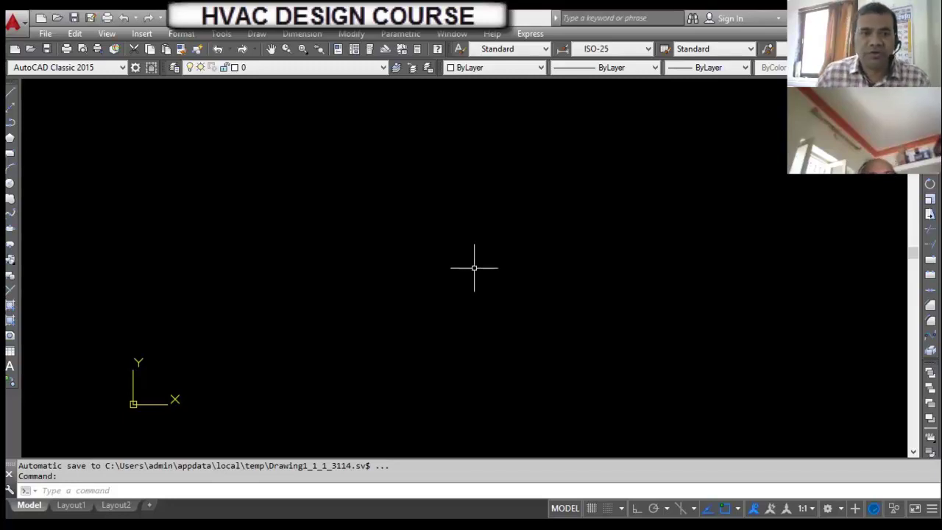
Draw a closed rectangular outline with orthogonal lines
click(160, 398)
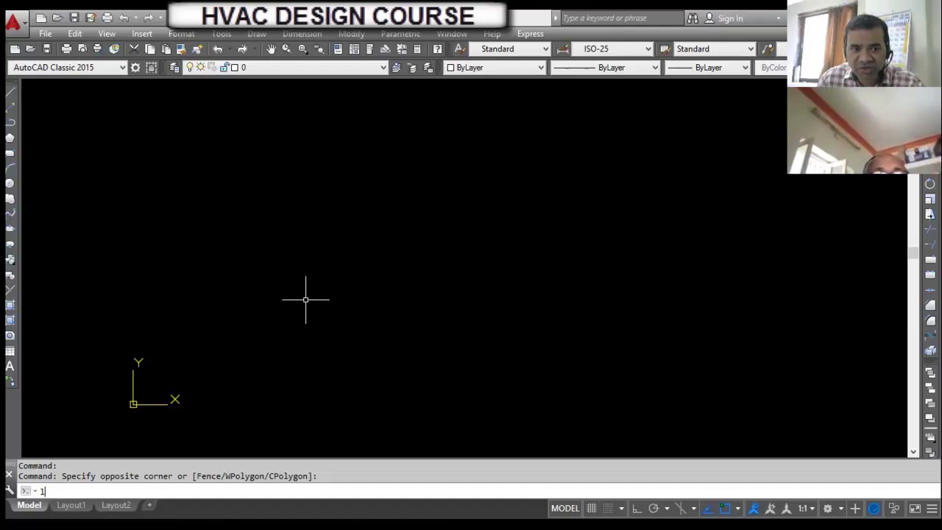
key(Return)
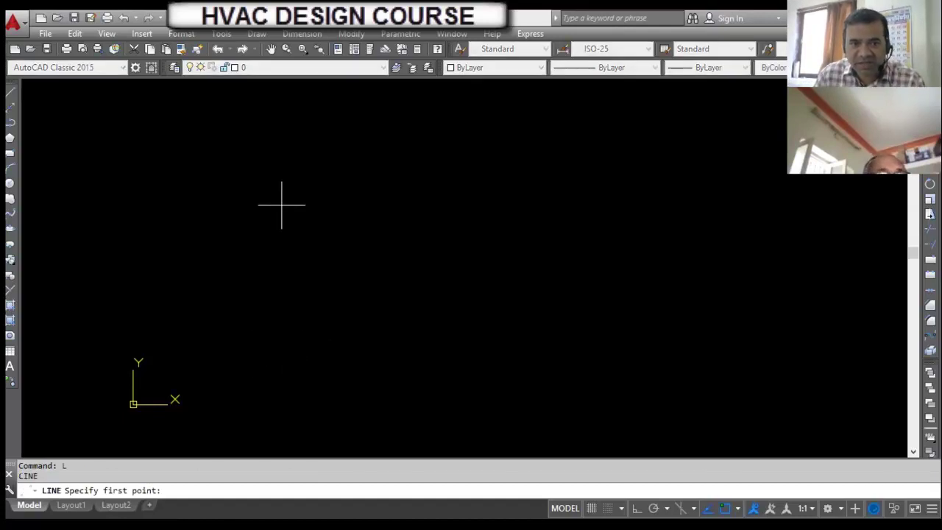
click(282, 205)
key(F8)
click(478, 206)
click(478, 324)
click(293, 325)
click(294, 206)
key(Return)
Trim the outline using the left edge as the cutting edge
key(Escape)
key(Escape)
text(tr)
key(Return)
click(302, 218)
click(279, 202)
key(Return)
key(Escape)
Erase all four rectangle lines with a selection window
scroll(366, 275, down, 4)
text(e)
key(Return)
click(455, 316)
click(302, 196)
key(Return)
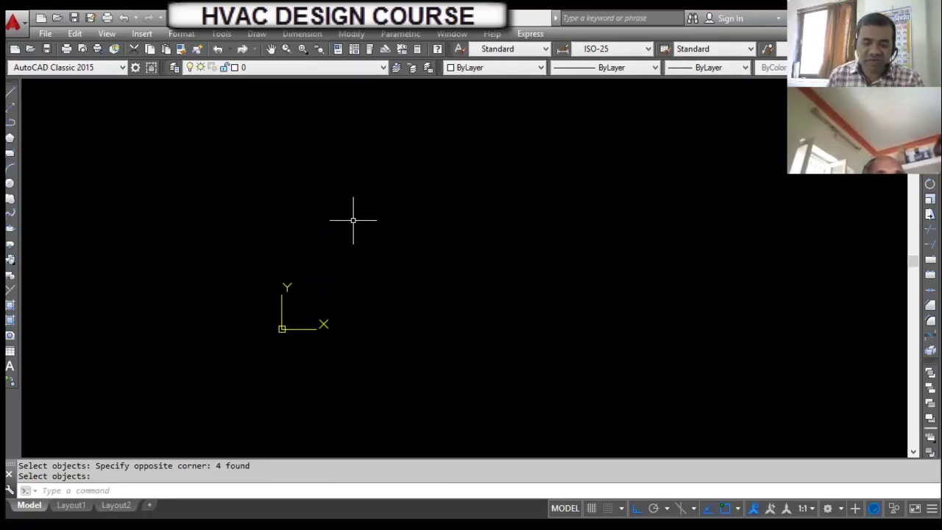
Set drawing units to Decimal length with Millimeters insertion scale
text(units)
key(Return)
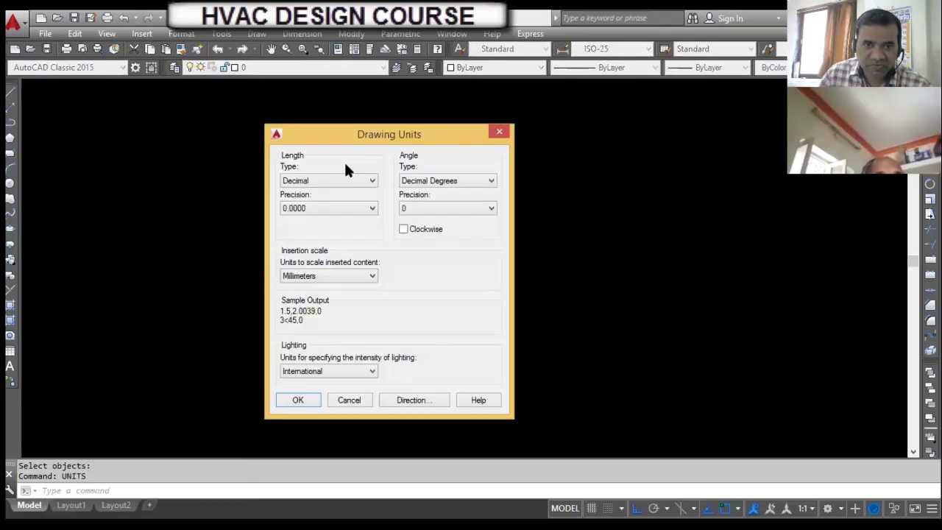
click(319, 181)
click(330, 243)
click(308, 277)
click(309, 321)
click(298, 400)
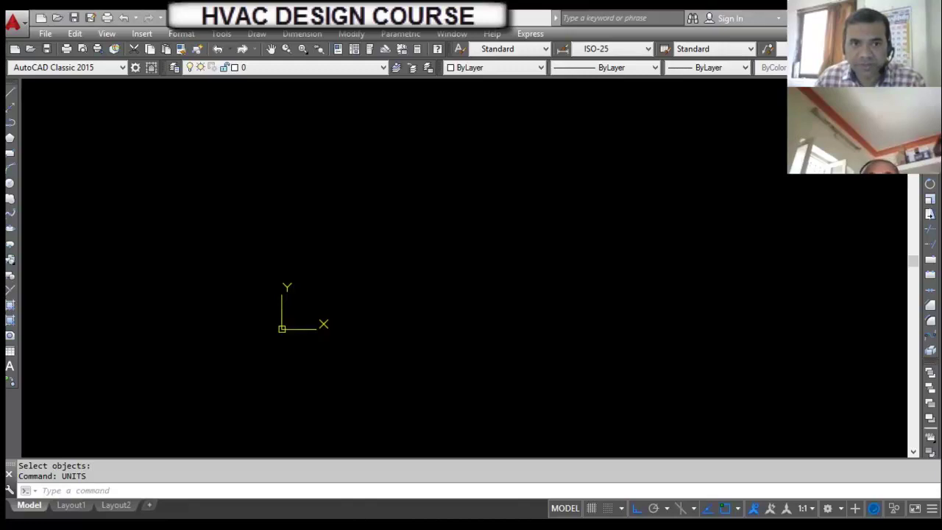
In Excel, enter the Sr. No. heading in A1 and serial numbers 1 to 8 below it
key(alt+Tab)
click(215, 286)
key(Left)
key(Left)
key(Left)
key(Left)
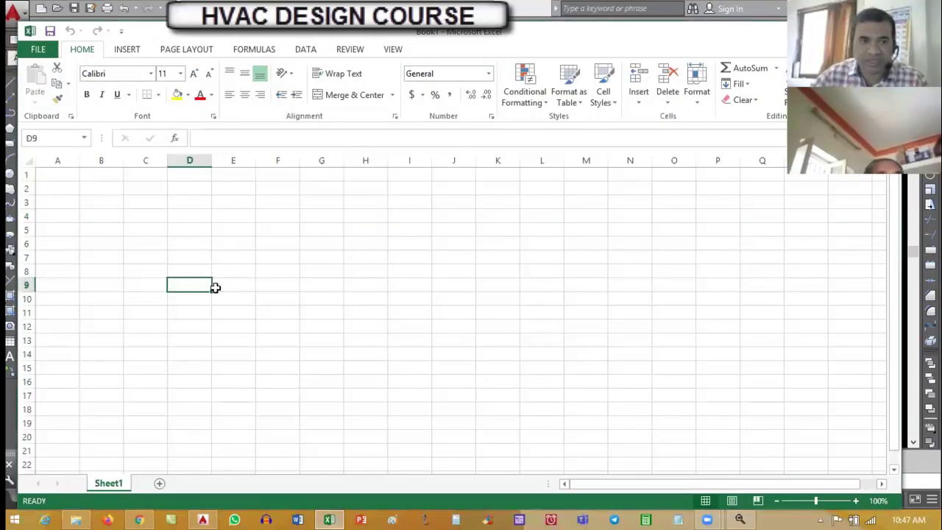
key(Up)
key(Up)
key(Up)
key(Up)
key(Up)
key(Up)
key(Up)
key(Up)
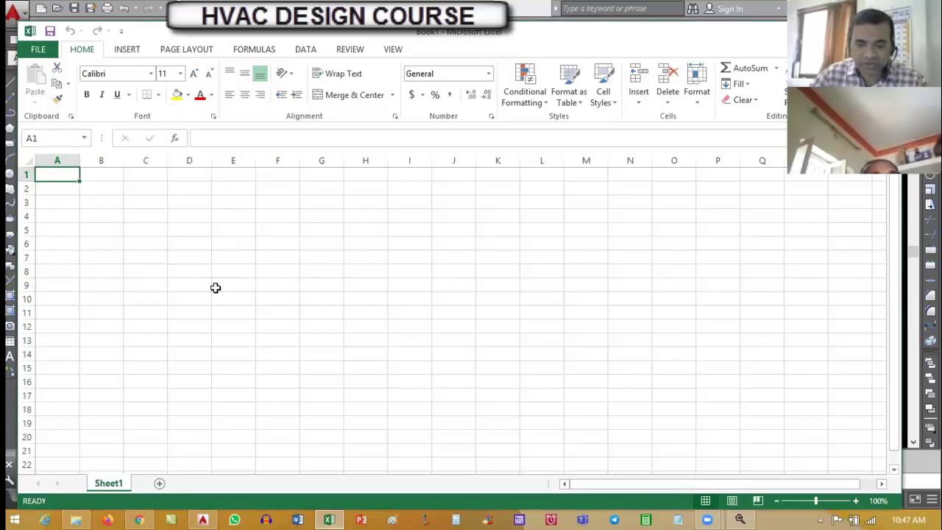
text(Sr. No.)
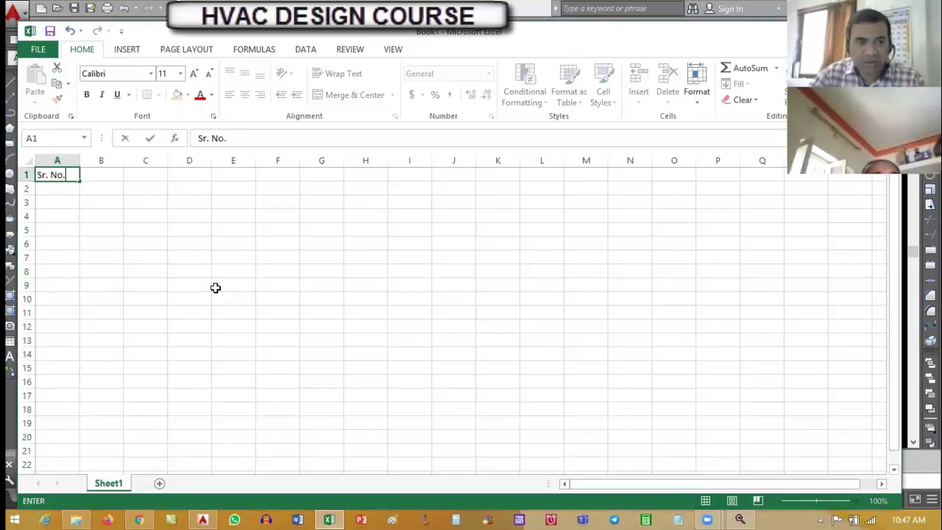
key(Return)
text(1)
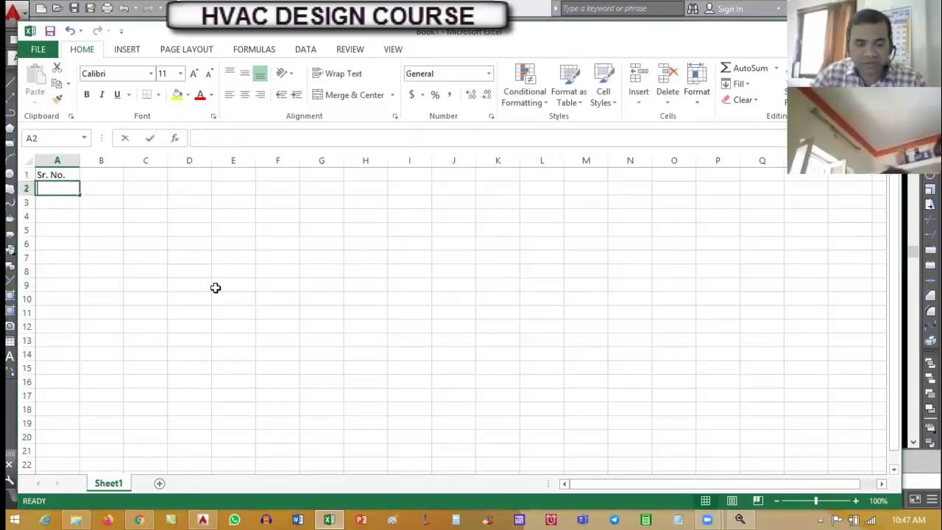
key(Return)
text(2 3 4 5 6 7 8)
key(ctrl+Return)
Enter the Duct Type heading in B1 and widen column B
key(Up)
key(Up)
key(Up)
key(Up)
key(Up)
key(Up)
key(Up)
key(Up)
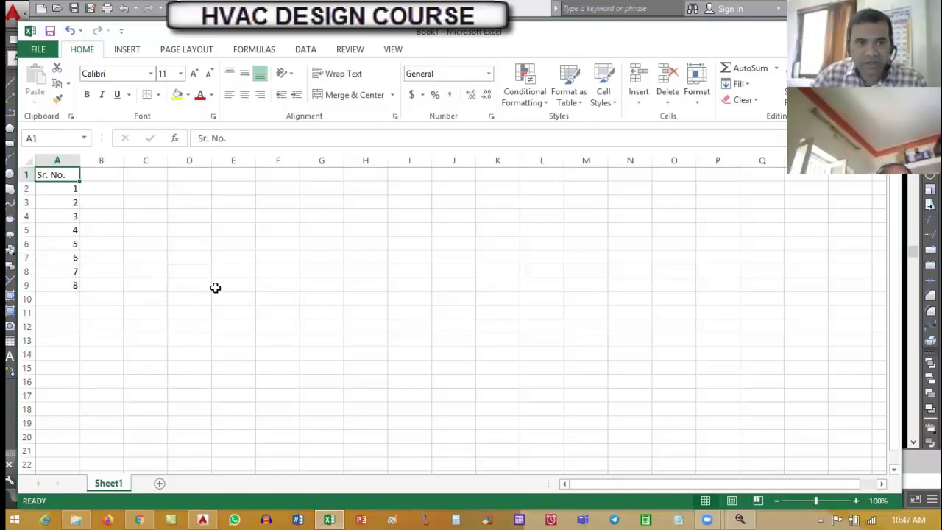
key(Right)
text(Roo)
key(BackSpace)
key(BackSpace)
key(BackSpace)
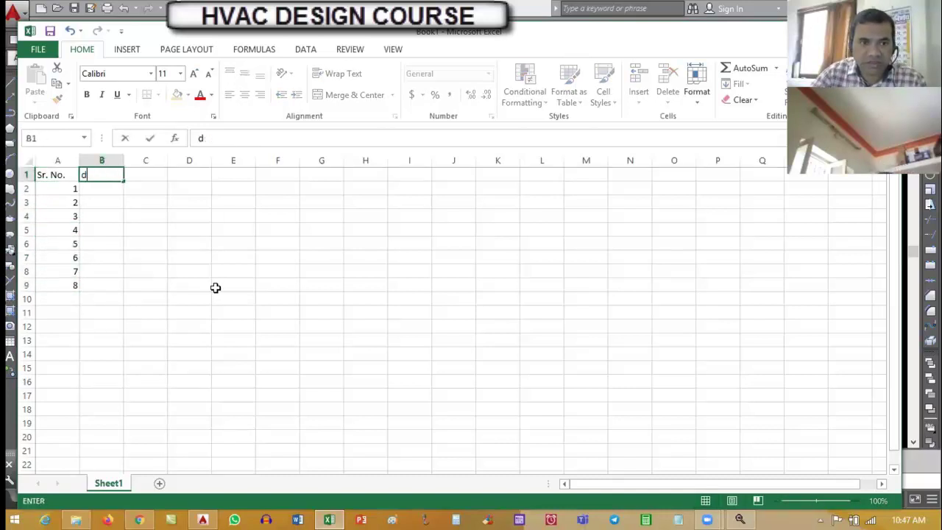
text(Duct Type)
key(ctrl+Return)
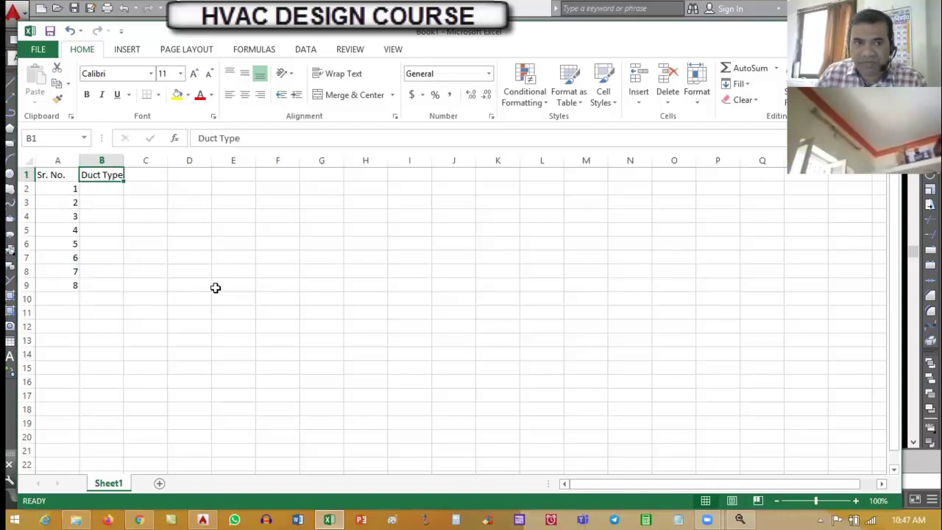
drag(123, 162, 192, 170)
Select the Static Pressure (Pa) heading in J1 and cells J2 to J16
click(230, 174)
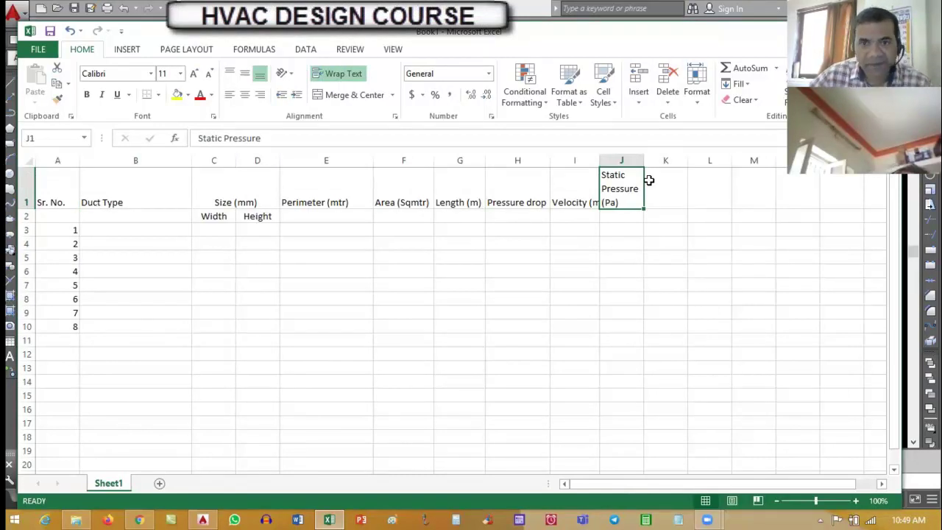
key(Down)
key(Down)
key(Down)
key(Down)
key(Down)
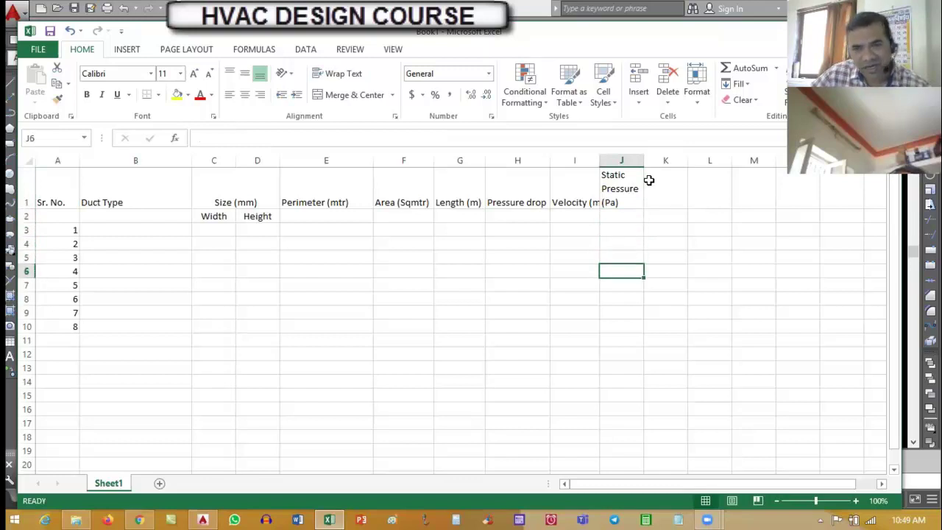
key(Down)
key(Down)
key(Down)
key(Down)
key(Down)
key(Down)
key(Down)
key(Down)
key(Down)
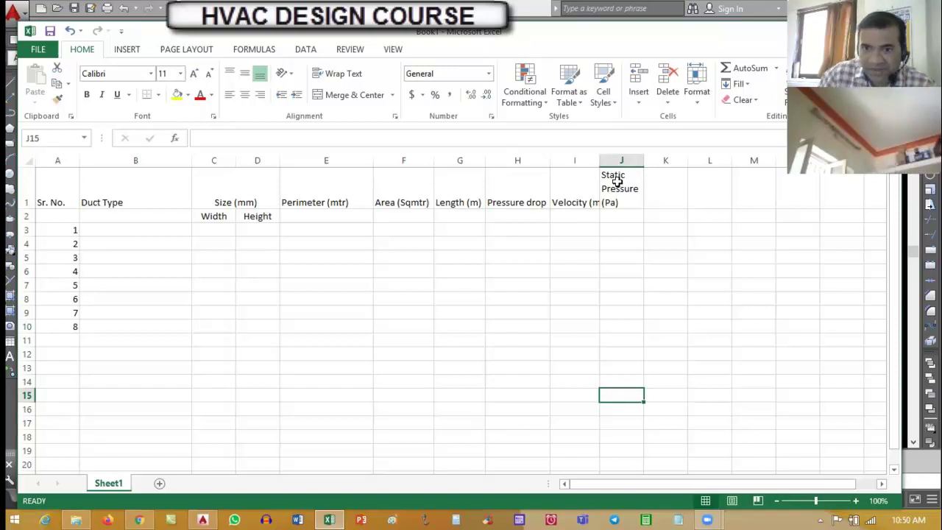
click(615, 213)
click(618, 183)
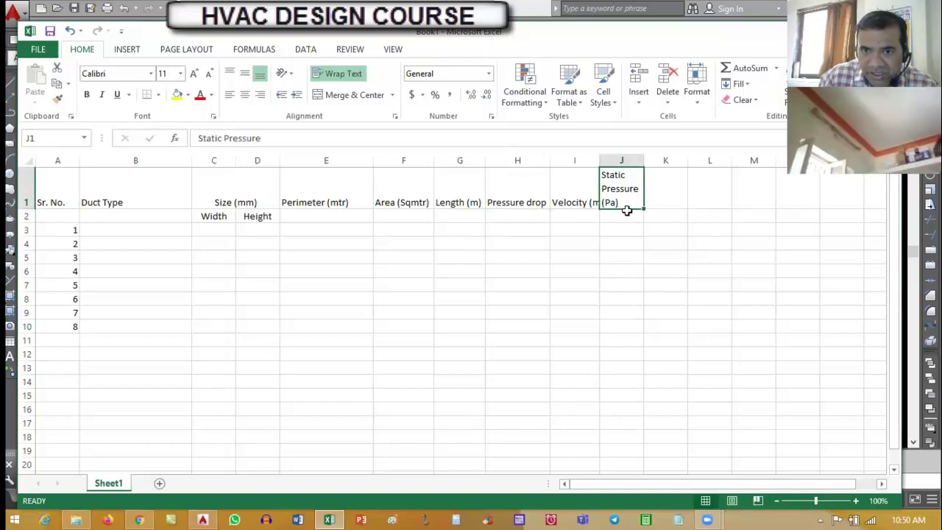
drag(625, 215, 629, 411)
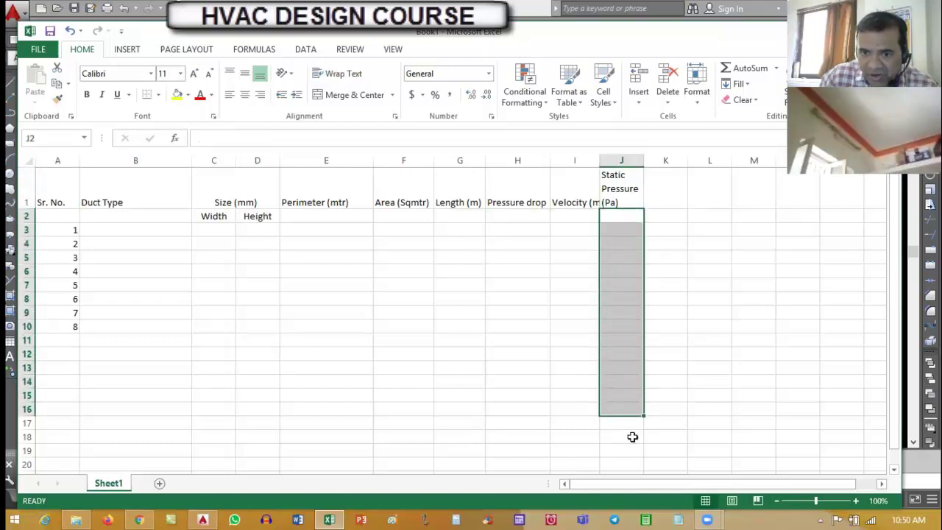
click(632, 437)
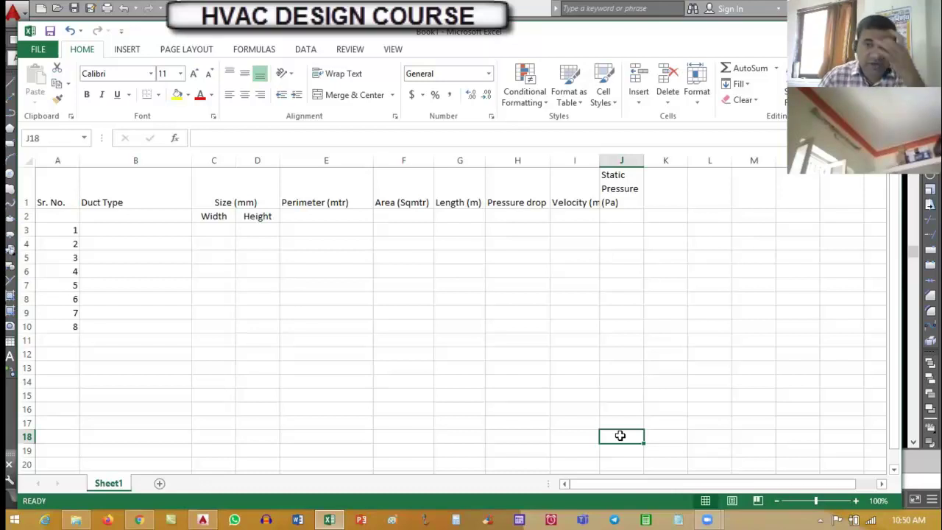
click(658, 193)
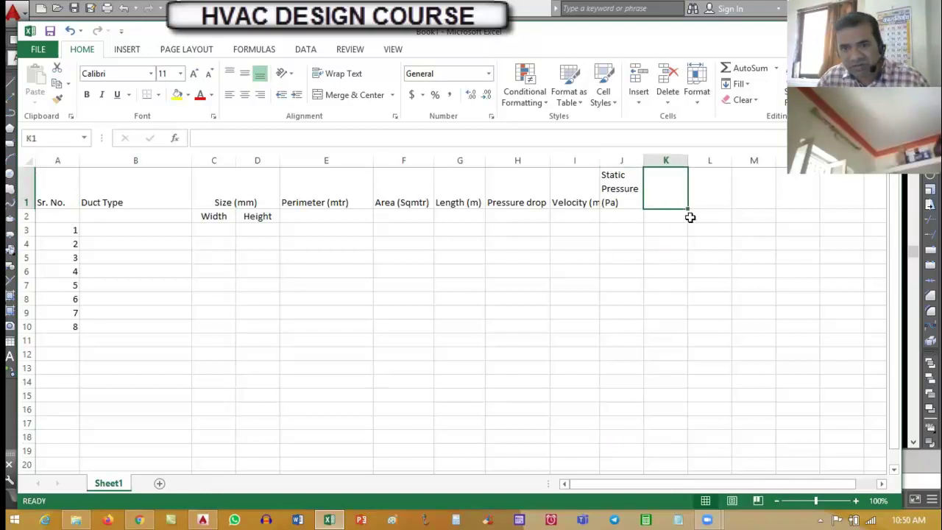
click(661, 214)
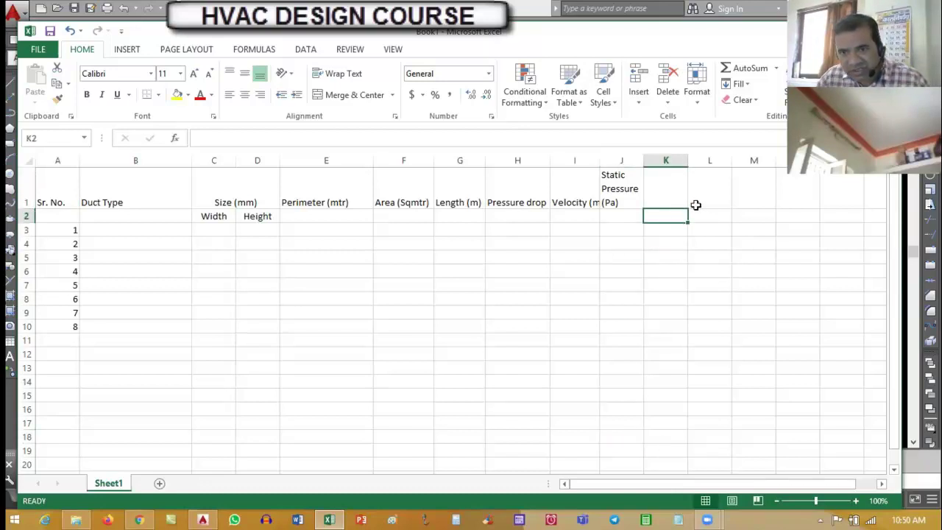
click(631, 214)
click(670, 217)
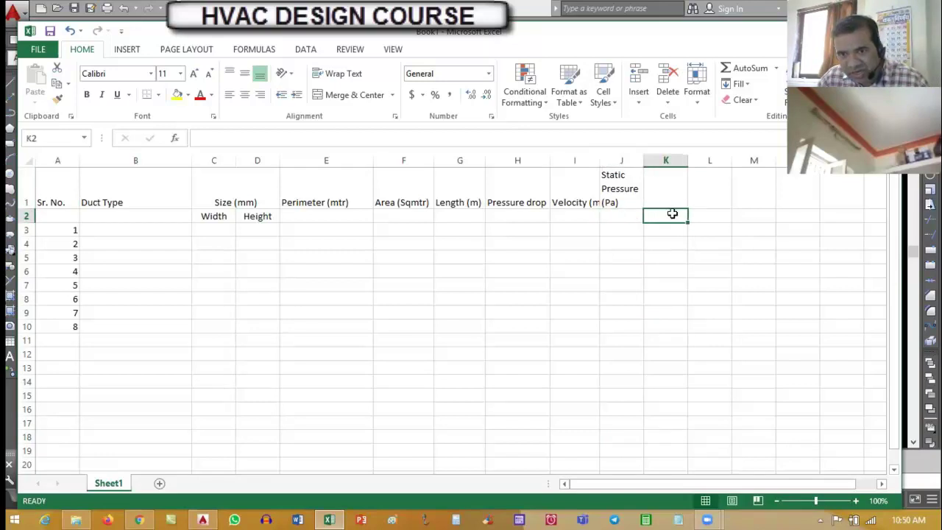
click(662, 452)
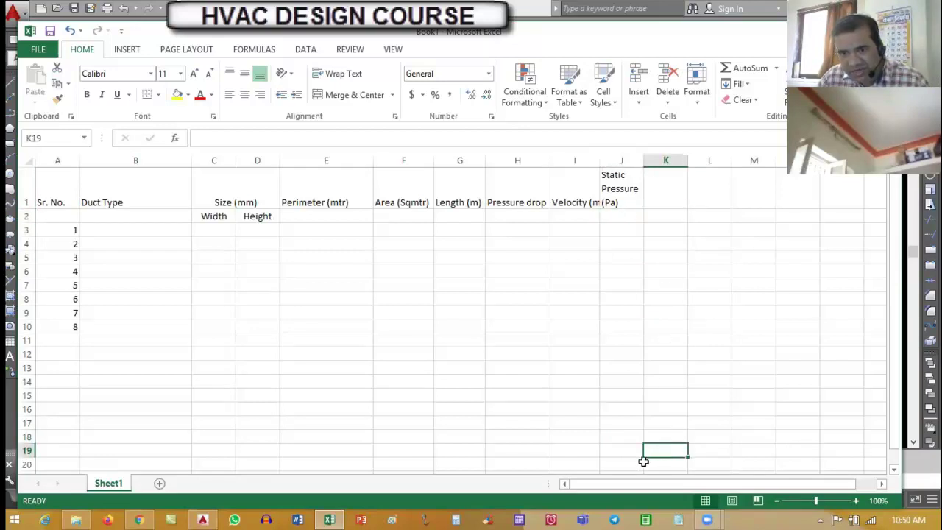
click(617, 450)
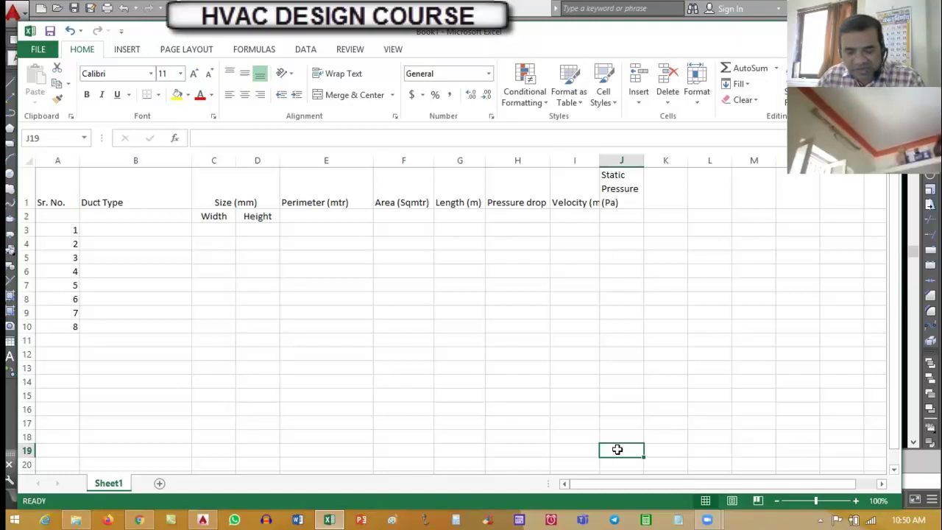
click(110, 216)
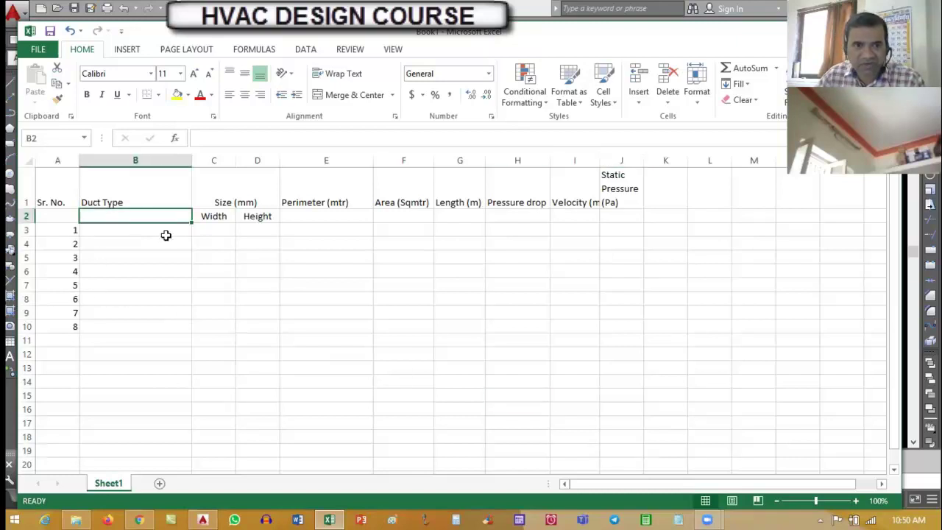
click(143, 231)
click(555, 513)
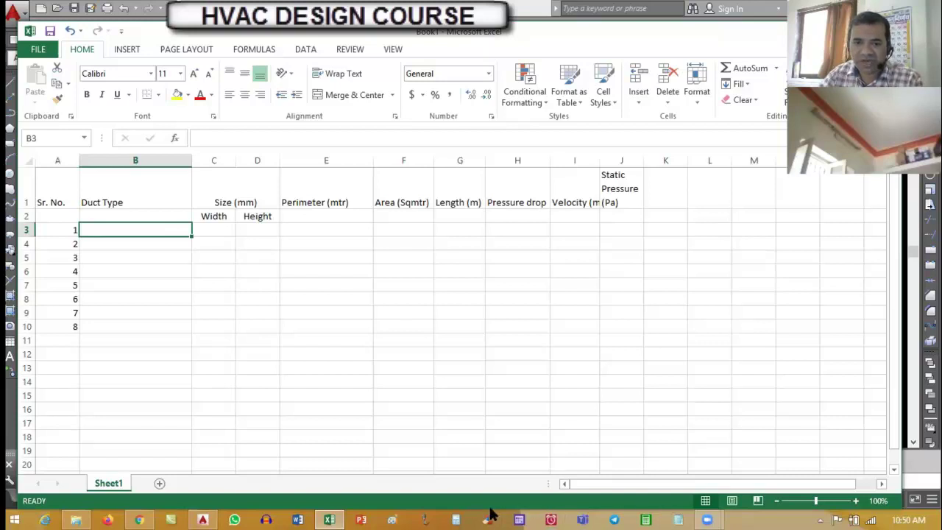
click(202, 519)
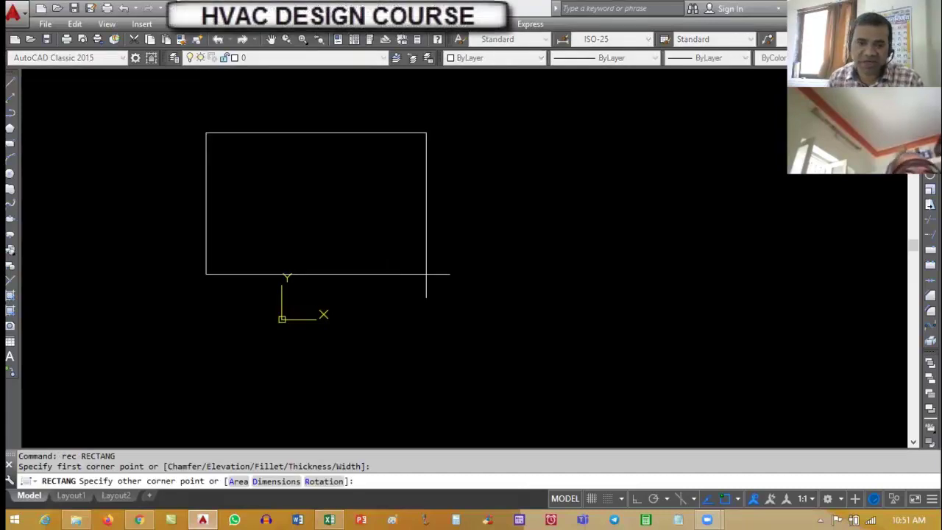
middle_click(381, 322)
middle_click(380, 321)
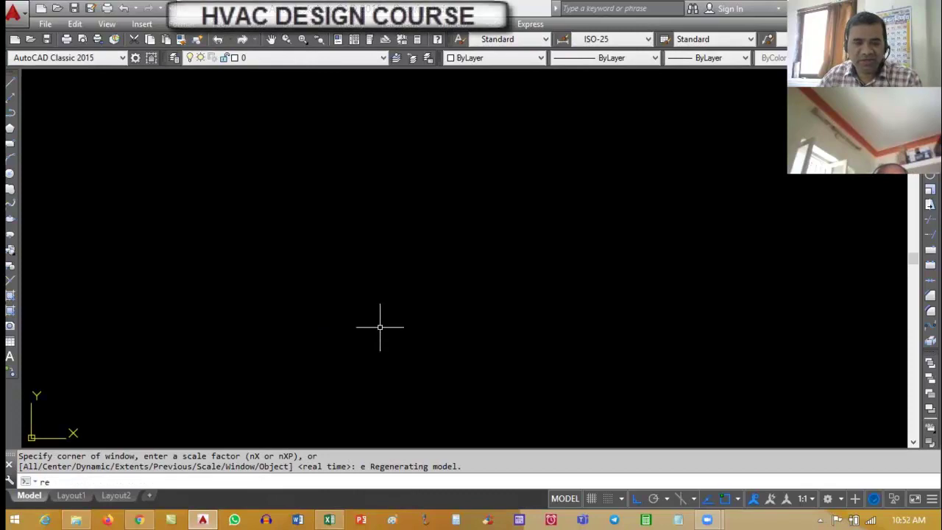
key(Escape)
key(Escape)
text(rec)
key(Return)
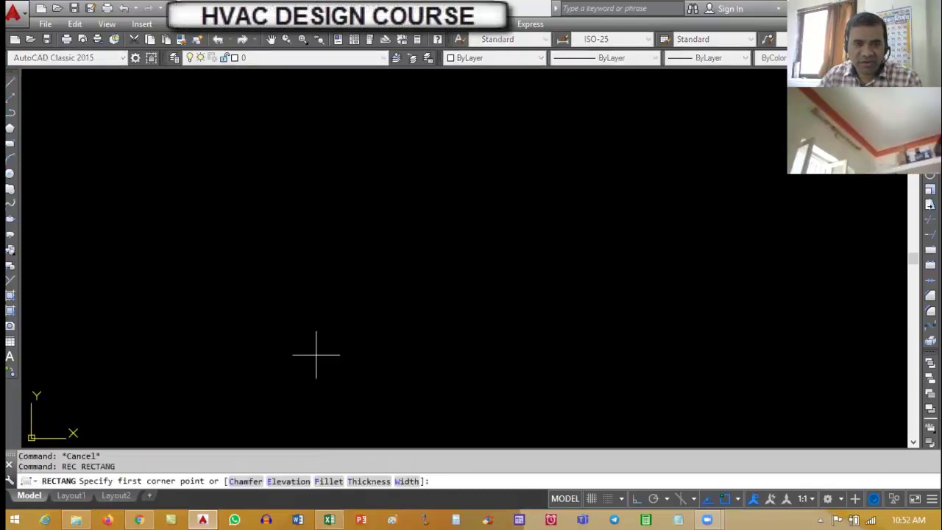
click(316, 355)
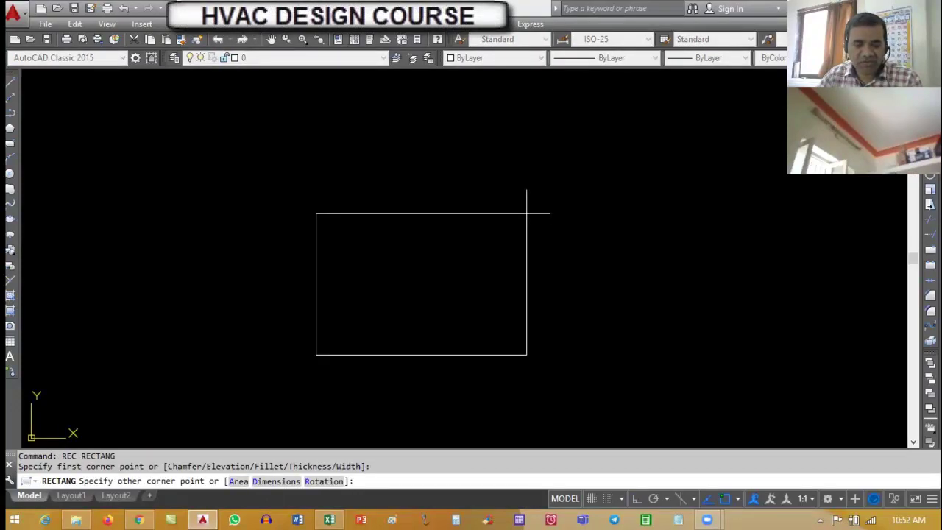
text(@8000)
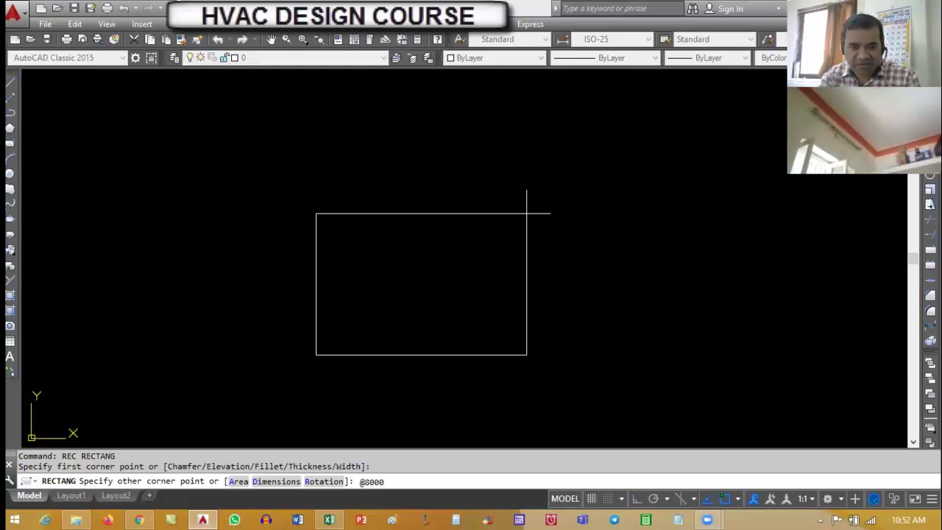
text(,6000)
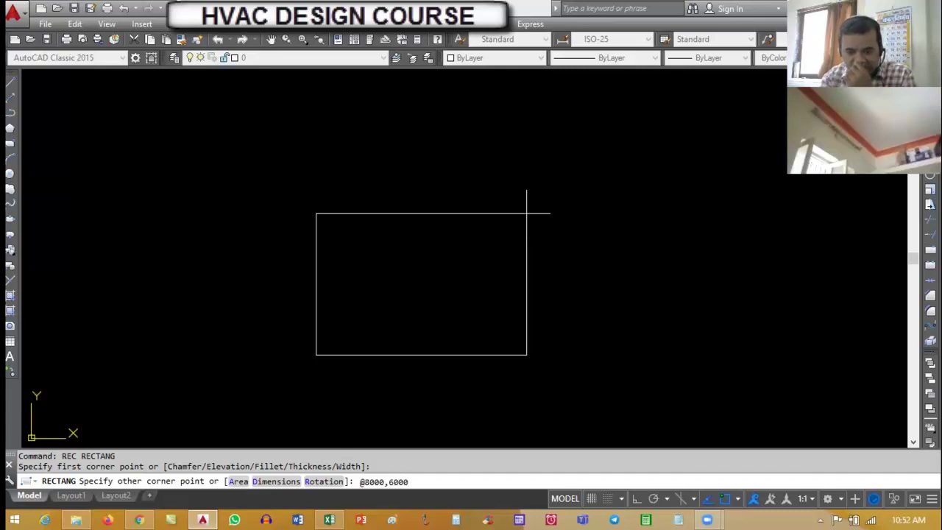
key(BackSpace)
key(BackSpace)
key(BackSpace)
key(BackSpace)
text(5000)
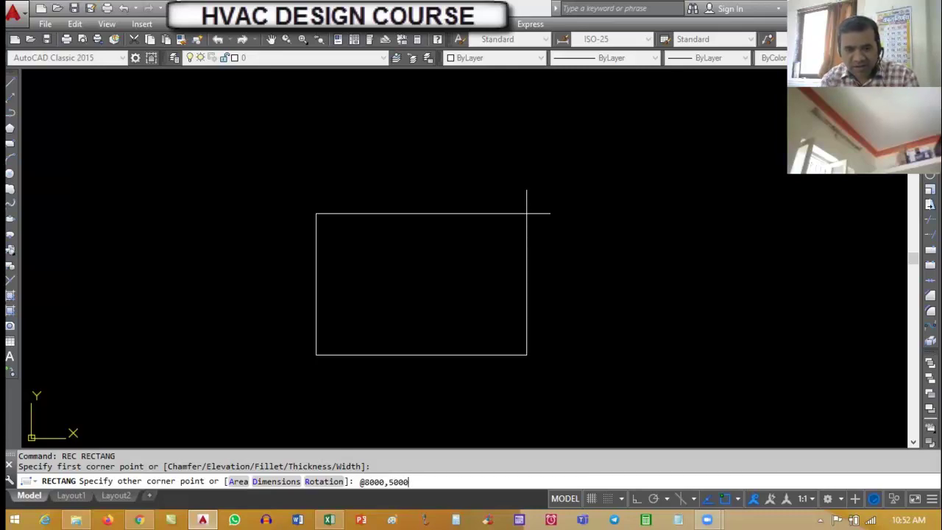
key(Return)
Zoom to extents to show the whole rectangle
text(z)
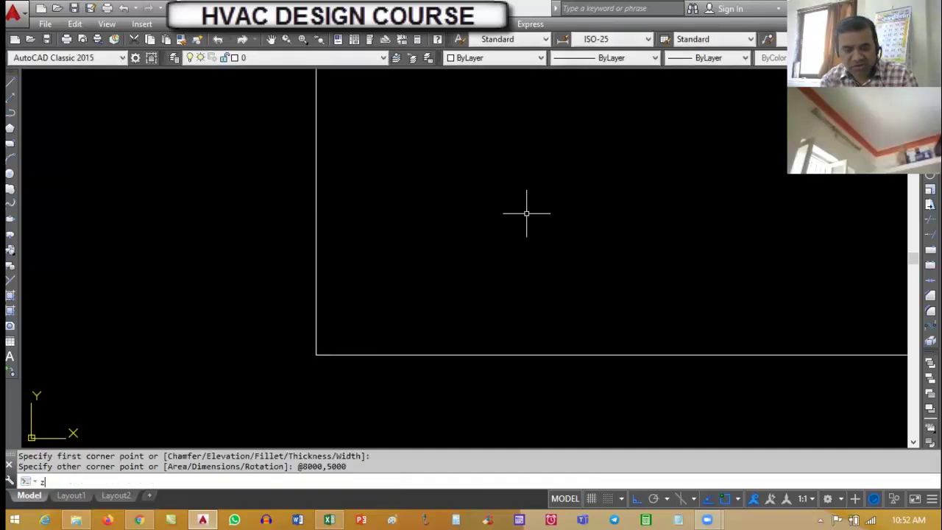
key(Return)
text(e)
key(Return)
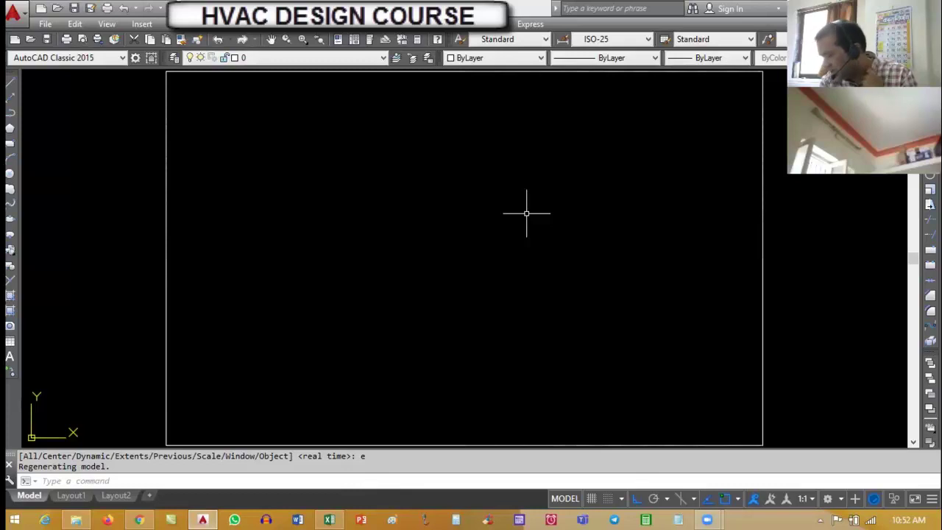
scroll(491, 230, down, 2)
Offset the rectangle 200 outward, then delete that unwanted outline
text(o)
key(Return)
text(200)
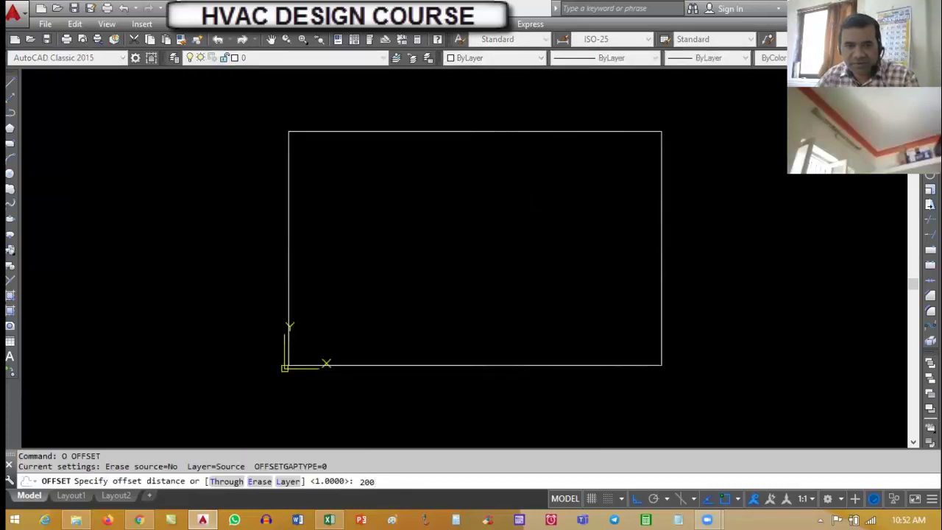
key(Return)
click(478, 131)
click(482, 108)
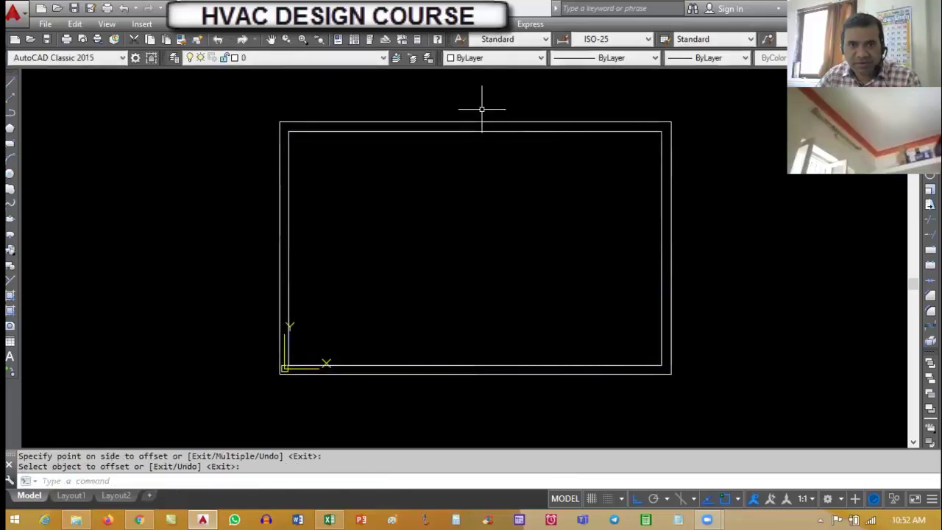
key(Escape)
key(Escape)
click(485, 123)
key(Delete)
key(Escape)
key(Escape)
Offset the rectangle 150 outward to form the outer wall
text(o)
key(Return)
text(150)
key(Return)
scroll(488, 126, up, 2)
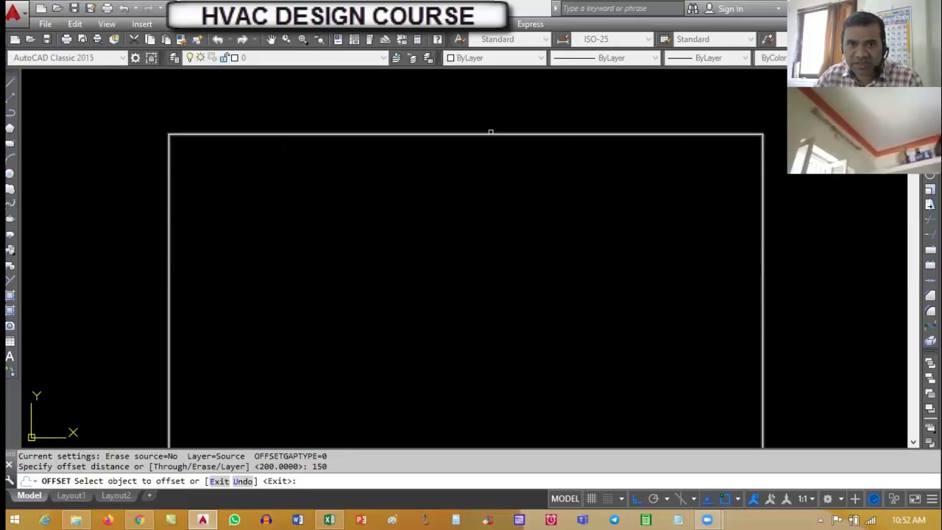
click(490, 135)
click(490, 101)
key(Return)
scroll(481, 147, down, 2)
key(Escape)
key(Escape)
scroll(479, 154, down, 2)
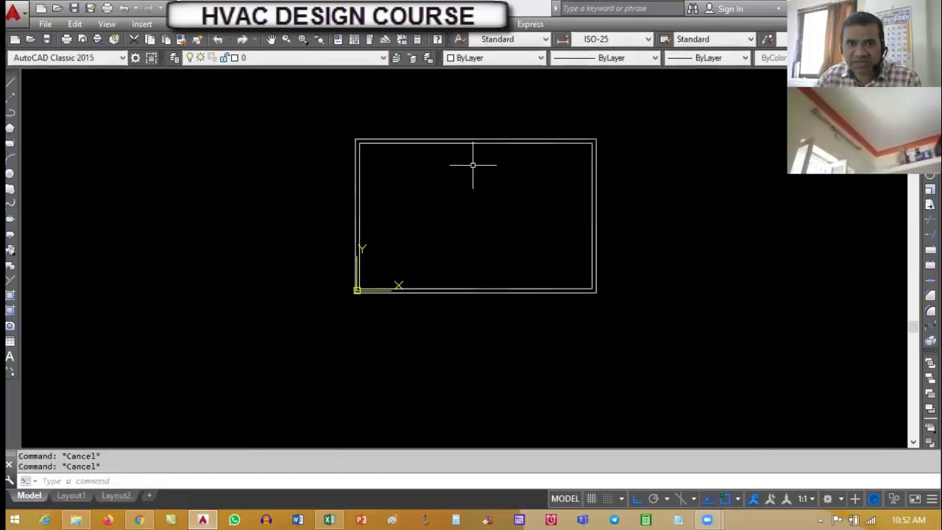
scroll(464, 176, up, 2)
text(z)
key(Return)
text(e)
scroll(478, 187, up, 1)
scroll(479, 187, up, 1)
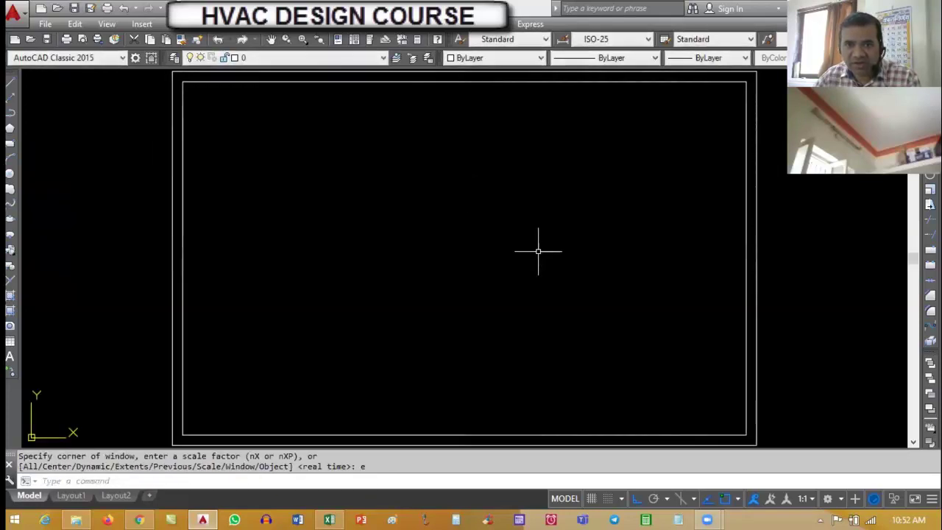
scroll(578, 276, down, 2)
key(Escape)
Draw a horizontal partition 2000 below the inner top-left corner across to the right wall
key(Escape)
text(l)
key(Return)
key(Escape)
text(l)
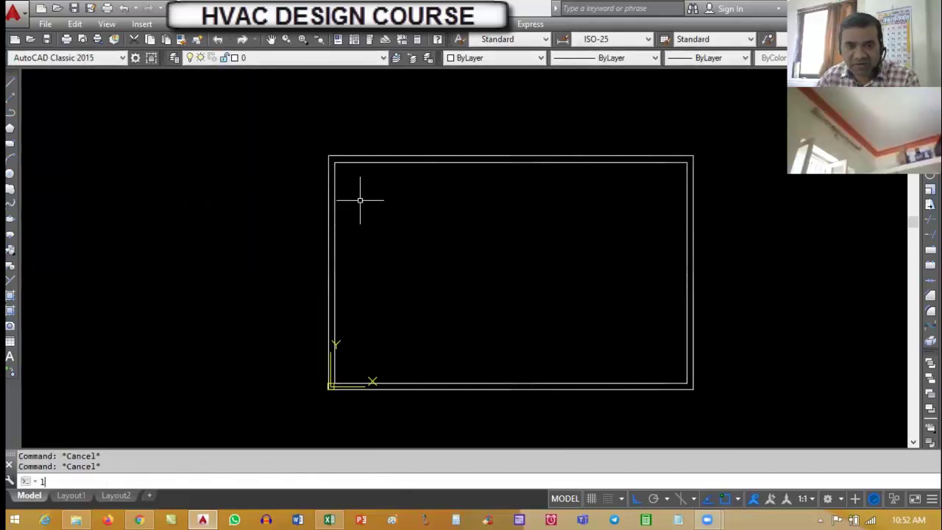
key(Return)
click(328, 157)
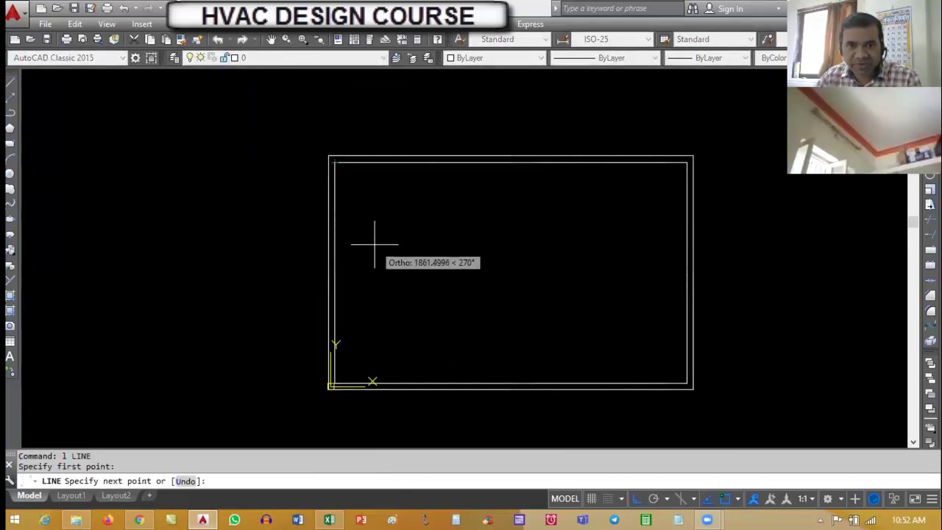
text(2000)
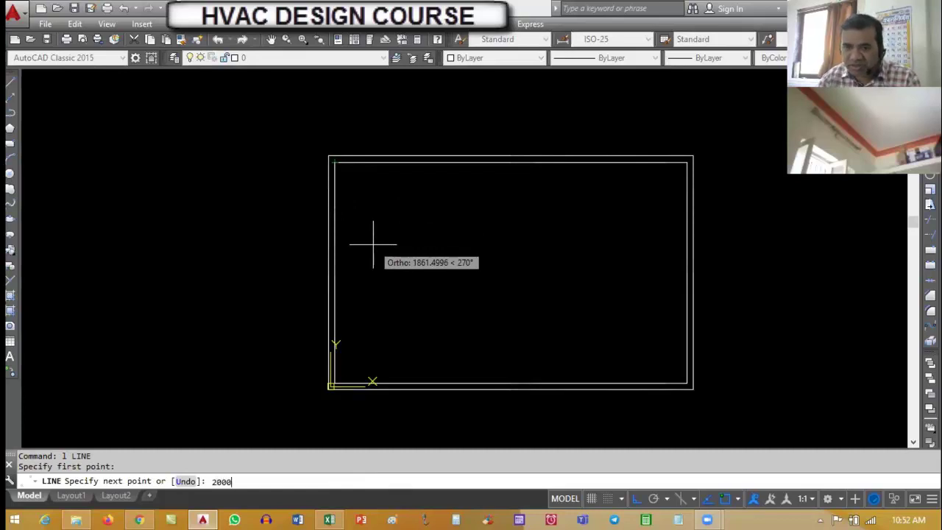
key(Return)
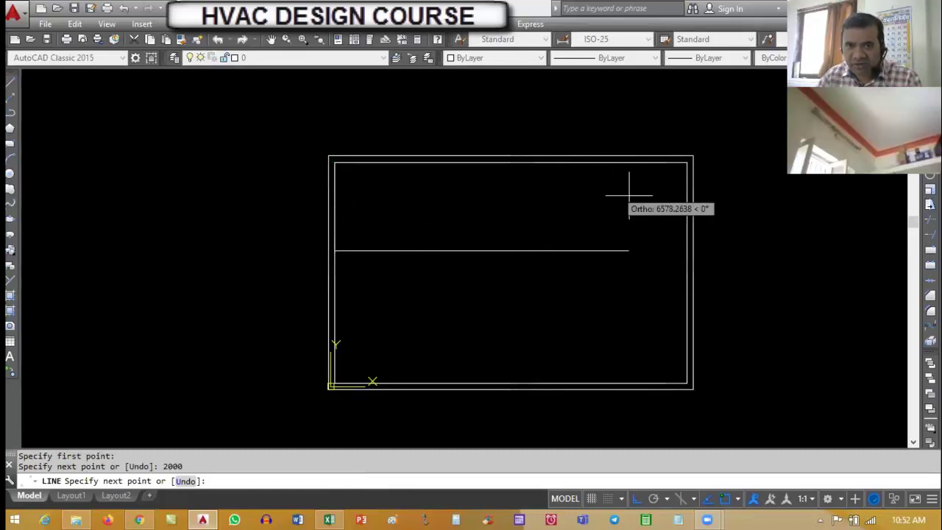
click(687, 251)
key(Return)
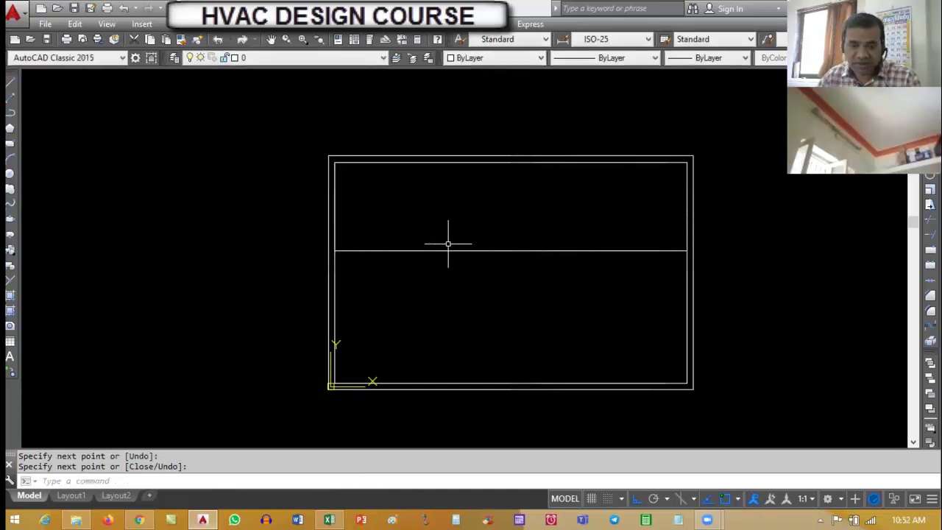
key(Return)
key(Escape)
key(Escape)
key(Escape)
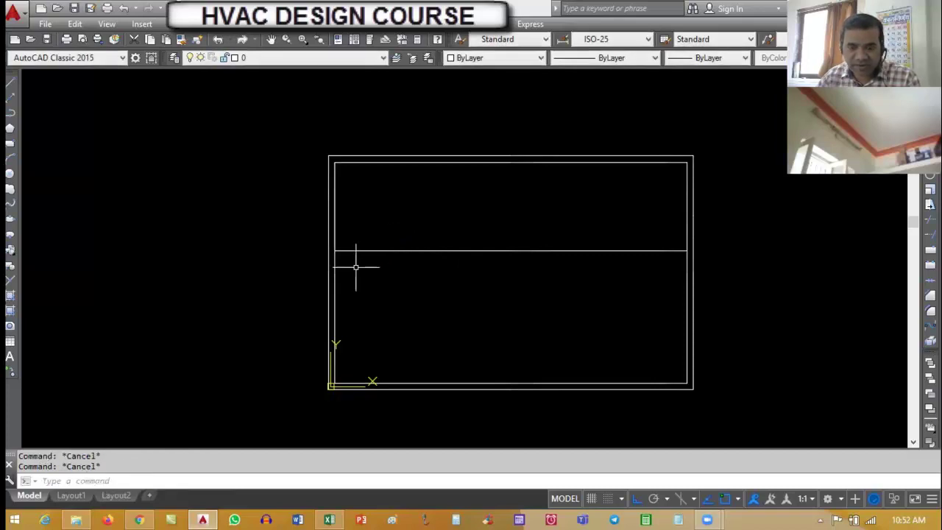
Draw a vertical partition 1250 from the left wall up to the top wall
text(l)
key(Return)
click(334, 251)
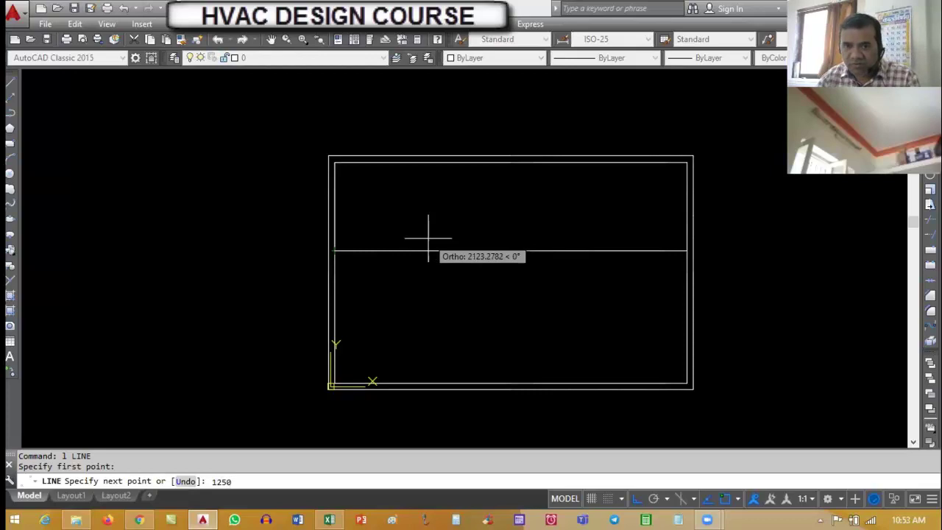
key(Return)
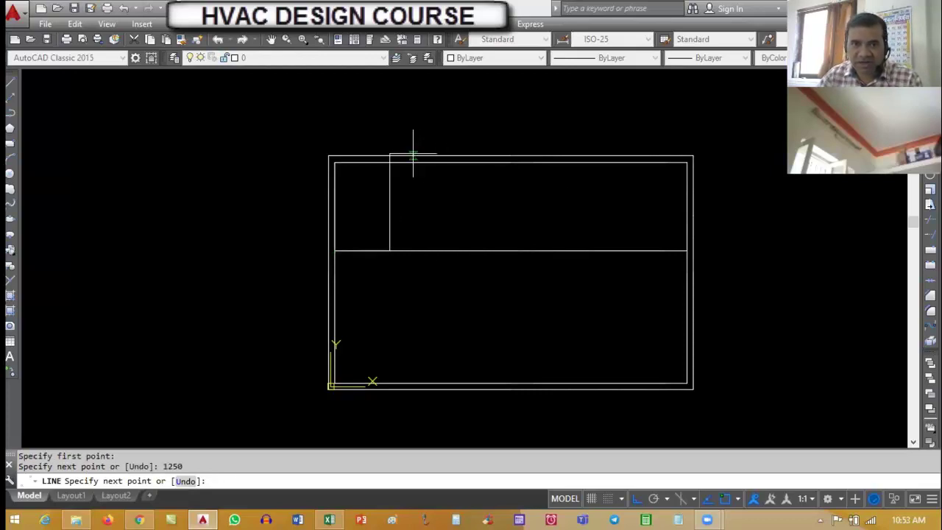
click(390, 163)
key(Escape)
key(Escape)
key(Escape)
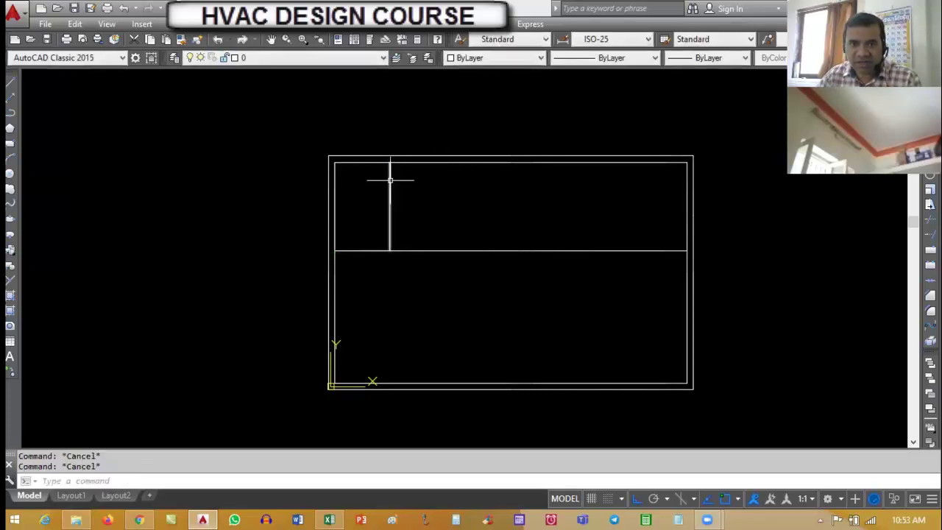
Copy the vertical partition four times to the right, using the inner top-left corner as base
text(co)
key(Return)
click(390, 184)
key(Return)
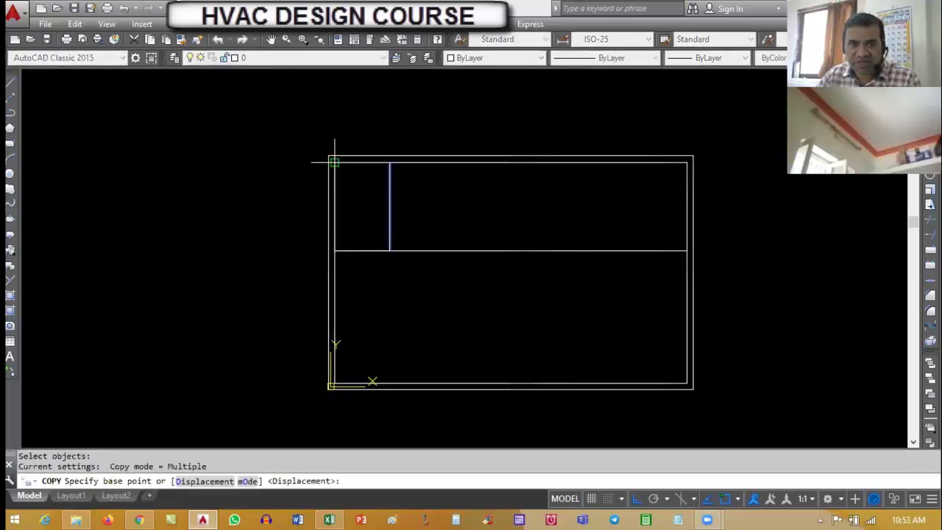
click(361, 163)
click(390, 161)
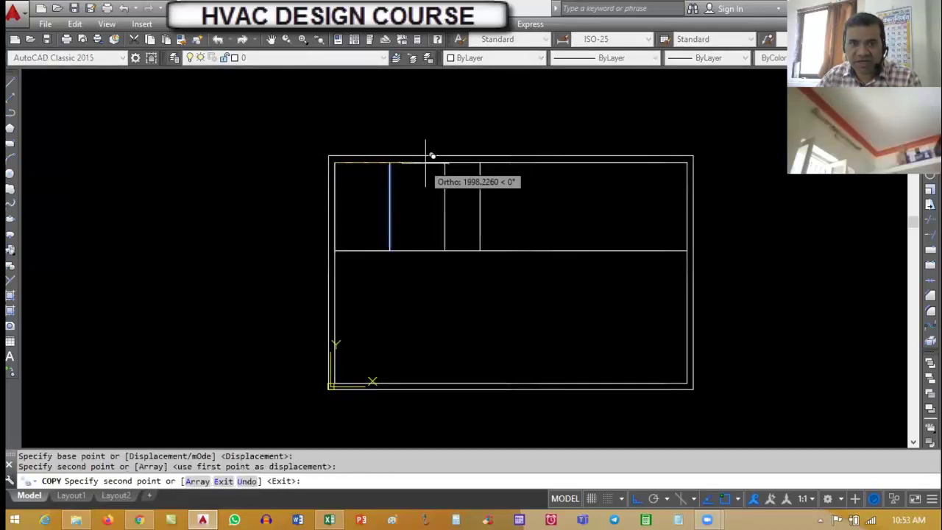
click(444, 160)
click(500, 161)
click(555, 161)
key(Escape)
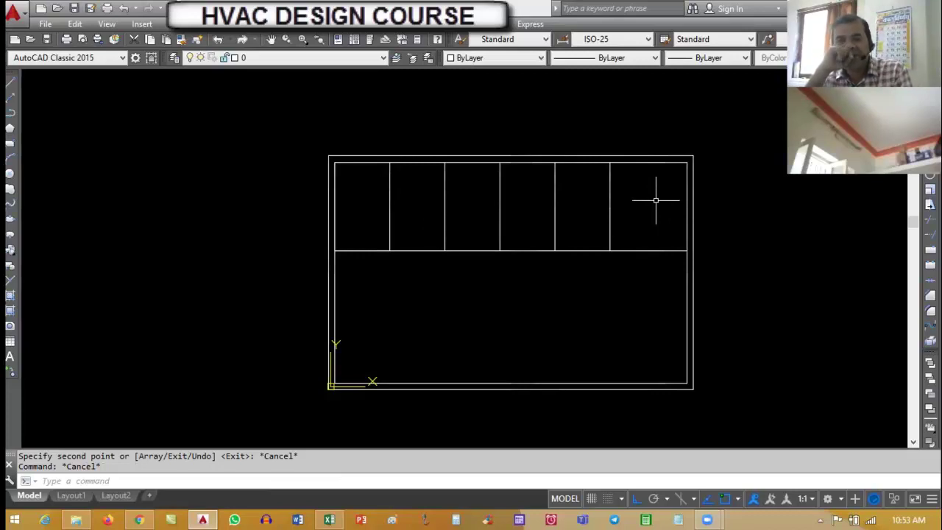
Place single-line text CABIN-1 in the first cabin at height 25, rotation 0
text(dt)
key(Return)
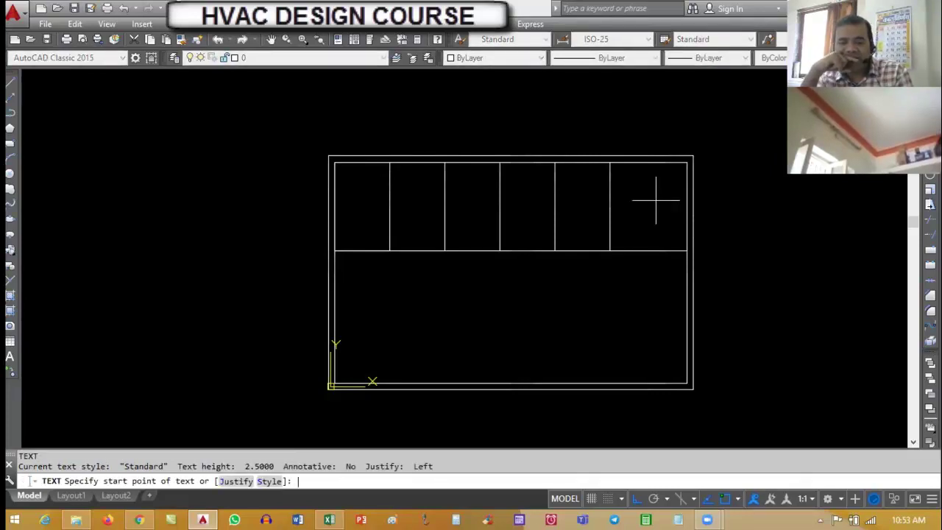
key(Return)
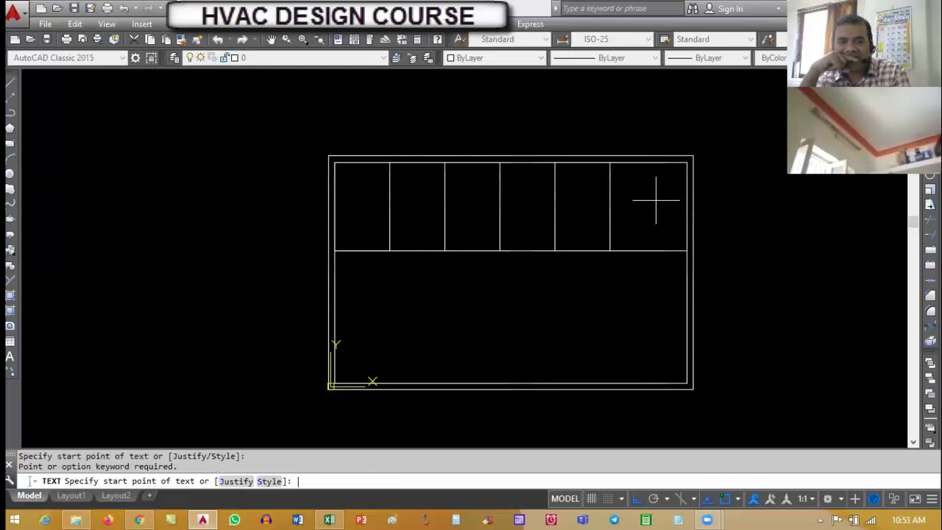
key(Escape)
key(Escape)
key(Escape)
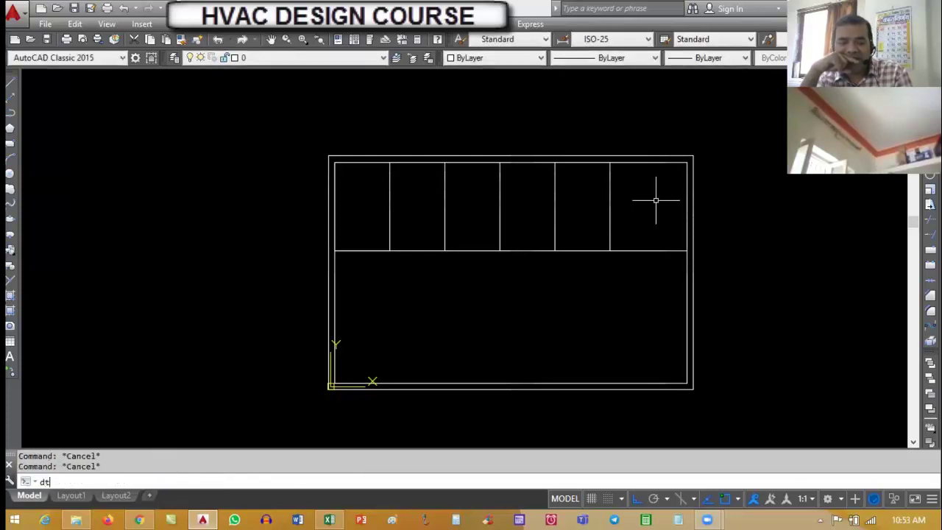
key(Return)
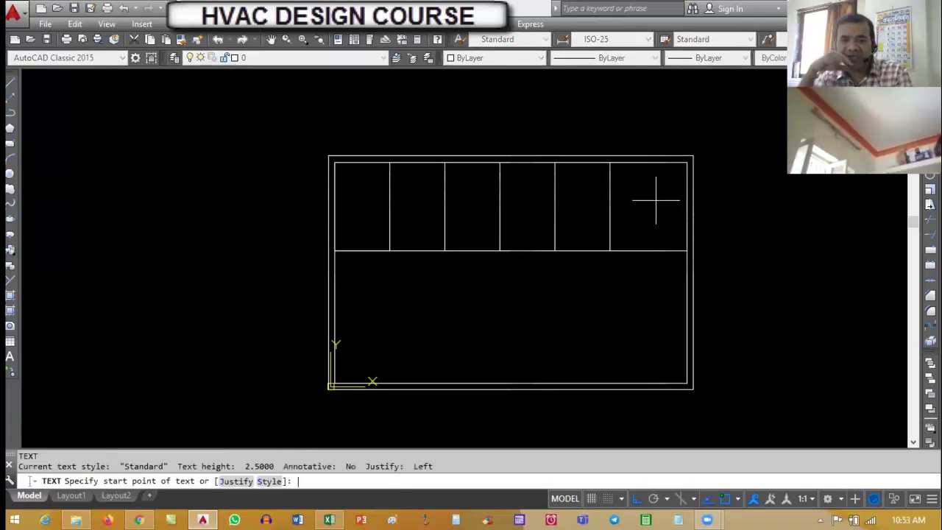
scroll(340, 227, up, 4)
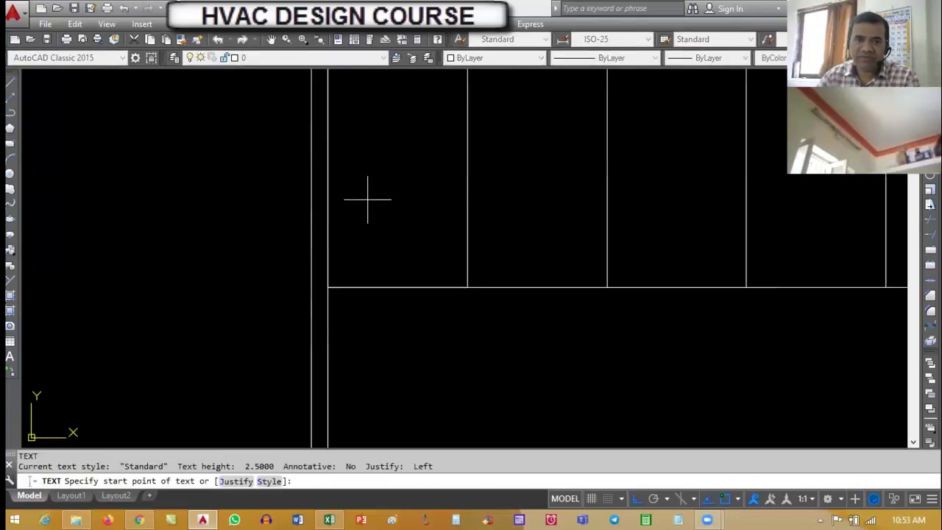
click(367, 198)
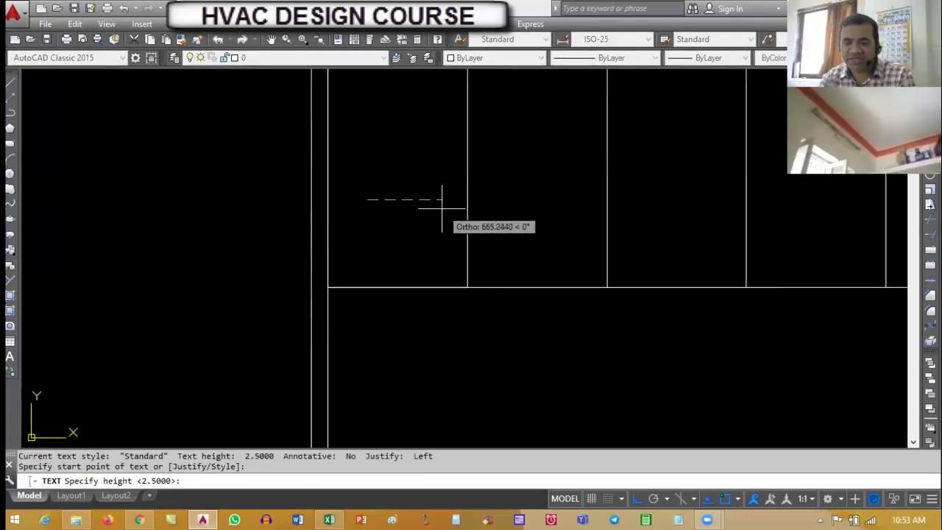
text(25)
key(Return)
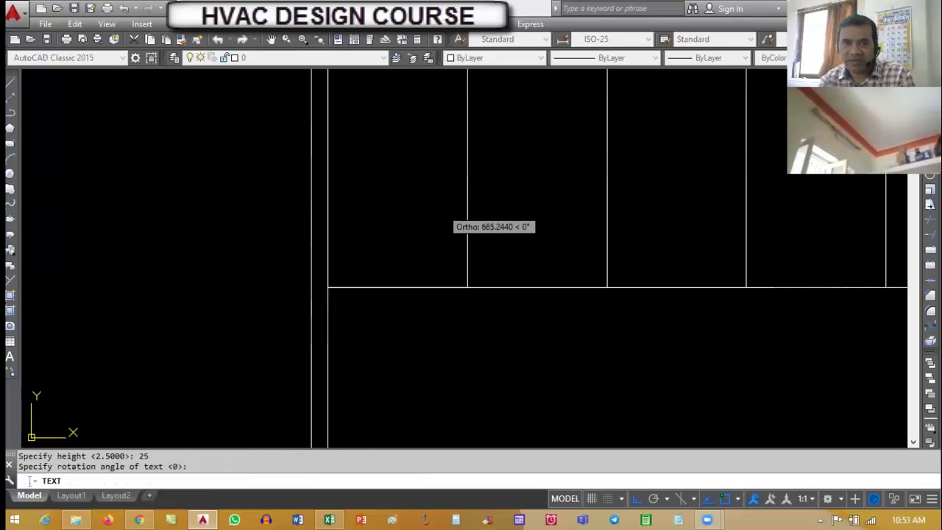
key(Return)
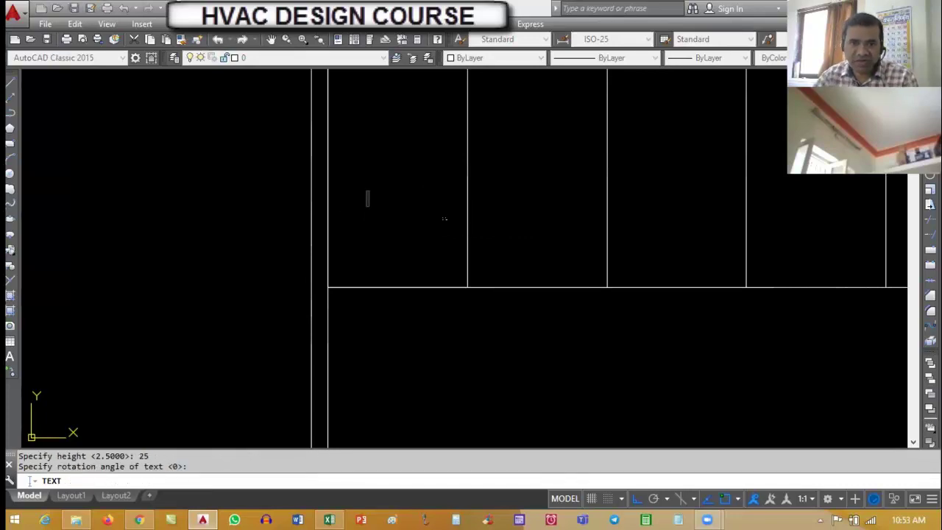
text(CABIN-1)
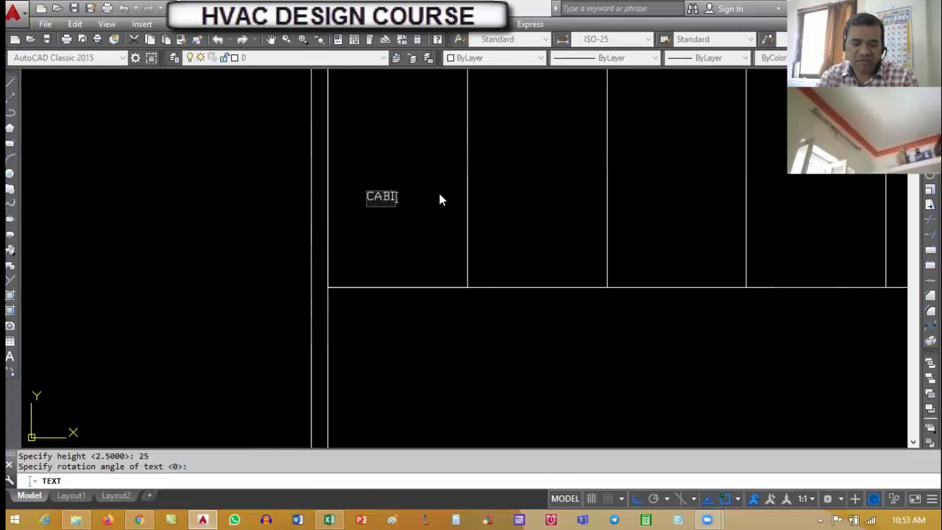
key(Return)
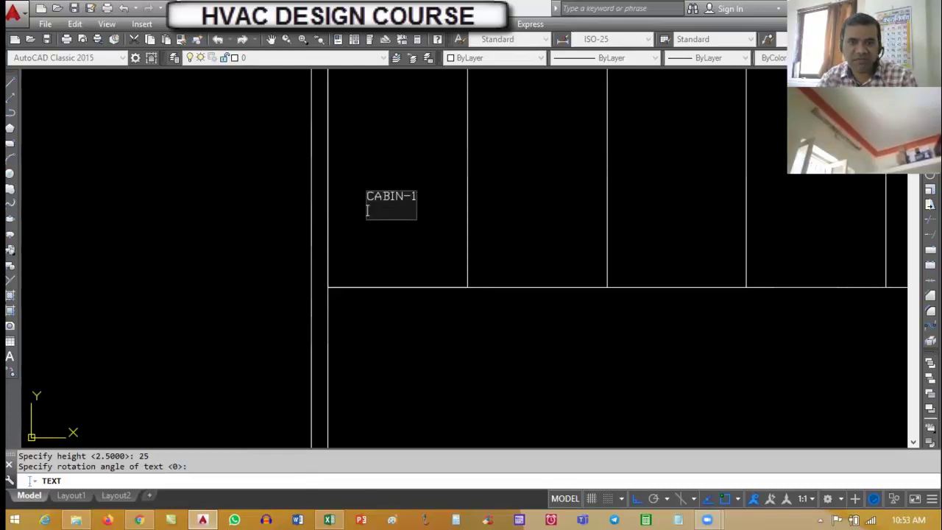
key(Return)
Select the CABIN-1 label with a selection window
click(412, 209)
click(372, 190)
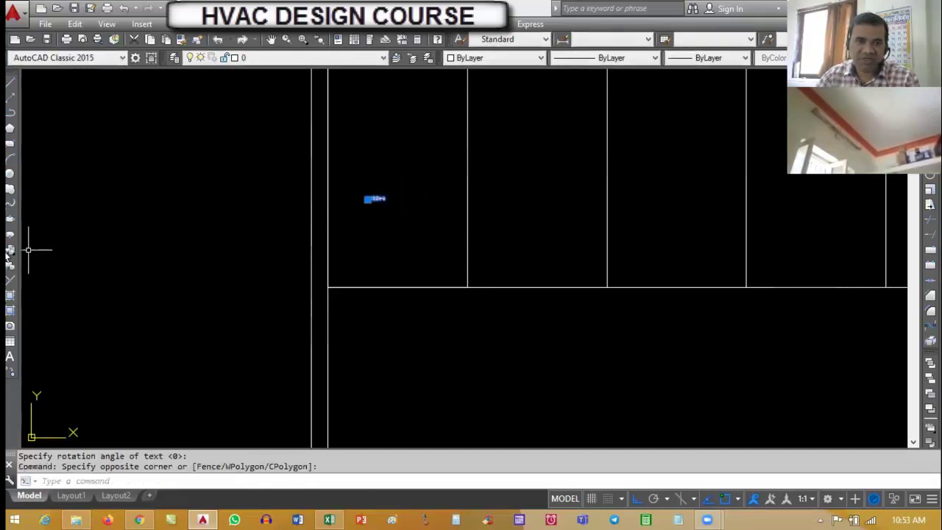
key(Escape)
key(Escape)
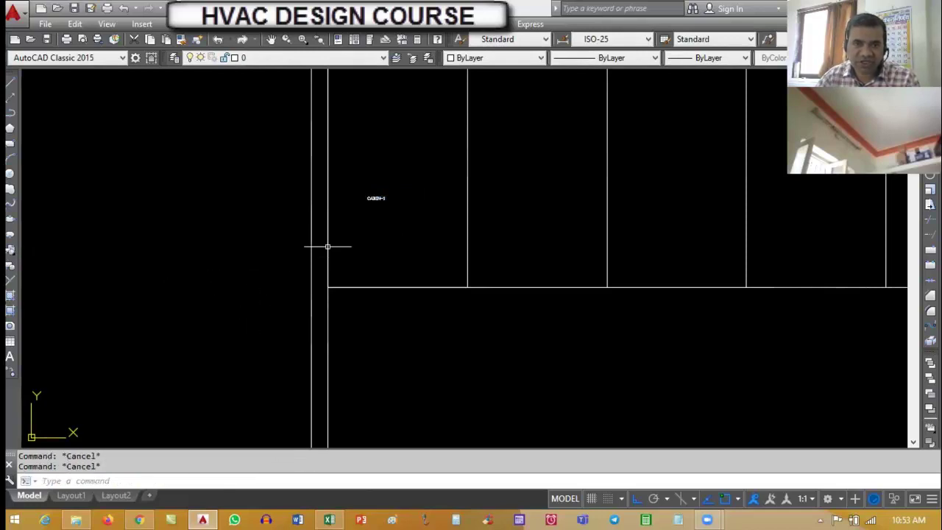
click(420, 193)
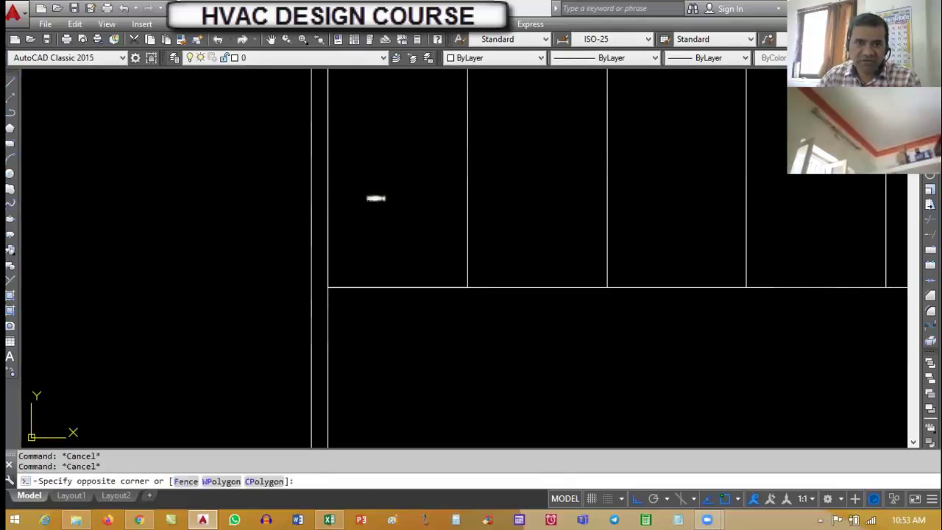
Change the CABIN-1 label's text height to 100 in Properties, then narrow the palette
text(CH)
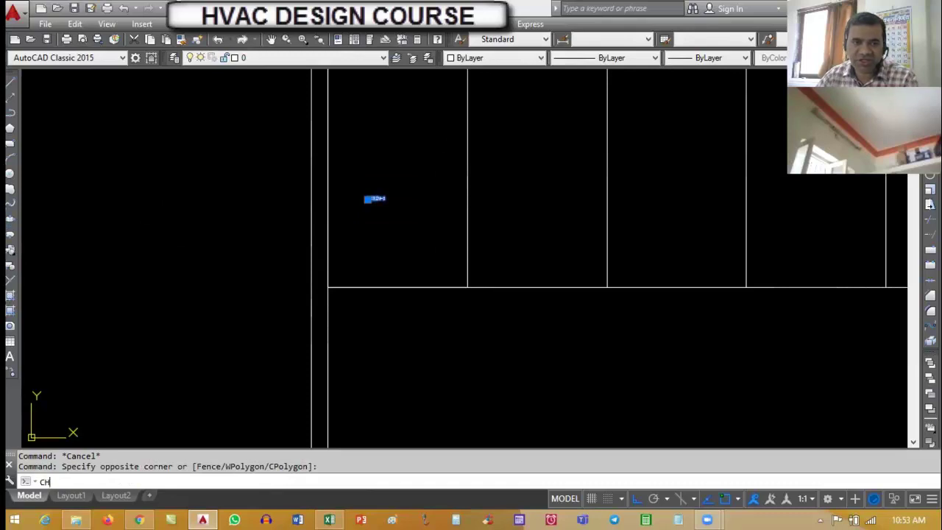
key(Return)
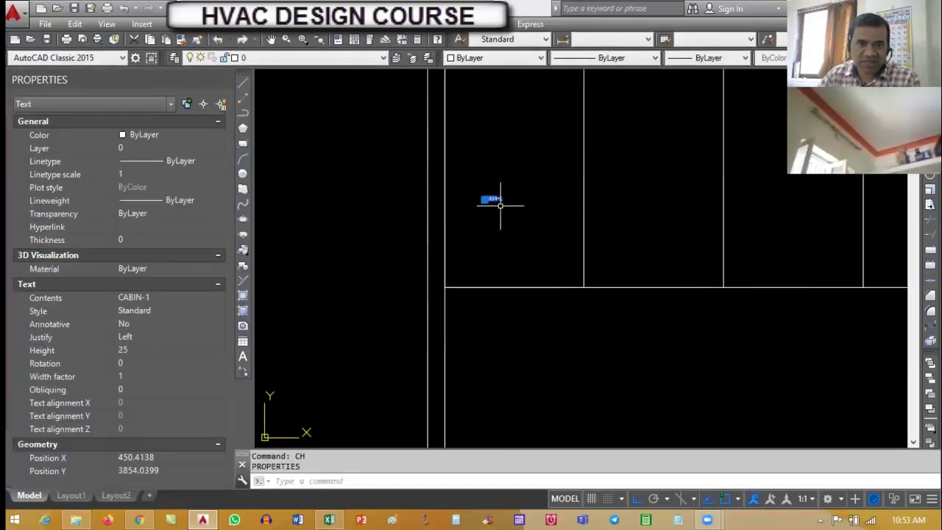
click(132, 350)
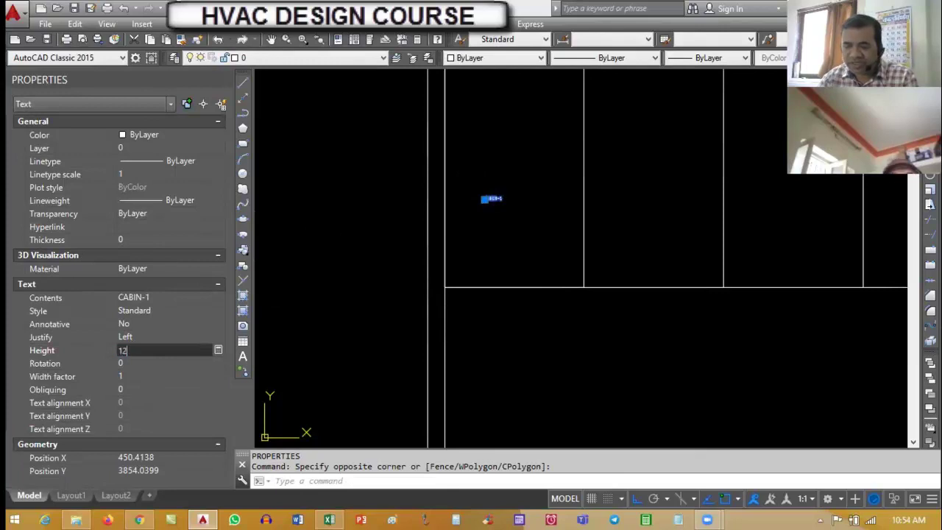
key(BackSpace)
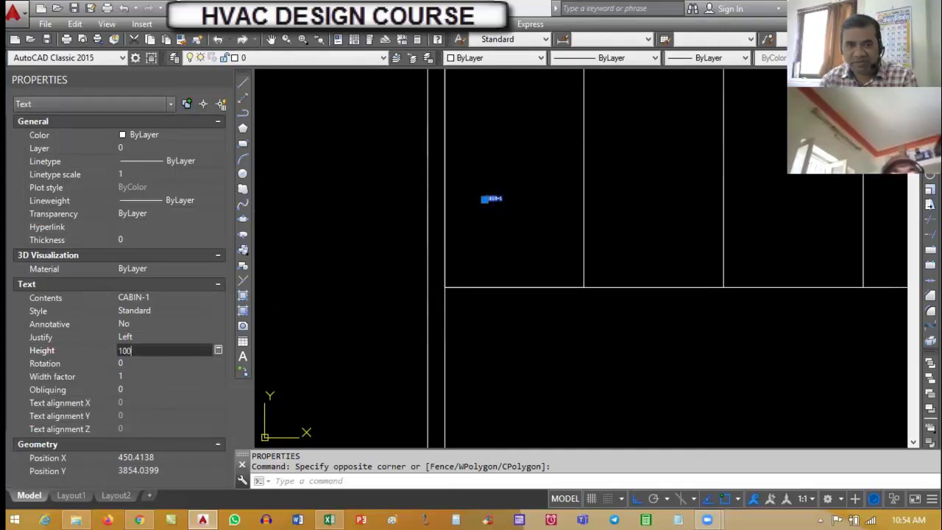
key(Tab)
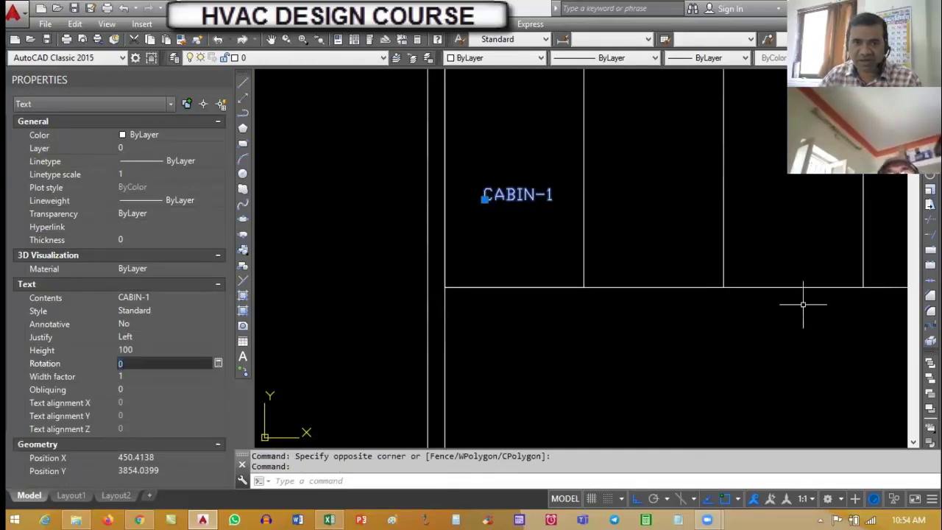
key(Escape)
key(Escape)
scroll(536, 252, down, 4)
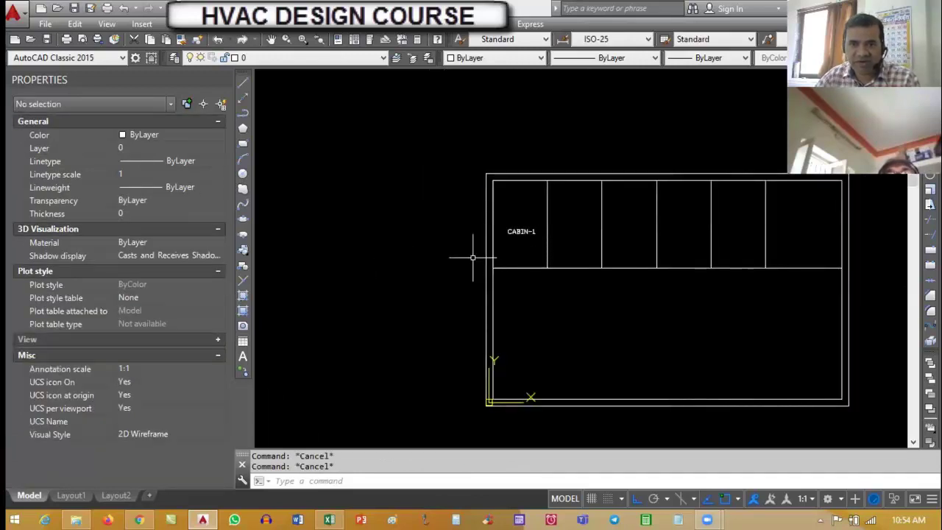
scroll(376, 244, down, 2)
scroll(456, 243, up, 4)
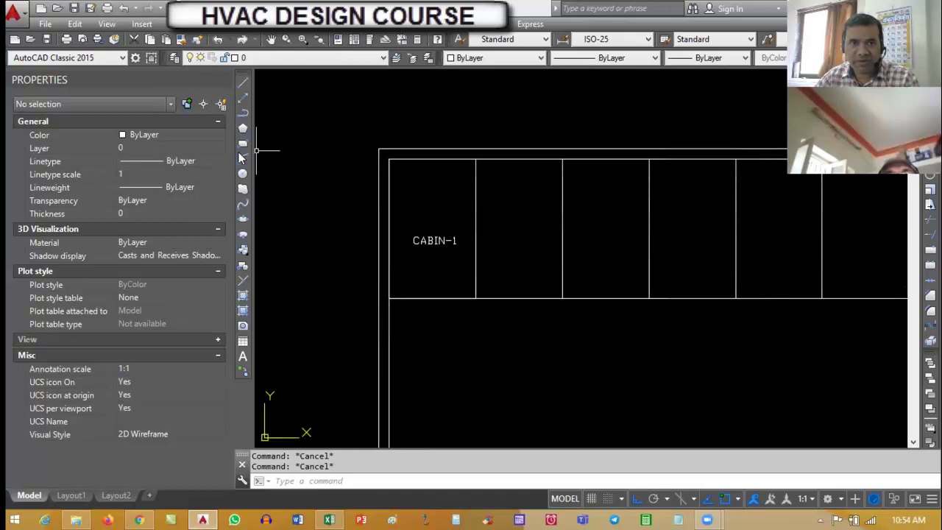
drag(233, 142, 157, 143)
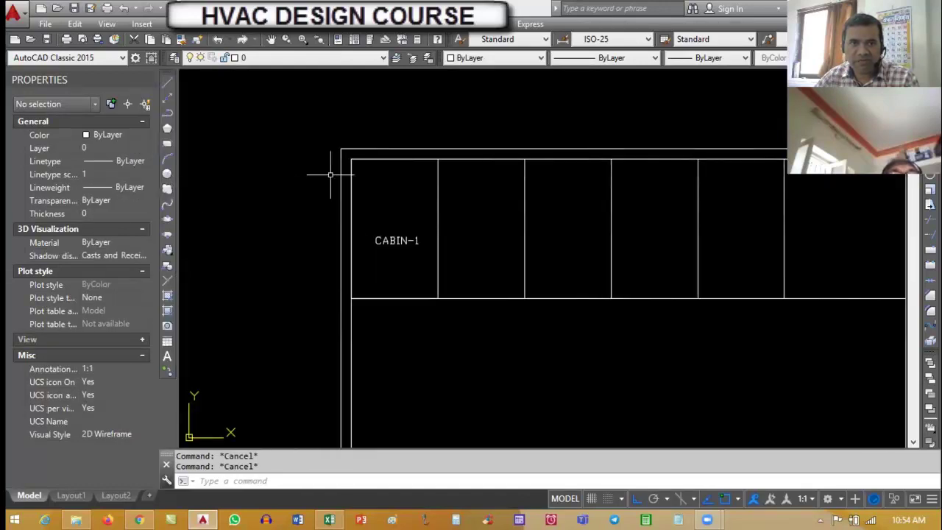
scroll(410, 245, down, 3)
scroll(412, 210, up, 4)
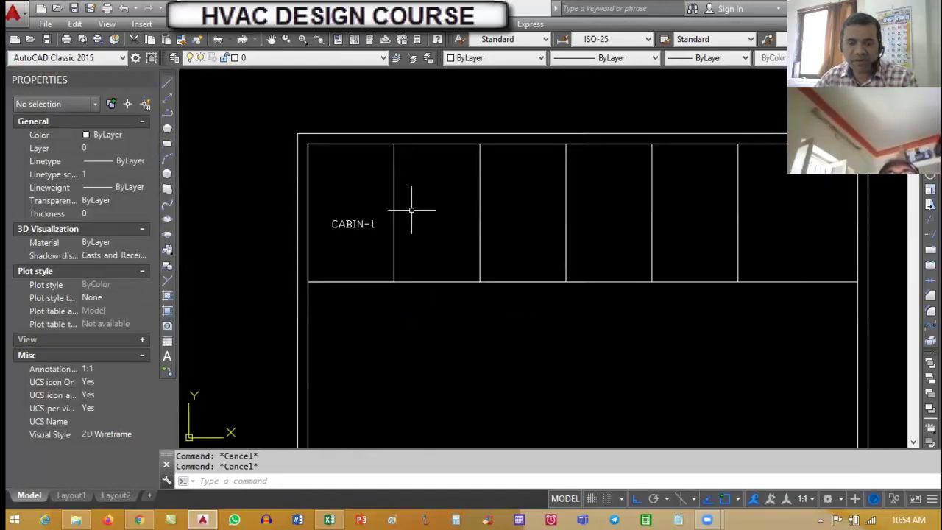
Copy the CABIN-1 label into the second cabin
key(Return)
click(355, 224)
key(Return)
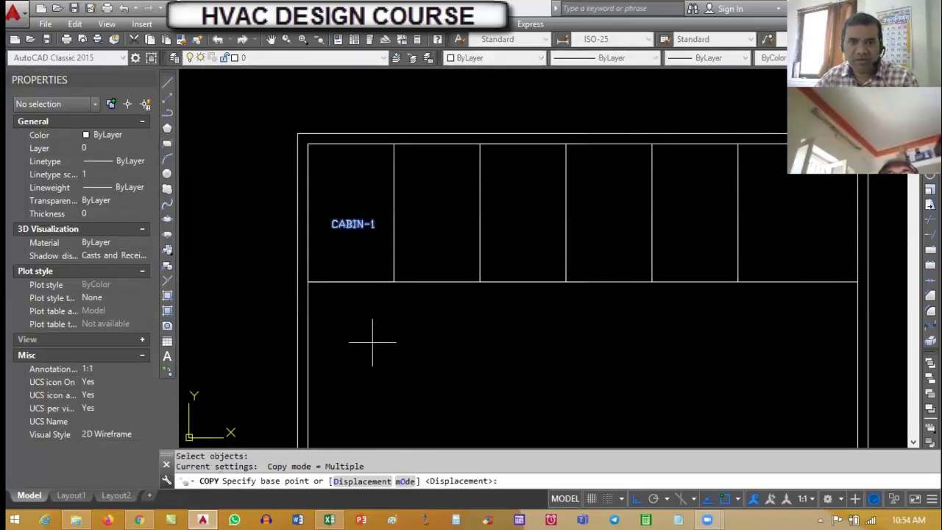
click(372, 343)
click(453, 357)
key(Escape)
Edit the copied label to read CABIN-2
text(ed)
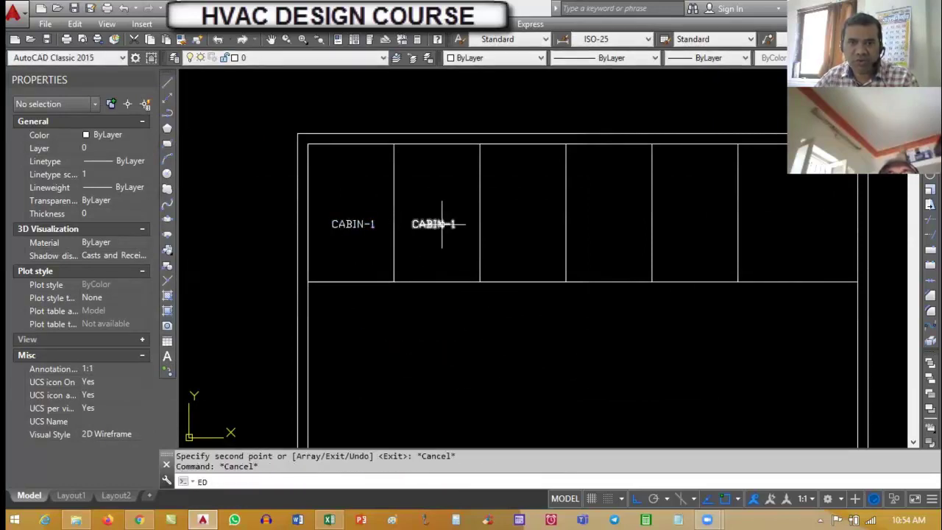
key(Return)
click(454, 228)
click(459, 224)
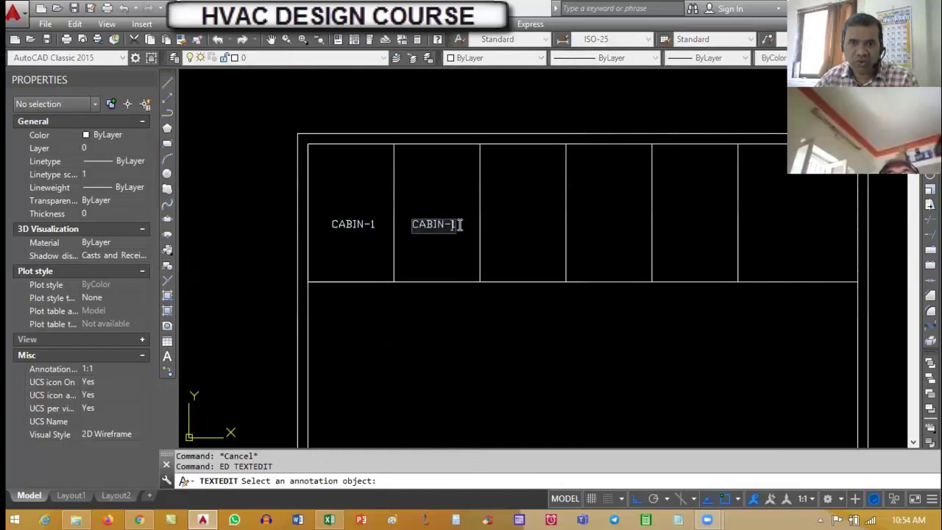
text(2)
key(Return)
key(Escape)
Copy the CABIN-2 label into the third cabin
key(Escape)
text(co)
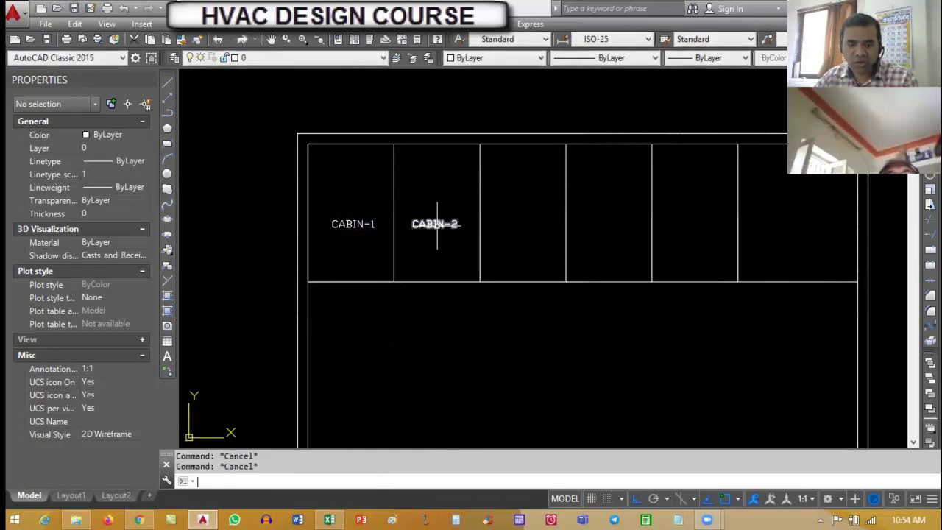
key(Return)
click(435, 223)
key(Return)
click(443, 309)
click(531, 323)
Edit the third cabin's label to read CABIN-3
key(Escape)
key(Escape)
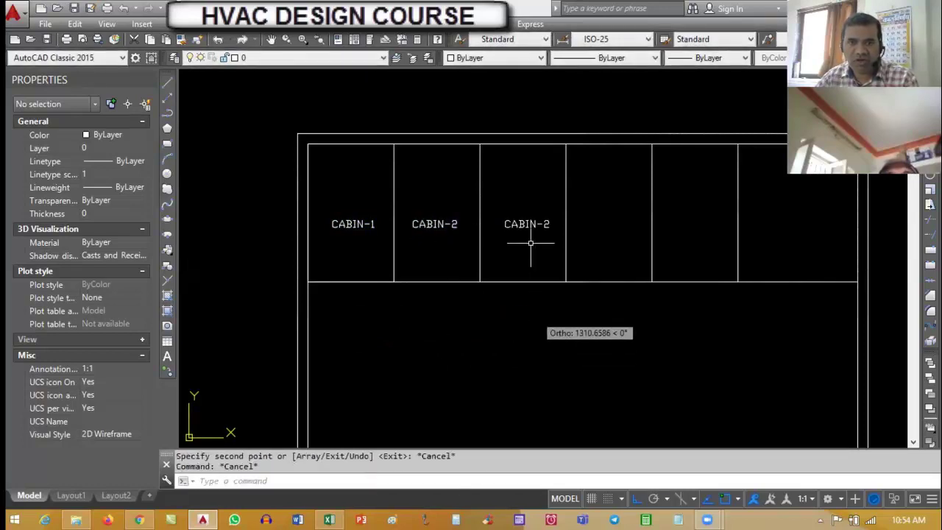
scroll(524, 234, up, 4)
text(ed)
key(Return)
click(557, 220)
click(574, 219)
key(BackSpace)
text(3)
click(577, 309)
scroll(505, 238, down, 2)
Copy the CABIN-3 label into the fourth cabin
key(Escape)
key(Escape)
text(co)
key(Return)
click(509, 242)
key(Return)
click(483, 360)
click(611, 370)
key(Escape)
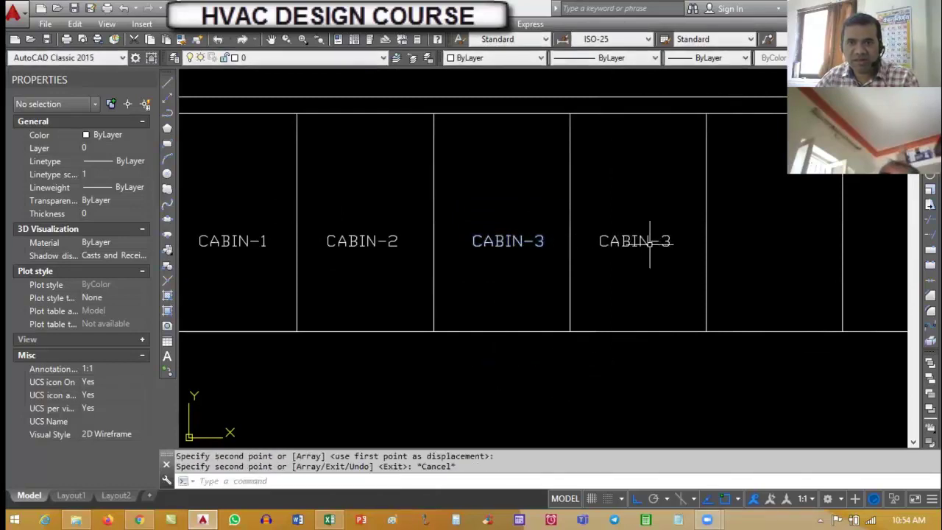
Edit the fourth cabin's label to read CABIN-4
text(ed)
key(Return)
scroll(649, 243, up, 2)
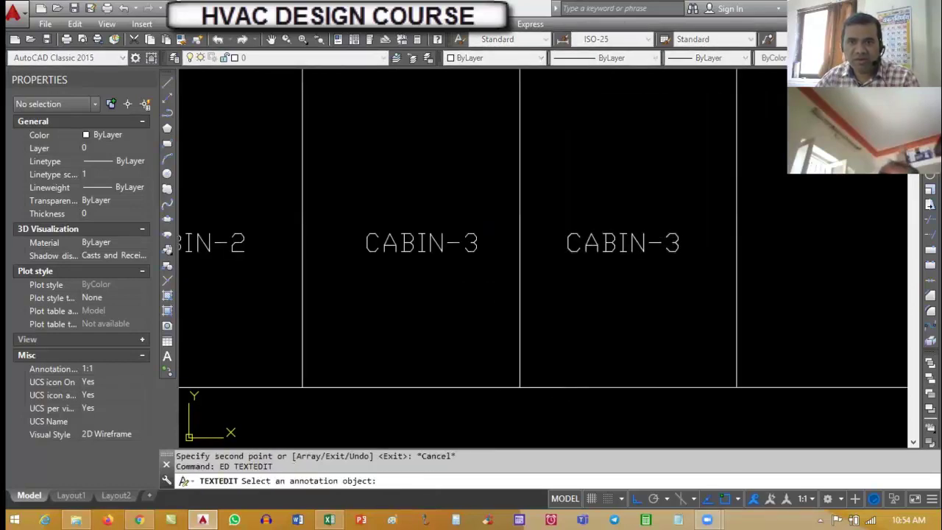
click(670, 250)
drag(669, 248, 677, 248)
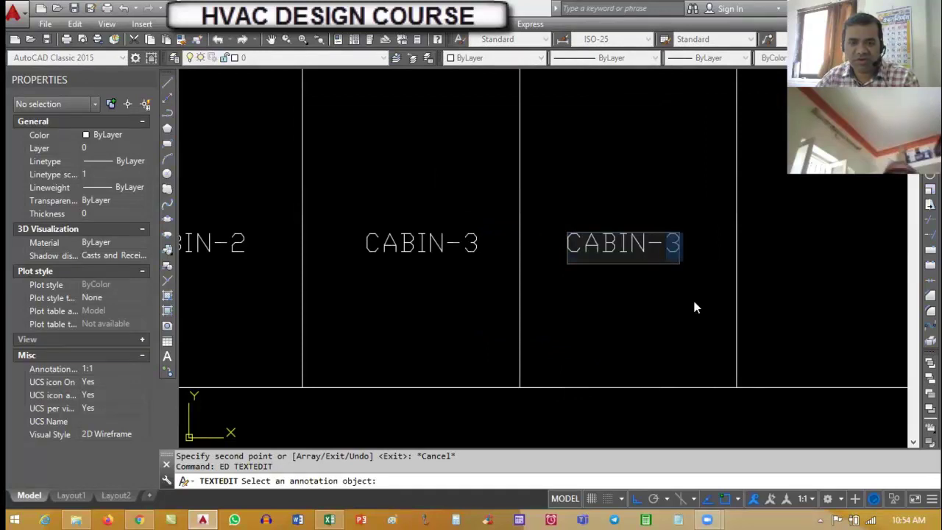
text(4)
key(Escape)
key(Escape)
scroll(655, 294, down, 3)
Copy the CABIN-4 label into the fifth cabin
text(c)
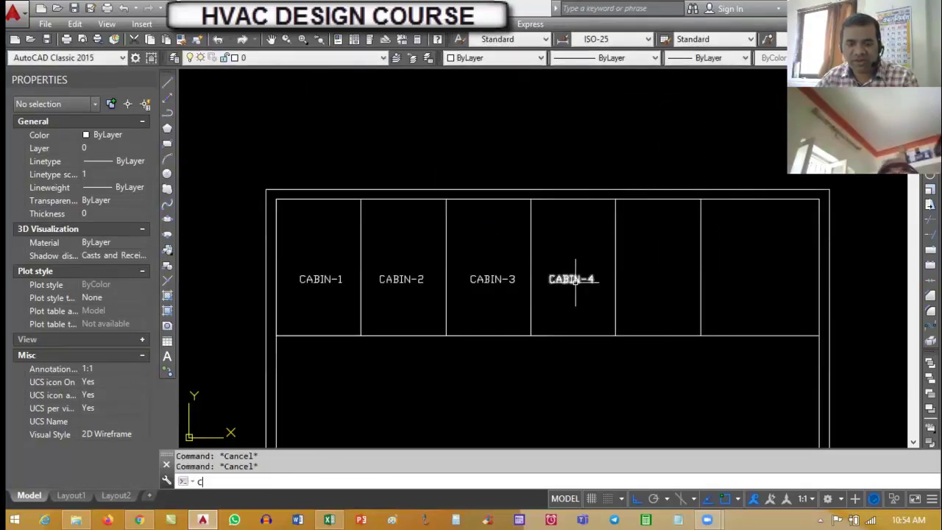
text(o)
key(Return)
click(584, 270)
click(557, 378)
key(Return)
click(541, 372)
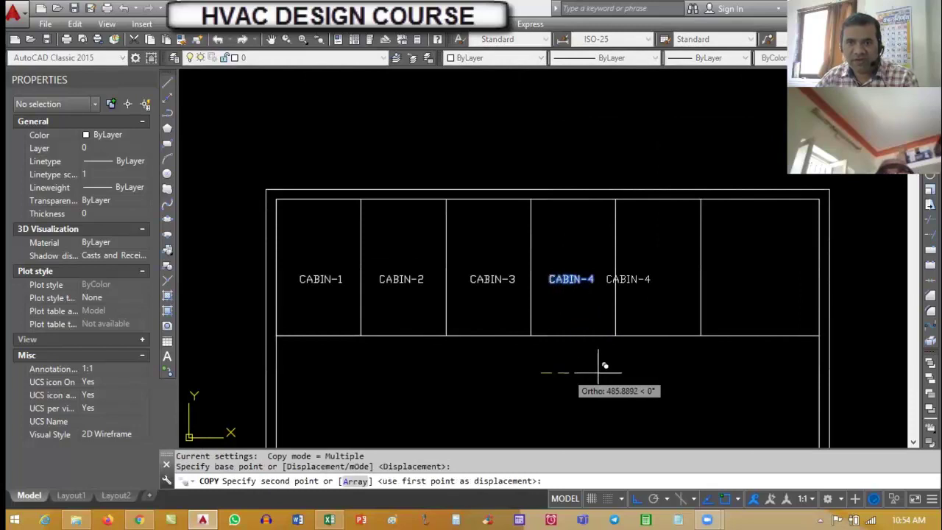
click(637, 371)
key(Escape)
key(Escape)
scroll(692, 287, up, 3)
Edit the fifth cabin's label to read CABIN-5
text(ed)
key(Return)
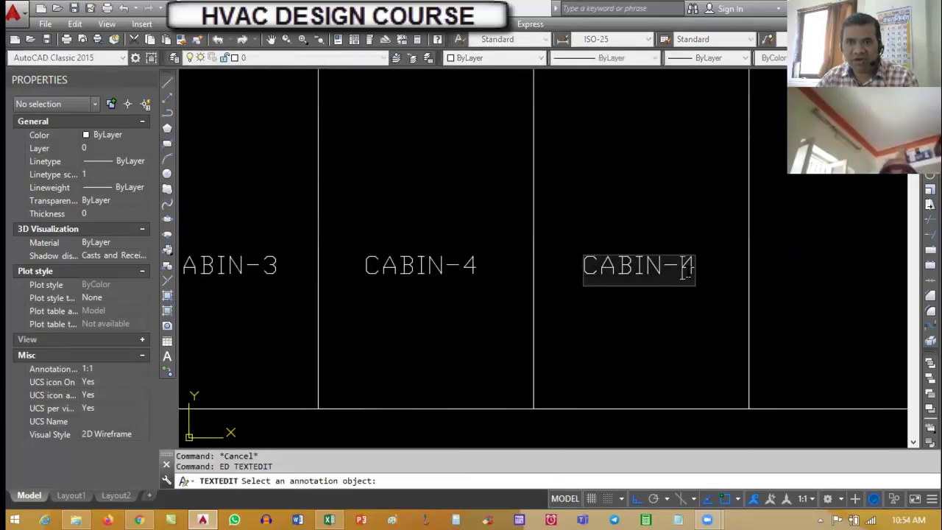
text(5)
key(Return)
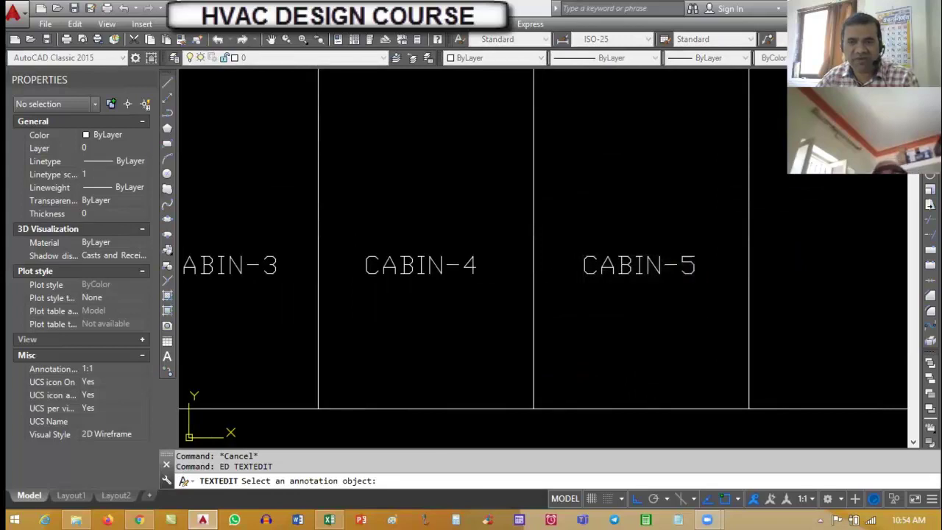
key(Escape)
scroll(541, 337, down, 4)
scroll(569, 300, up, 2)
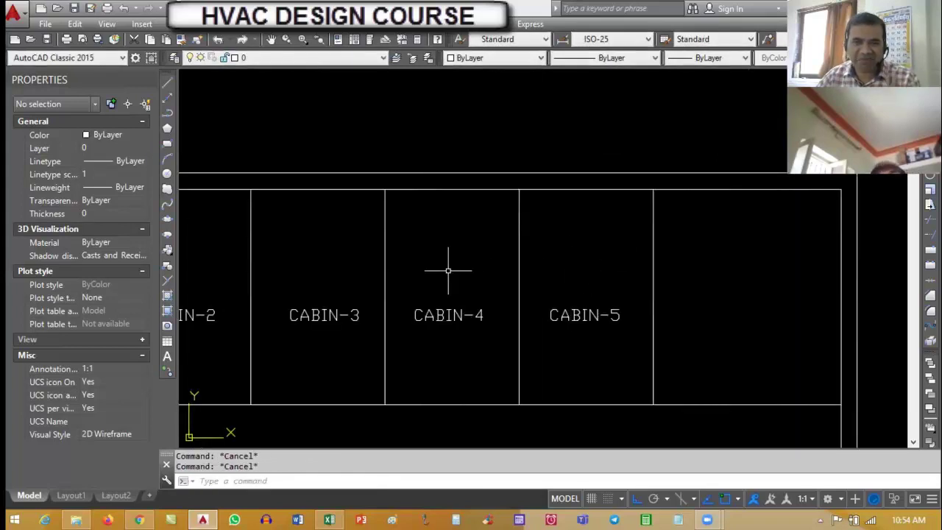
Copy the CABIN-5 label into the large rightmost room
text(co)
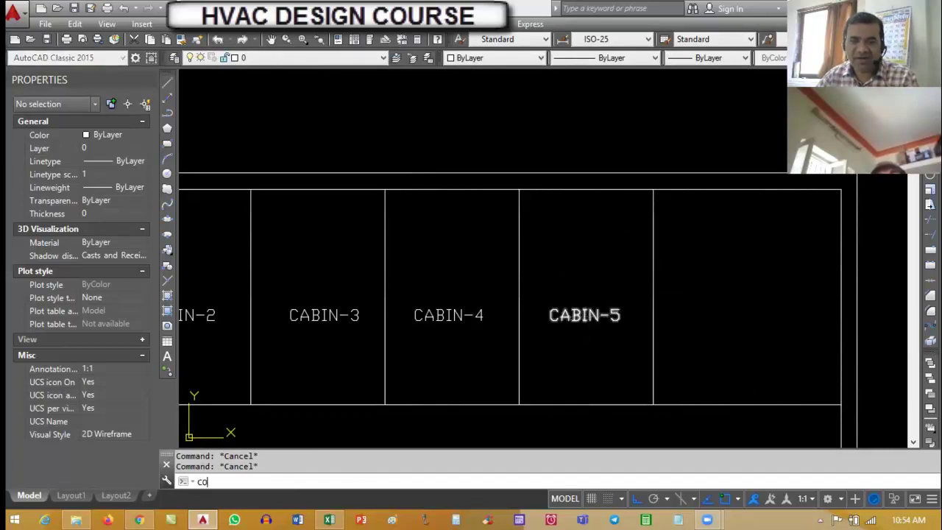
key(Return)
click(589, 346)
key(Return)
key(Escape)
key(Escape)
text(co)
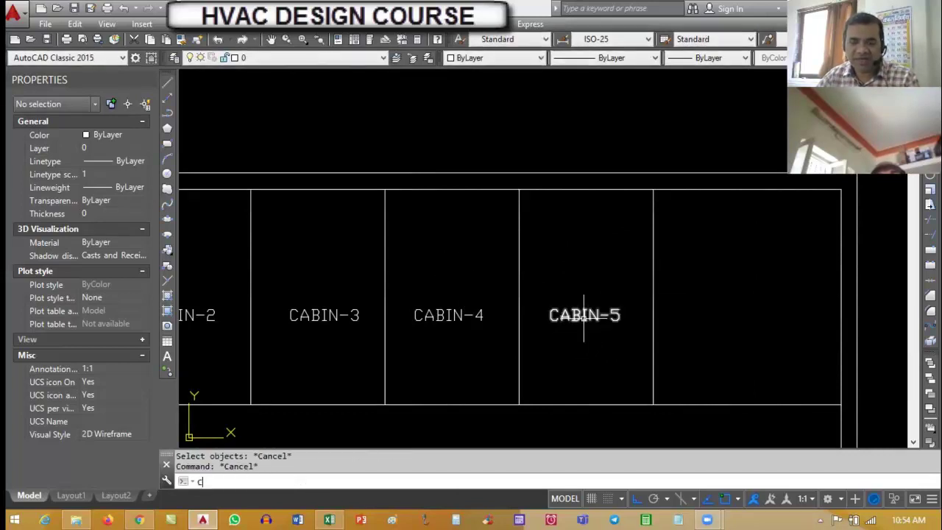
key(Return)
click(574, 317)
Rename the rightmost room's label to DIR'S CABIN and zoom out
key(Return)
click(572, 333)
click(732, 334)
key(Escape)
text(ed)
key(Return)
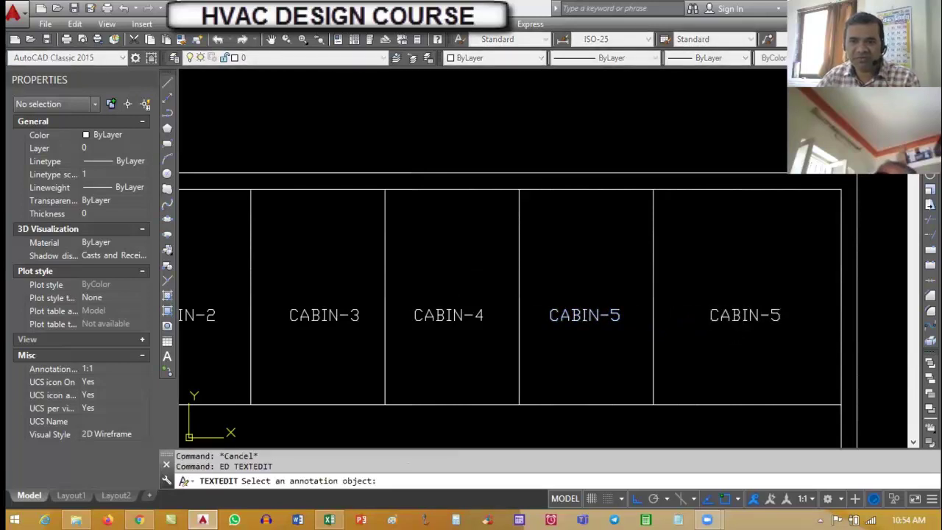
click(734, 323)
text(DIR)
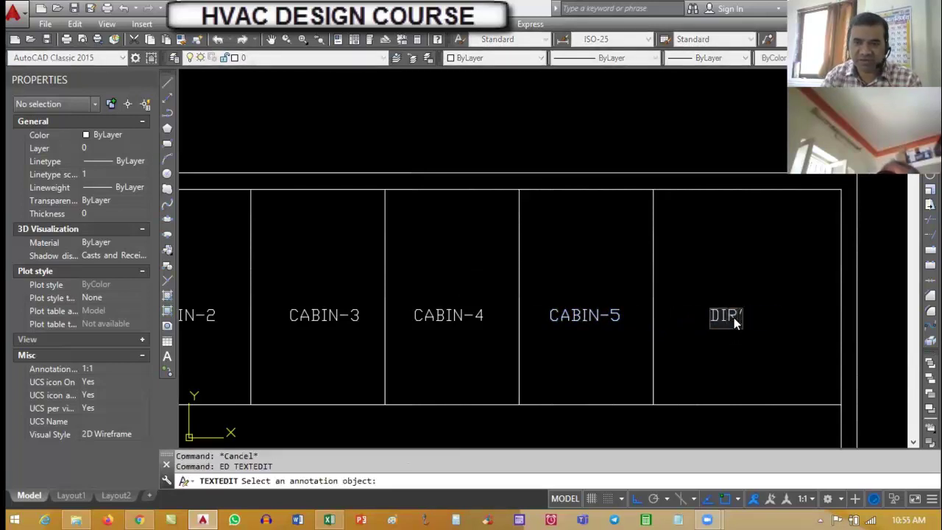
text('S CABIN)
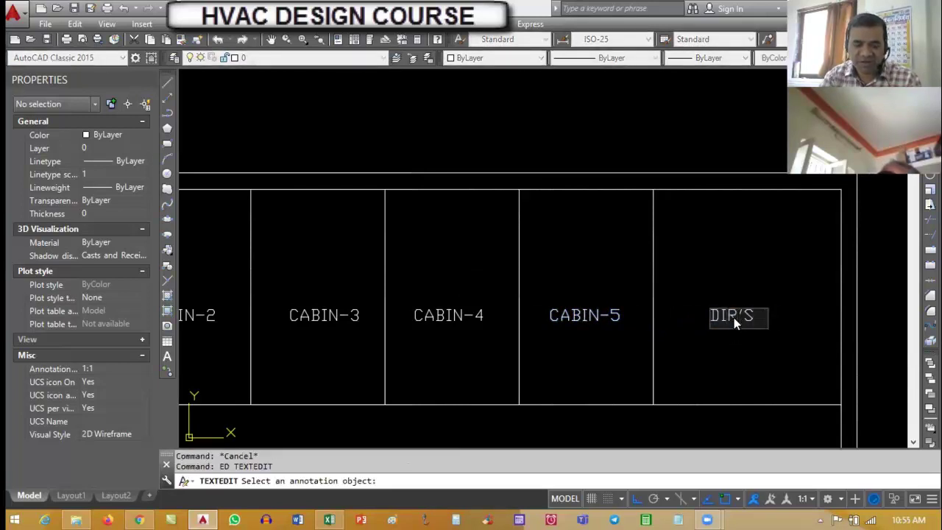
click(696, 311)
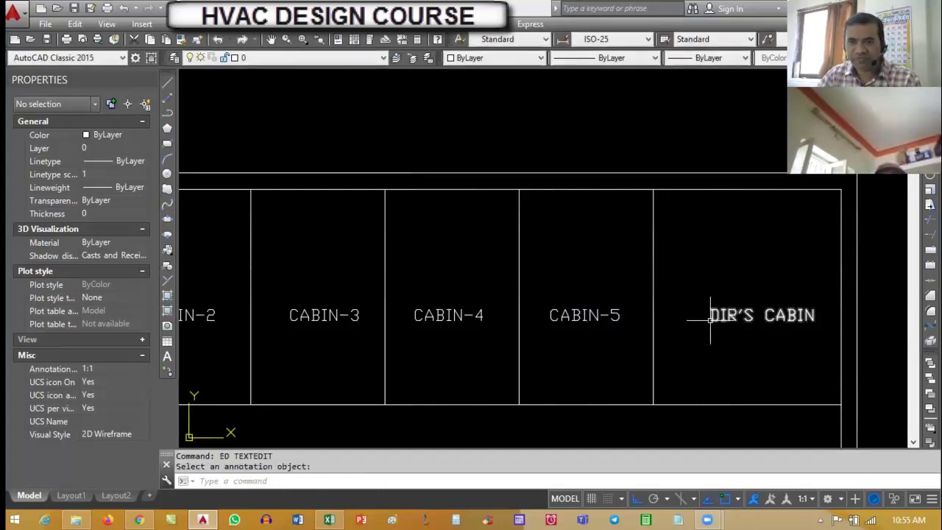
scroll(643, 324, down, 5)
key(Escape)
scroll(643, 324, up, 2)
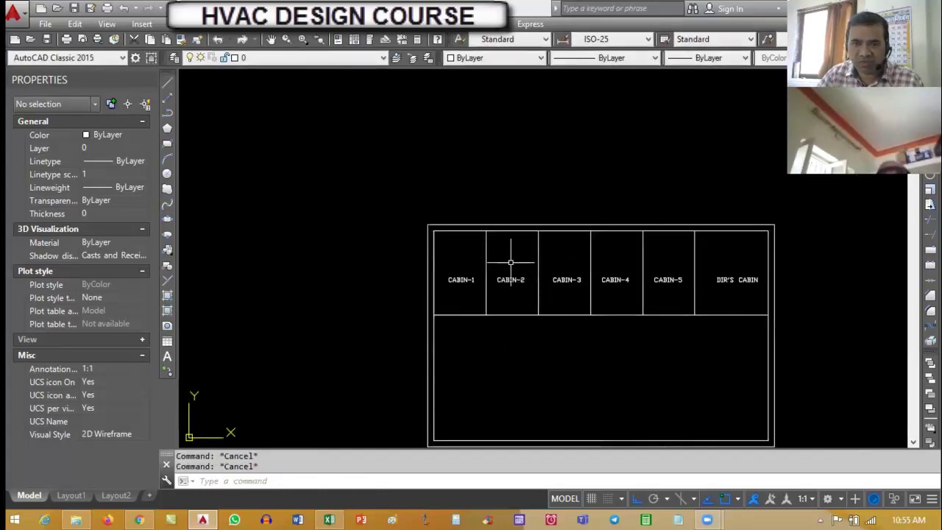
scroll(500, 217, down, 2)
scroll(609, 303, up, 2)
scroll(609, 302, up, 2)
scroll(609, 301, down, 2)
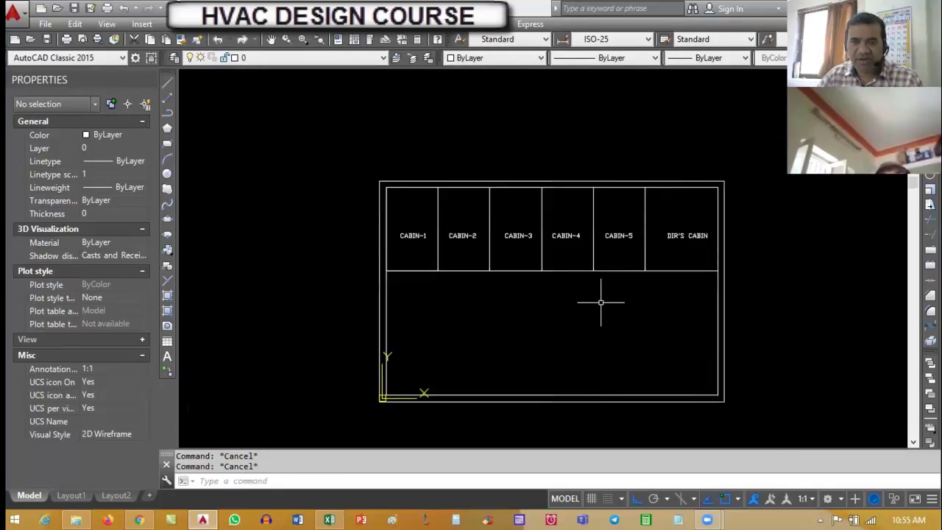
Copy the DIR'S CABIN label into the open lower area and rename it WORK STATION
text(co)
key(Return)
click(687, 235)
key(Return)
click(688, 235)
key(F8)
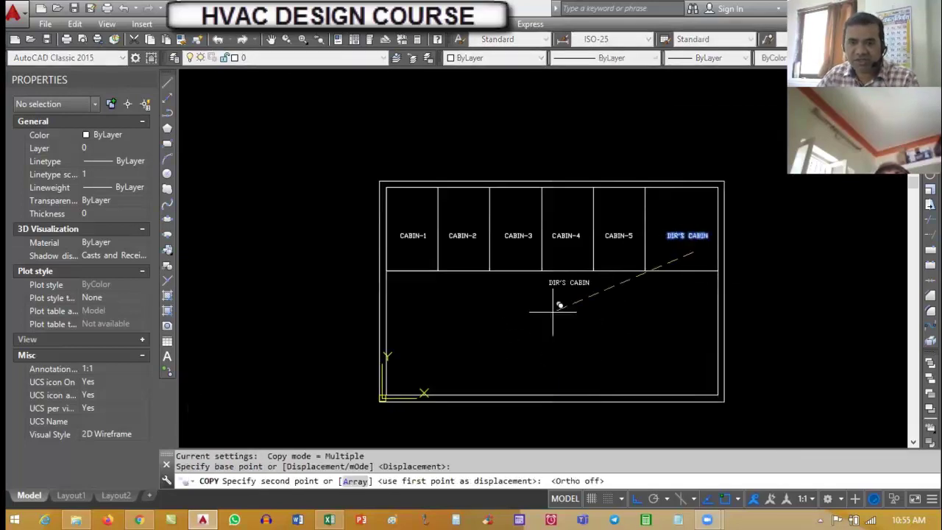
click(505, 353)
key(Escape)
text(Ed)
key(Return)
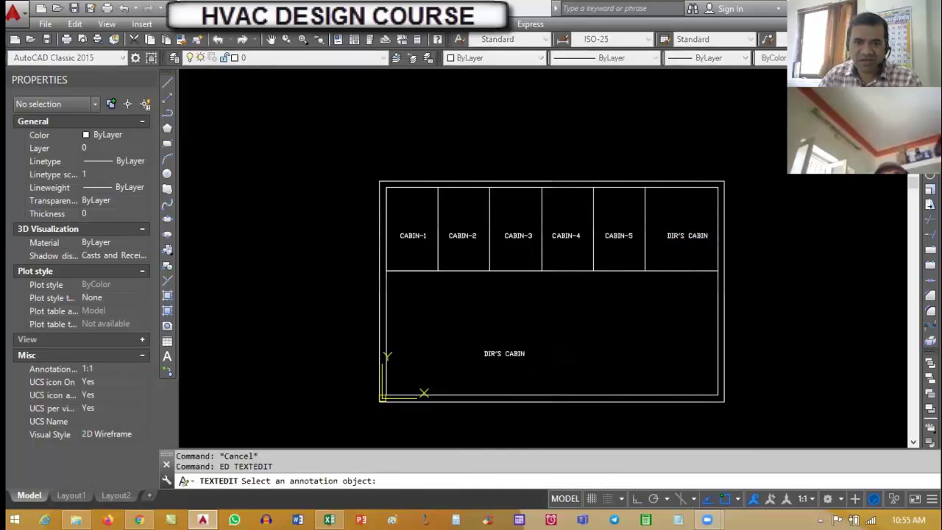
click(516, 357)
text(WORK STATION)
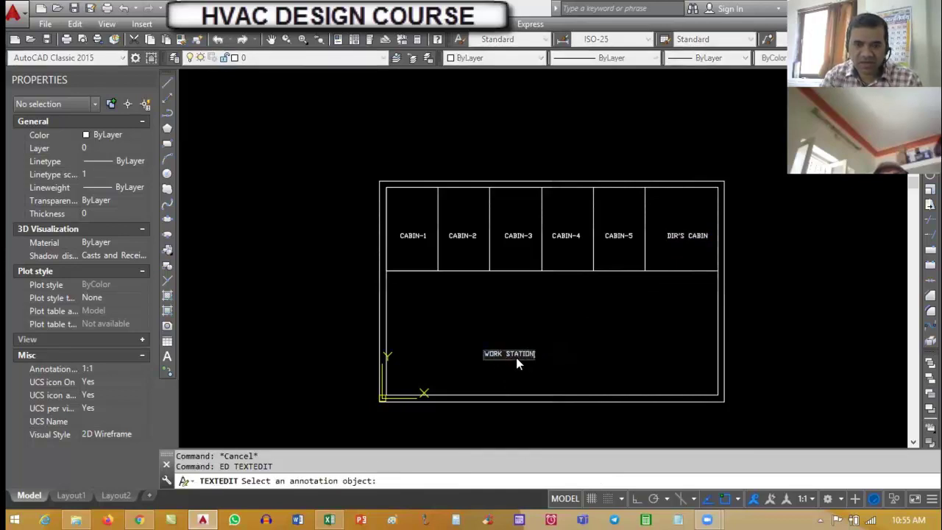
key(Return)
key(Escape)
key(Escape)
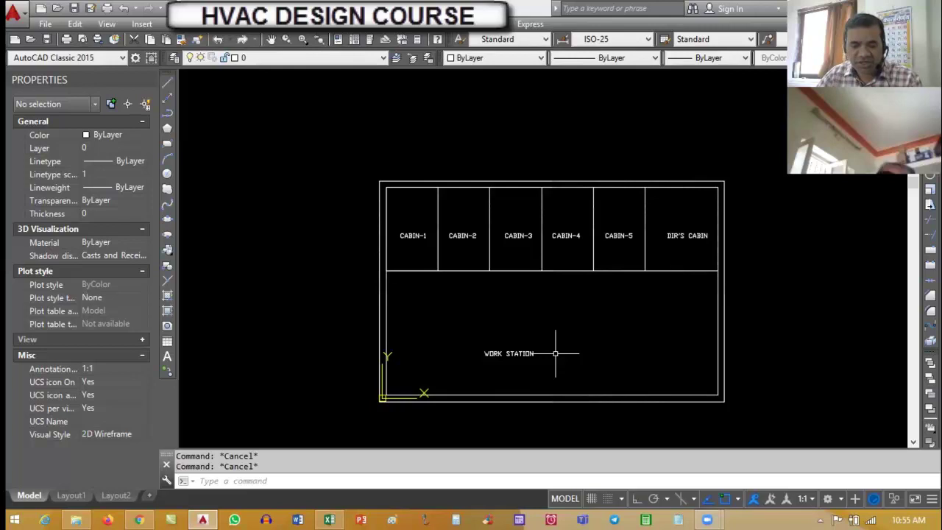
Draw a vertical partition line from the DIR'S CABIN wall corner down to the bottom wall
text(l)
key(Return)
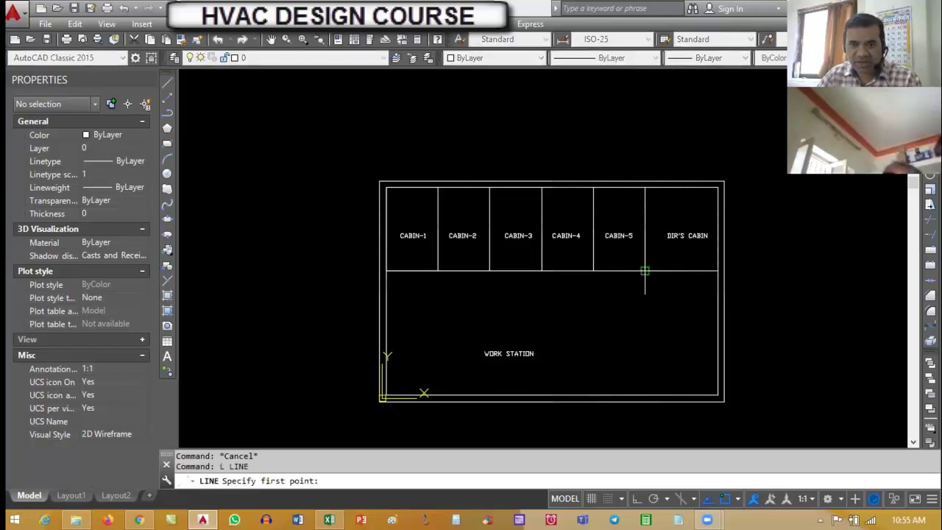
click(644, 271)
click(644, 397)
key(Escape)
key(Escape)
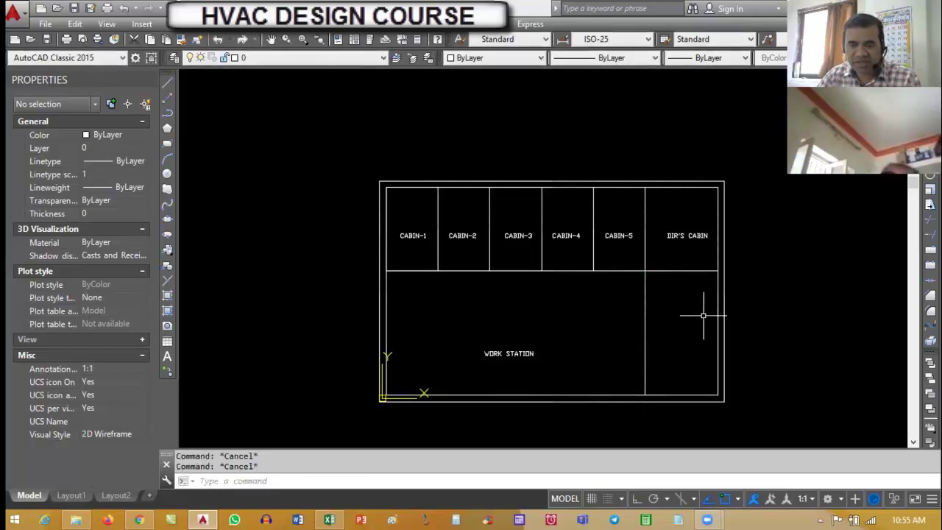
middle_drag(694, 294, 680, 303)
Copy the WORK STATION label into the new right-hand room
text(c)
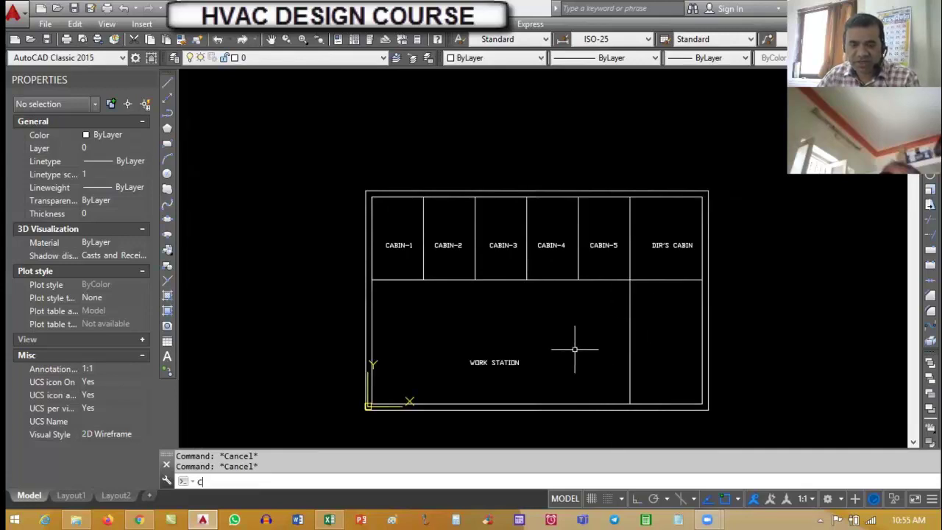
text(o)
key(Return)
click(515, 362)
key(Return)
click(538, 356)
scroll(703, 350, up, 2)
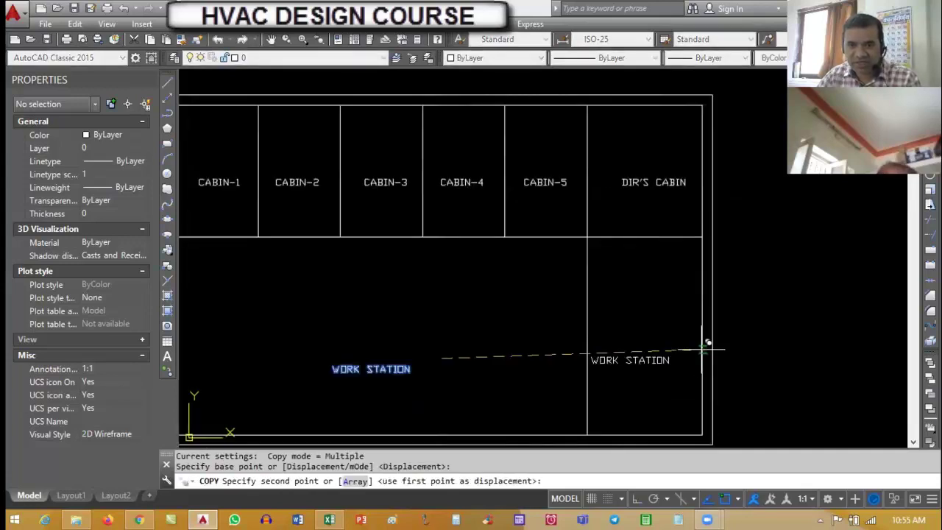
click(735, 323)
key(Escape)
key(Escape)
Rotate the copied label 90 degrees and move it near the right wall
text(ro)
key(Return)
click(664, 346)
key(Return)
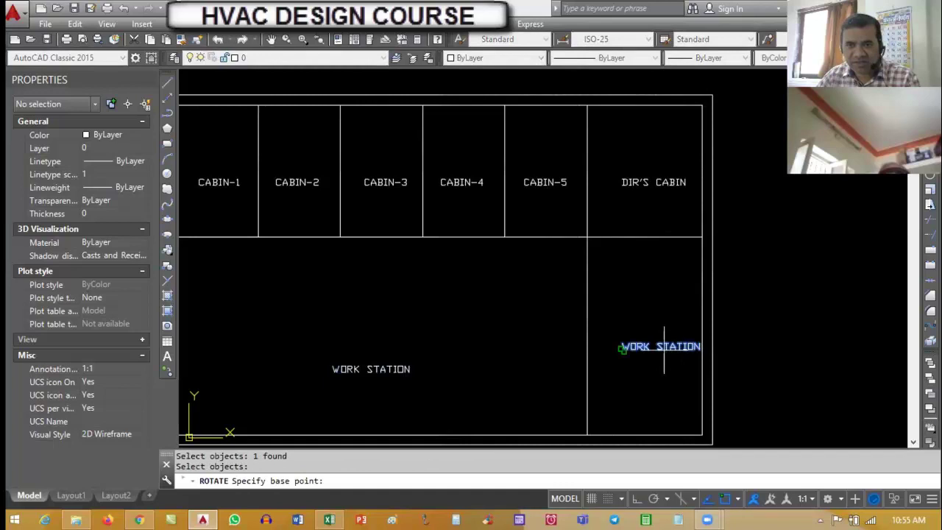
click(664, 350)
text(90)
key(Return)
key(Escape)
key(Escape)
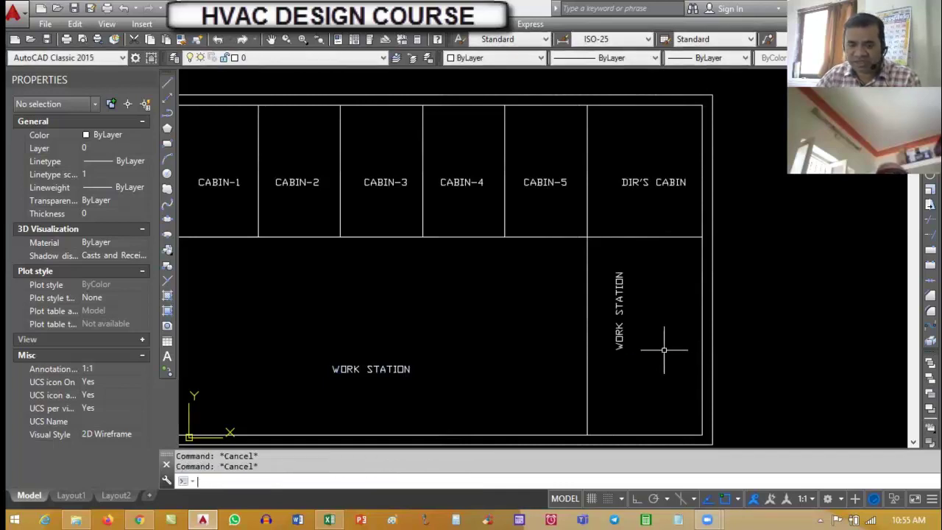
text(m)
key(Return)
click(619, 316)
Rename the upright label to RECEPTION AREA
key(Return)
click(633, 331)
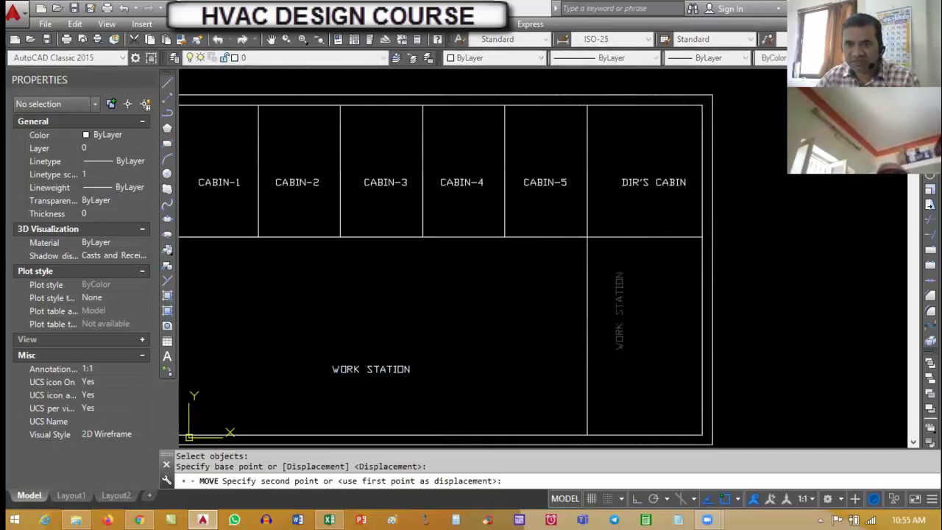
click(695, 328)
key(Escape)
text(ed)
key(Return)
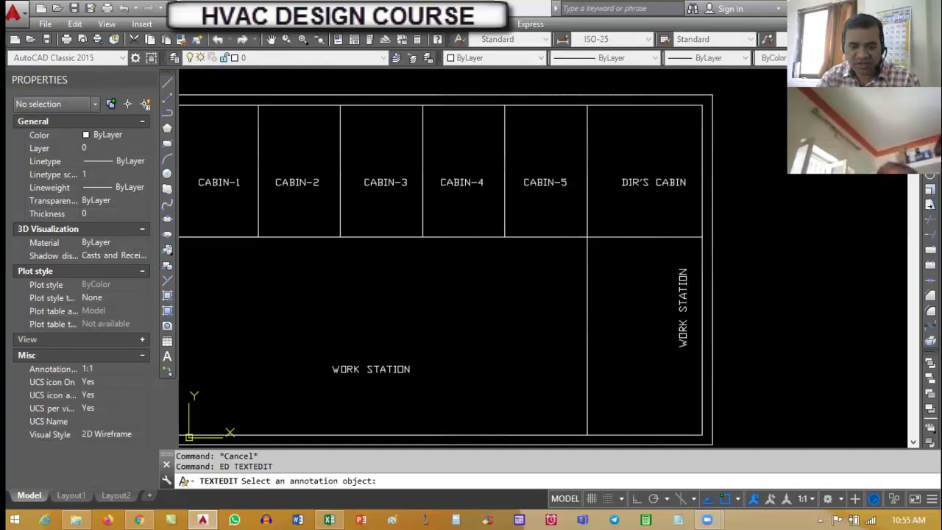
click(683, 335)
text(RECEPTION ARE)
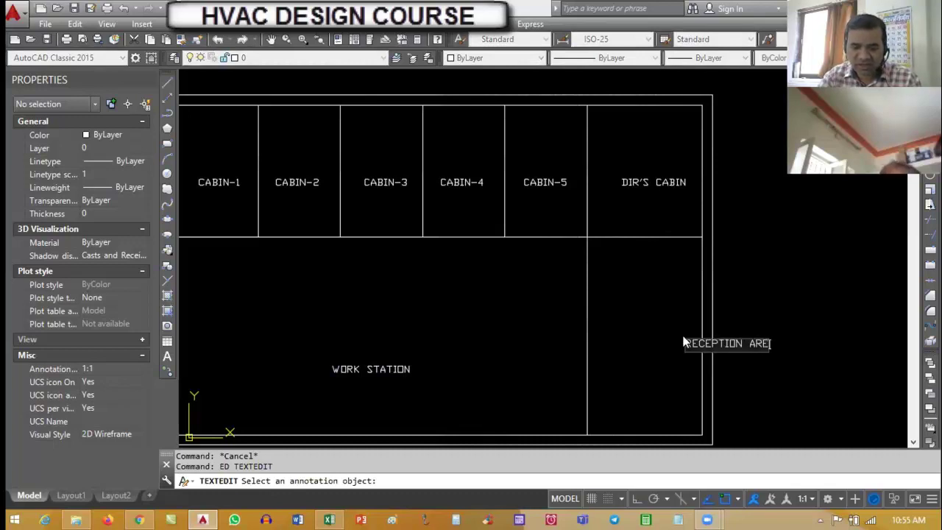
text(A)
key(Return)
key(Escape)
key(Escape)
scroll(644, 318, down, 2)
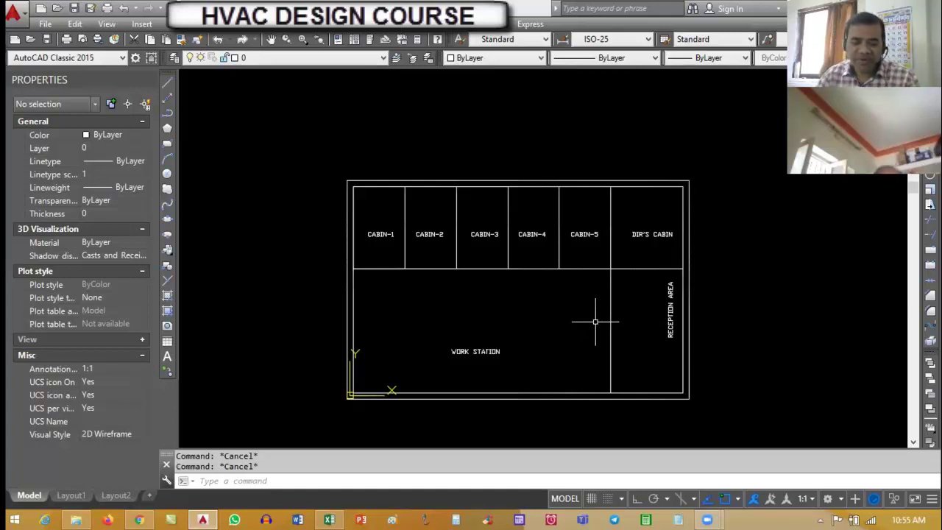
text(ARC)
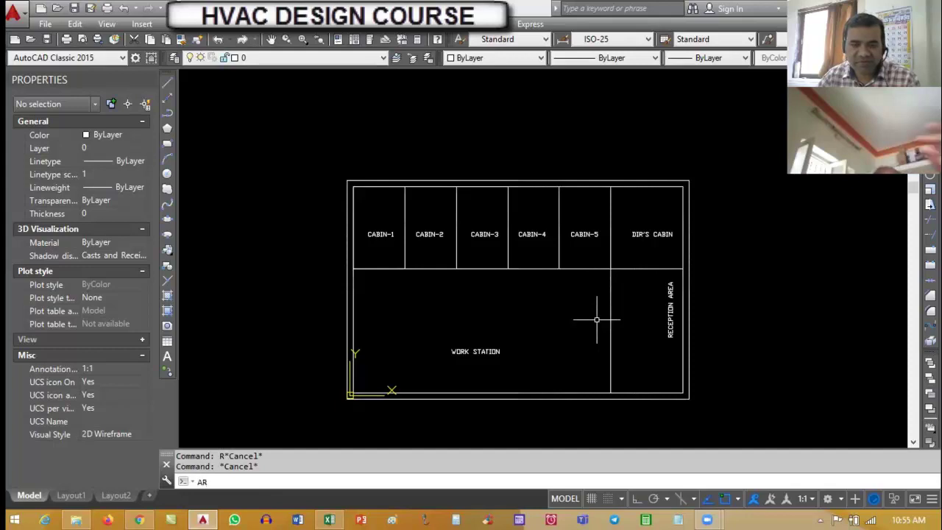
key(Return)
scroll(699, 408, up, 5)
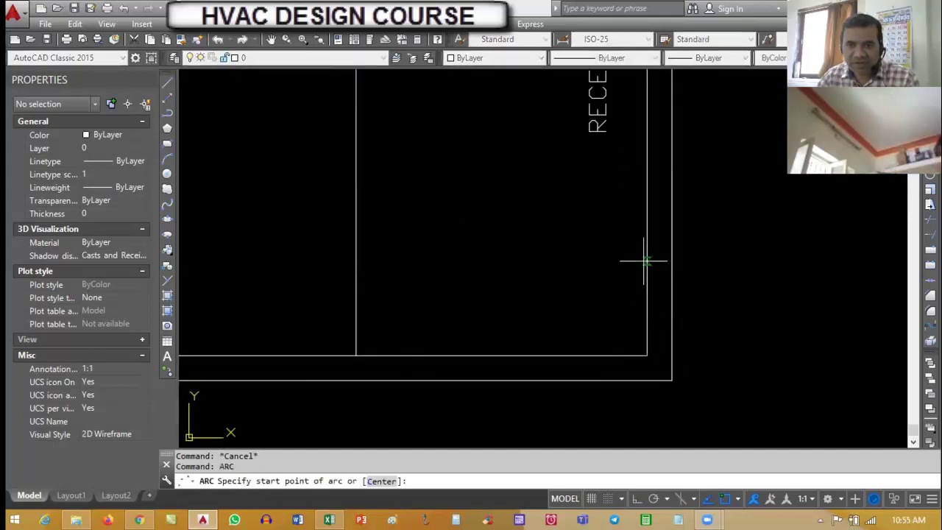
click(645, 260)
click(599, 289)
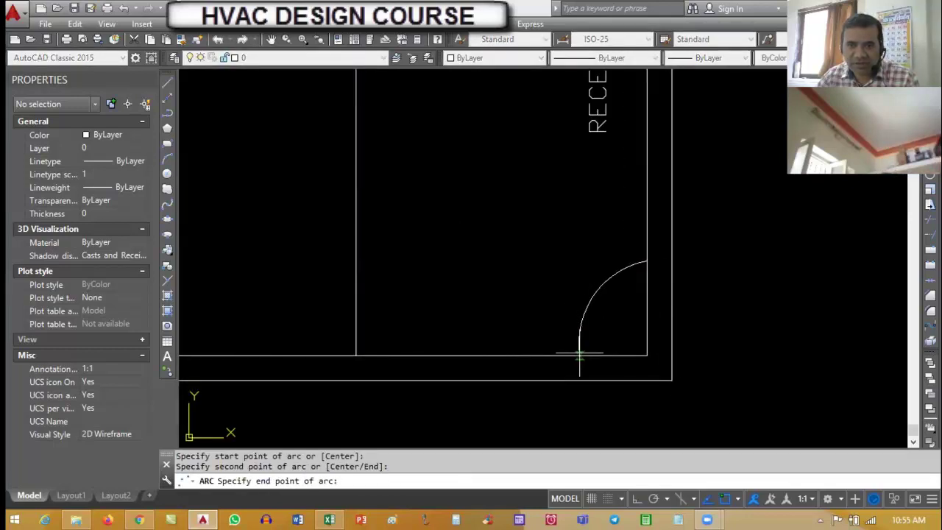
click(574, 355)
key(Escape)
key(Escape)
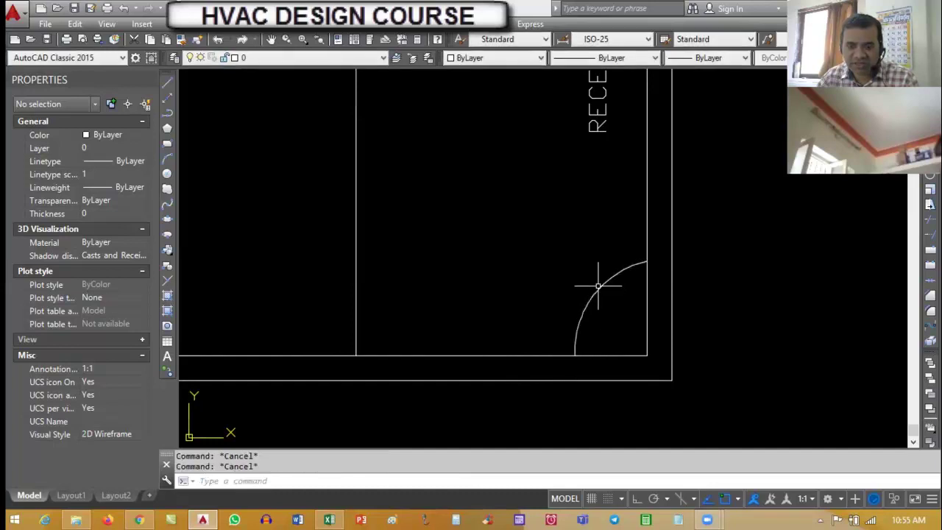
text(m)
key(Return)
click(601, 279)
key(Return)
click(573, 270)
key(F8)
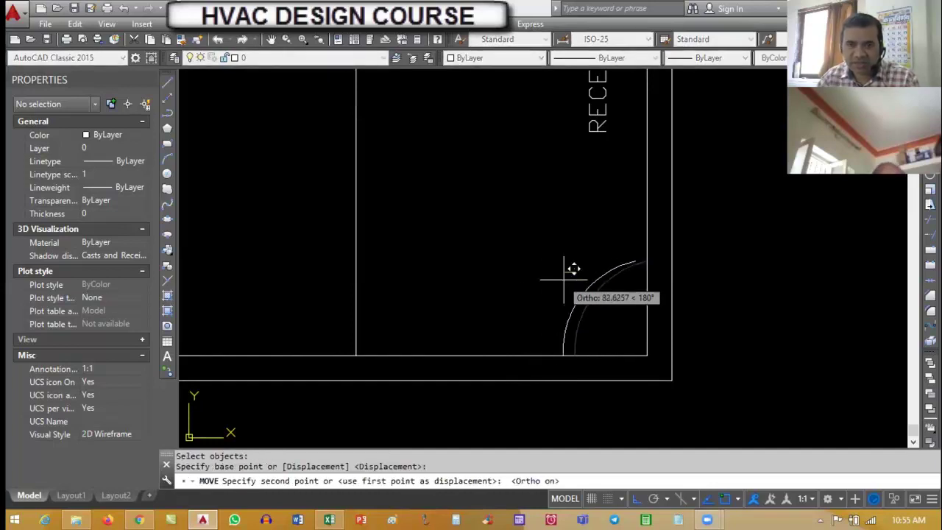
scroll(570, 279, up, 2)
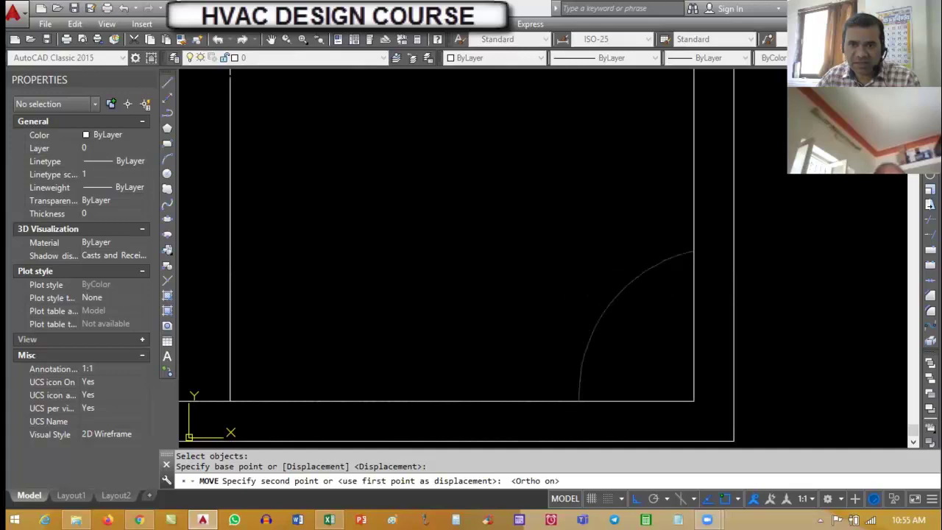
click(581, 269)
scroll(629, 283, down, 2)
key(Escape)
key(Escape)
text(l)
key(Return)
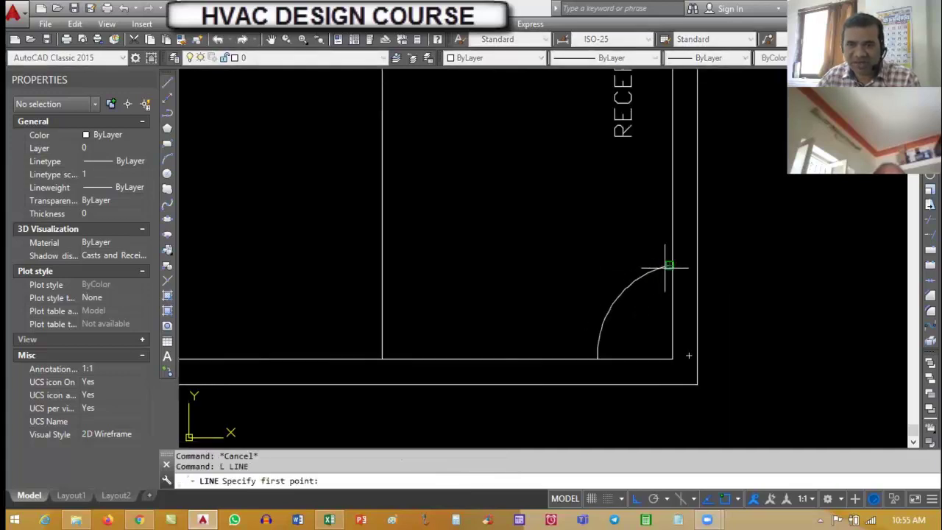
click(669, 265)
scroll(656, 341, up, 2)
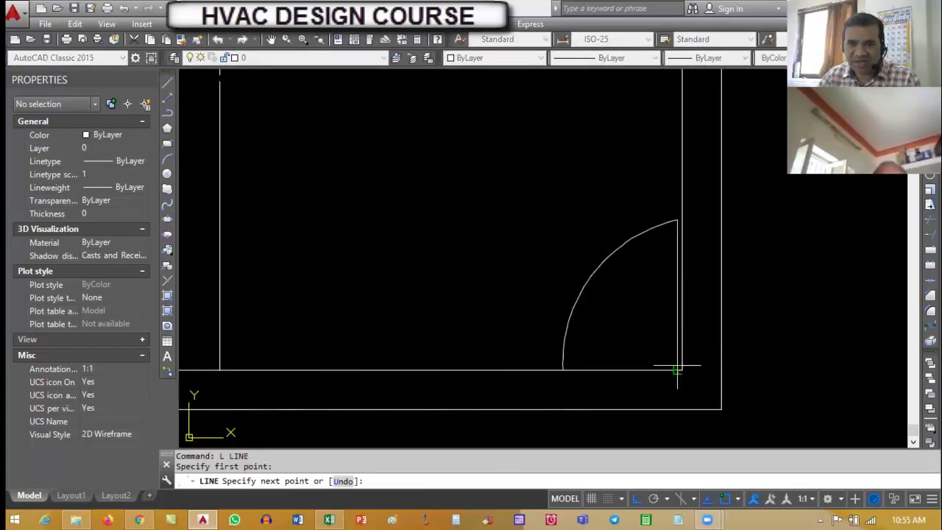
key(Escape)
key(Escape)
scroll(578, 353, down, 4)
key(Escape)
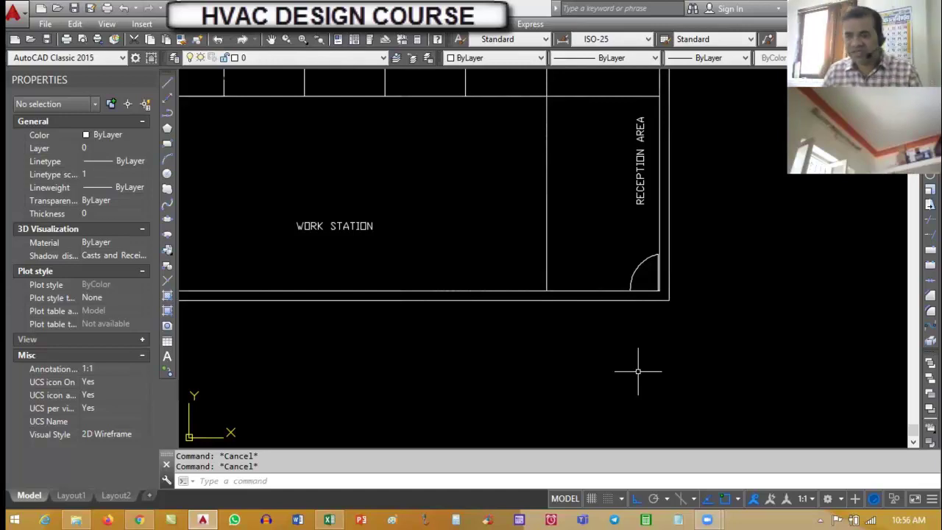
scroll(574, 352, down, 4)
scroll(568, 234, up, 4)
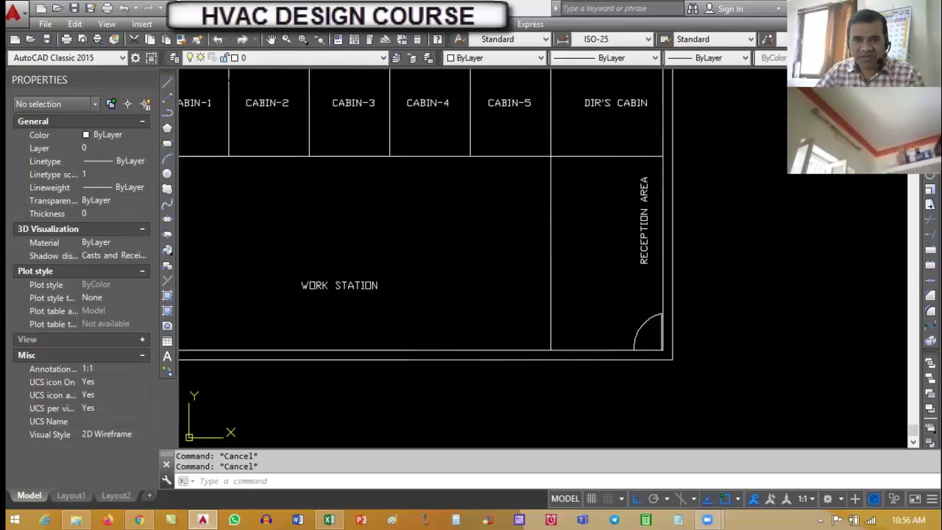
Offset the reception partition and the cabin-row wall line by 50 to make double lines
text(o)
key(Return)
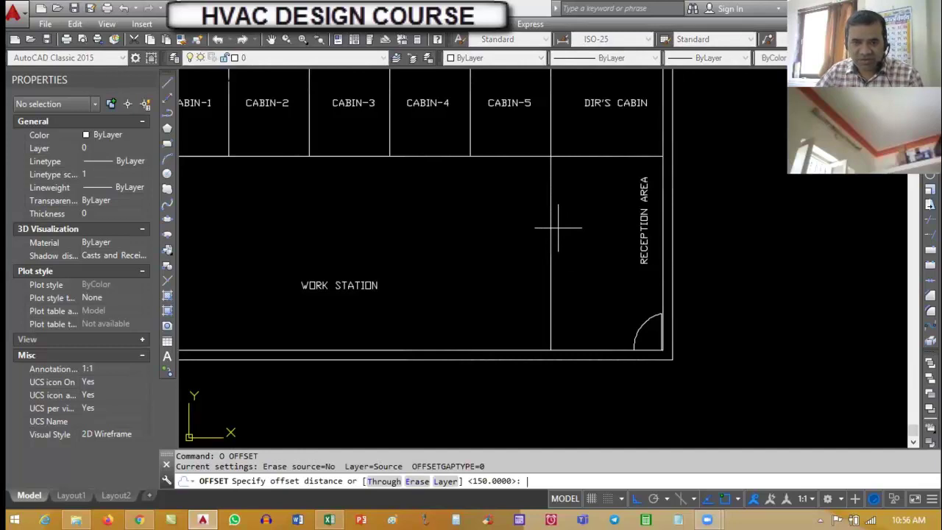
text(50)
key(Return)
click(551, 220)
click(512, 219)
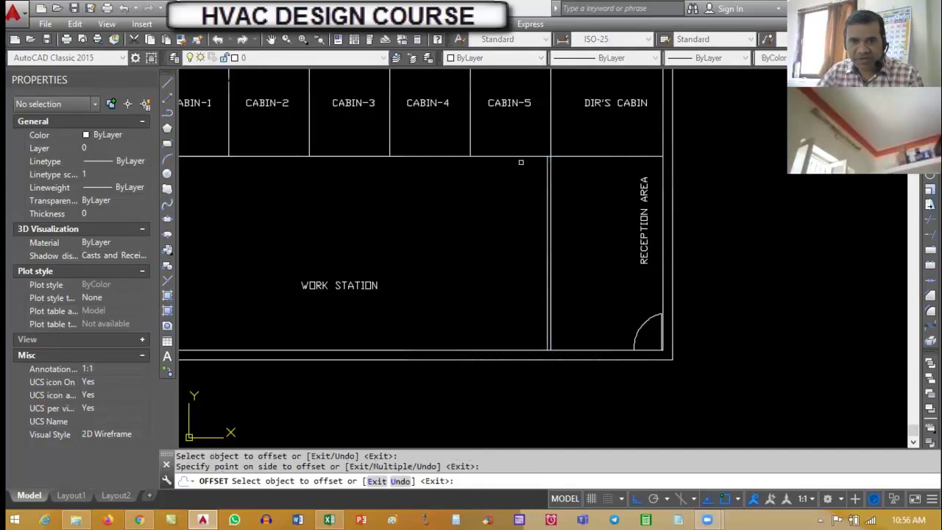
click(521, 155)
click(529, 185)
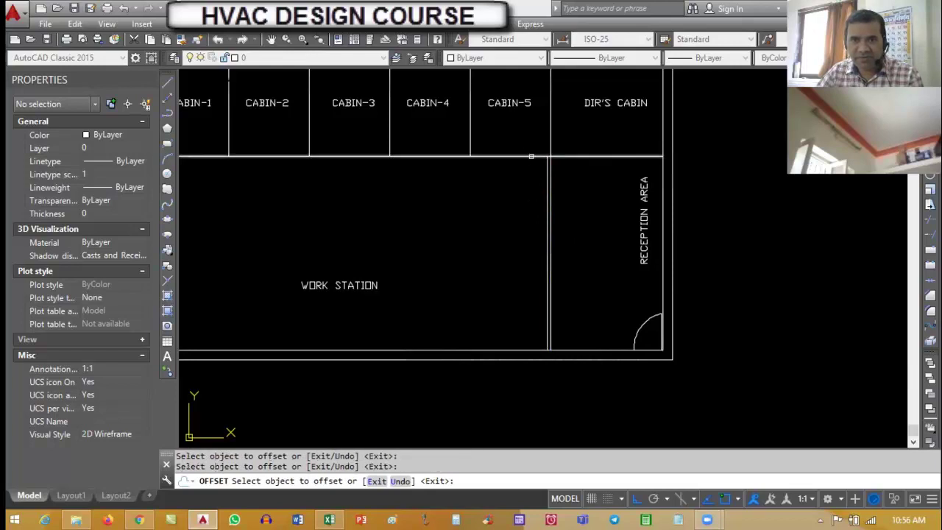
key(Escape)
Trim the partition line at the wall junction, then undo the attempt
scroll(532, 193, up, 5)
key(Escape)
text(tr)
scroll(526, 188, up, 3)
key(Return)
click(566, 197)
click(479, 105)
key(Return)
click(504, 137)
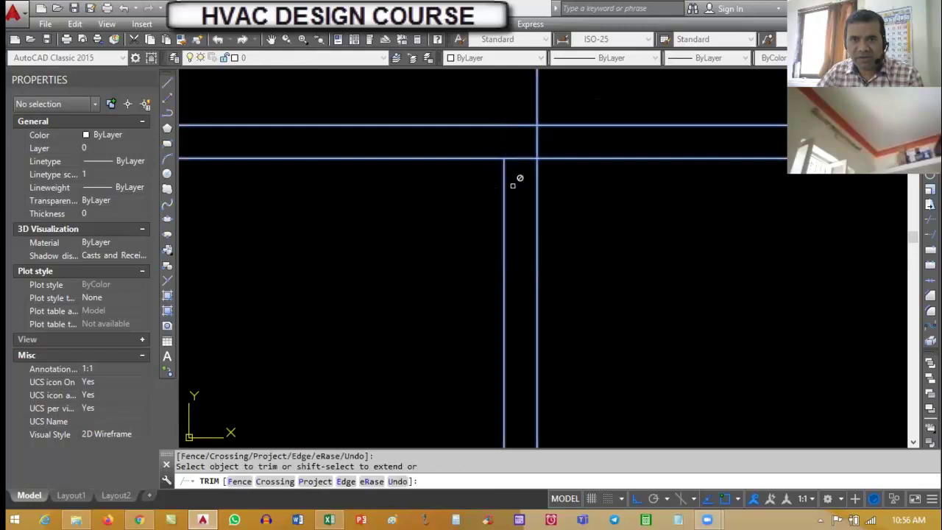
click(506, 181)
scroll(520, 176, down, 2)
key(Escape)
key(Escape)
scroll(542, 199, down, 5)
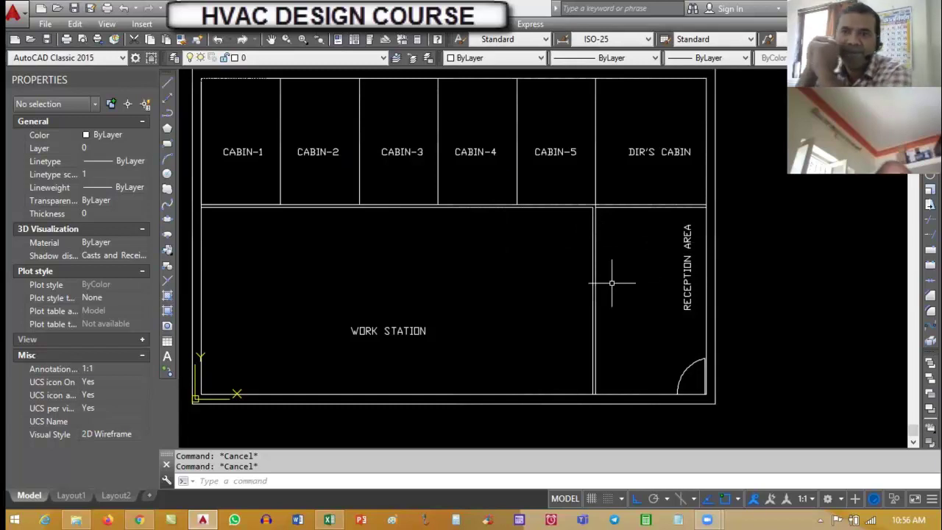
text(u)
key(Return)
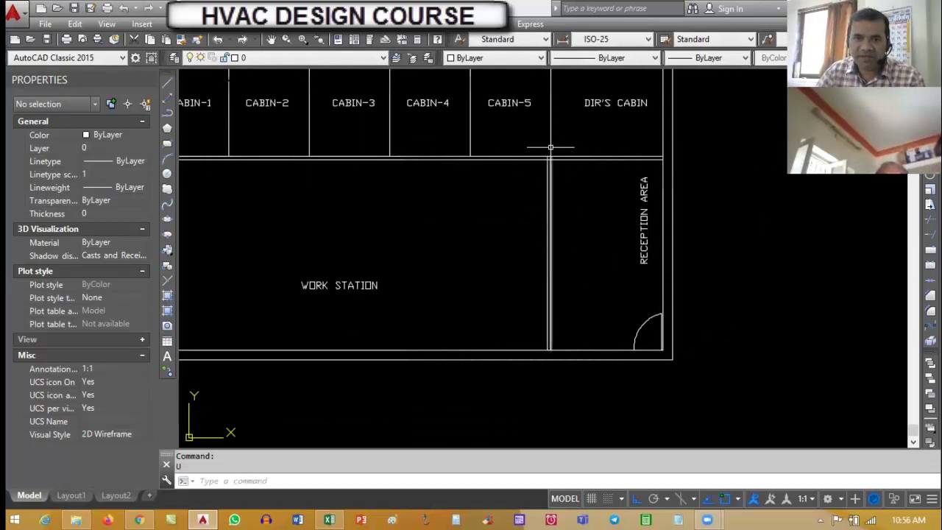
Trim the partition line between the wall lines and cut the lower wall line between the partitions
scroll(551, 147, up, 8)
text(tr)
key(Return)
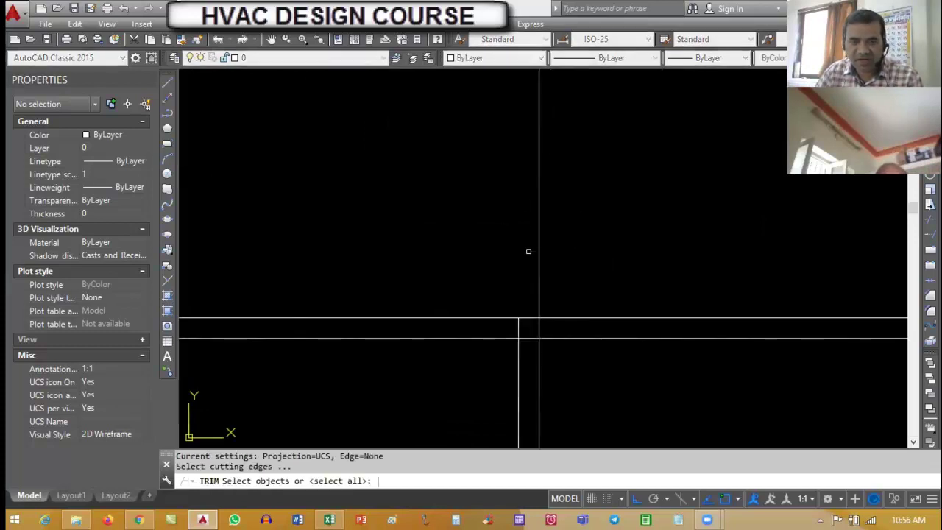
key(Escape)
key(Escape)
key(Escape)
text(tr)
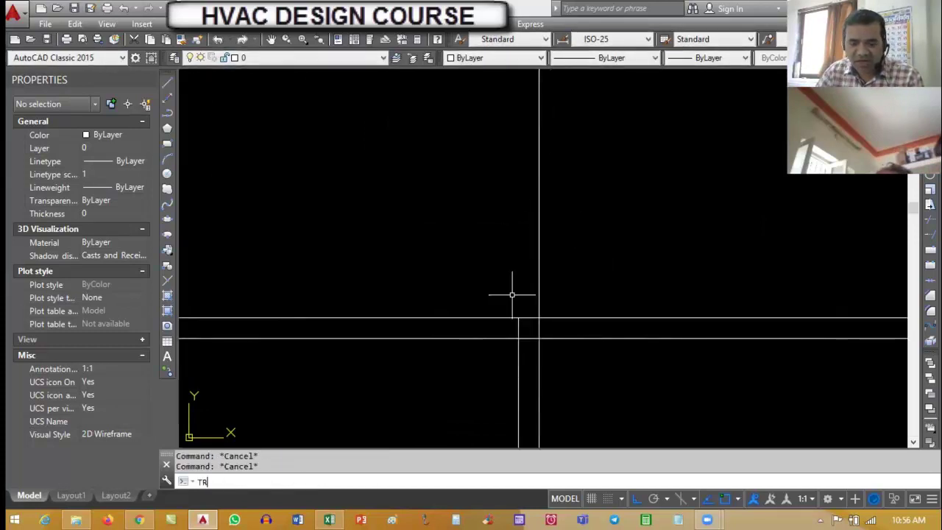
key(Return)
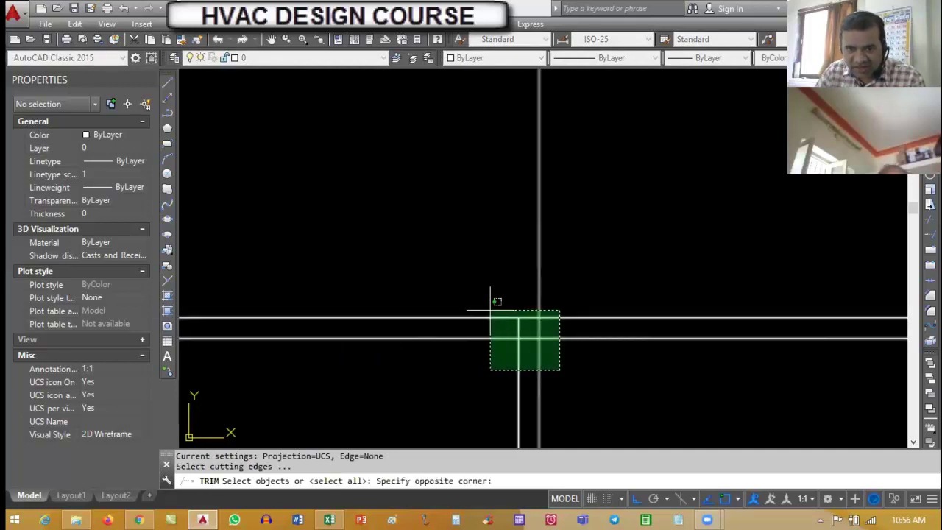
click(486, 305)
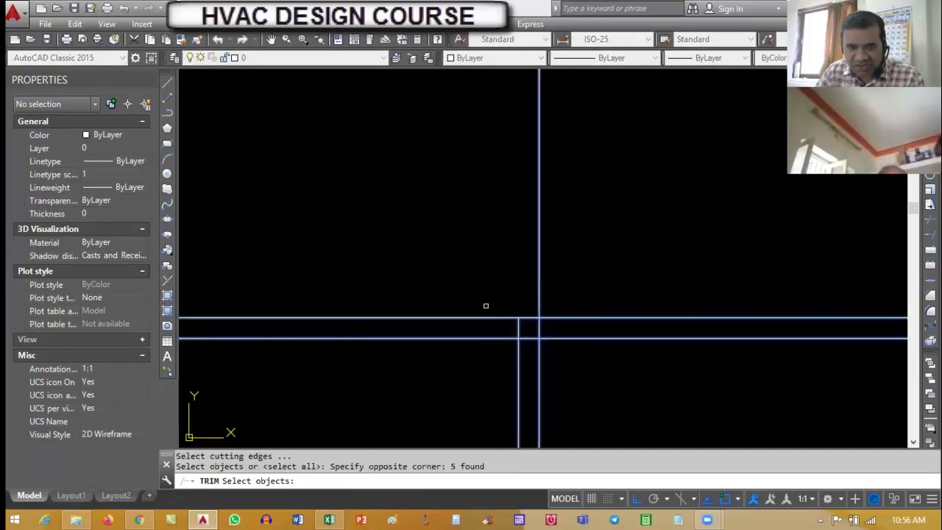
scroll(515, 332, up, 4)
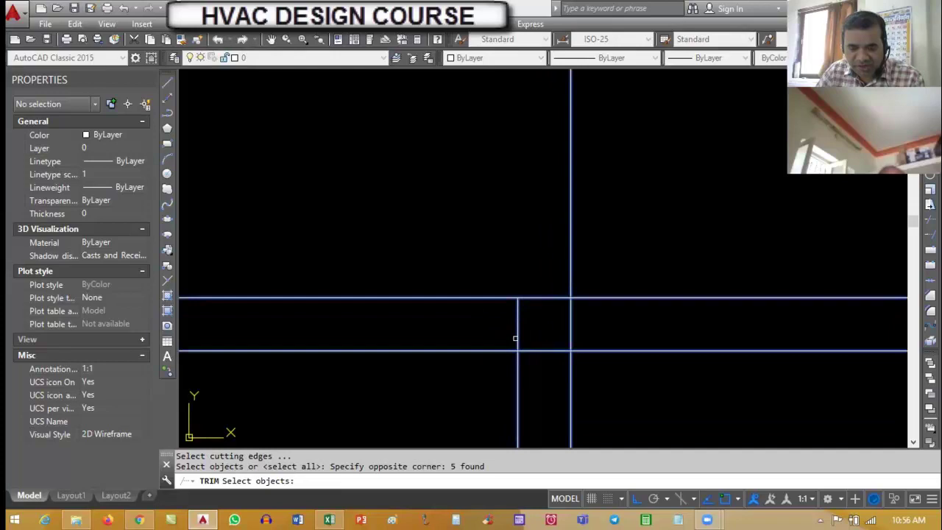
key(Return)
click(517, 320)
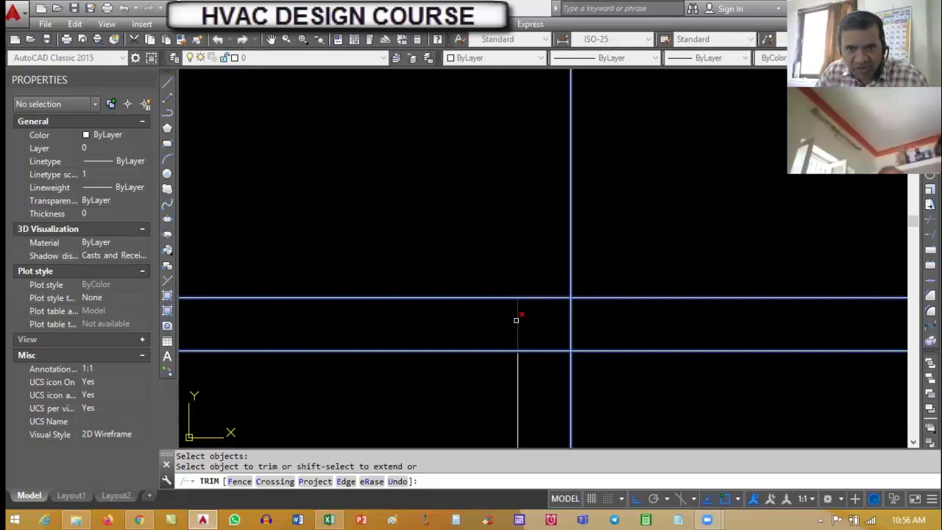
click(544, 351)
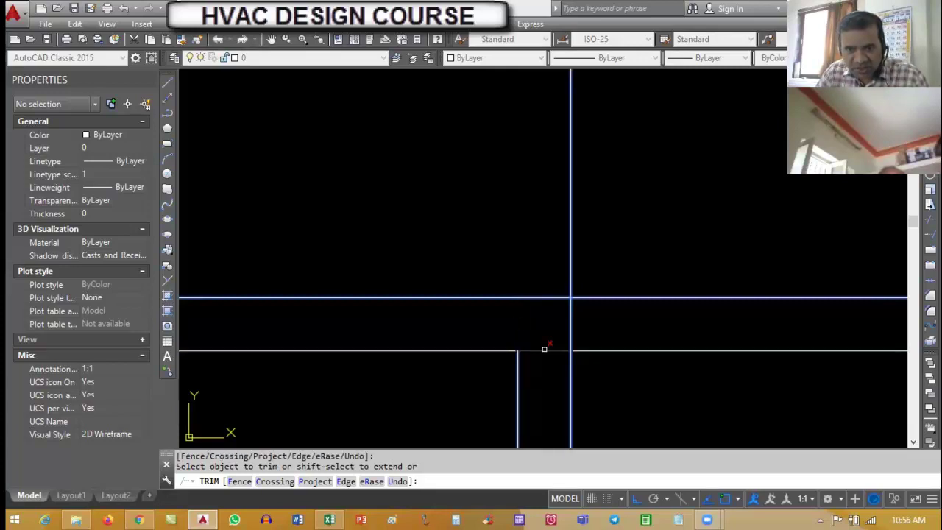
click(493, 347)
scroll(582, 345, down, 5)
Draw a narrow desk rectangle in the WORK STATION area
scroll(606, 273, down, 5)
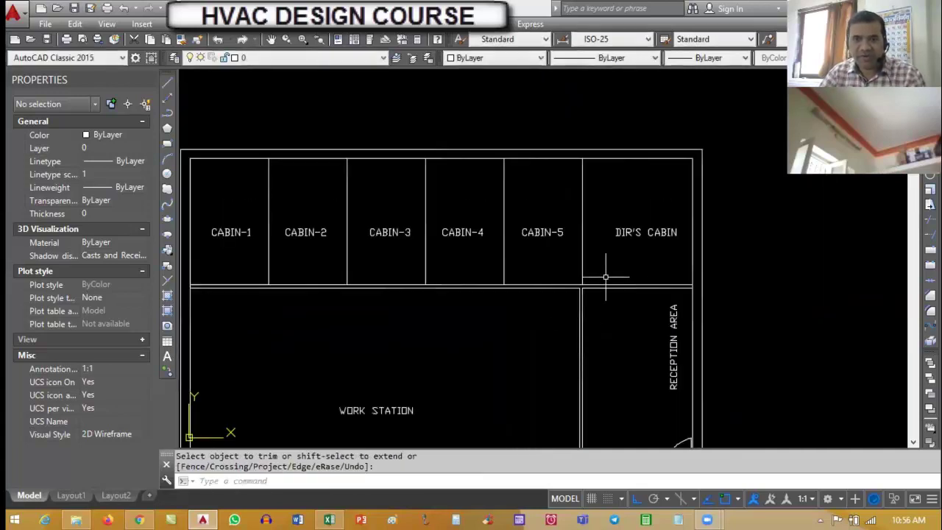
scroll(657, 223, down, 4)
scroll(597, 289, up, 5)
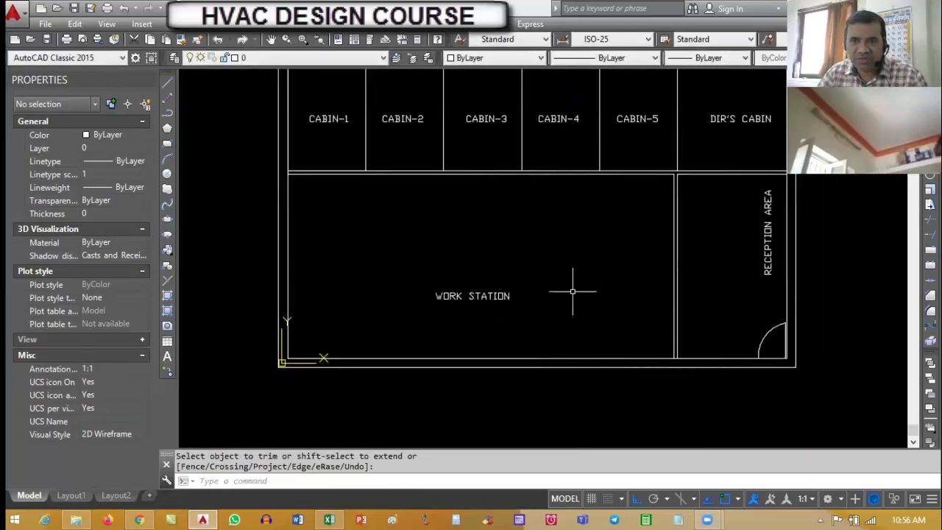
scroll(542, 298, down, 3)
scroll(599, 193, up, 2)
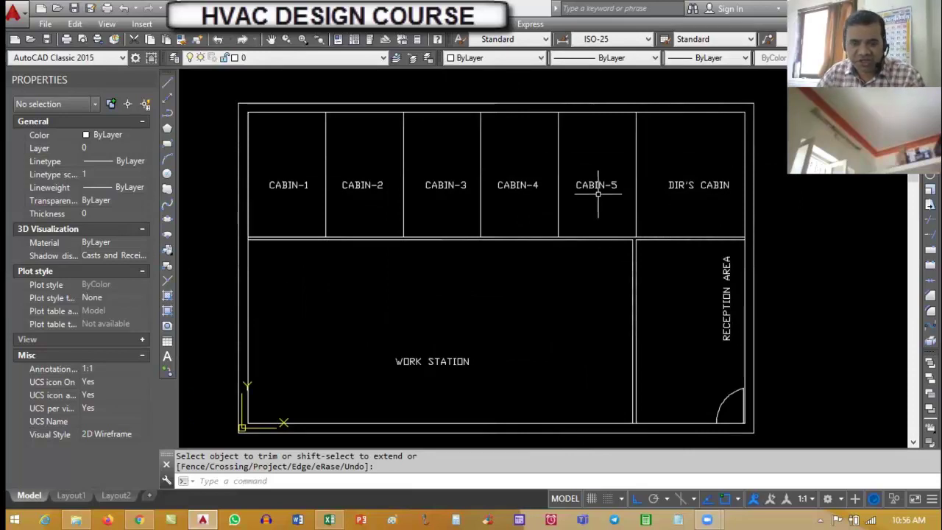
text(rec)
key(Return)
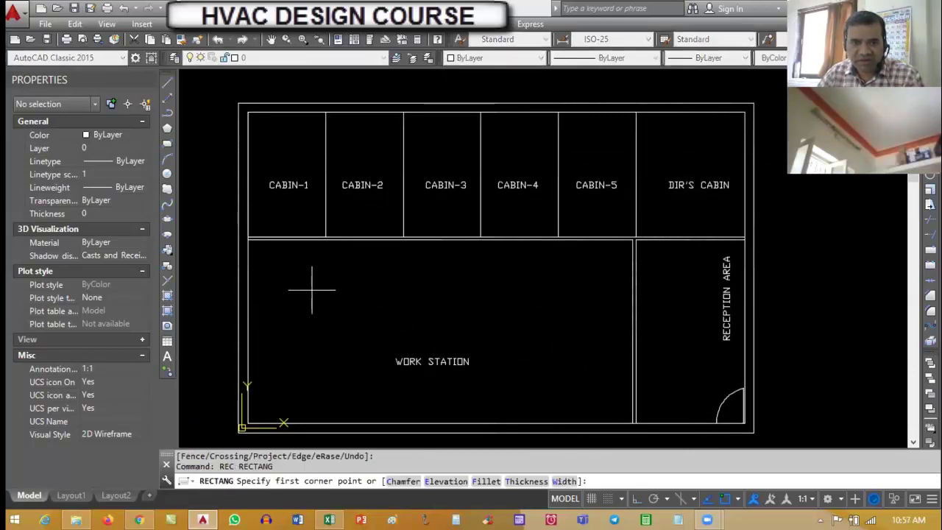
click(308, 279)
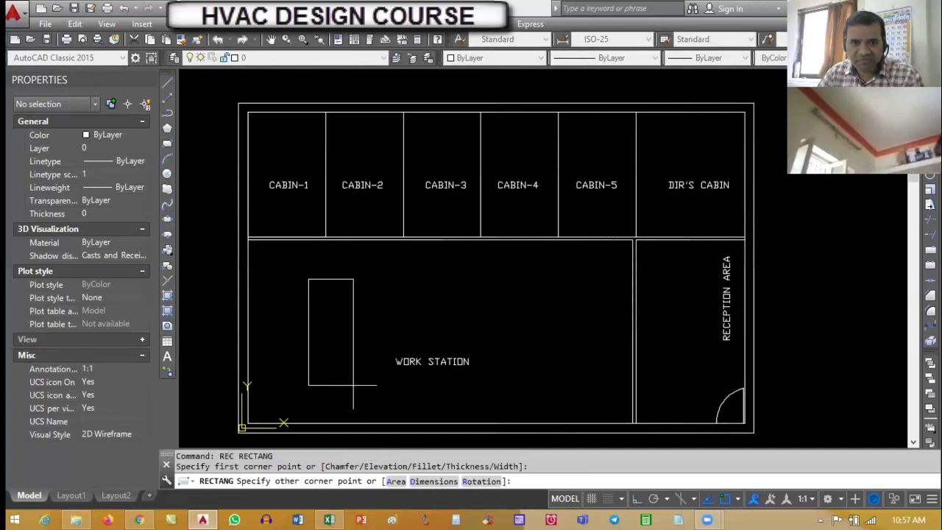
click(354, 385)
key(Escape)
key(Escape)
Start a second desk rectangle, then cancel it
text(rec)
key(Return)
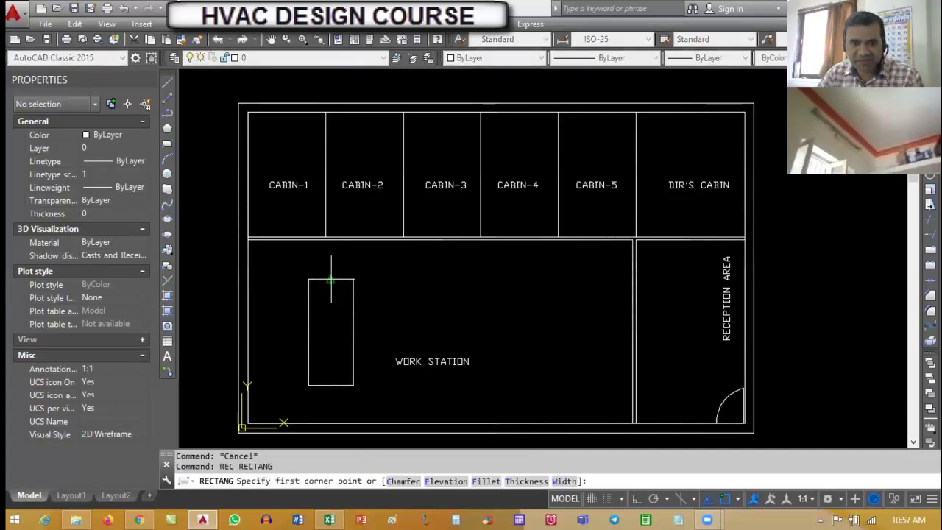
click(331, 279)
scroll(343, 385, up, 2)
scroll(331, 386, up, 2)
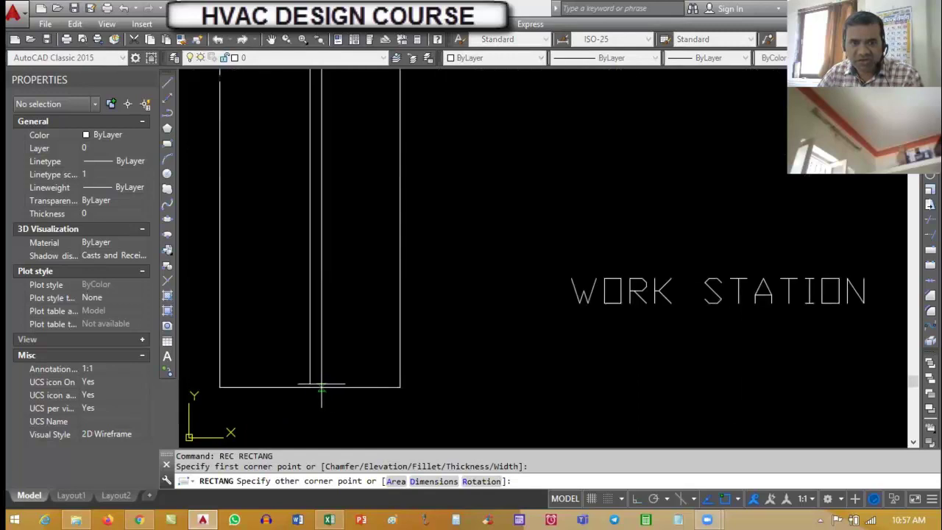
key(Escape)
key(Escape)
scroll(336, 389, down, 2)
key(Return)
key(Escape)
key(Escape)
Move the desk rectangle so its bottom midpoint snaps to the other desk edge's midpoint
text(m)
key(Return)
click(322, 349)
scroll(316, 381, up, 3)
scroll(317, 382, up, 2)
key(Return)
click(339, 415)
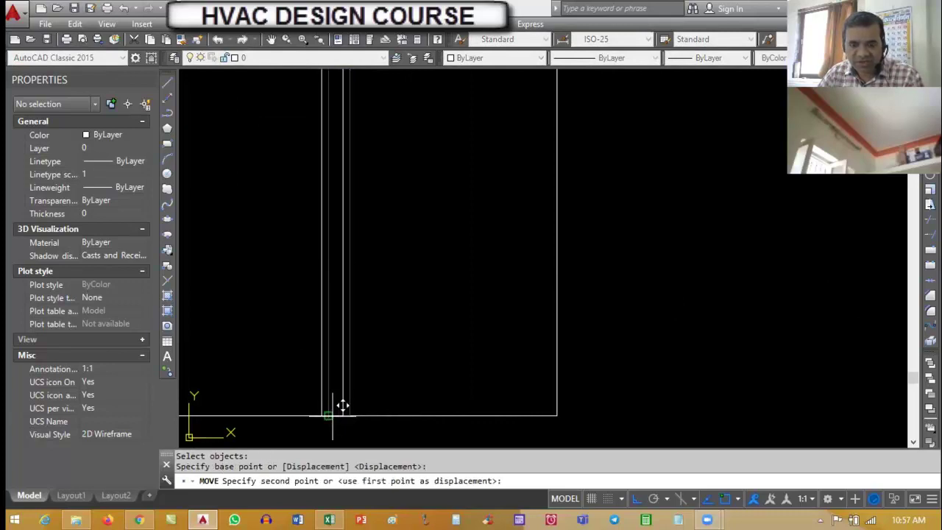
text(MID)
key(Return)
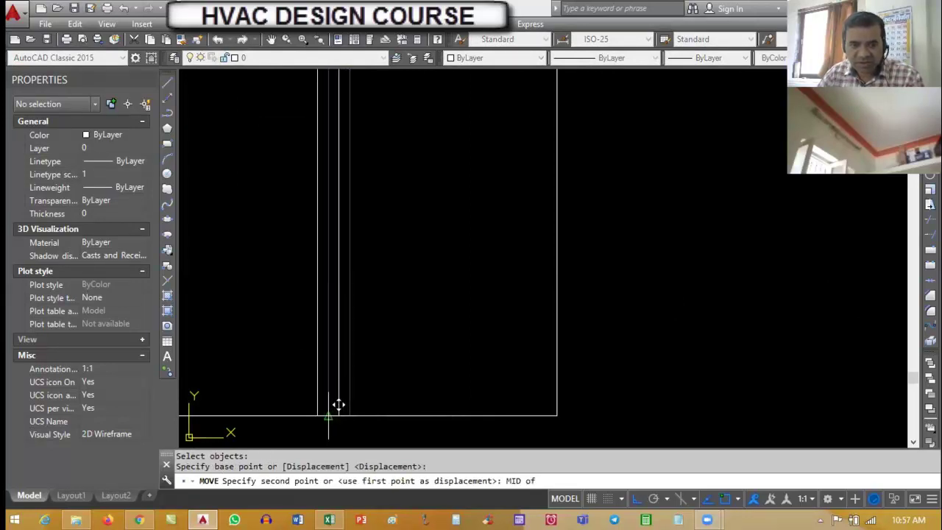
click(333, 408)
scroll(453, 345, down, 3)
key(Escape)
key(Escape)
scroll(515, 324, down, 2)
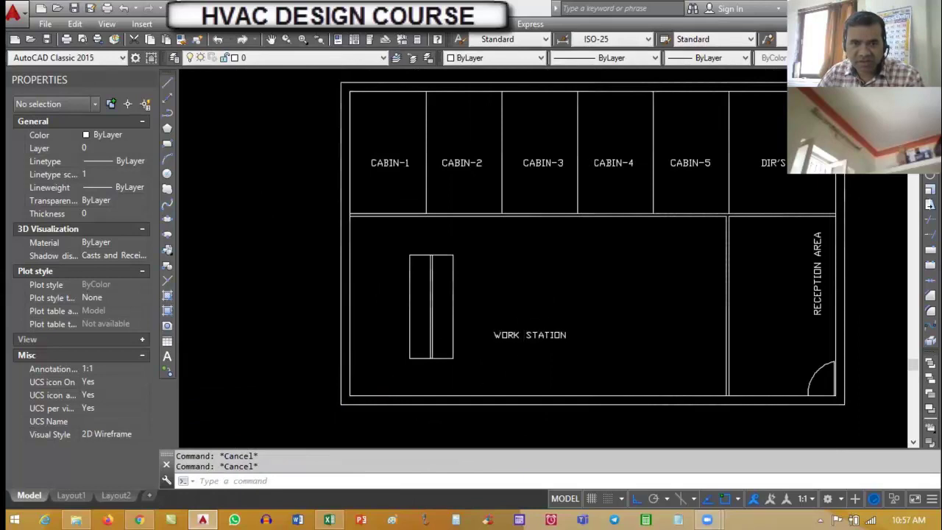
scroll(522, 313, up, 2)
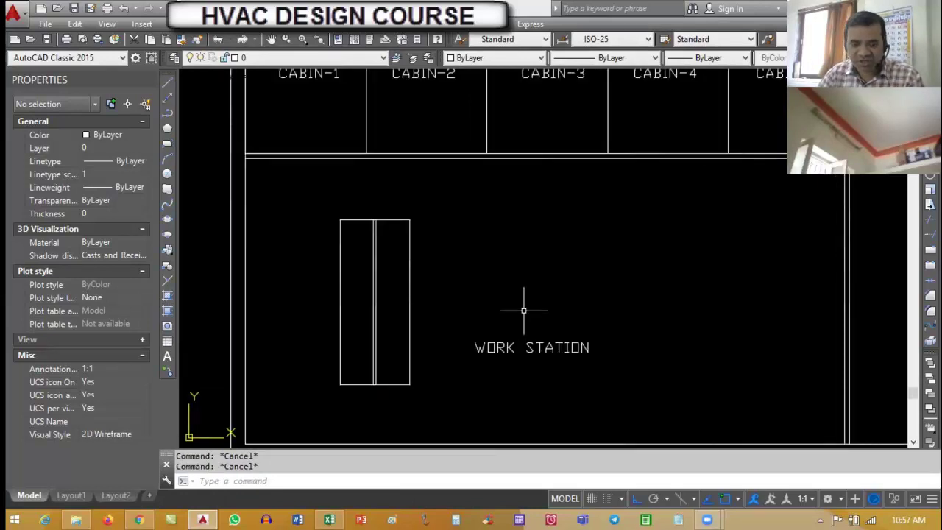
Copy the double desk and place another copy to the right
text(co)
key(Return)
click(308, 199)
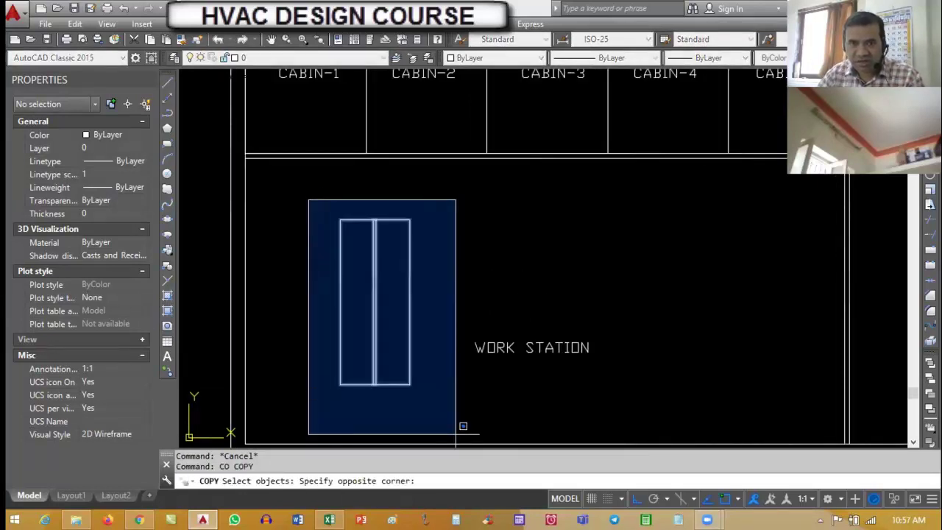
click(463, 426)
key(Return)
click(454, 280)
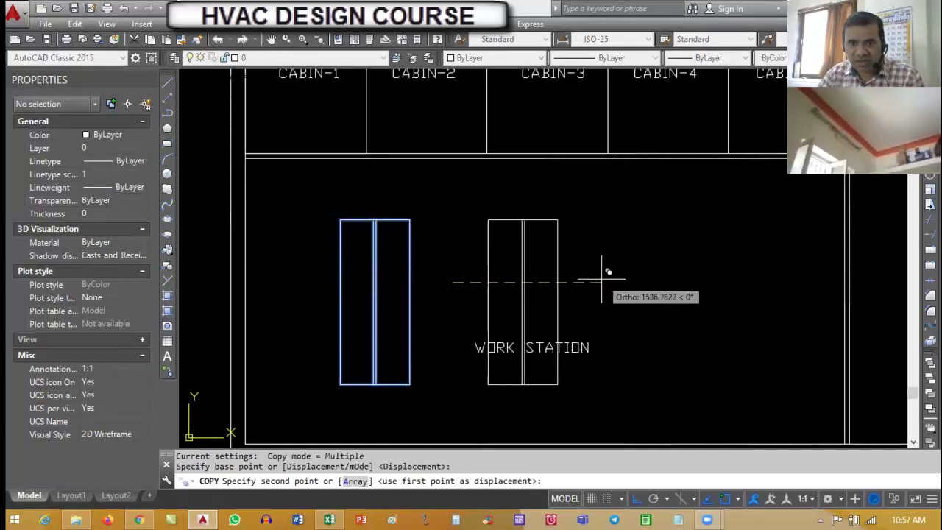
click(745, 301)
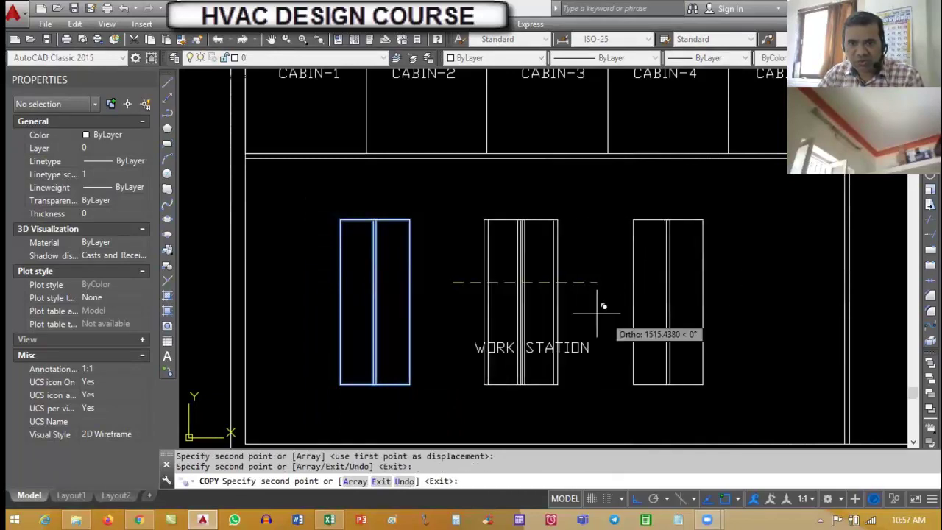
key(Escape)
scroll(596, 313, down, 6)
key(Escape)
scroll(507, 368, up, 4)
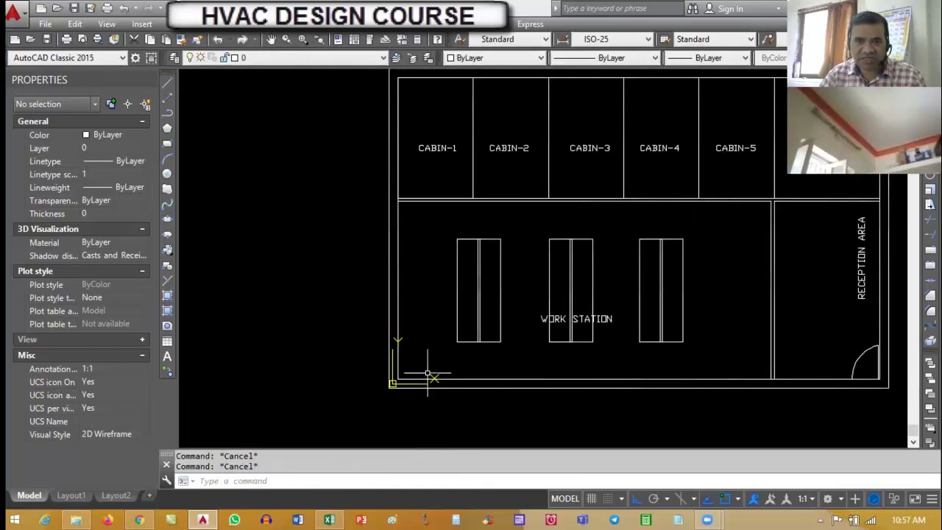
scroll(518, 346, down, 2)
Start moving the three workstations with a window selection, then abandon the move
text(m)
key(Return)
click(463, 273)
click(664, 372)
key(Return)
click(603, 411)
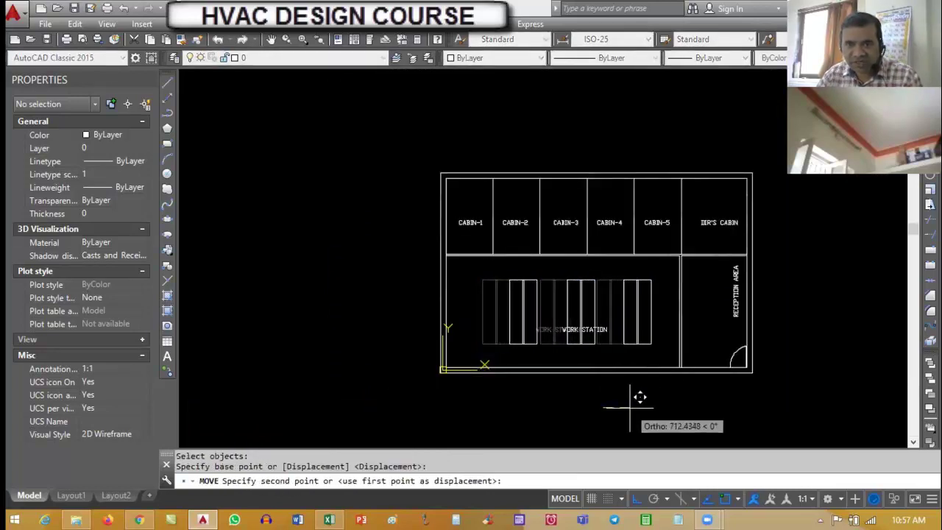
key(Escape)
scroll(499, 333, up, 2)
key(Escape)
Abandon a rectangle at the inner wall corner and measure 1000 units from the left wall
text(rec)
key(Return)
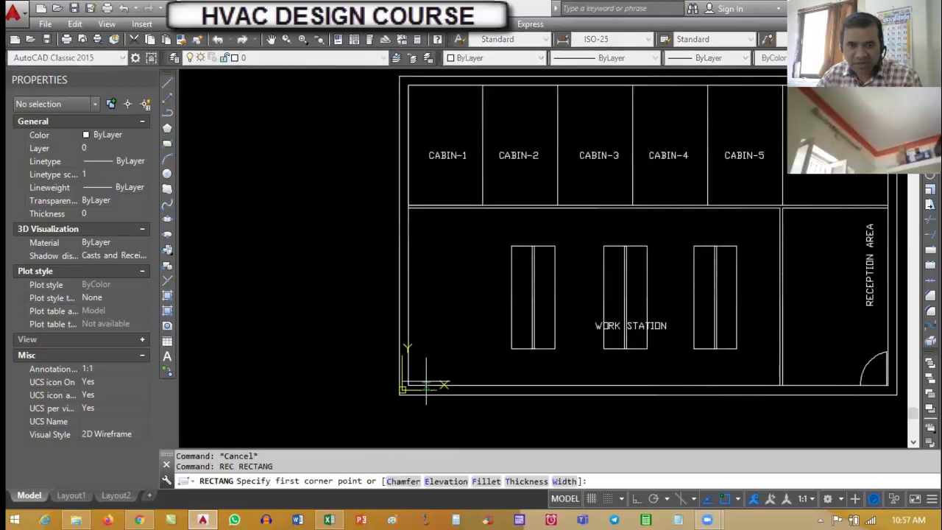
click(409, 385)
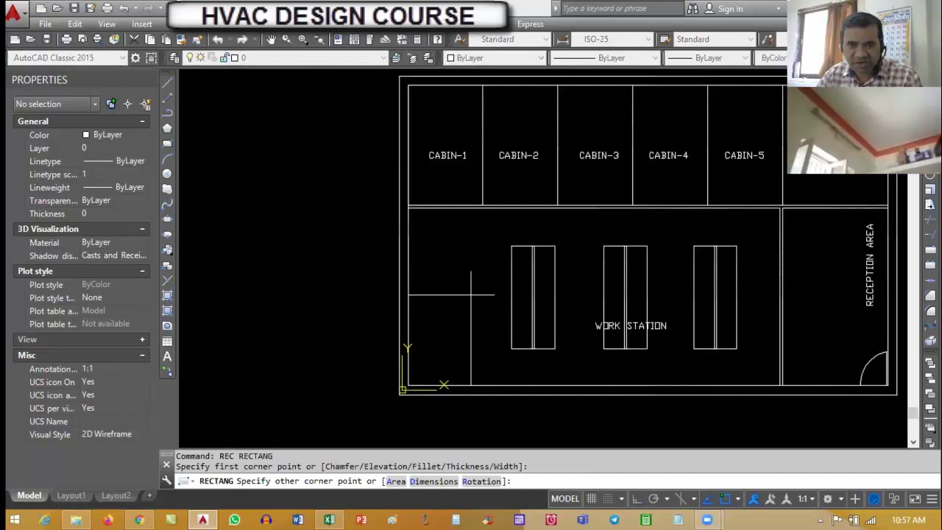
key(Escape)
key(Escape)
text(di)
key(Return)
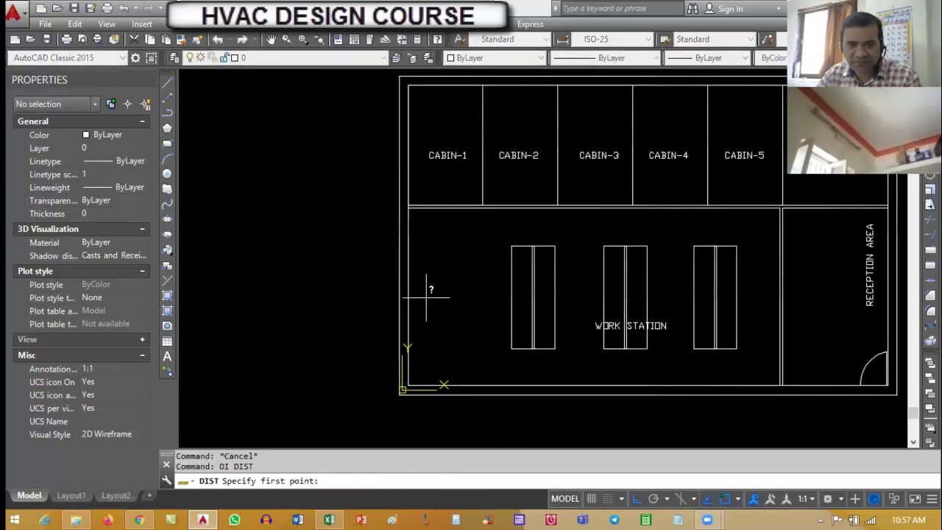
click(413, 298)
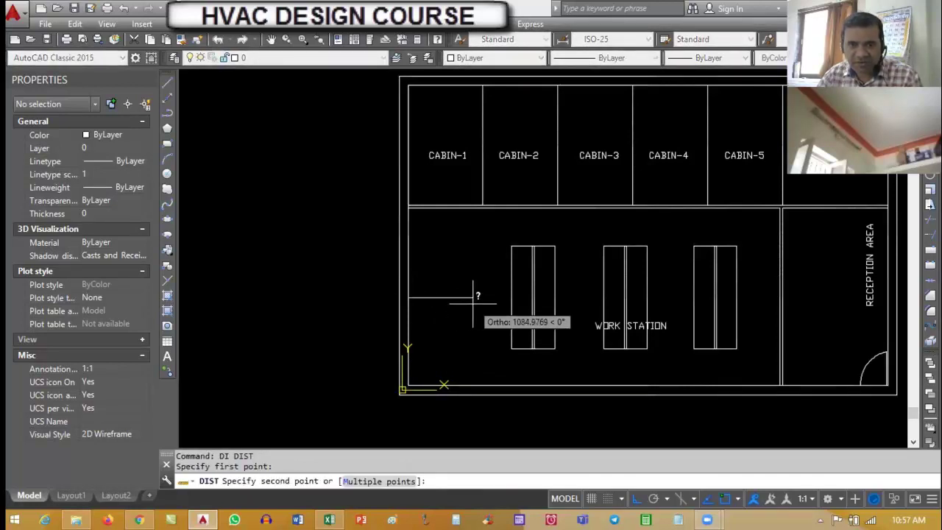
text(1000)
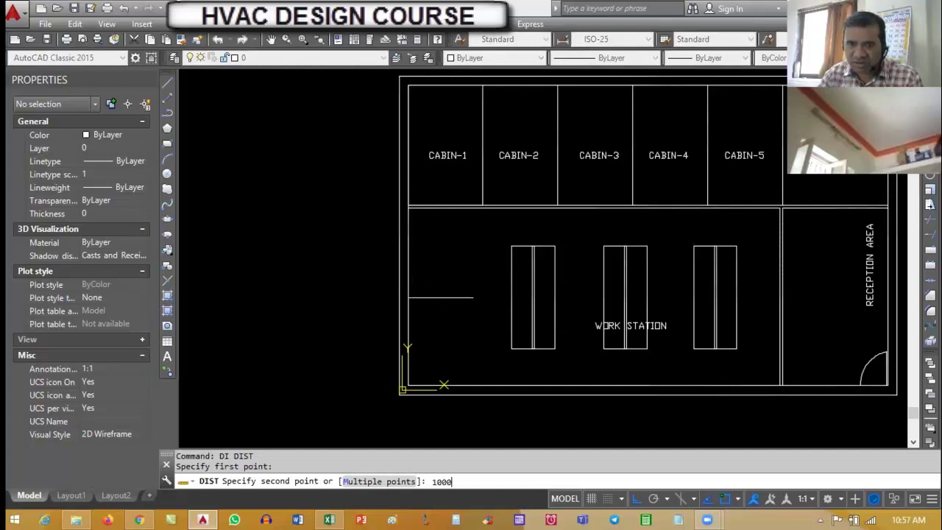
key(Return)
key(Escape)
key(Escape)
Window-select objects in the lower-left area for erasing, then cancel the erase
text(e)
key(Return)
click(364, 248)
click(468, 417)
key(Escape)
key(Escape)
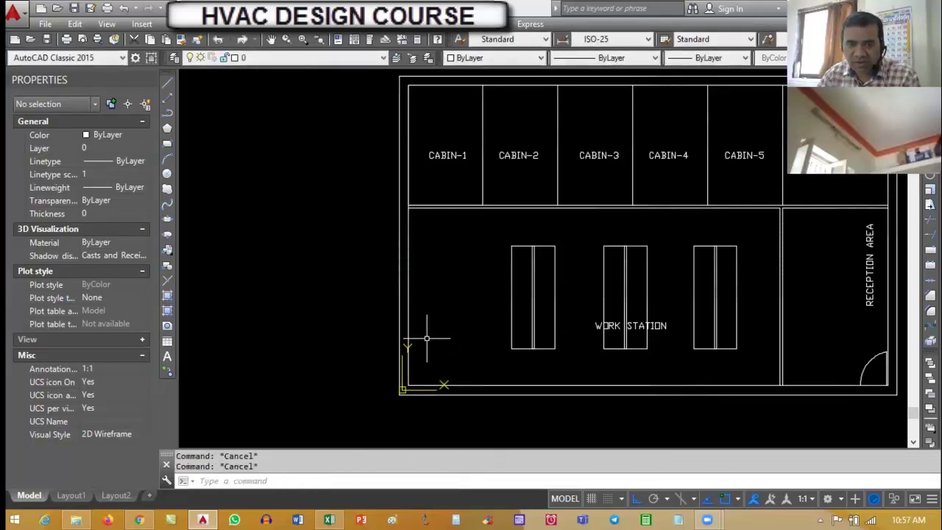
Draw lines from the wall's lower-left inner corner: 1000 up, then 1500 horizontally
text(l)
key(Return)
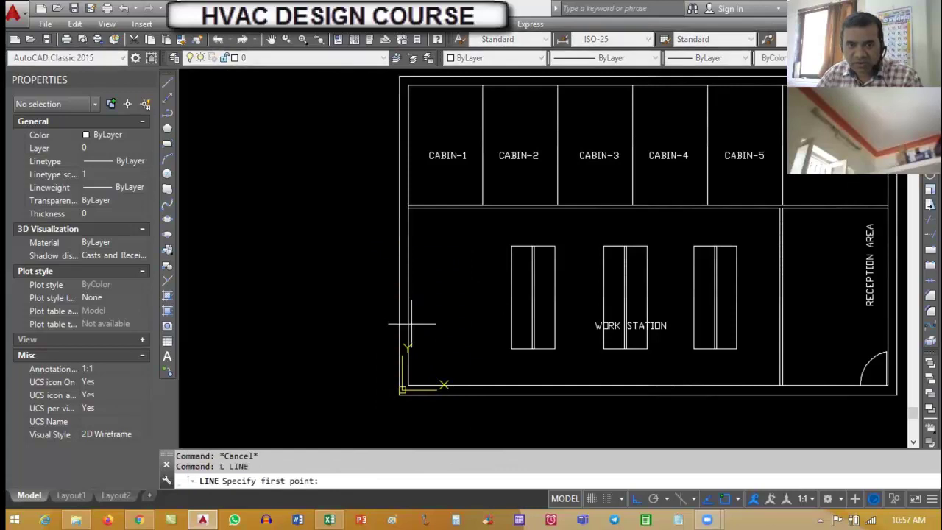
click(404, 388)
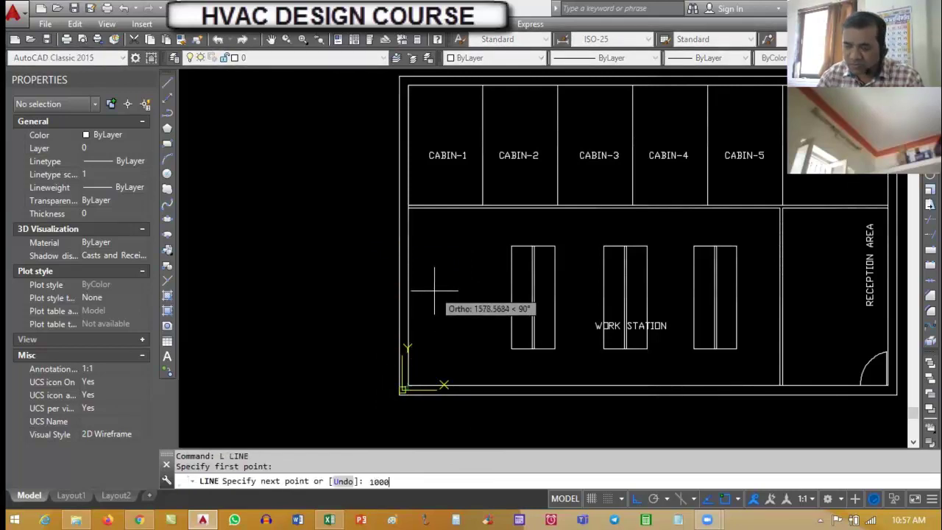
text(1000)
key(Return)
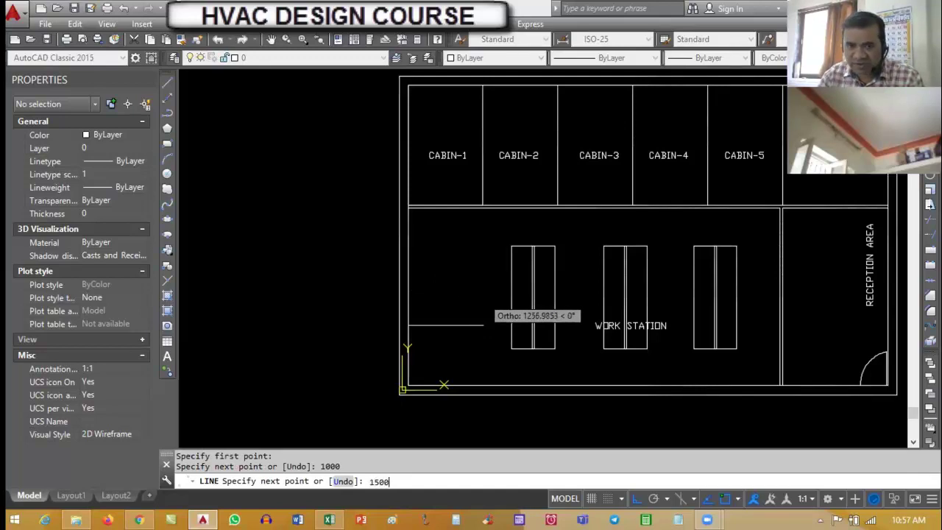
text(1500)
key(Return)
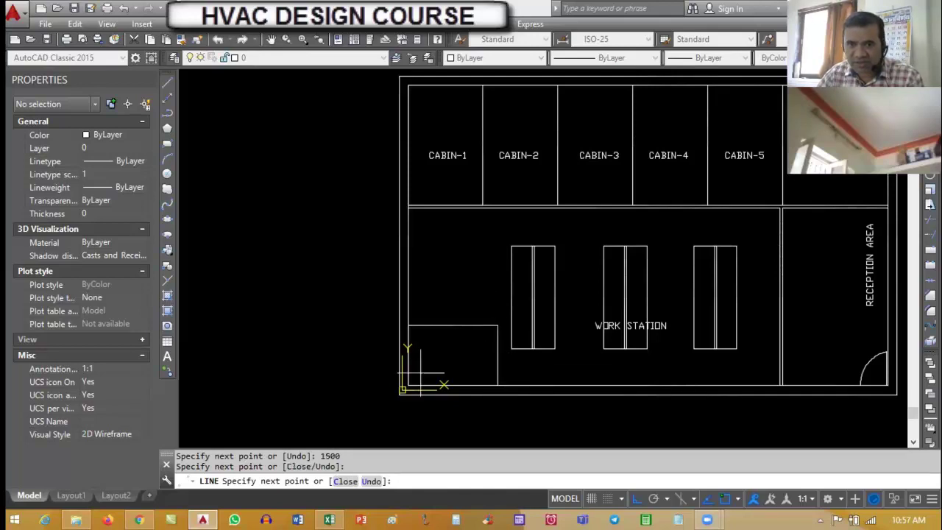
key(Escape)
key(Escape)
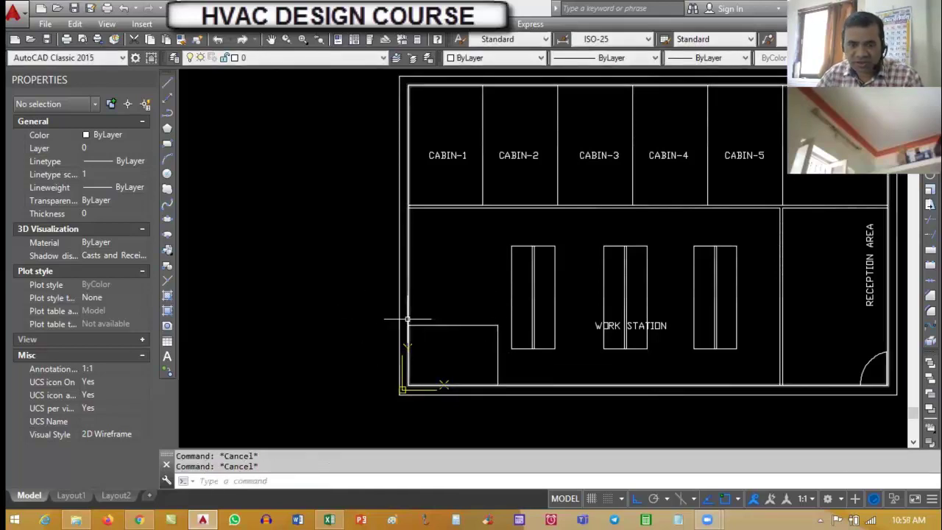
Rotate the small room outline 90 degrees
text(ro)
key(Return)
click(385, 304)
click(519, 414)
key(Return)
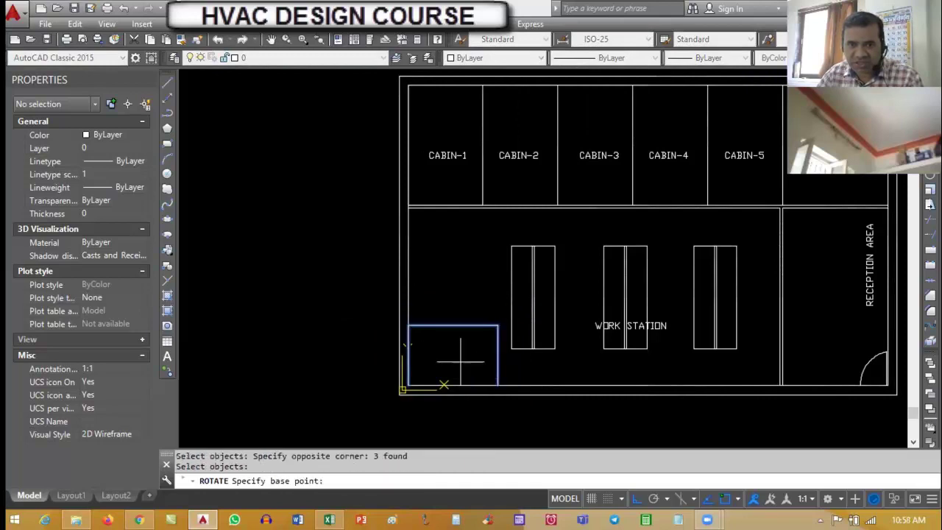
click(460, 361)
text(90)
key(Return)
key(Escape)
key(Escape)
Close the outline with a line from its open top-right corner to the bottom-right
text(l)
key(Return)
click(483, 323)
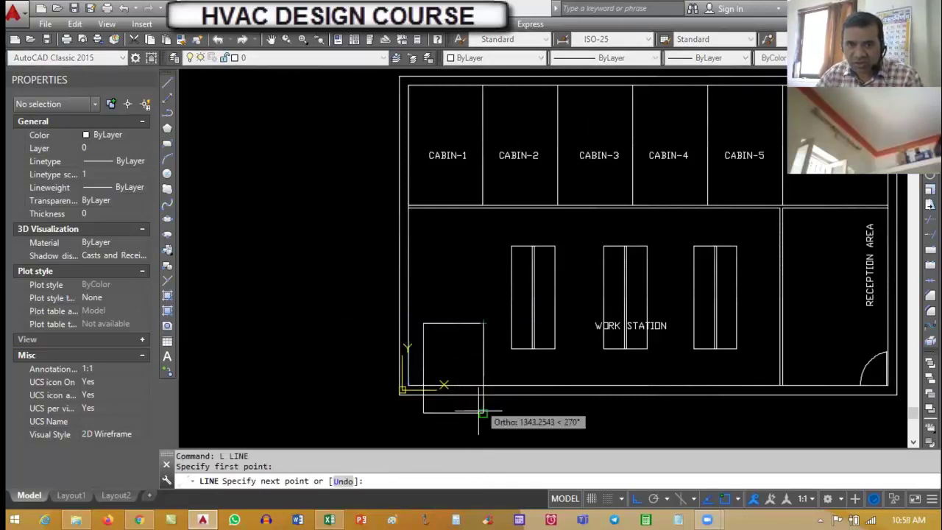
click(484, 414)
key(Escape)
key(Escape)
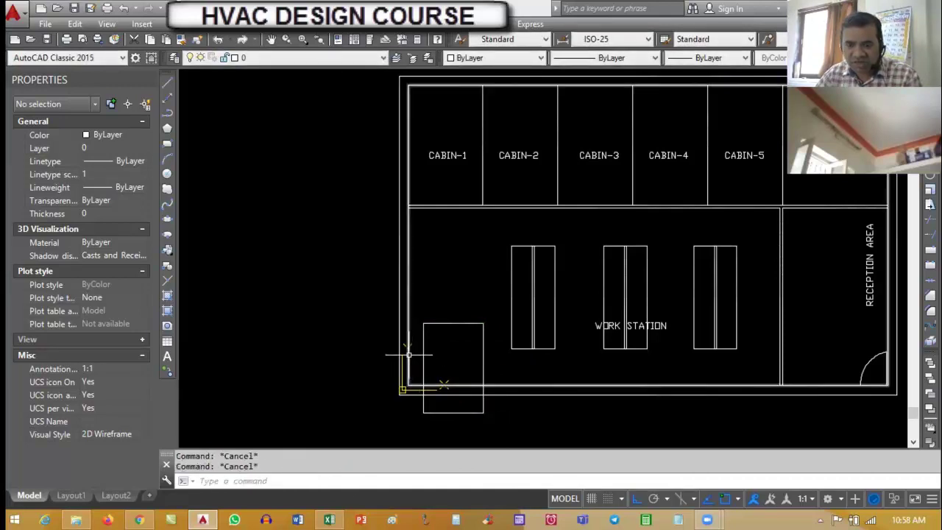
Move the four-line room into the work station area's lower-left corner
text(m)
key(Return)
click(376, 303)
click(482, 381)
key(Return)
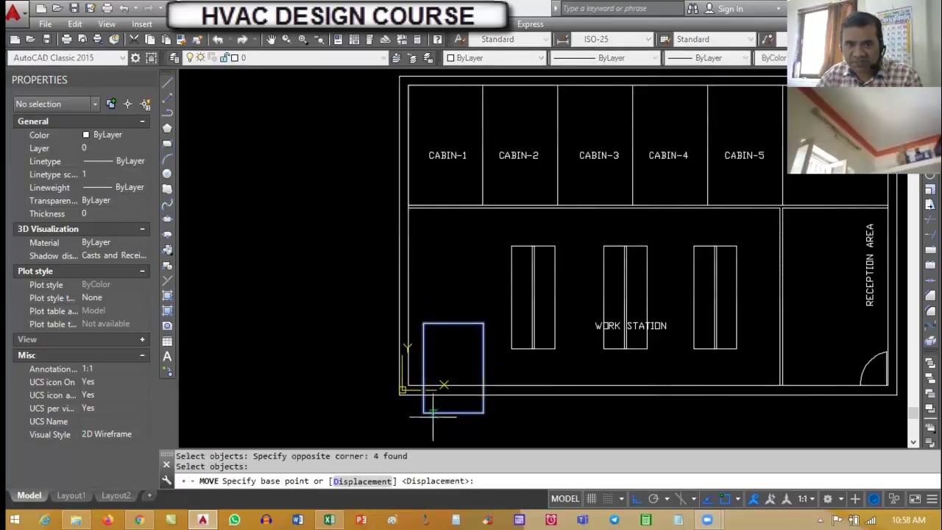
click(425, 409)
scroll(416, 406, up, 4)
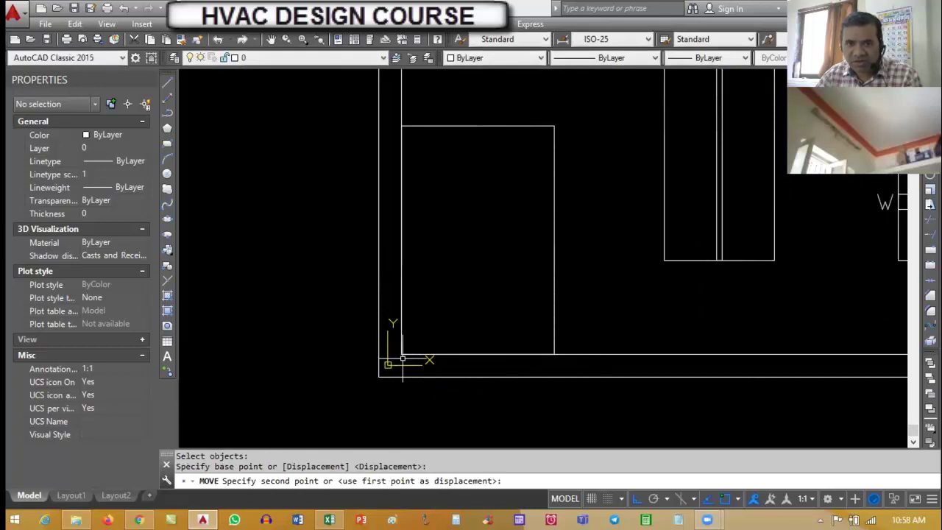
scroll(410, 349, down, 5)
key(Escape)
key(Escape)
scroll(438, 321, up, 4)
scroll(438, 320, down, 2)
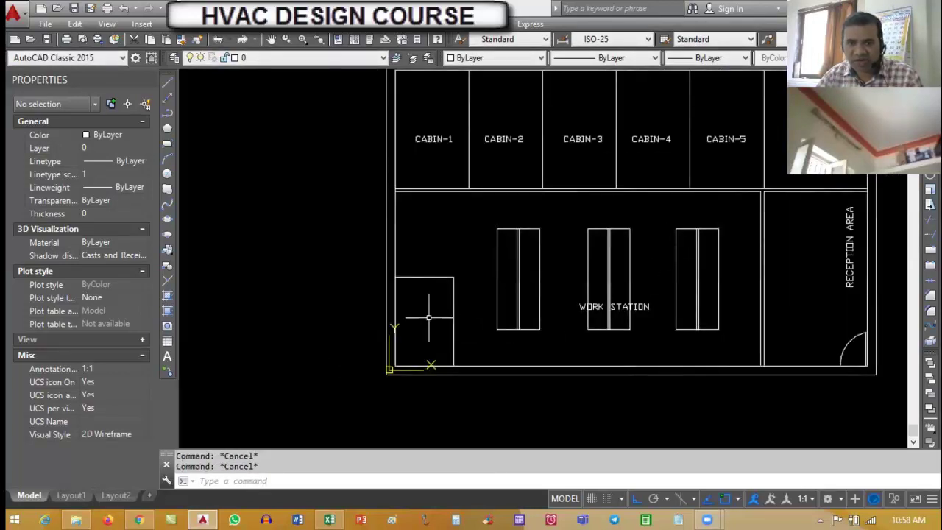
scroll(442, 301, down, 2)
scroll(450, 256, up, 2)
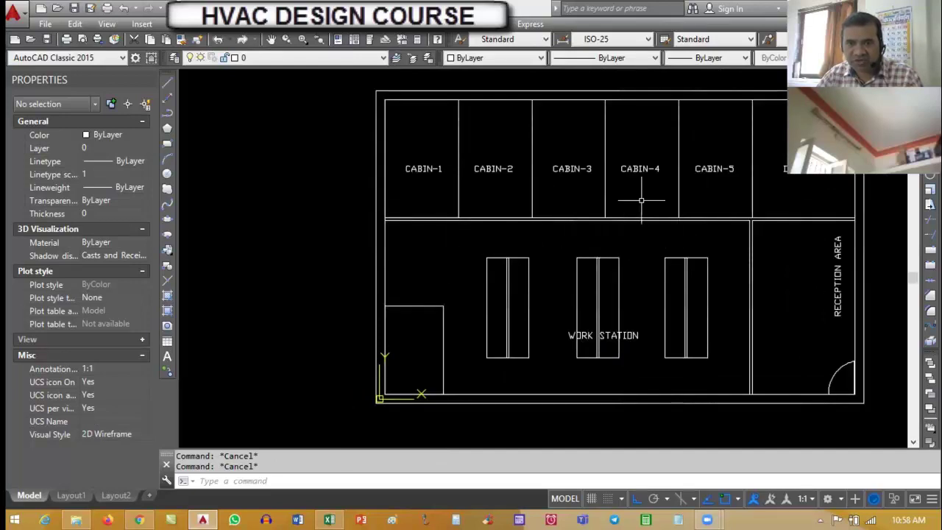
Draw a three-point door swing arc at the CABIN-5 wall
text(RE)
key(Escape)
scroll(749, 206, up, 5)
text(a)
key(Return)
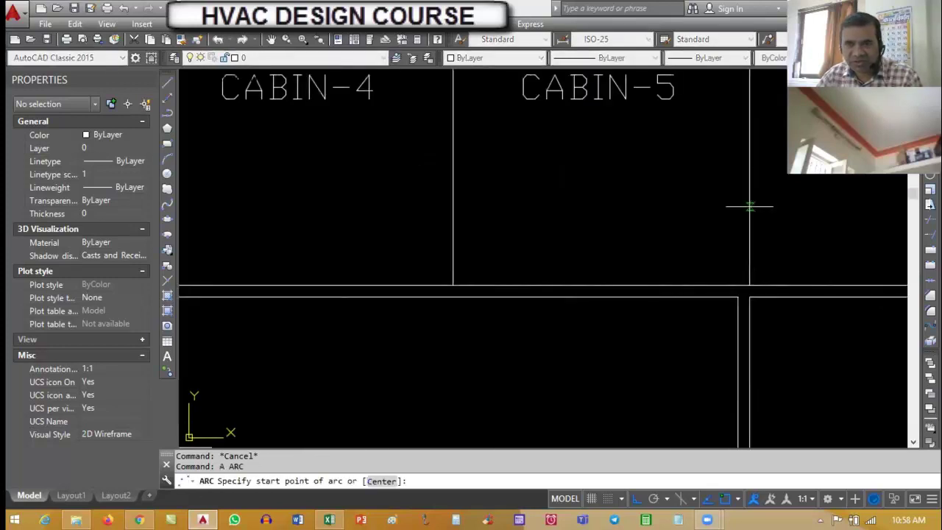
click(749, 200)
click(716, 212)
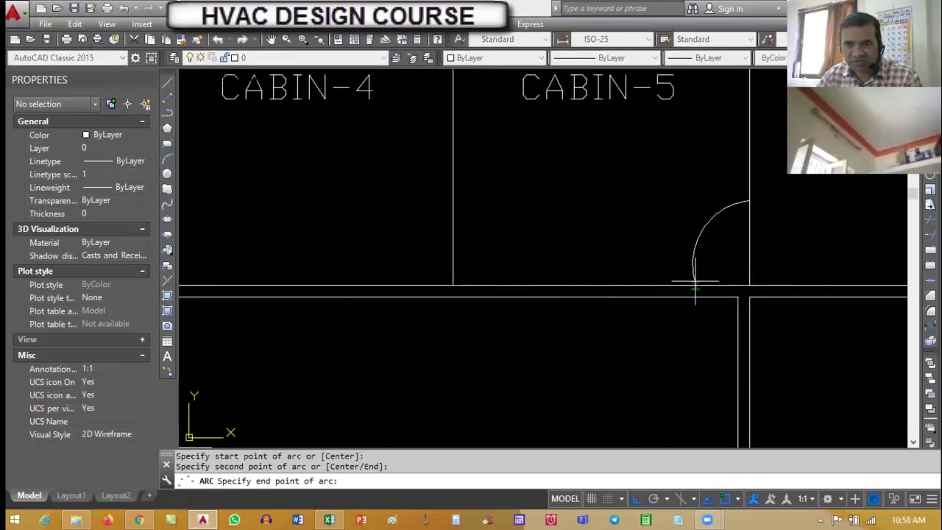
click(686, 284)
key(Escape)
key(Escape)
Draw the door leaf line from the arc's top end down along the wall
scroll(754, 204, up, 6)
text(l)
key(Return)
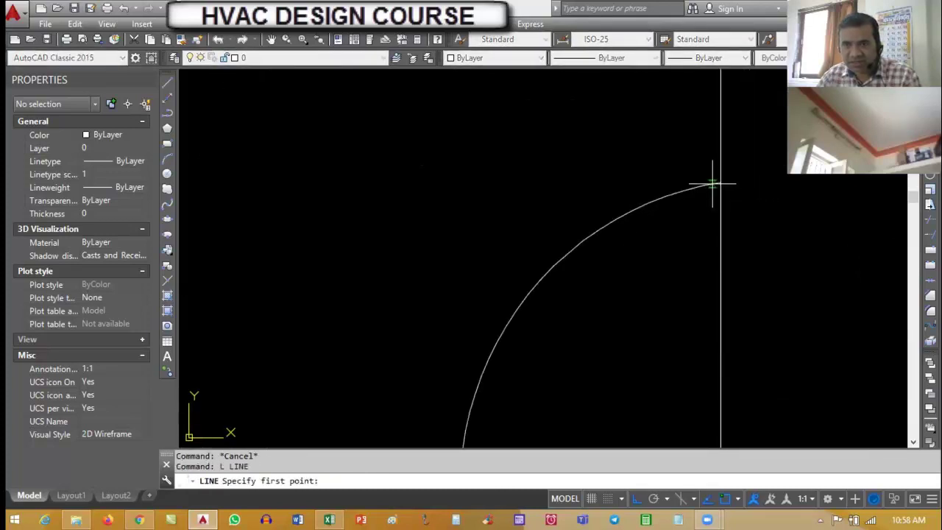
click(749, 200)
scroll(690, 294, down, 4)
click(699, 381)
key(Escape)
key(Escape)
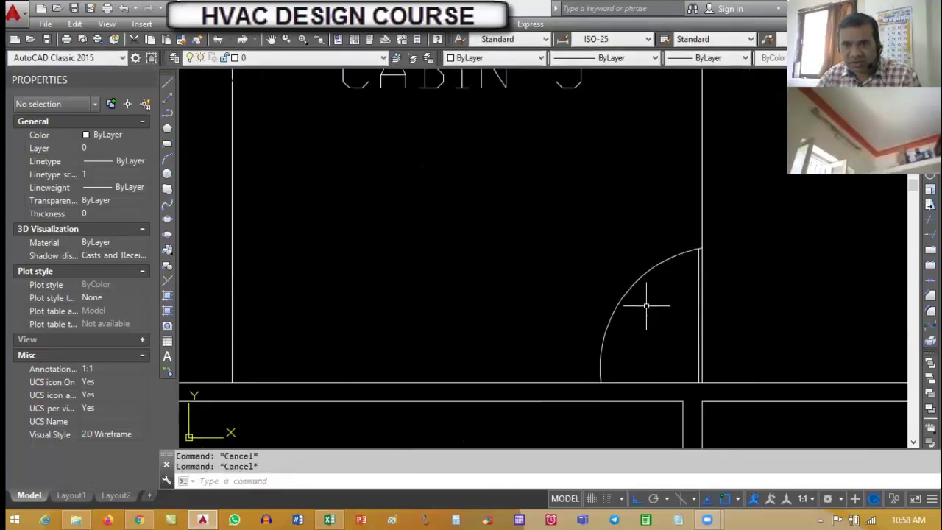
Copy the door arc and leaf, using the leaf's bottom end as base point
text(co)
key(Return)
click(554, 210)
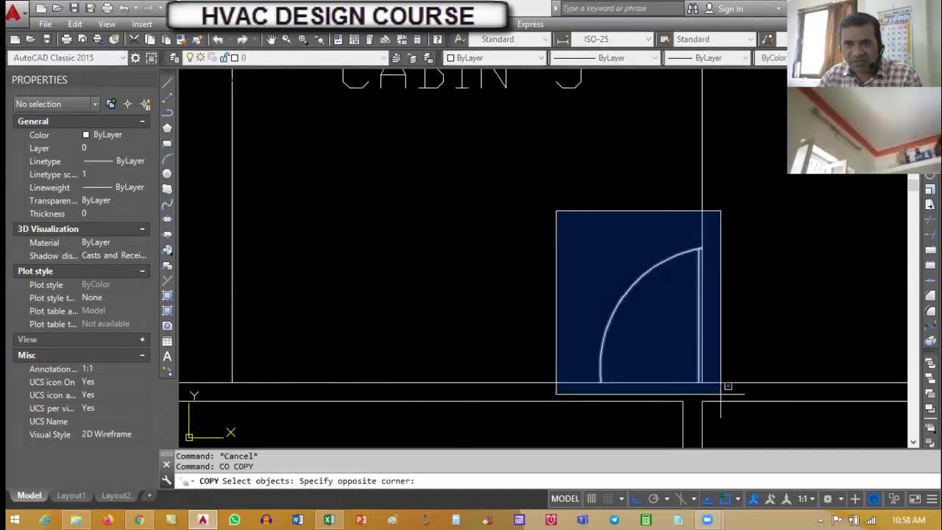
click(721, 390)
key(Return)
click(699, 382)
scroll(758, 353, down, 3)
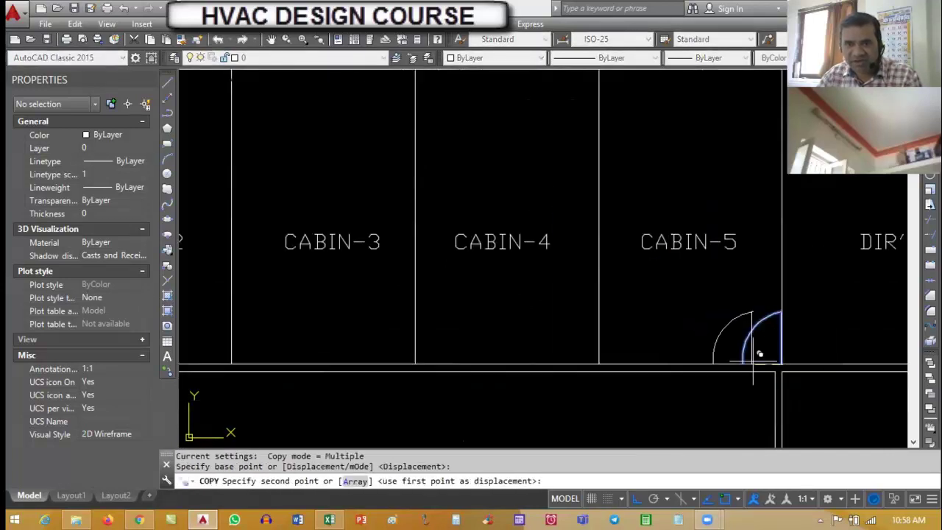
scroll(589, 371, up, 2)
Place door copies at the CABIN-4, CABIN-3, CABIN-2 and CABIN-1 walls
click(604, 358)
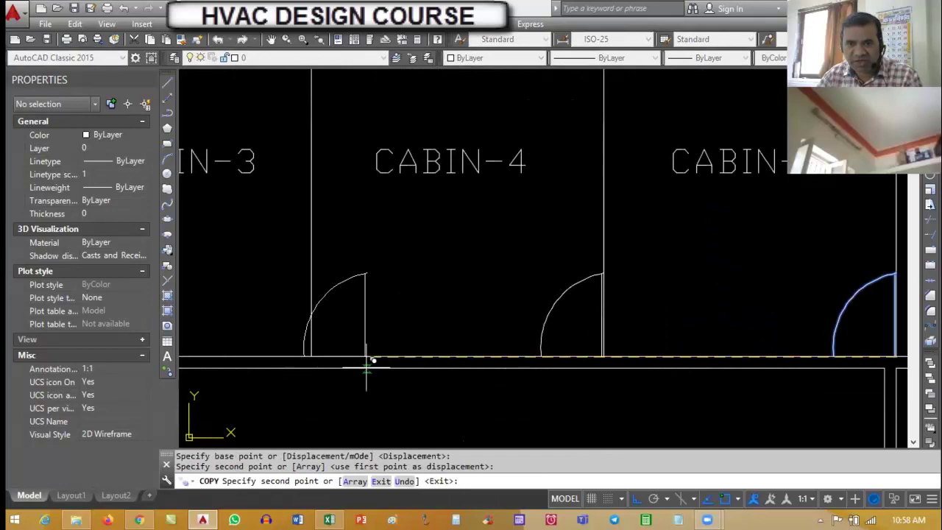
click(311, 358)
scroll(589, 360, down, 5)
scroll(398, 360, up, 5)
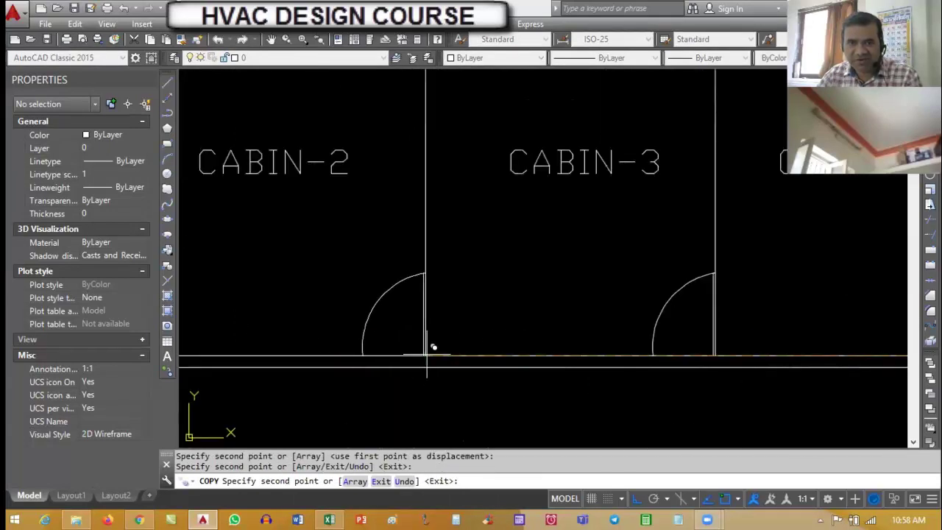
click(425, 356)
scroll(606, 313, down, 5)
scroll(585, 306, up, 5)
scroll(587, 302, up, 2)
click(601, 355)
scroll(601, 355, down, 2)
key(Escape)
scroll(573, 333, down, 5)
key(Escape)
key(Escape)
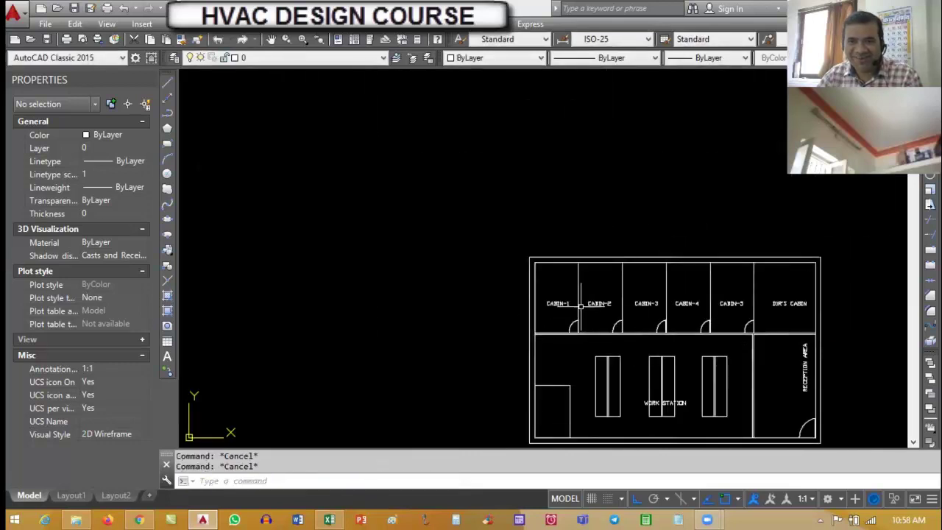
Zoom Extents (Z, E) so the whole floor plan fills the view
text(z)
key(Return)
scroll(585, 264, up, 1)
text(e)
key(Return)
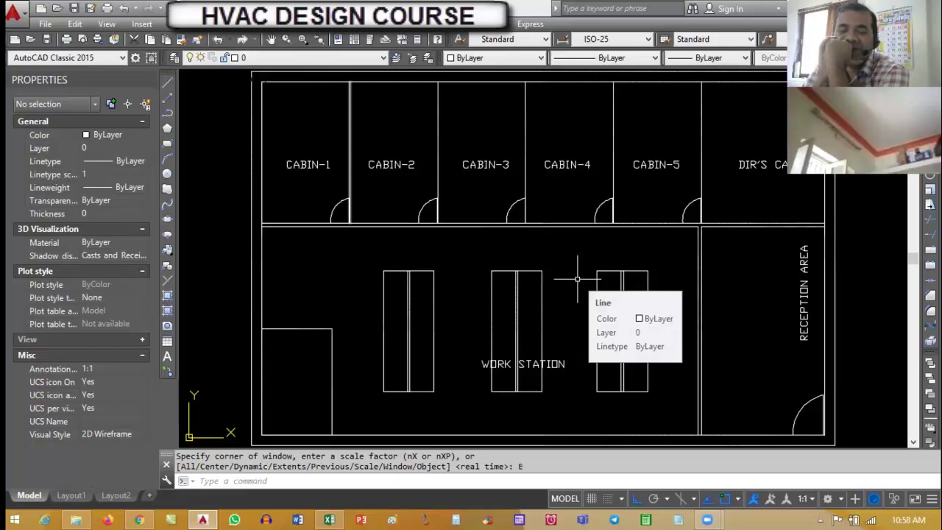
Copy the WORK STATION label into the small left room
key(Escape)
key(Escape)
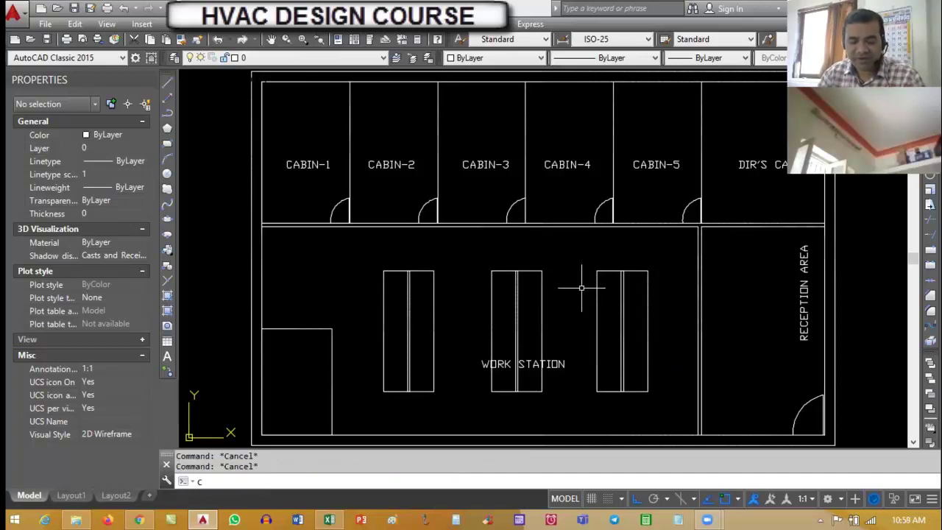
text(co)
key(Return)
click(544, 366)
key(Return)
click(542, 378)
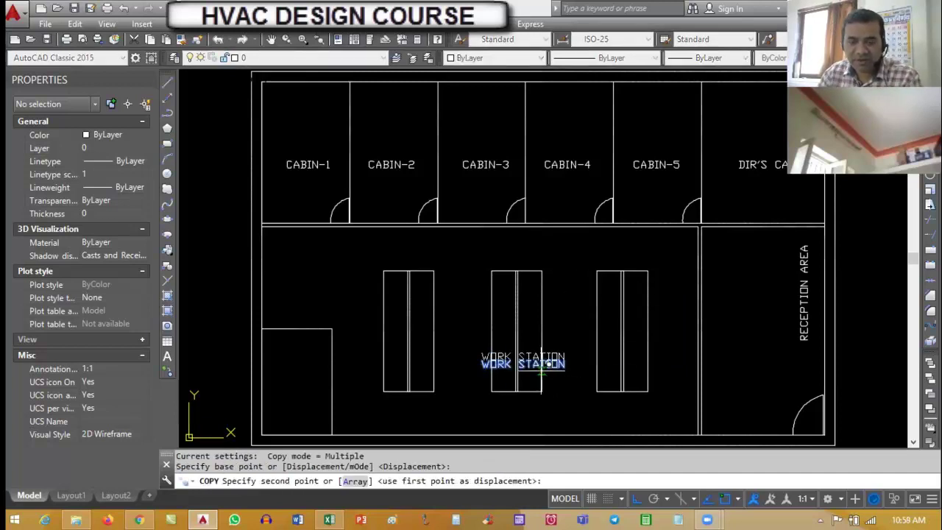
click(319, 394)
key(Escape)
Change the copied label's text to PANTRY with ED
text(ed)
key(Return)
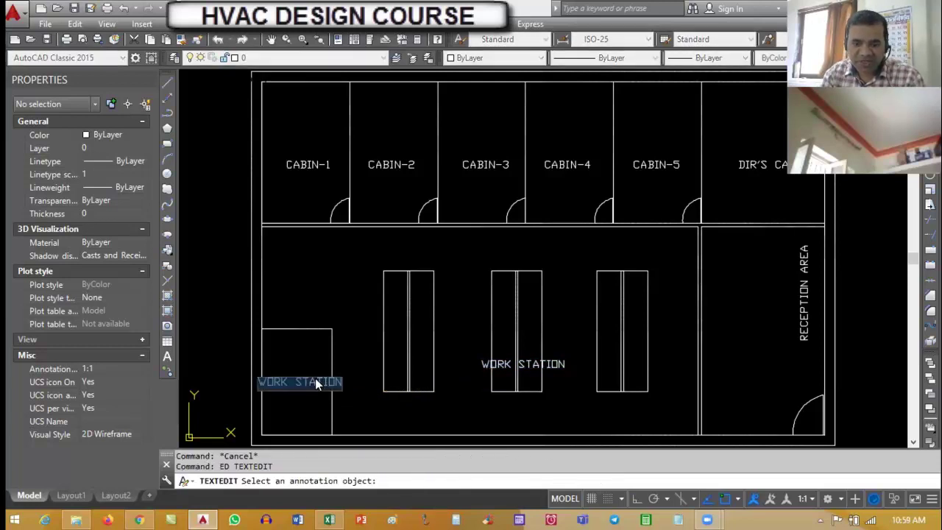
text(P)
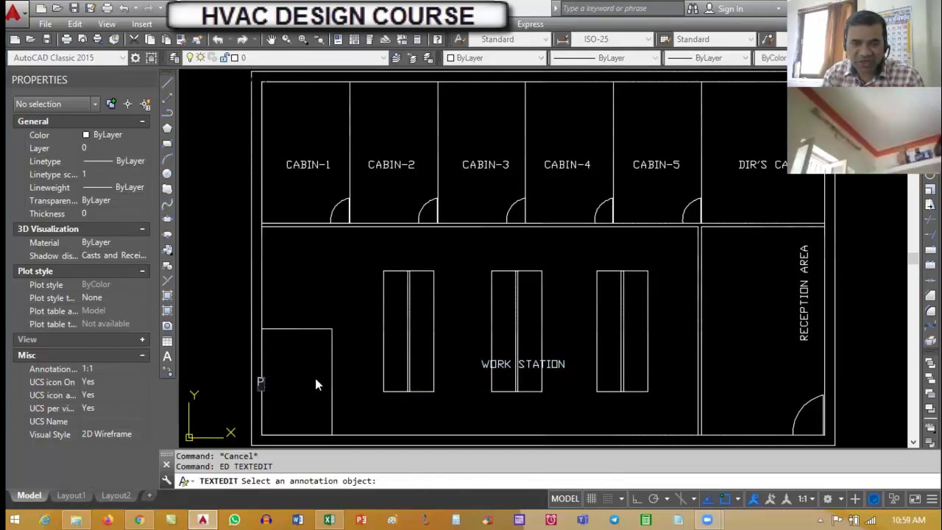
text(ANTRY)
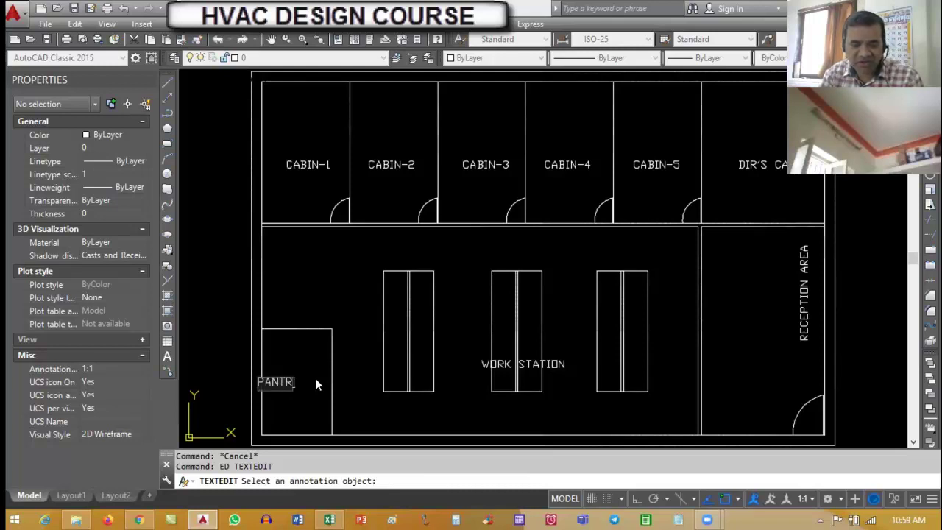
key(Return)
key(Escape)
Move the PANTRY label to its final spot inside the room
text(m)
key(Return)
click(276, 380)
key(Return)
scroll(269, 392, up, 5)
click(313, 383)
click(399, 319)
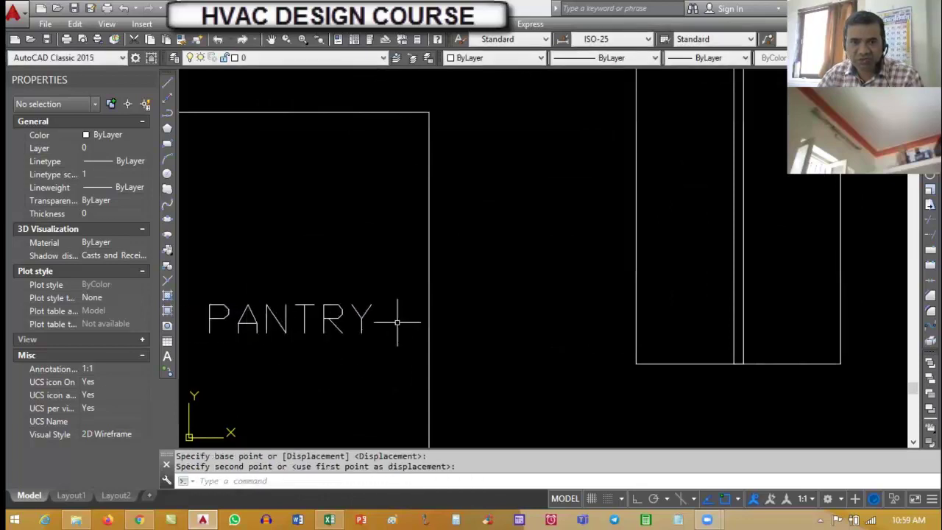
scroll(424, 329, down, 5)
key(Escape)
key(Escape)
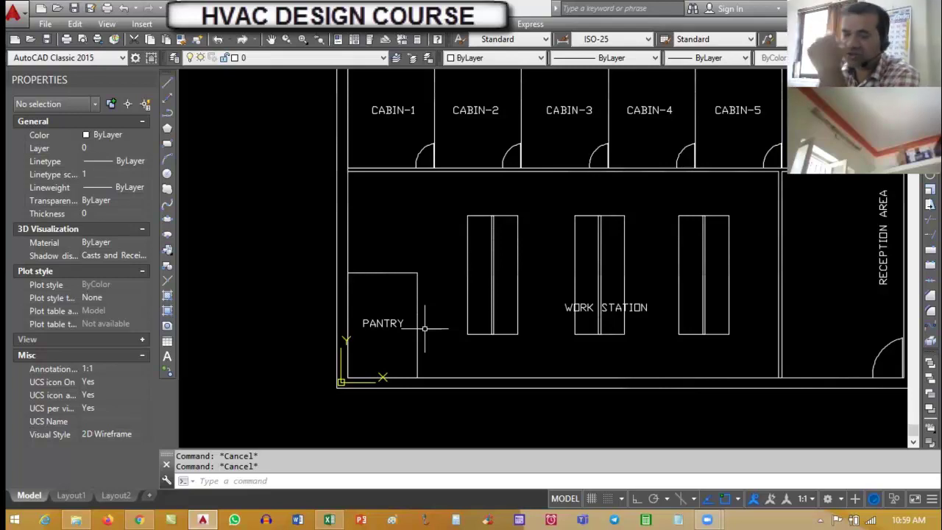
scroll(418, 324, down, 3)
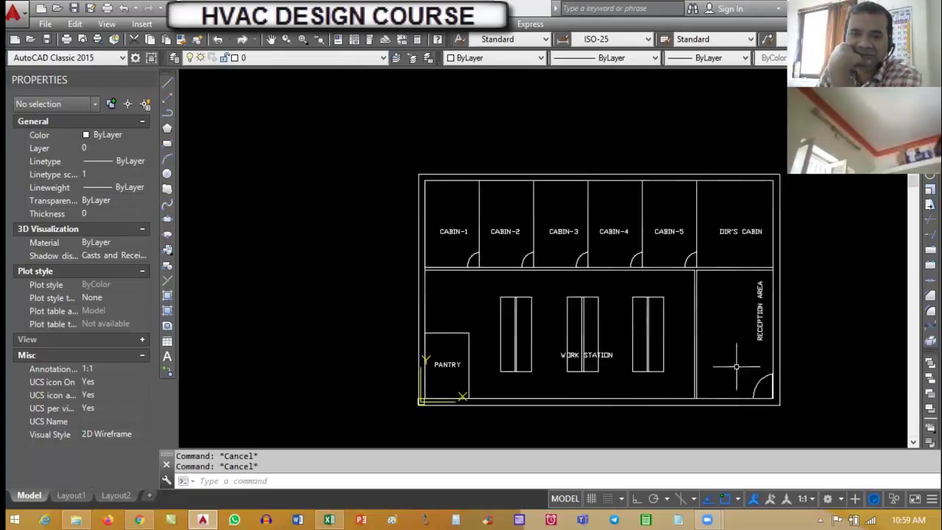
scroll(703, 319, up, 3)
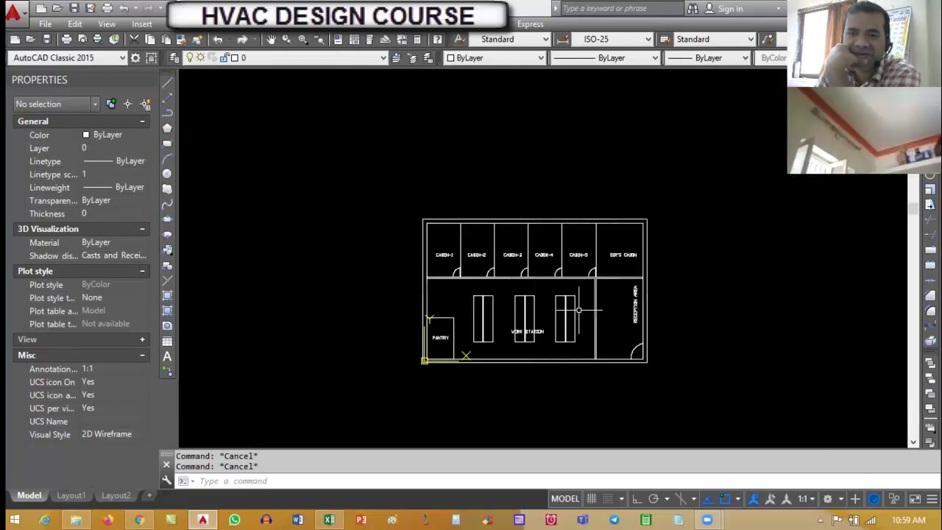
scroll(545, 299, up, 2)
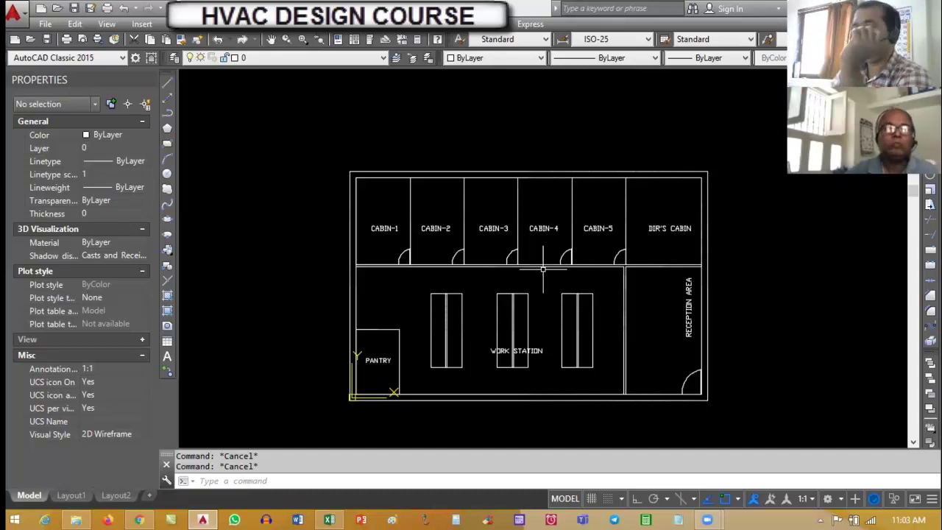
text(li)
key(Return)
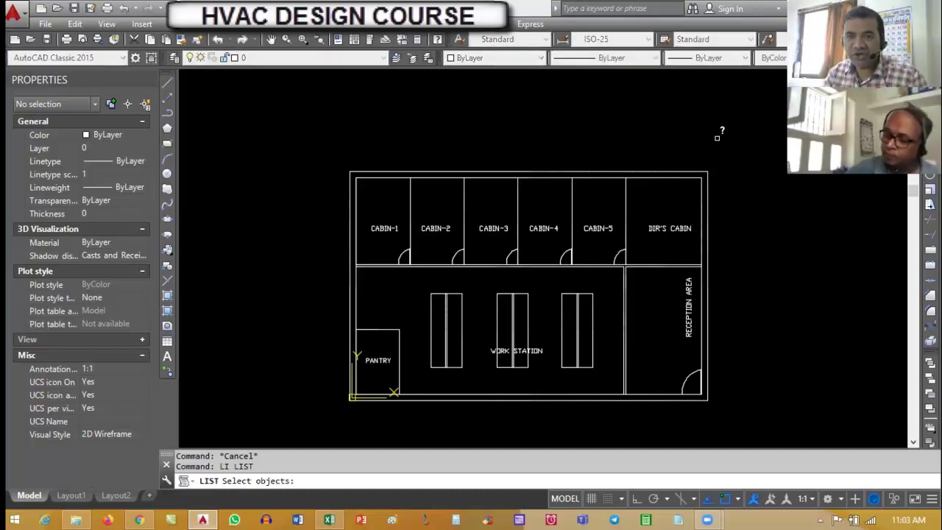
click(681, 177)
key(Return)
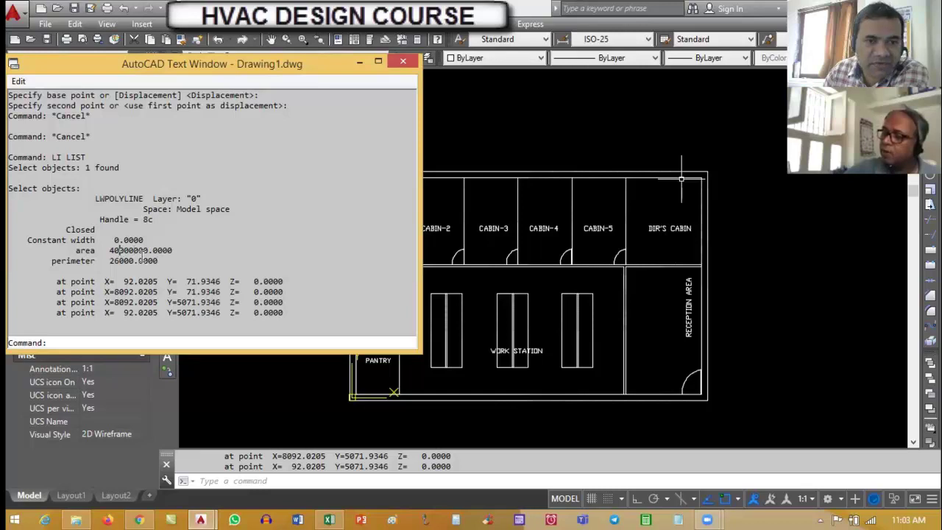
click(487, 416)
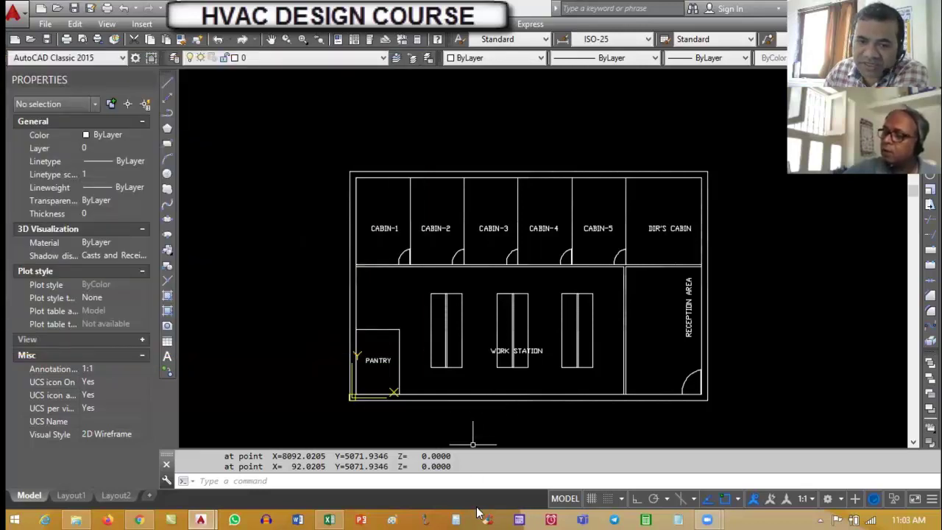
Open Calculator from the taskbar and compute 40*10.76 = 430.4
click(457, 518)
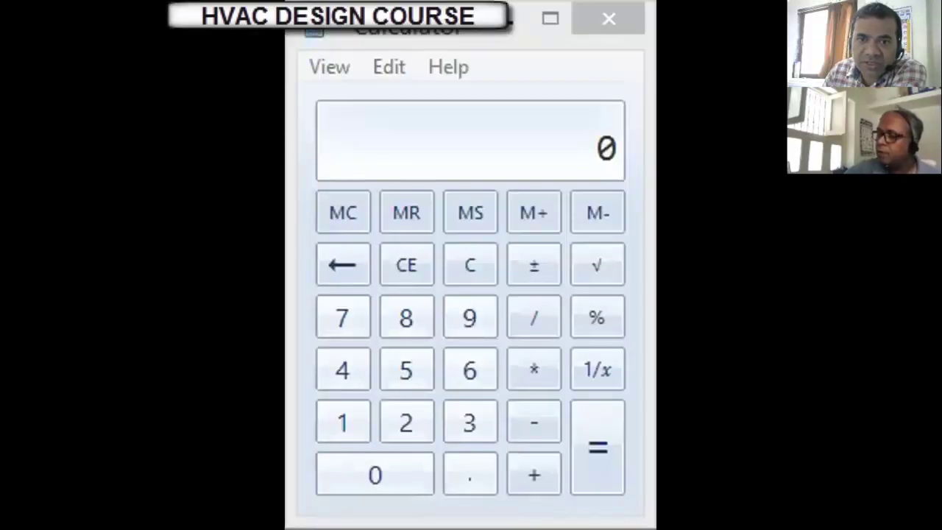
click(468, 160)
text(40*)
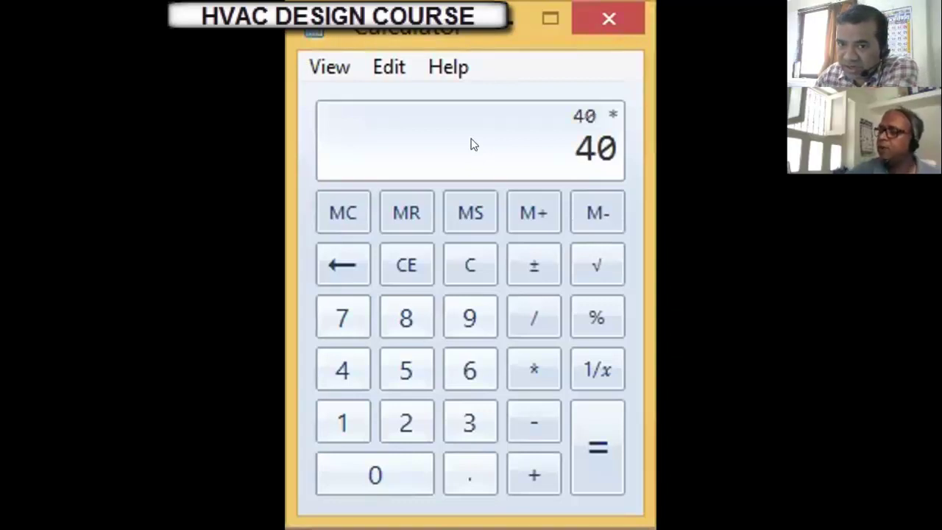
text(10.76)
key(Return)
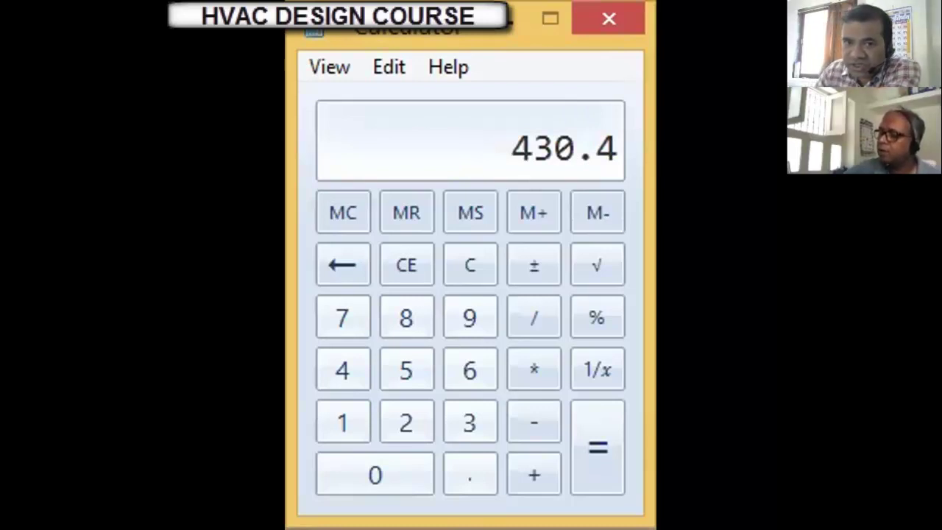
Return to Calculator and begin dividing the 430.4 result
key(alt+Tab)
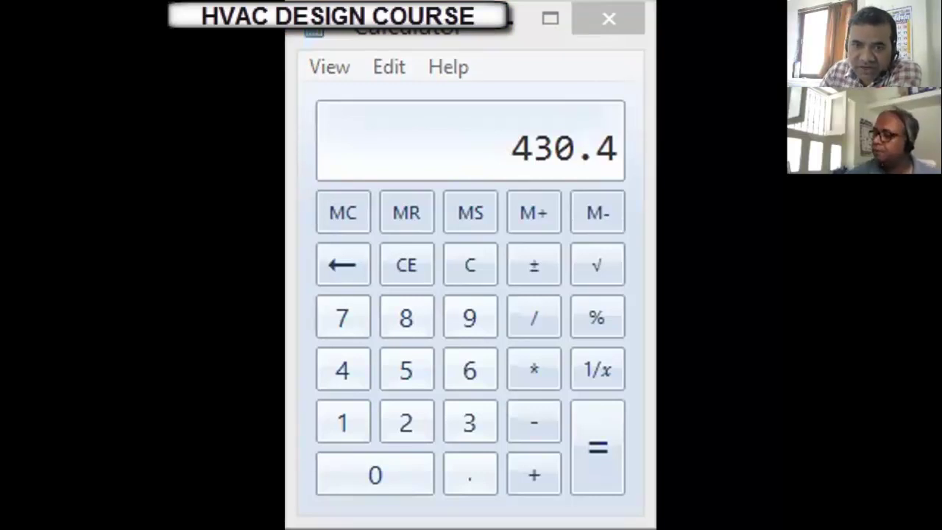
click(520, 113)
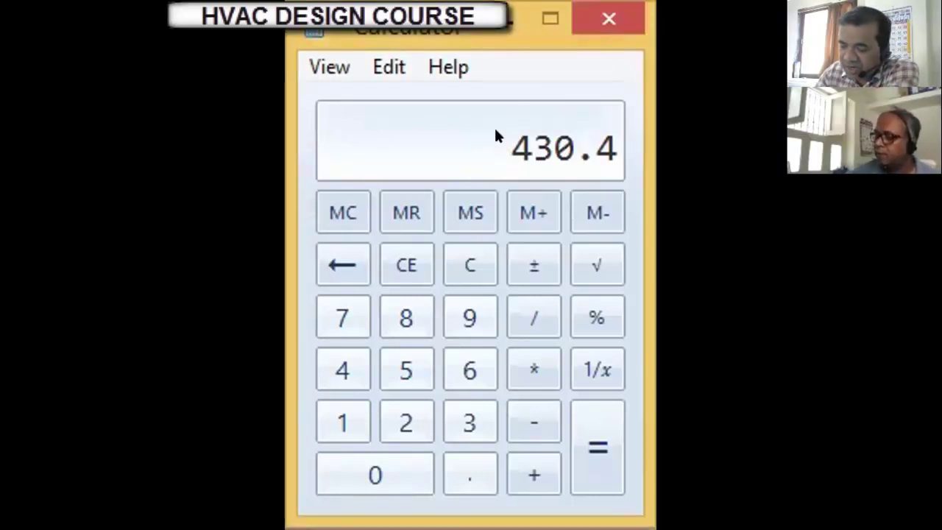
key(slash)
Divide 430.4 by 125 to get 3.4432
text(125)
key(Return)
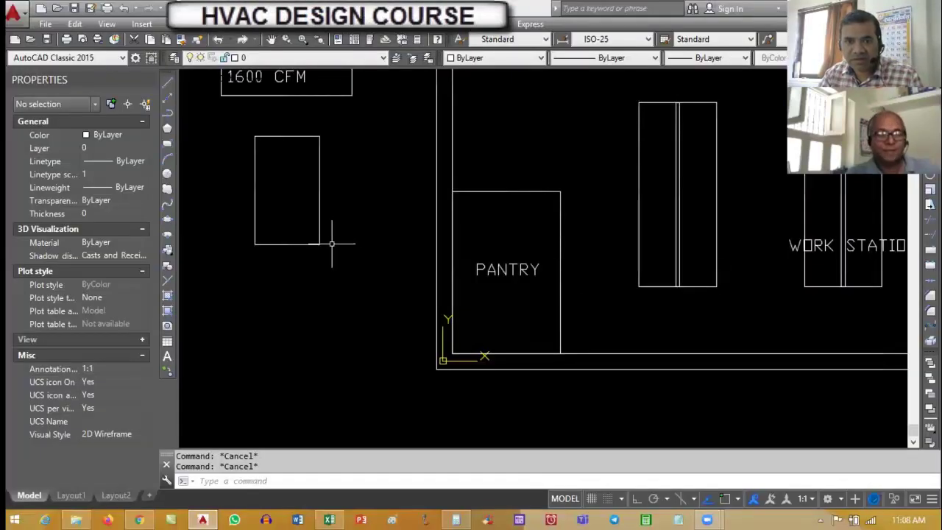
Erase the small rectangle near the pantry
text(e)
key(Return)
click(319, 232)
key(Return)
key(Escape)
text(rec)
key(Return)
click(299, 206)
text(@1000)
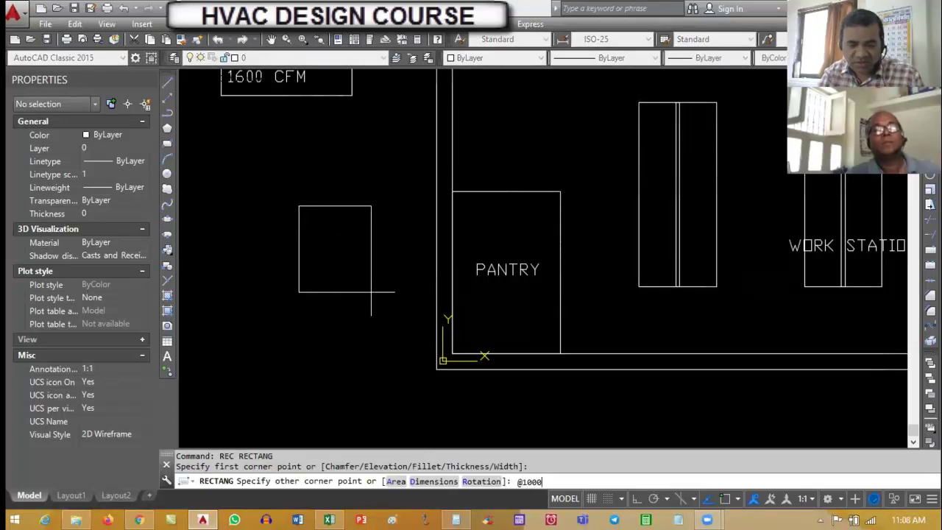
key(BackSpace)
key(BackSpace)
key(BackSpace)
key(BackSpace)
text(6)
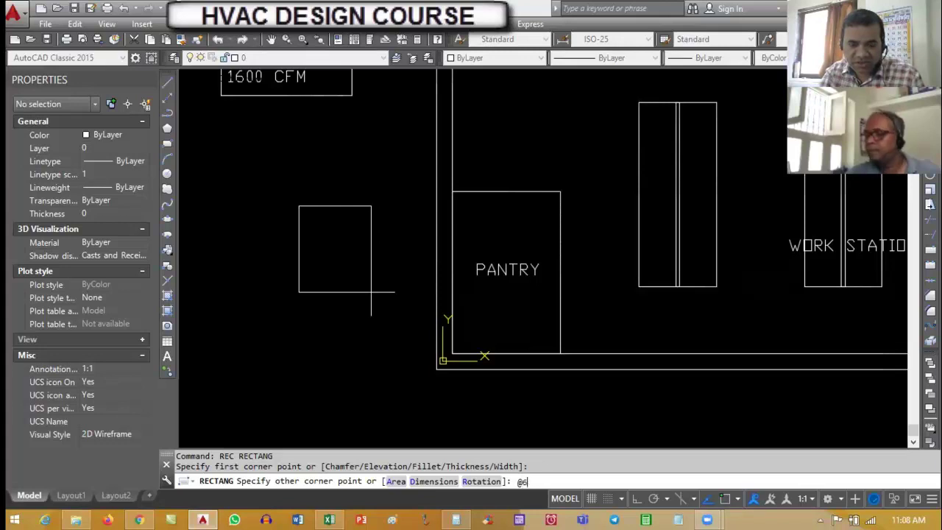
text(00,1000)
key(Return)
key(Escape)
key(Escape)
Move the new rectangle into the PANTRY room so it frames the label
text(m)
key(Return)
click(361, 269)
click(335, 188)
key(Return)
click(343, 227)
key(F8)
key(F8)
scroll(510, 355, up, 2)
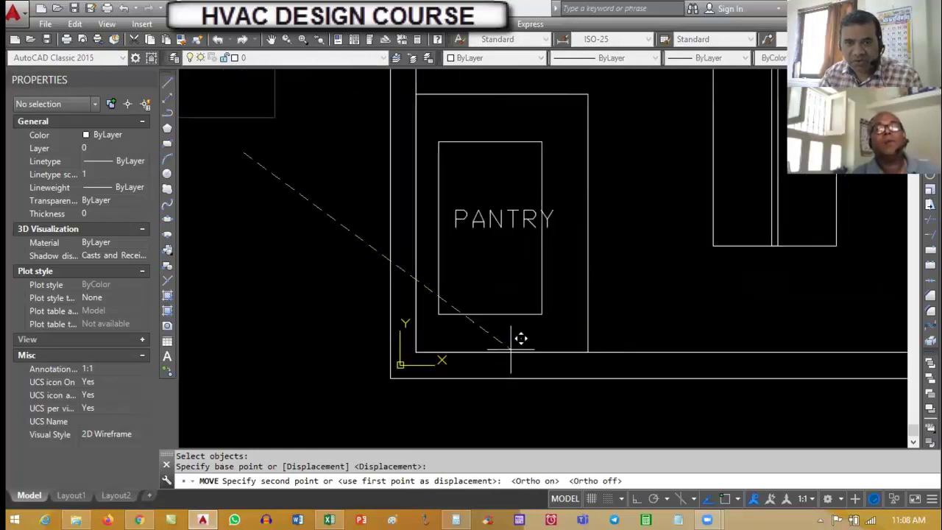
click(518, 344)
scroll(529, 259, down, 2)
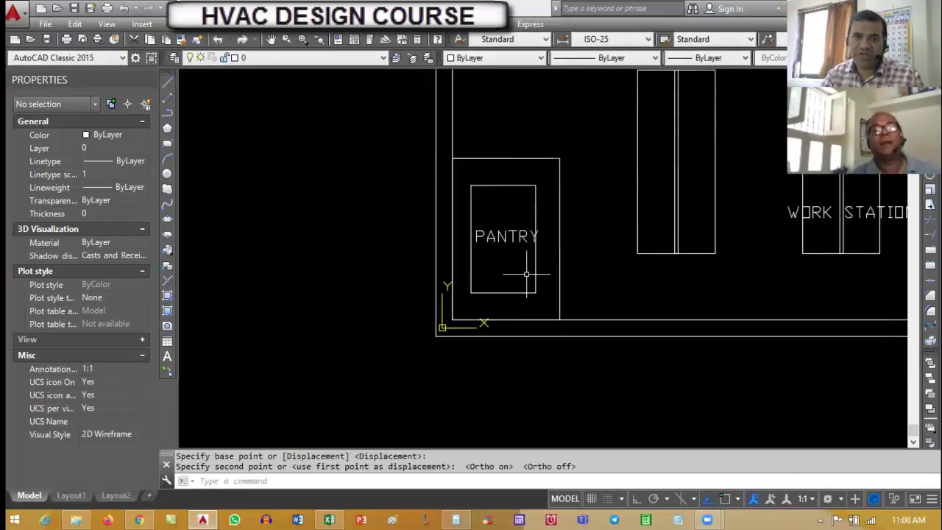
Create a new layer named AHU in the Layer Properties Manager
text(LA)
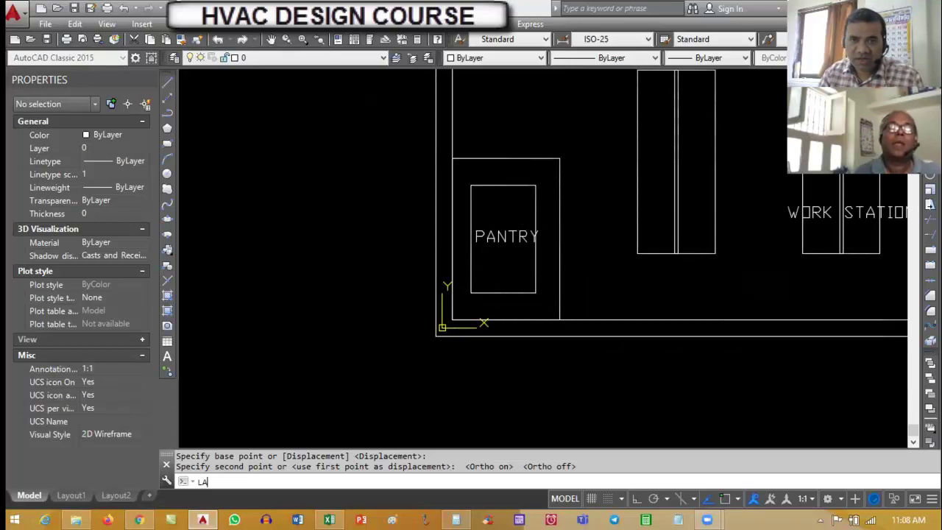
key(Return)
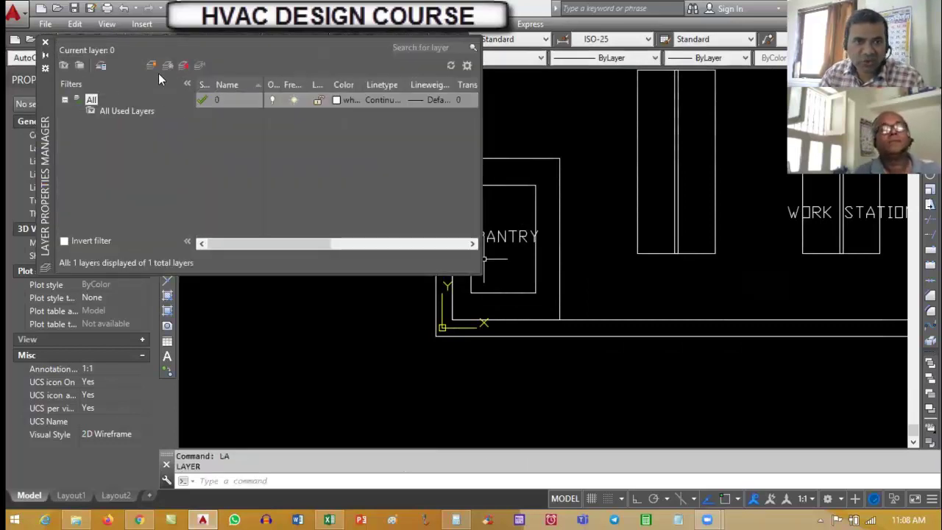
click(155, 67)
text(aha)
key(BackSpace)
key(BackSpace)
key(BackSpace)
text(AHU)
key(Return)
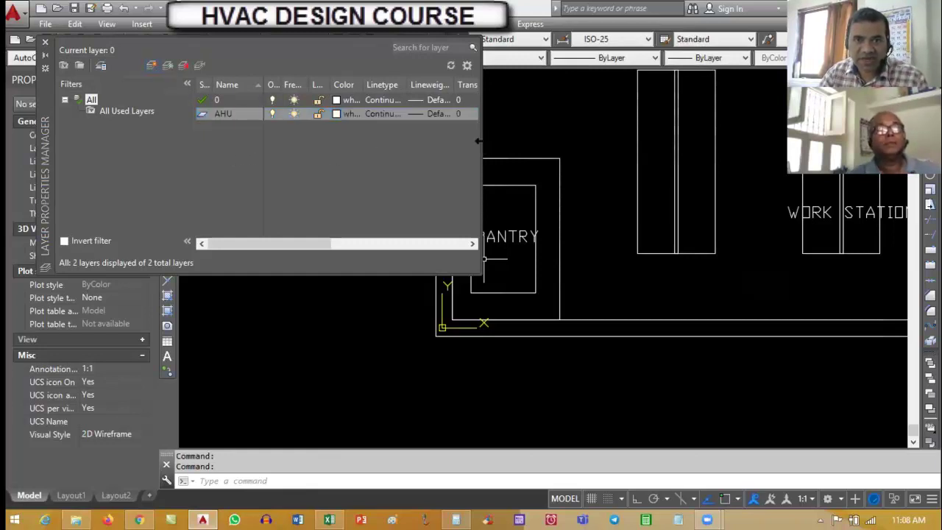
Set the AHU layer colour to cyan and close the layer palette
drag(482, 139, 669, 141)
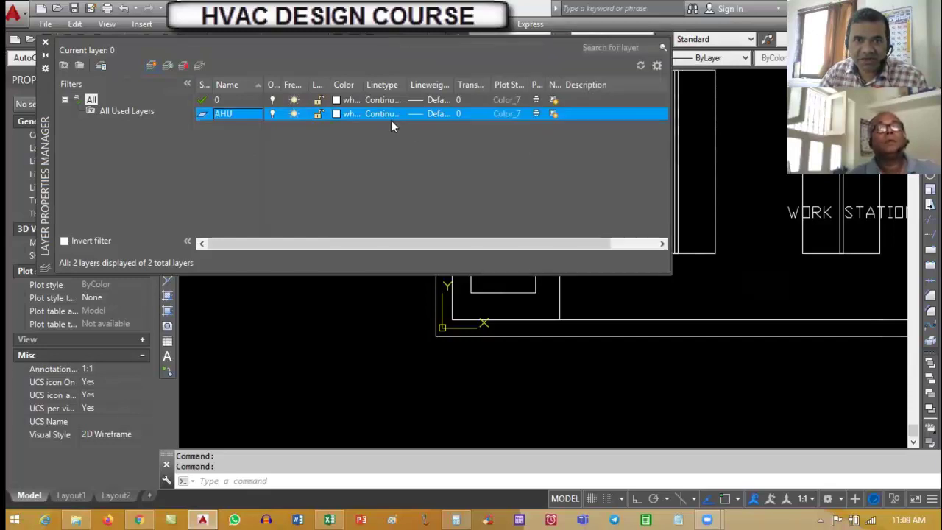
click(341, 115)
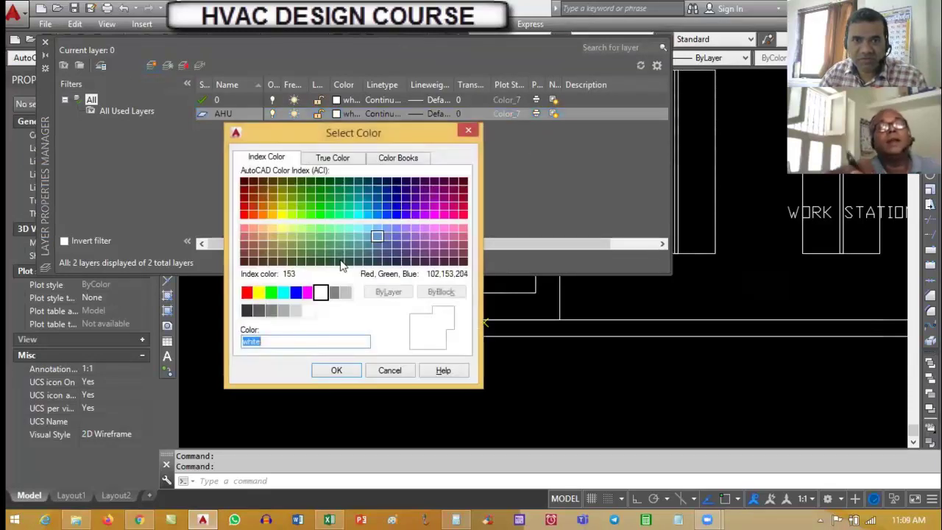
click(284, 293)
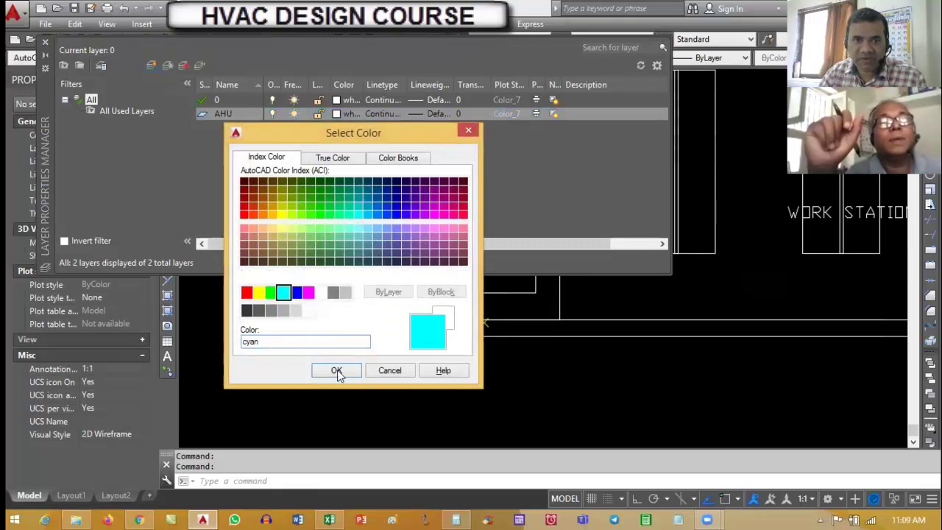
click(335, 370)
click(343, 343)
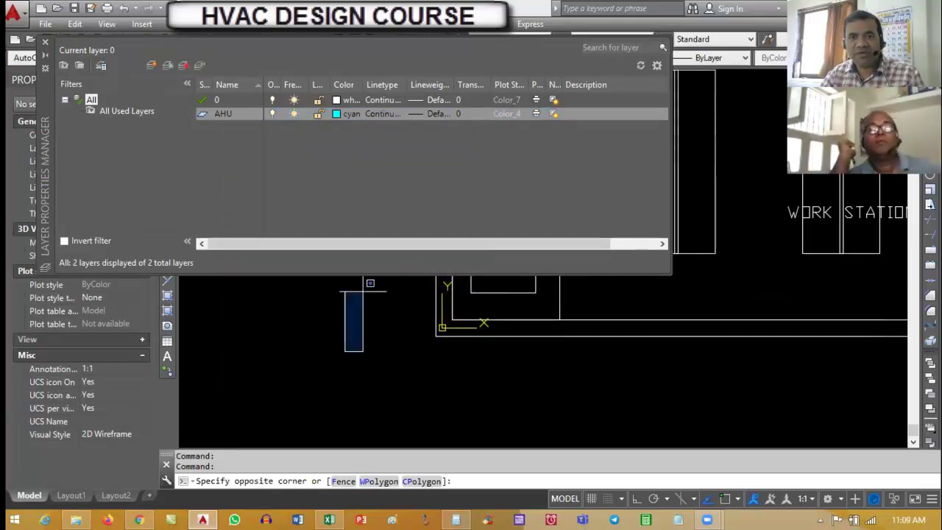
click(373, 347)
click(45, 42)
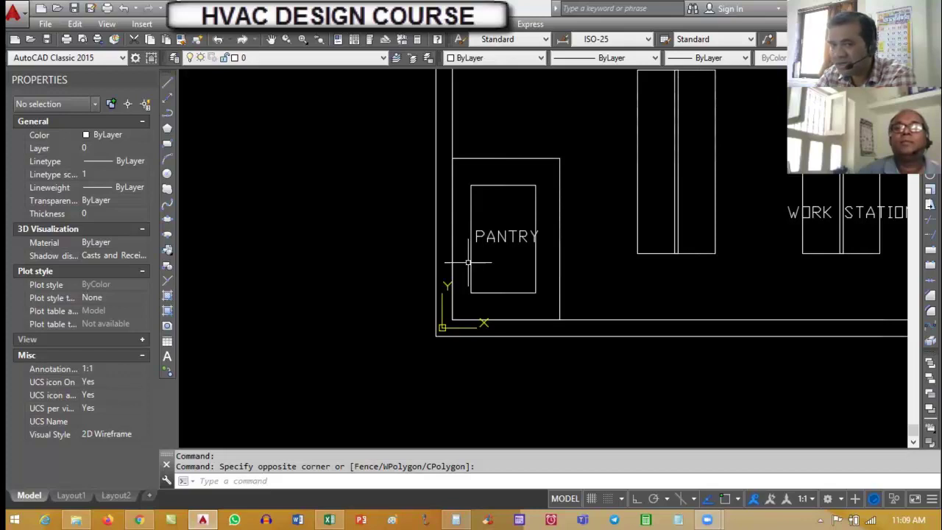
Assign the rectangle around the PANTRY label to the AHU layer in the Properties palette
text(LA)
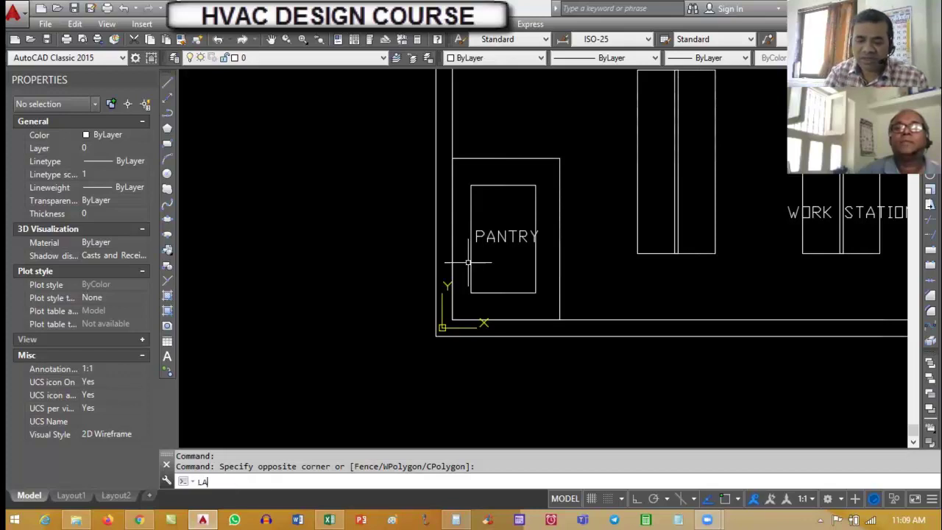
key(Return)
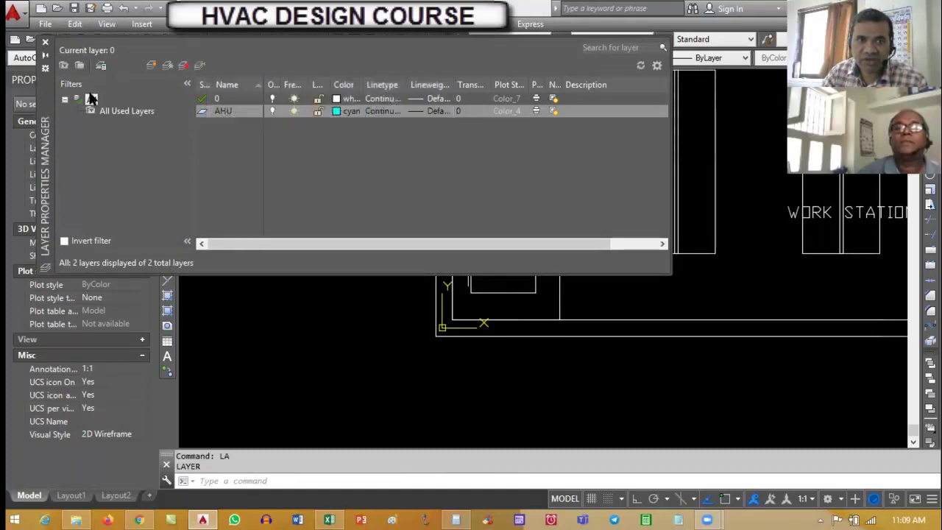
click(44, 42)
click(471, 243)
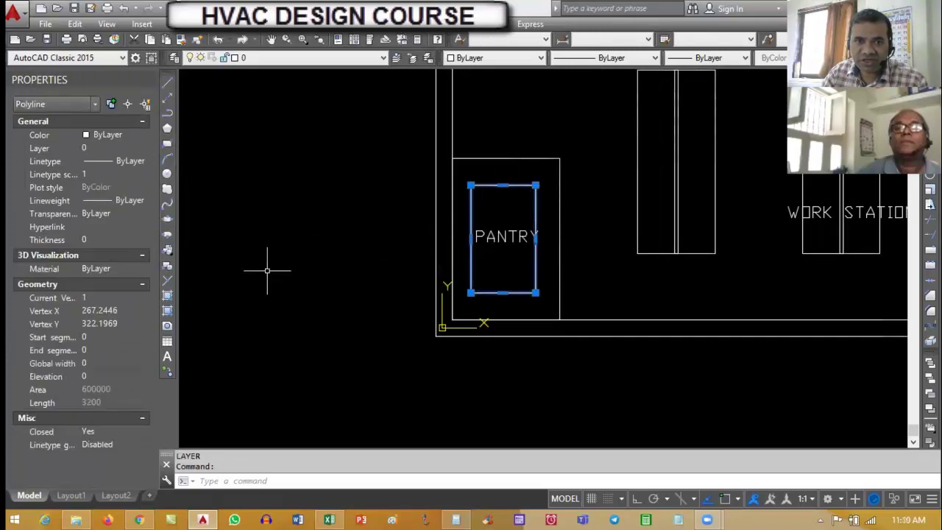
click(114, 149)
click(114, 149)
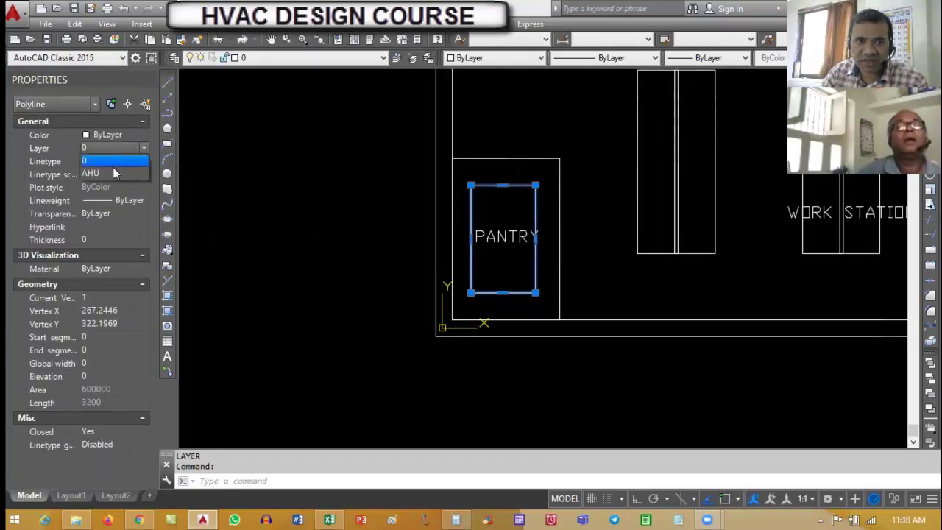
click(111, 173)
key(Escape)
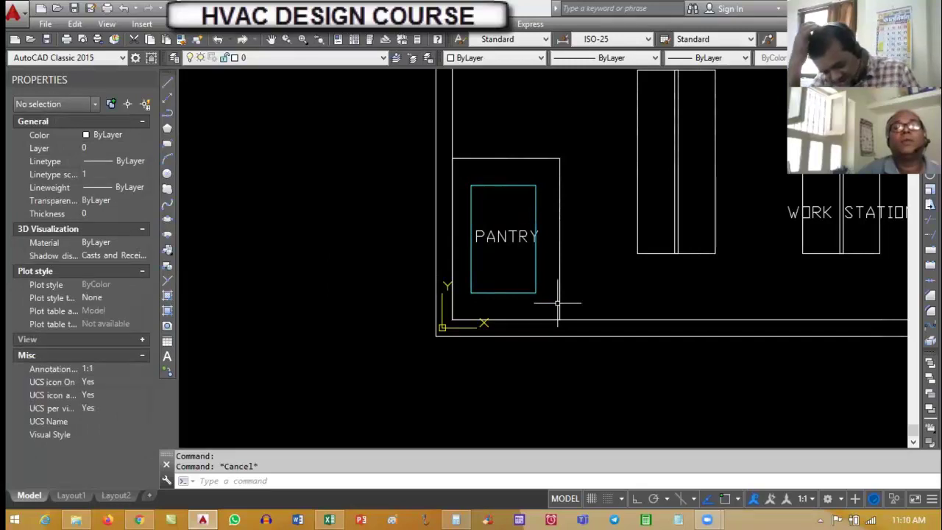
key(Escape)
scroll(473, 222, up, 2)
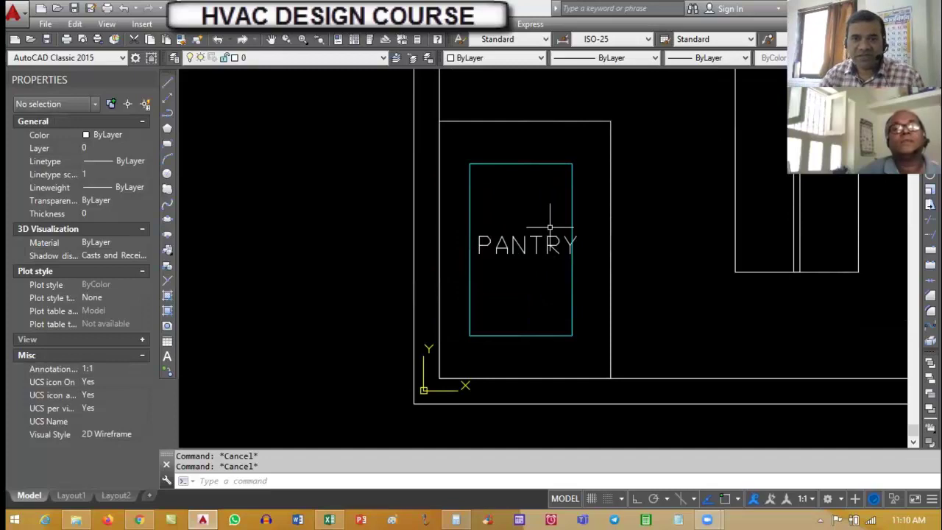
scroll(419, 310, down, 4)
Create a new layer named ARCH WALL with colour 40
text(la)
key(Return)
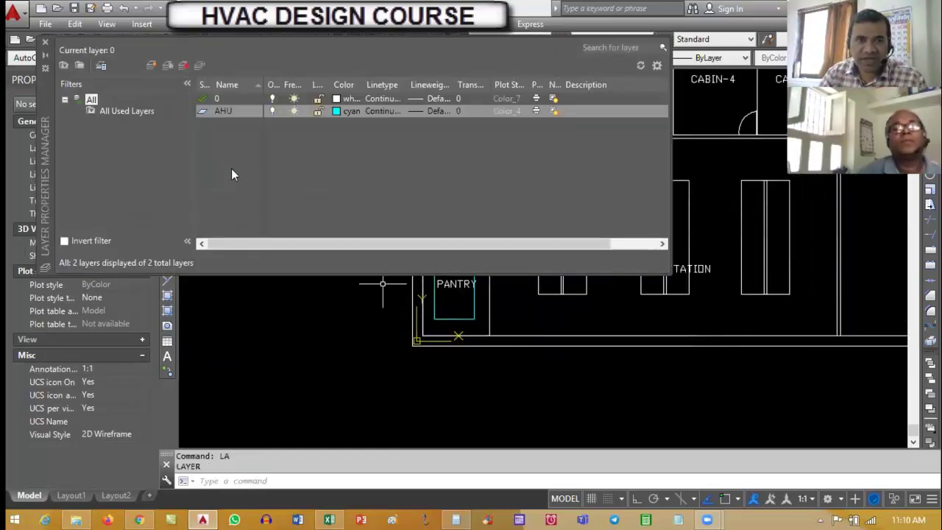
click(153, 66)
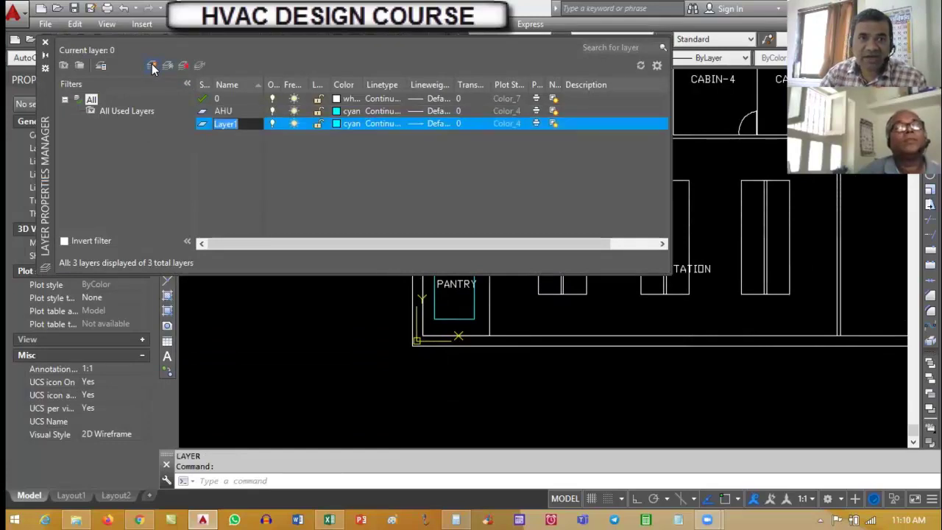
text(WAL)
key(BackSpace)
key(BackSpace)
key(BackSpace)
text(ARH)
key(BackSpace)
text(CH WALL)
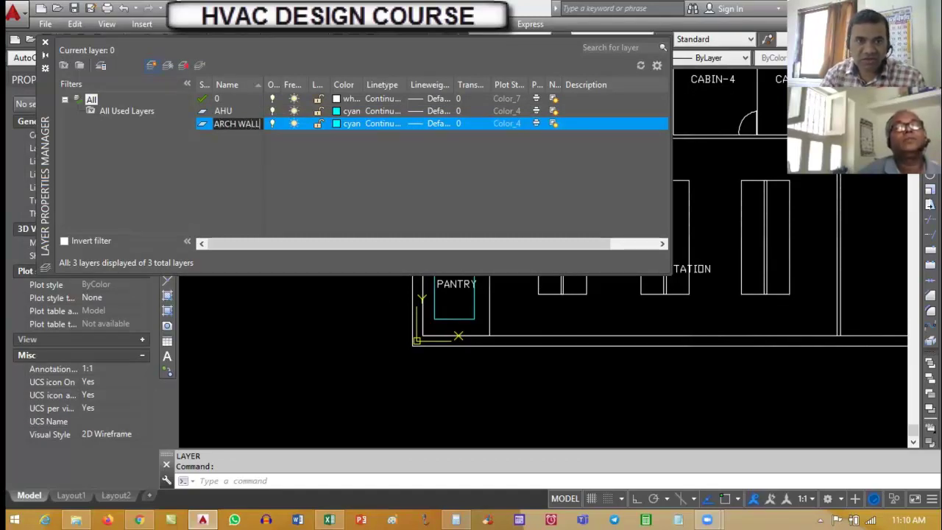
drag(272, 87, 289, 87)
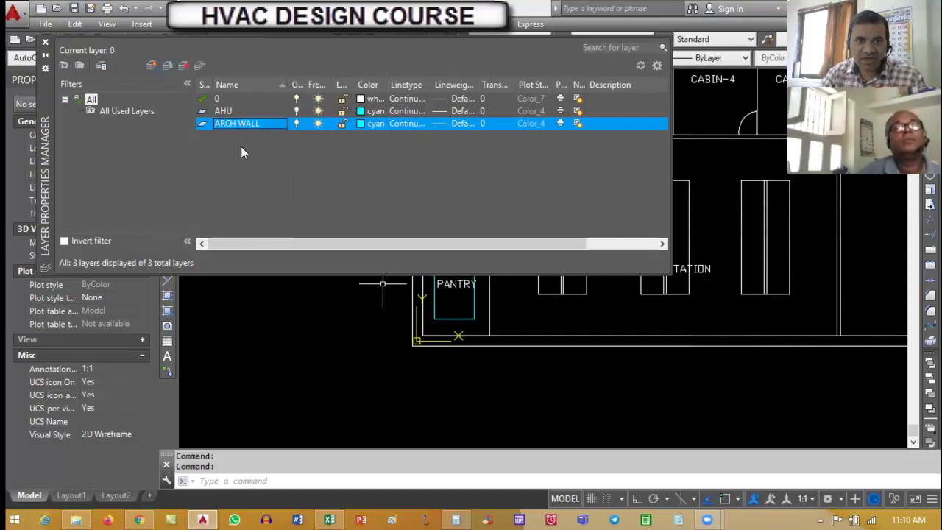
click(360, 123)
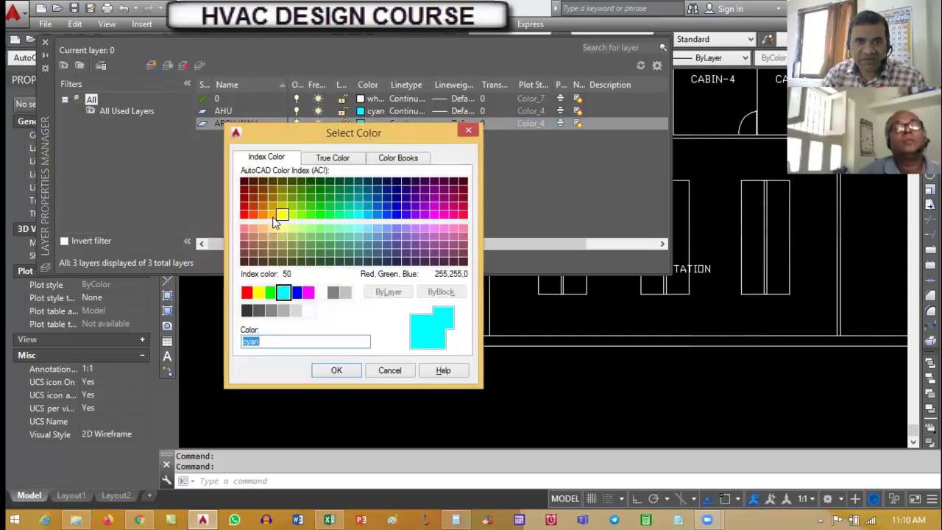
click(273, 215)
click(336, 370)
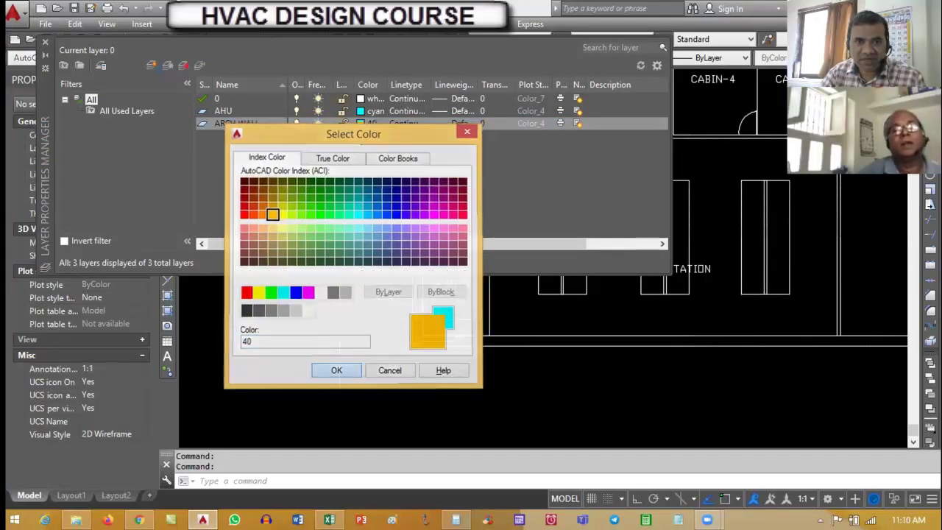
Put the two outer wall outlines on ARCH WALL, then reopen the layer manager with LA
click(564, 375)
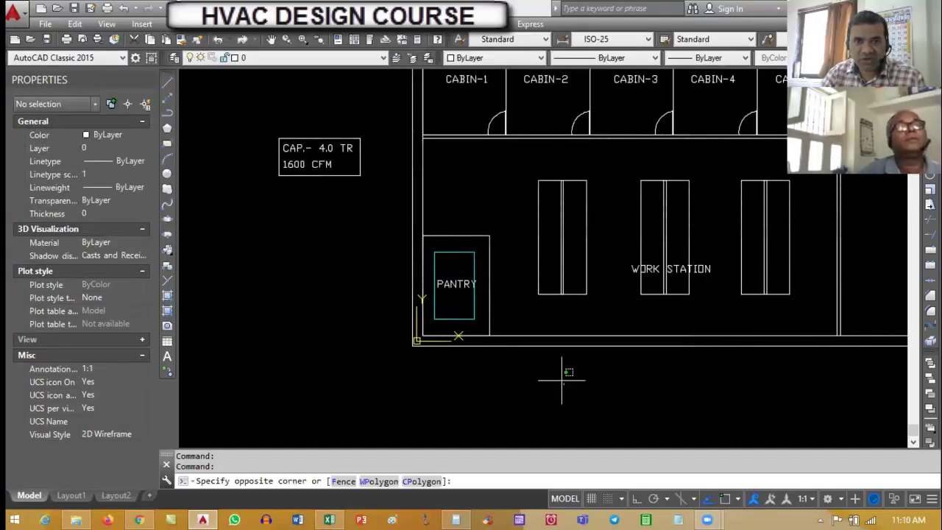
click(529, 319)
click(120, 147)
click(116, 185)
scroll(343, 337, down, 4)
key(Escape)
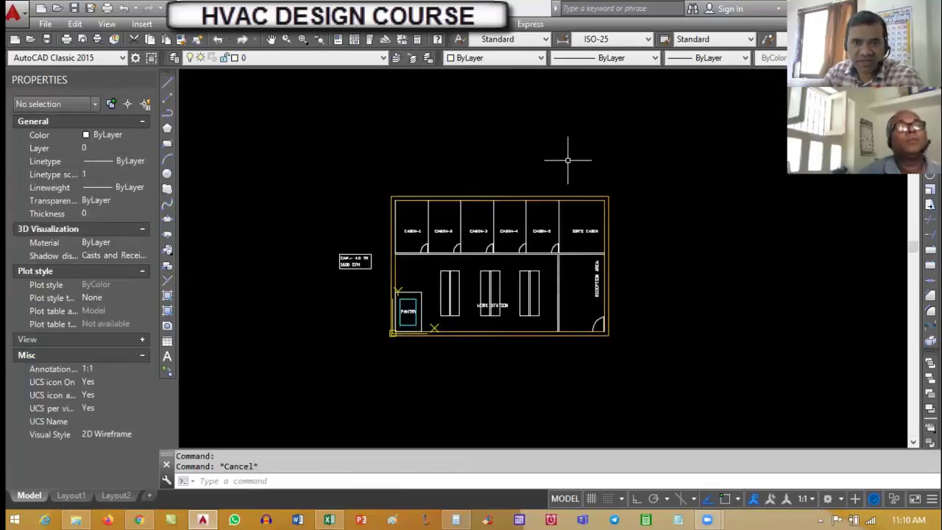
scroll(537, 262, up, 4)
text(LA)
key(Return)
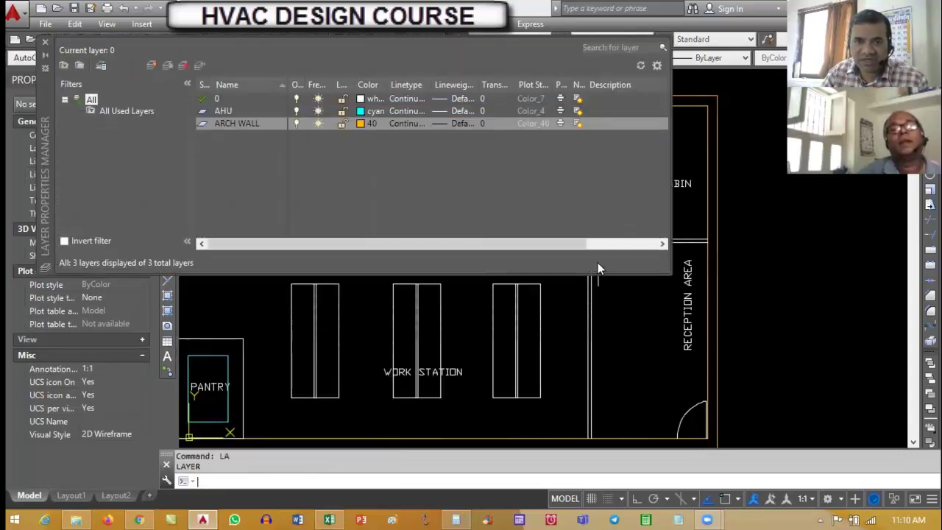
Create a new layer named PARTITION with colour 192
click(150, 66)
text(PARTI)
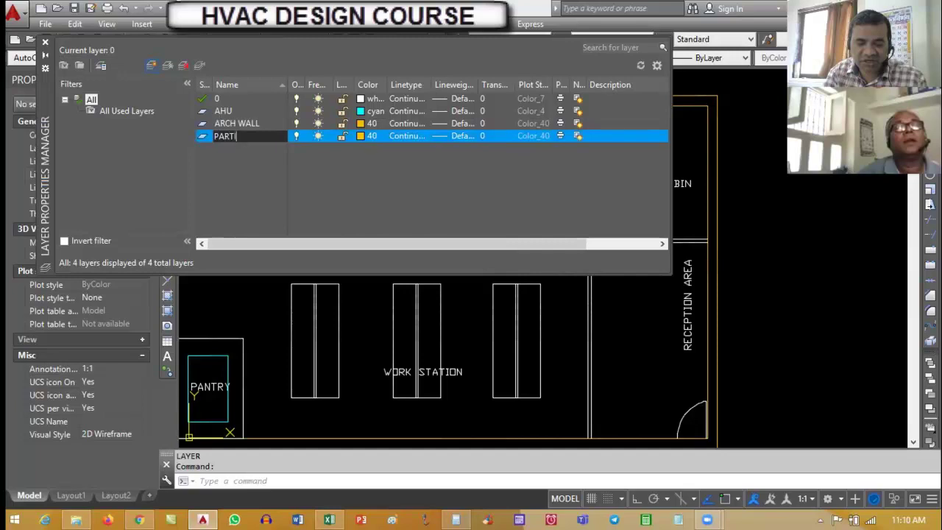
text(TION)
key(Return)
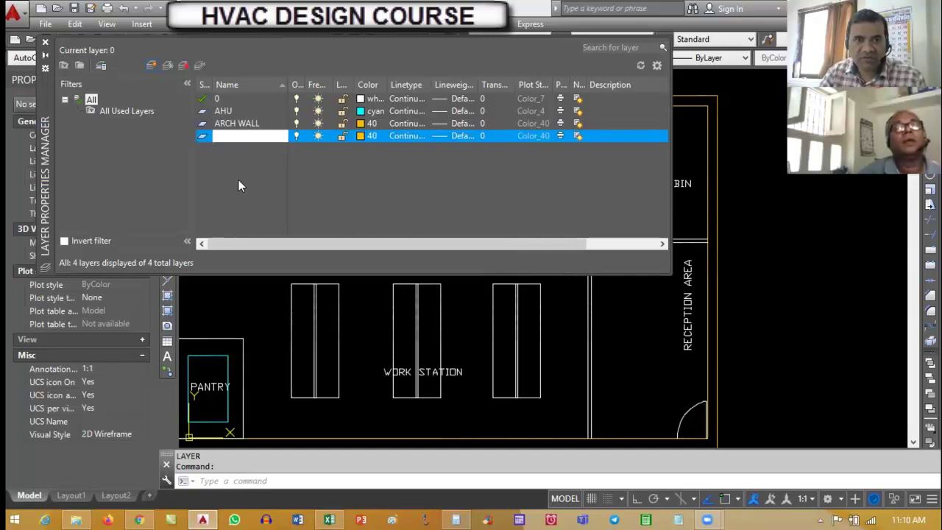
click(356, 139)
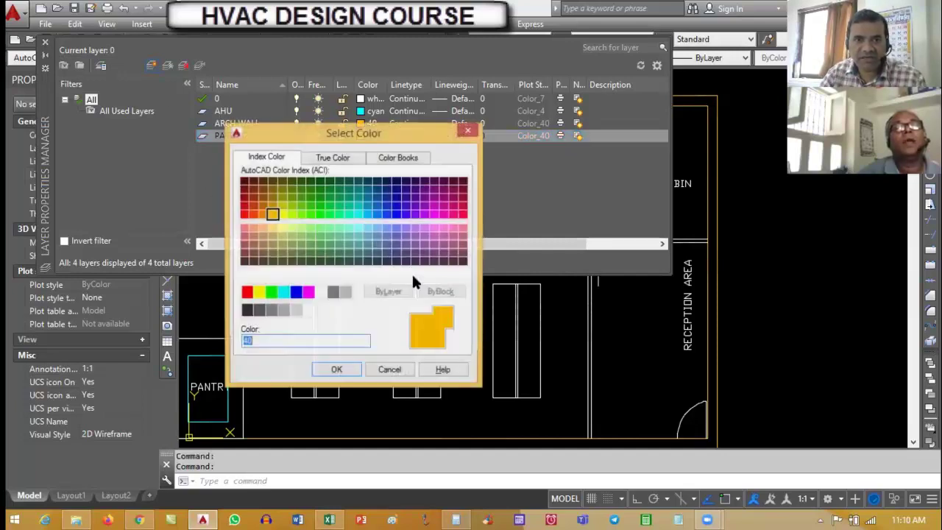
click(423, 208)
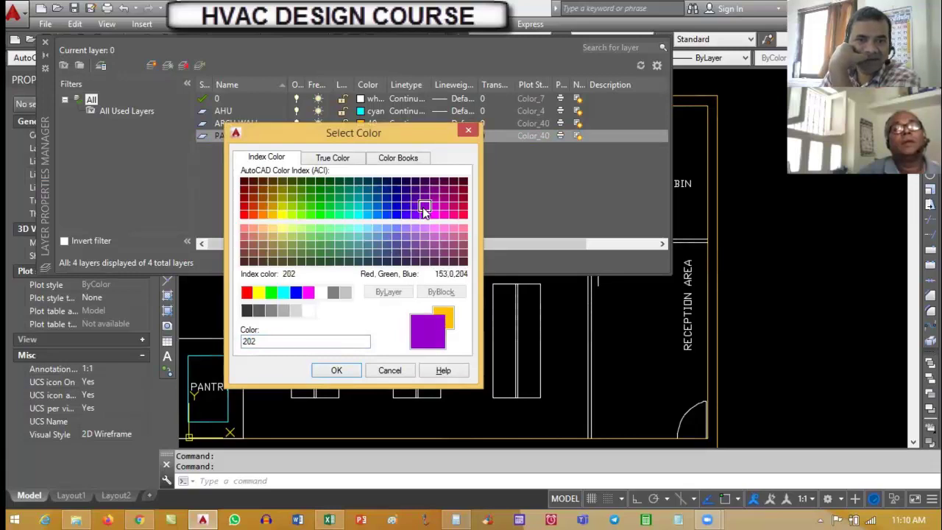
click(415, 206)
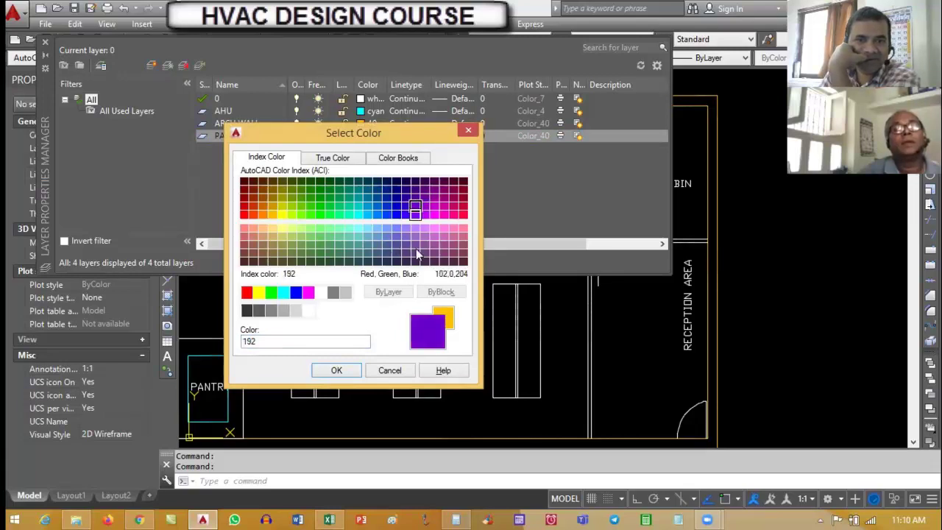
click(350, 370)
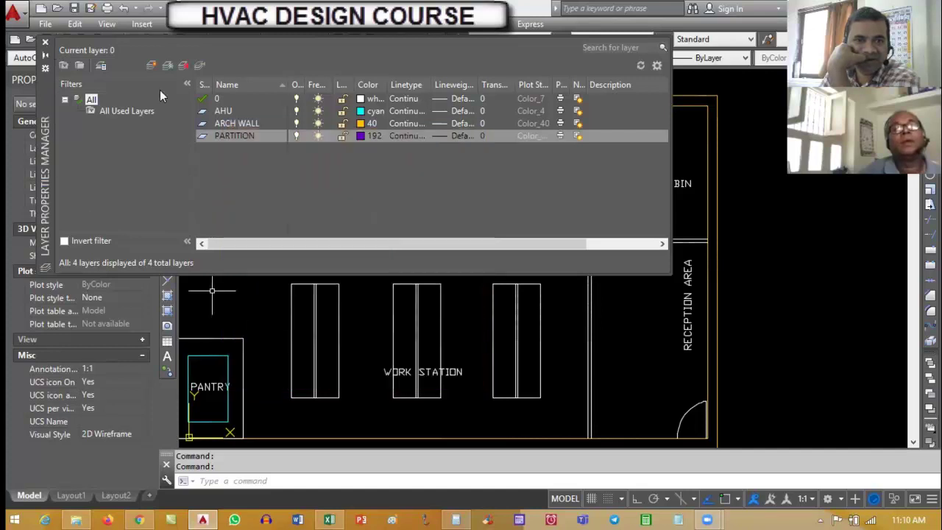
Put the cabin partitions and doors on PARTITION, then reopen the layer manager
click(601, 259)
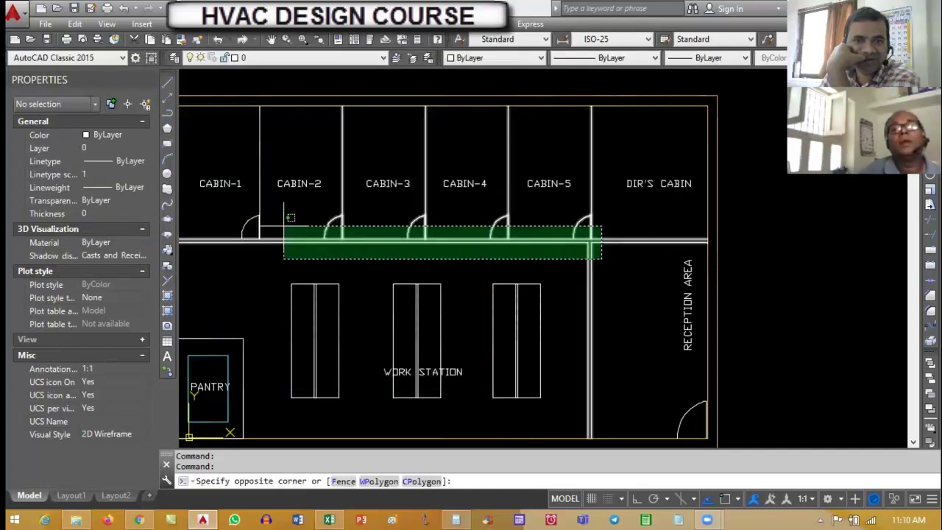
click(229, 219)
click(115, 147)
click(115, 148)
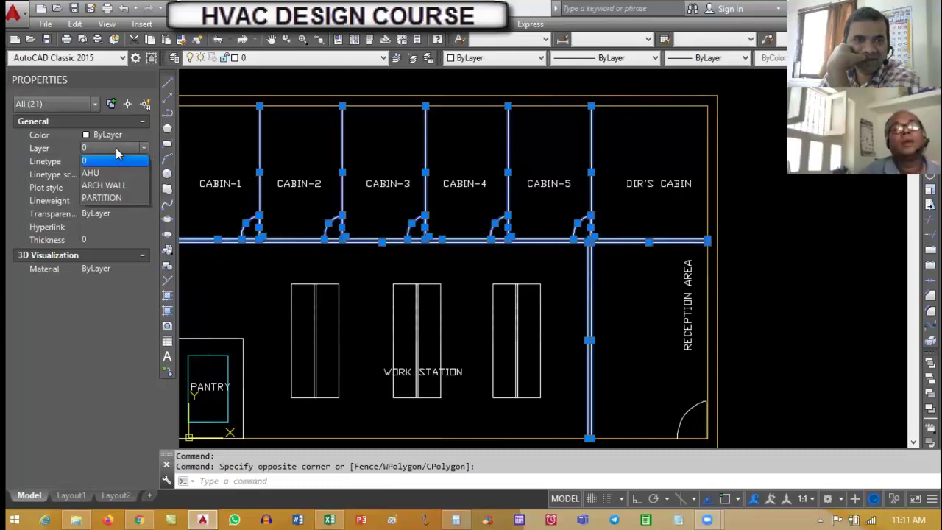
click(110, 197)
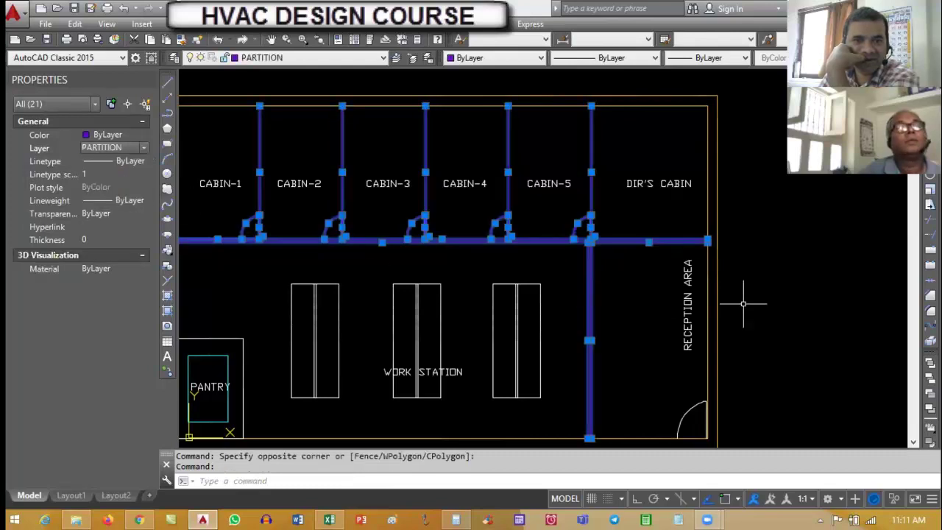
scroll(685, 301, down, 2)
key(Escape)
key(Escape)
scroll(542, 315, up, 3)
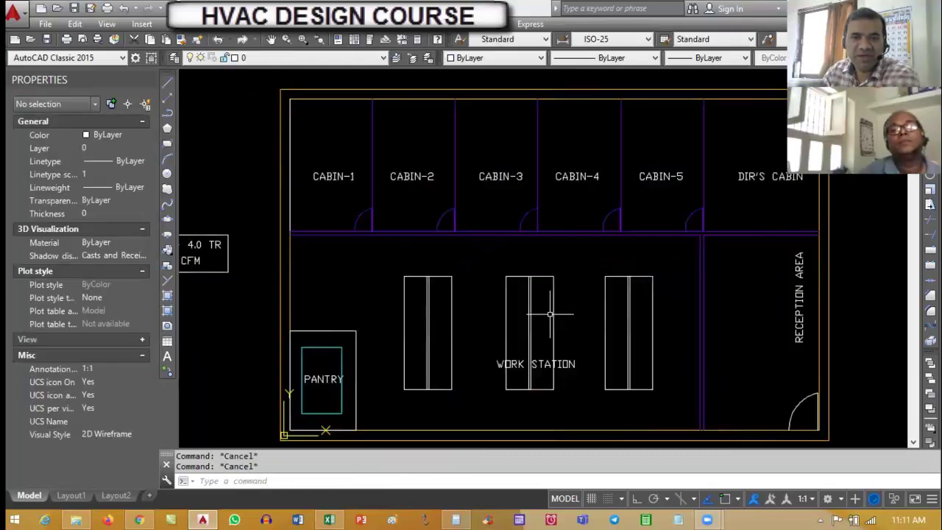
scroll(464, 323, down, 3)
text(LA)
key(Return)
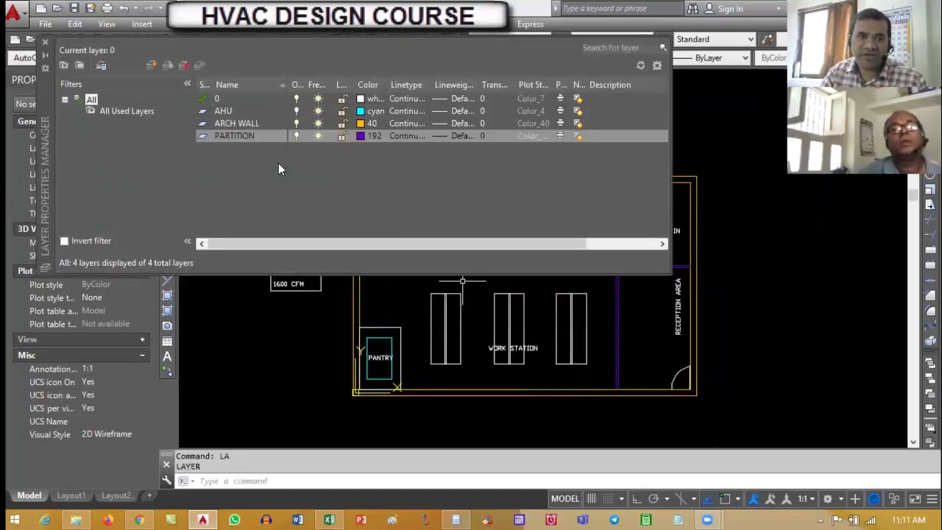
Create a new FURNITURE layer with grey colour 8
click(153, 66)
text(FURNITURE)
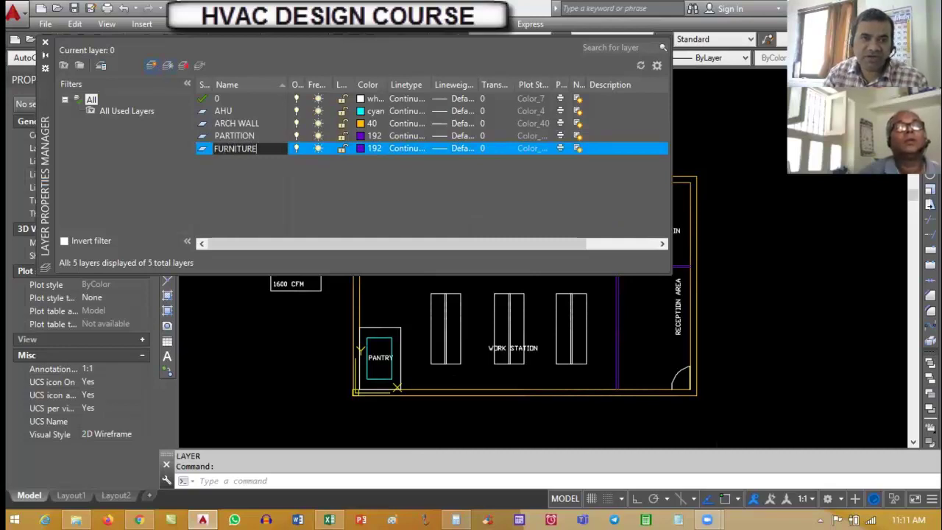
click(359, 148)
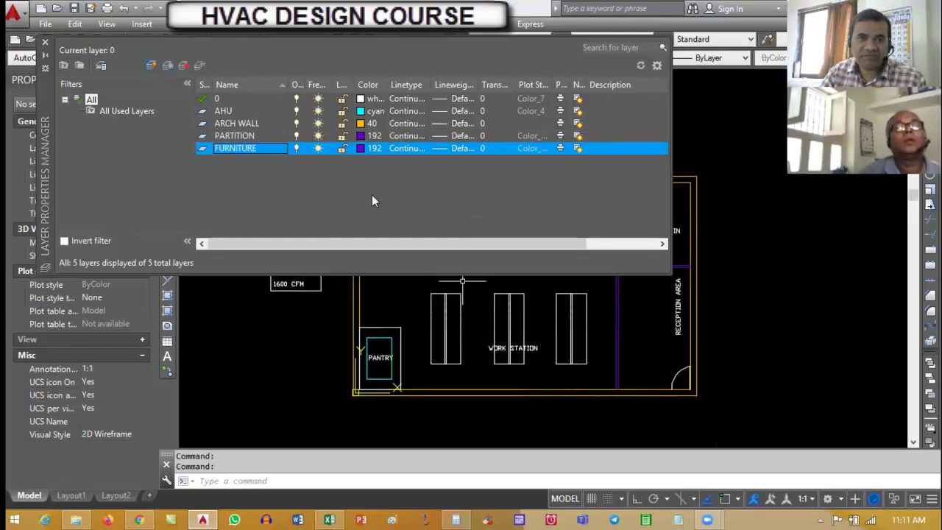
click(333, 292)
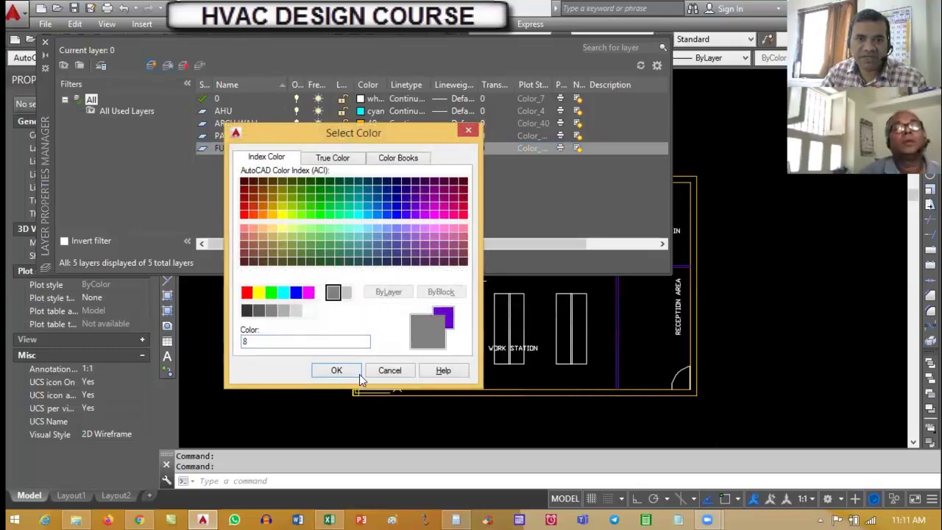
click(336, 370)
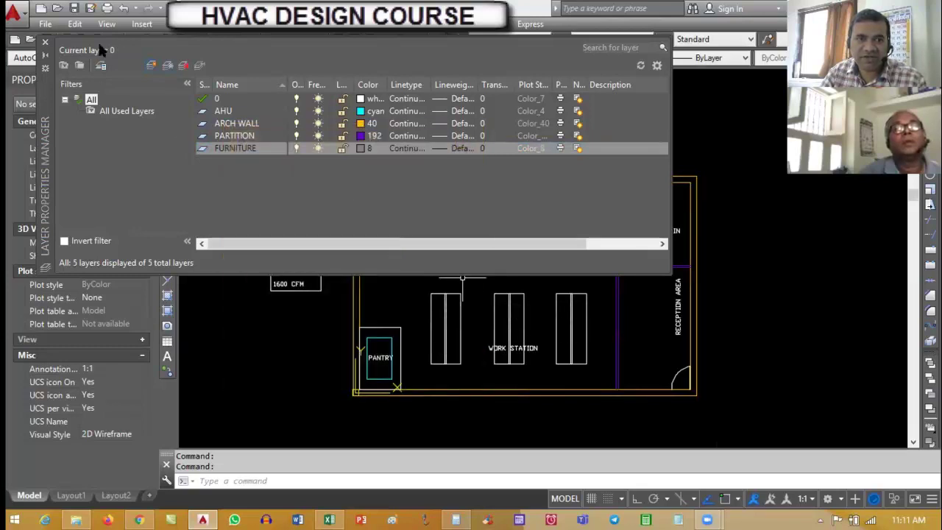
Assign the six workstation outlines to the FURNITURE layer
click(45, 42)
scroll(566, 312, up, 2)
click(623, 292)
click(331, 300)
click(111, 148)
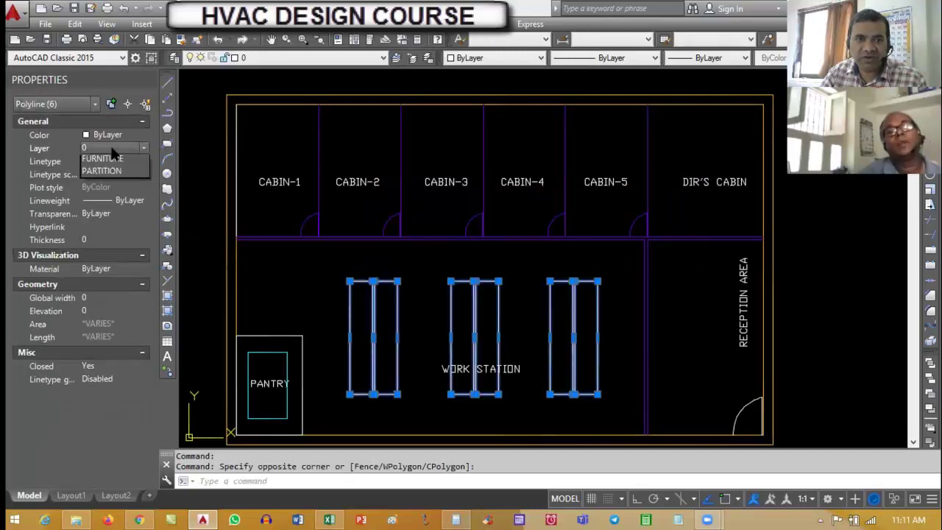
click(103, 198)
key(Escape)
key(Escape)
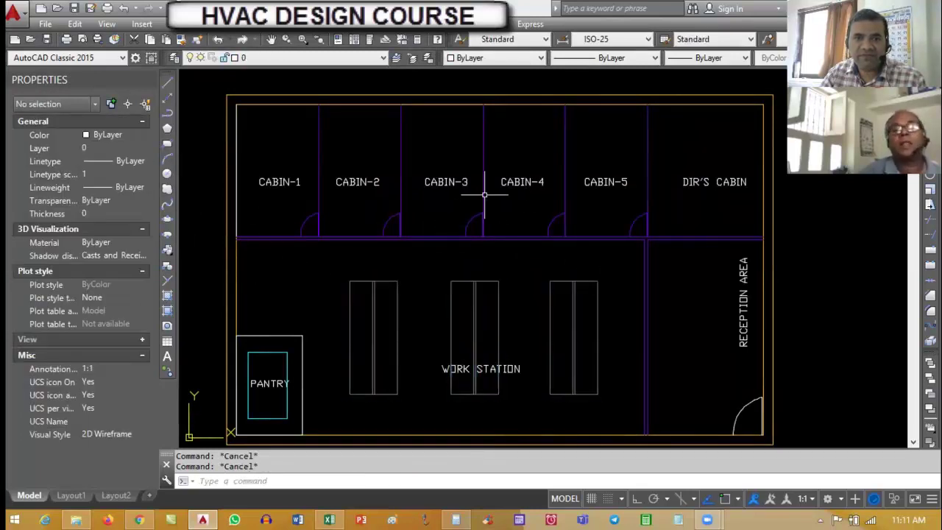
scroll(475, 211, down, 2)
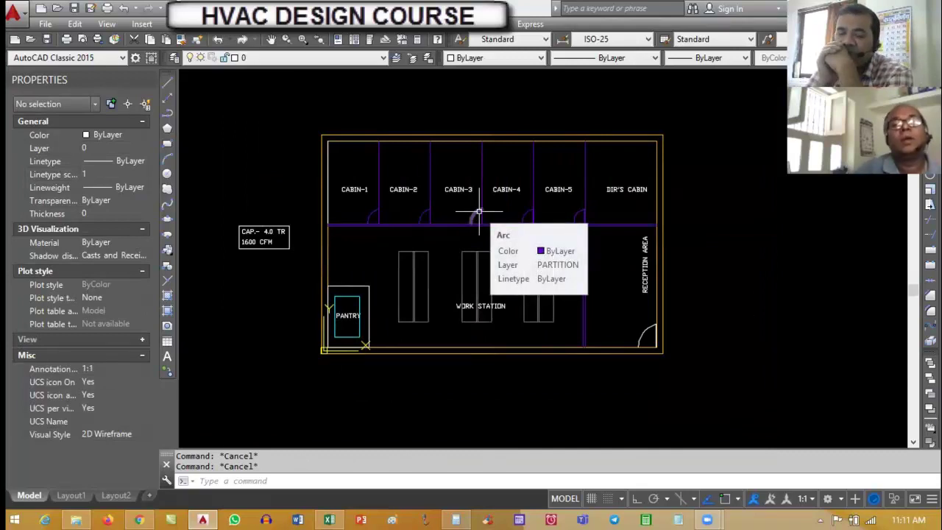
Create a new SUPPLY AIR DUCT layer coloured green
text(LA)
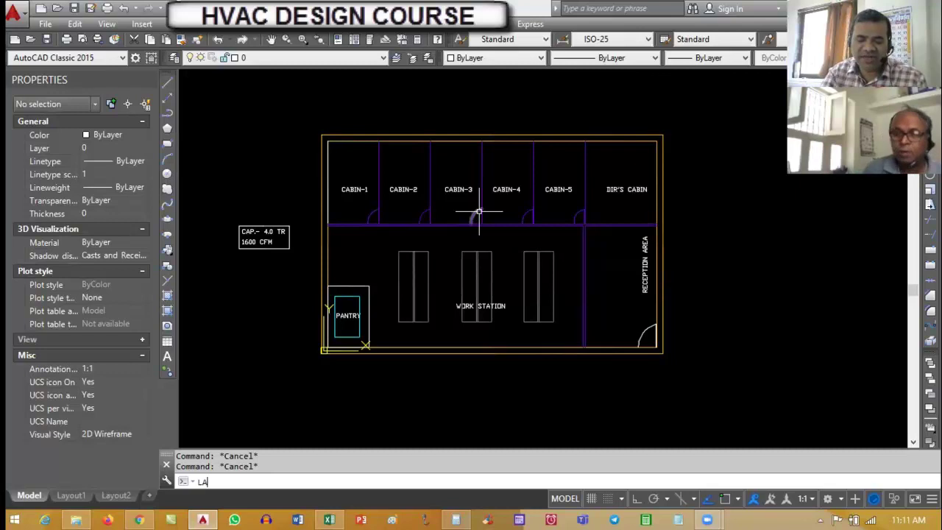
key(Return)
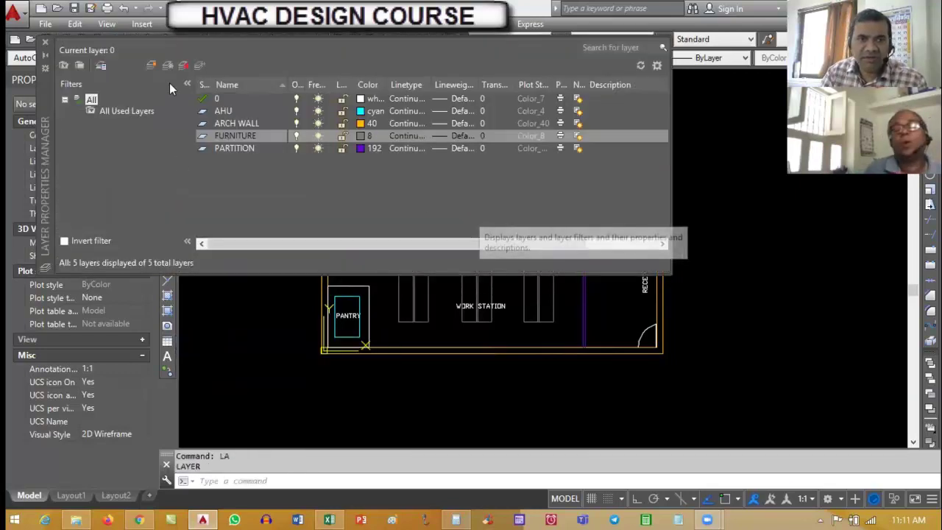
click(151, 66)
text(AIR DUCT)
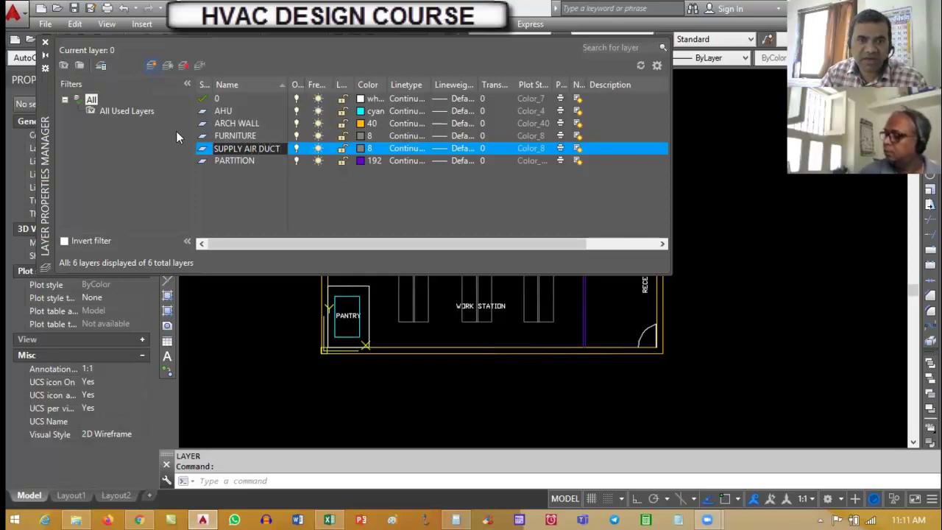
click(241, 193)
click(360, 149)
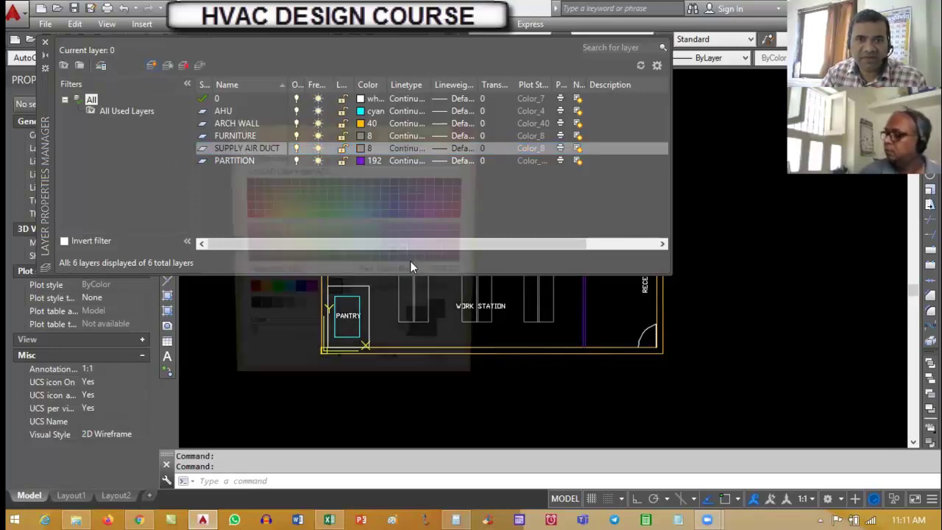
click(271, 292)
click(336, 372)
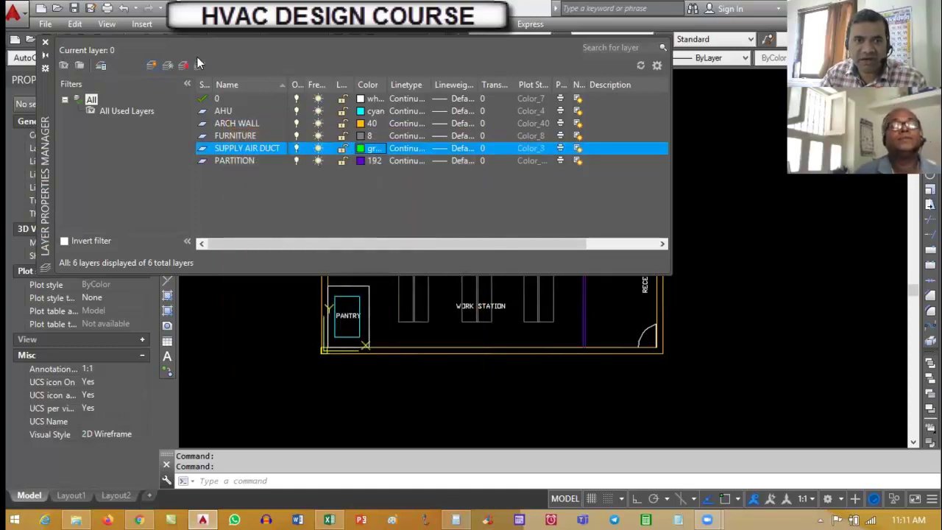
Create a new FRESH AIR DUCT layer with orange colour 30
click(150, 65)
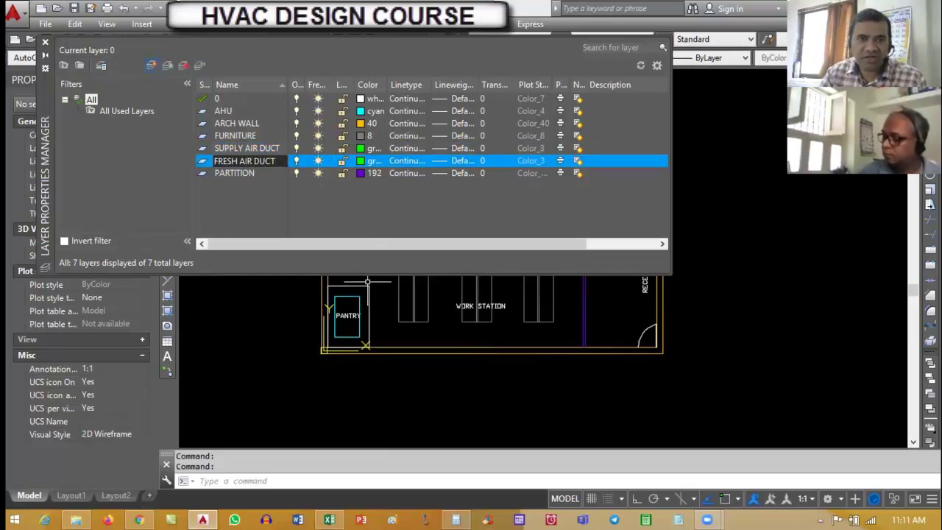
key(Return)
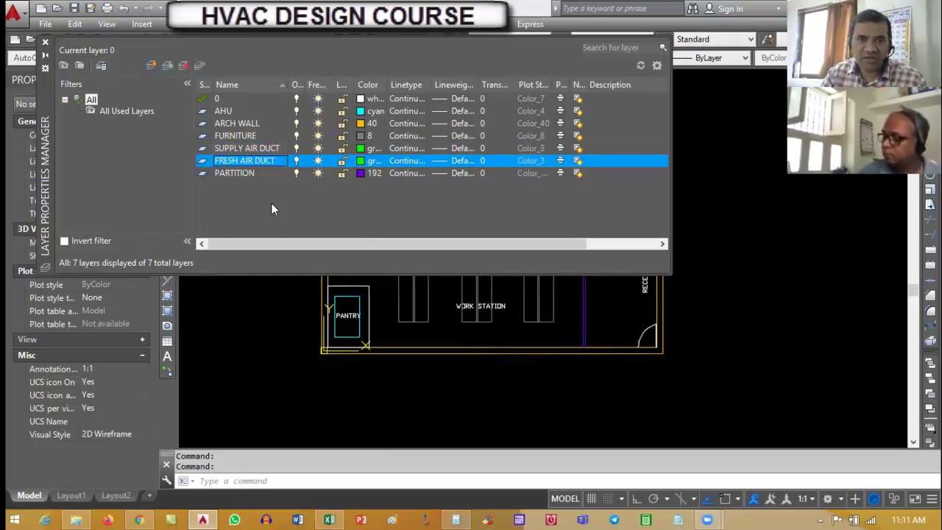
click(360, 161)
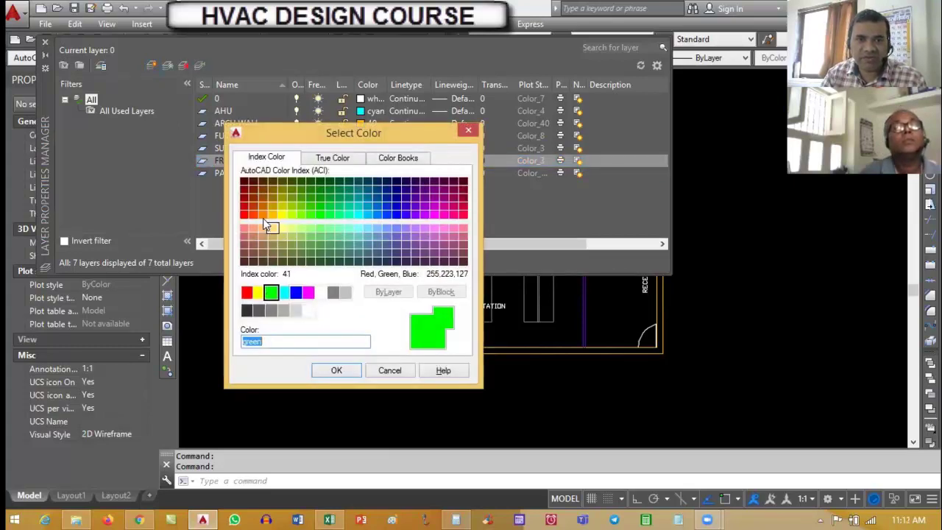
click(263, 213)
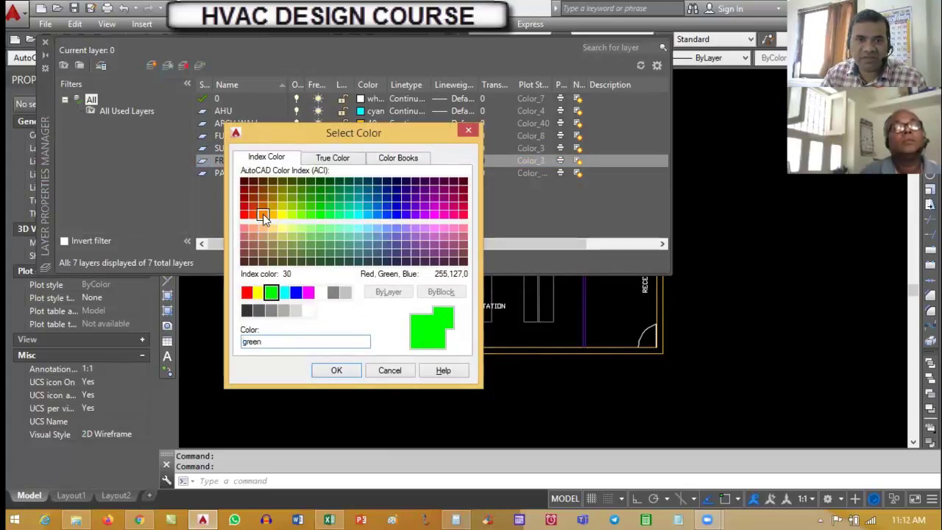
click(333, 370)
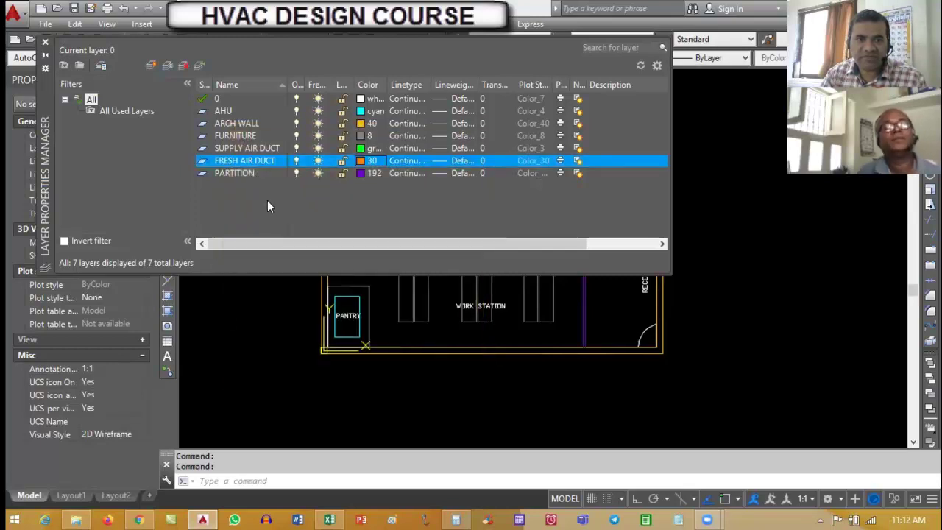
Make SUPPLY AIR DUCT the current layer
click(44, 43)
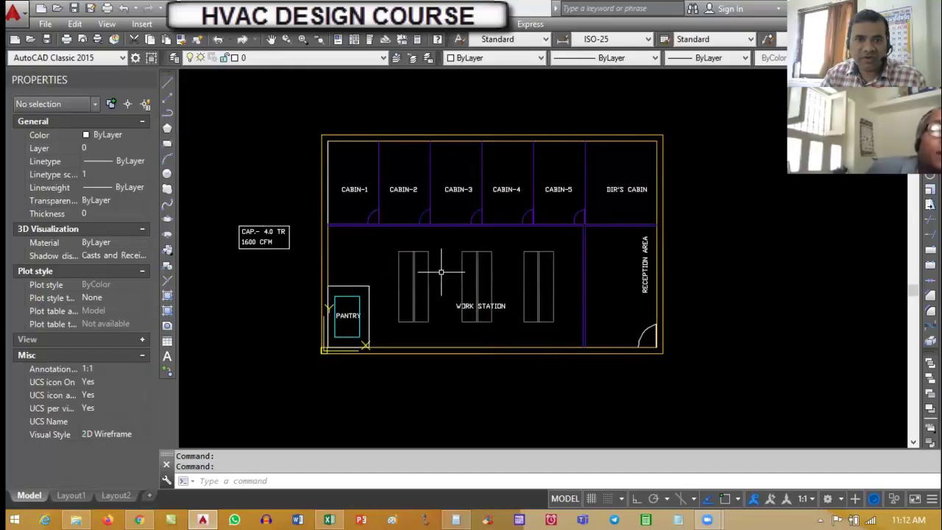
scroll(372, 292, up, 2)
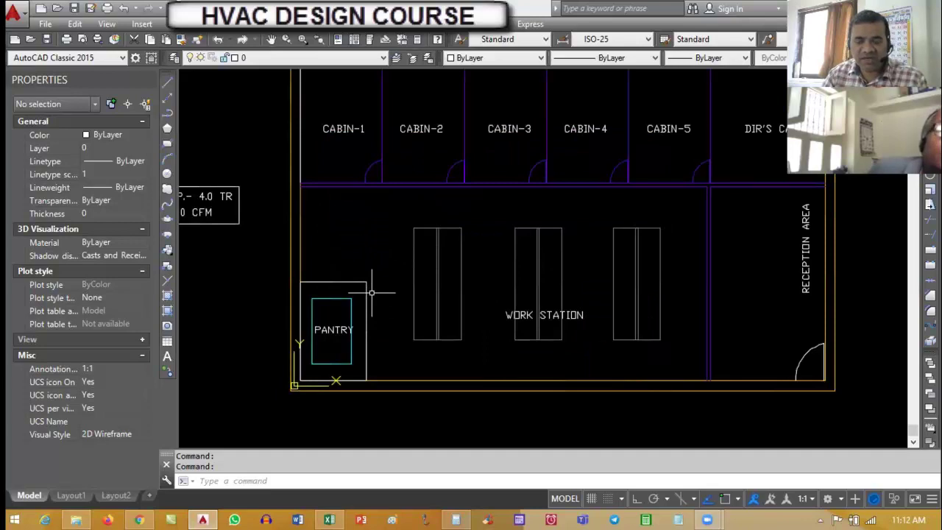
text(la)
key(Return)
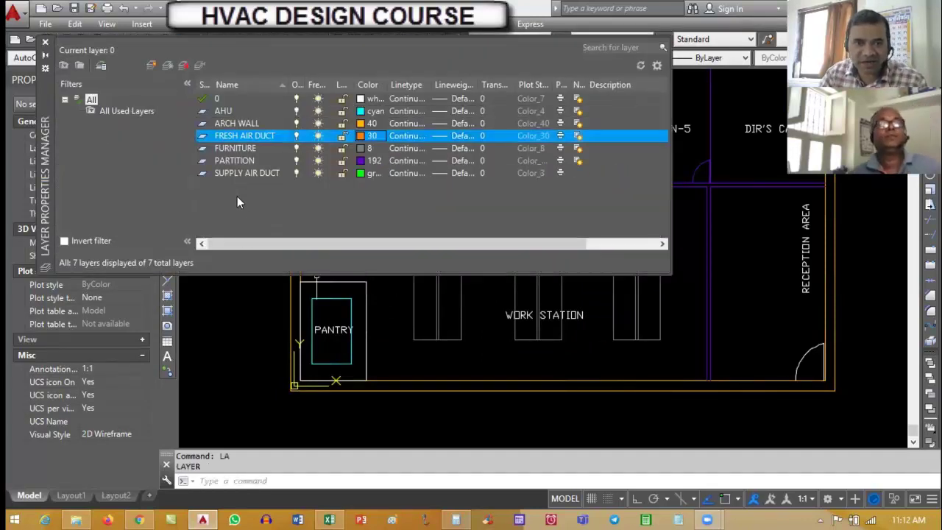
double_click(231, 170)
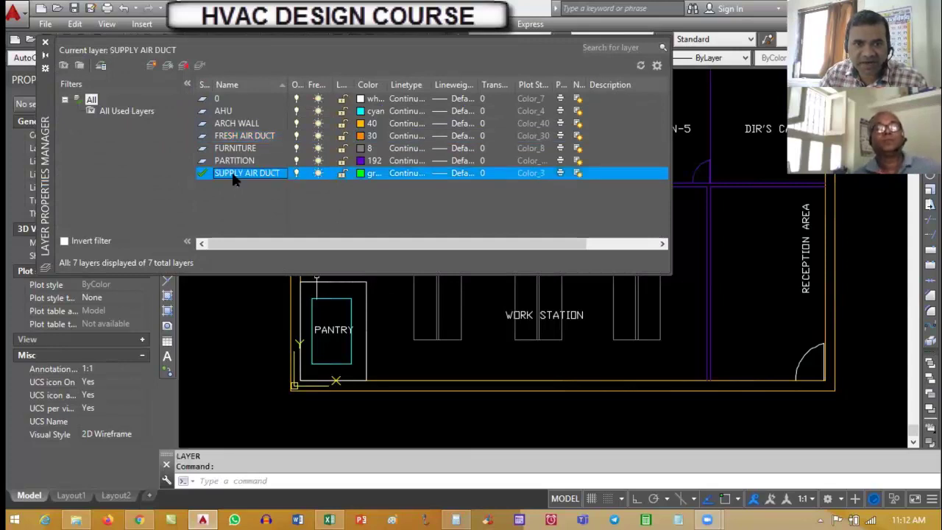
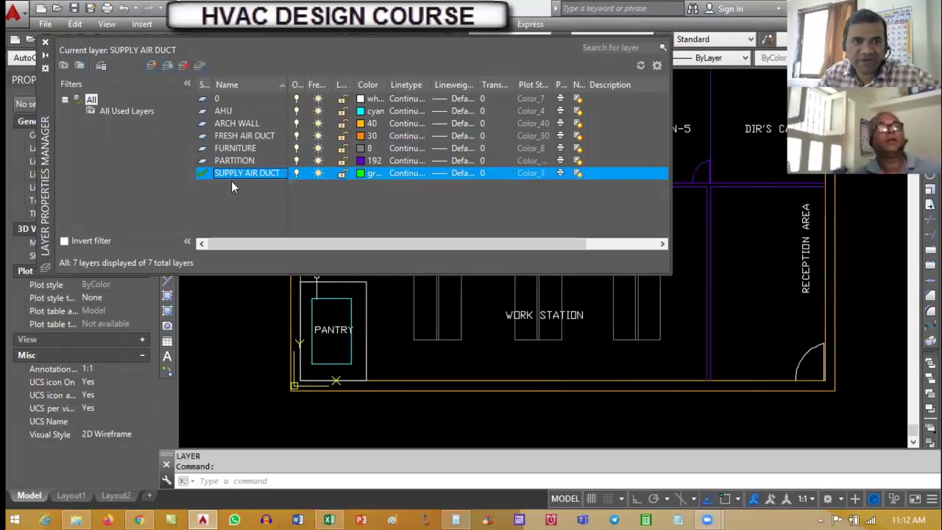
Close the Layer Properties Manager and draw a horizontal test line below the pantry
click(47, 42)
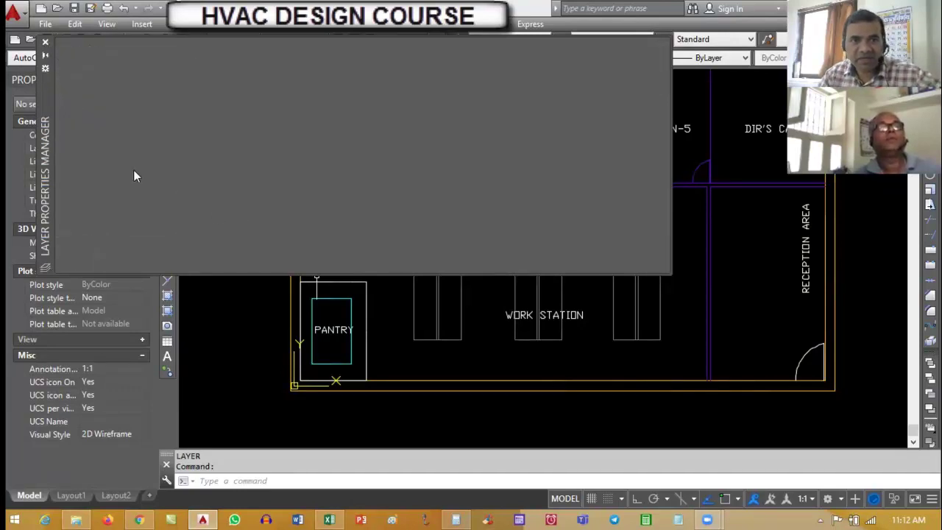
text(l)
key(Return)
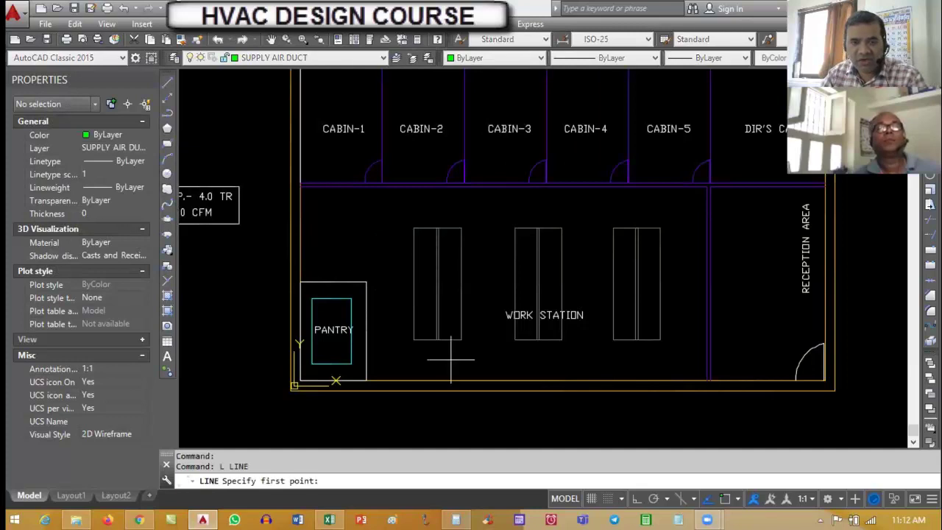
click(388, 414)
key(F8)
click(626, 414)
key(Escape)
key(Escape)
scroll(513, 346, down, 2)
scroll(512, 346, up, 4)
Erase the stray green line
text(e)
key(Return)
click(519, 379)
click(503, 313)
key(Return)
scroll(498, 340, down, 2)
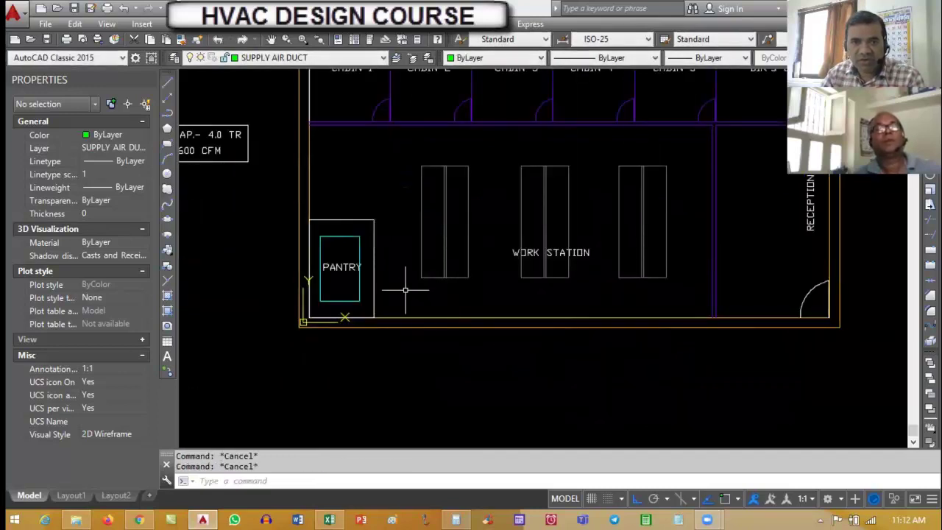
scroll(371, 276, up, 4)
Turn on object snap while starting a move of the cyan pantry rectangle, then cancel it
text(m)
key(Return)
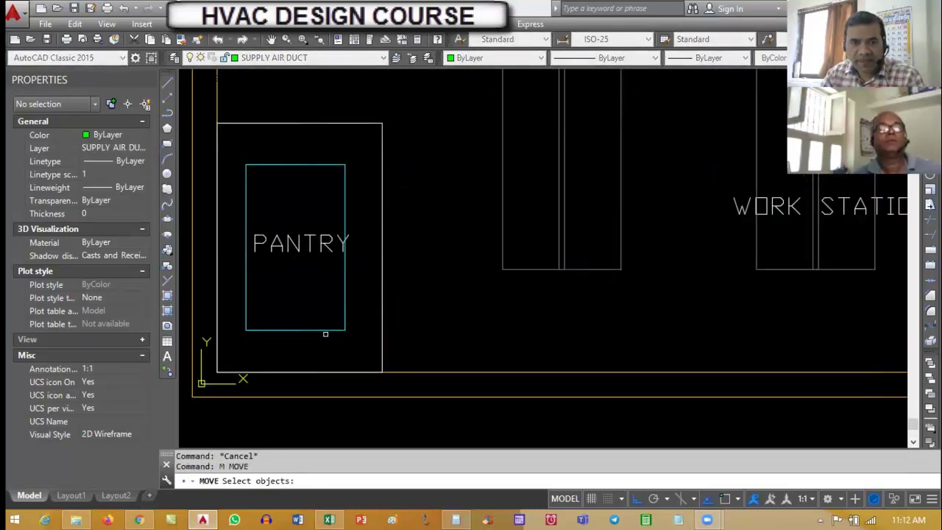
key(Escape)
text(m)
key(Return)
click(324, 329)
key(Return)
key(F3)
click(246, 329)
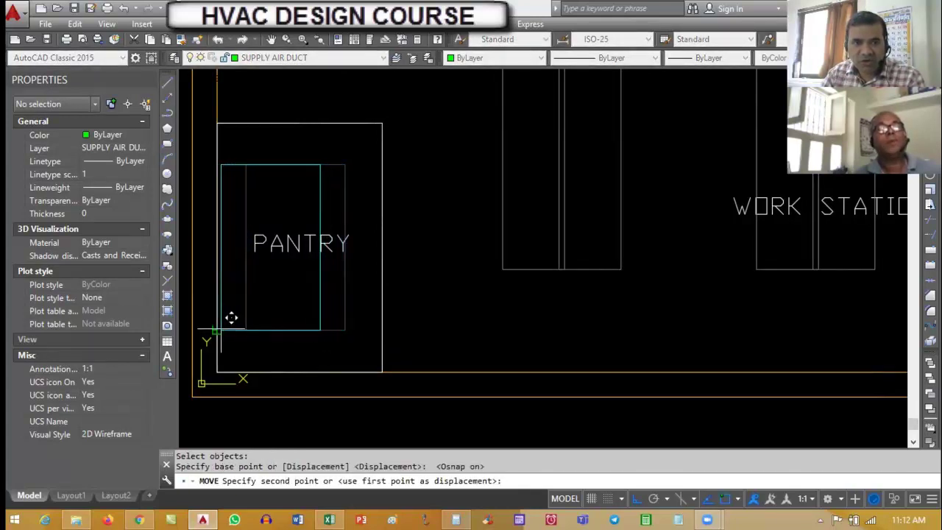
key(Escape)
key(Escape)
Move the cyan pantry rectangle 300 units to the right
text(m)
key(Return)
click(317, 320)
key(Return)
click(398, 315)
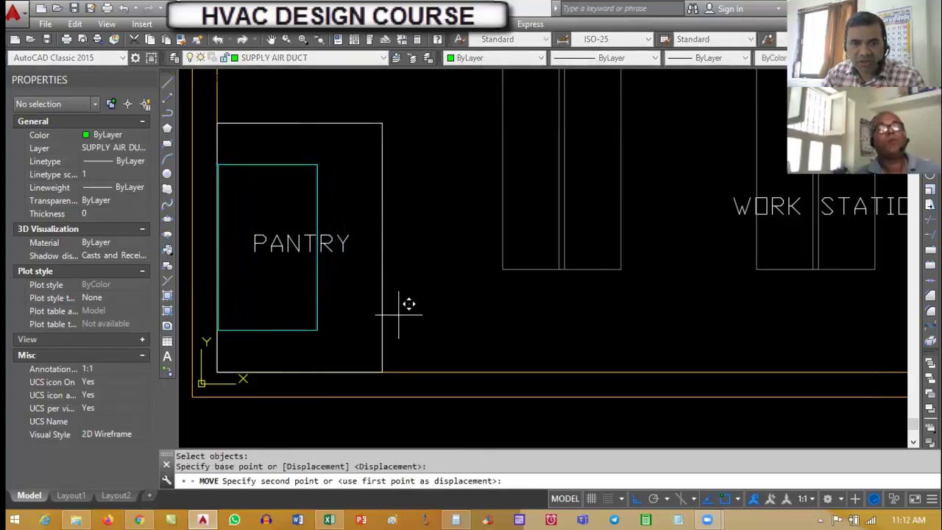
key(Return)
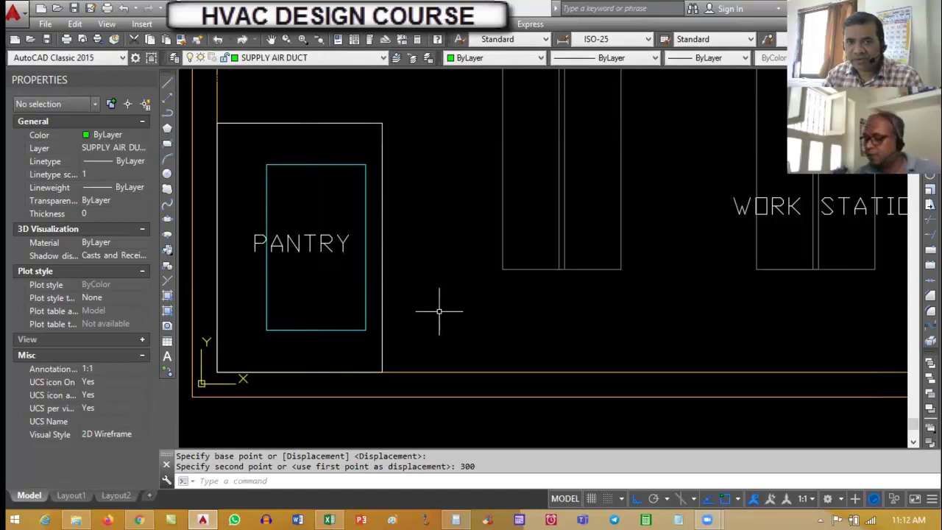
scroll(570, 281, down, 3)
scroll(391, 310, up, 3)
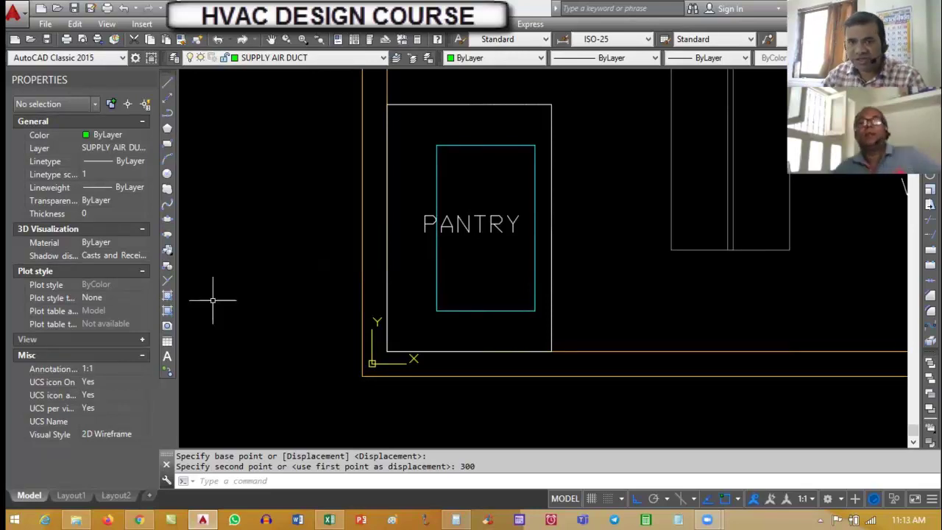
Drop the cyan rectangle down onto the pantry's bottom wall
text(m)
key(Return)
click(505, 289)
click(501, 317)
key(Return)
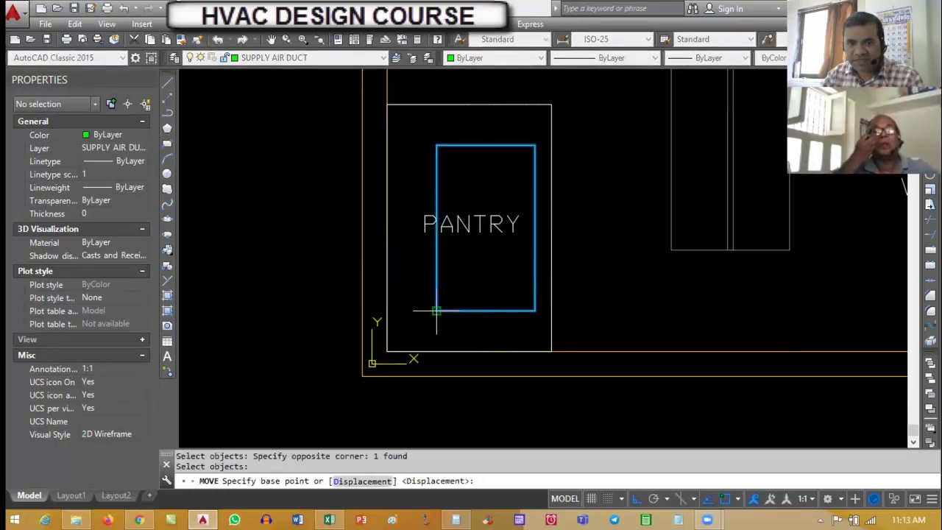
click(436, 310)
click(436, 351)
key(Escape)
key(Escape)
Raise the cyan rectangle 250 units above the bottom wall
text(m)
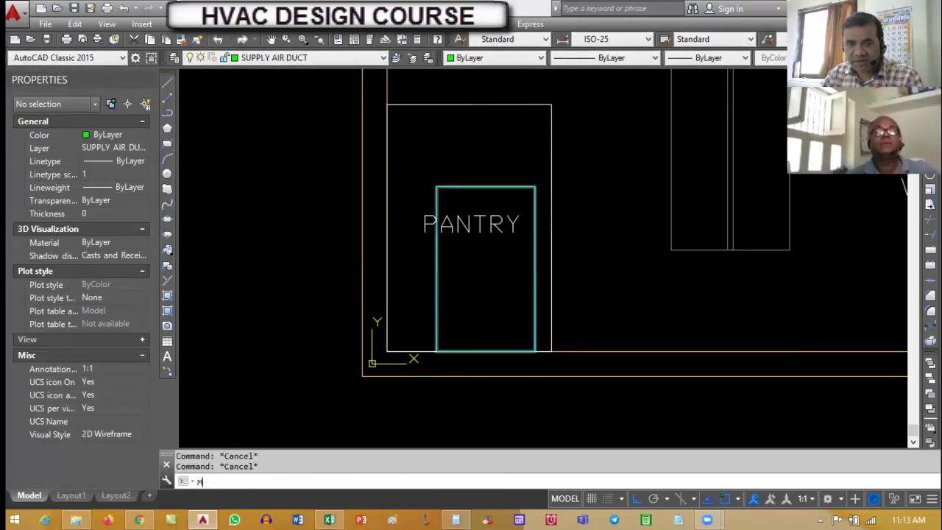
key(Return)
click(535, 298)
key(Return)
click(607, 301)
text(250)
key(Return)
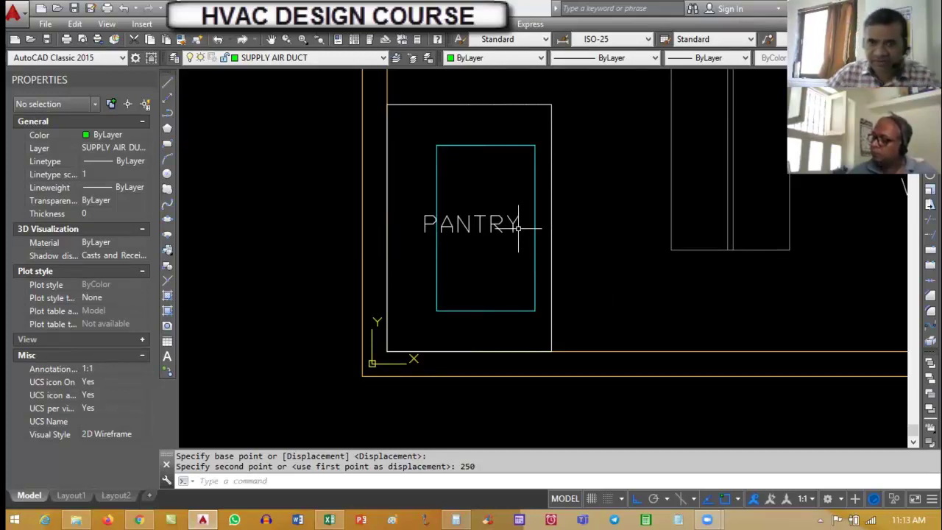
Match the pantry walls to the purple partition style with MATCHPROP
scroll(471, 309, down, 2)
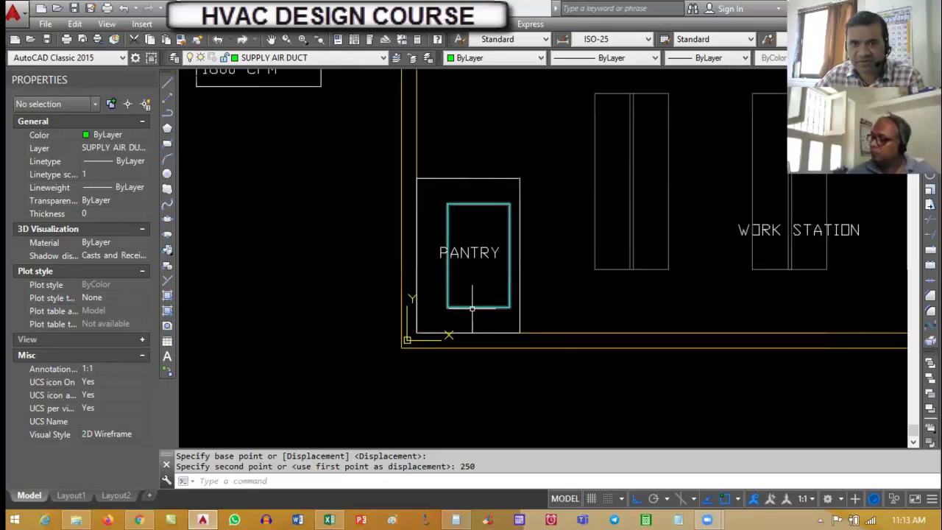
click(508, 177)
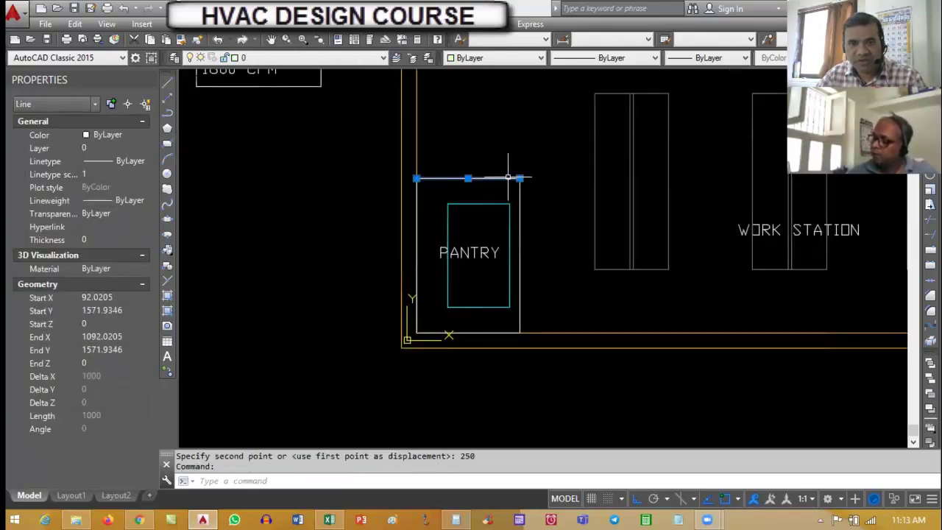
key(Escape)
key(Escape)
text(MA)
key(Return)
scroll(554, 170, down, 2)
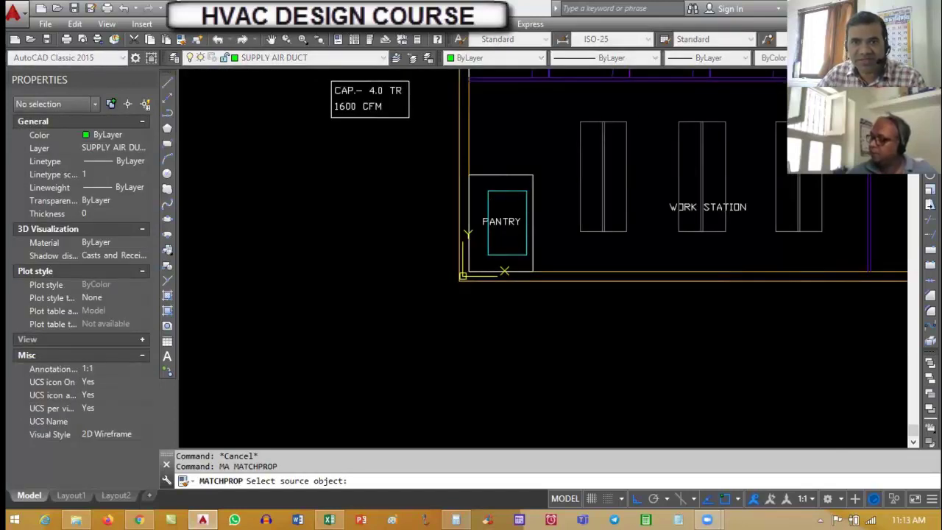
click(569, 78)
scroll(530, 214, up, 5)
scroll(557, 205, down, 2)
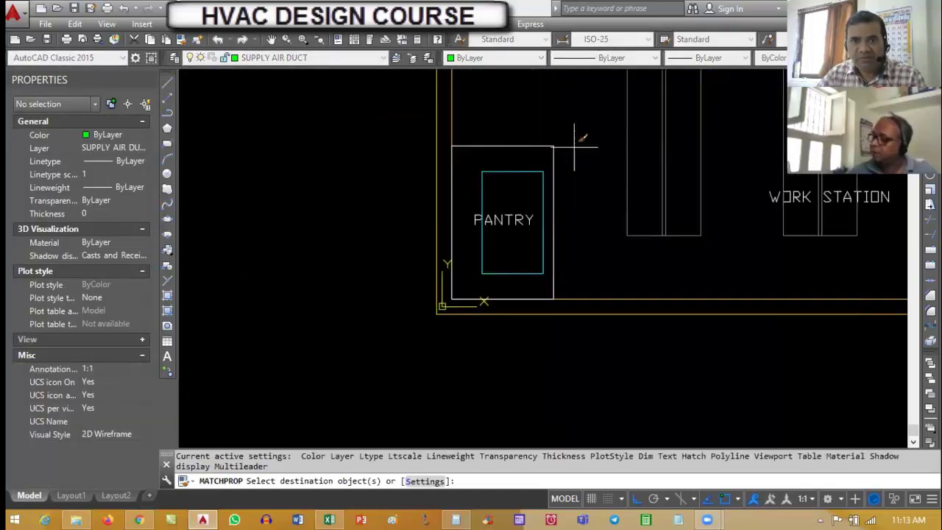
click(576, 143)
key(Escape)
key(Escape)
Offset the pantry's top and right walls 75 units outward
text(O)
key(Return)
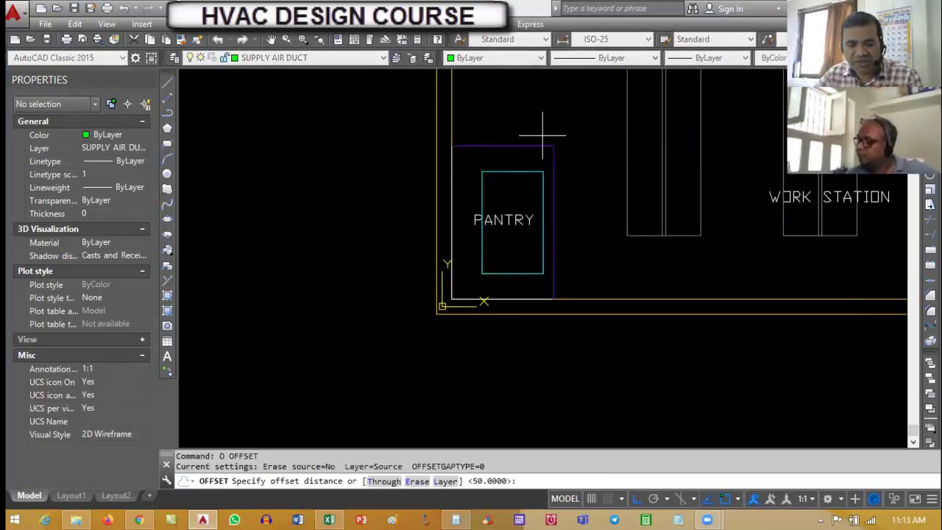
text(7)
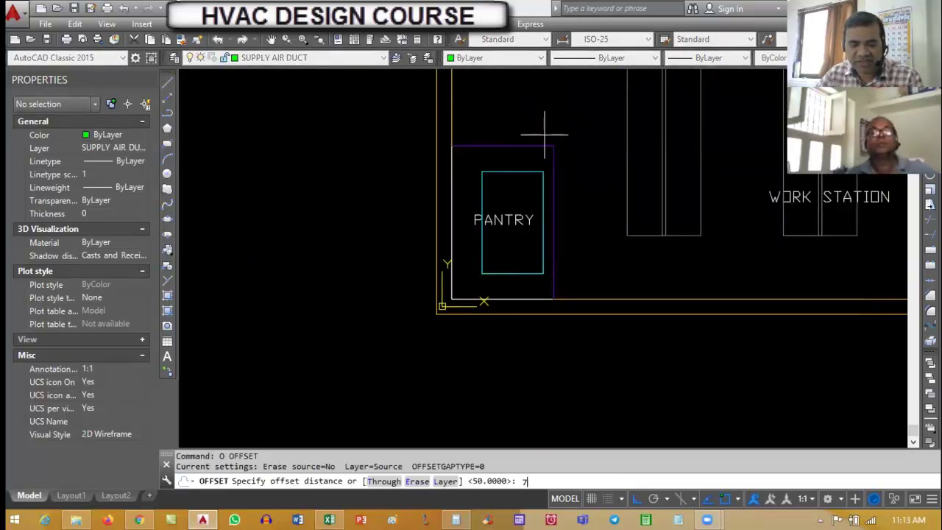
text(5)
key(Return)
scroll(533, 145, up, 2)
click(531, 142)
click(565, 159)
click(578, 150)
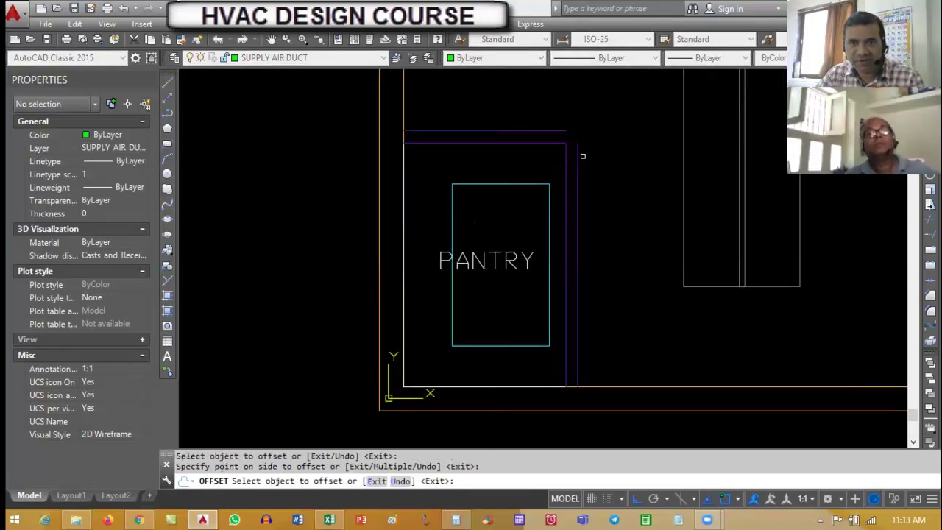
key(Escape)
key(Escape)
Fillet the two new offset lines into a clean corner
text(F)
key(Return)
click(564, 132)
click(574, 141)
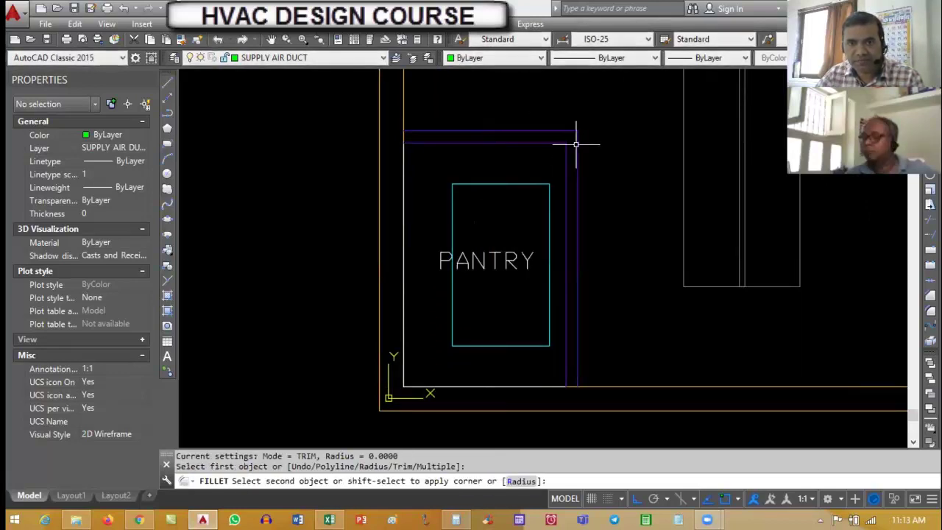
key(Escape)
key(Escape)
scroll(503, 275, down, 2)
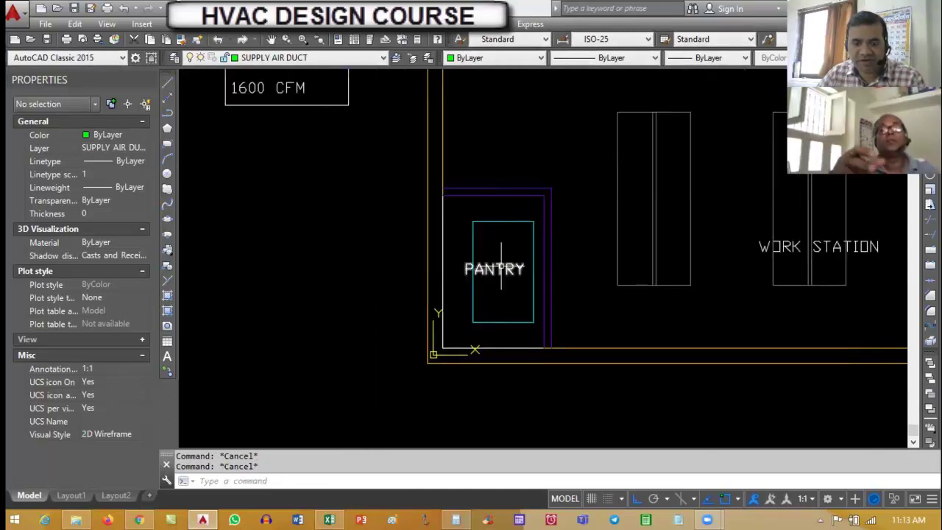
Move the PANTRY label up above the cyan box
text(M)
key(Return)
click(505, 276)
key(Return)
click(570, 240)
click(570, 170)
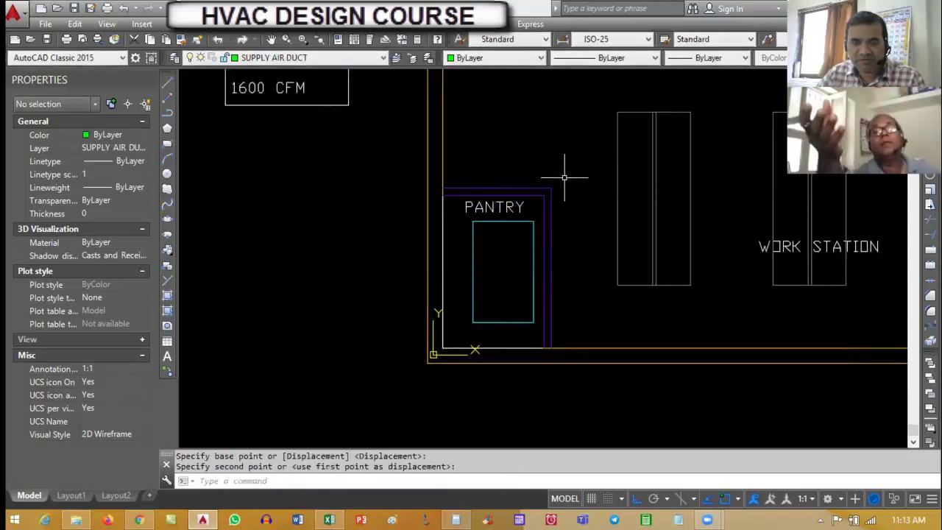
key(Escape)
key(Escape)
scroll(504, 246, up, 3)
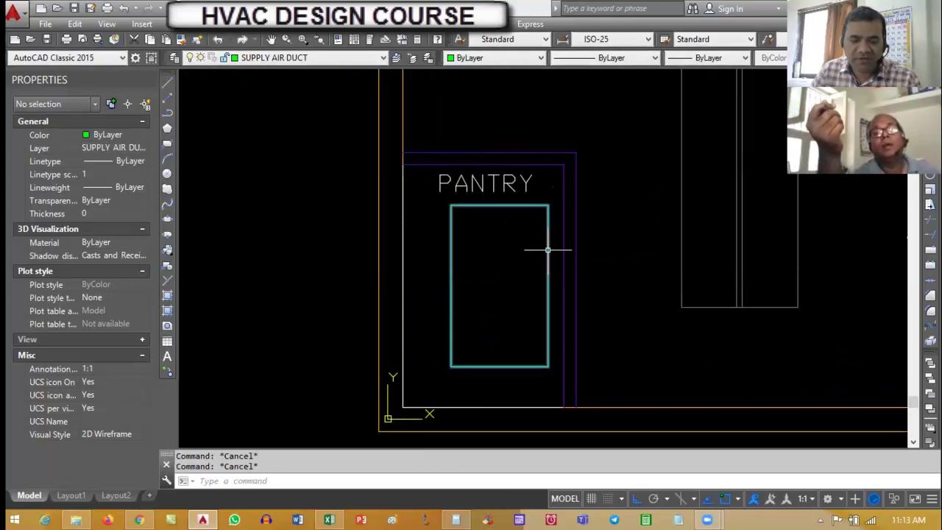
Measure the 100-unit gap between the outer and inner wall lines
text(di)
key(Return)
click(564, 205)
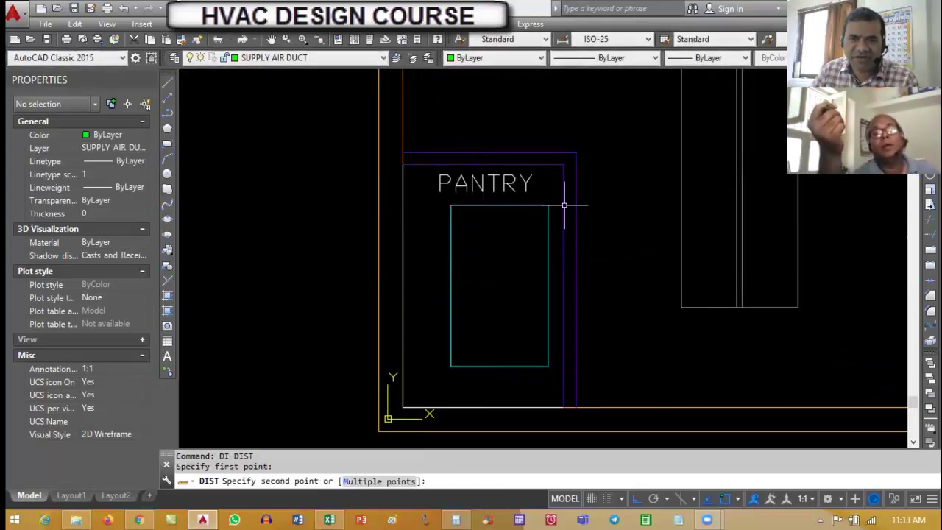
click(563, 205)
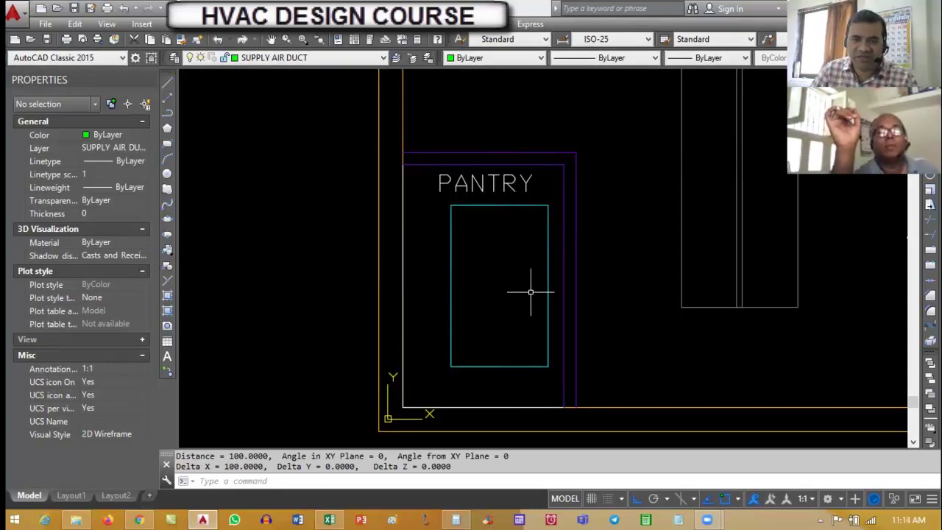
key(Escape)
key(Escape)
Copy the PANTRY label into the cyan box
text(co)
key(Return)
click(496, 220)
click(487, 185)
key(Return)
click(501, 204)
click(507, 259)
key(Escape)
Rotate the copied PANTRY label 90 degrees
text(ro)
key(Return)
click(507, 258)
key(Return)
click(440, 265)
text(9)
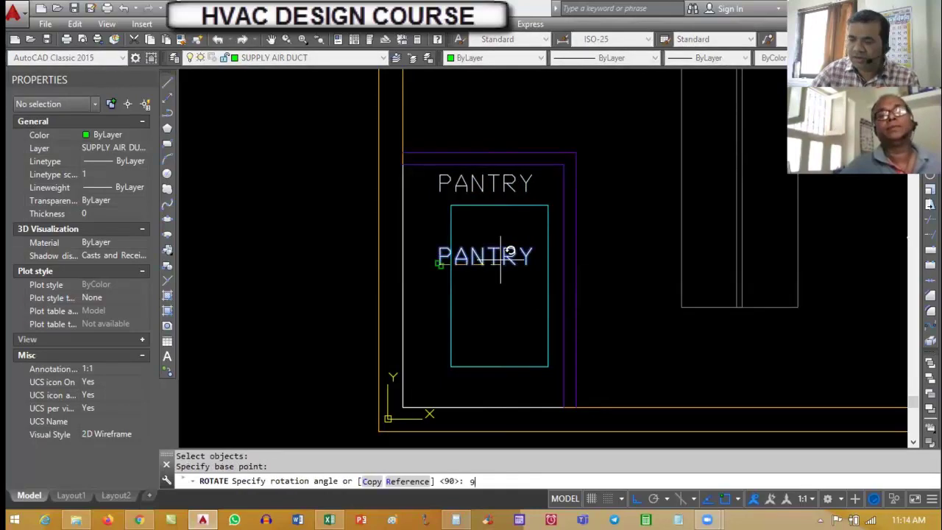
text(0)
key(Return)
key(Escape)
key(Escape)
Move the vertical PANTRY label to the centre of the cyan box
text(m)
key(Return)
key(Return)
click(489, 280)
key(F8)
click(593, 321)
key(Escape)
key(Escape)
text(ed)
Rewrite the vertical label inside the AHU box to read 'AHU'
key(Return)
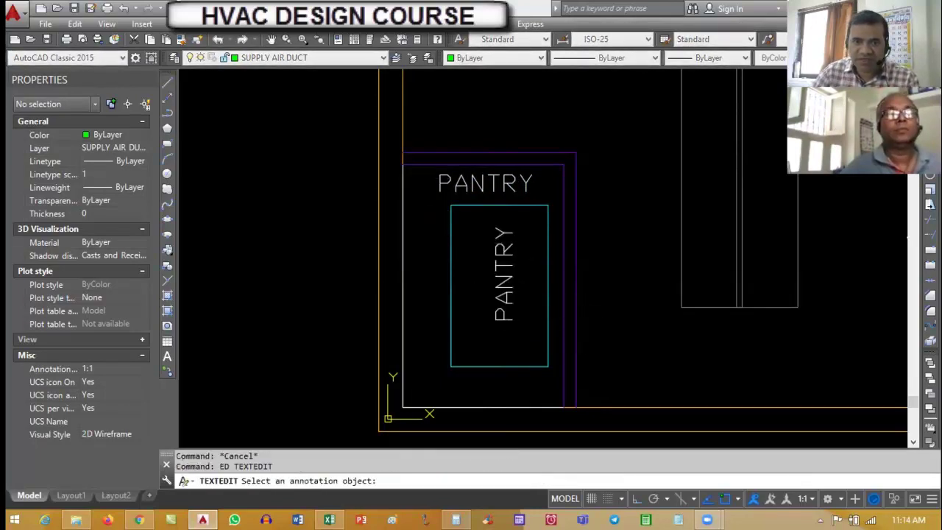
click(500, 286)
text(AHU)
Try repositioning the AHU label with MOVE, cancelling both attempts
key(Return)
key(Escape)
key(Escape)
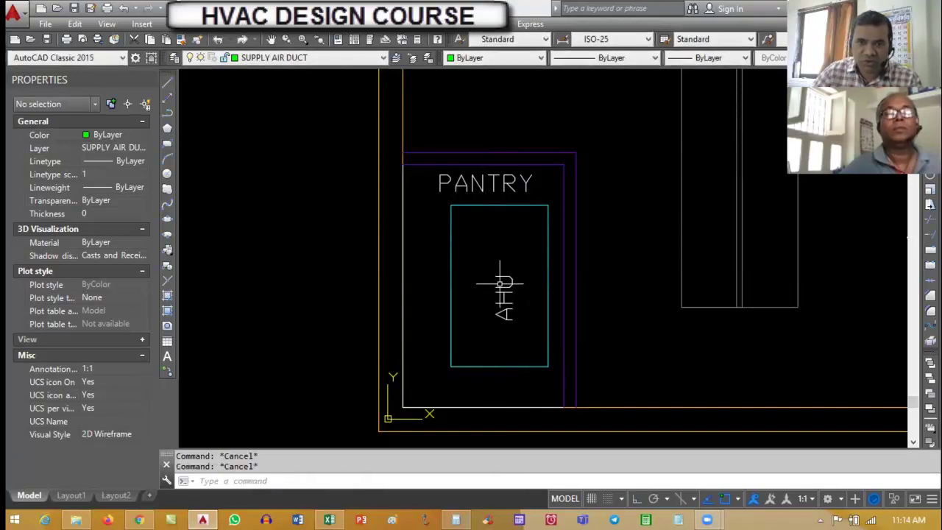
text(m)
key(Return)
click(500, 286)
key(Return)
click(530, 296)
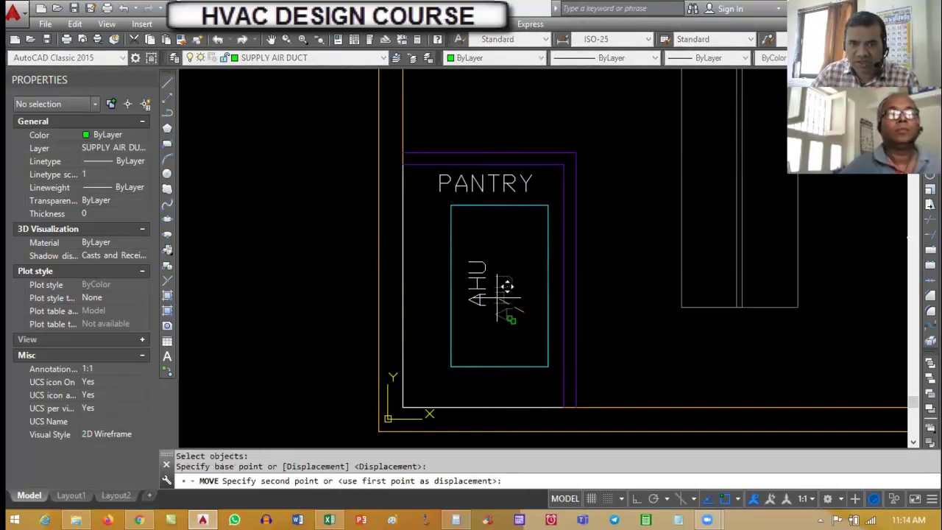
key(Escape)
key(Escape)
text(m)
Copy the AHU label horizontally to its right with ortho on
key(Return)
click(489, 295)
key(Return)
scroll(508, 324, up, 3)
click(526, 311)
key(Escape)
key(Escape)
text(co)
Edit the copied label to read '4.0 TR'
key(Return)
click(426, 261)
key(Return)
click(463, 316)
key(F8)
click(541, 324)
key(Escape)
key(Escape)
text(ed)
key(Return)
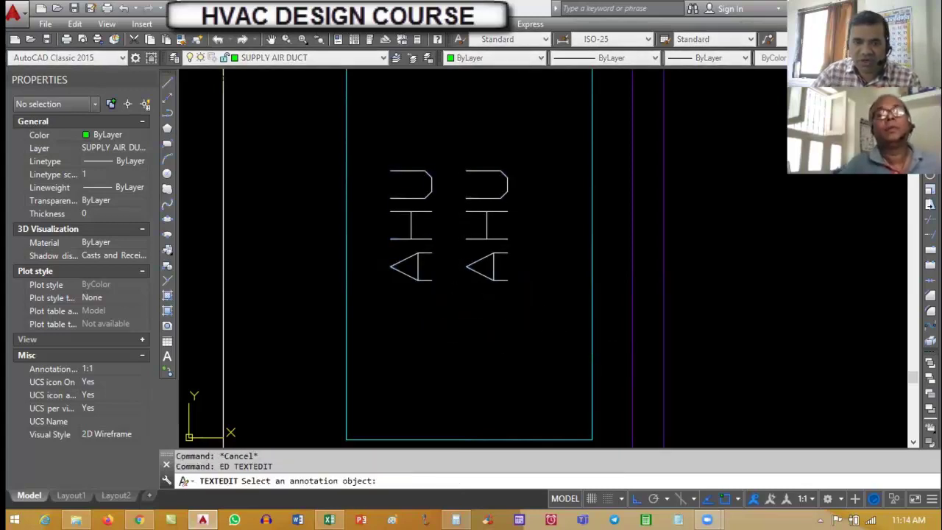
click(492, 276)
text(4.0 TR)
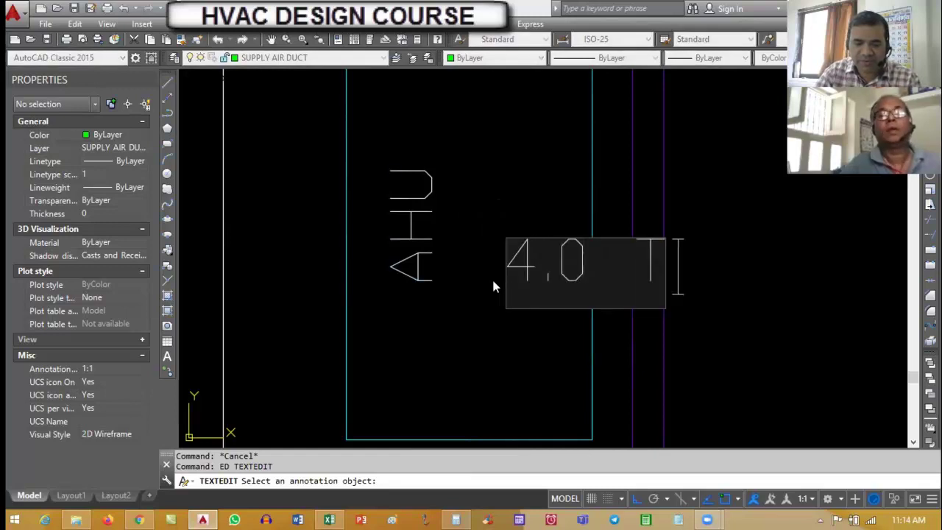
key(Return)
key(Return)
key(Escape)
key(Escape)
Move the 4.0 TR label down beside the AHU label
text(m)
key(Return)
click(523, 290)
click(471, 250)
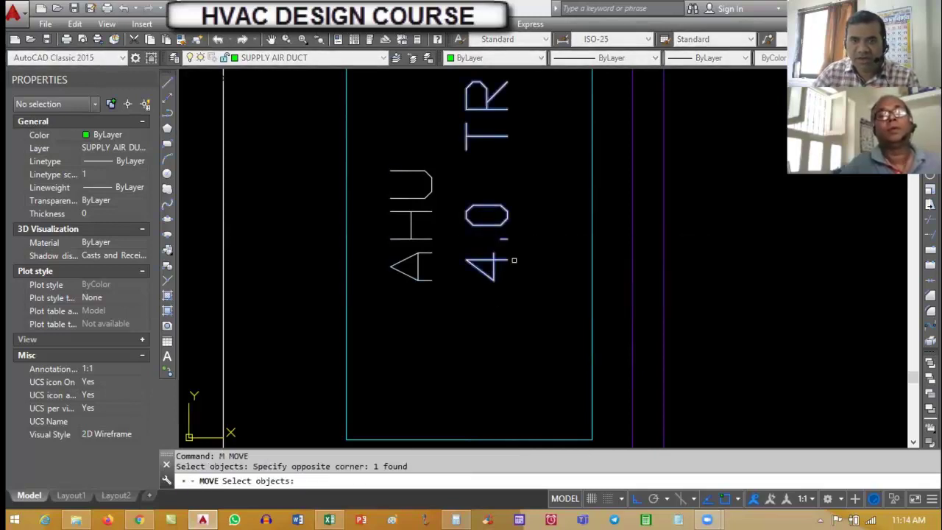
key(Return)
click(519, 259)
click(518, 320)
key(Escape)
key(Escape)
Shift the AHU and 4.0 TR labels together slightly to the left
text(m)
key(Return)
click(511, 348)
click(428, 270)
key(Return)
click(515, 205)
click(479, 208)
key(Escape)
key(Escape)
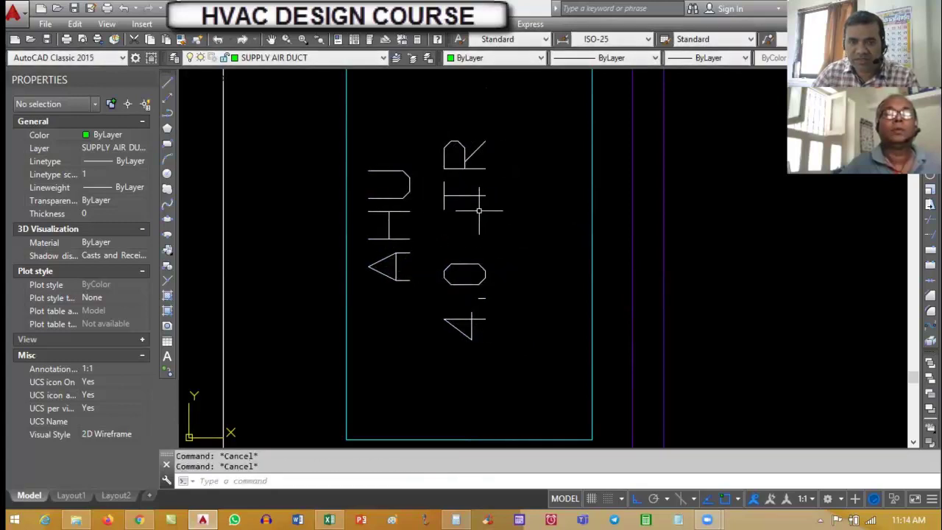
Set the 4.0 TR text height to 80 in Properties
click(479, 210)
click(103, 350)
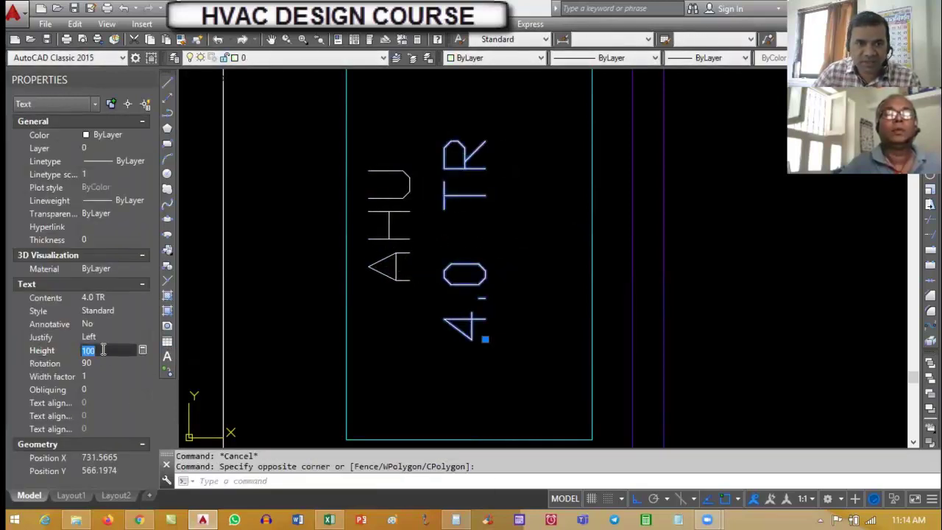
text(80)
key(Return)
key(Escape)
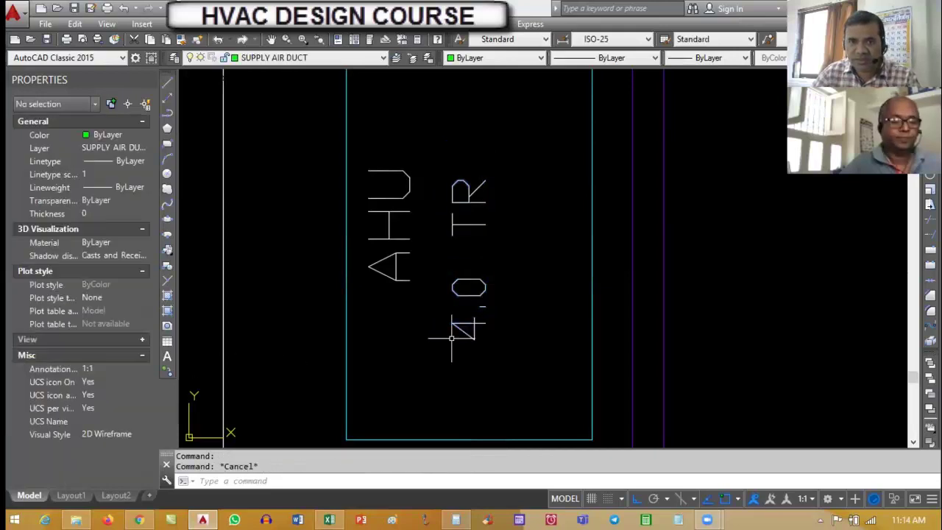
text(m)
key(Return)
click(469, 287)
key(Return)
click(507, 344)
key(Escape)
key(Escape)
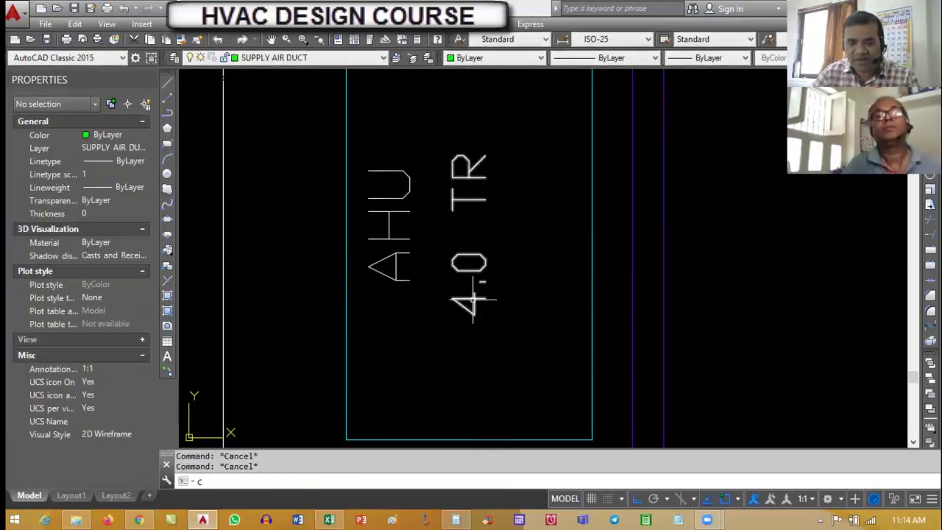
Copy the 4.0 TR text to the right of itself
text(co)
key(Return)
click(466, 295)
click(442, 361)
key(Return)
click(467, 349)
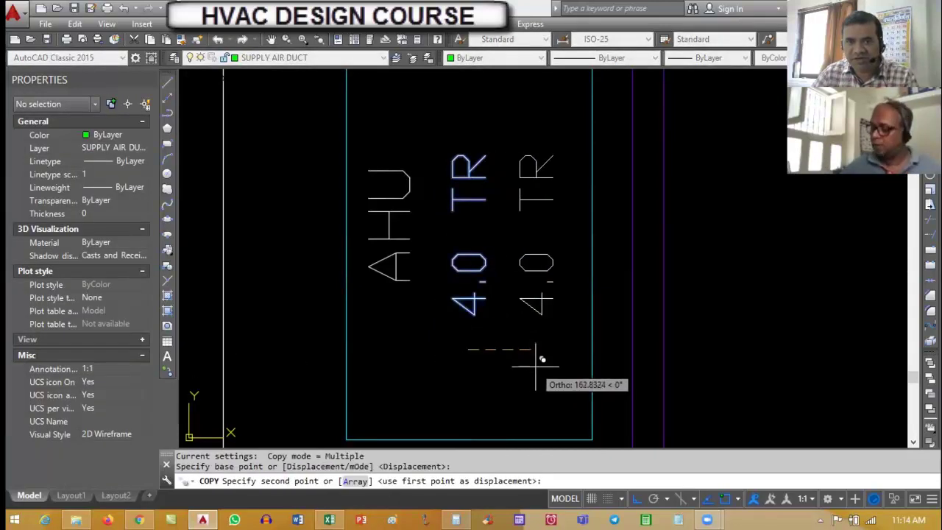
click(536, 367)
key(Escape)
Edit the new copy to read '1600 CFM'
text(ed)
key(Return)
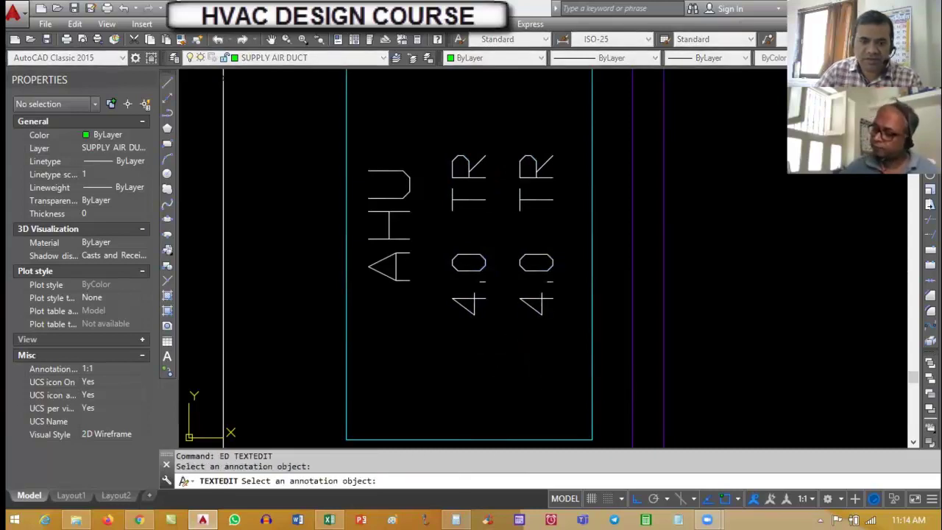
click(534, 314)
text(1600 CFM)
key(Return)
key(Escape)
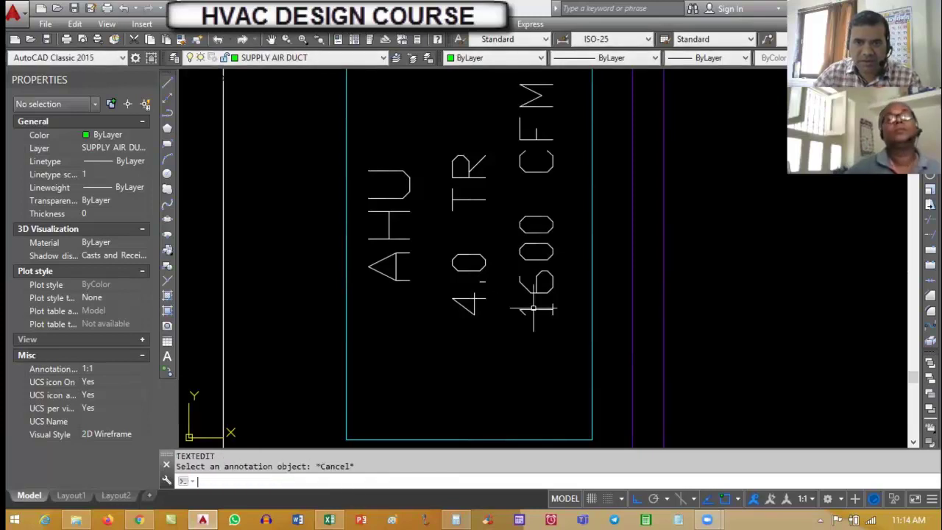
key(Escape)
scroll(496, 354, up, 4)
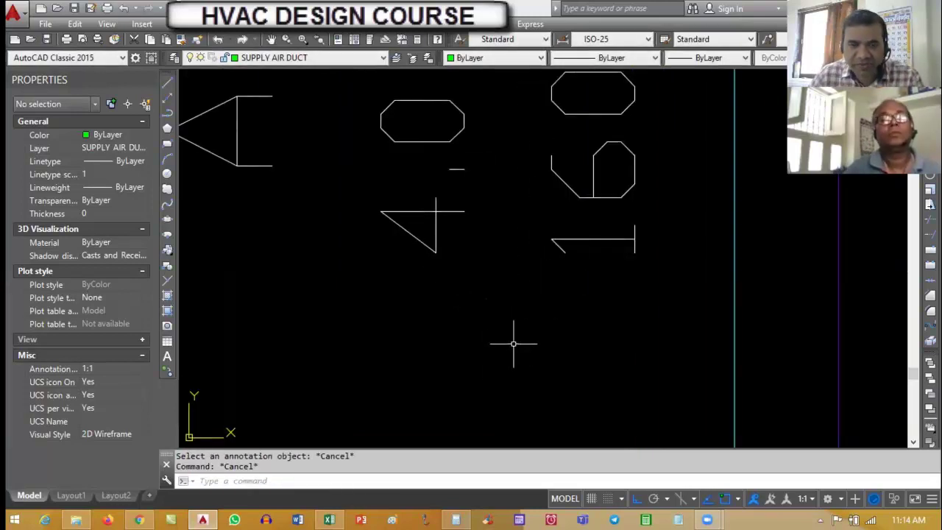
text(OP)
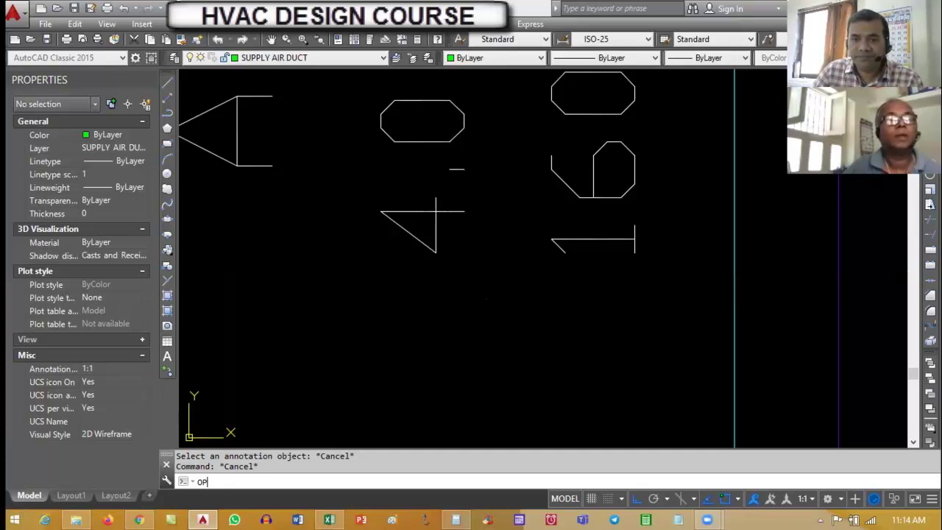
Enlarge the pickbox, AutoSnap marker and aperture sliders in Options, then apply and accept
key(Return)
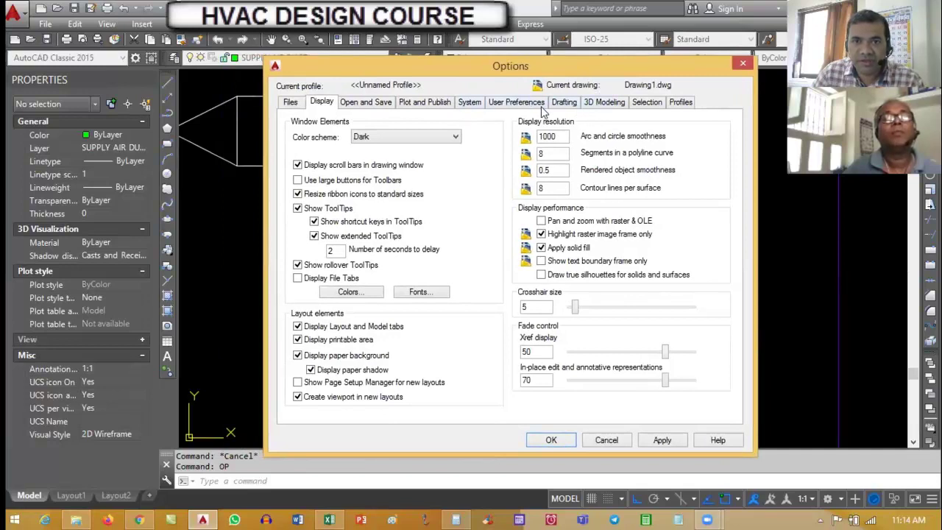
click(644, 103)
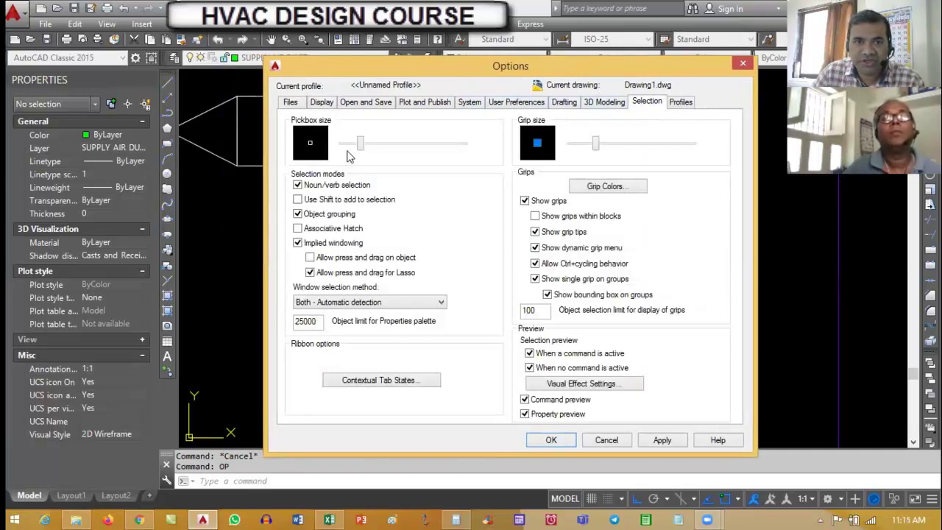
drag(361, 145, 384, 144)
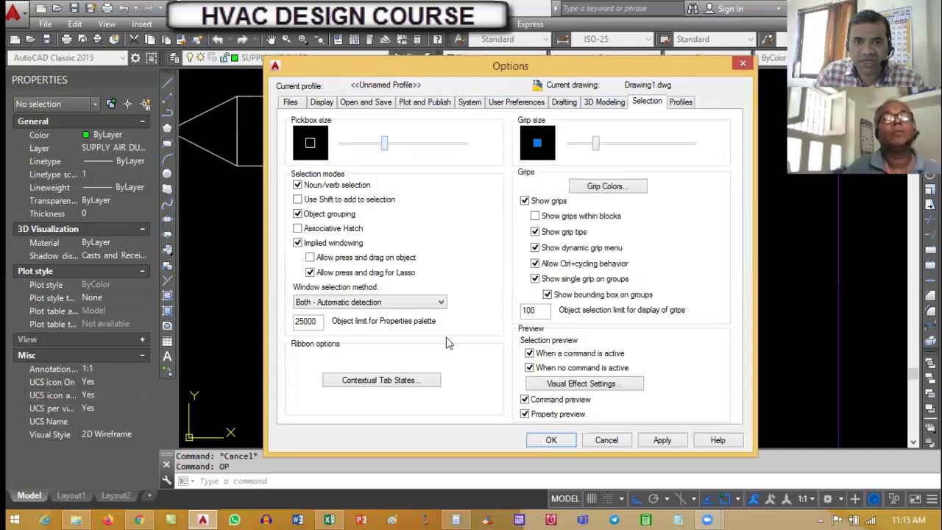
click(573, 103)
drag(369, 276, 381, 276)
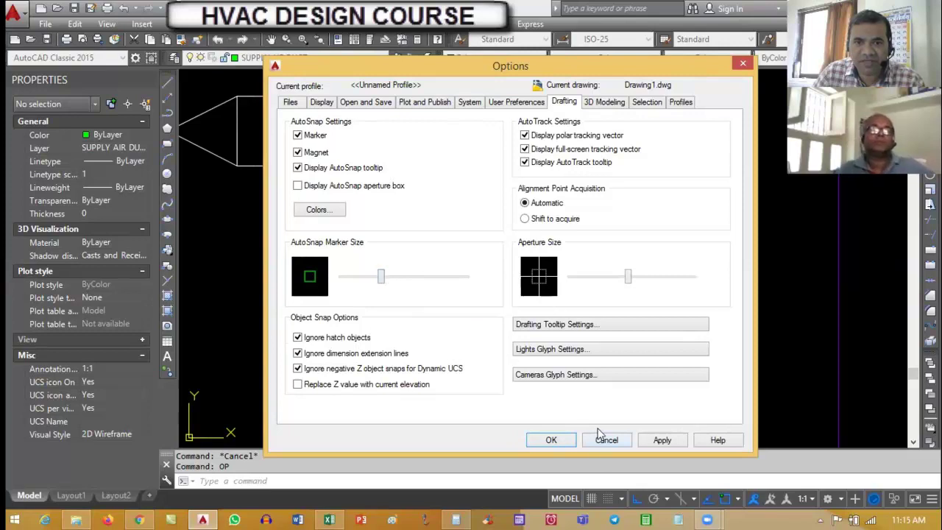
drag(626, 277, 634, 277)
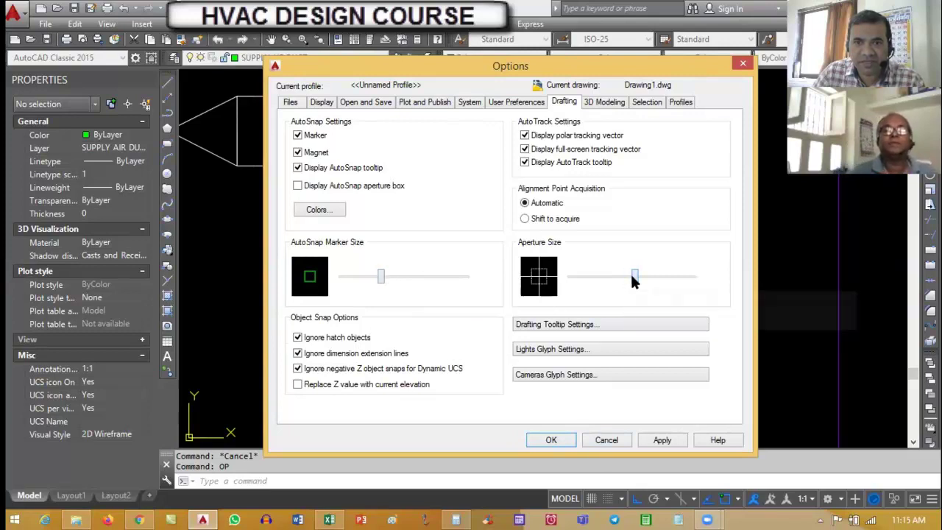
click(662, 439)
click(551, 439)
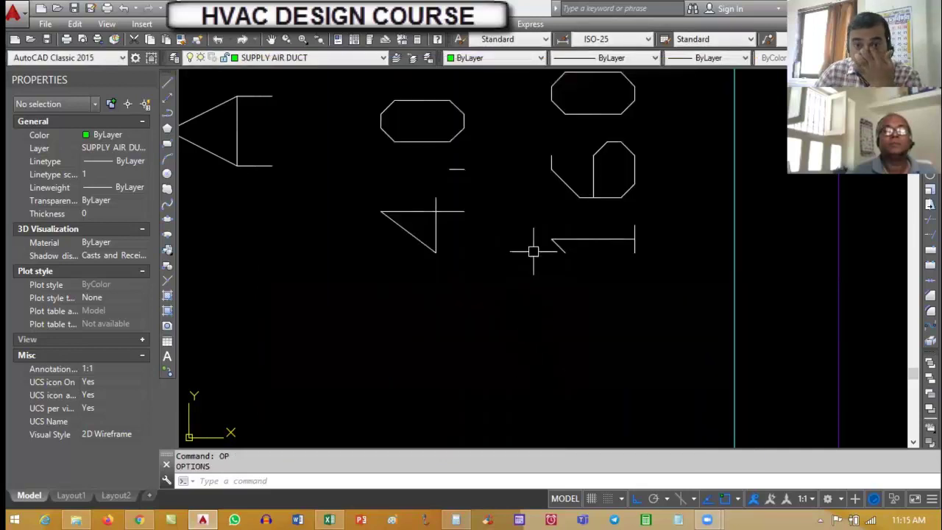
scroll(602, 233, up, 4)
text(E)
key(Return)
click(600, 257)
key(Escape)
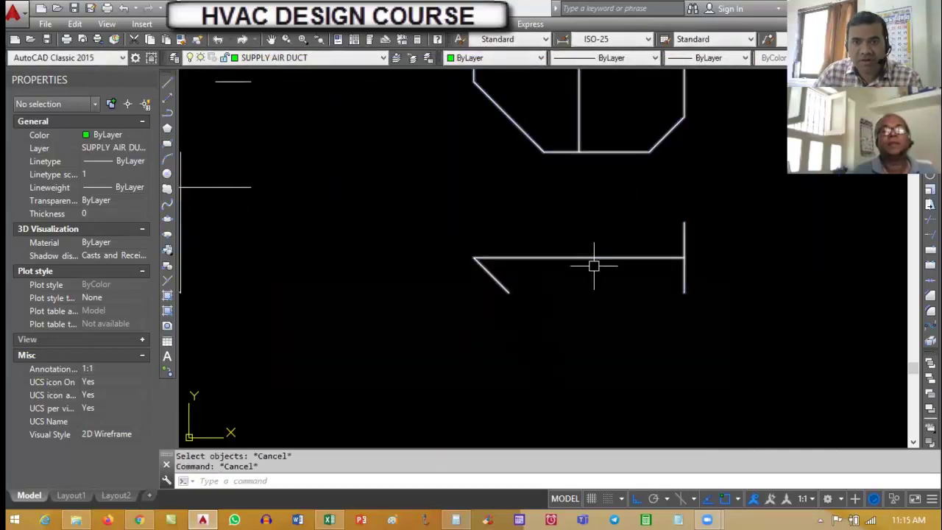
scroll(593, 260, down, 3)
scroll(557, 294, down, 2)
key(Escape)
text(E)
key(Escape)
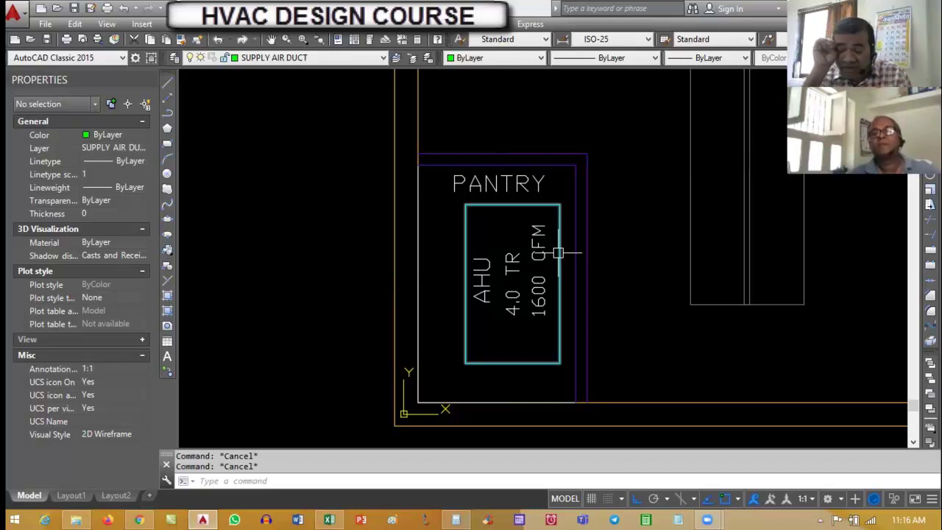
scroll(558, 253, down, 5)
mouse_move(545, 264)
middle_down()
mouse_move(484, 301)
mouse_move(404, 321)
middle_up()
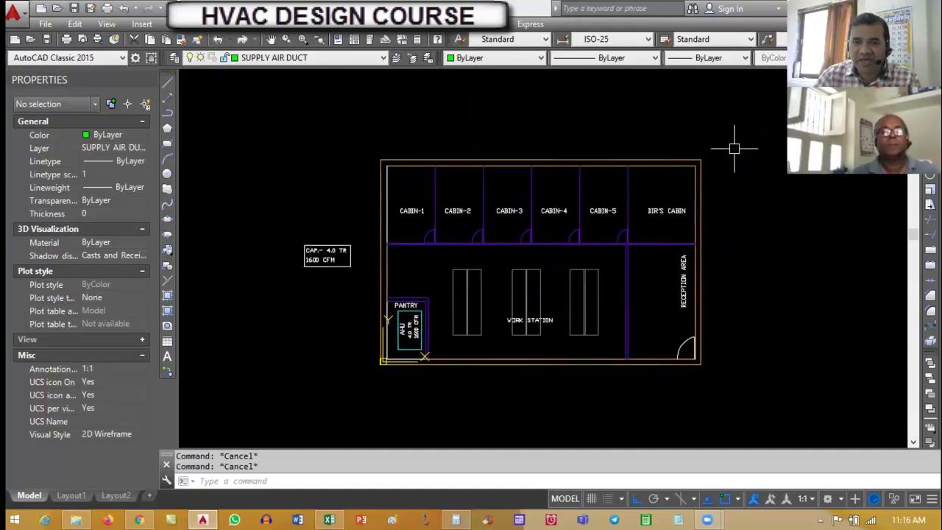
scroll(346, 189, up, 2)
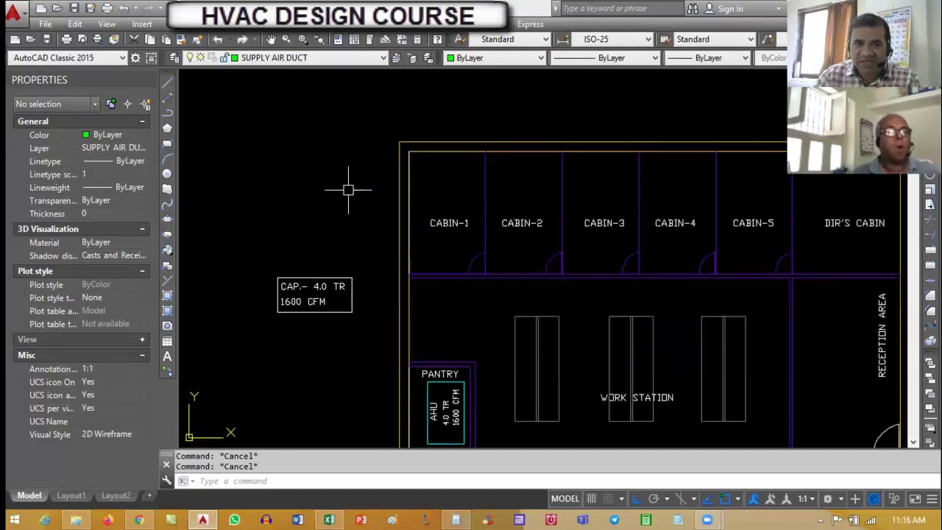
Draw a small rectangle just outside the pantry's left wall
text(rec)
key(Return)
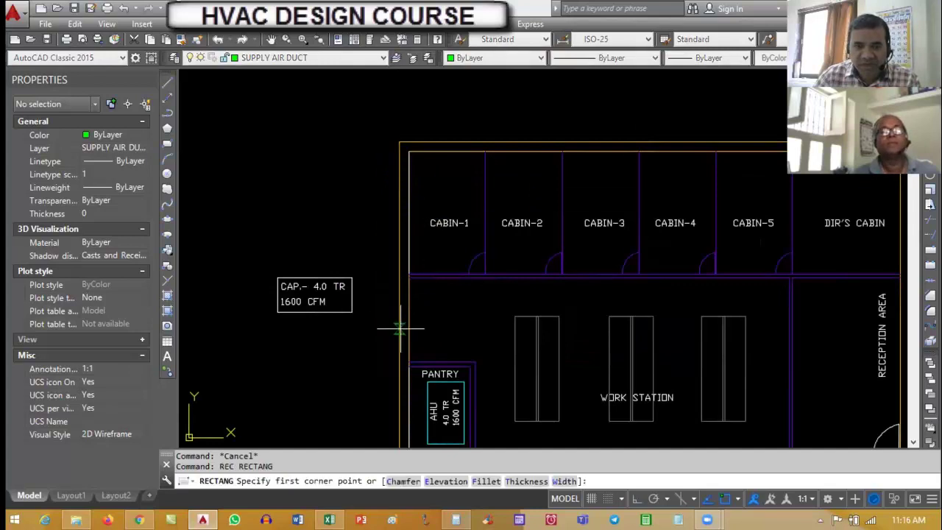
scroll(388, 290, up, 2)
scroll(361, 151, down, 2)
scroll(361, 151, up, 3)
scroll(389, 144, down, 1)
scroll(389, 144, down, 2)
scroll(378, 269, up, 3)
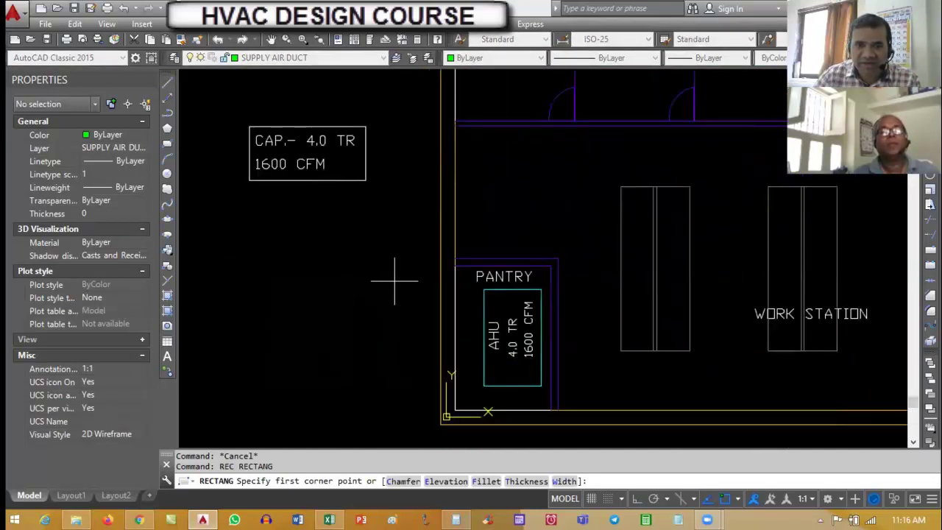
click(388, 287)
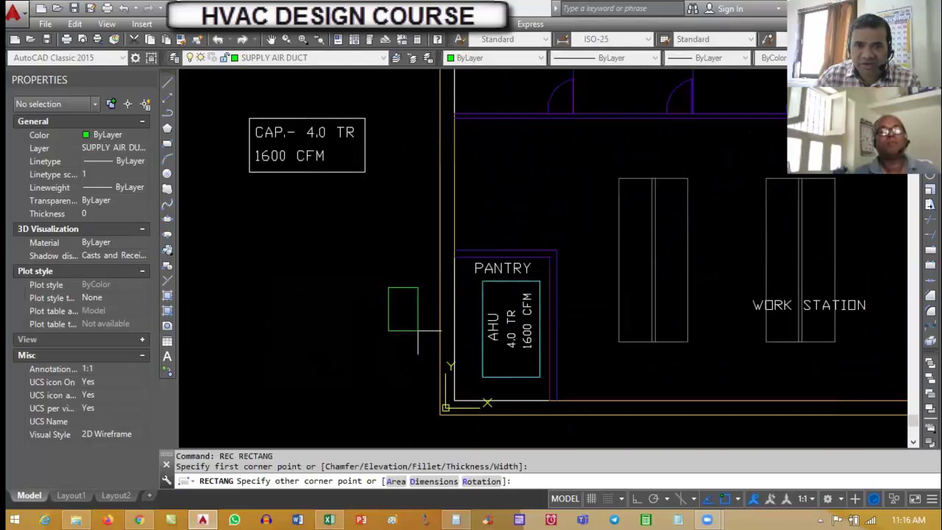
click(425, 358)
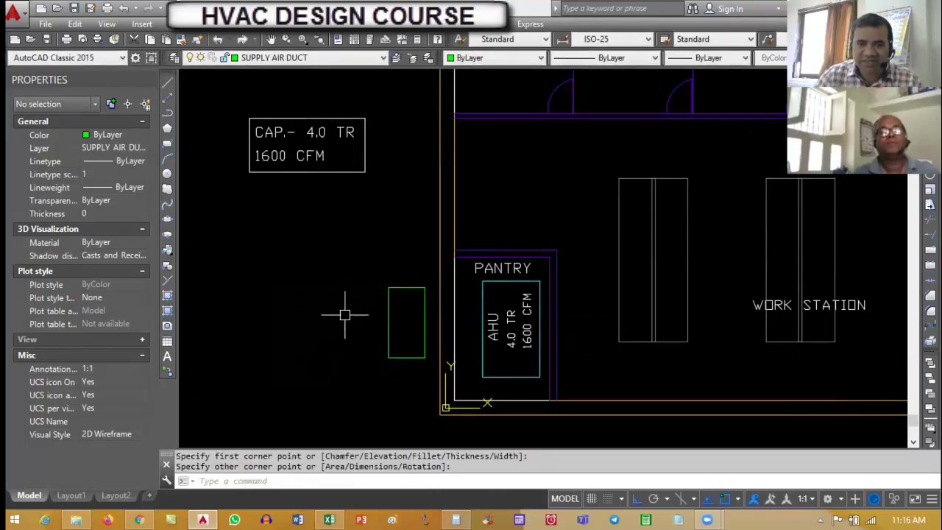
Run a polyline duct from the AHU's bottom midpoint left, then up to the rectangle
text(pl)
key(Return)
scroll(478, 397, up, 2)
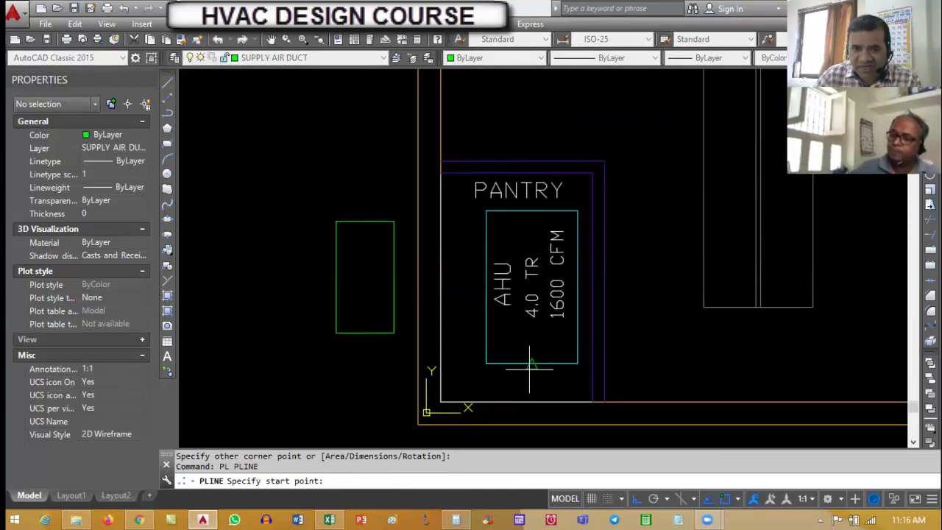
click(530, 366)
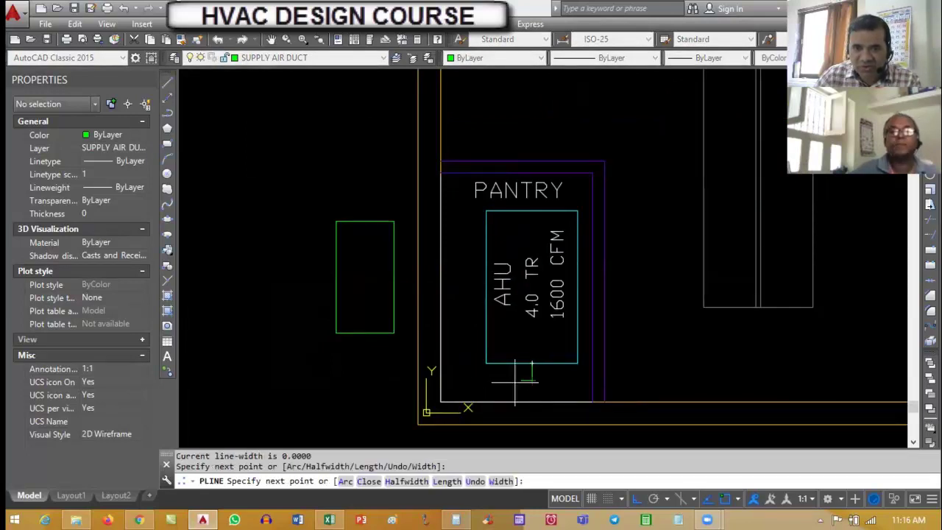
click(370, 381)
click(364, 332)
key(Escape)
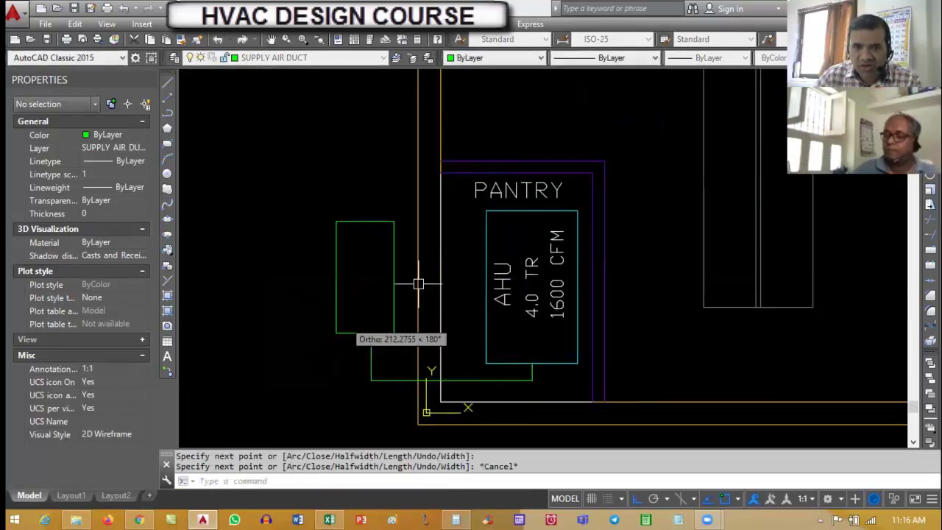
key(Escape)
scroll(418, 284, down, 5)
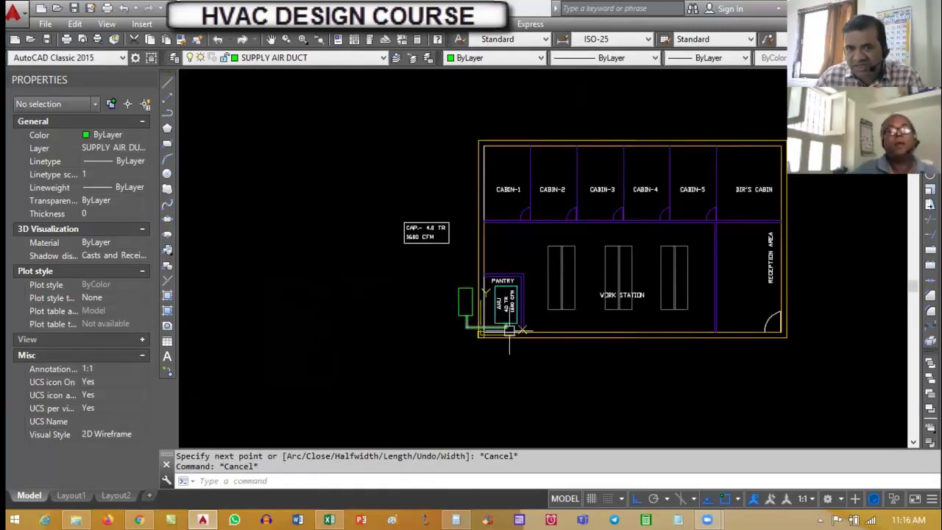
scroll(525, 306, up, 4)
Draw a narrow rectangle against the AHU box's right side
text(rec)
key(Return)
scroll(525, 306, up, 4)
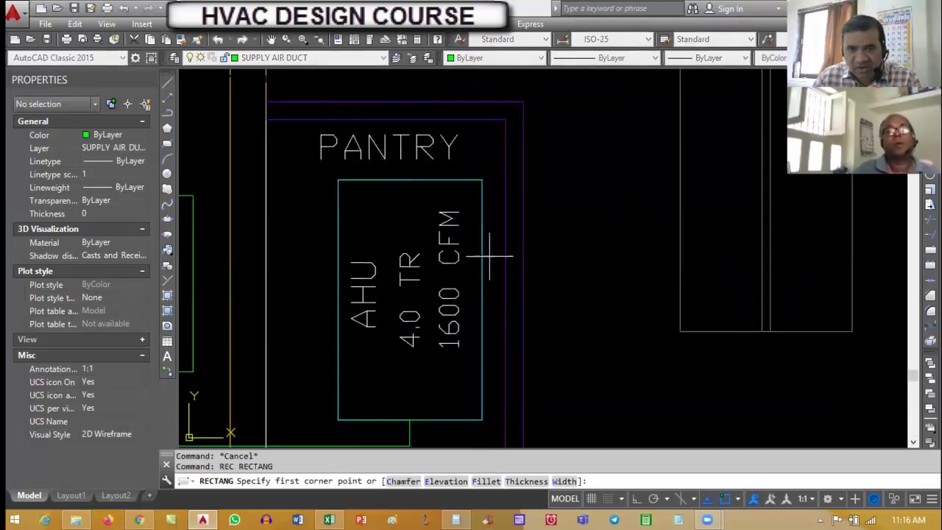
click(482, 222)
scroll(494, 302, up, 2)
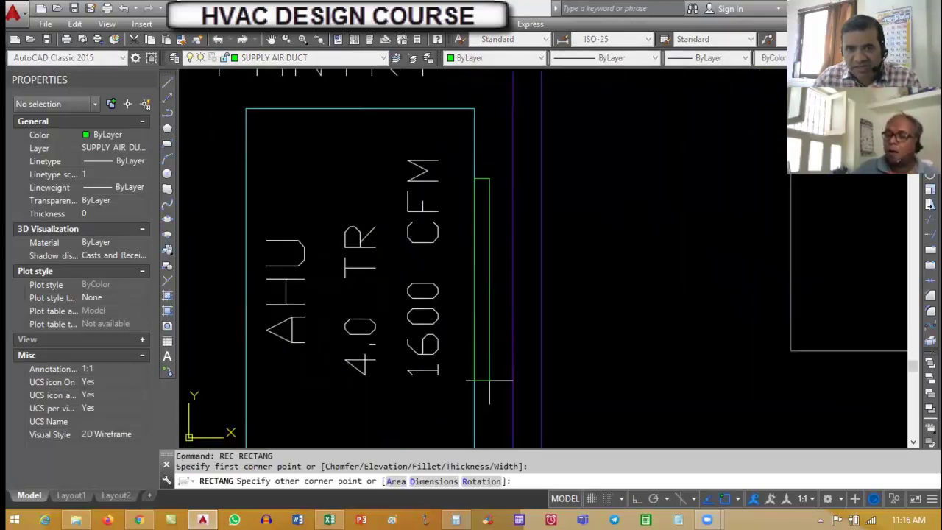
click(488, 395)
scroll(491, 369, down, 3)
Try moving the narrow rectangle, cancelling before placing it
key(Escape)
key(Escape)
text(m)
key(Return)
click(489, 361)
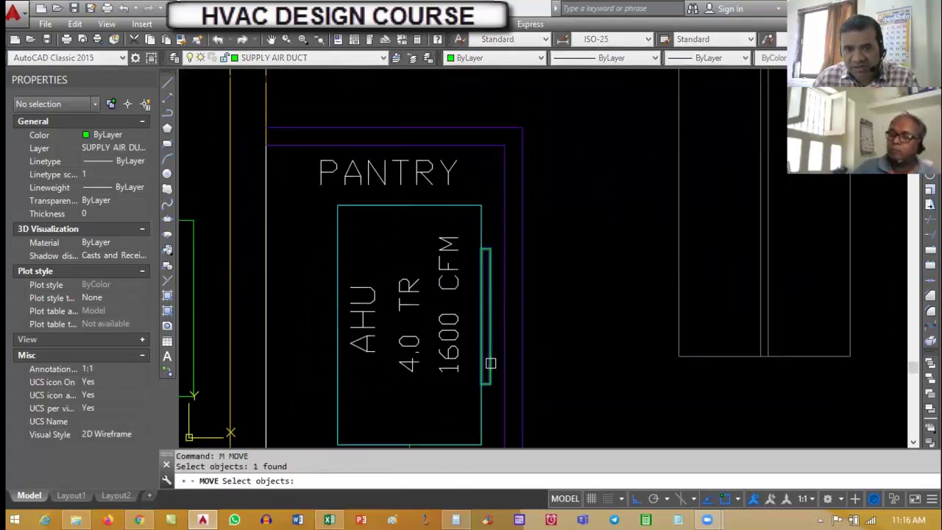
key(Return)
click(480, 318)
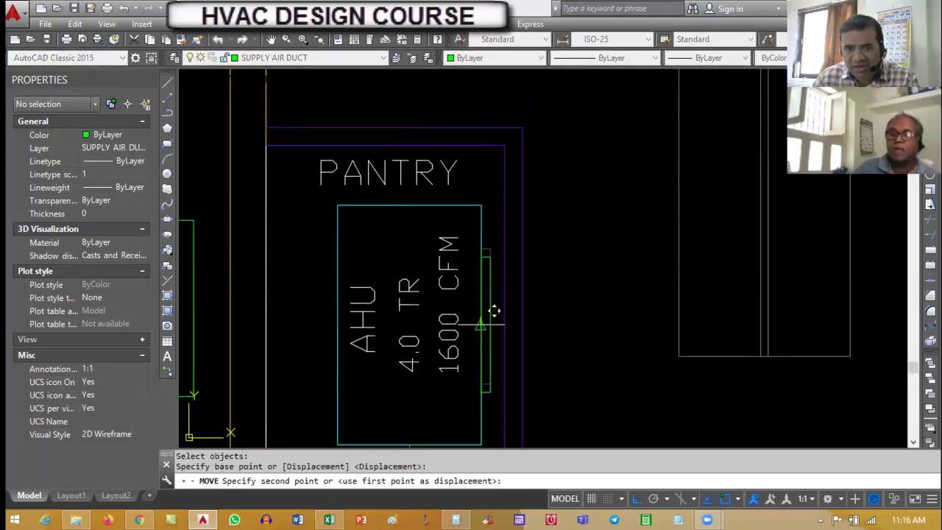
scroll(545, 307, down, 4)
key(Escape)
key(Escape)
scroll(545, 307, up, 4)
Measure the AHU's right edge with DIST and start a duct line from it
text(di)
key(Return)
click(485, 256)
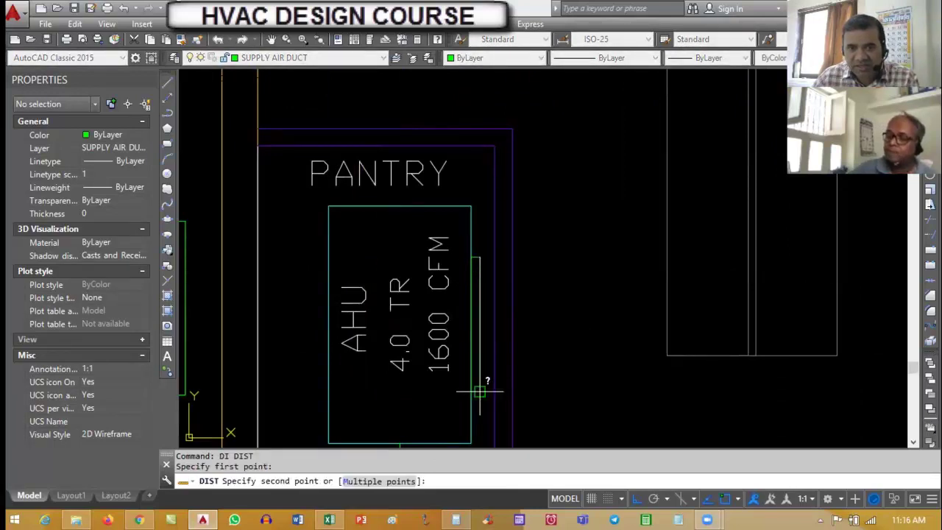
click(483, 386)
key(Escape)
key(Escape)
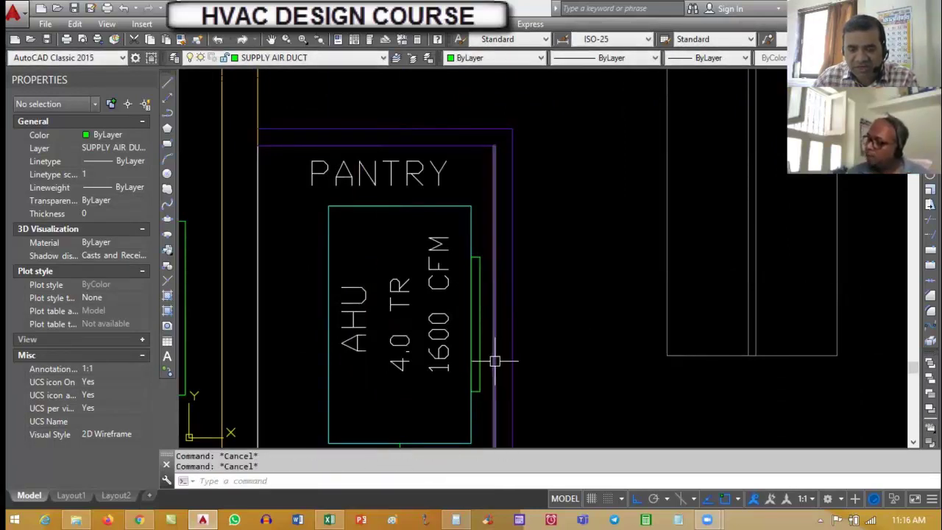
text(l)
key(Return)
click(471, 323)
Finish the duct line beside the AHU and offset it 250 to form the duct's other edge
click(557, 342)
key(Escape)
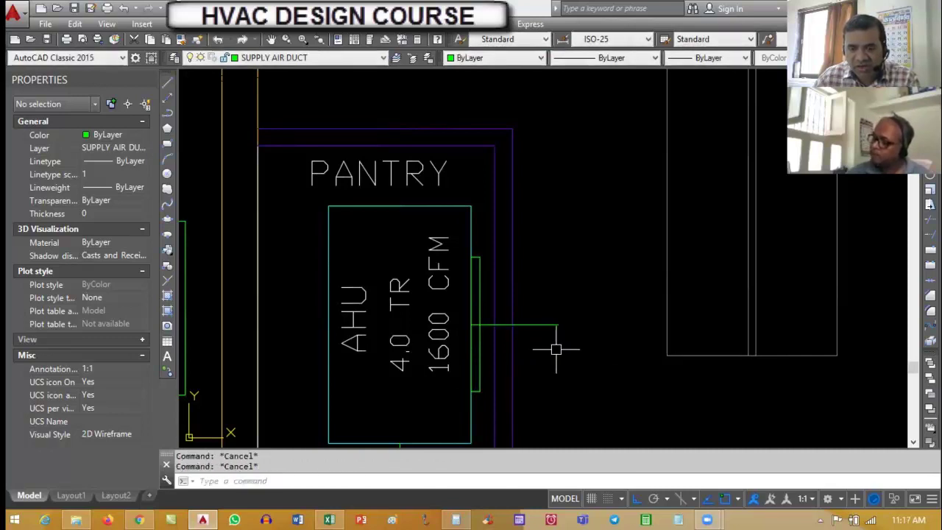
text(o)
key(Return)
text(250)
key(Return)
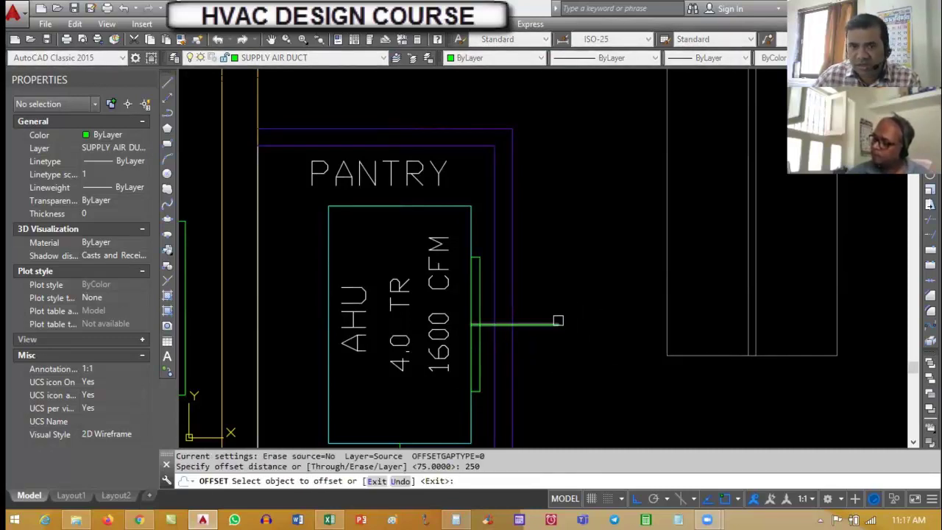
click(554, 323)
click(555, 364)
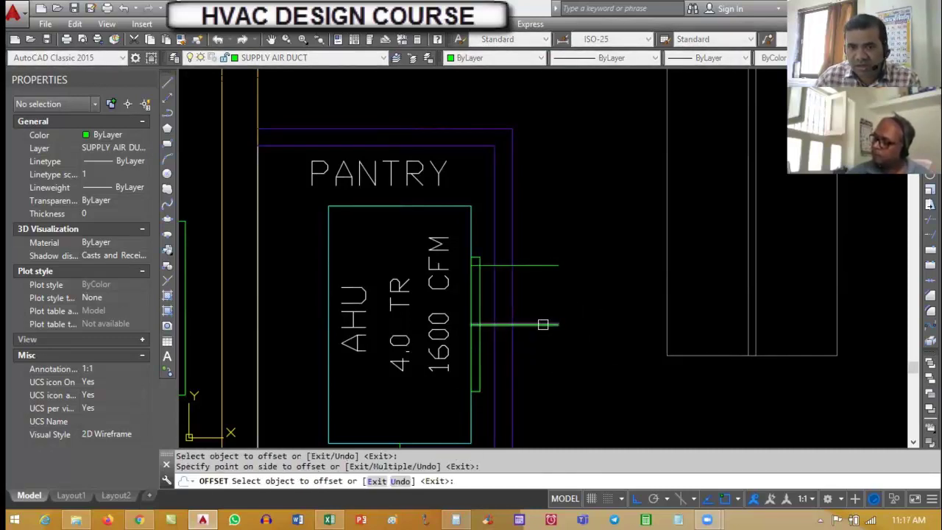
key(Escape)
Stretch the lower duct end up to meet the new offset line
scroll(480, 407, up, 4)
text(s)
key(Return)
click(465, 368)
click(440, 361)
key(Return)
click(475, 362)
click(475, 342)
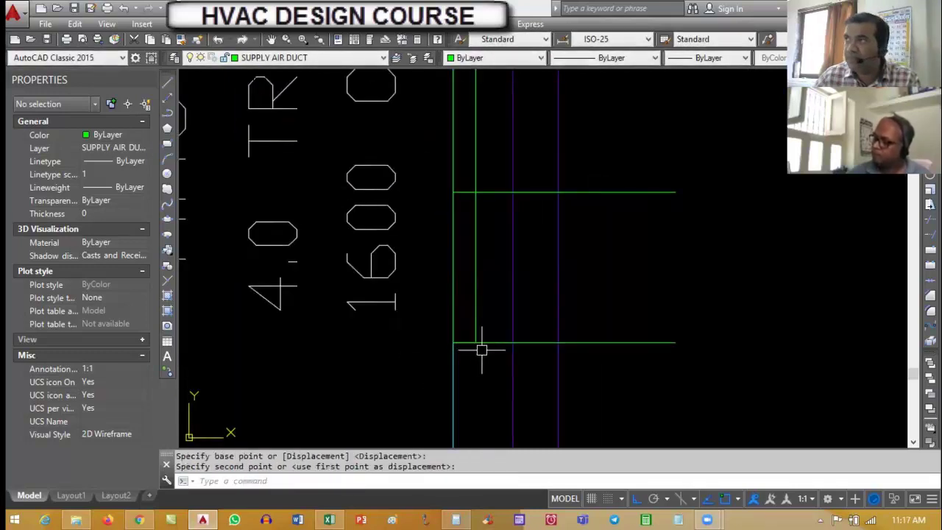
key(Escape)
key(Escape)
scroll(483, 316, down, 2)
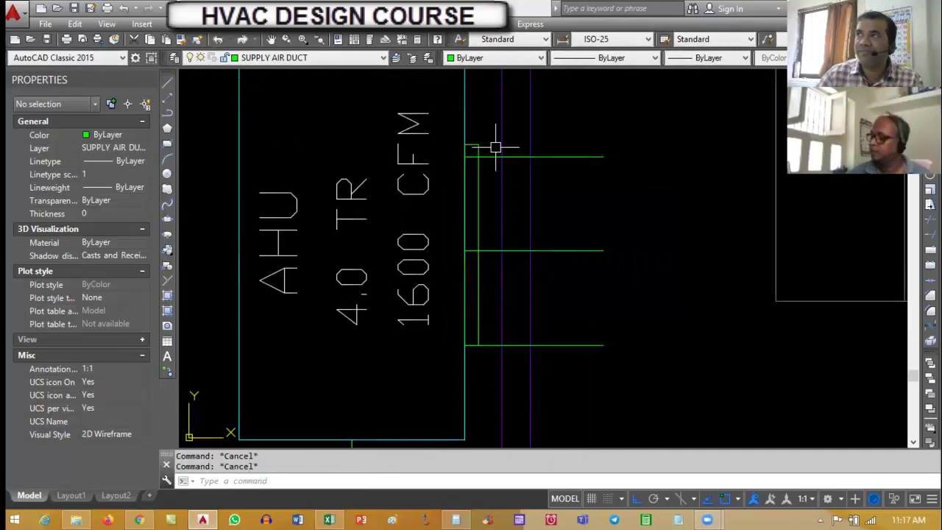
Stretch the two upper duct line ends down to the green line
scroll(493, 147, up, 2)
text(s)
key(Return)
click(460, 138)
click(432, 129)
key(Return)
click(469, 147)
click(469, 166)
key(Escape)
key(Escape)
scroll(486, 176, down, 2)
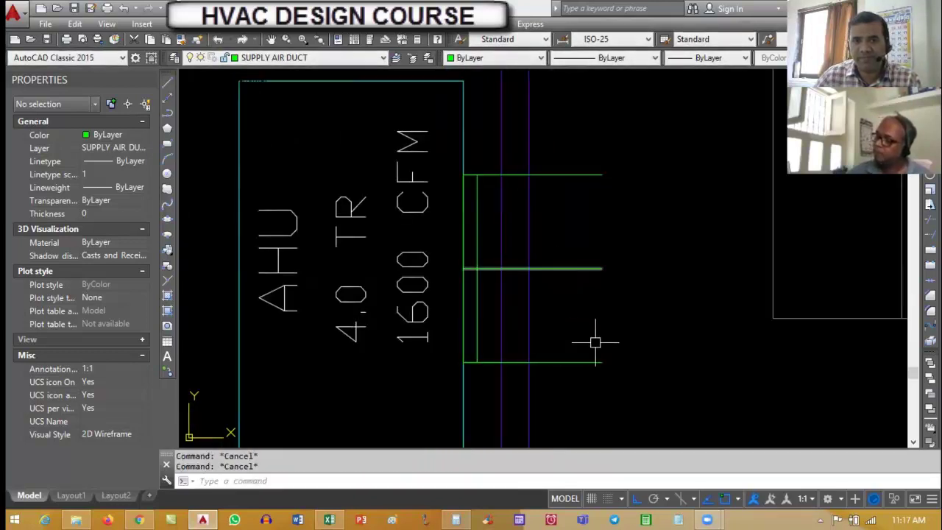
Erase the extra top and bottom duct lines
text(e)
key(Return)
click(608, 374)
click(585, 352)
click(591, 227)
click(557, 169)
key(Return)
scroll(526, 176, down, 2)
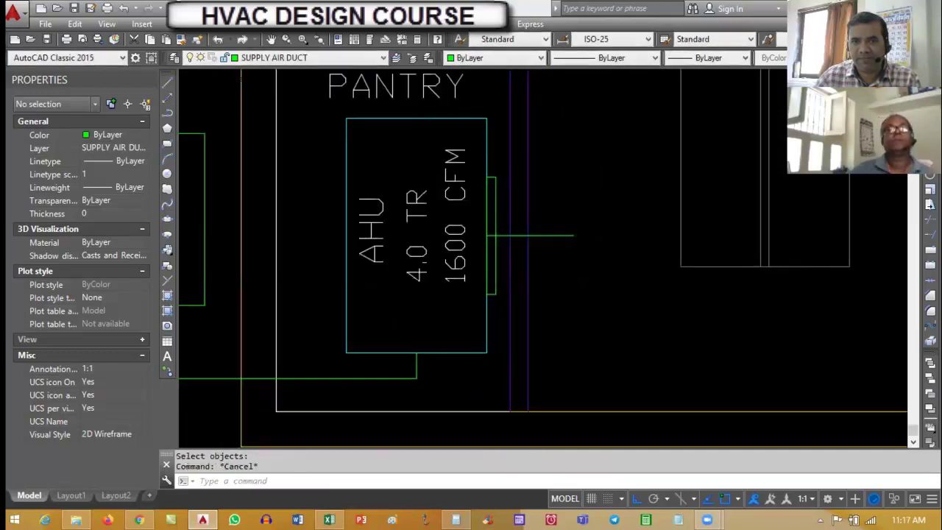
scroll(532, 263, down, 3)
scroll(559, 243, up, 2)
Stretch the green duct line right across the work station area
text(s)
key(Return)
click(564, 195)
click(531, 257)
key(Return)
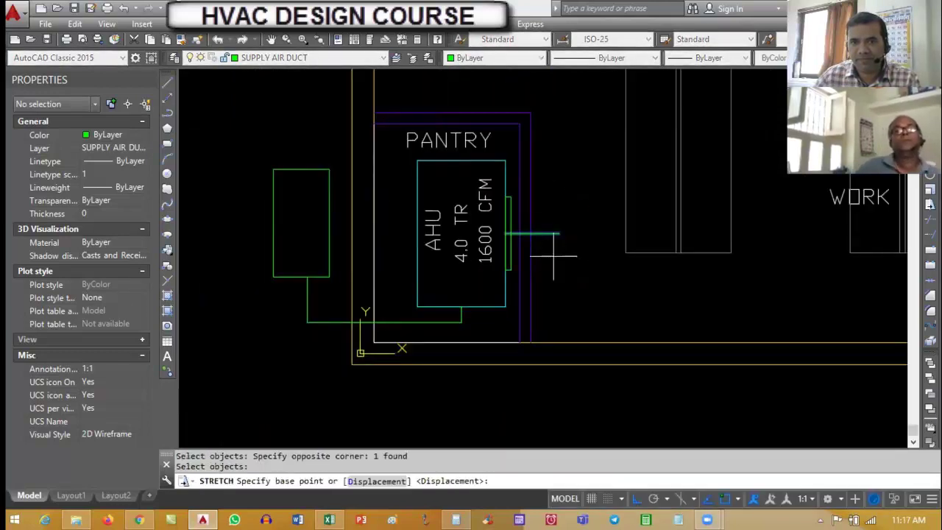
click(553, 256)
scroll(563, 311, down, 3)
click(672, 326)
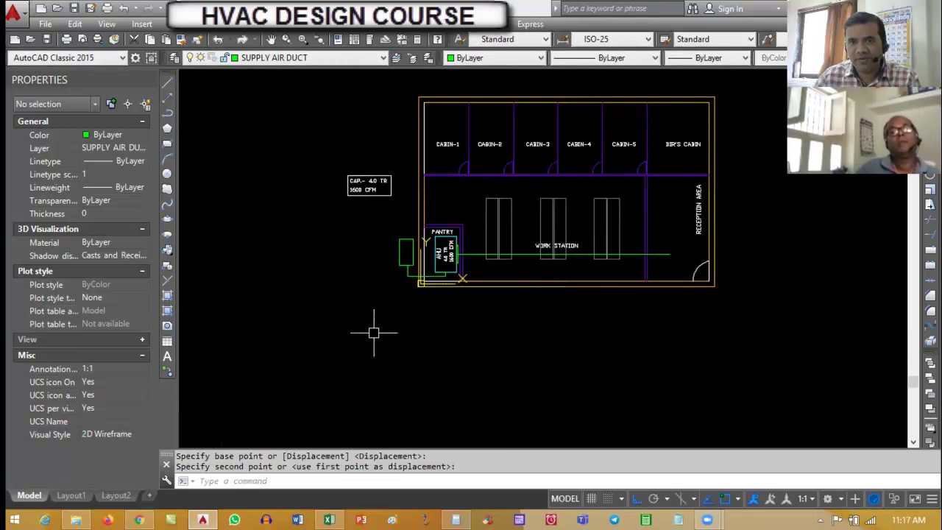
scroll(442, 290, up, 3)
scroll(485, 195, up, 3)
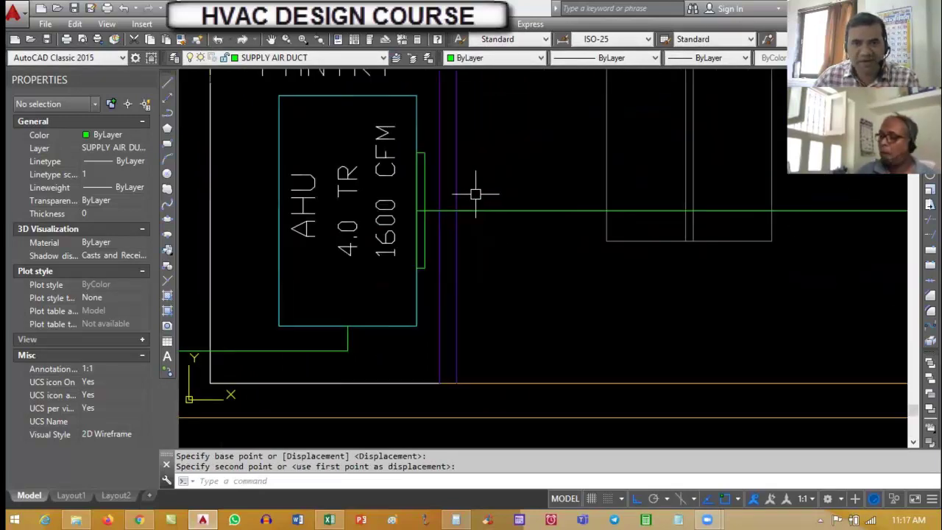
key(Escape)
key(Escape)
Select the AHU box and a neighbouring object for a move, then cancel it
text(m)
key(Return)
click(416, 126)
click(416, 169)
key(Return)
key(Escape)
key(Escape)
Give the narrow rectangle beside the AHU the AHU box's cyan properties with MATCHPROP
text(ma)
key(Return)
click(414, 151)
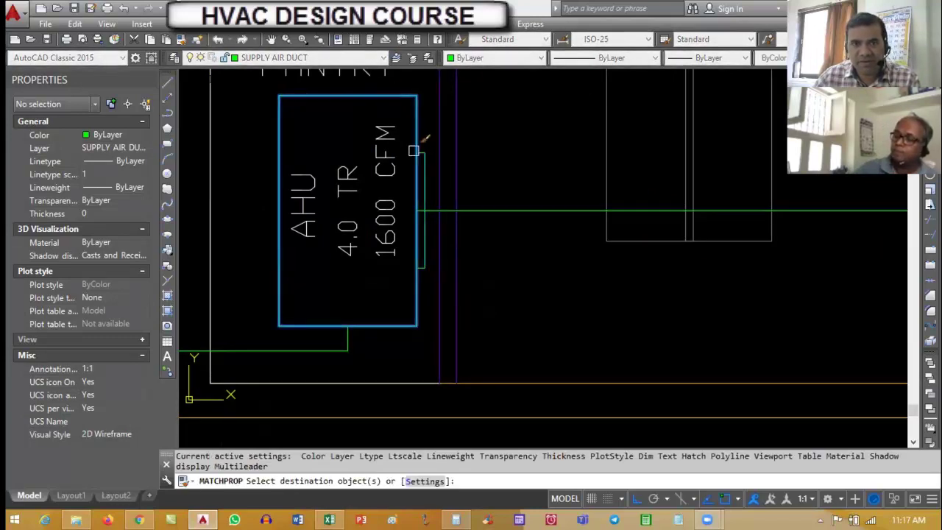
click(420, 212)
key(Return)
scroll(446, 245, down, 2)
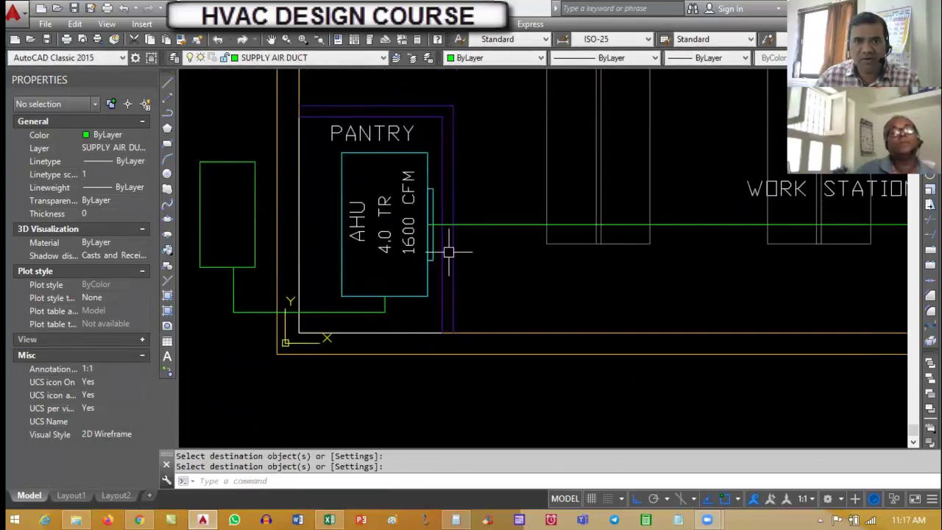
scroll(363, 271, down, 2)
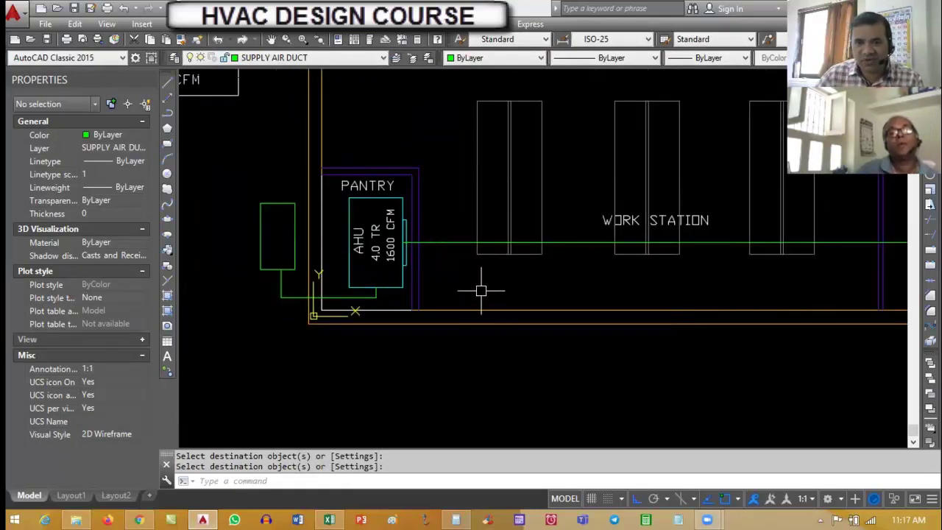
Switch from Excel to the File Explorer search of Local Disk (F:) listing the duct sizer folder
key(alt+Tab)
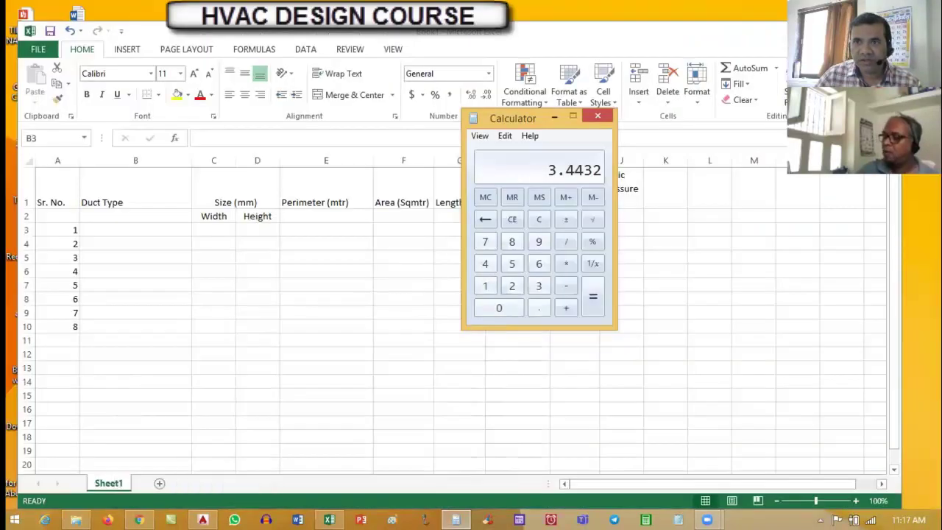
key(alt+Tab)
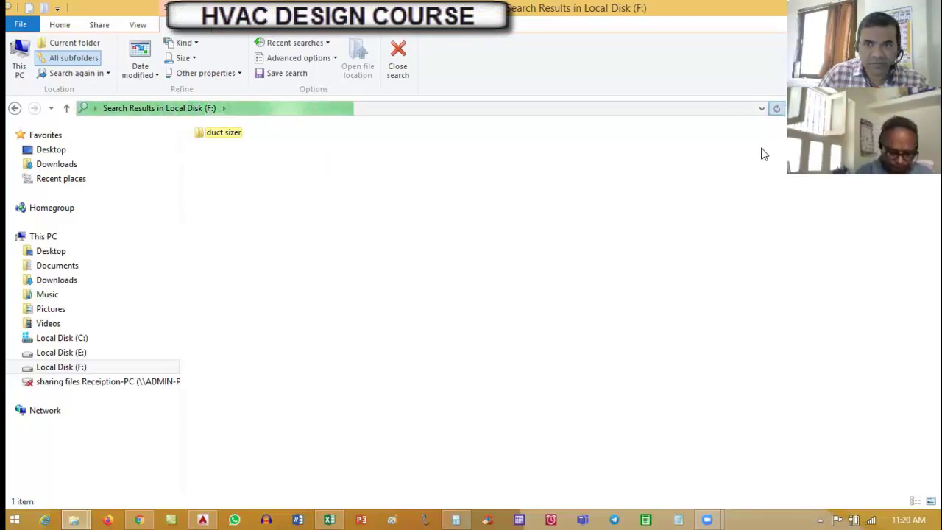
Open the duct sizer folder and launch the DuctSizer application
click(227, 139)
double_click(227, 136)
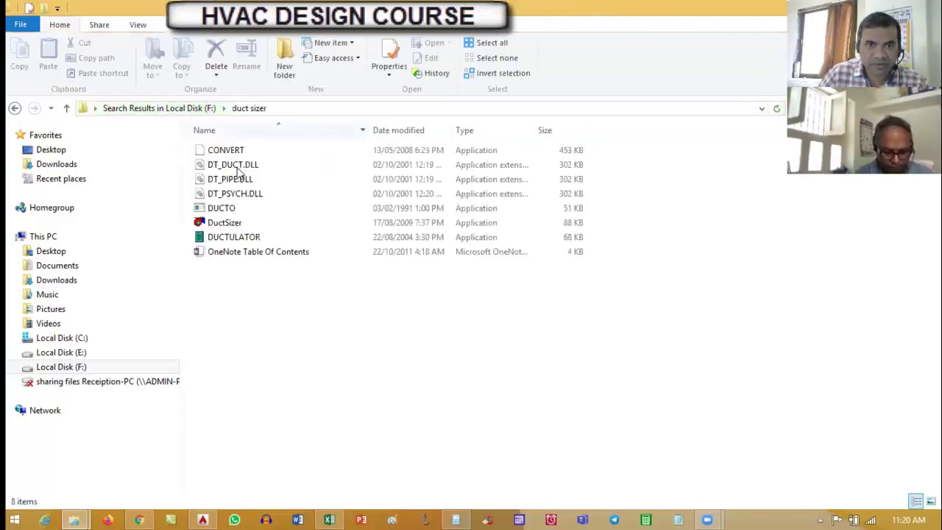
double_click(230, 224)
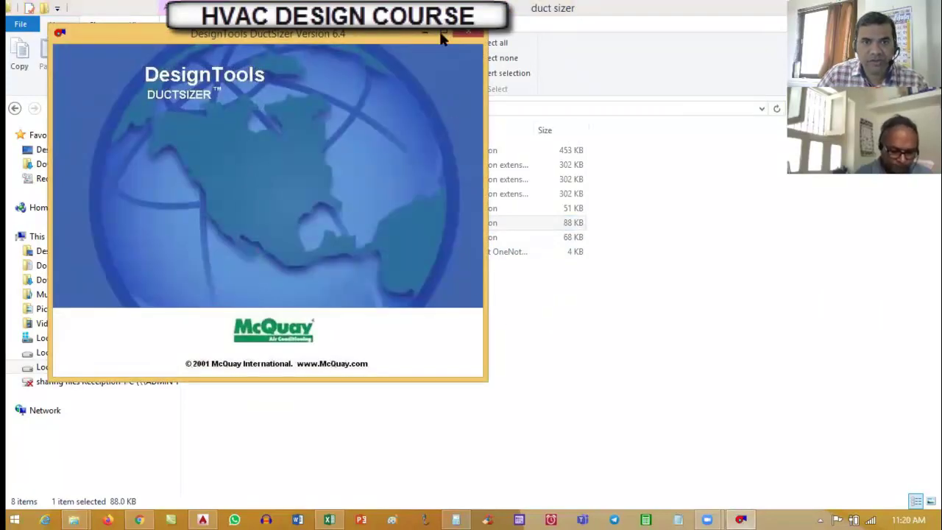
Centre the DuctSizer window on screen and enter a 1600 cfm flow rate
click(708, 516)
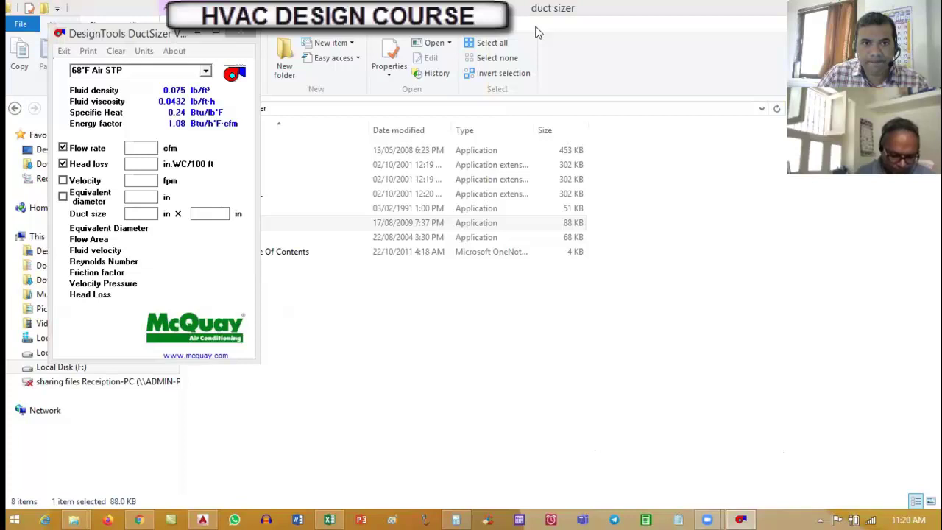
drag(179, 31, 509, 72)
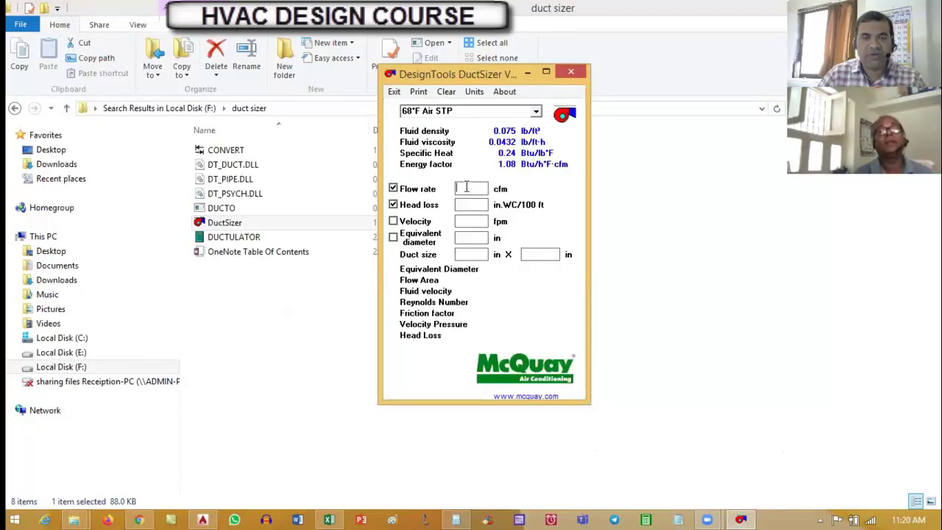
text(1600)
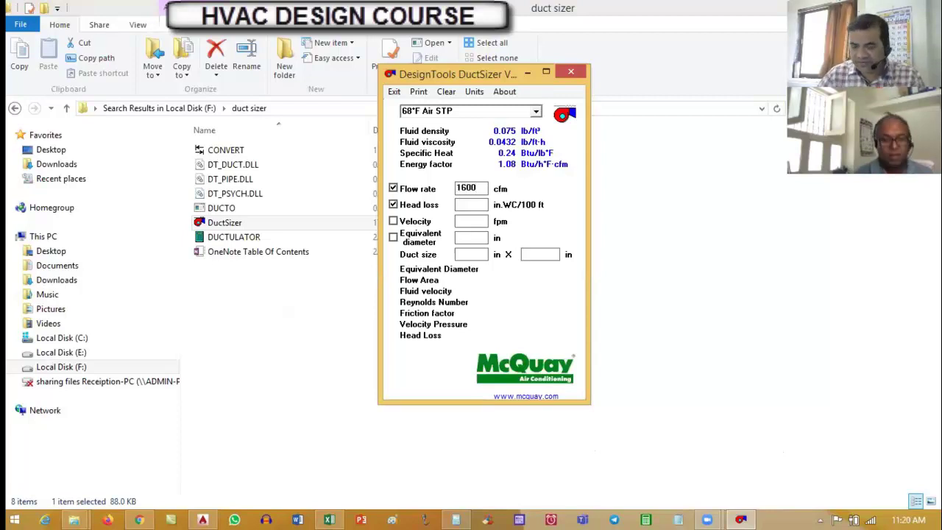
Enter .08 in.WC/100 ft head loss and a 12 in duct side, sizing a 12 x 21 in duct
click(460, 203)
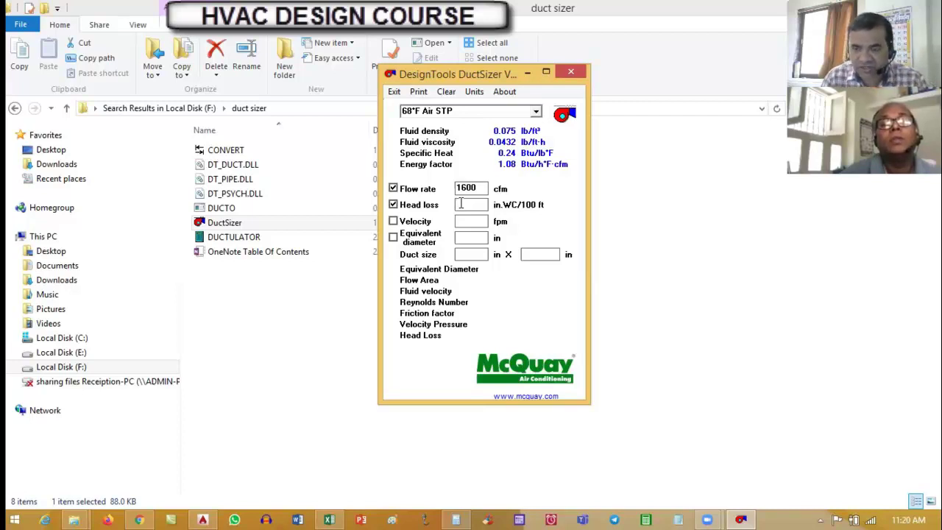
text(.)
key(BackSpace)
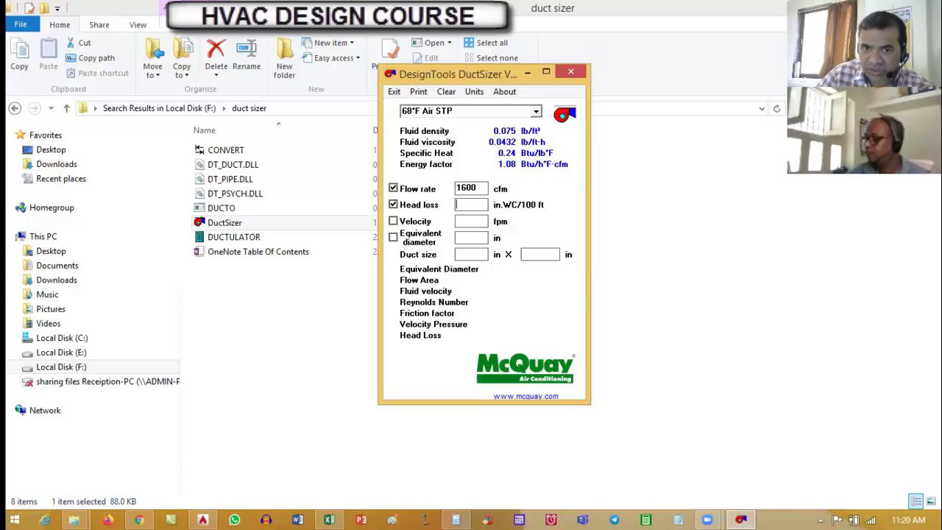
text(.0)
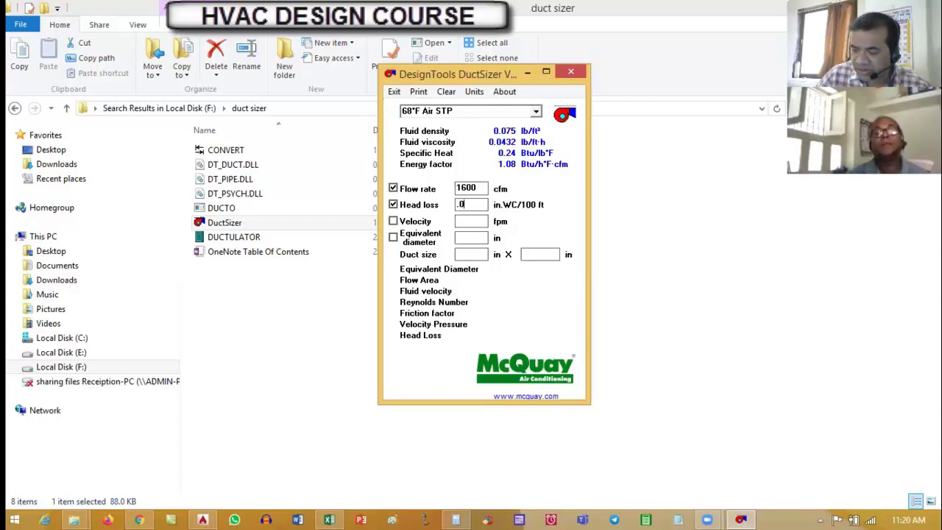
text(8)
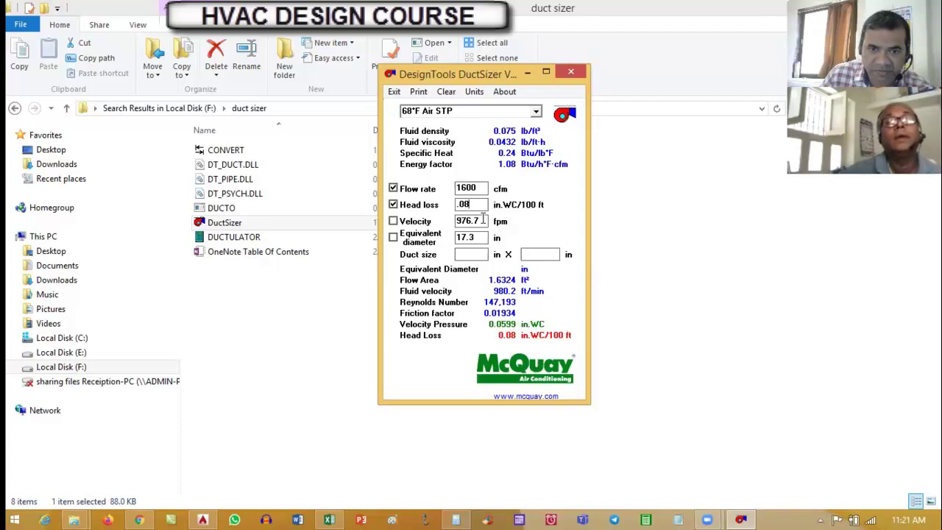
click(476, 254)
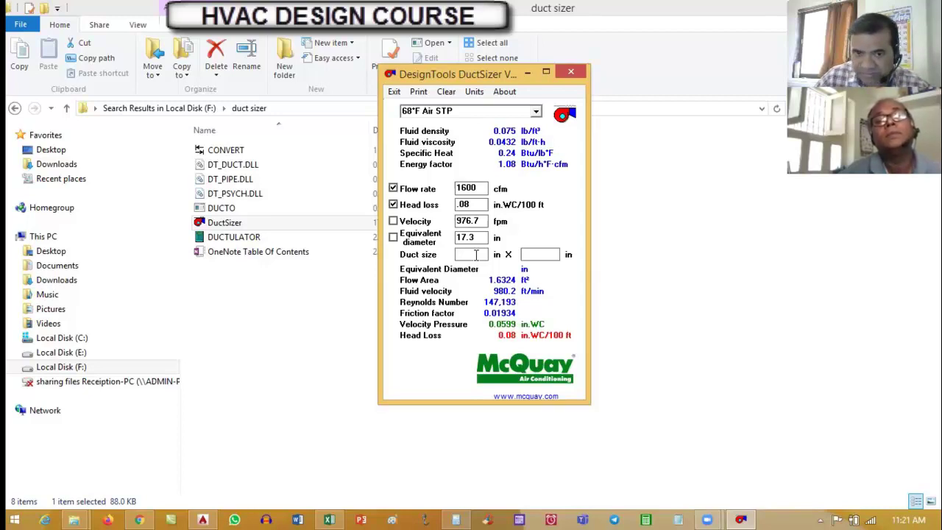
text(12)
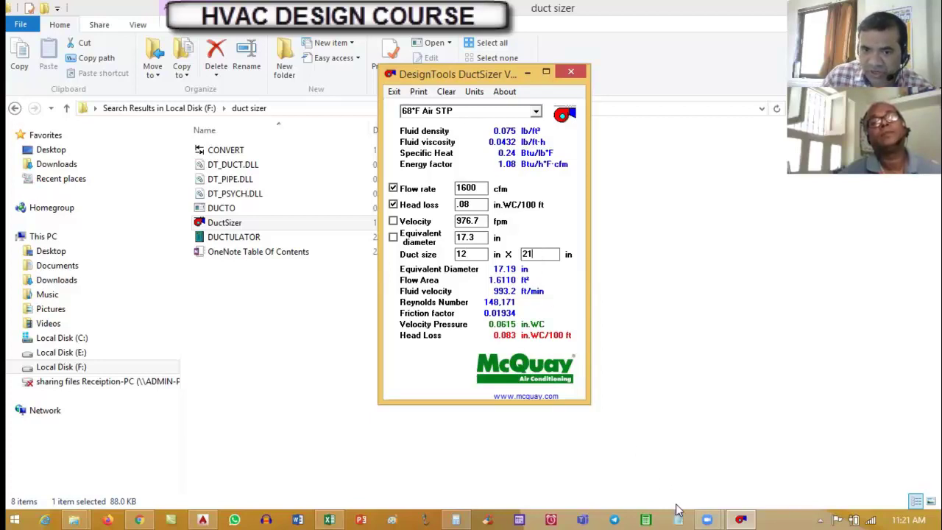
mouse_move(740, 517)
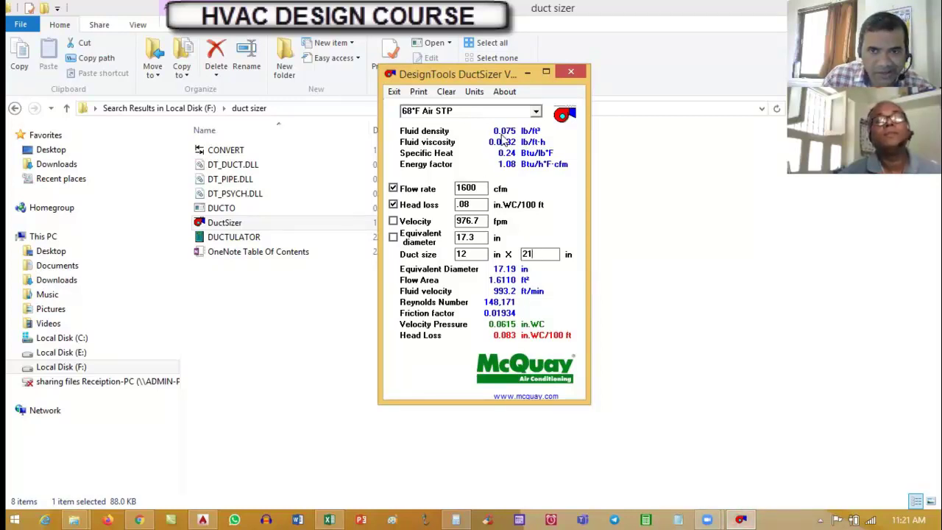
Switch DuctSizer to Metric units, showing 755 L/s and a 300 x 550 mm duct
drag(477, 83, 500, 85)
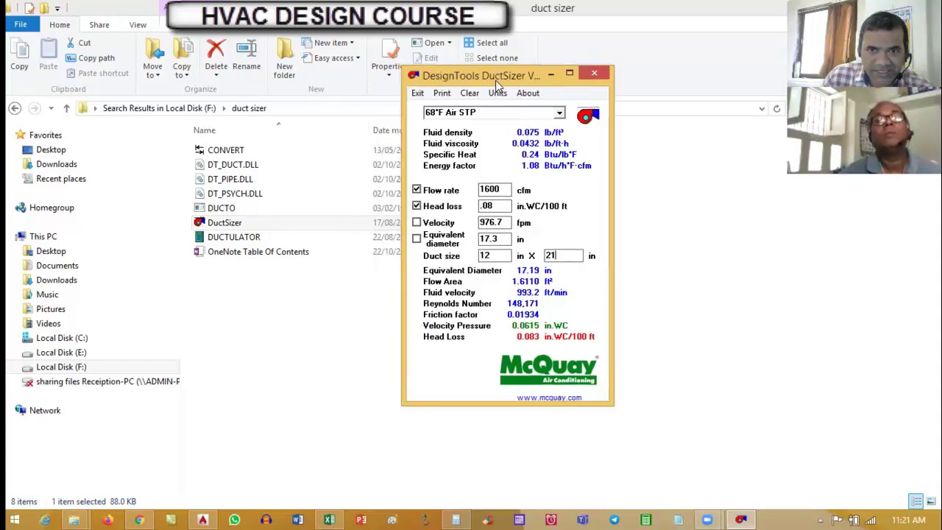
click(499, 93)
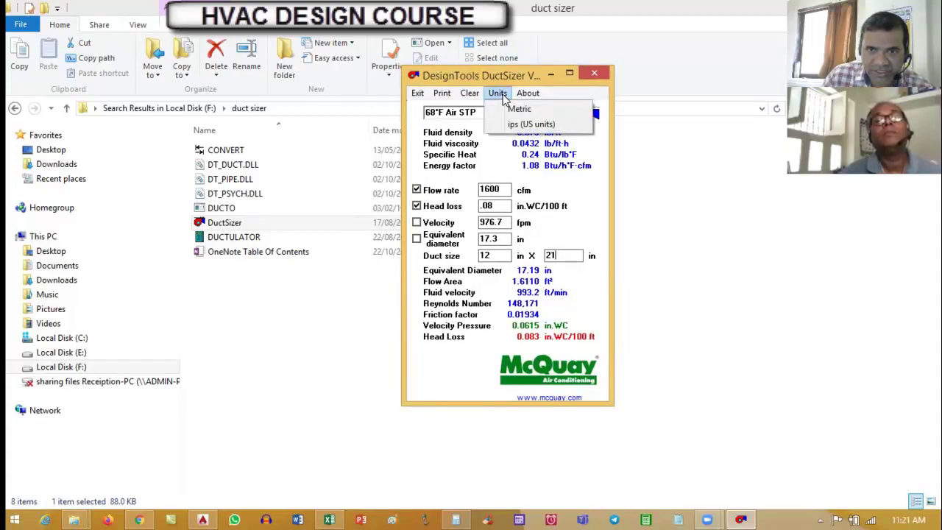
click(502, 94)
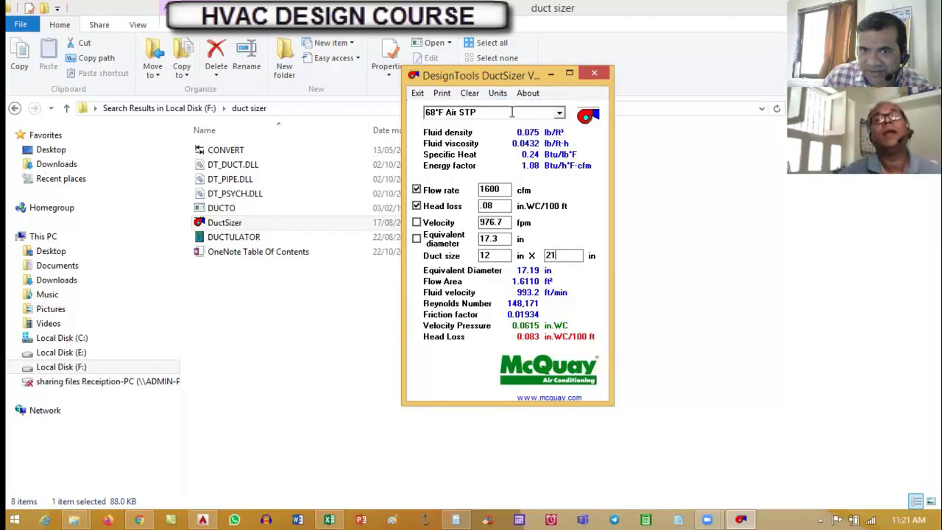
click(498, 94)
click(519, 108)
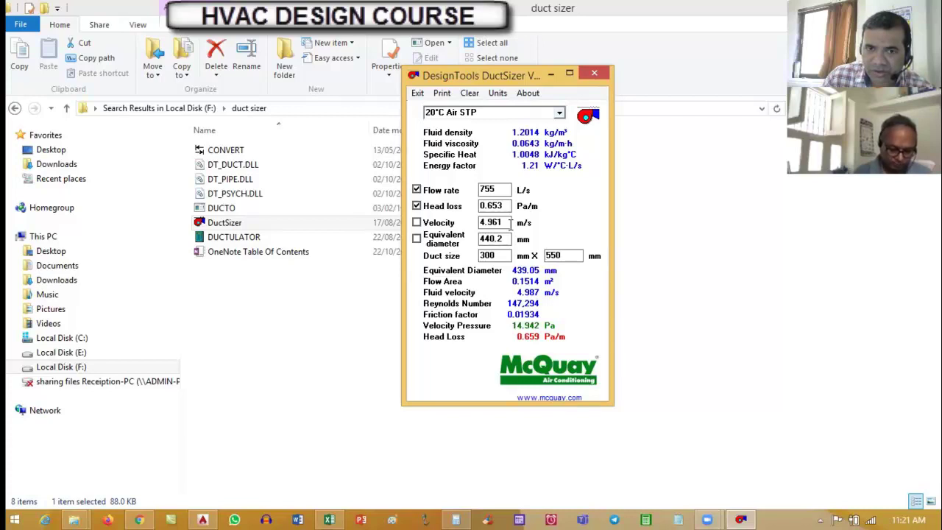
click(500, 92)
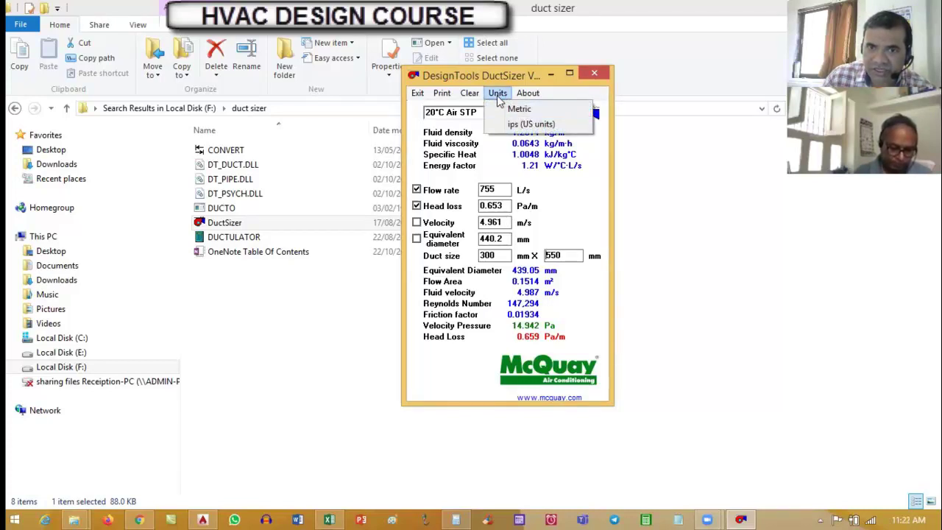
click(520, 110)
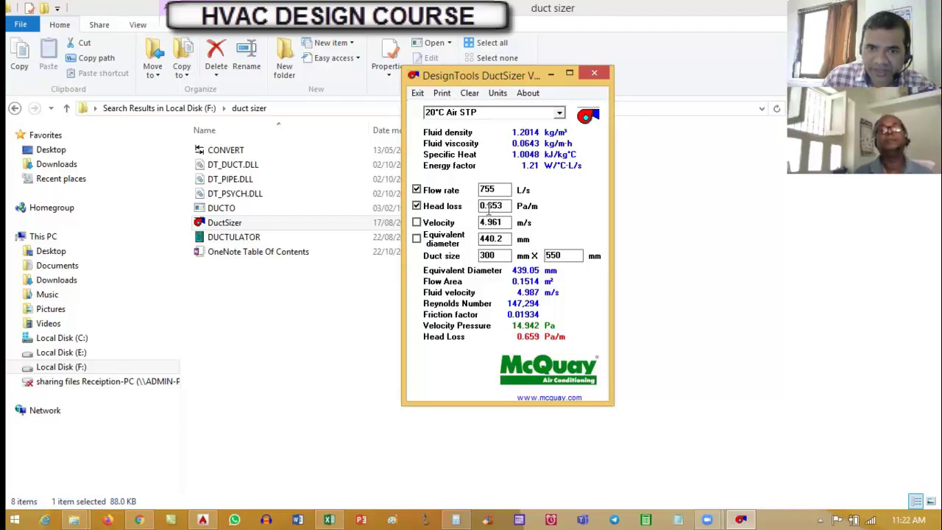
Size by head loss with 1600 L/s and 0.06 Pa/m, giving a 300 x 3350 mm duct
click(506, 221)
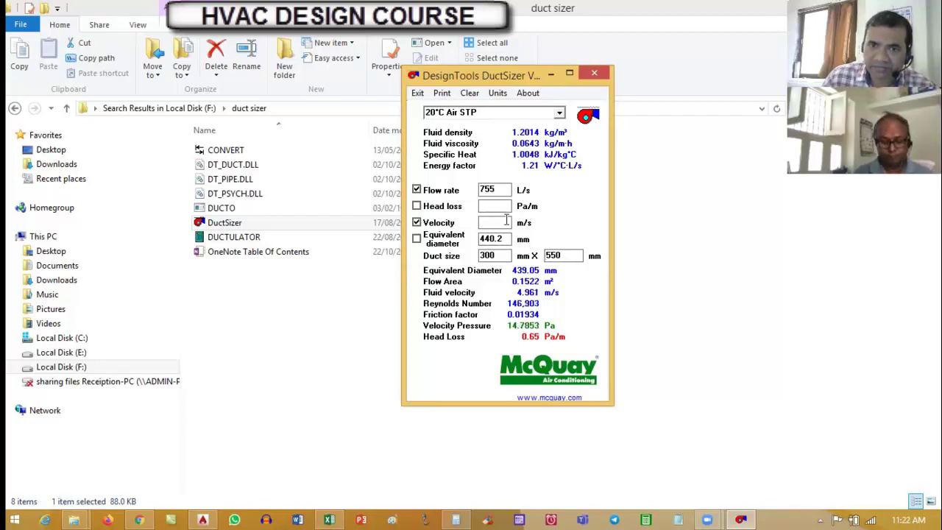
click(417, 206)
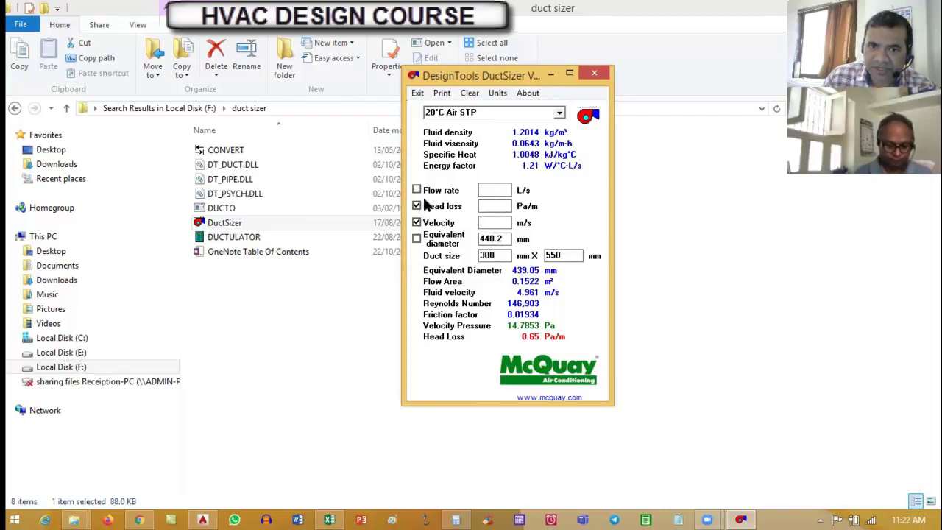
click(484, 186)
text(1600)
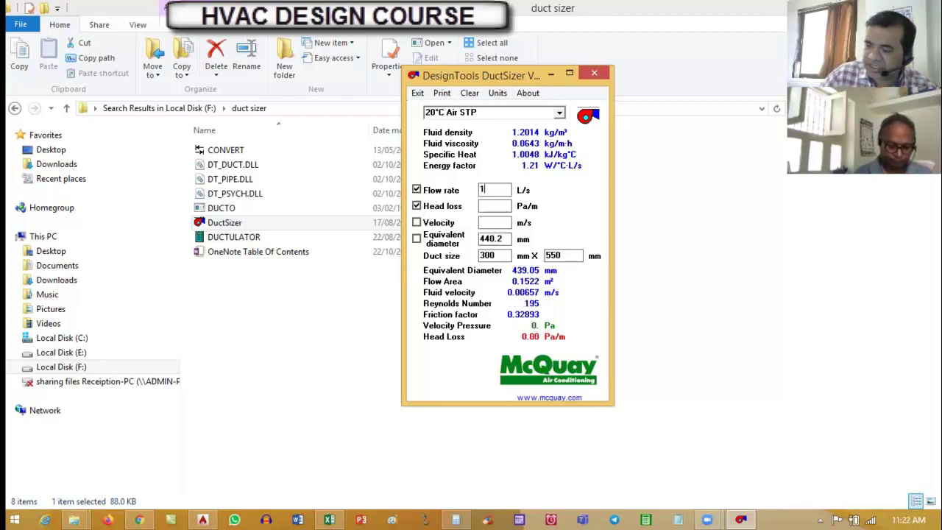
click(507, 206)
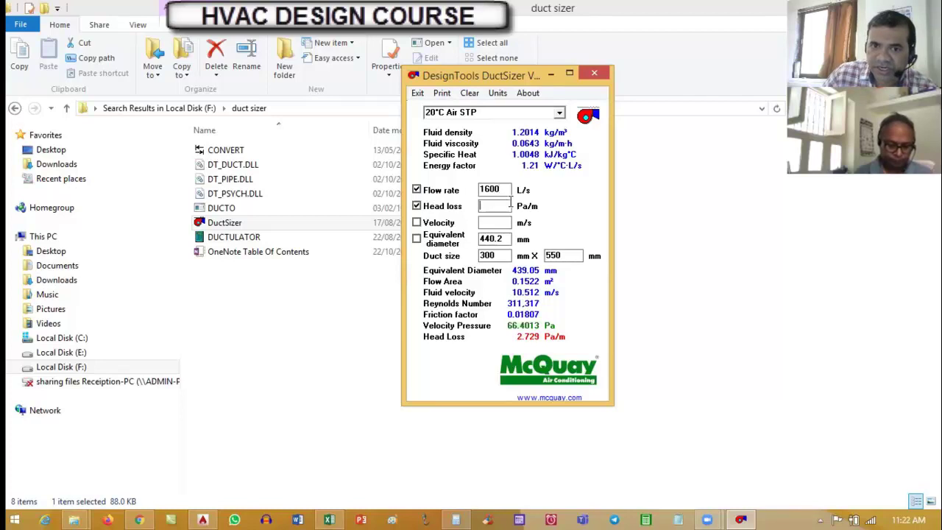
text(0.)
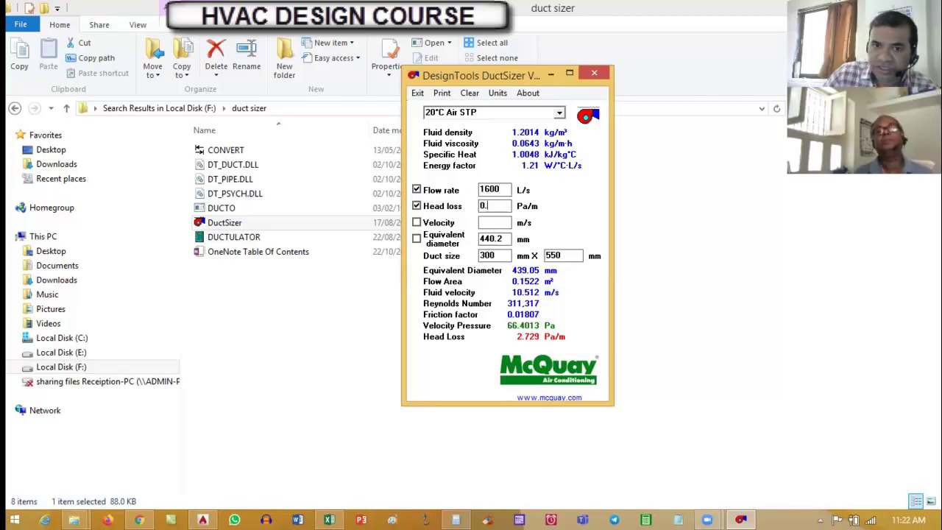
text(08)
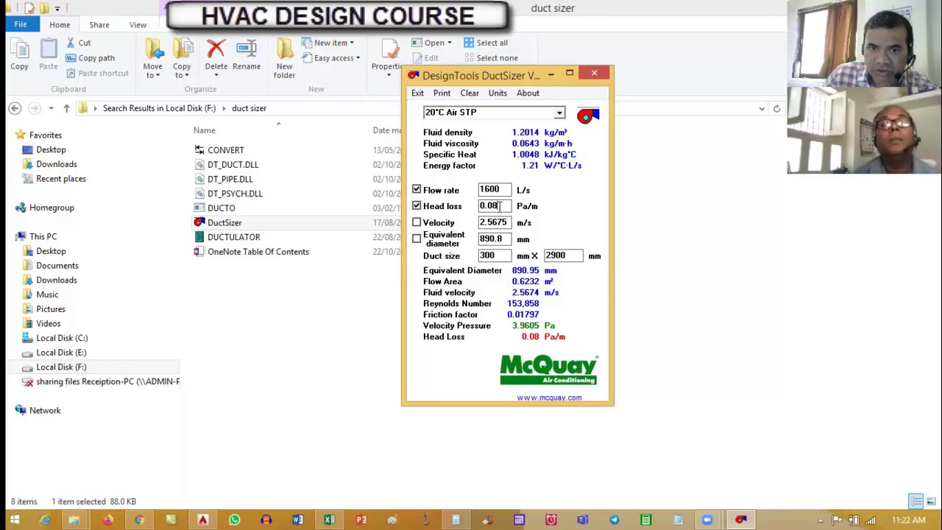
key(BackSpace)
text(6)
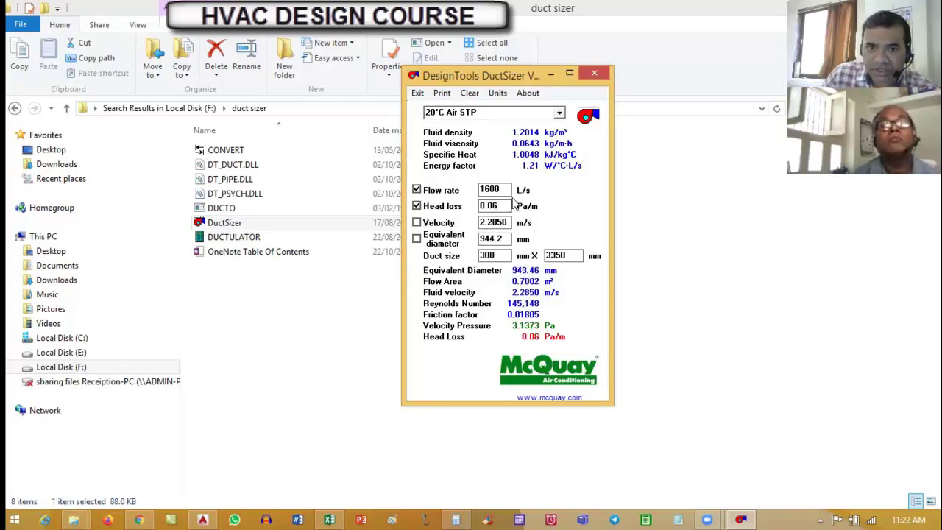
click(497, 93)
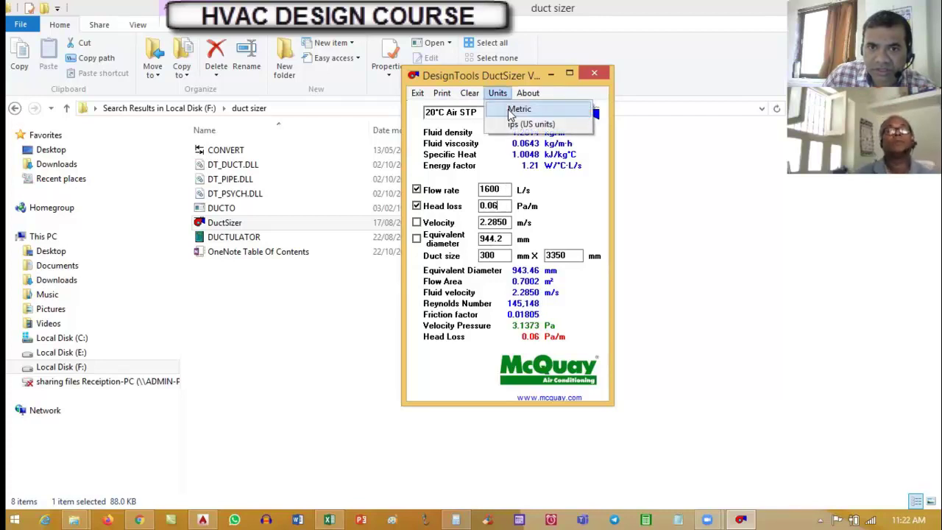
Switch to US units and enter 1600 cfm at 0.08 in.WC/100 ft, giving a 12 x 21 in duct
click(530, 125)
double_click(492, 188)
text(1)
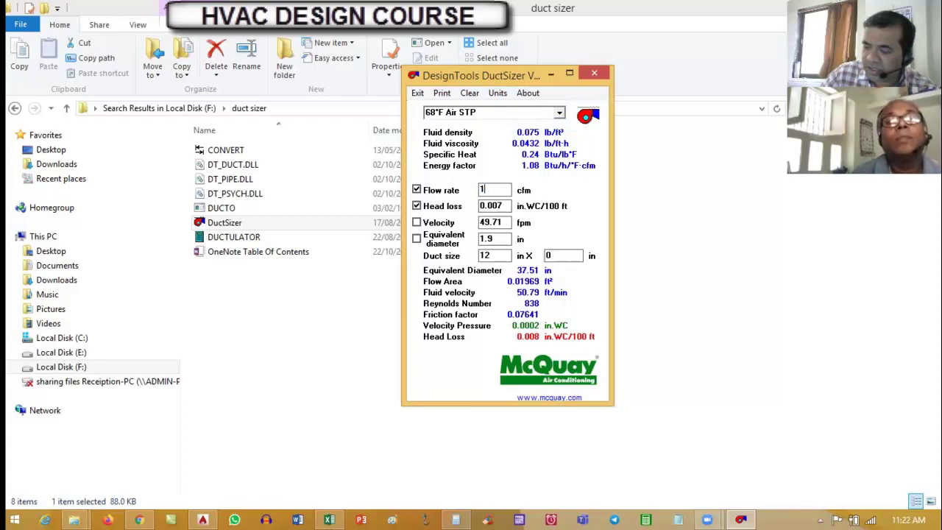
text(600)
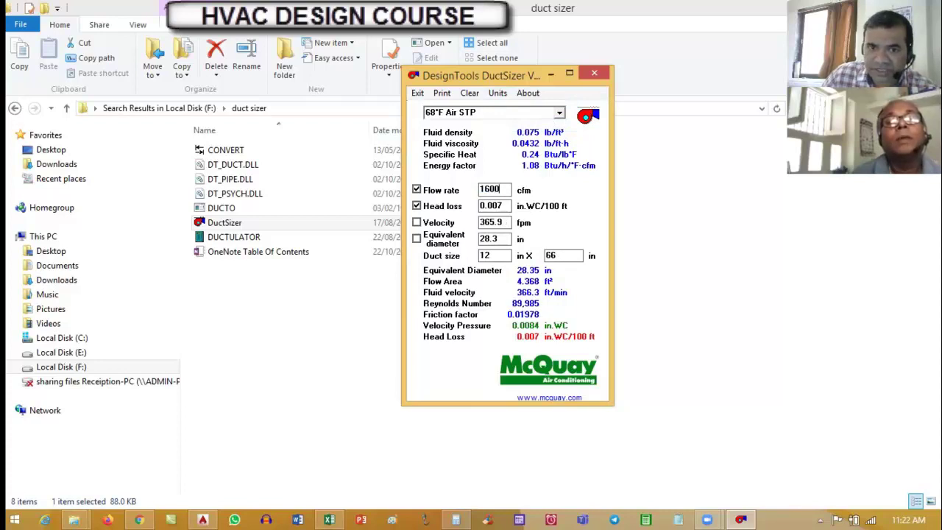
click(506, 205)
key(BackSpace)
key(BackSpace)
text(8)
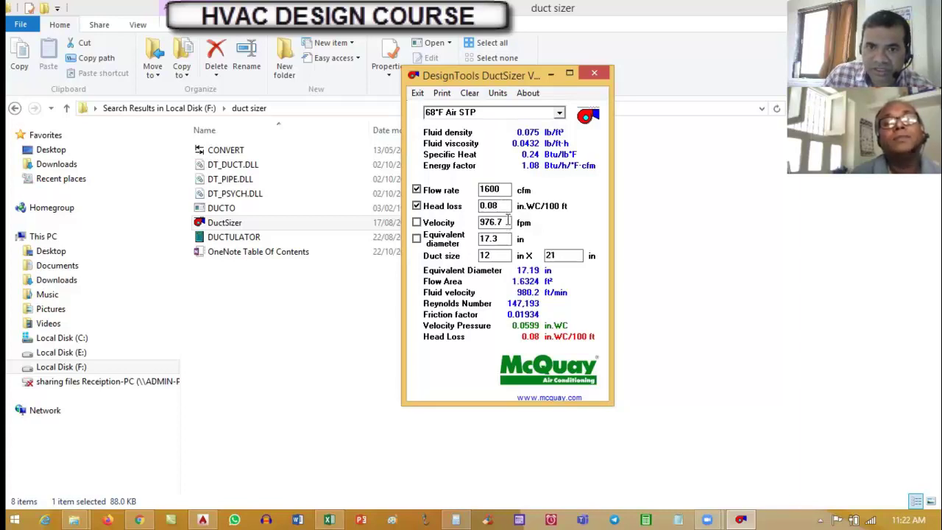
Return DuctSizer to metric units and select the 755 L/s flow value
click(502, 95)
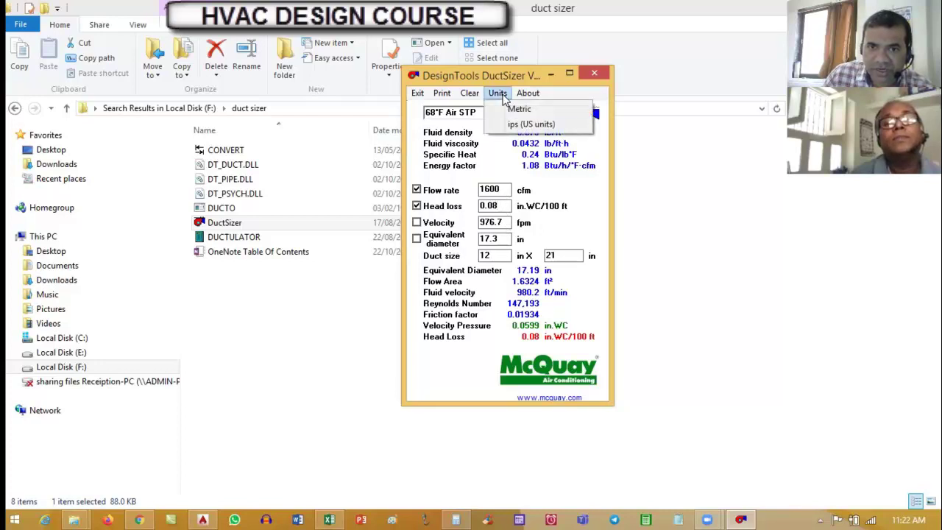
click(514, 111)
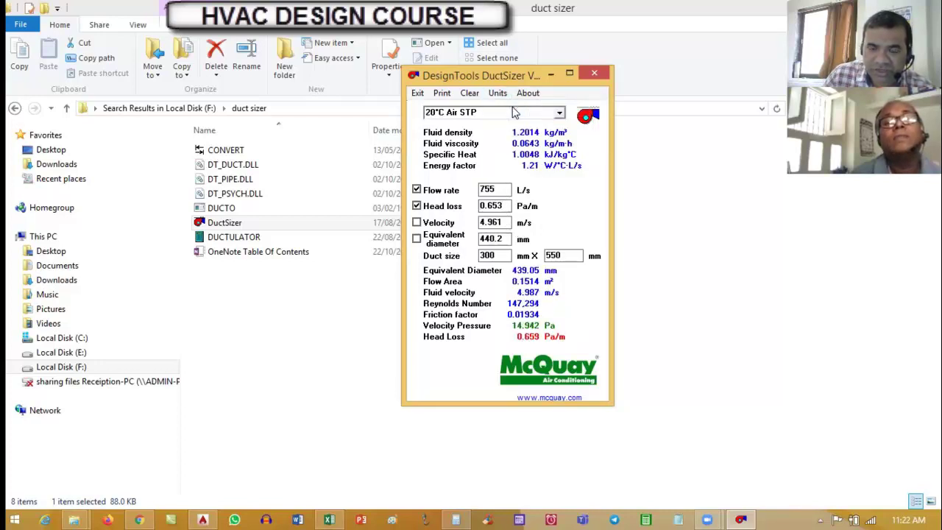
double_click(490, 188)
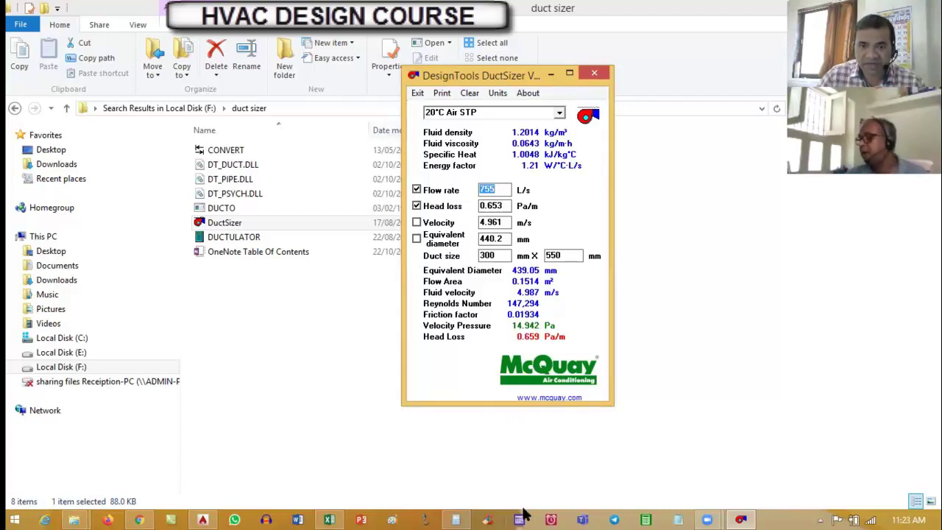
Compute 1600 × 0.47 = 752 in Calculator for the L/s airflow, then minimise Calculator
click(455, 519)
key(Escape)
text(1600)
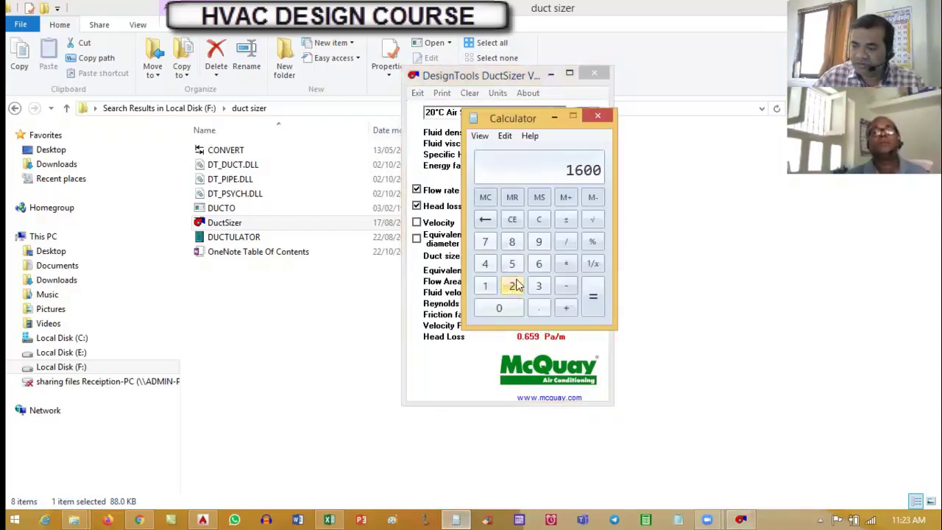
key(Return)
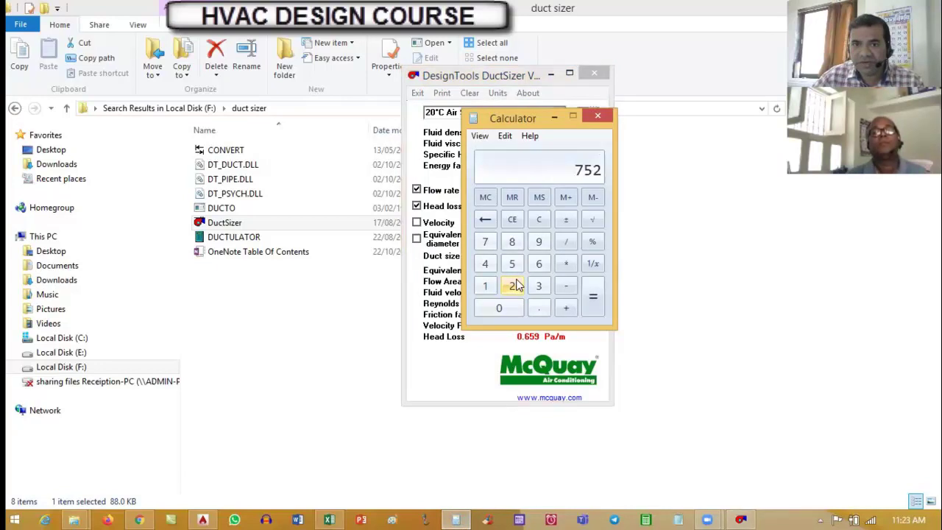
click(555, 118)
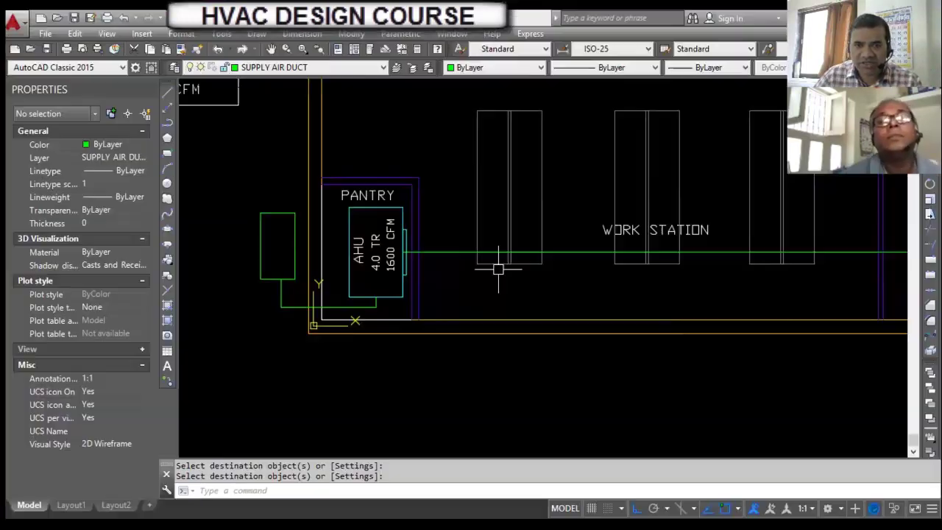
Return to the AutoCAD plan around the pantry AHU and green duct, keeping DuctSizer minimised
scroll(491, 267, down, 2)
scroll(696, 229, up, 4)
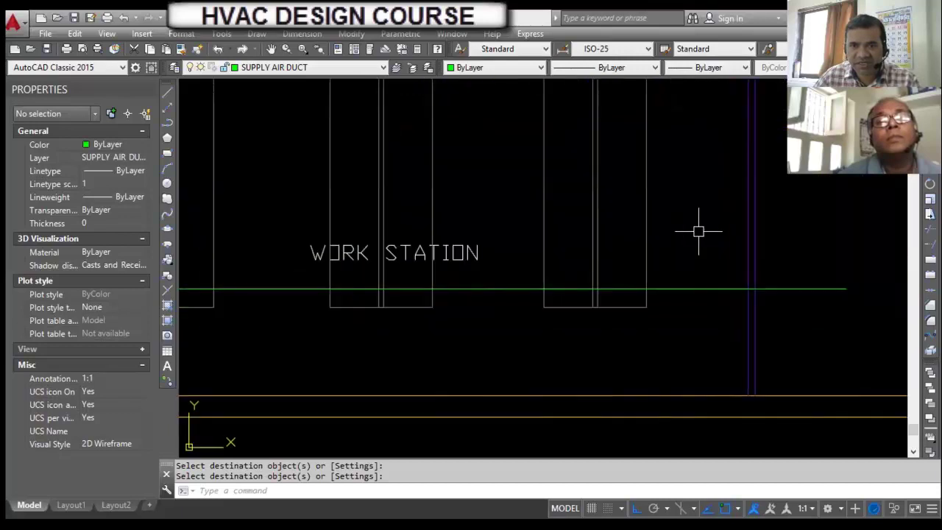
scroll(688, 239, down, 2)
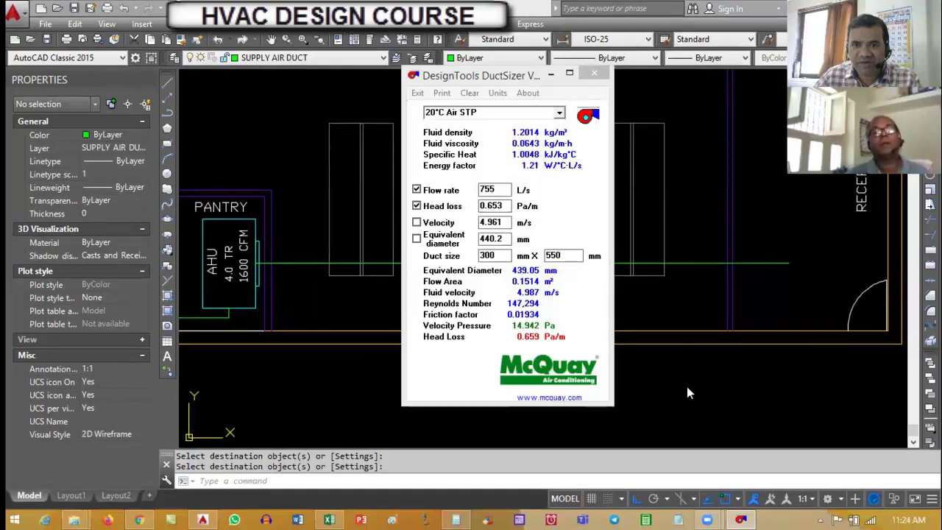
click(687, 386)
click(739, 518)
click(739, 518)
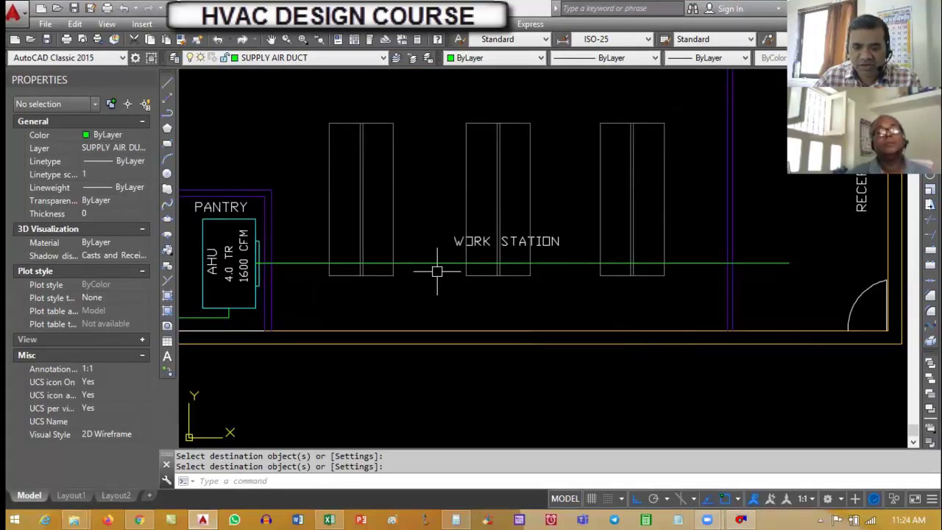
Offset the green duct centreline 550/2 above and below it to outline the duct
text(o)
key(Return)
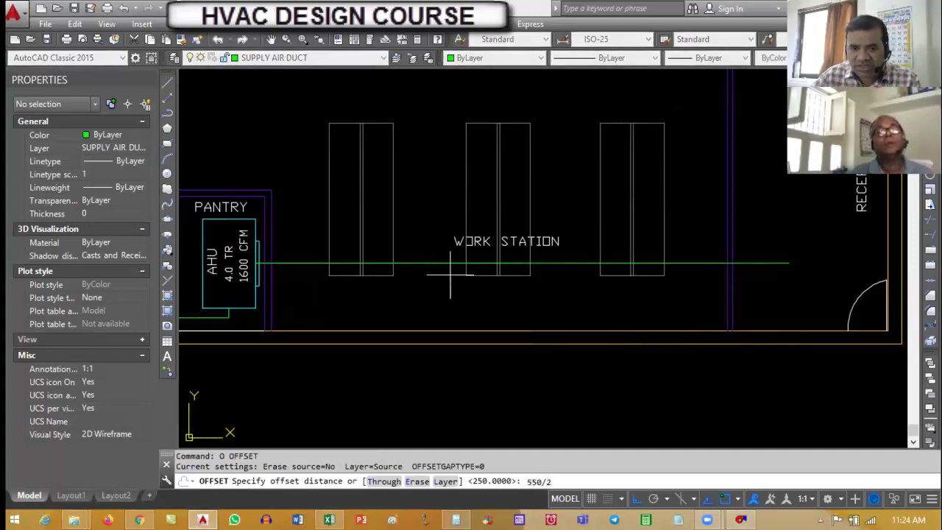
key(Return)
click(434, 263)
click(432, 235)
click(434, 262)
click(440, 311)
key(Return)
scroll(252, 256, up, 4)
scroll(332, 236, up, 3)
scroll(395, 255, down, 4)
scroll(372, 251, up, 4)
Try stretching the duct-end lines with a crossing selection, then cancel the stretch
text(s)
key(Return)
click(371, 249)
click(376, 242)
key(Escape)
key(Escape)
key(Escape)
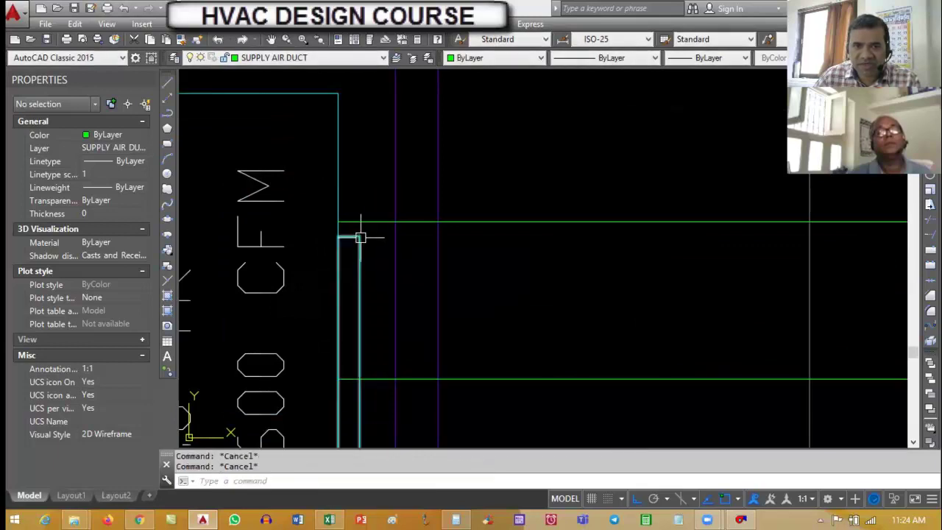
text(s)
key(Return)
click(372, 245)
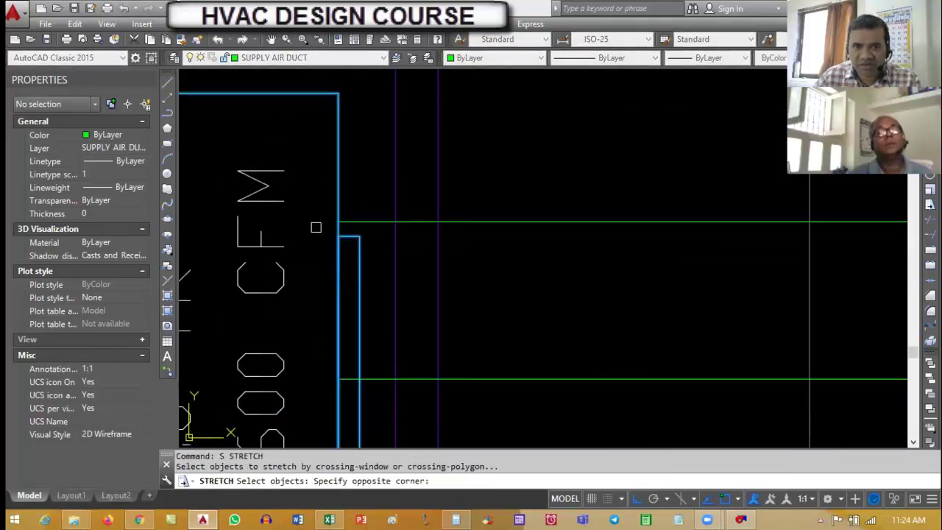
click(316, 225)
key(Escape)
key(Escape)
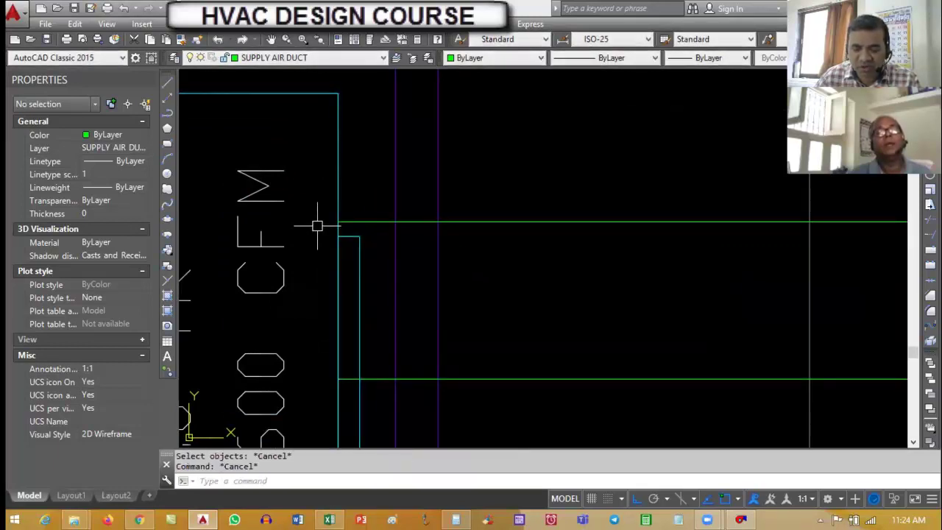
scroll(379, 263, down, 3)
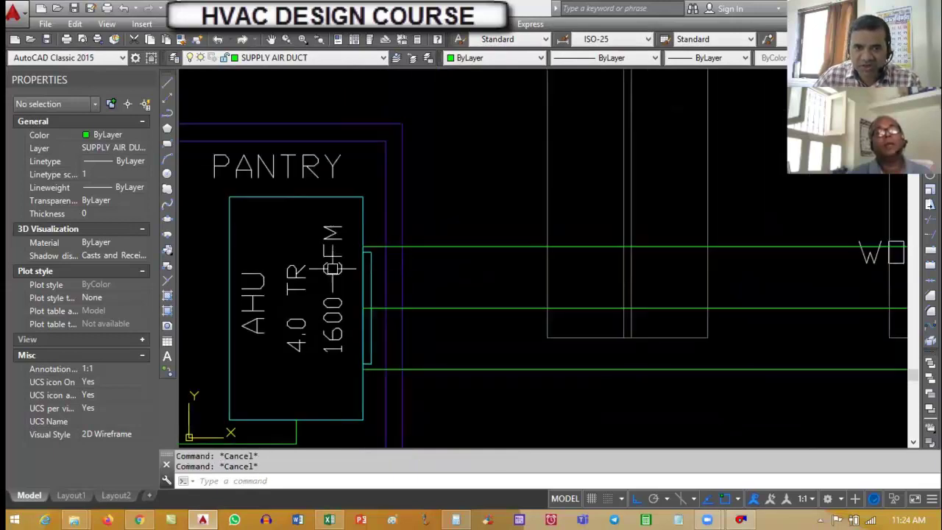
Start a line at the duct corner, then cancel it
text(l)
key(Return)
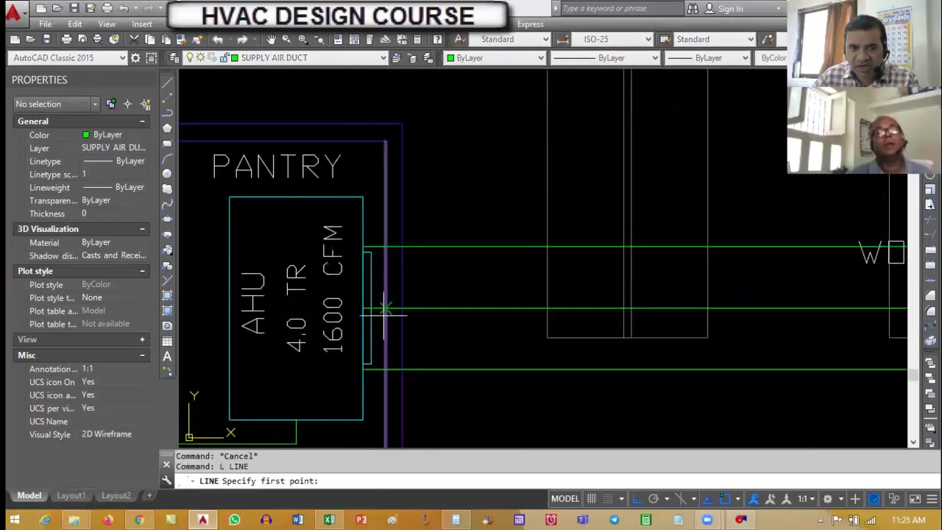
click(370, 252)
scroll(386, 303, up, 4)
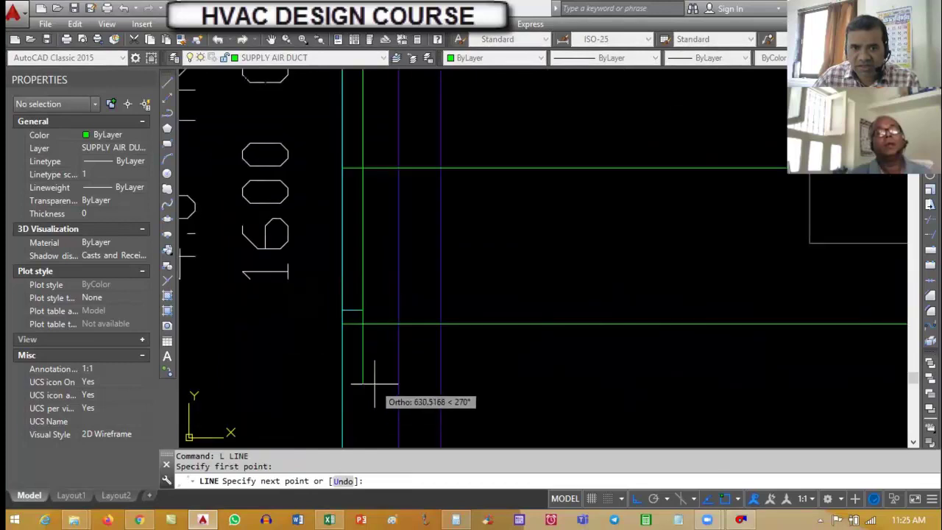
key(Escape)
key(Escape)
key(Return)
key(Escape)
key(Escape)
Start moving the new green duct line, setting its base point on the line
text(m)
key(Return)
click(363, 361)
key(Return)
scroll(396, 375, up, 2)
click(352, 346)
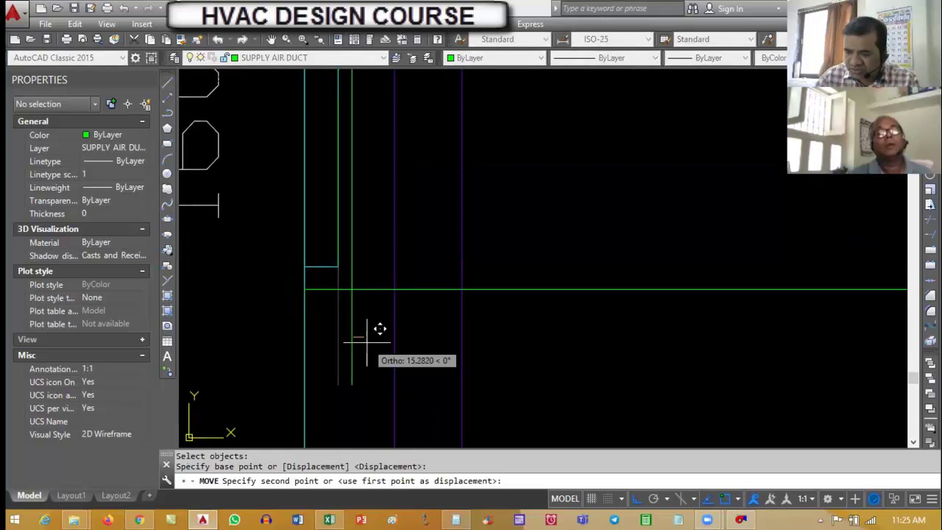
Move the green line 25 to the right
text(25)
key(Return)
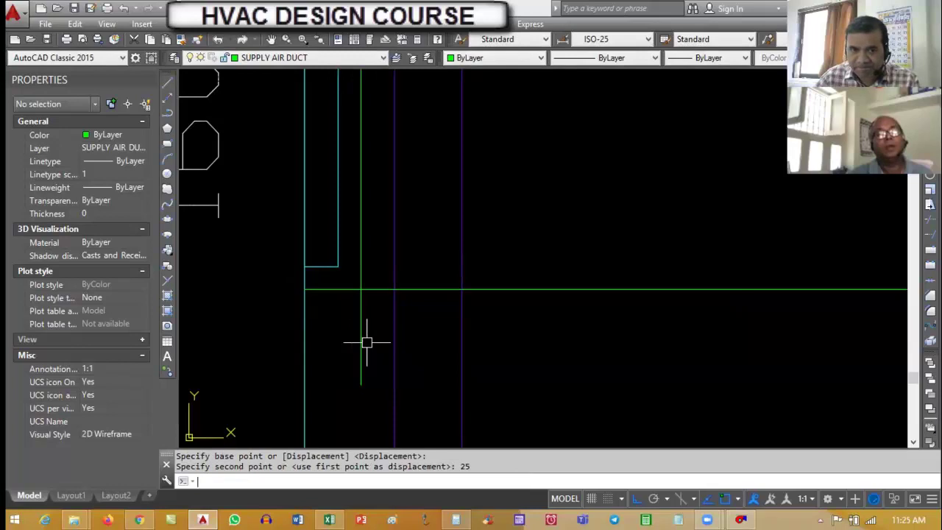
key(Escape)
key(Escape)
text(o)
key(Return)
key(Return)
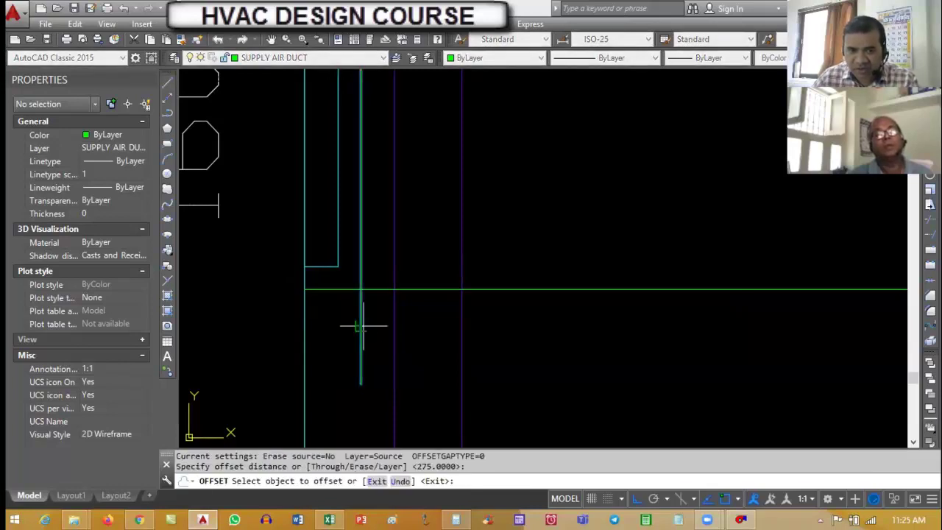
click(361, 326)
key(Escape)
key(Escape)
key(Escape)
key(Escape)
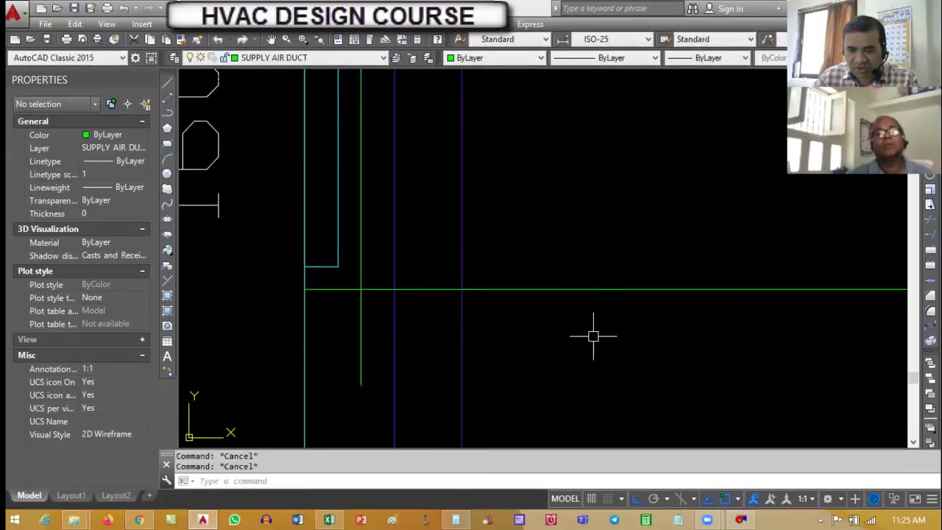
Offset the green duct line 25 to the left for the connector width
text(o)
key(Return)
text(25)
key(Return)
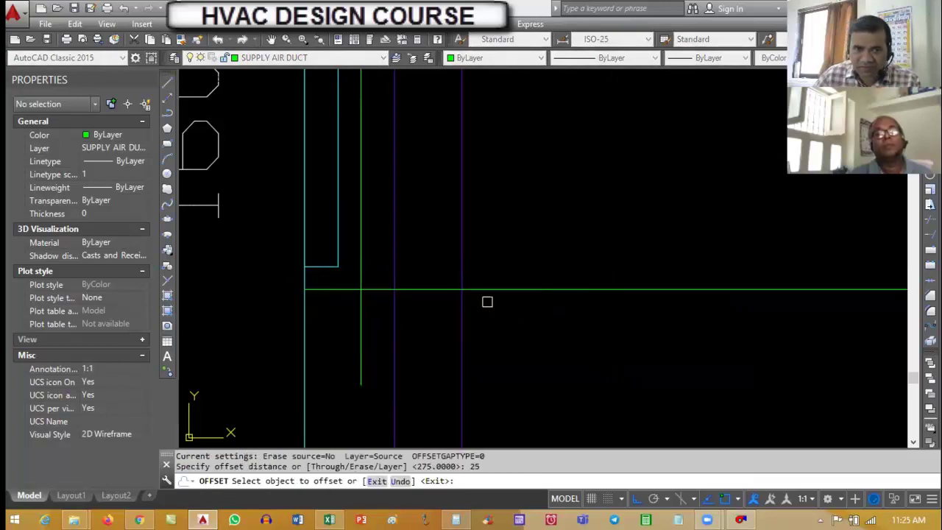
click(360, 314)
click(343, 322)
key(Return)
scroll(351, 319, up, 3)
key(Return)
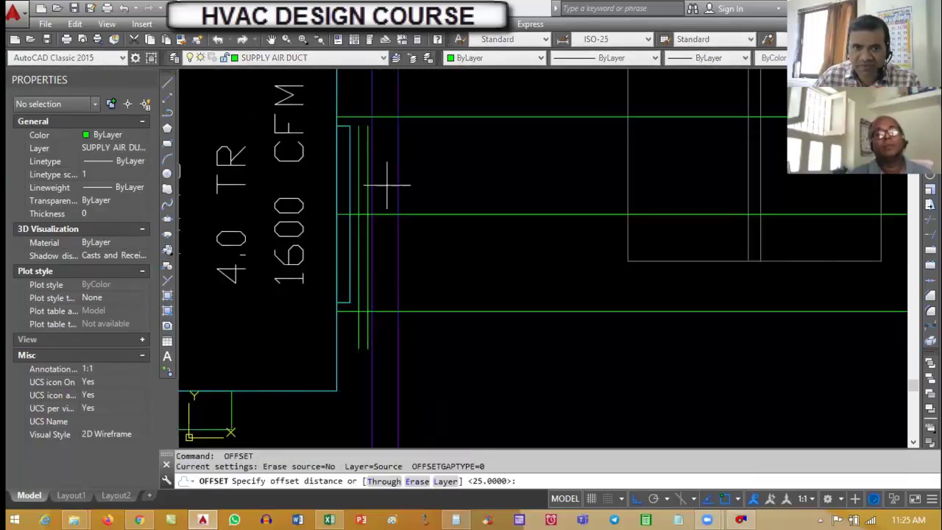
key(Escape)
key(Escape)
Draw the two-peak zigzag lines of the flexible connector with ortho off
text(l)
key(Return)
scroll(343, 120, up, 5)
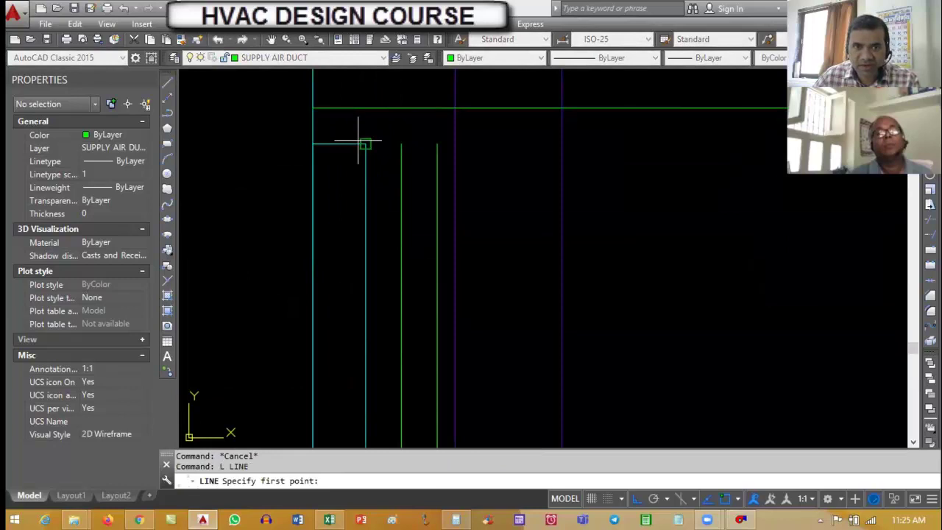
click(365, 143)
scroll(382, 125, up, 2)
key(F8)
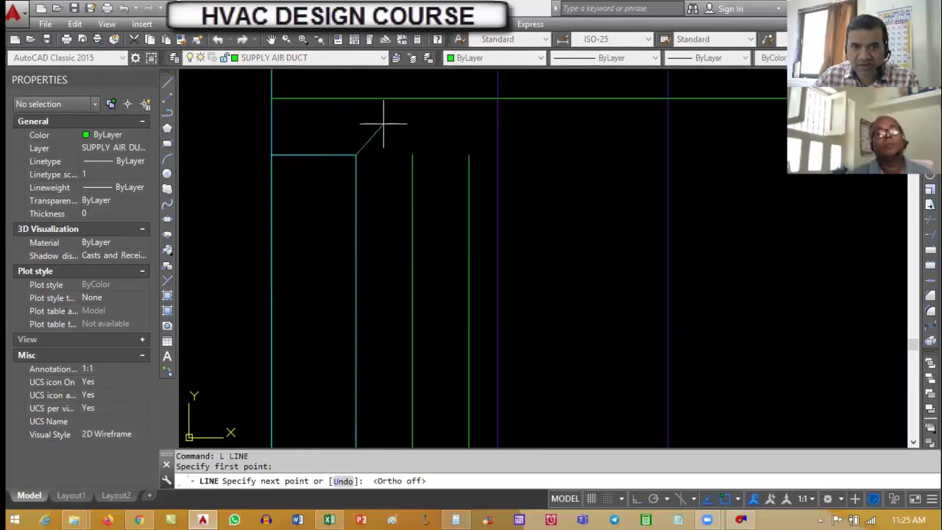
click(383, 123)
click(412, 154)
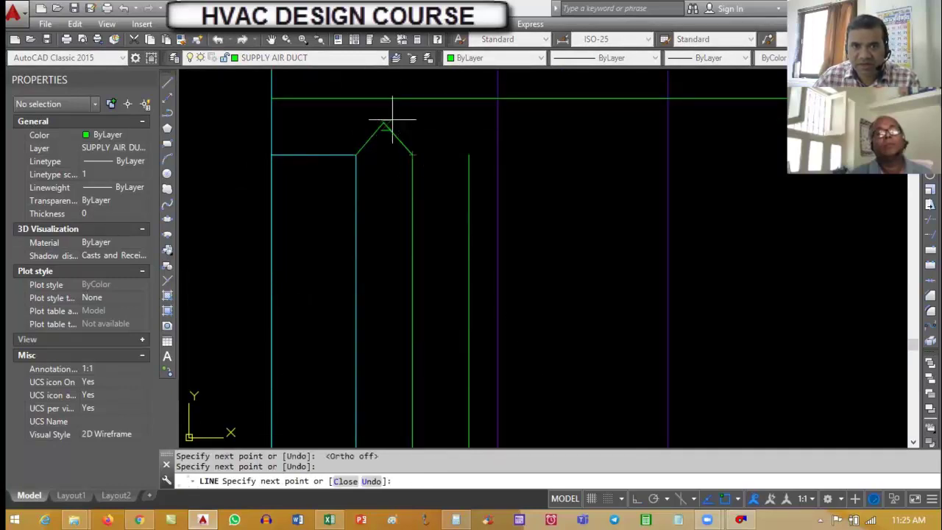
click(445, 121)
click(469, 155)
key(Return)
scroll(427, 175, down, 4)
key(Escape)
key(Escape)
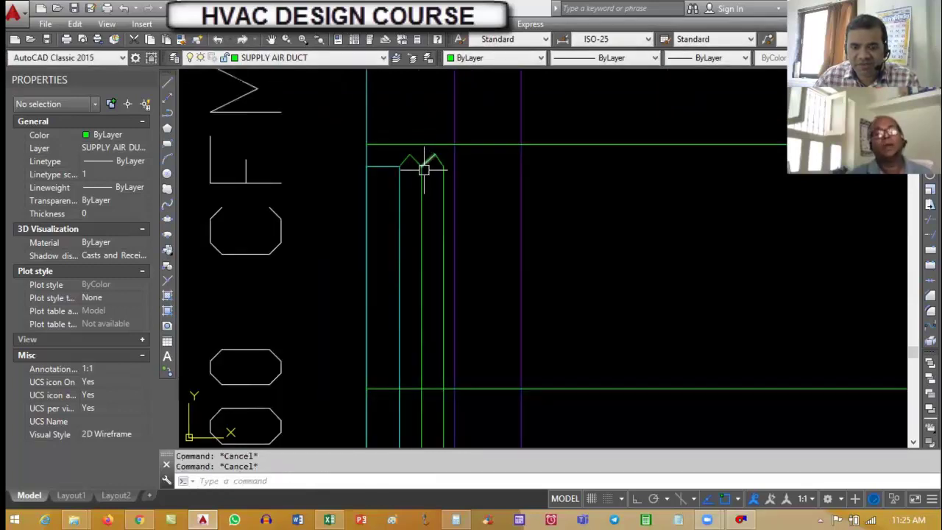
Mirror the four zigzag lines across the duct centre, keeping the originals
text(mi)
key(Return)
click(375, 120)
click(513, 200)
key(Return)
scroll(508, 199, down, 2)
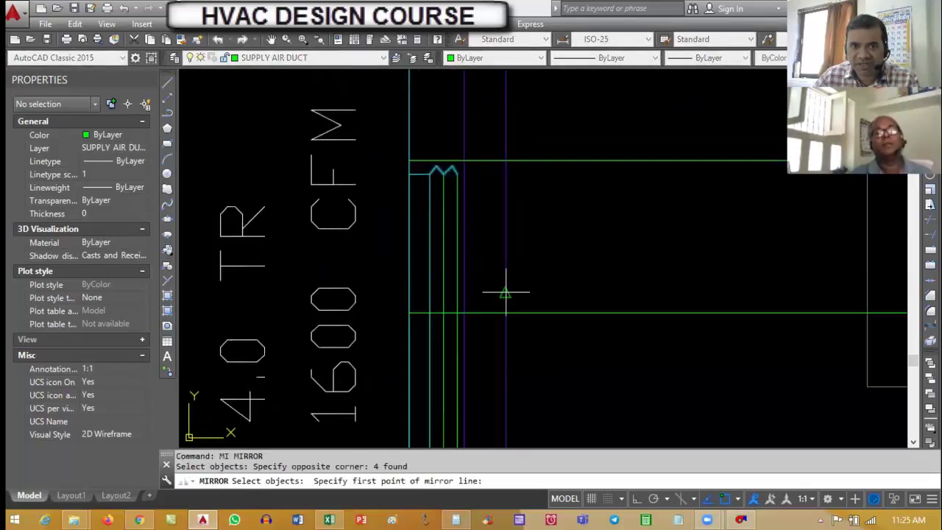
click(485, 314)
key(F8)
click(601, 260)
key(Escape)
scroll(601, 260, down, 4)
key(Escape)
scroll(488, 309, up, 6)
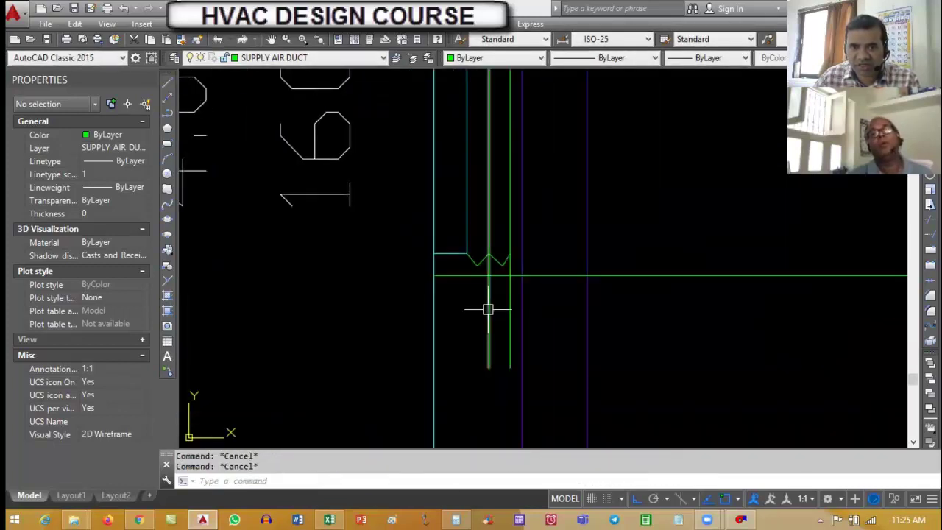
Trim the leftover line segments below the zigzag
text(tr)
key(Return)
key(Return)
click(481, 238)
click(482, 353)
key(Return)
key(Return)
key(Return)
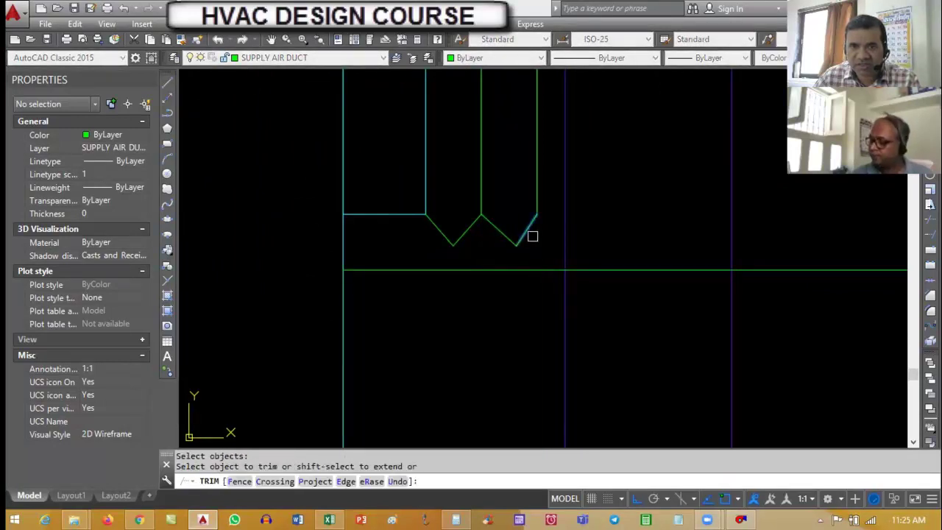
key(Escape)
key(Escape)
scroll(479, 270, down, 3)
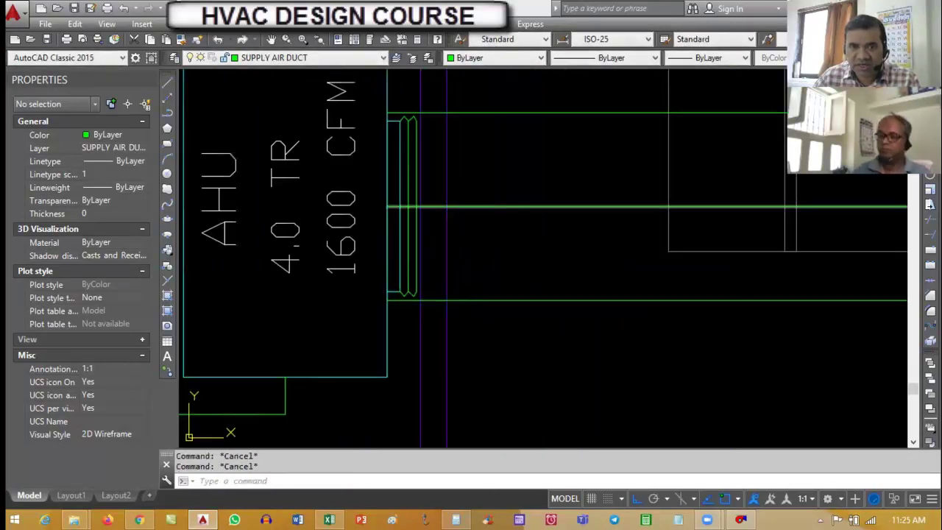
Begin a 500 offset of the connector flange line, then cancel it
text(o)
key(Return)
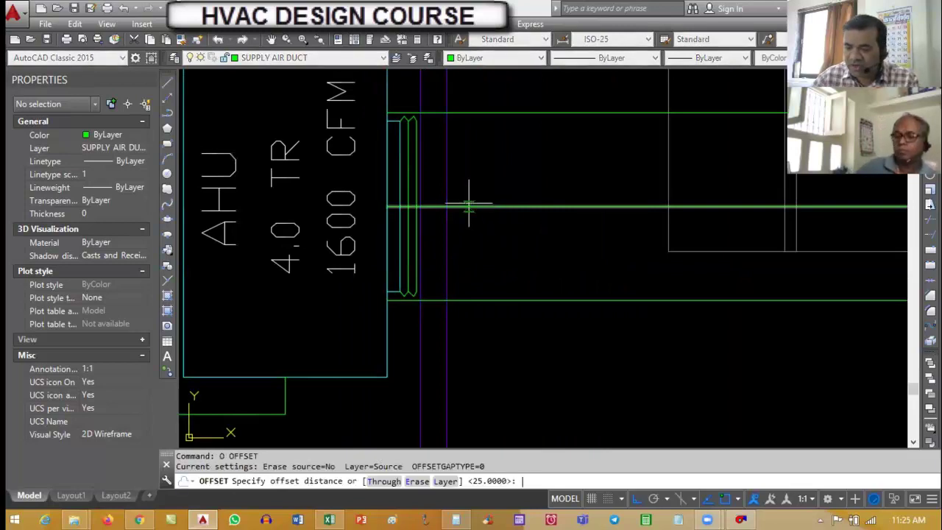
text(500)
key(Return)
scroll(400, 173, up, 2)
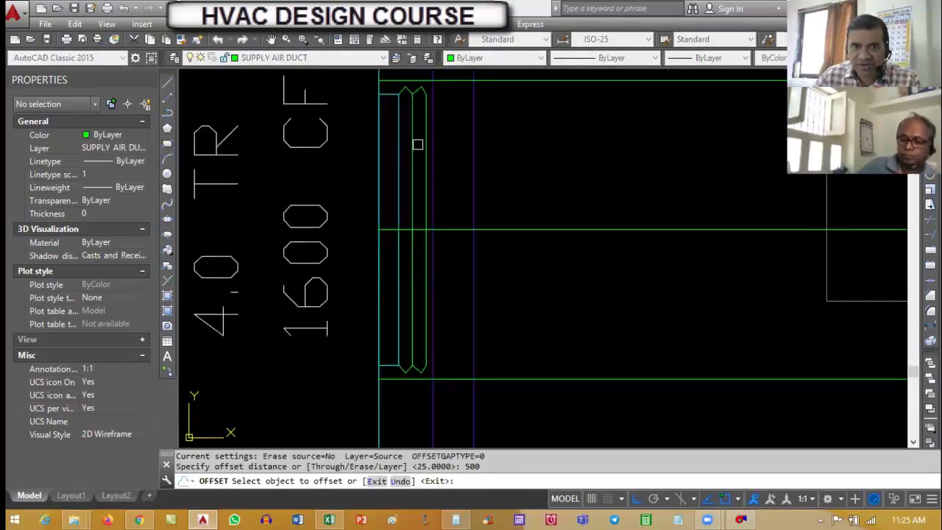
click(425, 147)
scroll(478, 169, down, 6)
key(Escape)
key(Escape)
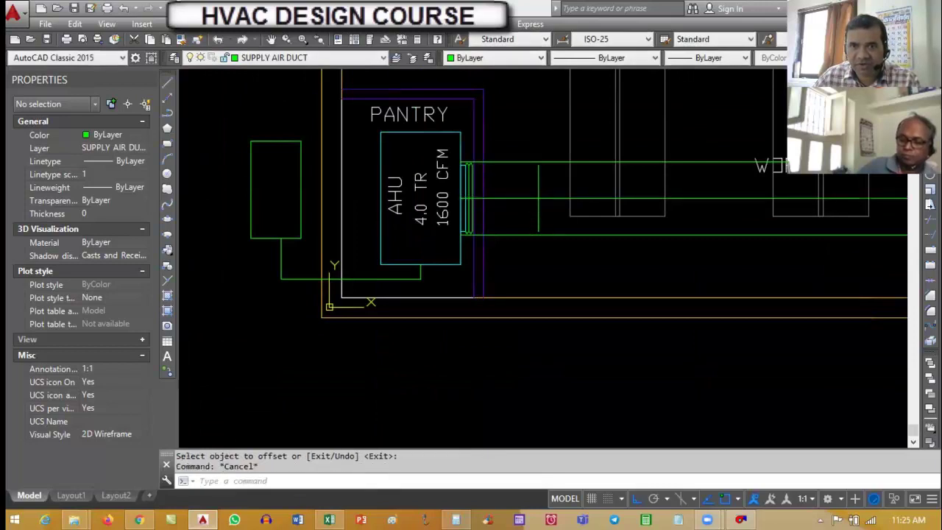
scroll(548, 188, up, 2)
Offset the connector's outer flange line 300 to the right
text(o)
key(Return)
text(300)
key(Return)
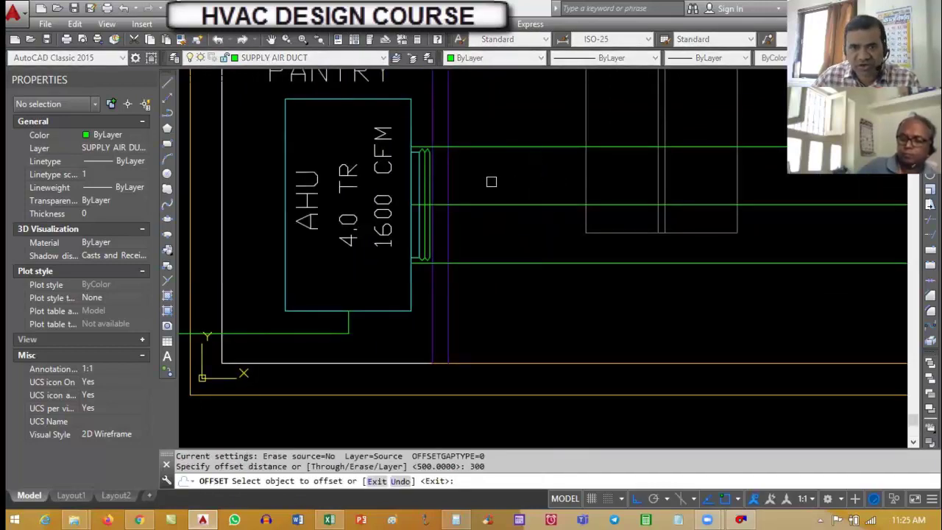
scroll(492, 182, up, 4)
click(357, 165)
click(503, 164)
key(Escape)
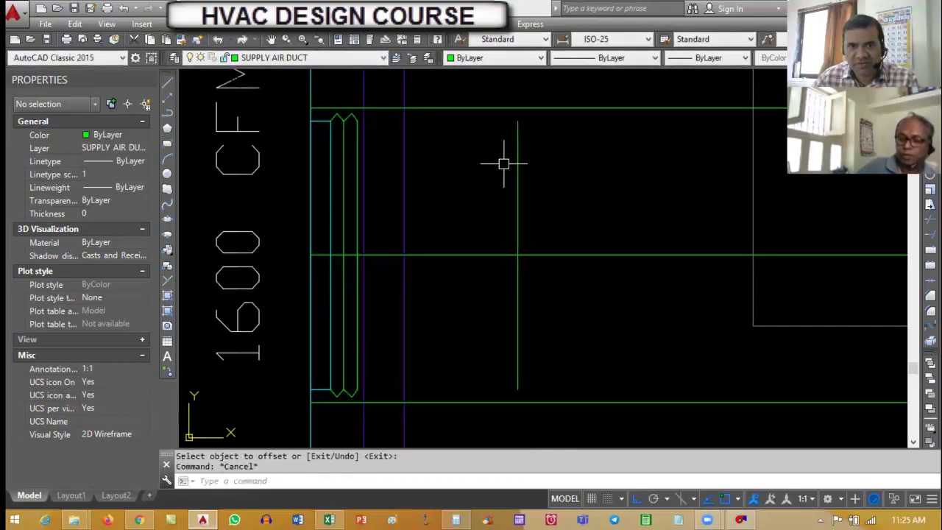
key(Escape)
scroll(503, 163, down, 2)
Extend the new 300-offset line to the duct edges
text(ex)
key(Return)
click(586, 334)
click(563, 133)
key(Return)
click(513, 138)
click(517, 288)
key(Escape)
key(Escape)
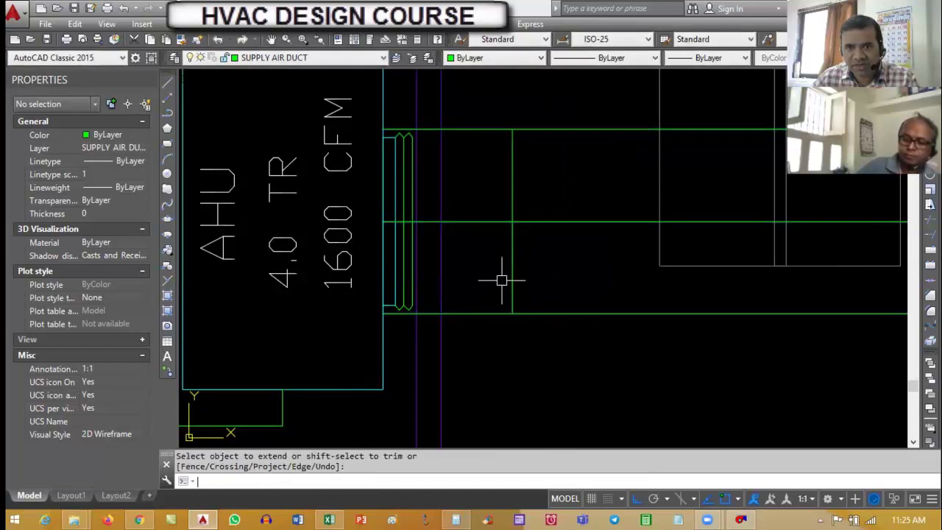
Draw sloped lines from the connector flange to the top and bottom duct edges
text(l)
key(Return)
scroll(412, 175, up, 4)
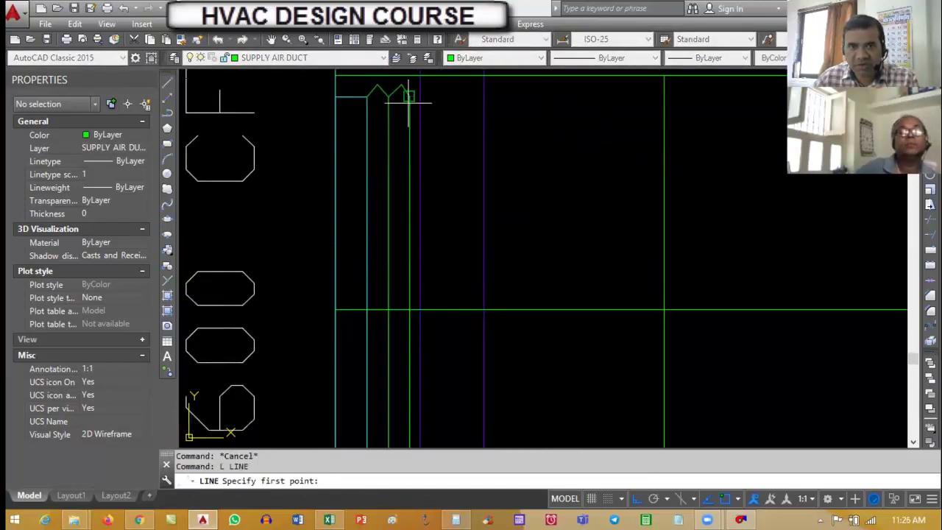
click(375, 84)
scroll(482, 178, down, 4)
click(552, 133)
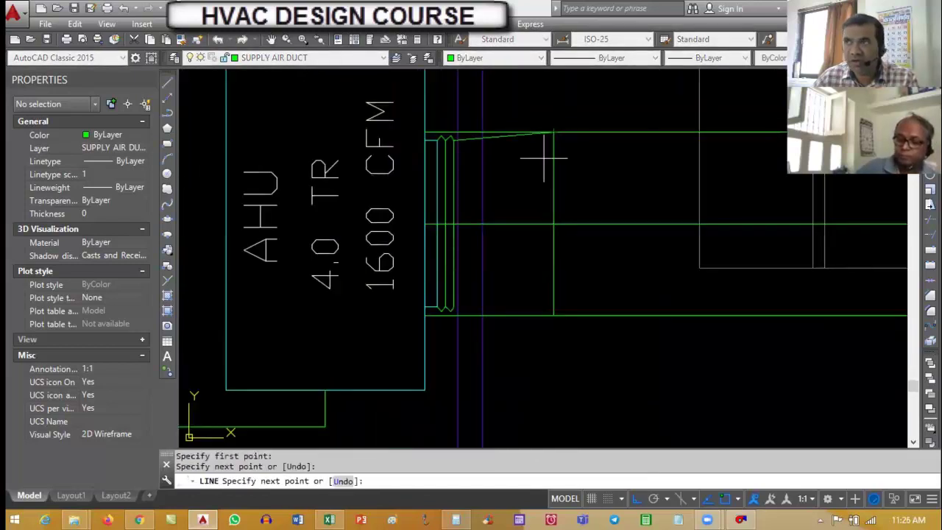
key(Return)
scroll(464, 302, up, 4)
key(Return)
click(464, 301)
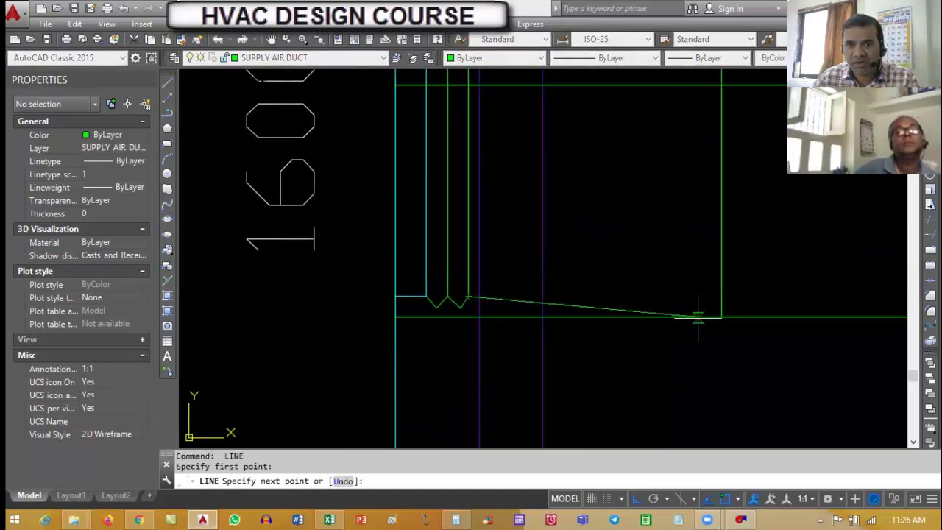
click(721, 317)
key(Escape)
Trim the excess flange line beyond the tapered transition
key(Escape)
text(tr)
key(Return)
key(Return)
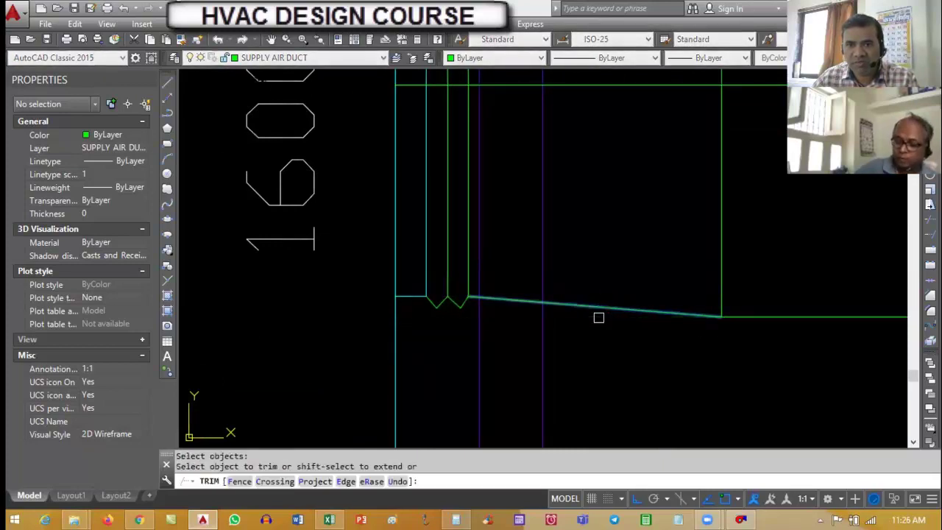
scroll(593, 213, down, 3)
scroll(563, 157, up, 3)
key(Escape)
key(Escape)
text(tr)
key(Return)
click(563, 157)
key(Return)
click(561, 144)
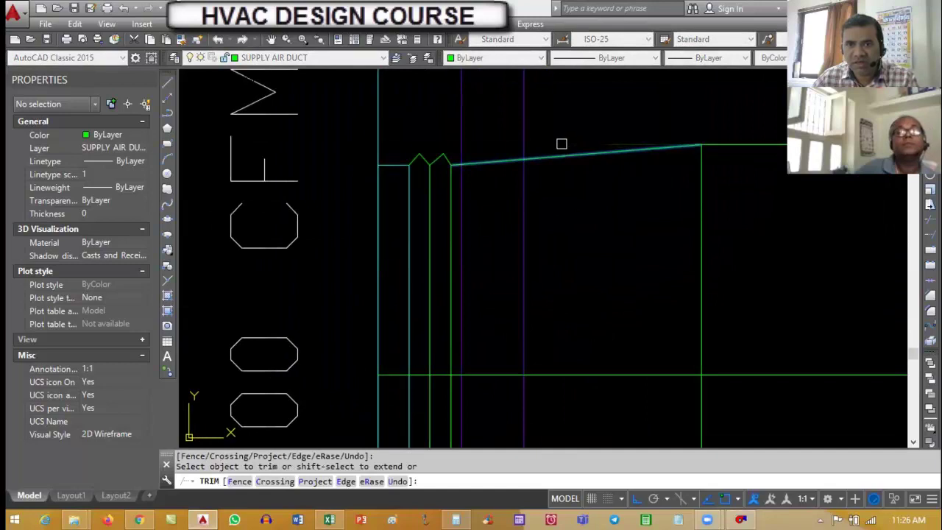
key(Escape)
scroll(618, 301, down, 3)
scroll(634, 284, up, 2)
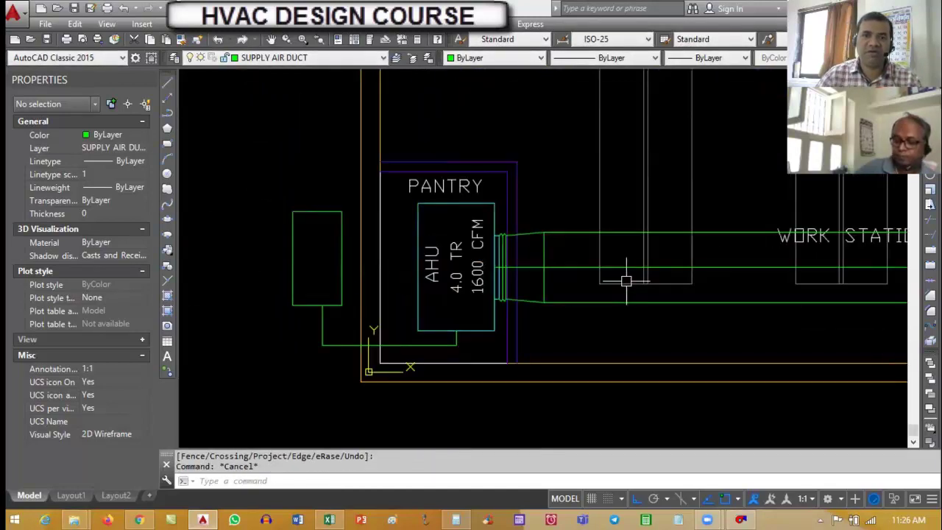
text(m)
key(Return)
click(577, 269)
key(Escape)
scroll(376, 309, down, 2)
text(co)
key(Return)
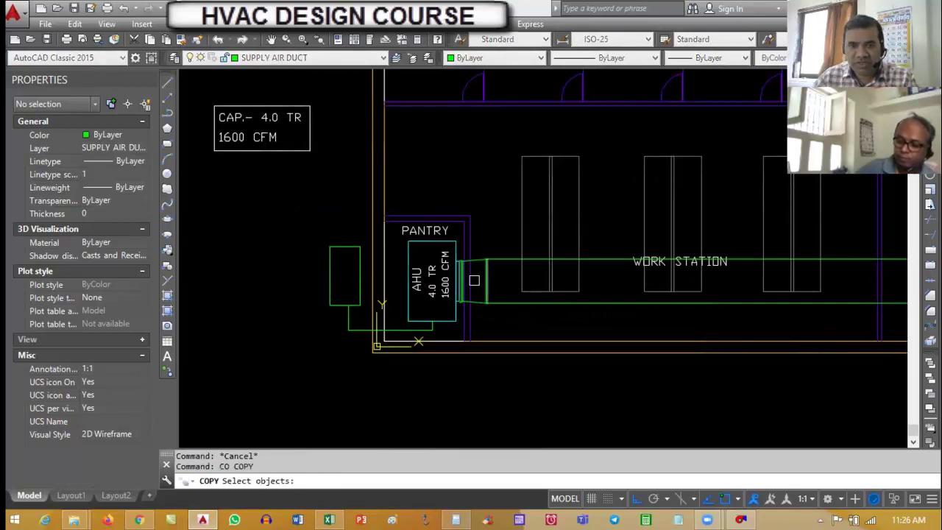
click(446, 280)
click(432, 278)
key(Return)
key(Escape)
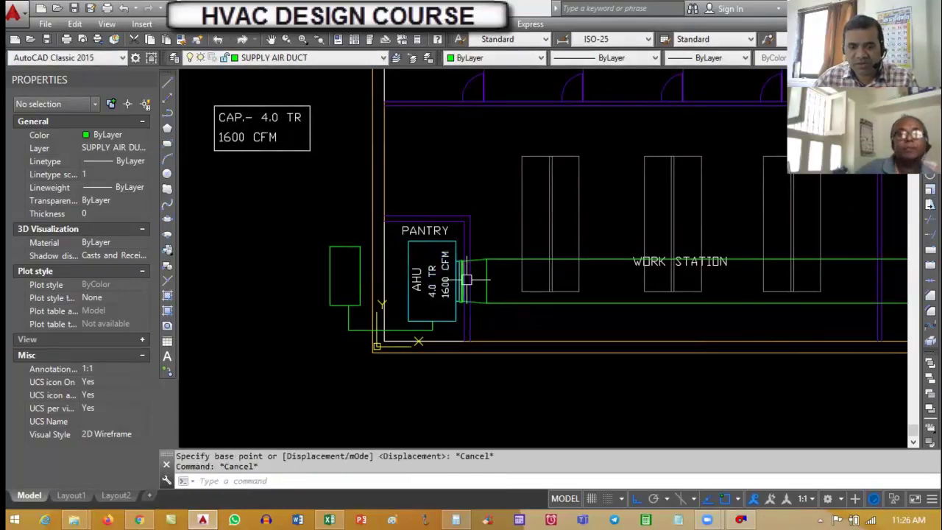
text(co)
key(Return)
scroll(460, 270, up, 2)
click(436, 249)
key(Return)
click(515, 263)
click(552, 257)
key(Escape)
text(e)
key(Return)
key(Escape)
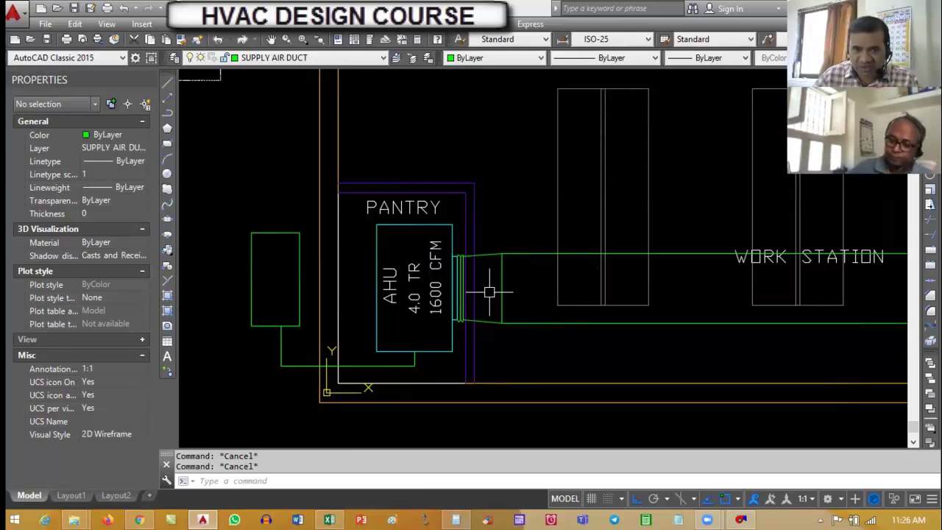
scroll(534, 276, up, 1)
scroll(456, 287, down, 2)
scroll(441, 305, up, 2)
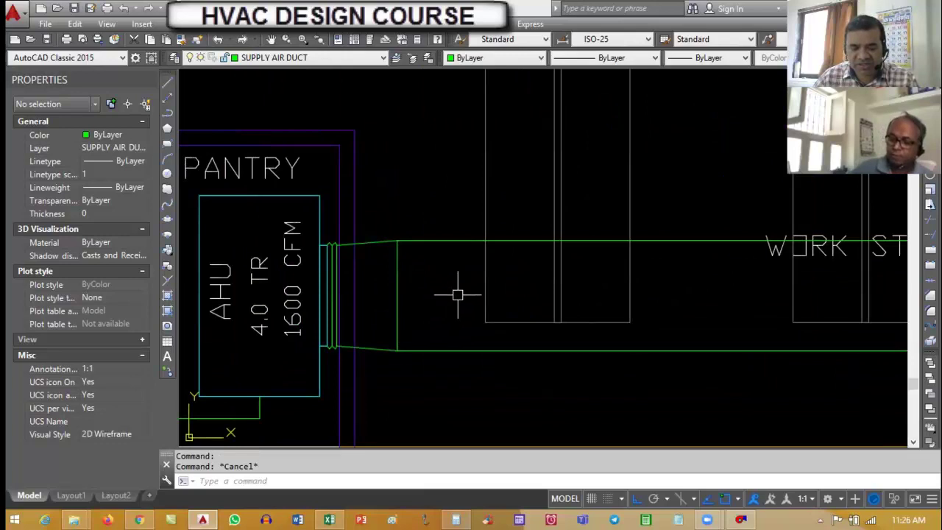
Add a 550 X 300 multiline text label inside the main duct
text(M)
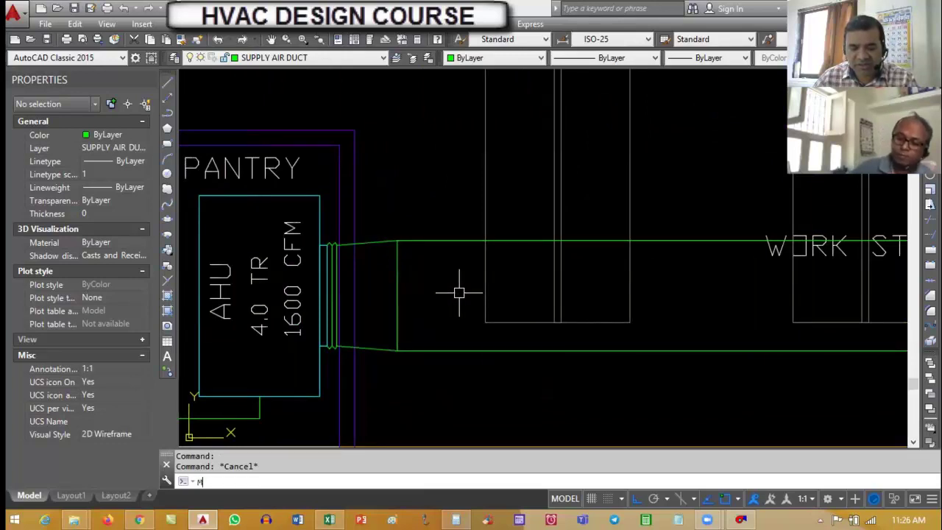
key(Return)
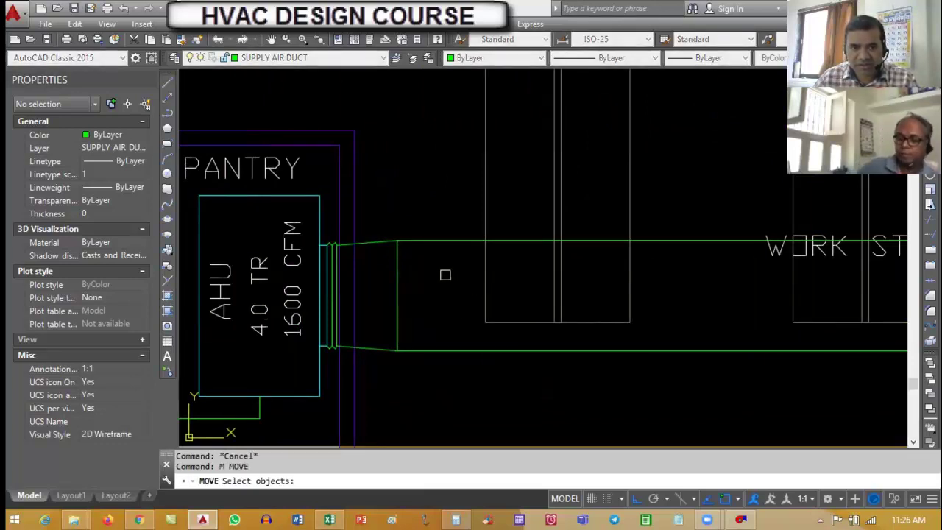
key(Escape)
key(Escape)
text(M)
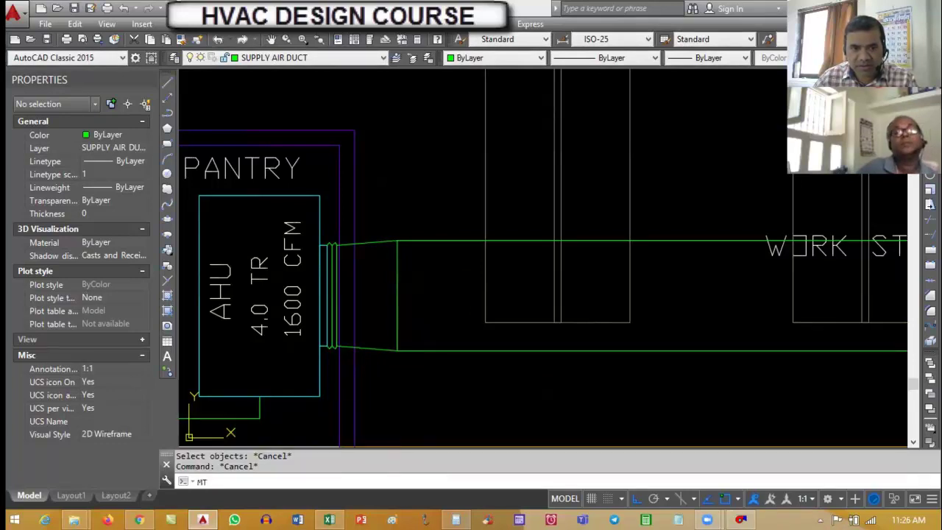
text(T)
key(Return)
click(420, 273)
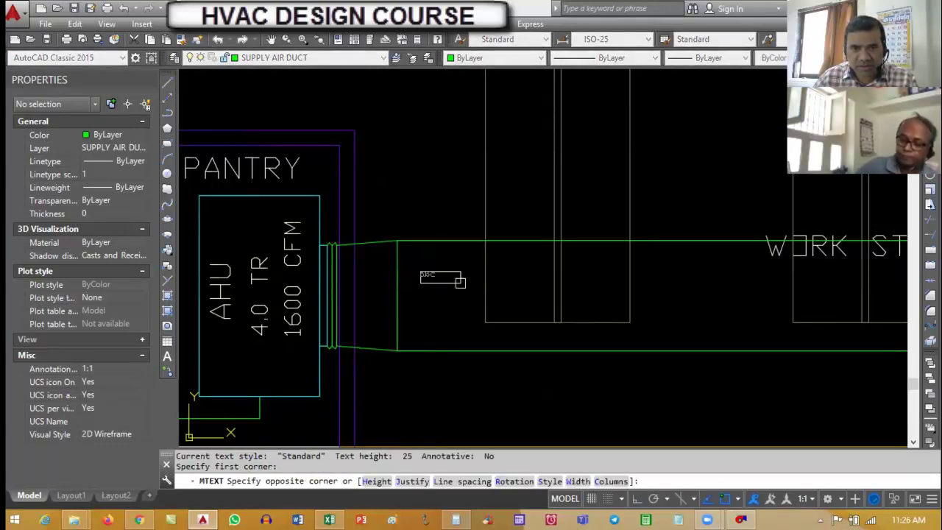
click(527, 279)
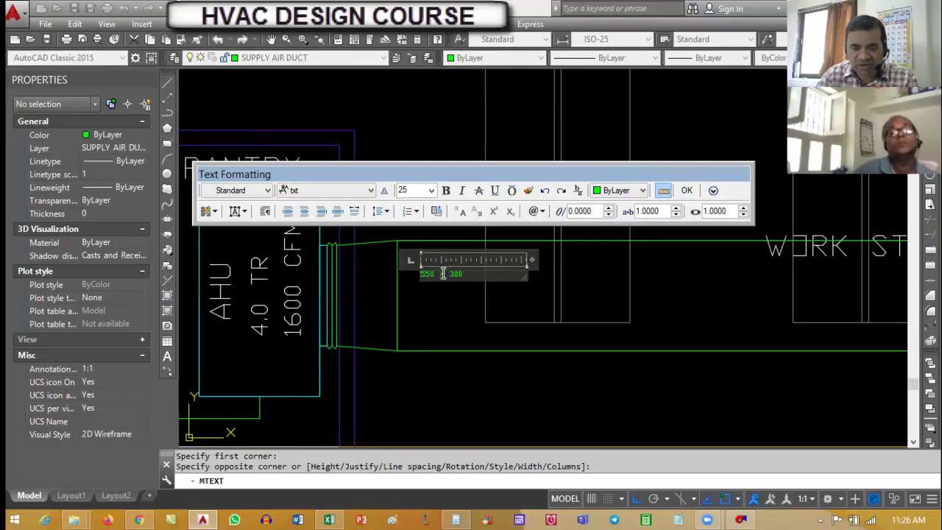
click(464, 327)
key(Escape)
key(Escape)
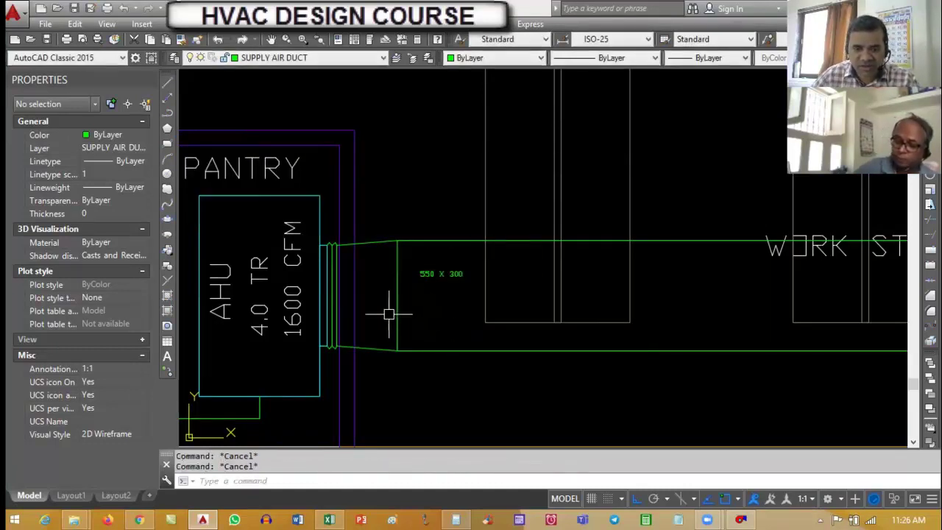
Match the 550 X 300 label's properties to the WORK STATION text
scroll(465, 311, down, 3)
text(MA)
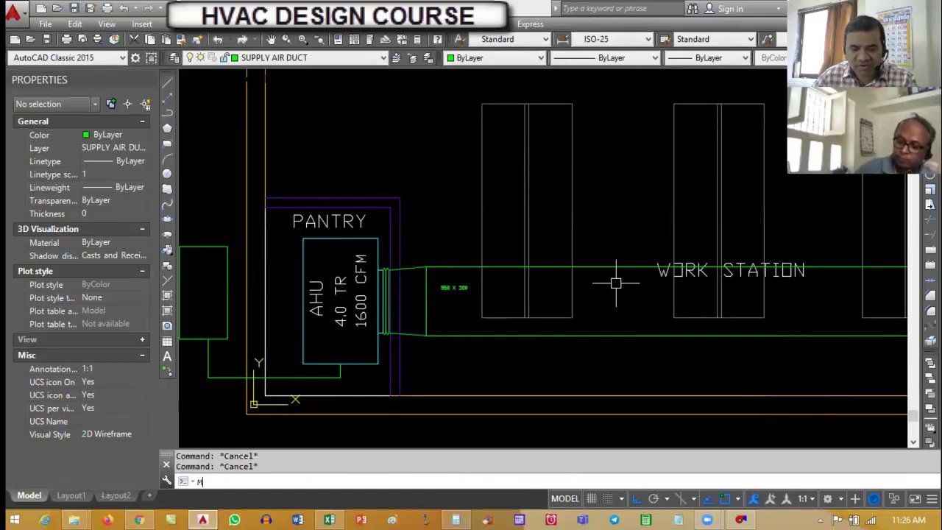
key(Return)
scroll(739, 291, up, 3)
click(678, 271)
click(329, 293)
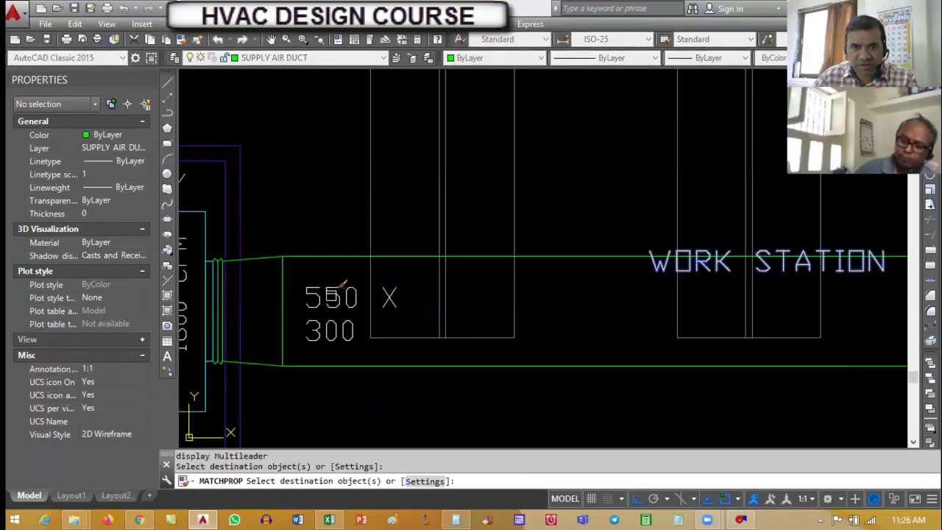
key(Escape)
key(Escape)
Widen the label's text box so 550 X 300 fits on one line
text(ED)
click(339, 308)
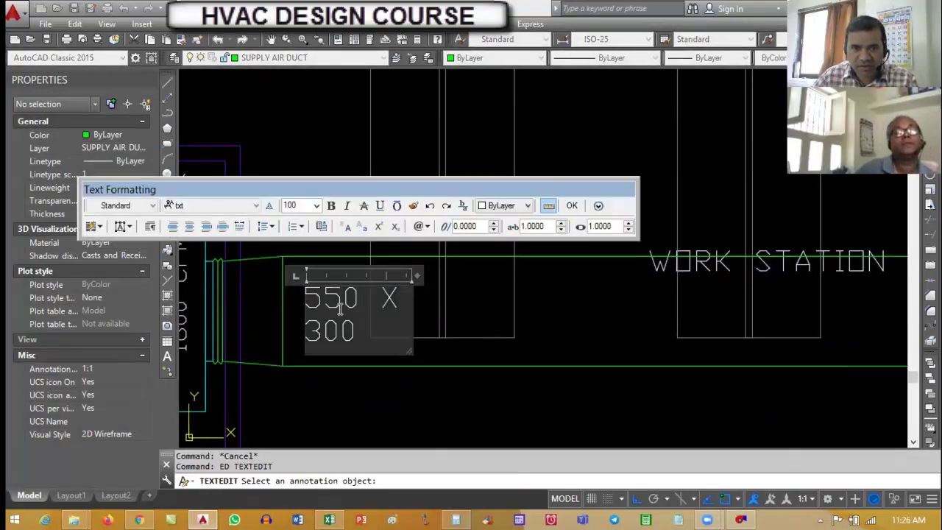
mouse_move(414, 277)
mouse_down()
mouse_move(456, 263)
mouse_move(631, 264)
mouse_up()
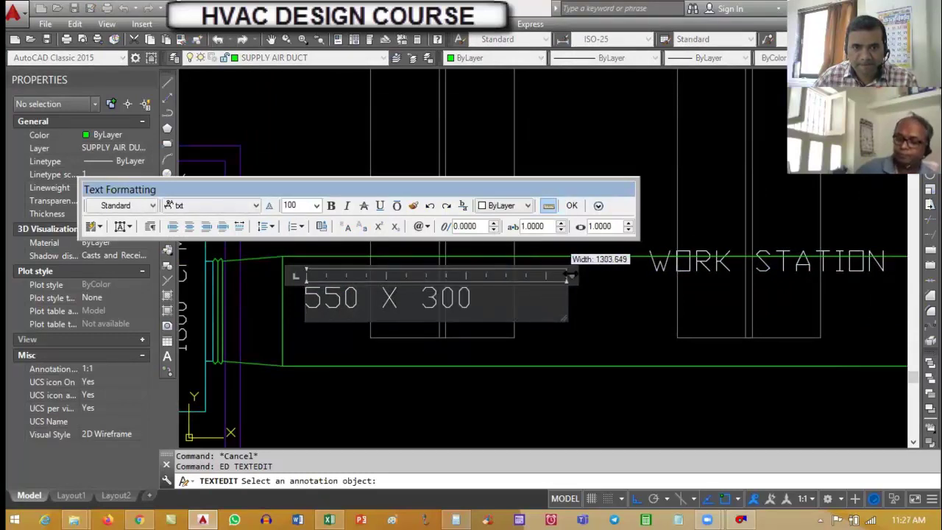
click(475, 377)
key(Escape)
key(Escape)
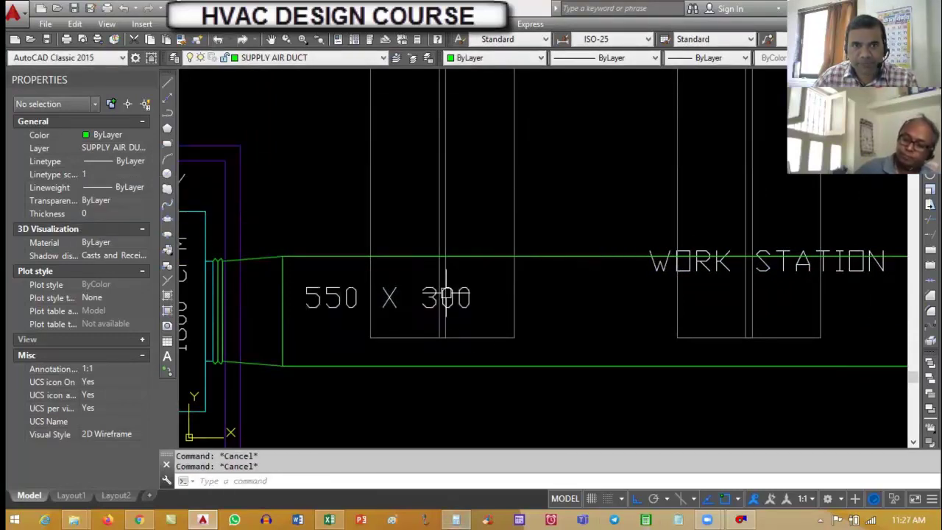
Set the label's text height to 90 in Properties
click(389, 298)
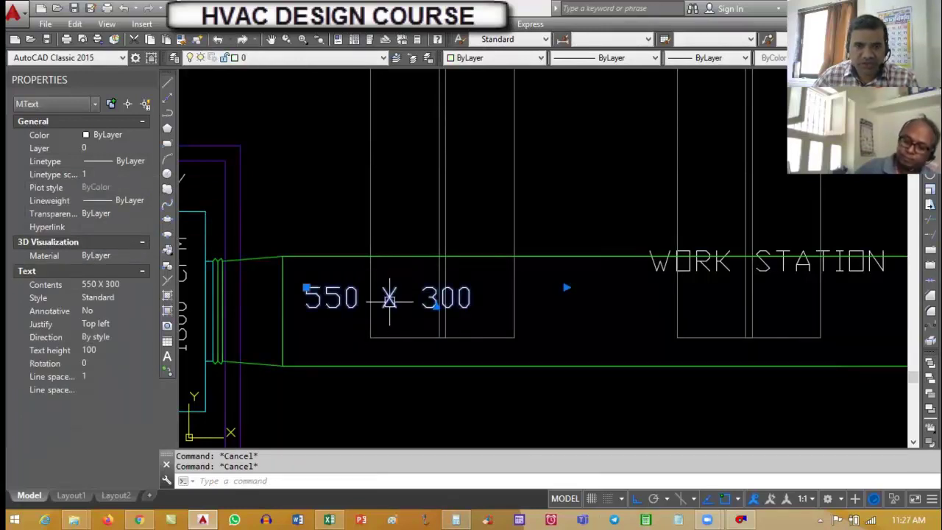
click(103, 350)
text(90)
key(Return)
key(Escape)
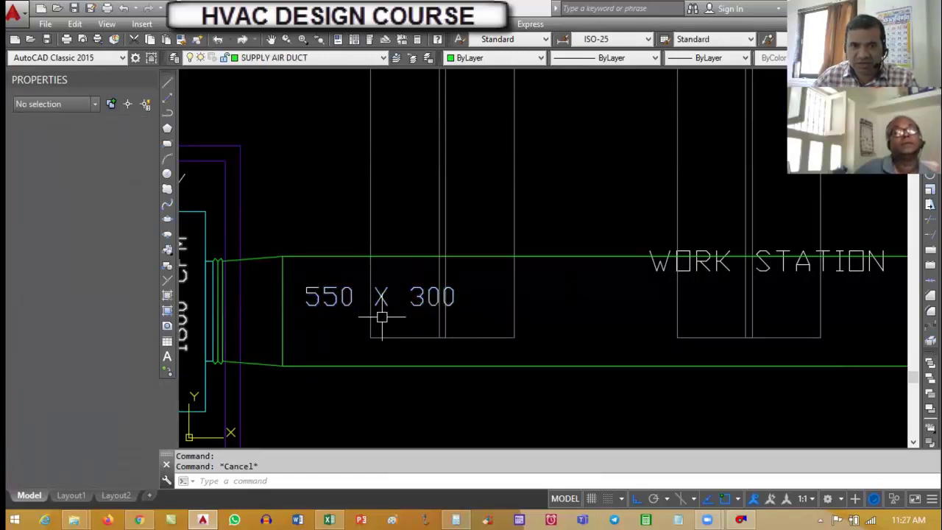
key(Escape)
Edit the label text from 550 X 300 to 550x300
text(ed)
key(Return)
click(366, 296)
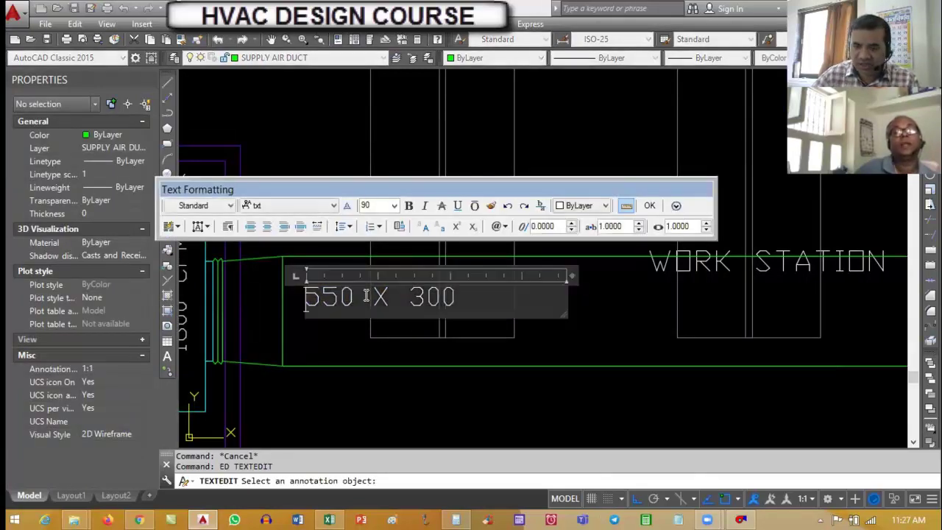
key(Delete)
key(Delete)
key(Delete)
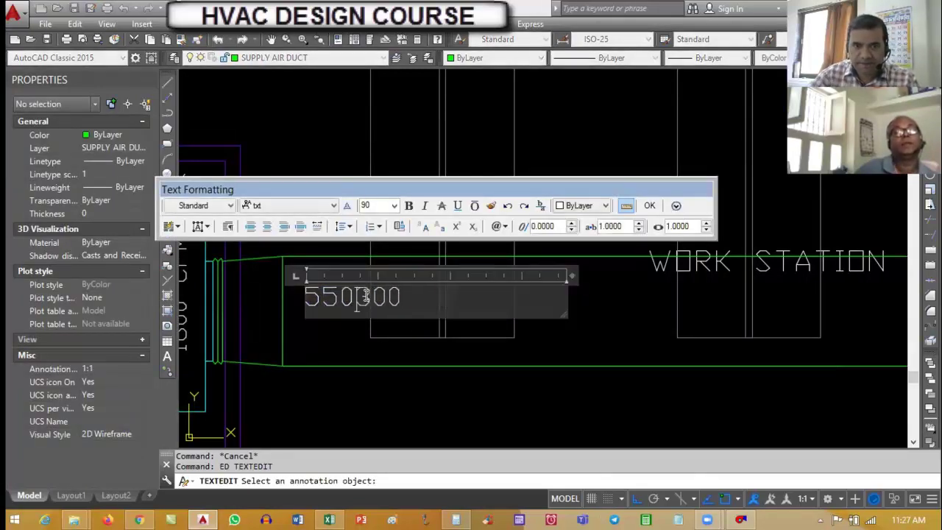
text(X)
key(BackSpace)
text(x)
click(399, 316)
key(Escape)
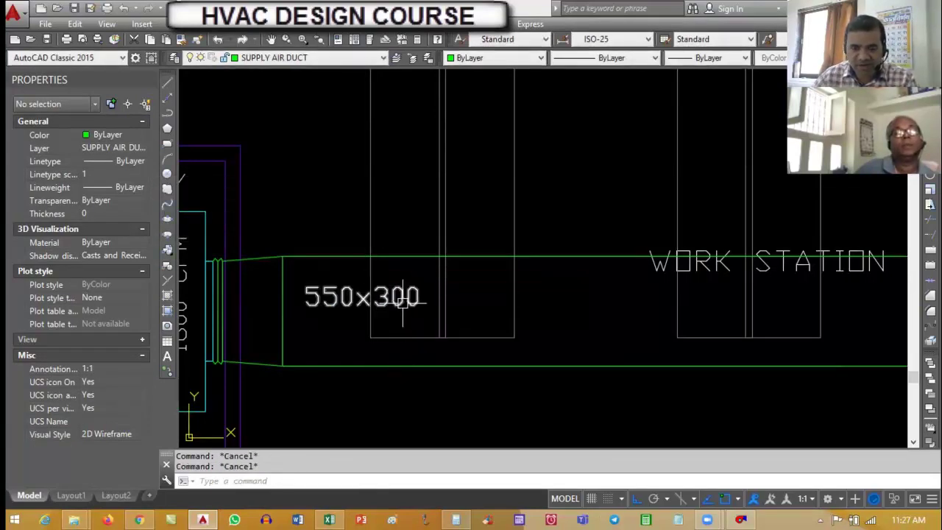
Move the 550x300 label slightly higher within the duct
text(m)
key(Return)
click(400, 305)
key(Return)
click(580, 312)
click(581, 303)
key(Escape)
key(Escape)
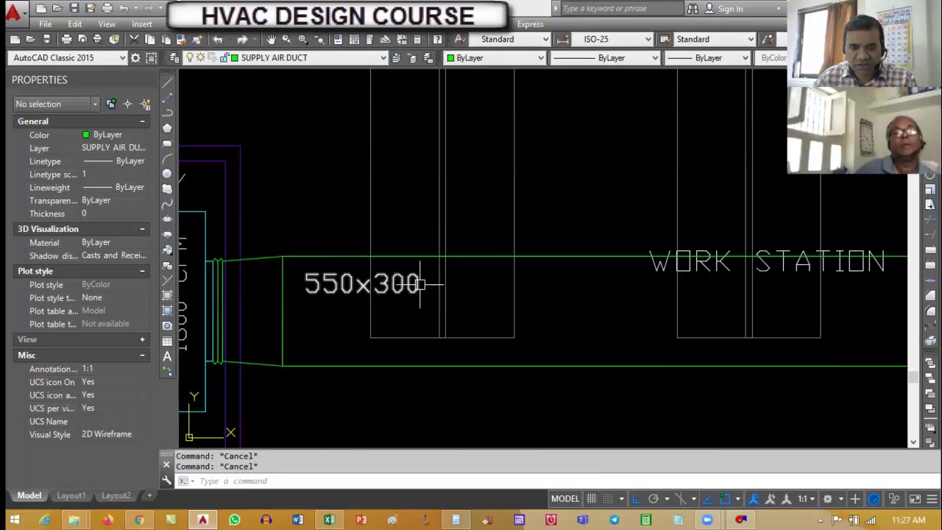
Add a 1600 CFM line above 550x300 in the duct label
text(ed)
key(Return)
key(Escape)
key(Escape)
text(ed)
key(Return)
click(428, 288)
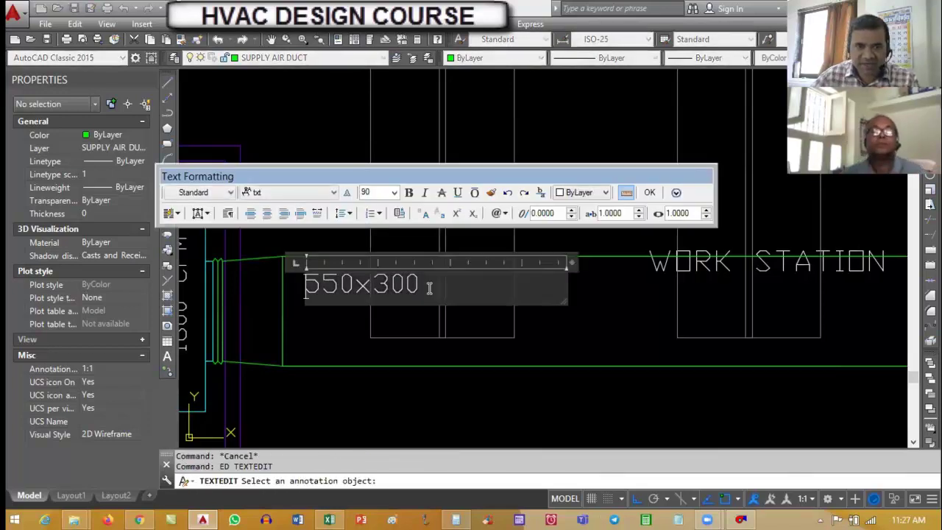
key(Return)
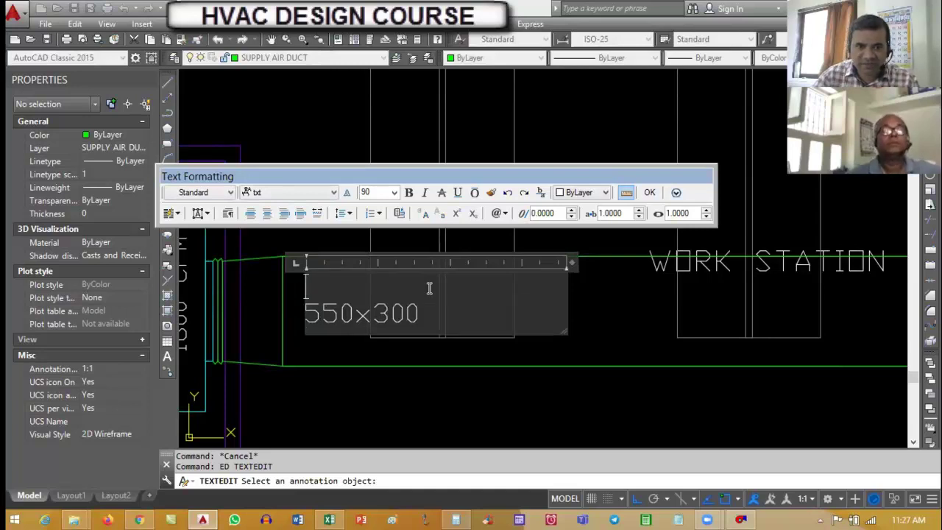
text(1600 CFM)
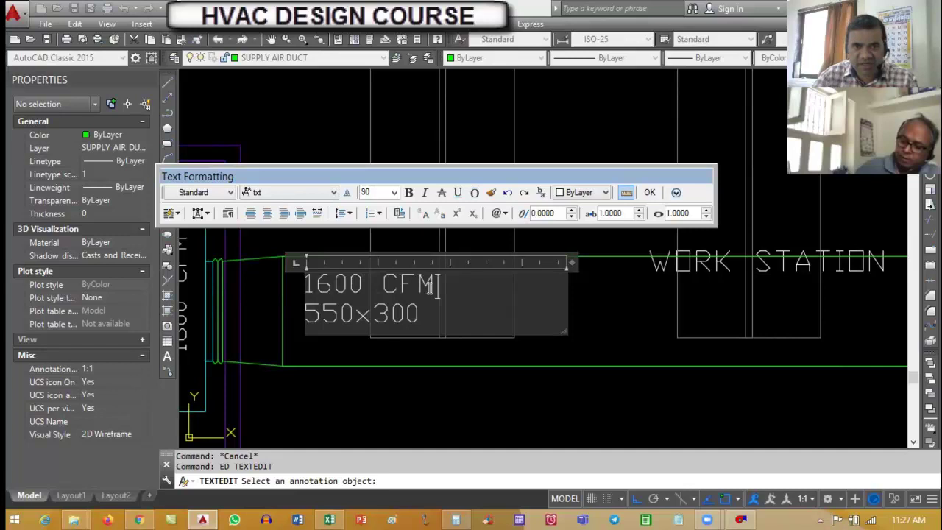
click(400, 404)
key(Escape)
scroll(478, 338, down, 3)
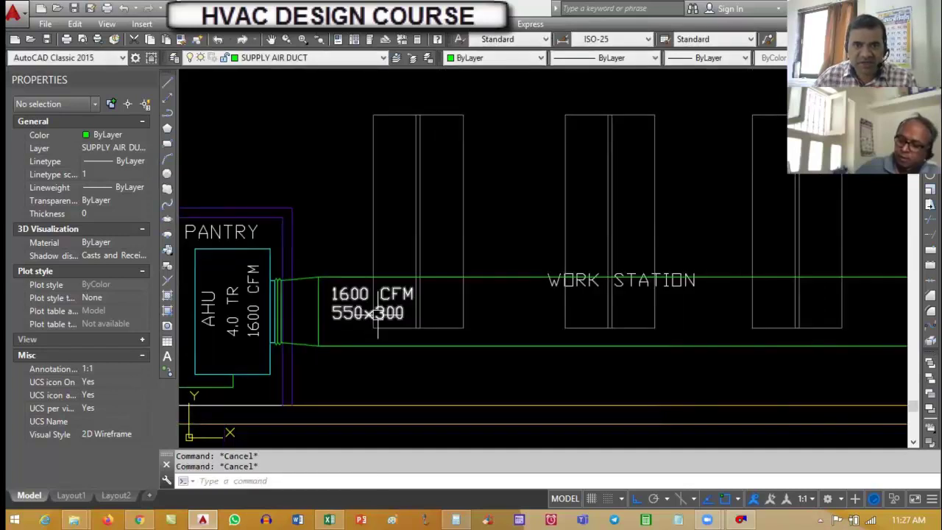
Draw a vertical branch line from the duct's top edge to just below the cabin partition
scroll(551, 312, down, 2)
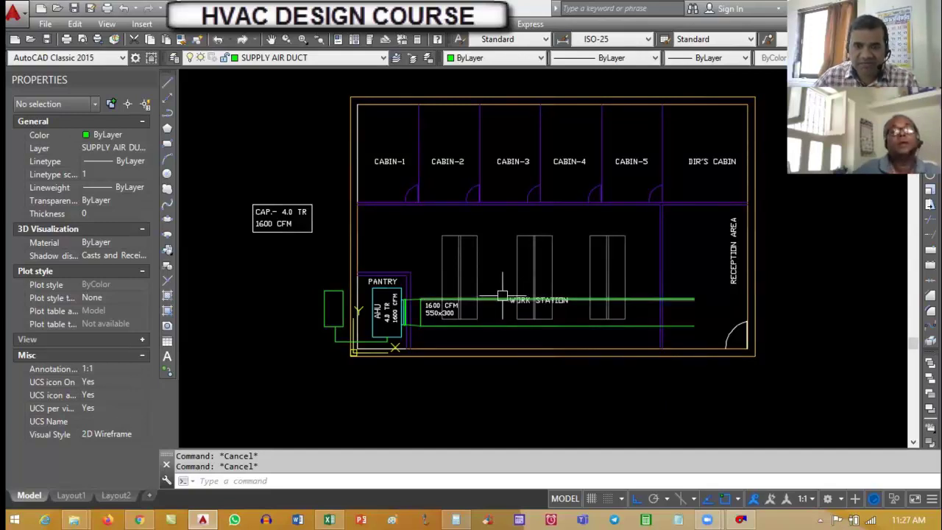
key(Return)
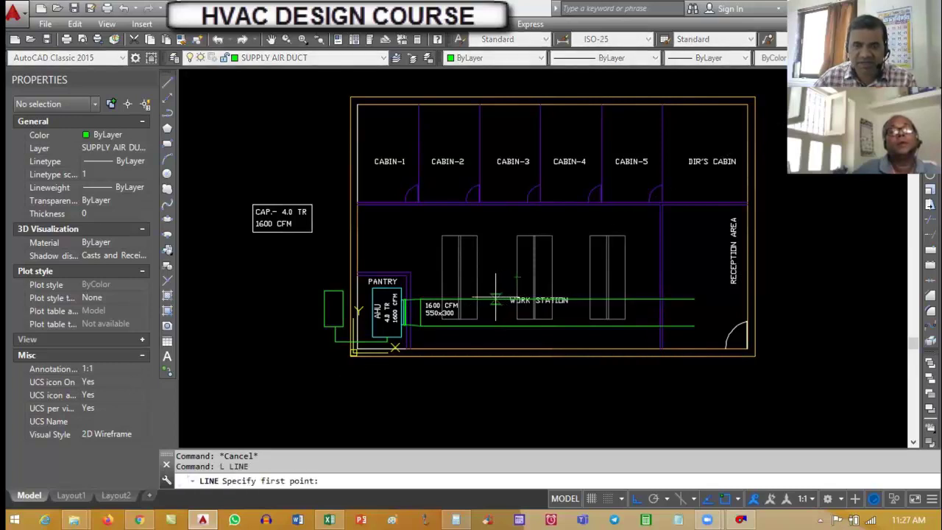
click(495, 299)
scroll(499, 264, up, 5)
scroll(489, 221, down, 3)
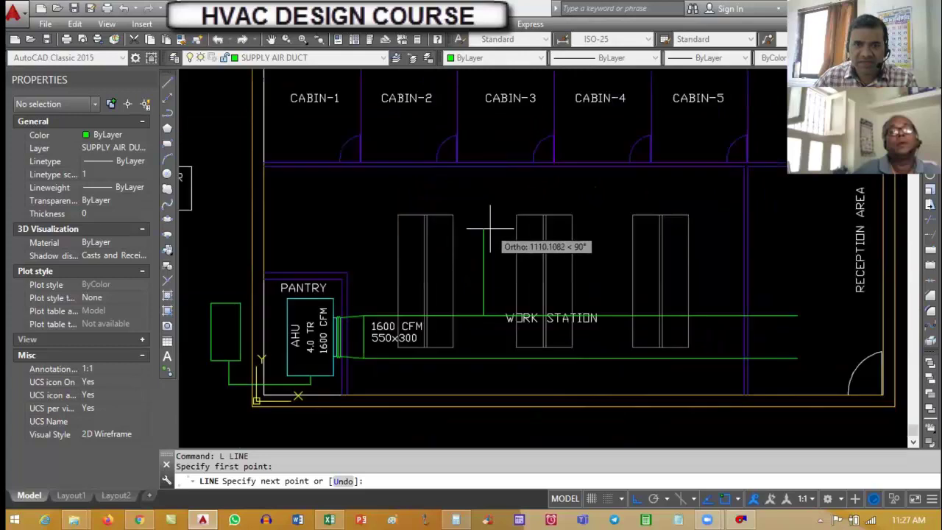
click(488, 186)
scroll(562, 196, down, 4)
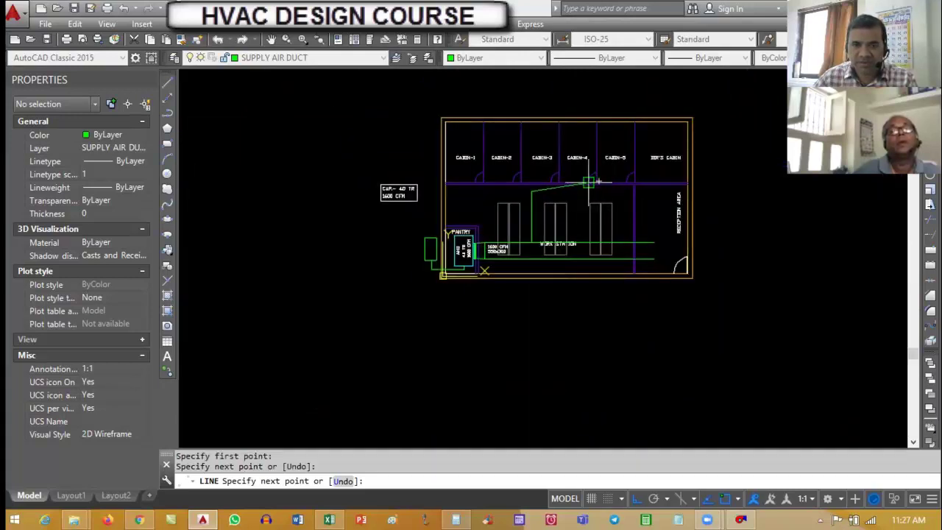
scroll(580, 185, up, 2)
key(Escape)
key(Escape)
key(Escape)
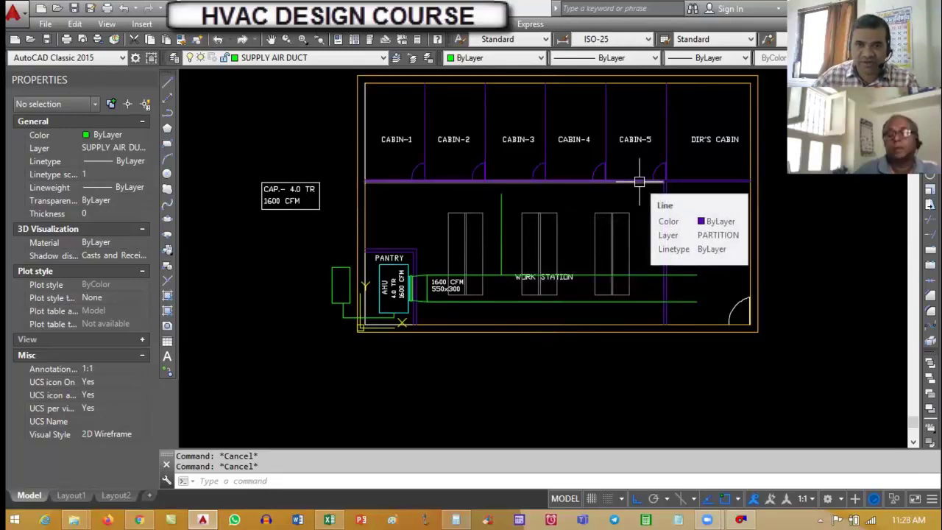
middle_drag(752, 204, 674, 209)
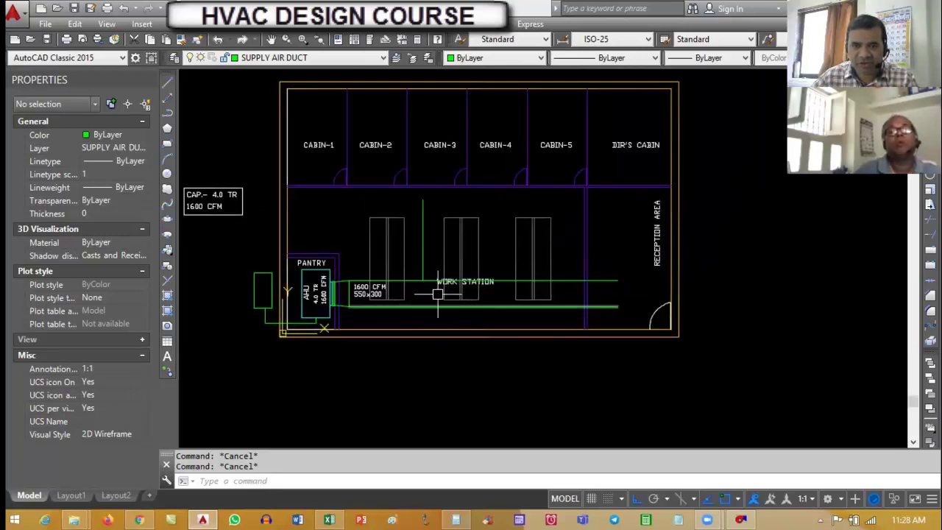
scroll(438, 294, up, 4)
scroll(431, 288, down, 2)
Offset the vertical branch line 550 to the right
text(o)
key(Return)
key(Return)
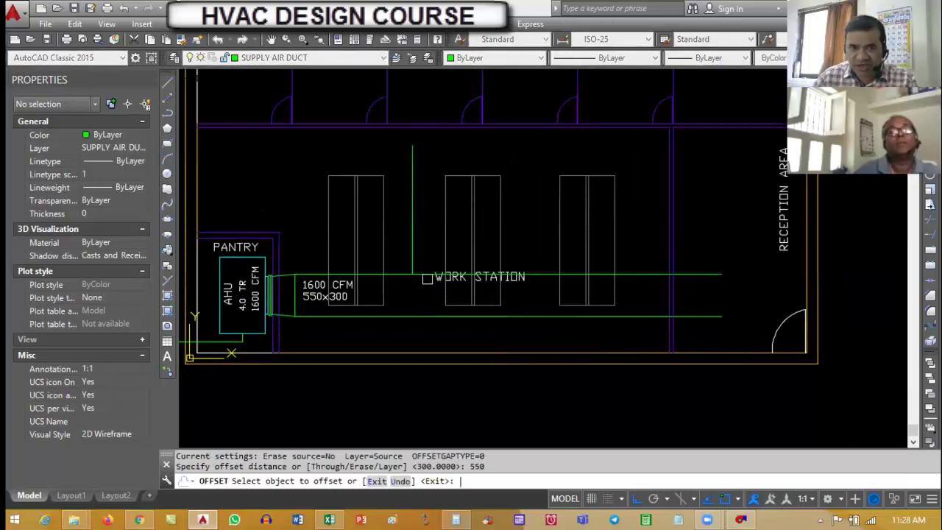
click(412, 235)
click(427, 250)
key(Escape)
key(Escape)
text(f)
key(Return)
key(Escape)
Fillet the top duct line with the vertical branch line at radius 100
key(Return)
key(Escape)
key(Escape)
text(f)
key(Return)
text(r)
key(Return)
text(100)
Measure the distance from the rounded corner down to the lower duct line
key(Return)
click(404, 274)
click(413, 267)
key(Escape)
key(Escape)
text(o)
key(Return)
key(Escape)
text(di)
key(Return)
scroll(412, 271, up, 2)
click(413, 262)
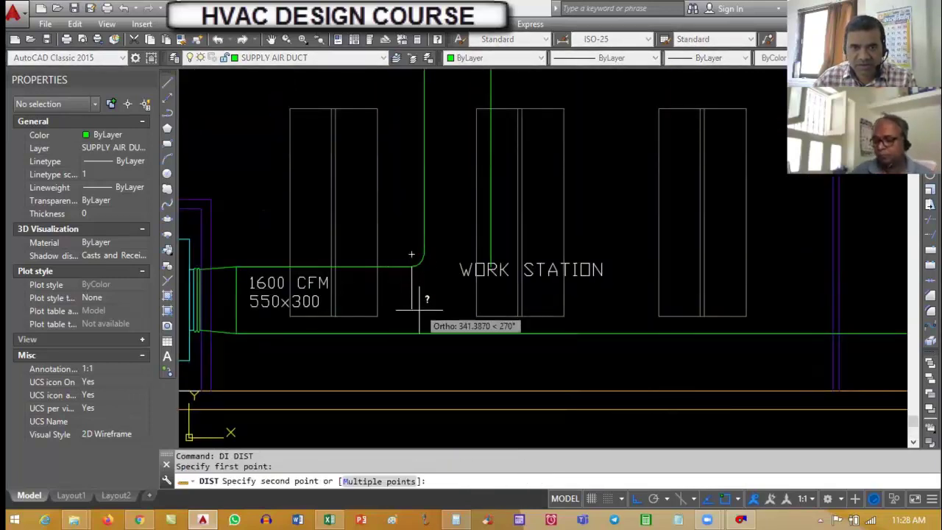
click(413, 334)
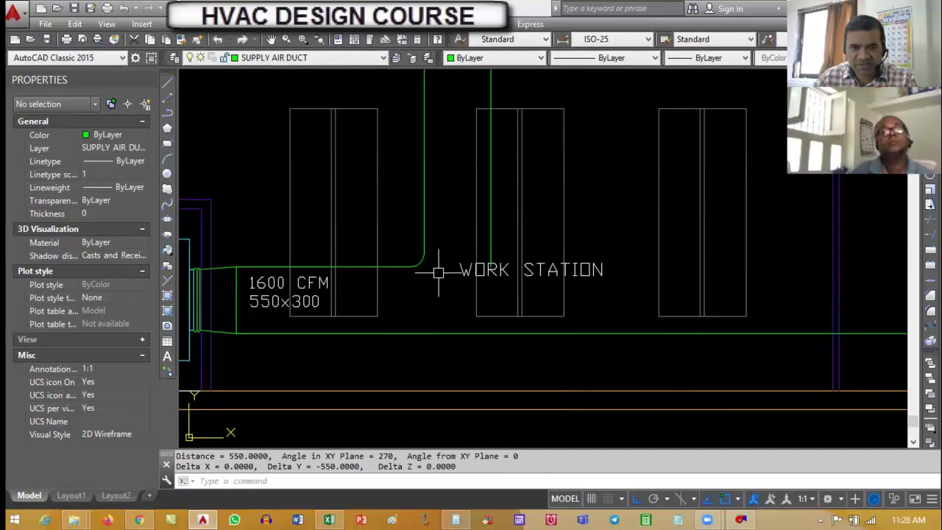
Offset the elbow arc 550 outward to form the outer elbow
text(o)
key(Return)
text(550)
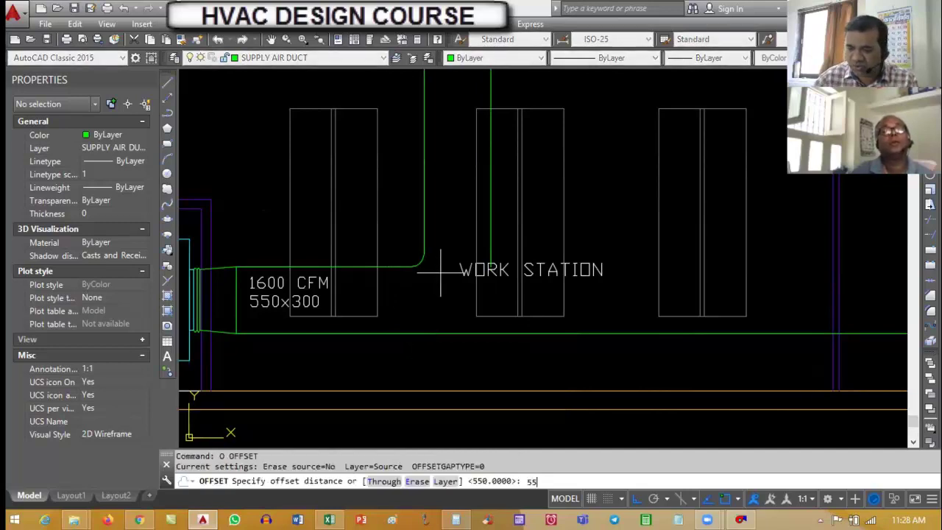
key(Return)
click(427, 267)
click(451, 279)
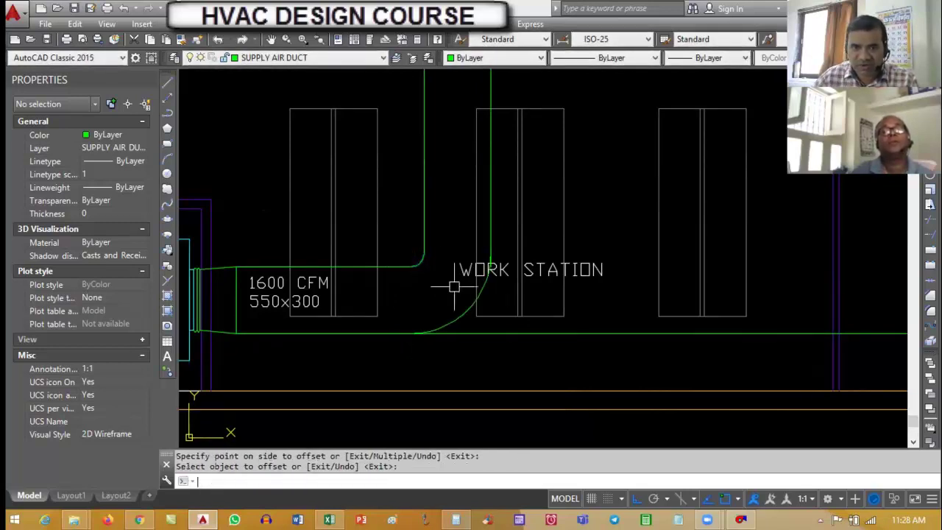
key(Escape)
key(Escape)
Draw the elbow's closing line and a short vertical duct edge
text(l)
key(Return)
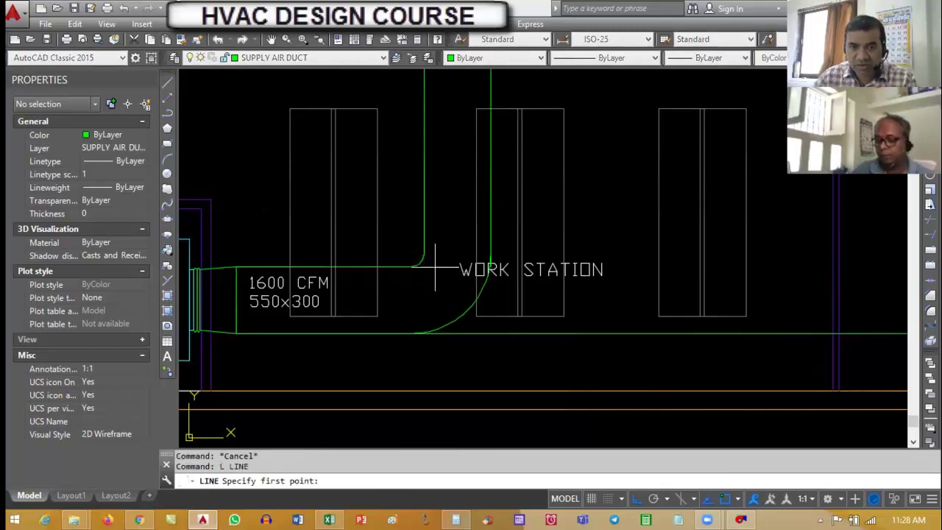
click(423, 254)
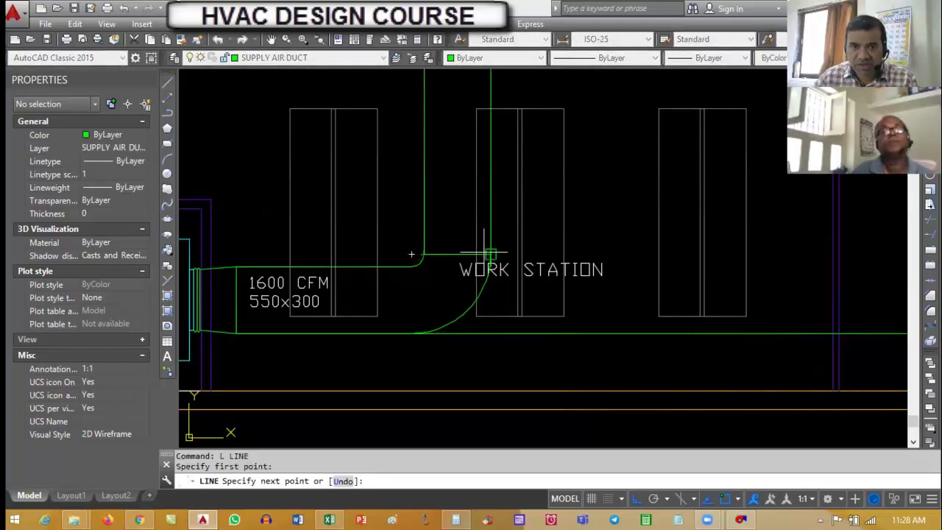
click(490, 254)
key(Return)
key(Return)
click(411, 265)
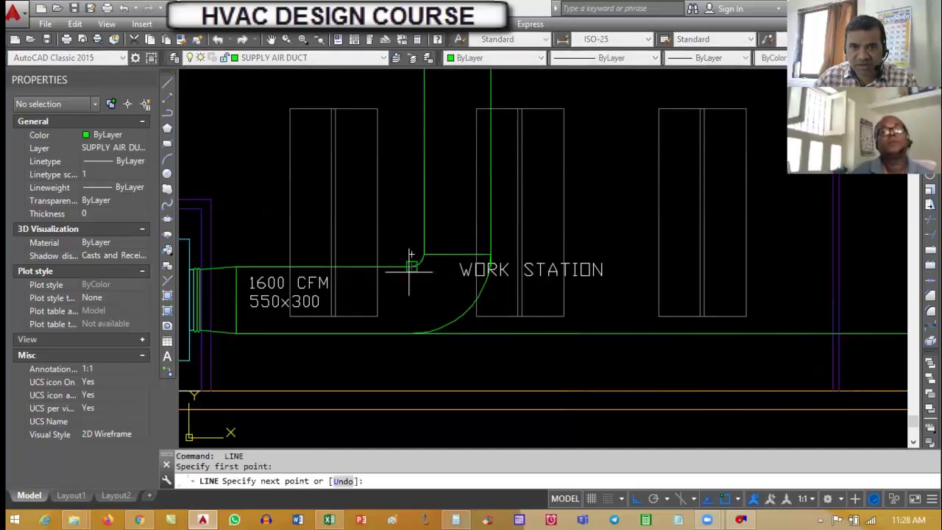
click(411, 335)
key(Escape)
key(Escape)
Trim the lower duct line beyond the elbow
text(tr)
key(Return)
key(Return)
click(464, 333)
key(Escape)
key(Escape)
scroll(457, 341, down, 5)
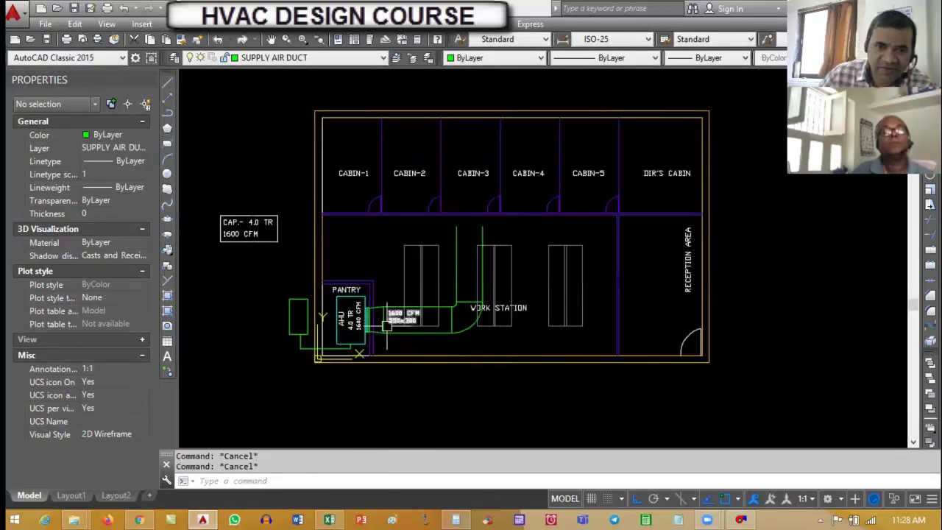
Draw a horizontal duct line from the riser top across to the reception area
scroll(471, 237, up, 2)
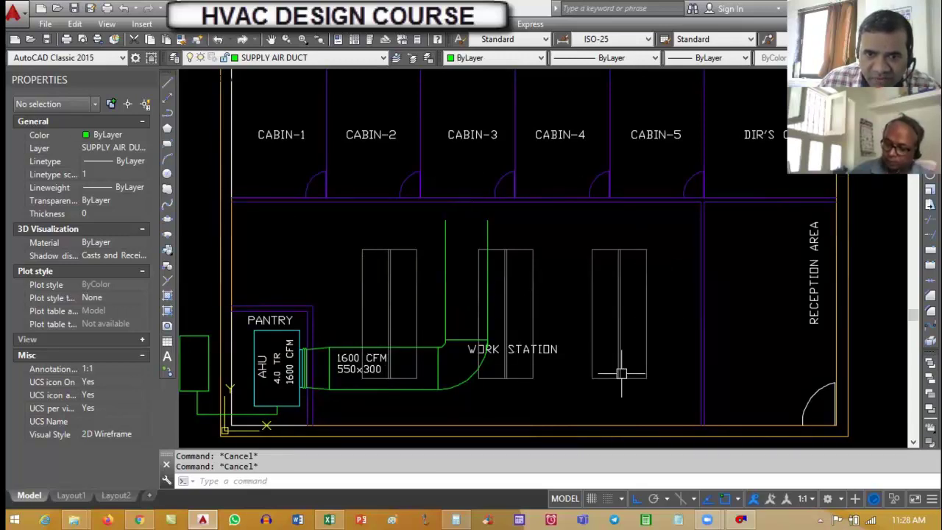
scroll(471, 297, down, 3)
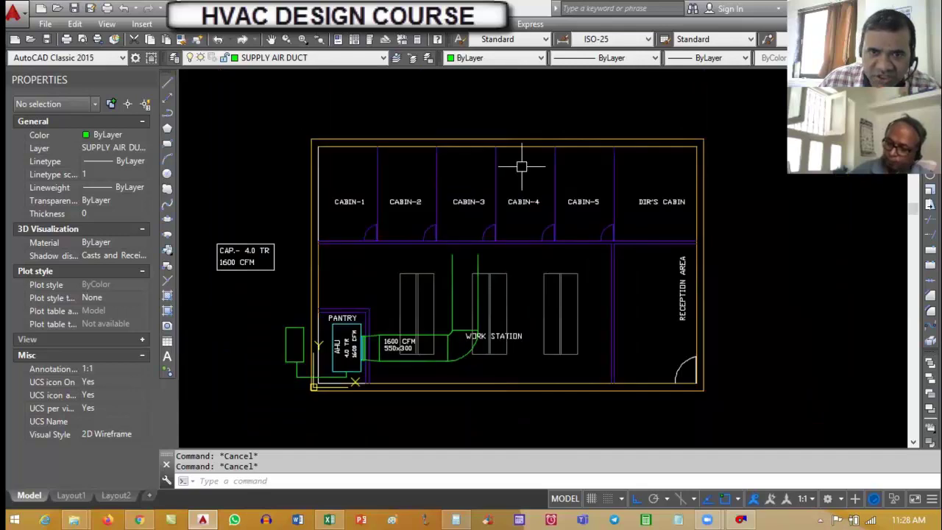
scroll(486, 210, up, 5)
scroll(494, 229, down, 2)
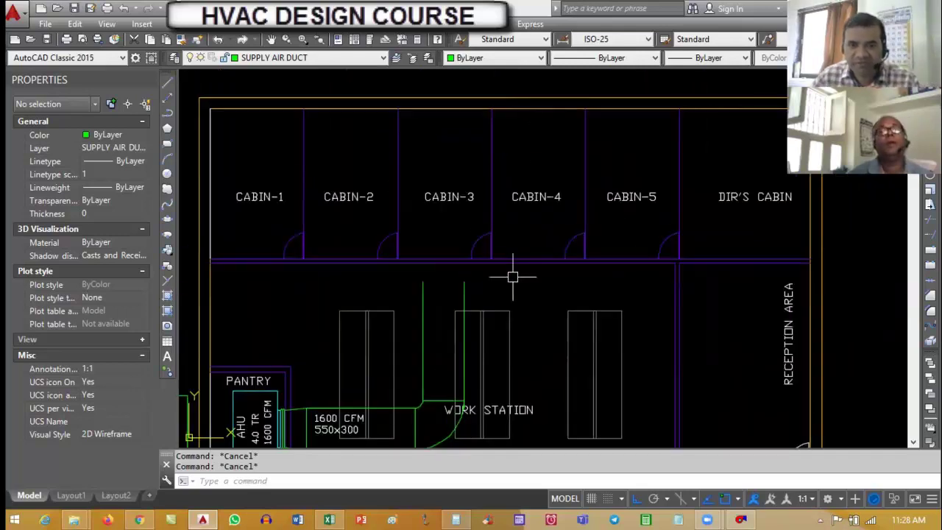
text(l)
key(Return)
click(464, 282)
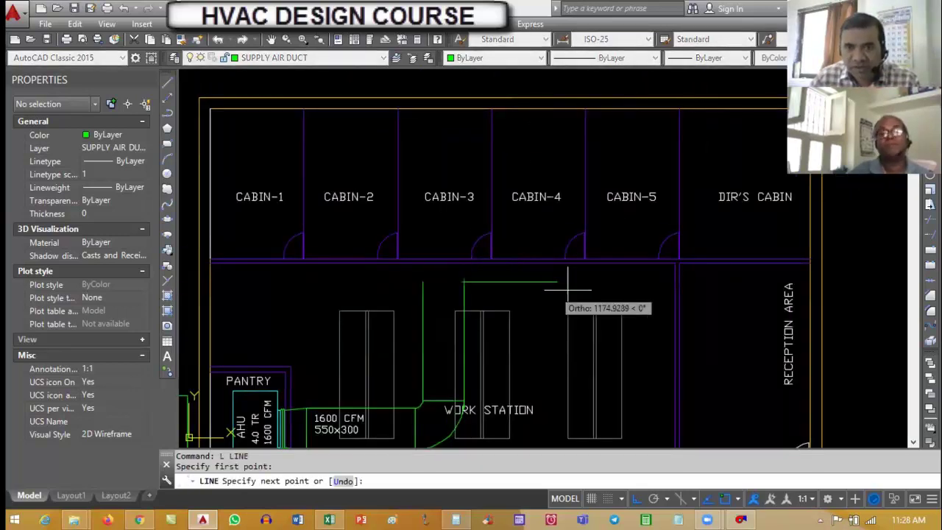
scroll(679, 275, up, 3)
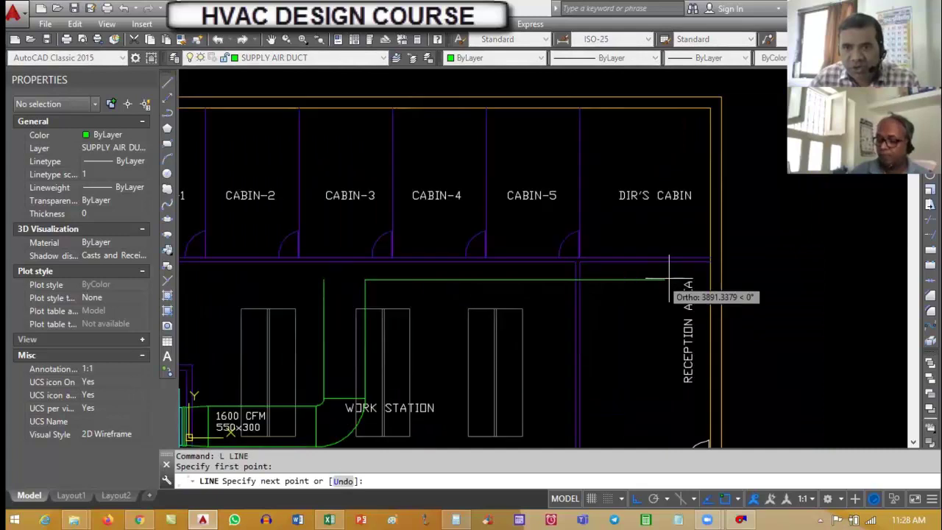
click(709, 264)
scroll(667, 236, down, 3)
key(Escape)
key(Escape)
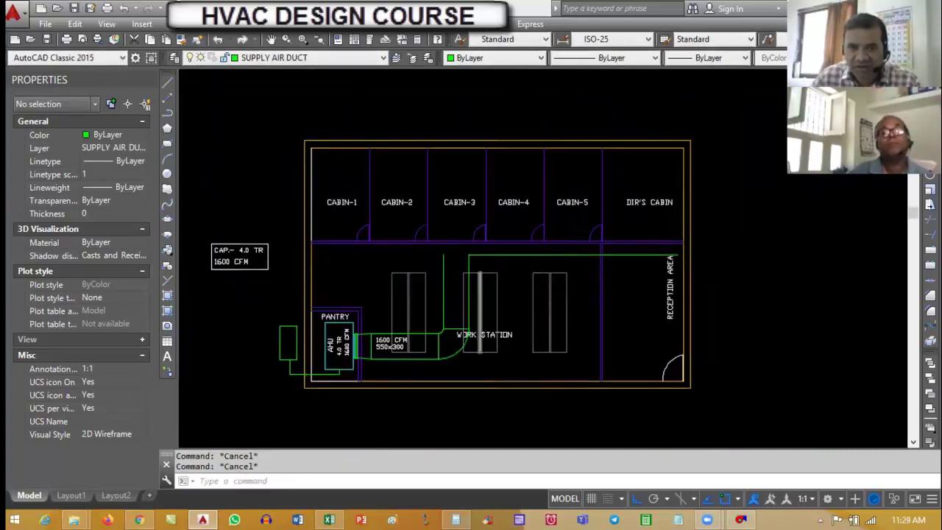
Copy the reception duct line 300 downward to form its parallel lower edge
scroll(478, 281, up, 2)
text(co)
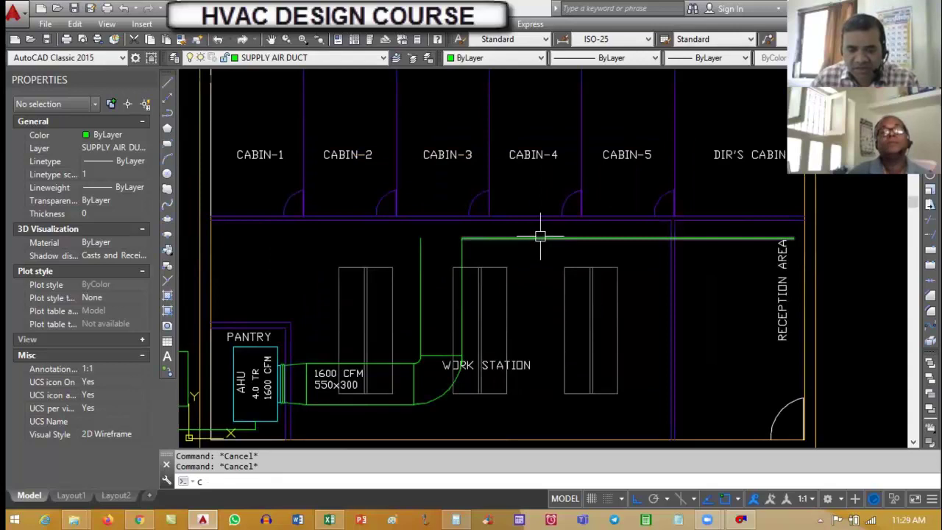
key(Return)
click(542, 238)
key(Return)
scroll(542, 237, up, 2)
click(542, 248)
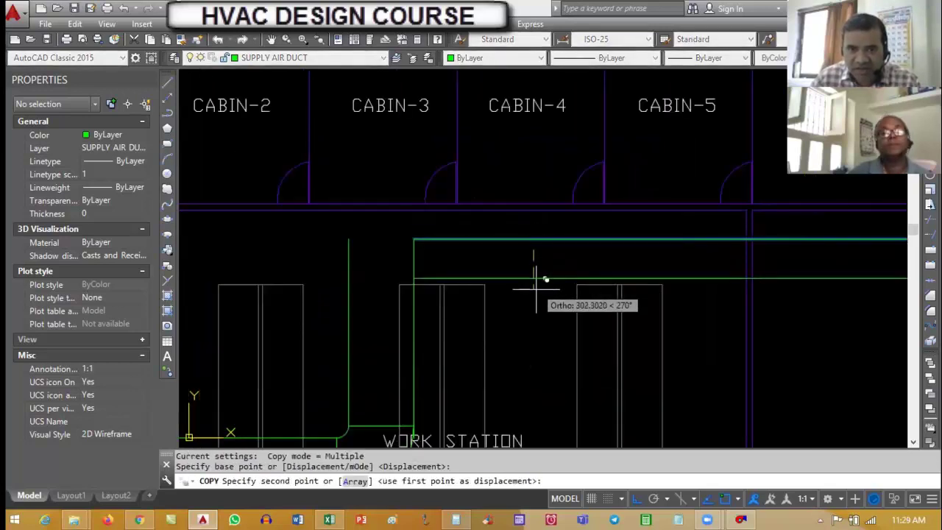
text(300)
key(Return)
key(Escape)
key(Escape)
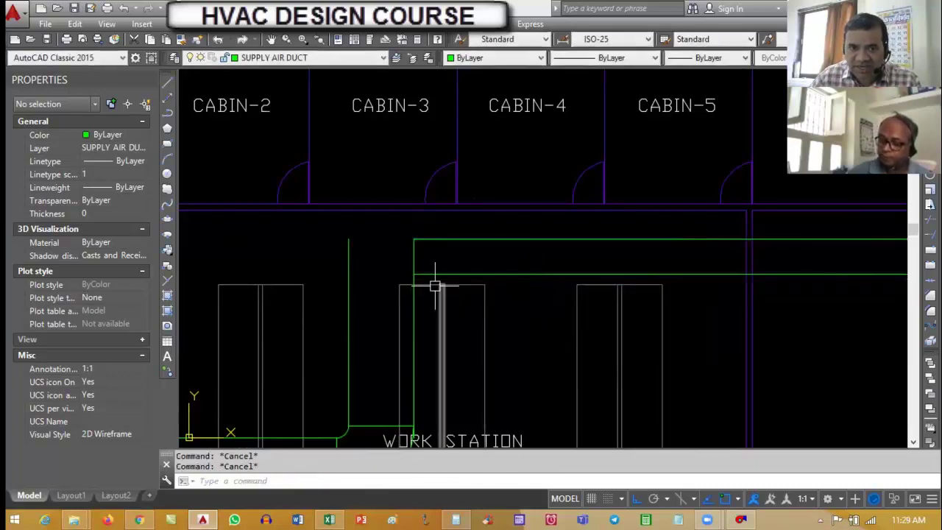
Fillet the vertical riser and the new lower edge into a rounded corner
text(f)
key(Return)
scroll(418, 300, up, 2)
key(Escape)
key(Escape)
text(f)
key(Return)
click(416, 299)
click(430, 264)
key(Escape)
Draw a short vertical line closing the duct's right end at reception
key(Escape)
scroll(496, 284, down, 5)
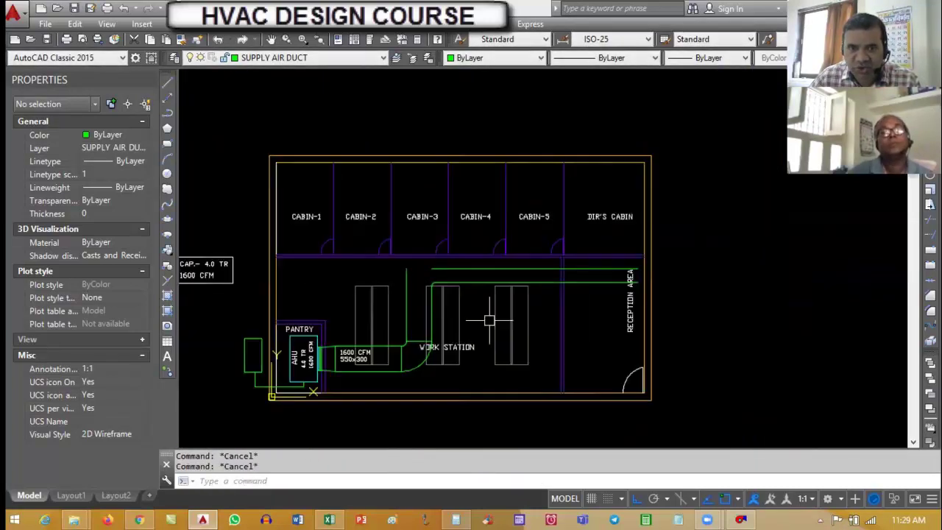
scroll(610, 290, up, 2)
text(l)
key(Return)
click(659, 248)
click(659, 270)
key(Escape)
key(Escape)
scroll(515, 283, down, 2)
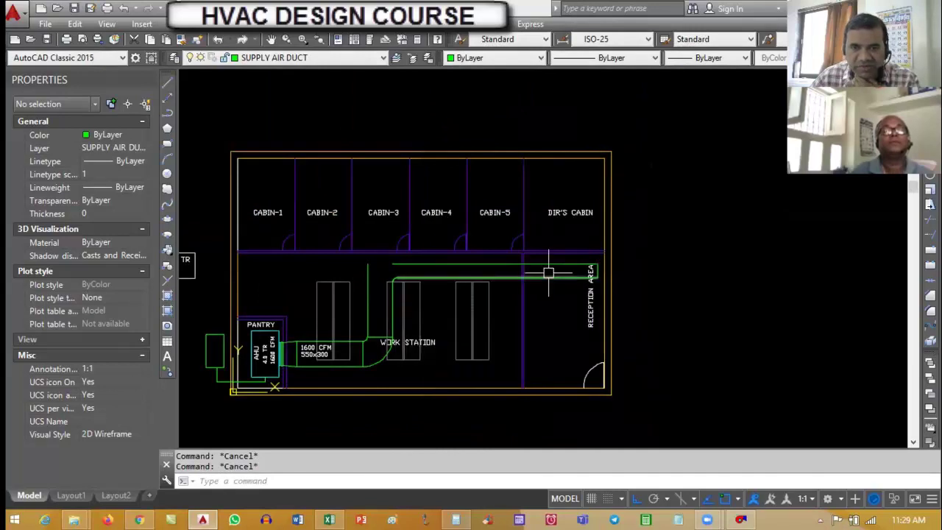
scroll(376, 290, up, 2)
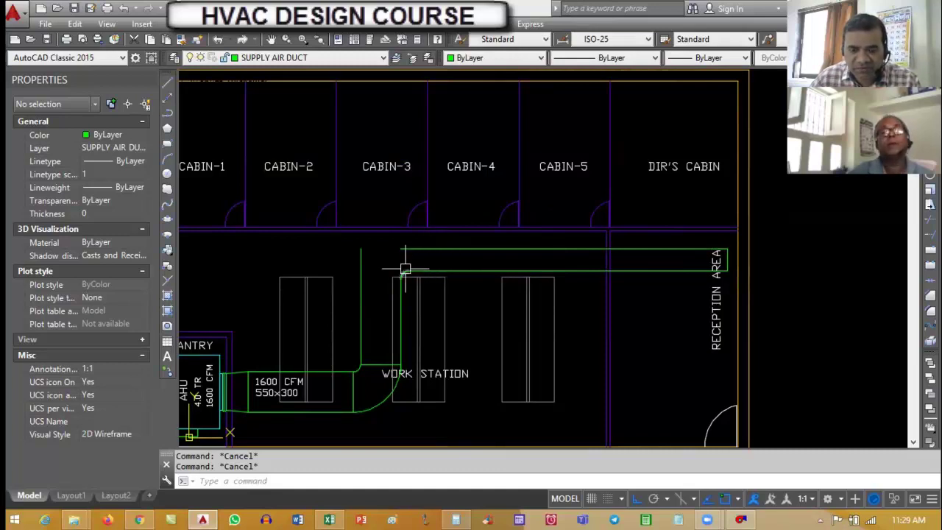
Mirror the rounded riser corner to the left side, keeping the original
text(mi)
key(Return)
scroll(405, 268, up, 2)
click(382, 256)
click(440, 296)
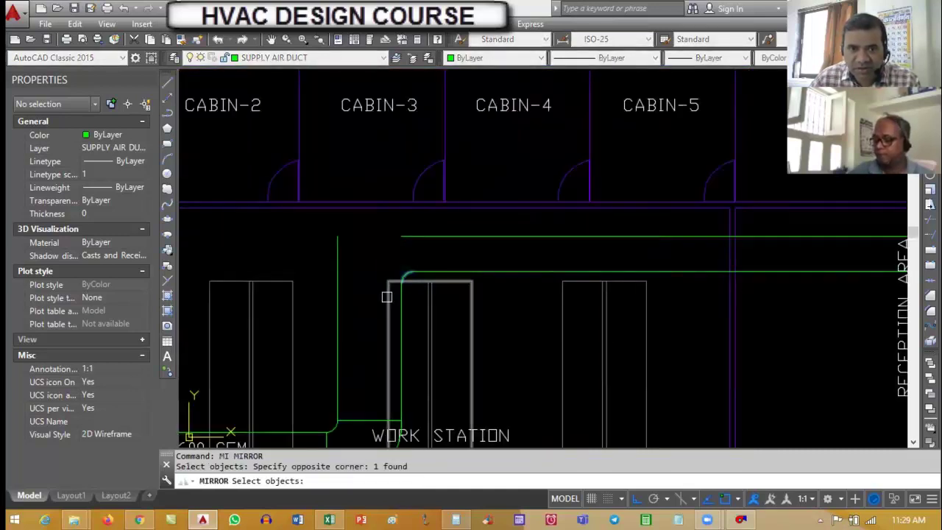
key(Return)
click(369, 419)
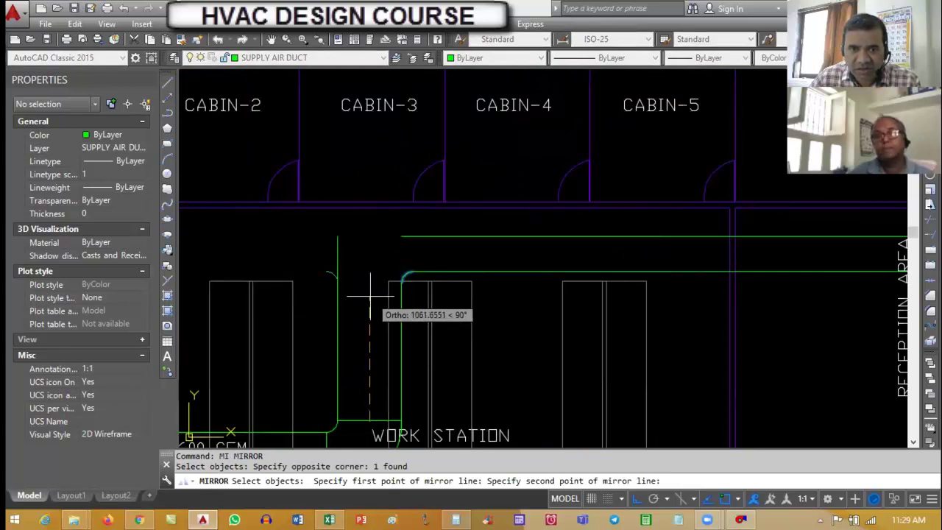
click(343, 284)
key(Escape)
key(Escape)
Draw the duct edge line from the mirrored corner left toward Cabin-1
text(l)
key(Return)
click(327, 269)
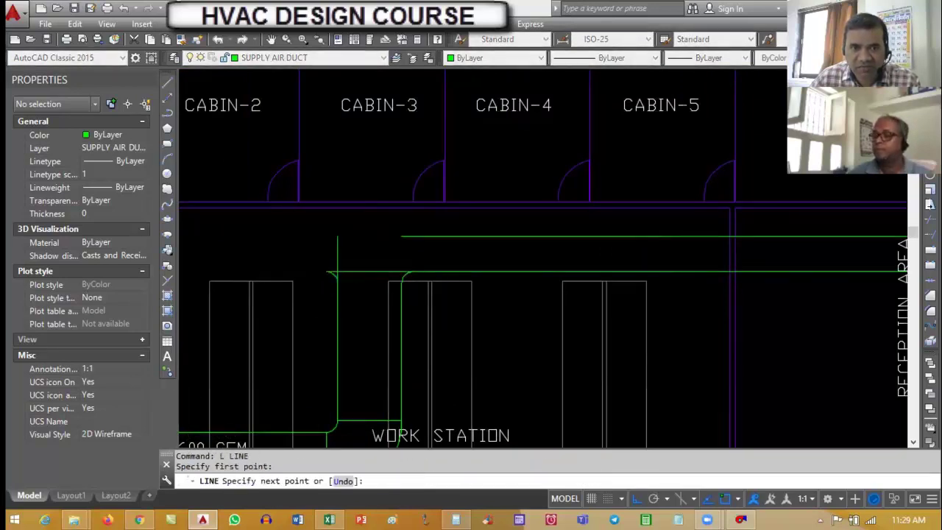
middle_drag(210, 259, 312, 274)
scroll(527, 227, down, 2)
scroll(527, 227, down, 3)
scroll(343, 238, up, 5)
click(321, 263)
key(Escape)
key(Escape)
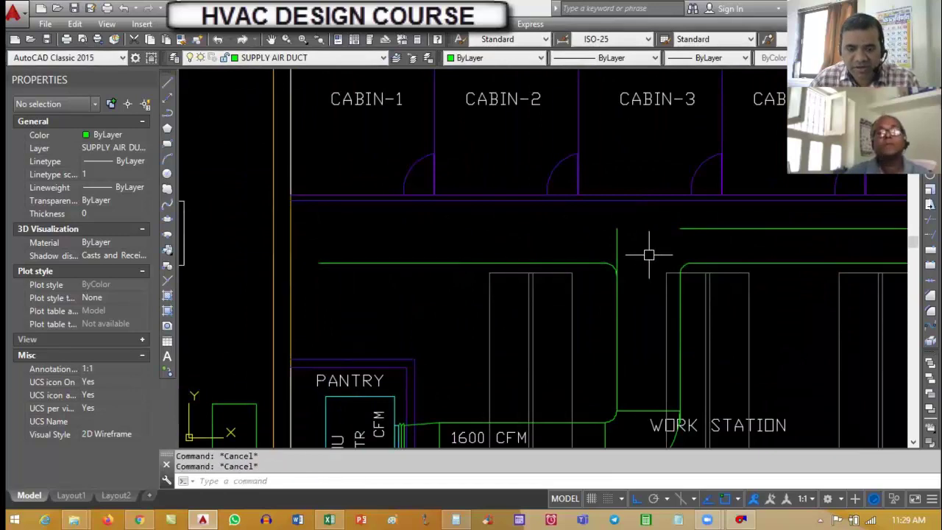
Close the left end of the Cabin-1 branch with a short vertical line
click(694, 217)
click(679, 231)
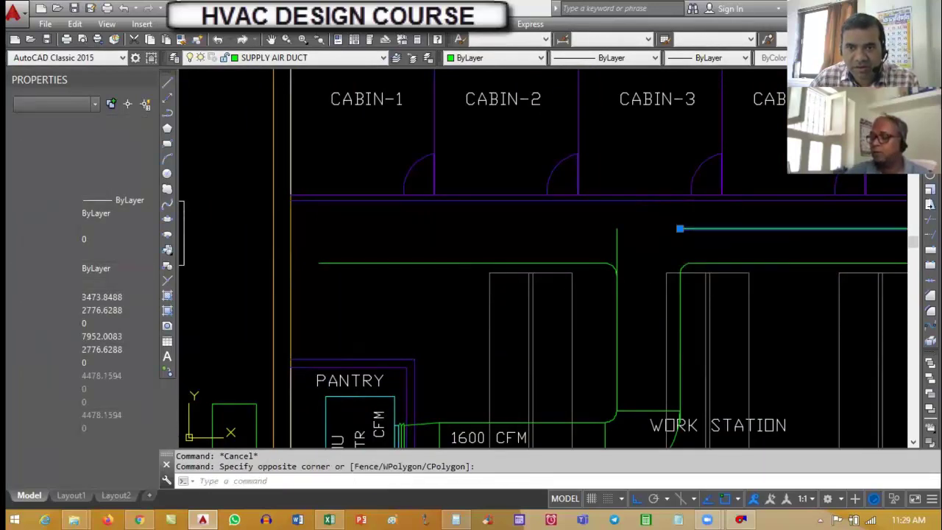
key(Escape)
text(o)
key(Return)
key(Escape)
scroll(555, 250, down, 5)
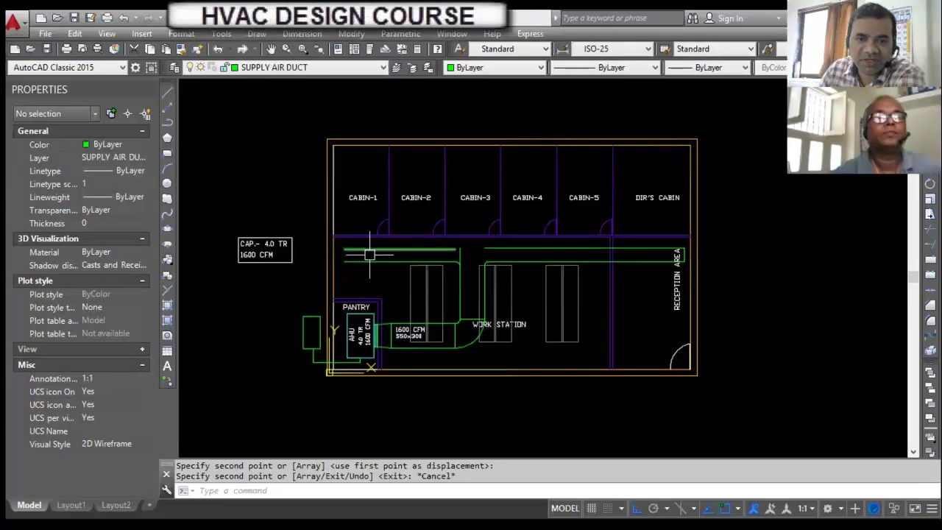
text(l)
key(Return)
scroll(357, 247, up, 2)
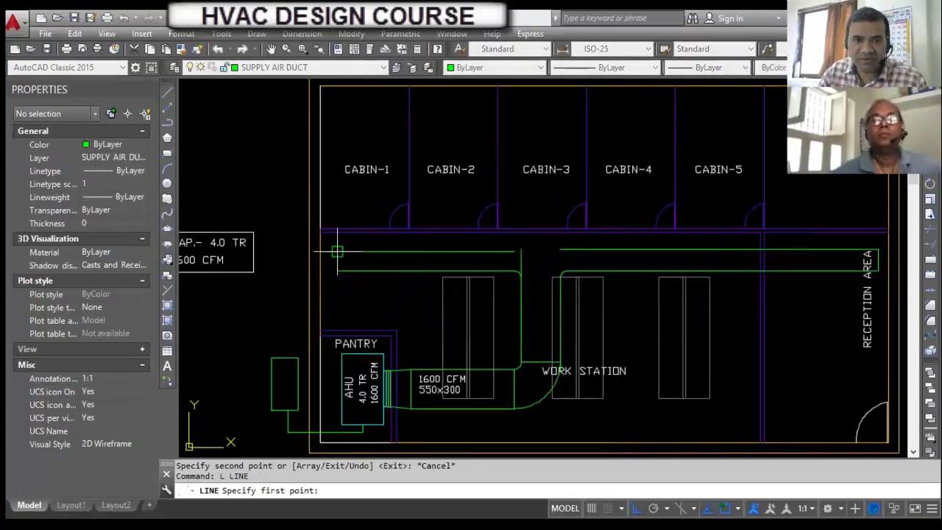
click(337, 252)
click(336, 270)
key(Escape)
key(Escape)
scroll(517, 274, up, 3)
Trim the riser stub above the corner at the branch junction
text(t)
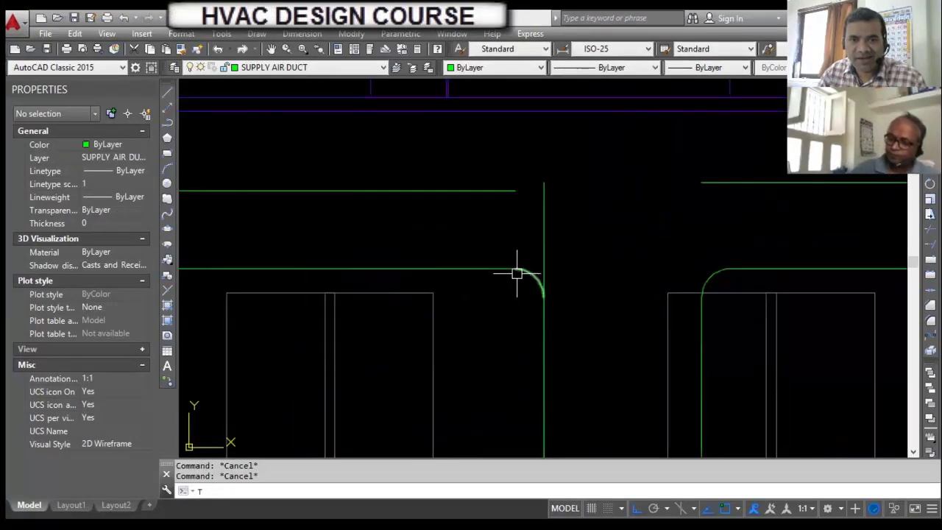
text(r)
key(Return)
click(542, 267)
click(530, 267)
click(526, 269)
click(524, 269)
key(Return)
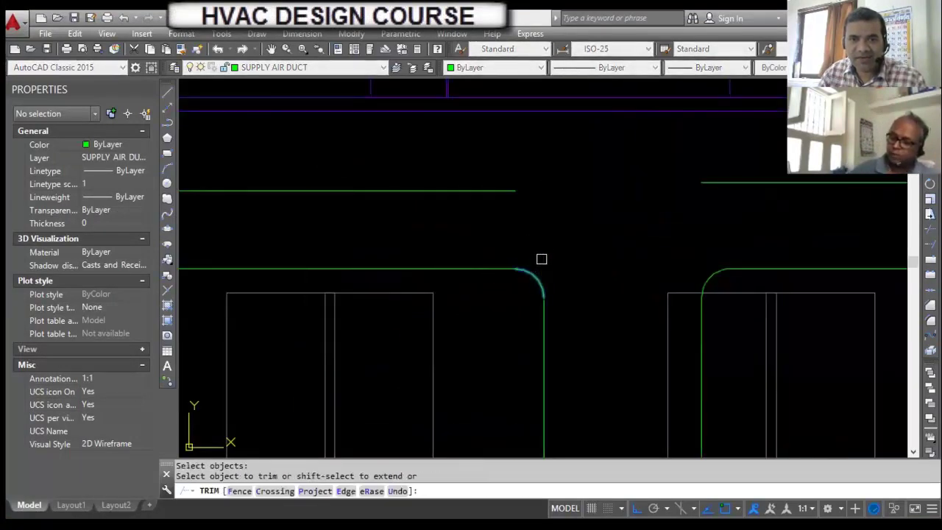
key(Escape)
scroll(515, 287, down, 4)
scroll(415, 377, up, 2)
scroll(479, 375, up, 2)
scroll(561, 301, down, 2)
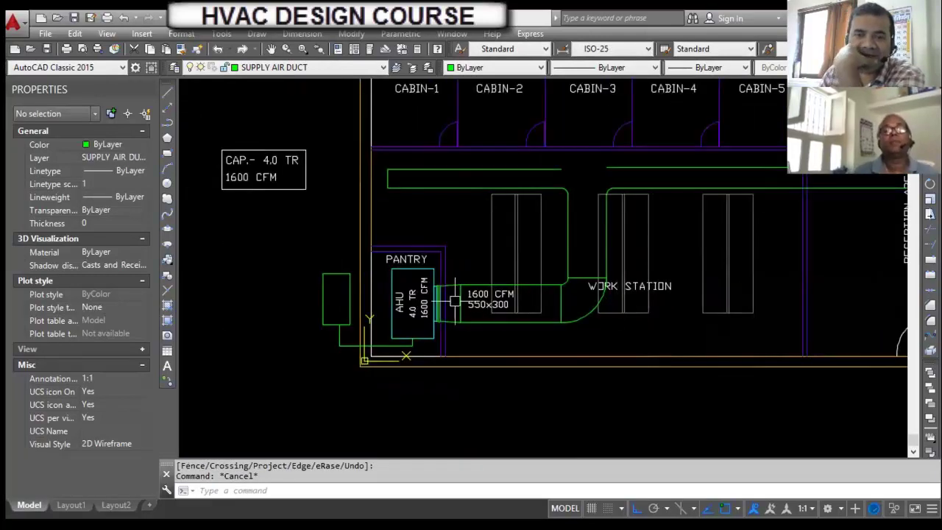
scroll(454, 301, down, 2)
scroll(687, 241, up, 2)
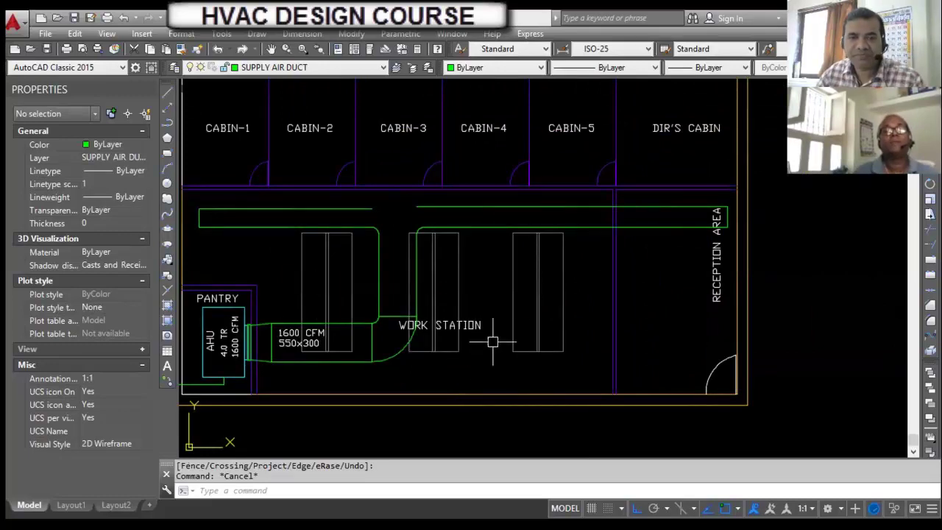
scroll(493, 342, down, 2)
scroll(618, 278, up, 2)
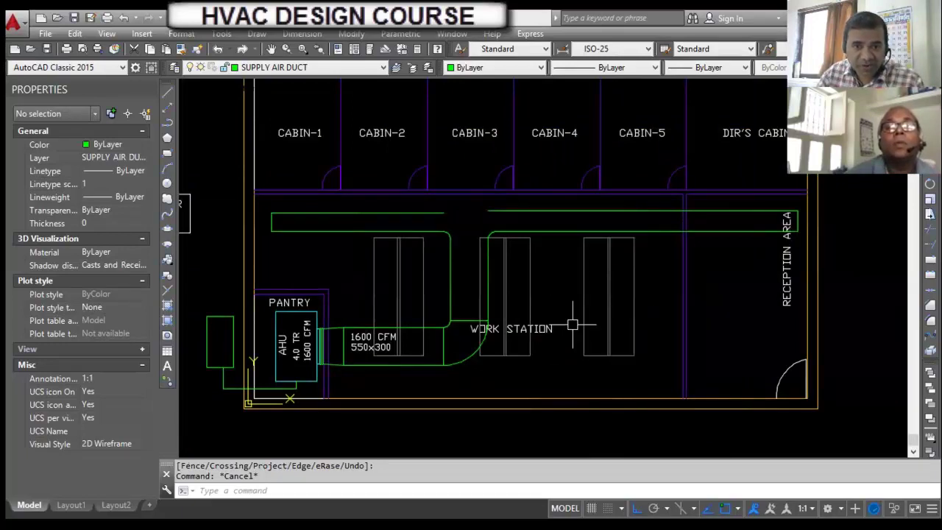
Draw a horizontal branch line from the riser across the workstations
key(Escape)
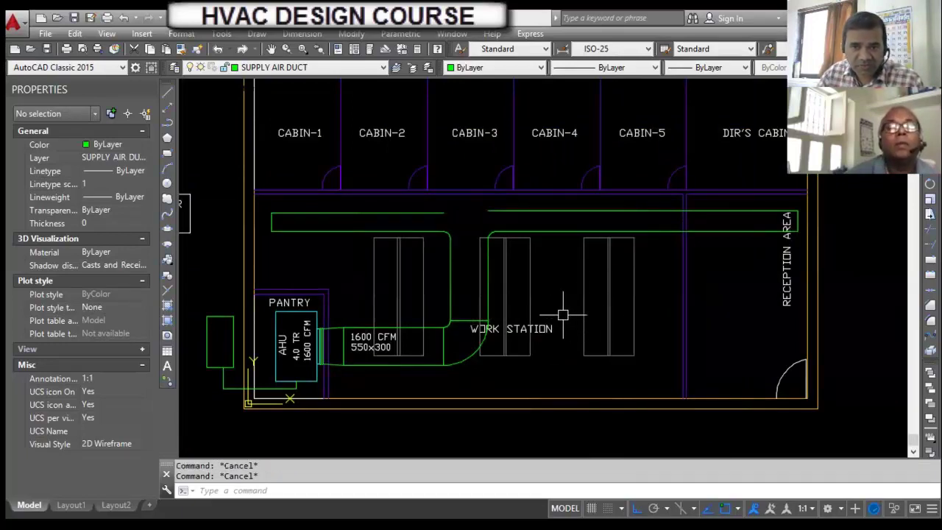
text(l)
key(Return)
scroll(486, 289, up, 2)
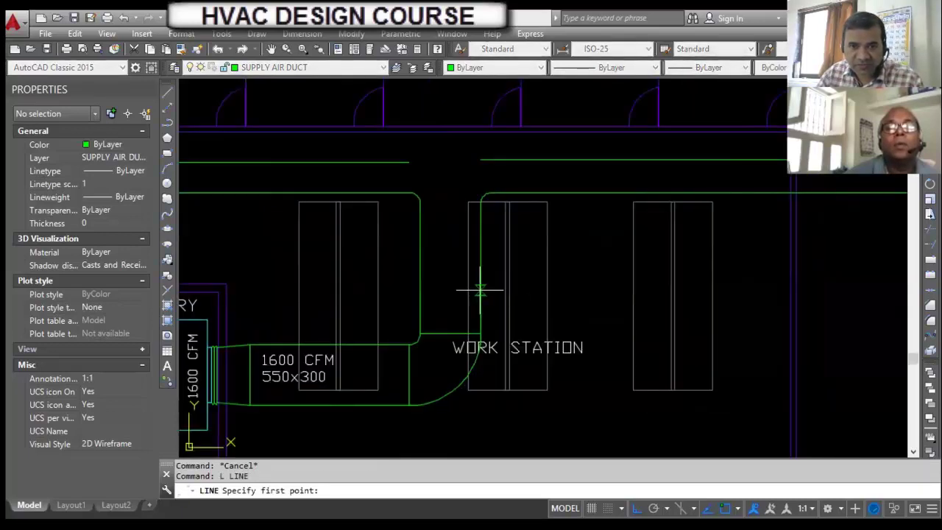
click(489, 289)
scroll(592, 322, down, 4)
scroll(592, 322, up, 4)
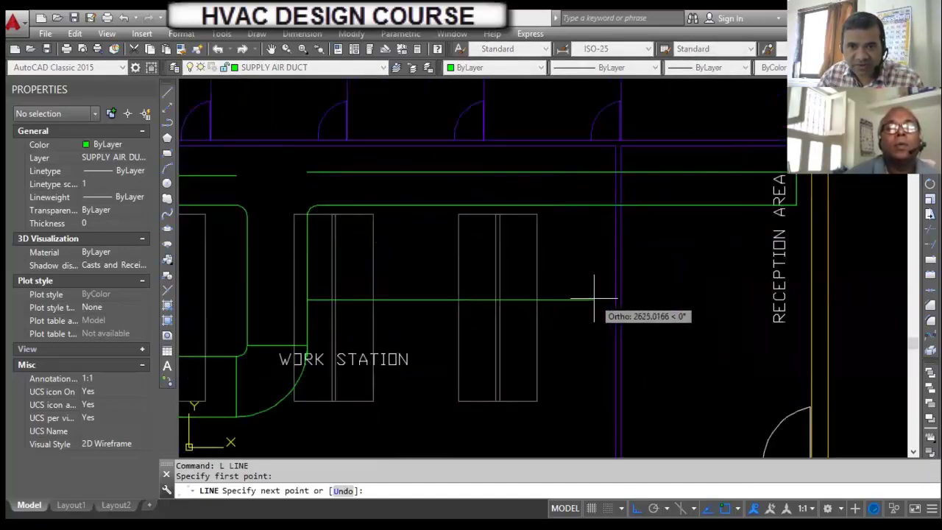
click(593, 302)
scroll(658, 307, down, 4)
key(Escape)
key(Escape)
scroll(495, 318, up, 4)
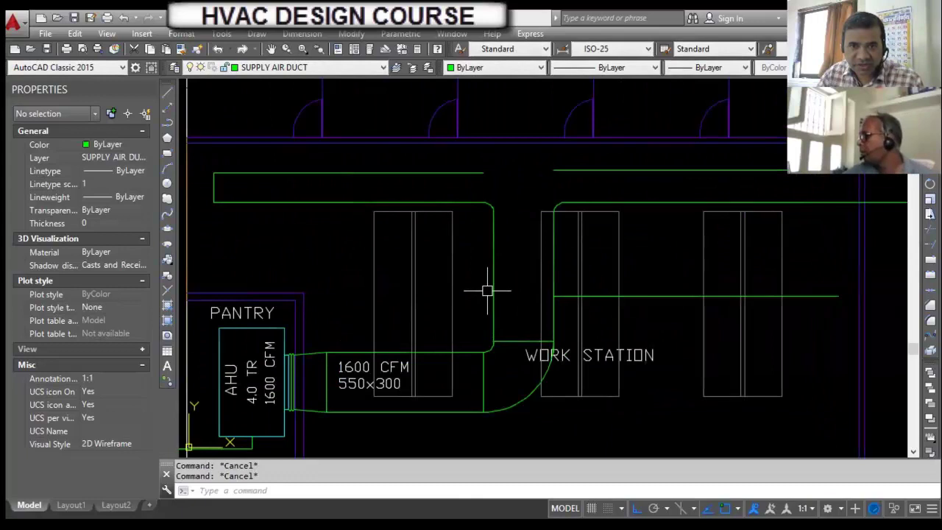
Begin mirroring the branch line to the riser's other side, then cancel
text(MI)
key(Return)
click(639, 296)
key(Return)
click(524, 354)
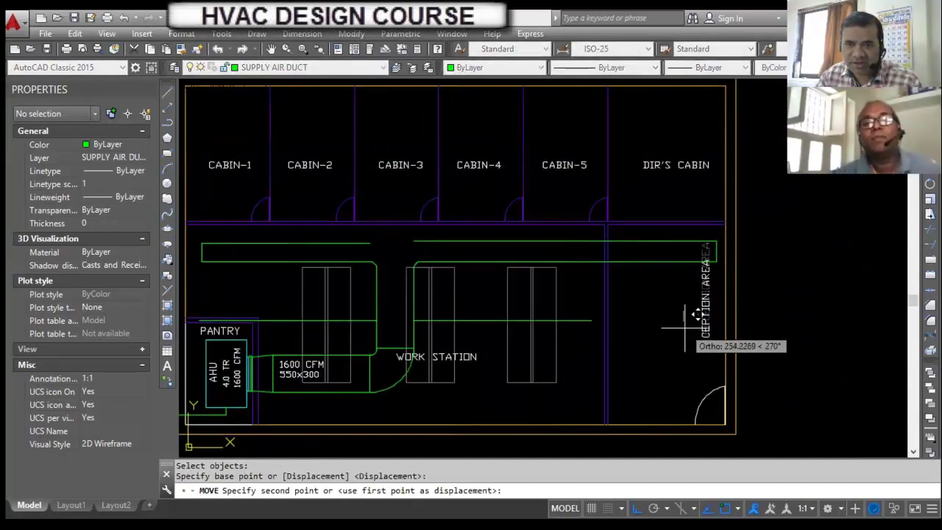
key(Escape)
key(Escape)
scroll(683, 305, down, 2)
scroll(516, 287, up, 5)
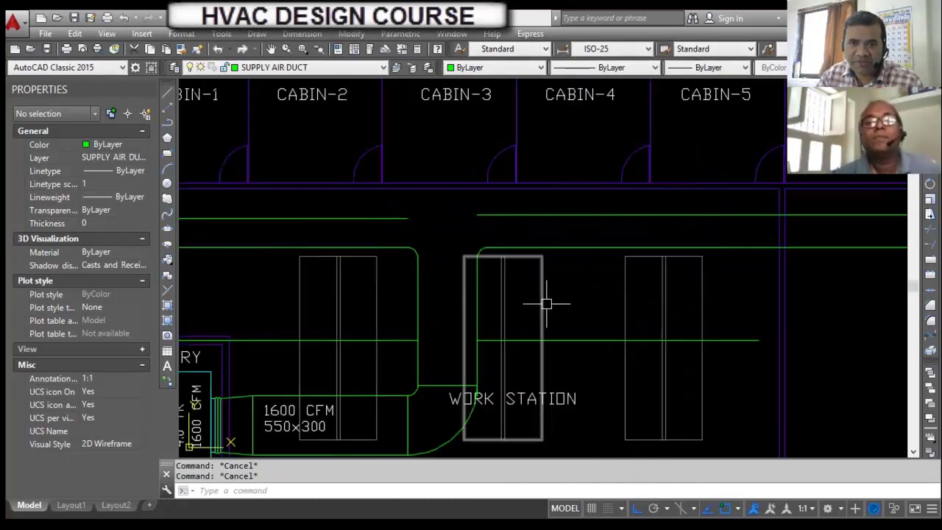
scroll(490, 264, down, 3)
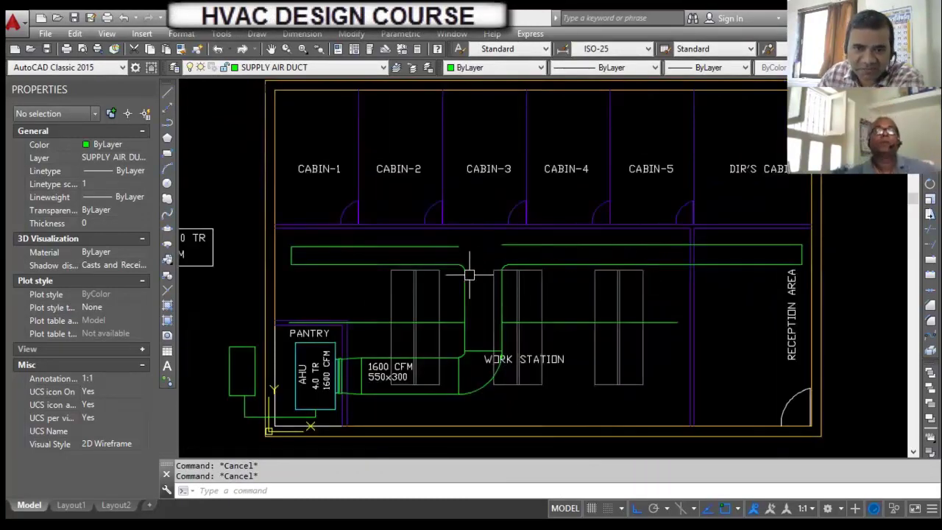
scroll(434, 287, down, 2)
scroll(493, 326, up, 2)
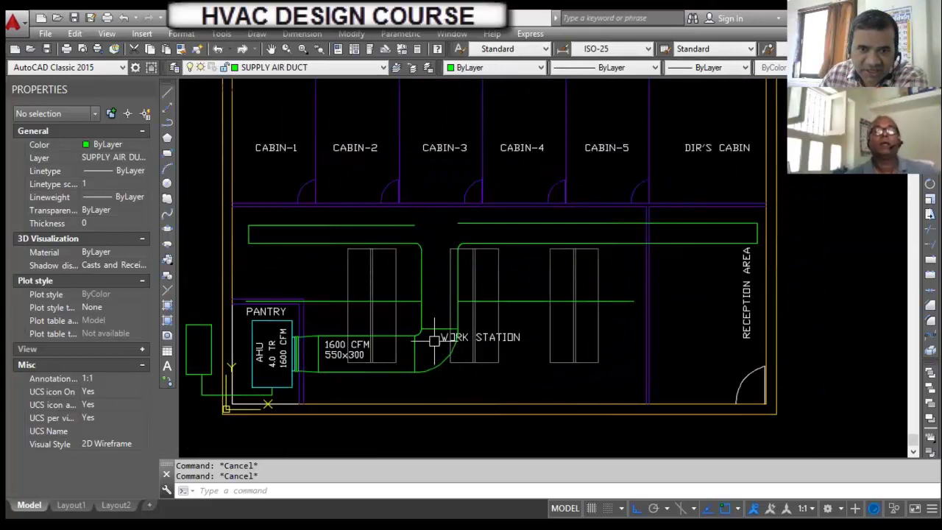
Draw a 450 by 450 rectangle beside the work station, then erase it
text(REC)
key(Return)
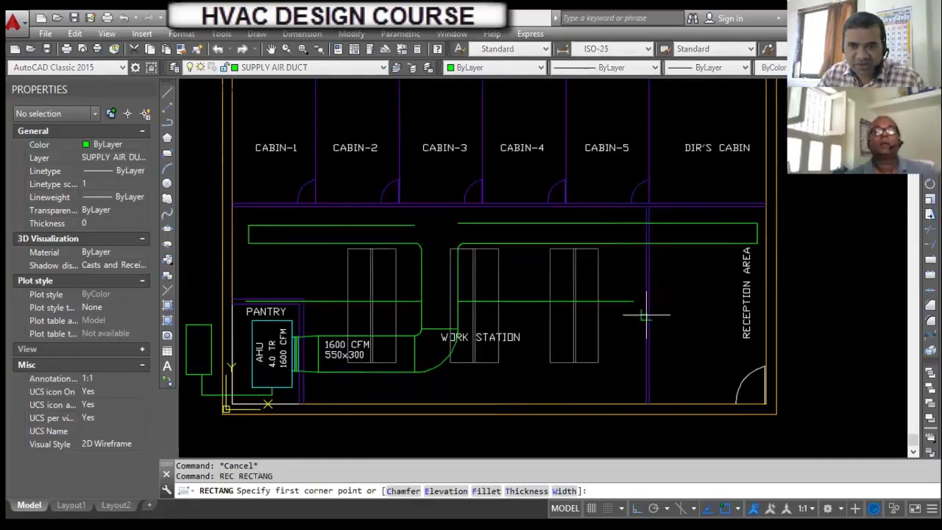
scroll(640, 313, up, 2)
click(607, 280)
text(@60)
key(BackSpace)
key(BackSpace)
key(BackSpace)
text(450,450)
key(Return)
key(Escape)
key(Escape)
text(e)
key(Return)
click(610, 331)
key(Return)
key(Escape)
key(Escape)
Draw another 450 by 450 square at a new corner point
text(rec)
key(Return)
click(588, 248)
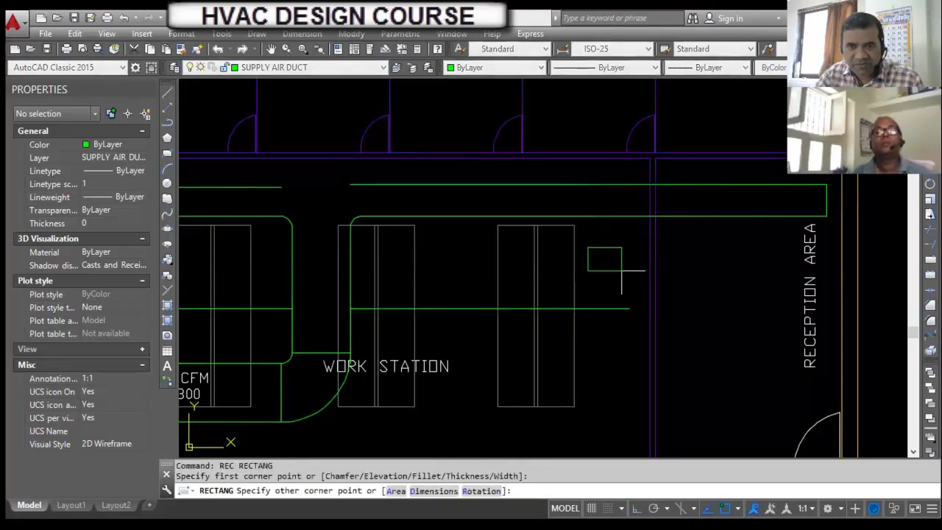
text(@450,450)
key(Return)
key(Escape)
key(Escape)
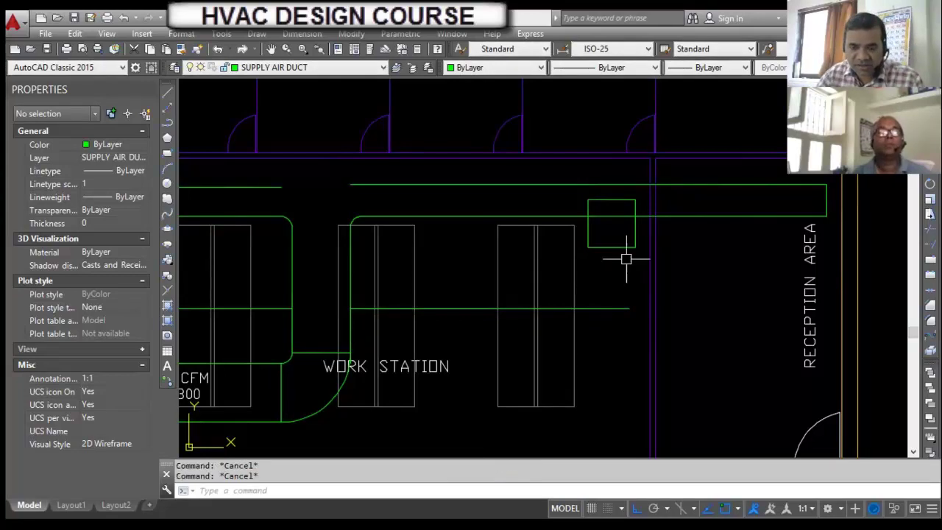
Abandon moving the square and erase it instead
text(m)
key(Return)
click(611, 247)
key(Return)
click(633, 228)
scroll(617, 328, up, 2)
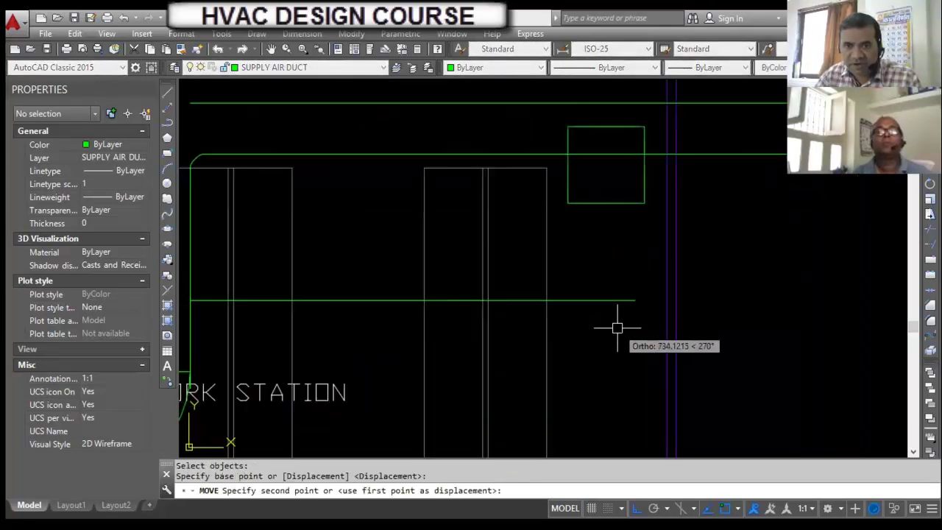
key(Escape)
text(e)
key(Return)
click(617, 203)
key(Return)
key(Escape)
key(Escape)
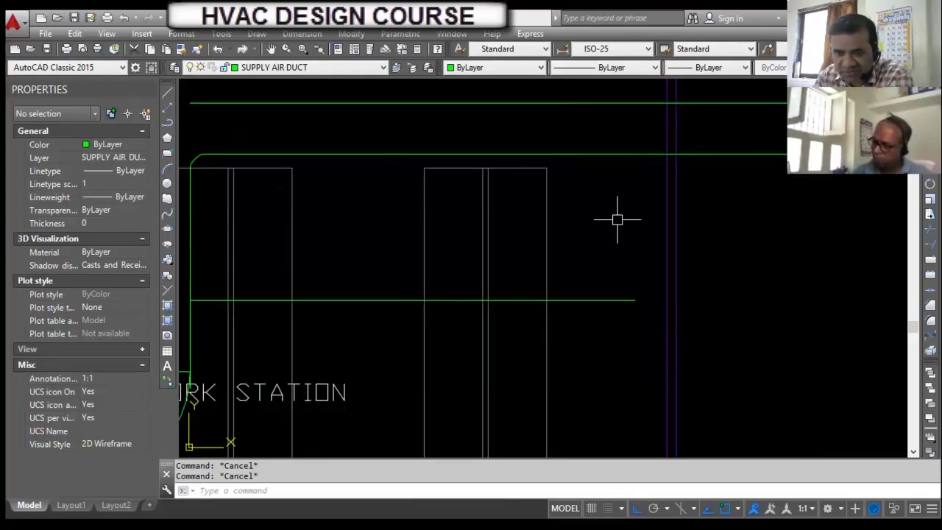
scroll(616, 219, down, 4)
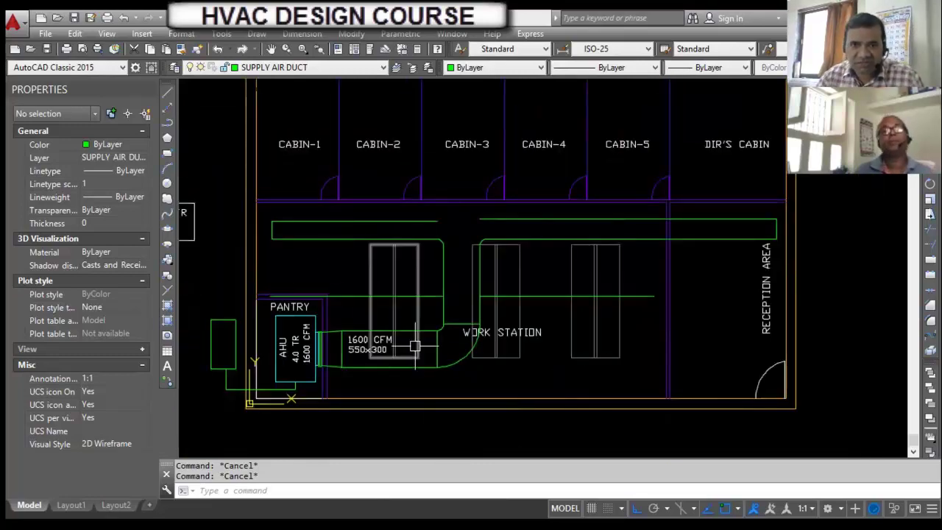
Zoom out to show all cabins, the pantry AHU and reception at once
mouse_move(415, 345)
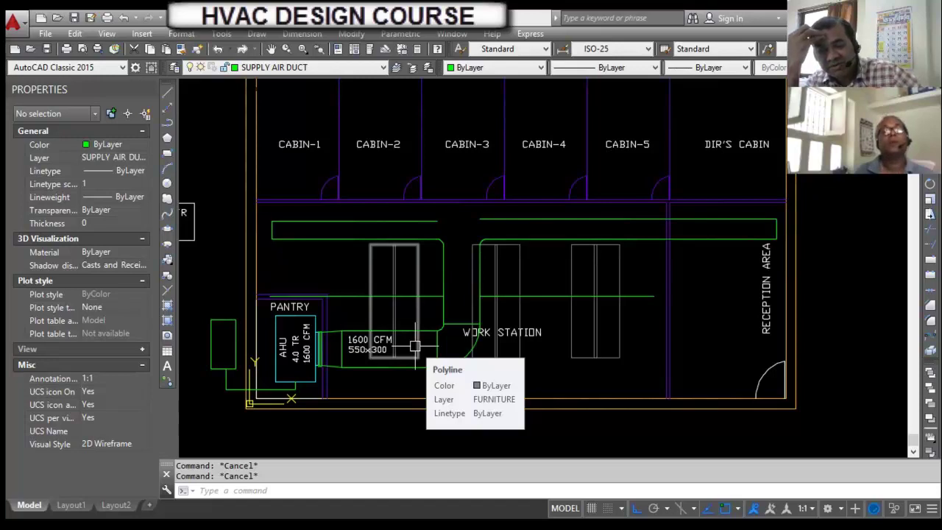
scroll(405, 307, down, 2)
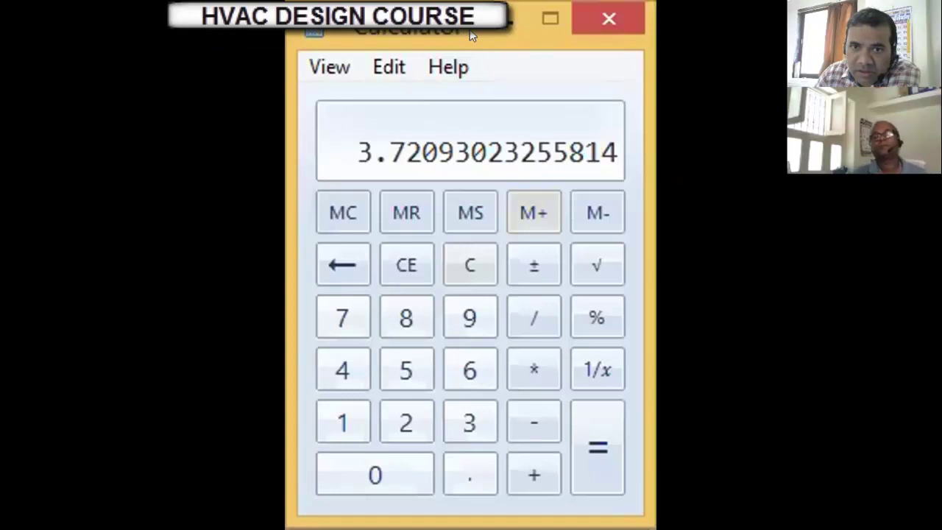
Calculate 1600/430 in Windows Calculator, giving about 3.72
key(Escape)
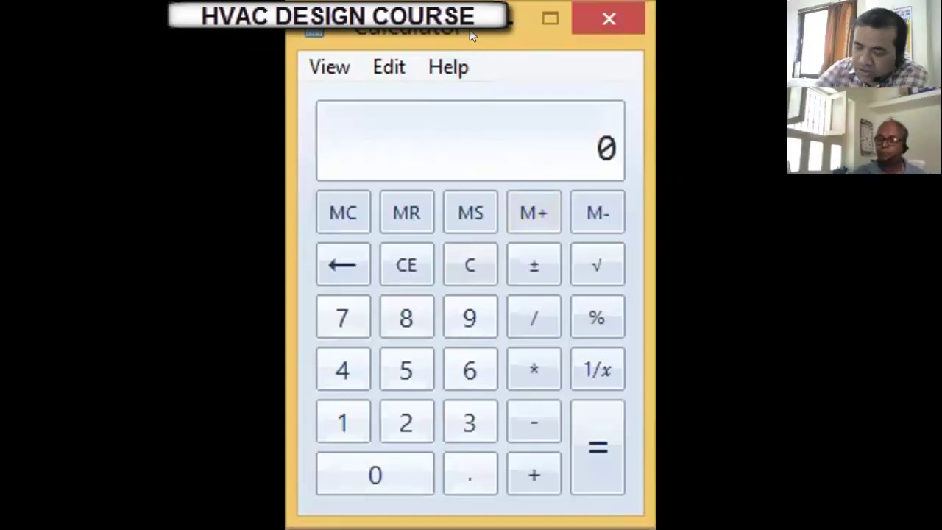
text(600)
key(Escape)
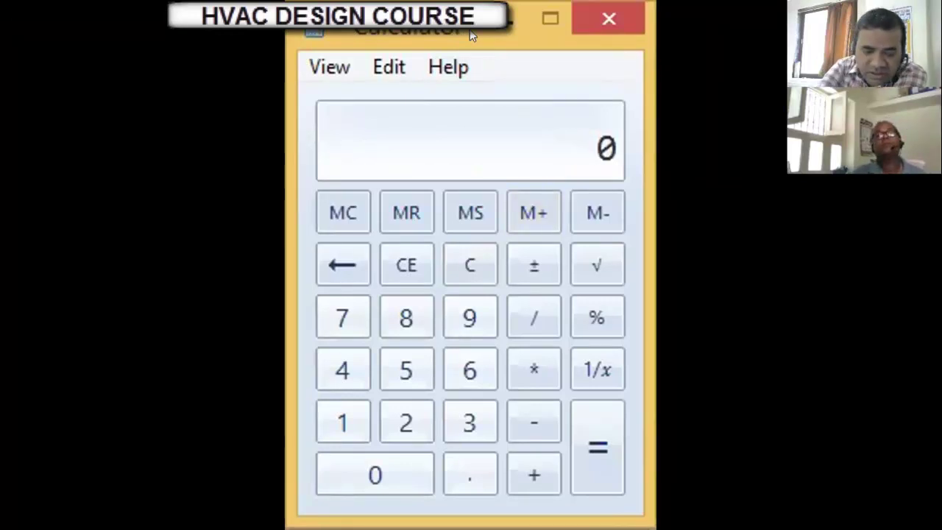
text(1600)
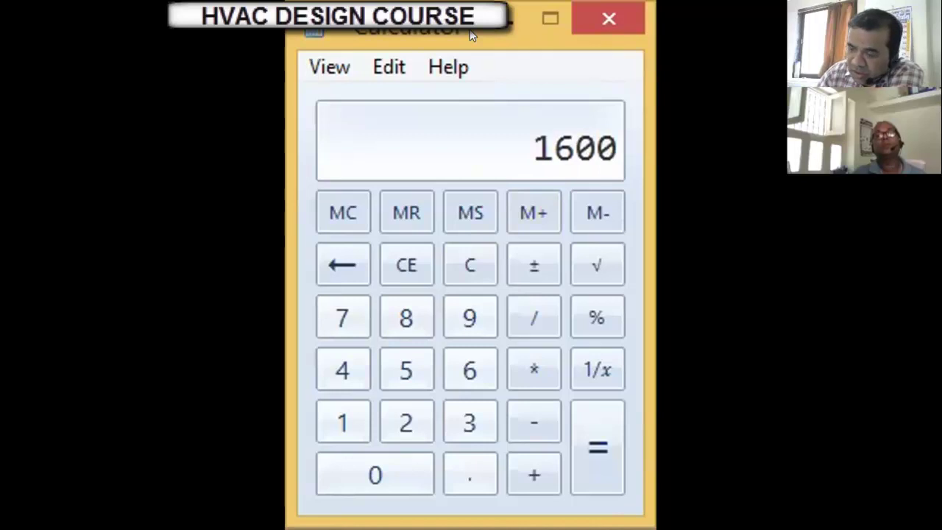
text(/430)
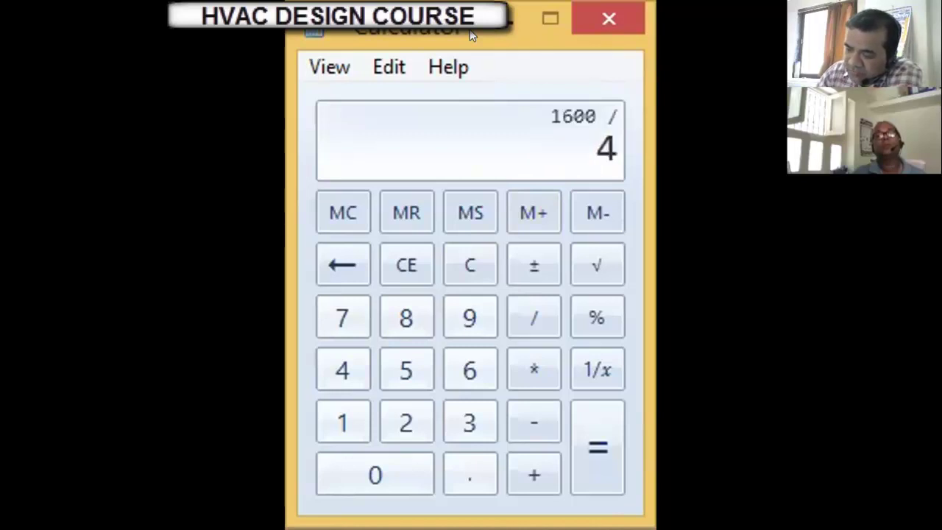
key(Return)
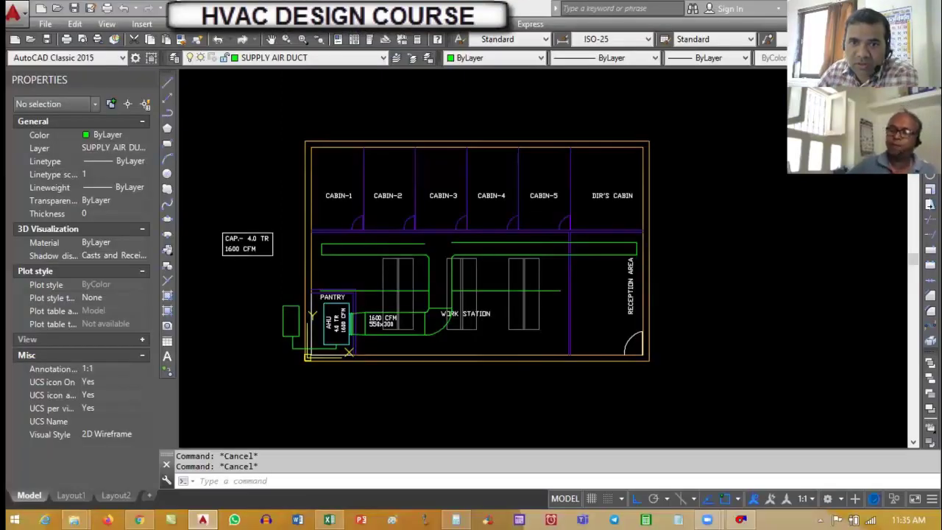
Draw a rectangle around the open work area with the REC command
text(REC)
key(Return)
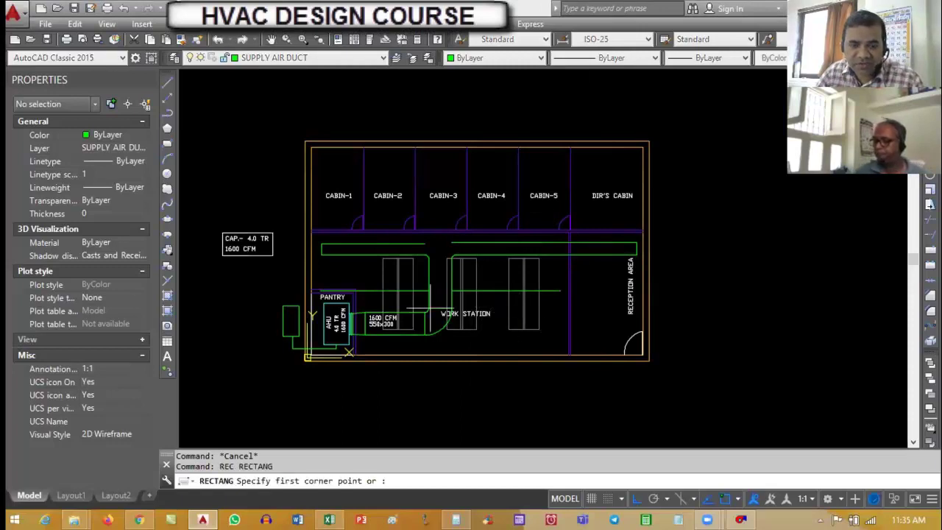
scroll(317, 239, up, 4)
click(305, 221)
scroll(305, 220, down, 4)
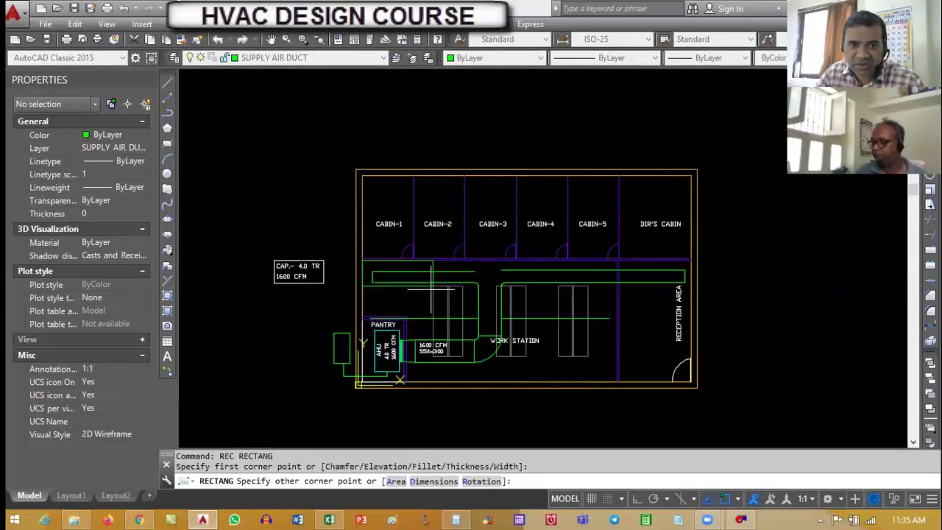
click(616, 382)
key(Escape)
key(Escape)
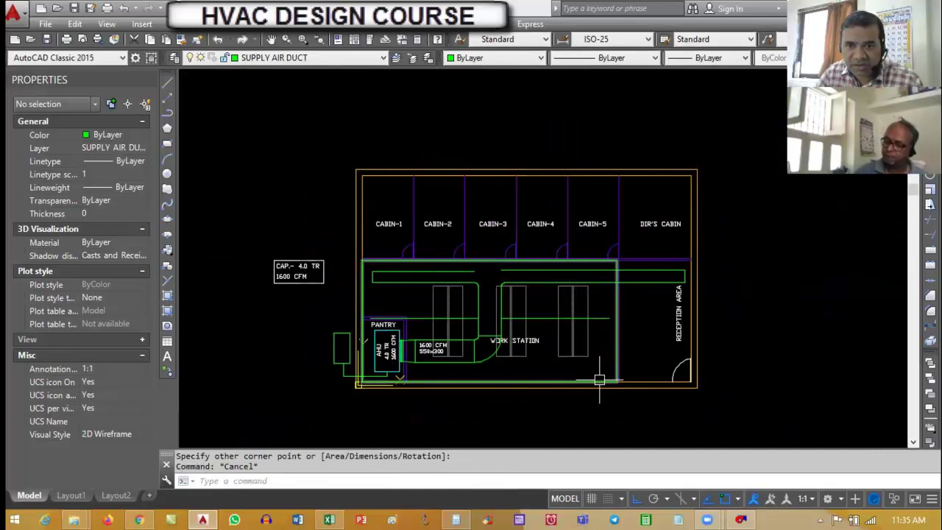
List the rectangle to read its area, 18290000, and perimeter, 18300
text(li)
key(Return)
click(600, 381)
scroll(597, 380, up, 4)
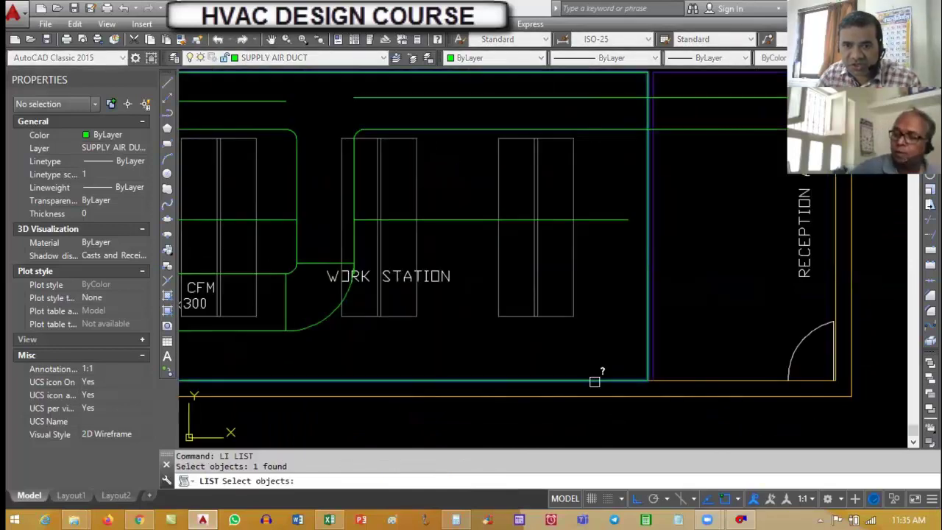
key(Return)
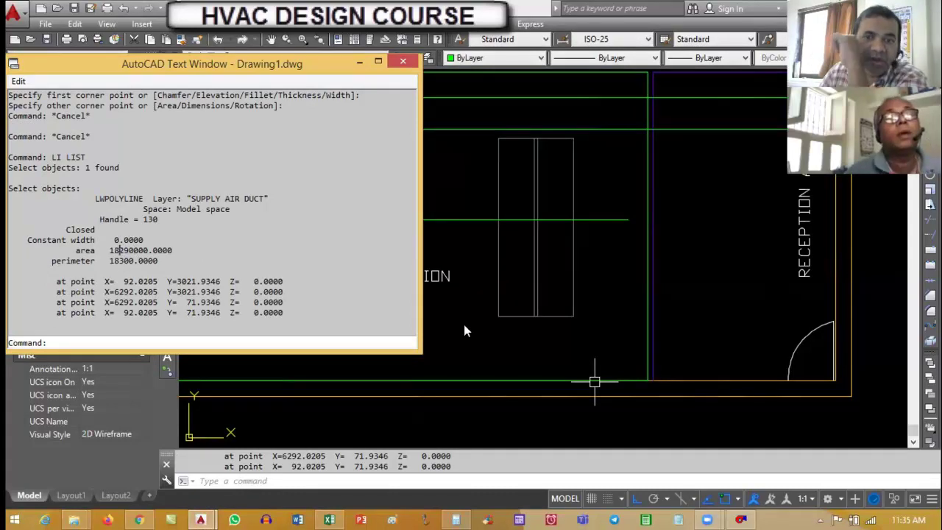
key(F2)
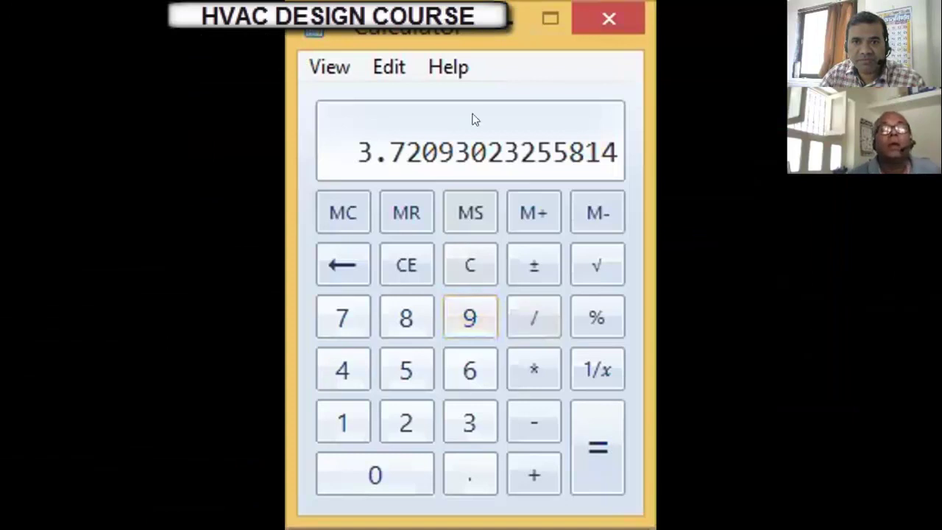
Calculate 18.3 × 10.76, giving 196.908
key(Escape)
text(18)
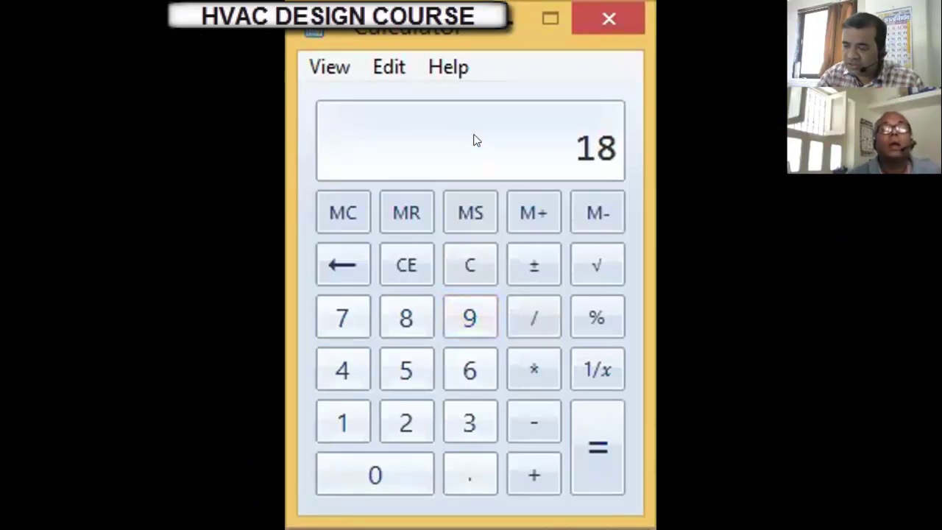
text(.3 * 10.76)
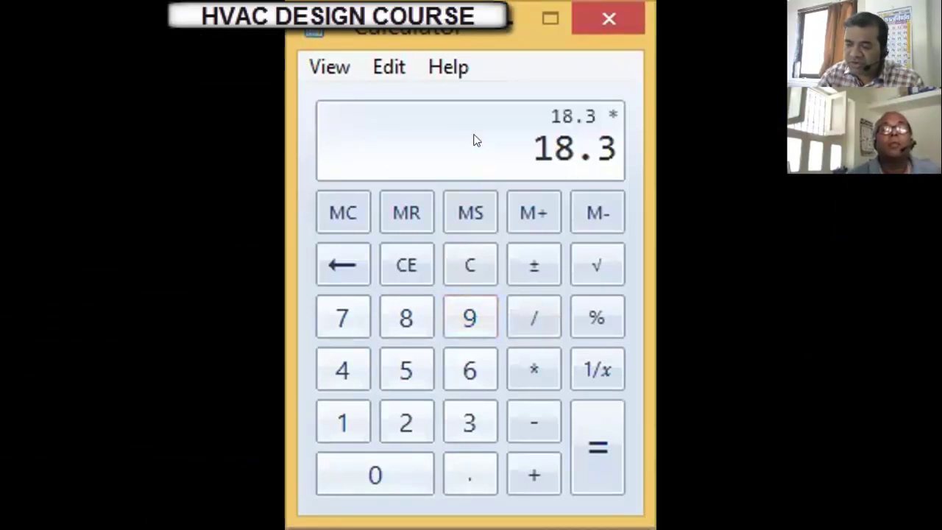
key(Return)
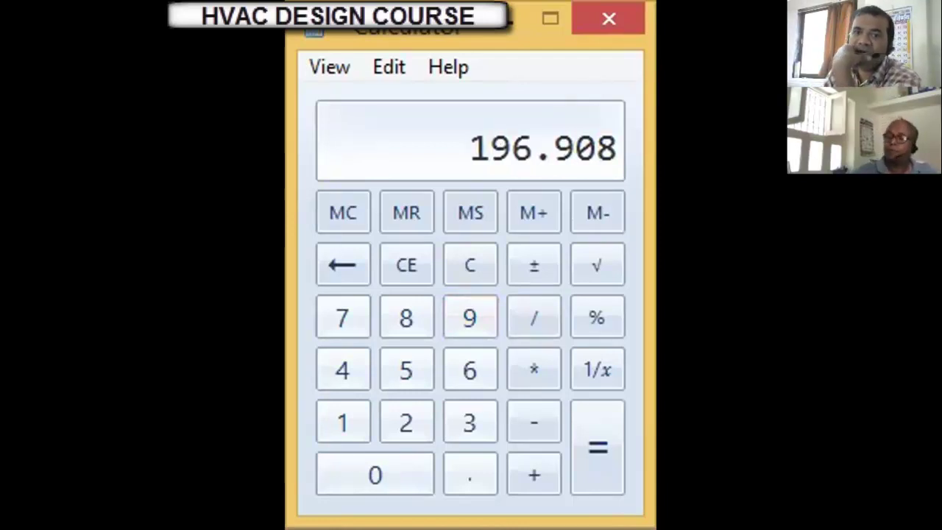
Multiply the rounded 197 by 3.72, giving 732.84
key(Escape)
text(197)
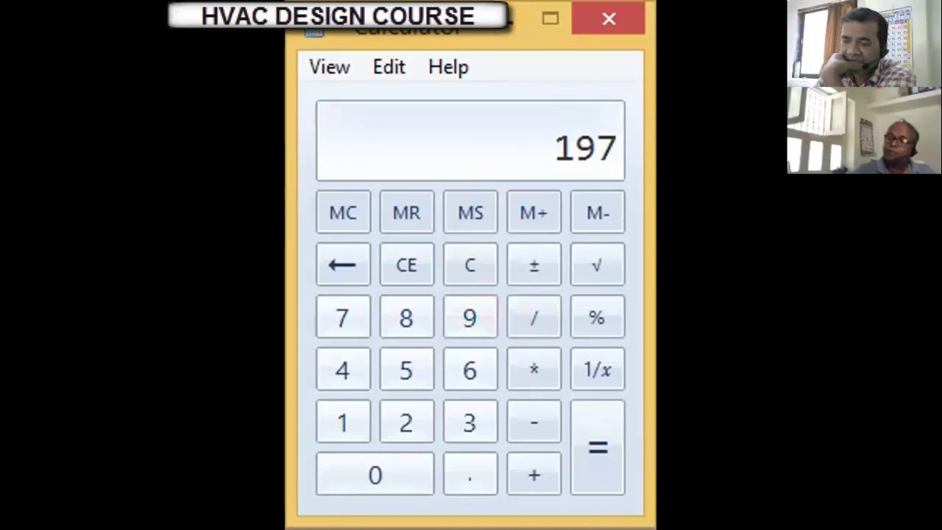
key(asterisk)
text(3.72)
key(Return)
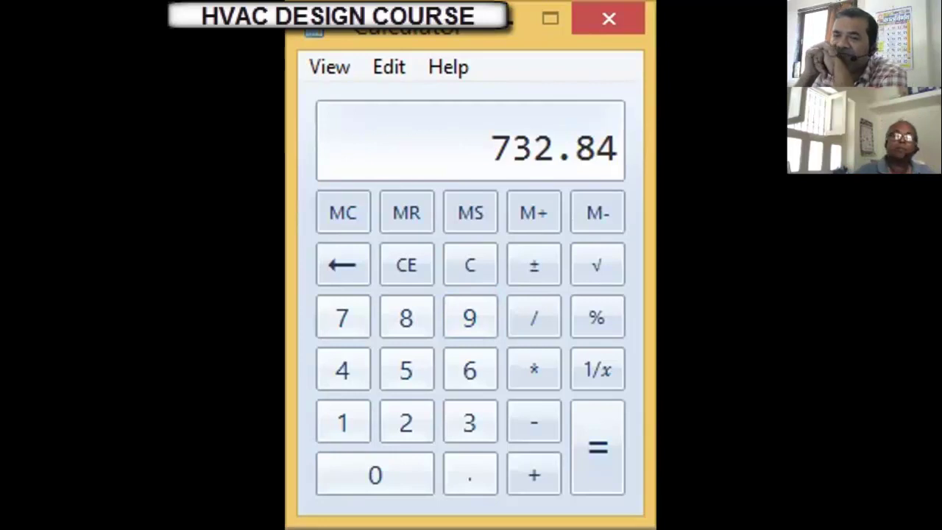
Divide 750 by 125 to get 6 diffusers
key(Escape)
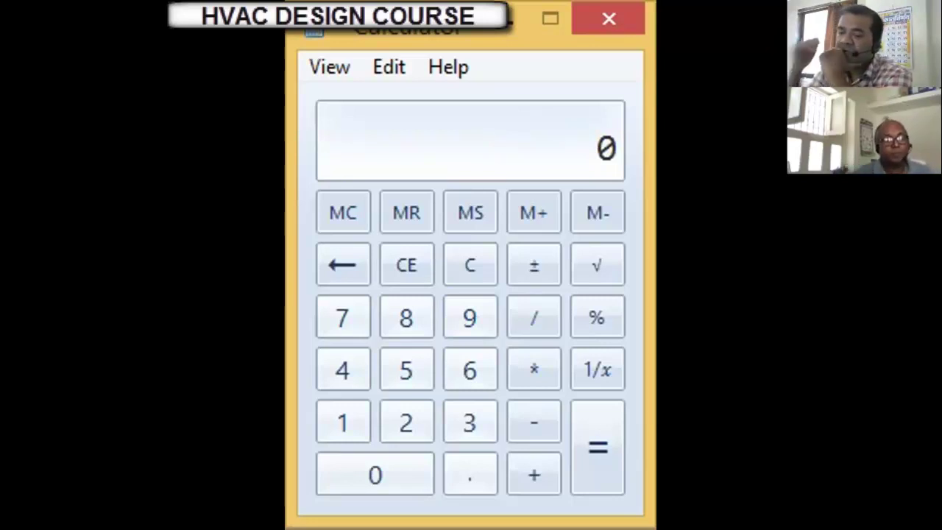
text(750)
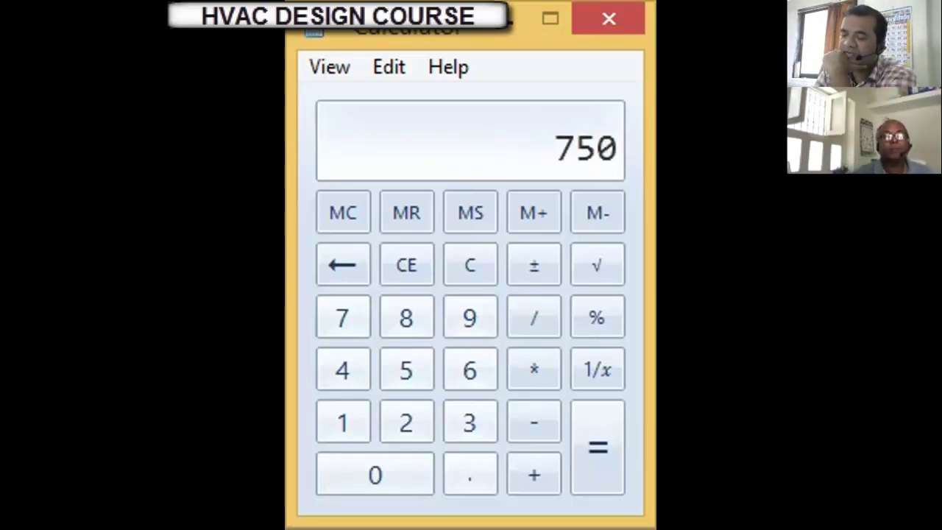
key(slash)
text(125)
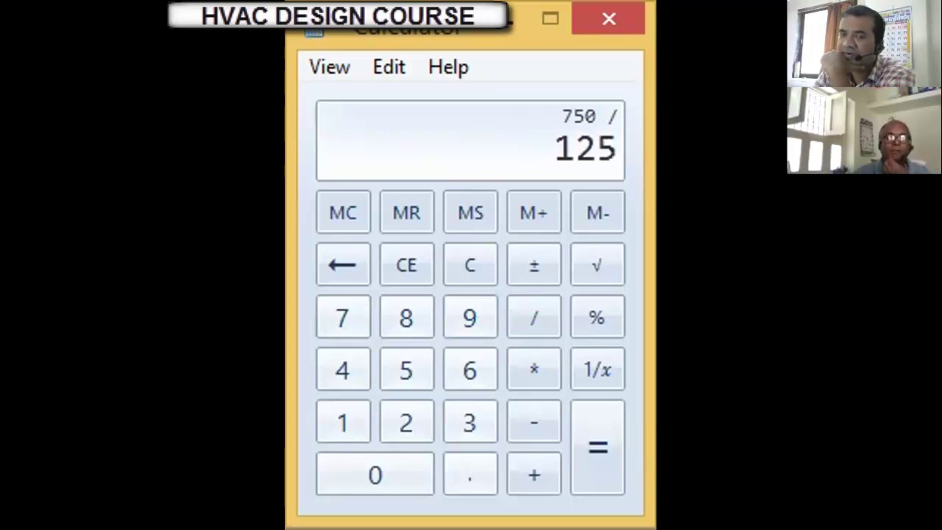
key(Return)
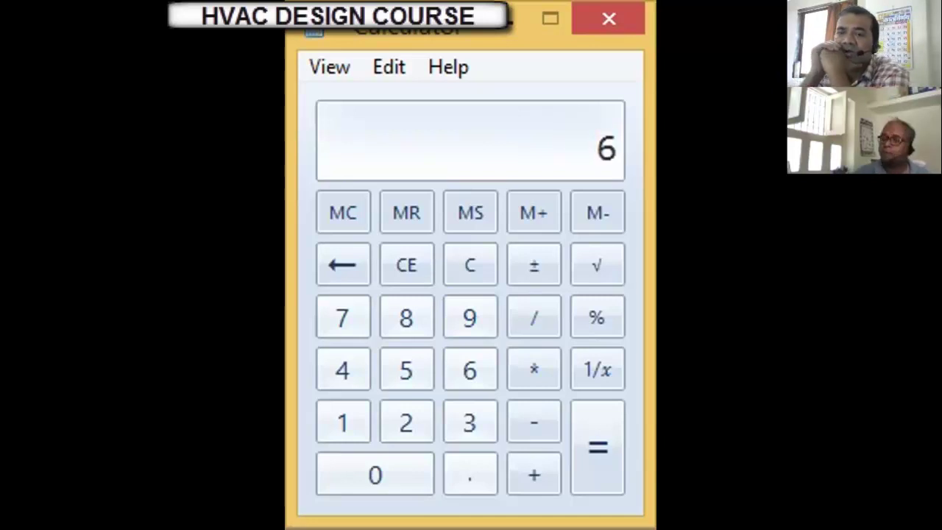
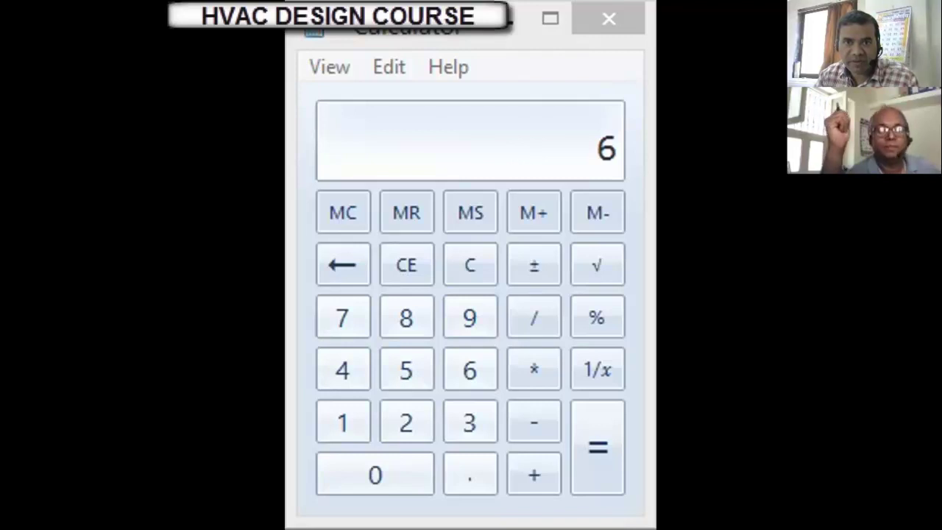
Draw a 300 by 300 square with RECTANGLE near the reception area
key(alt+Tab)
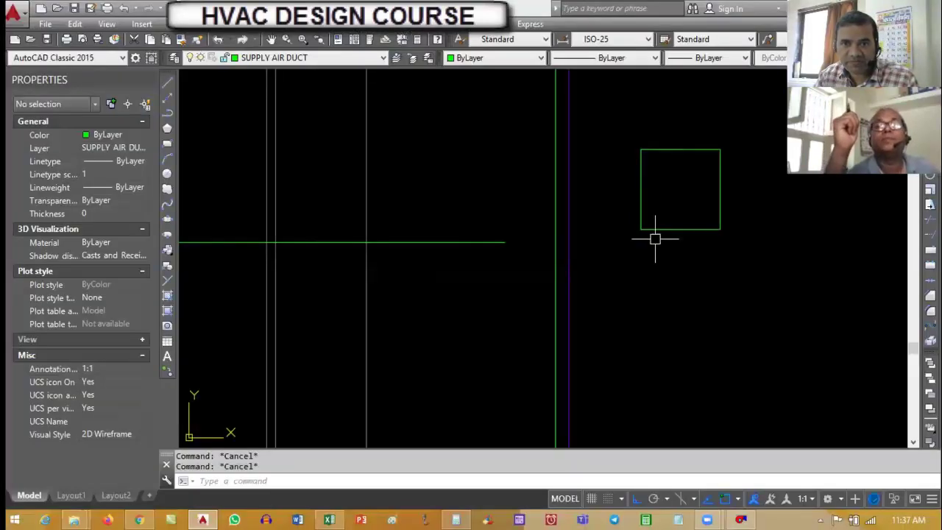
key(Escape)
key(Escape)
text(rec)
key(Return)
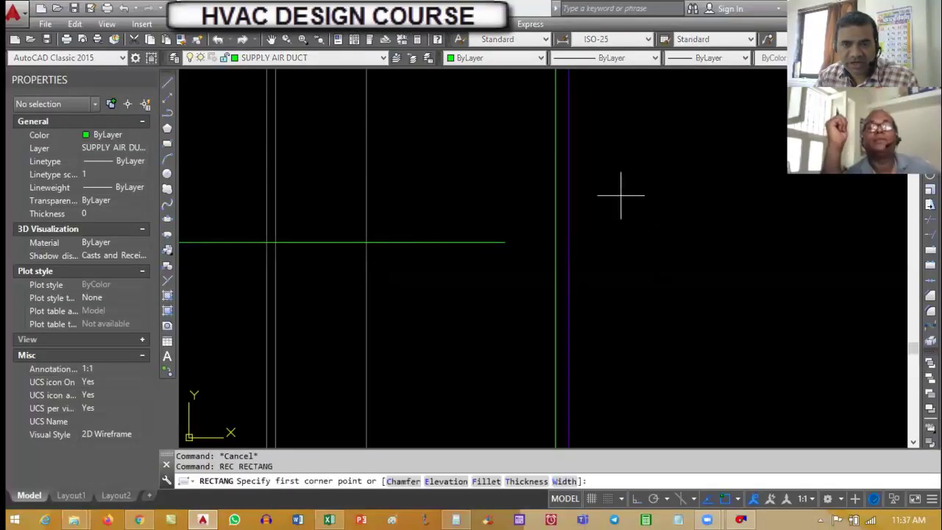
click(621, 195)
text(@300,300)
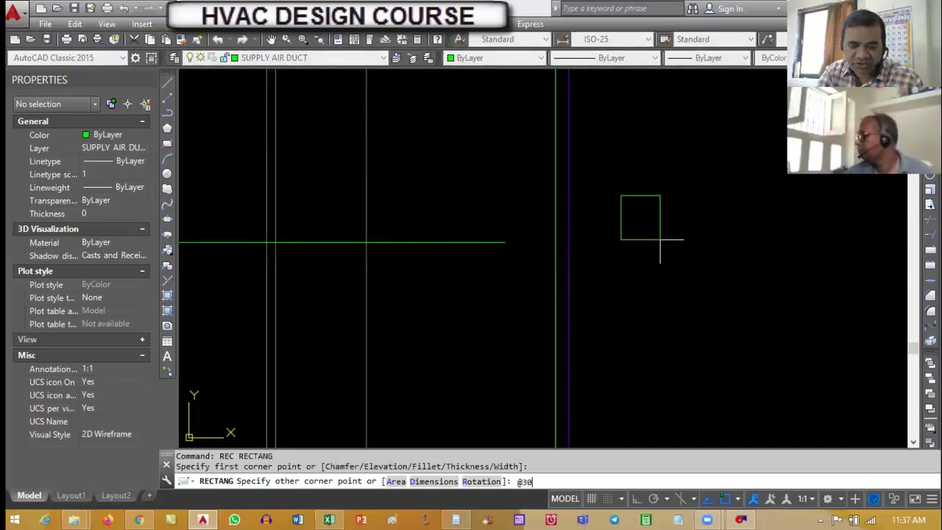
key(Return)
key(Escape)
key(Escape)
scroll(650, 212, down, 2)
scroll(650, 206, down, 3)
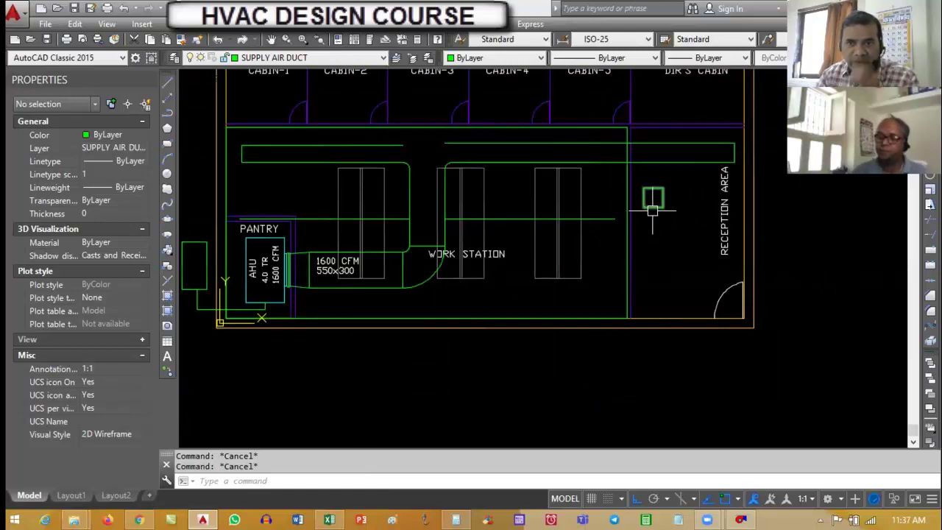
scroll(651, 195, up, 4)
Offset the square 75 inward as a trial, then erase that inner copy
text(o)
key(Return)
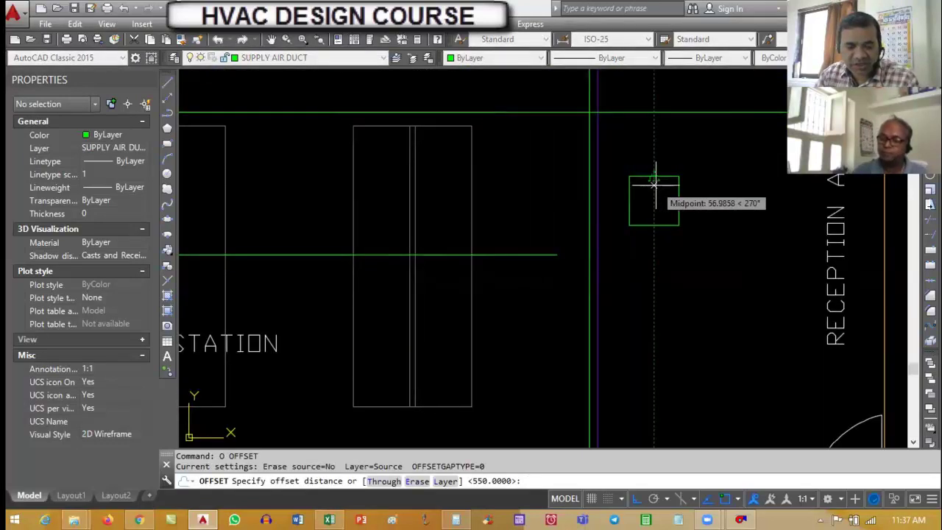
text(75)
key(Return)
scroll(655, 181, up, 3)
click(654, 173)
click(658, 201)
key(Return)
text(e)
key(Return)
click(658, 202)
key(Return)
key(Escape)
Restart OFFSET with an offset distance of 37.5
text(o)
key(Return)
text(37.5)
key(Return)
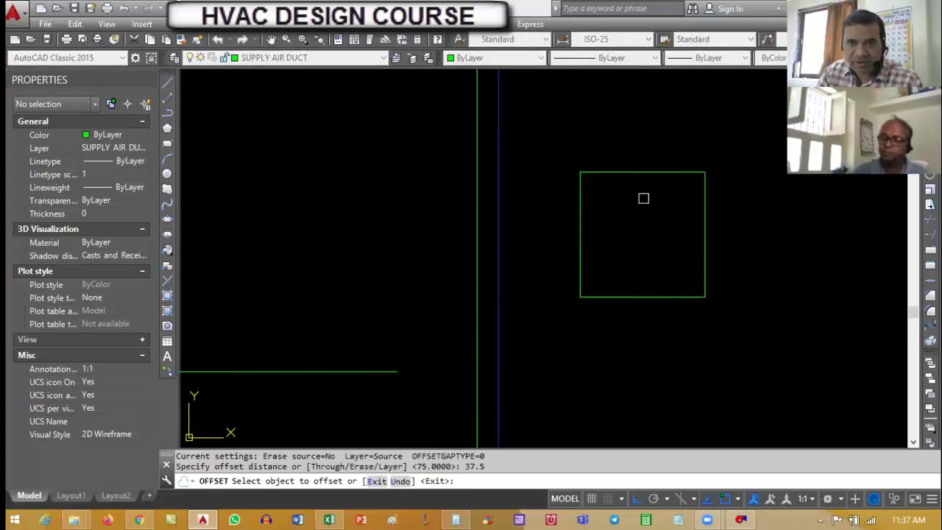
Offset three nested squares, each 37.5 inside the previous one
click(637, 174)
click(635, 210)
click(632, 188)
click(633, 241)
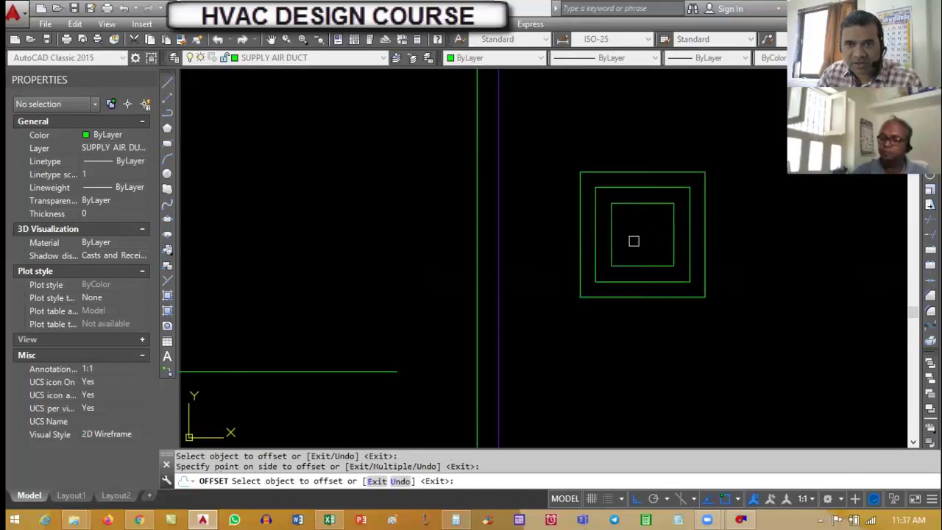
click(636, 204)
click(633, 228)
key(Escape)
key(Escape)
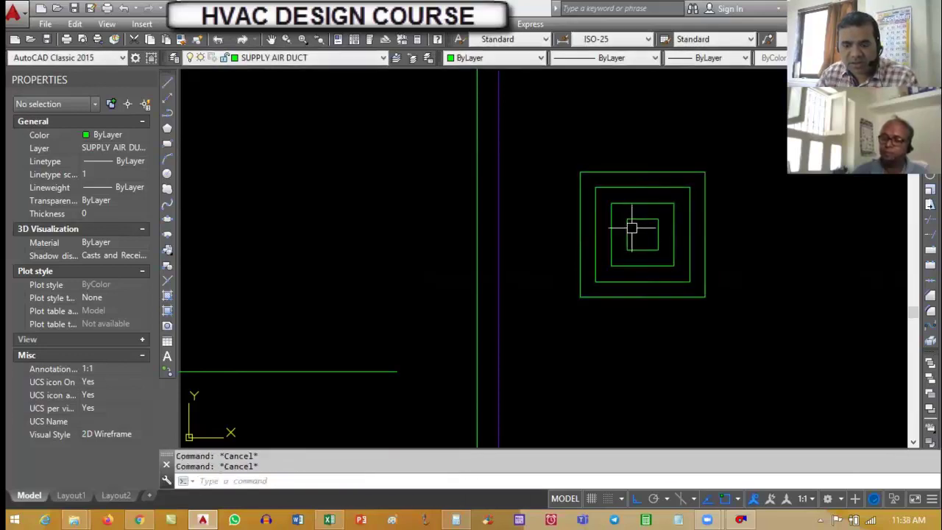
Draw two LINE diagonals joining opposite corners of the outer square
text(l)
key(Return)
click(580, 296)
click(705, 172)
key(Return)
key(Return)
click(580, 172)
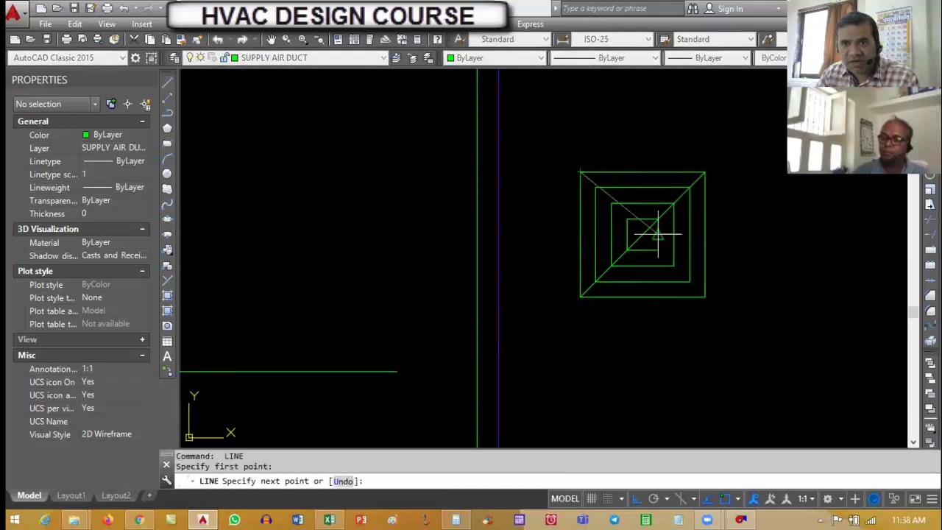
click(705, 296)
key(Escape)
key(Escape)
Inspect the outer square, then bring up Windows Calculator from the taskbar
scroll(574, 331, down, 3)
scroll(574, 195, up, 2)
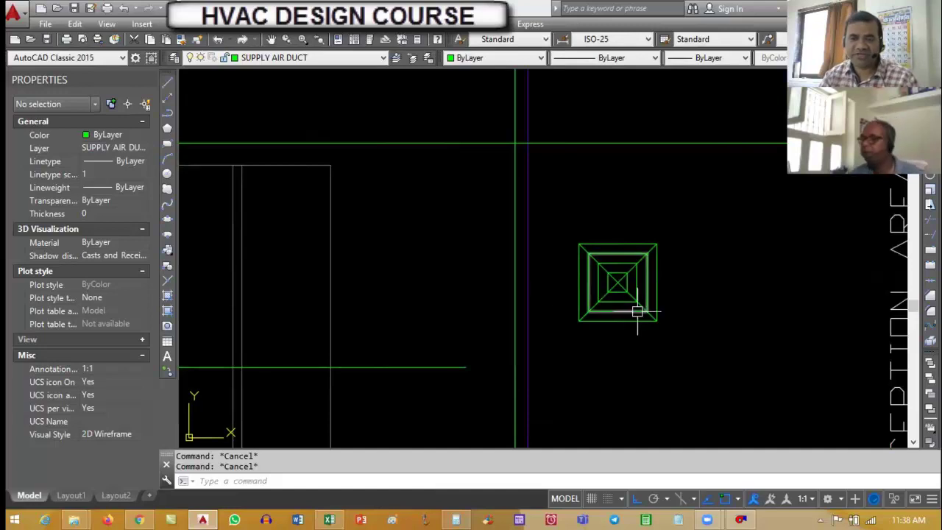
scroll(627, 261, up, 2)
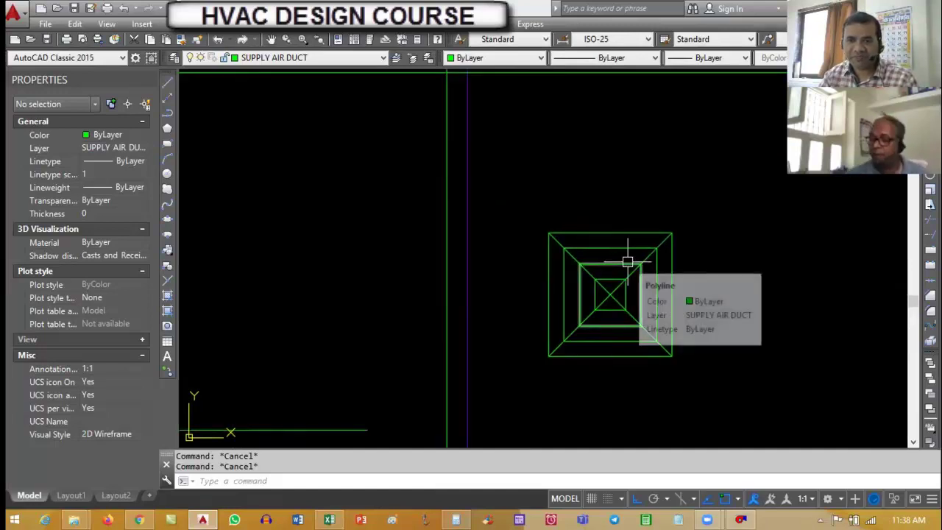
click(610, 234)
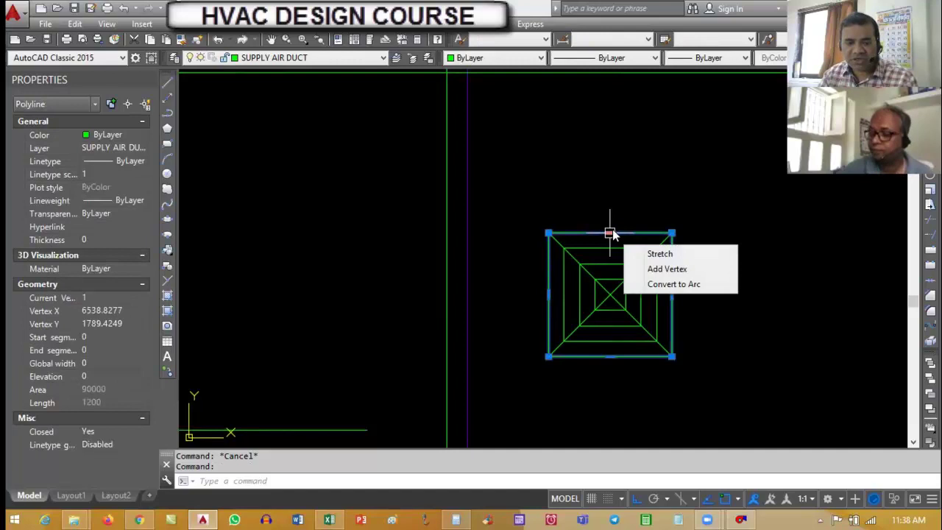
key(Escape)
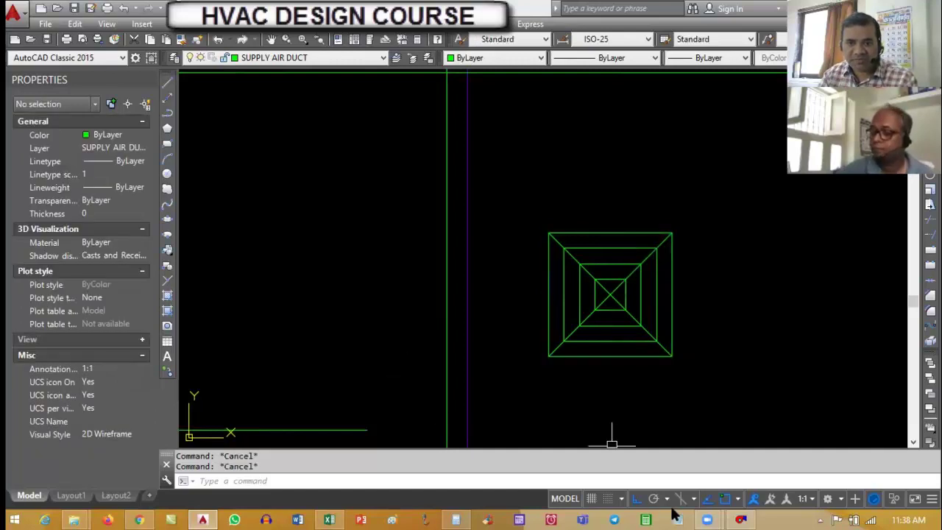
click(455, 519)
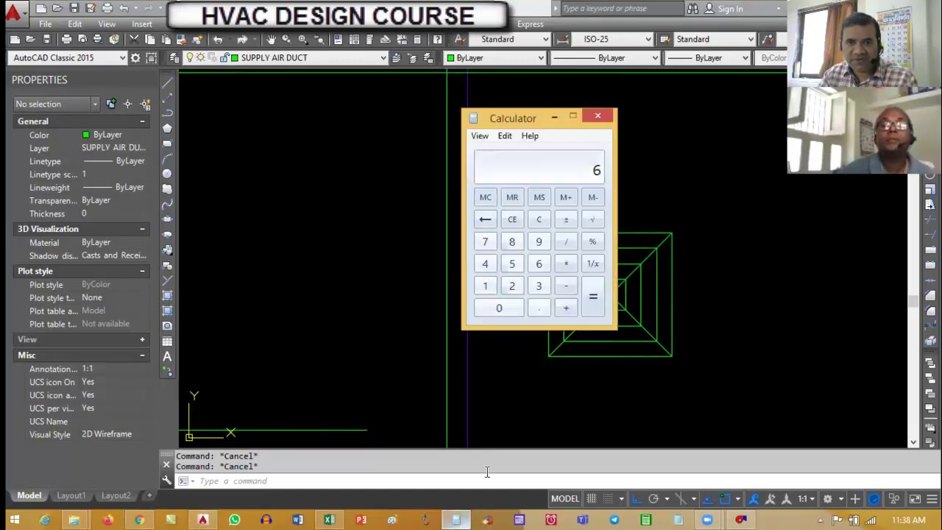
Compute 125 ÷ 400 ÷ 10.76, store it in memory, and take its square root (≈0.1704)
key(Escape)
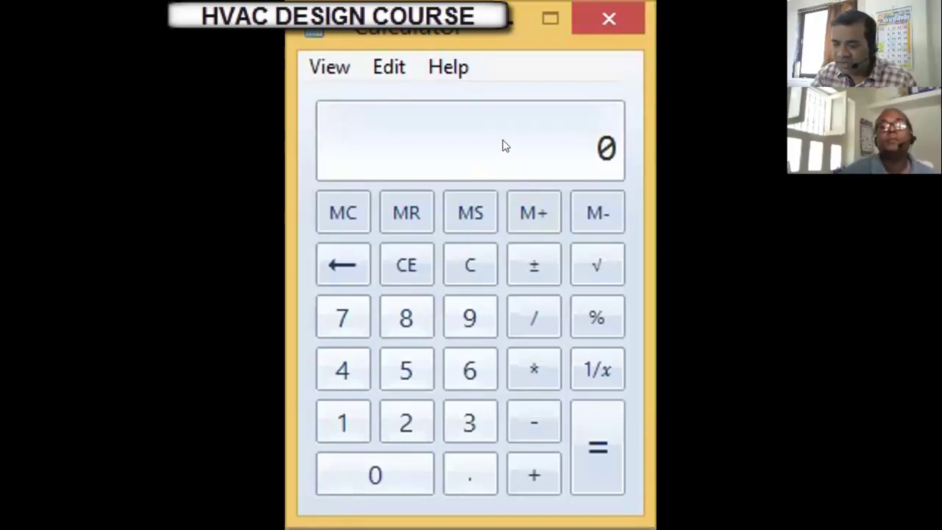
text(125)
key(slash)
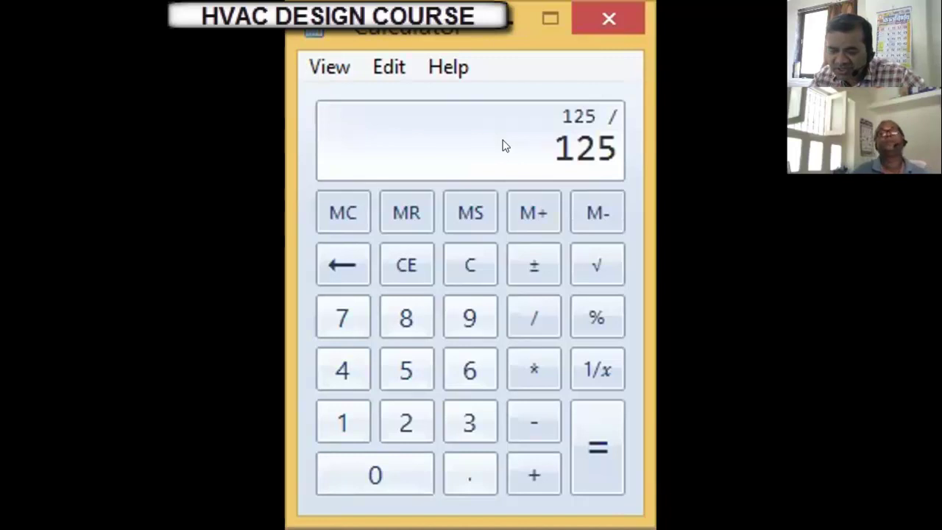
text(400)
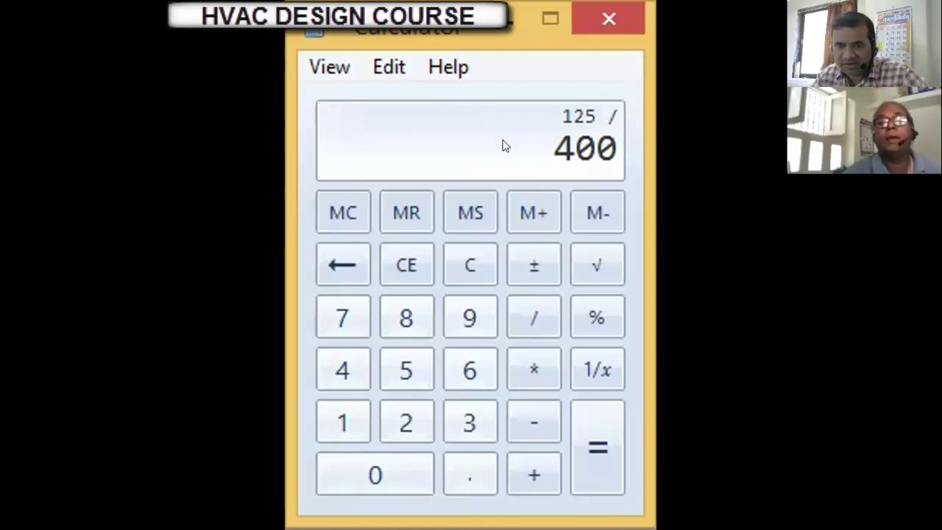
key(Return)
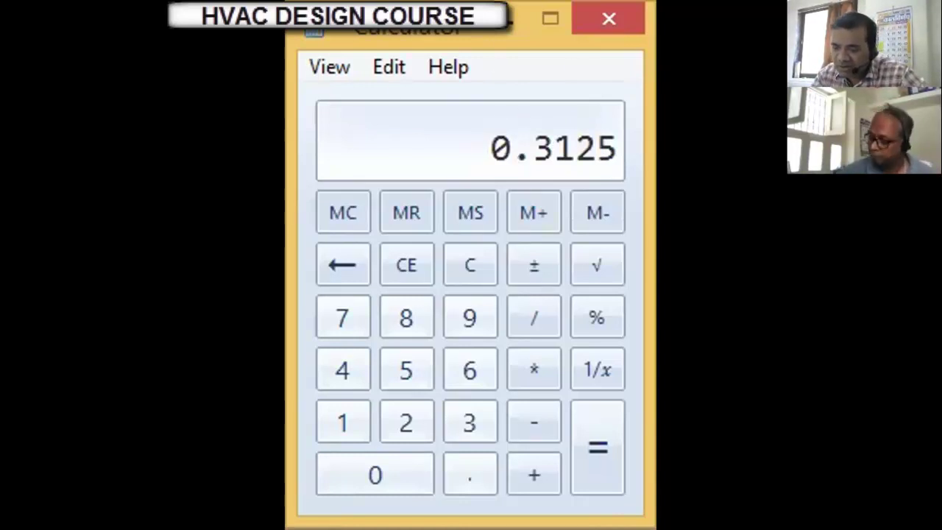
text(/10.76)
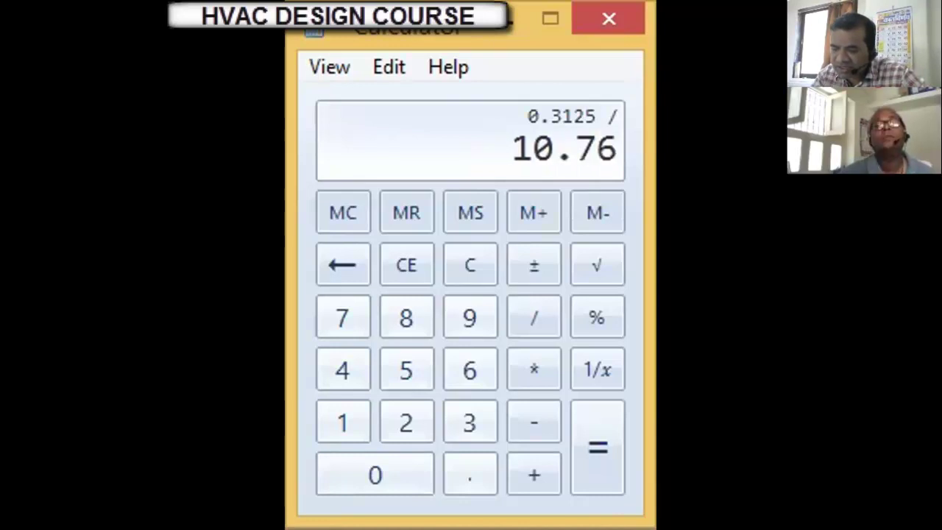
key(Return)
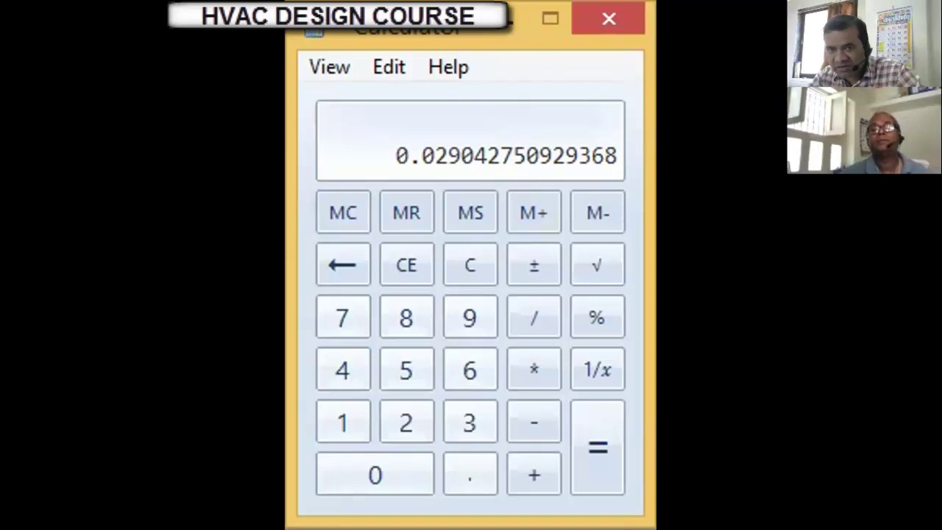
click(474, 218)
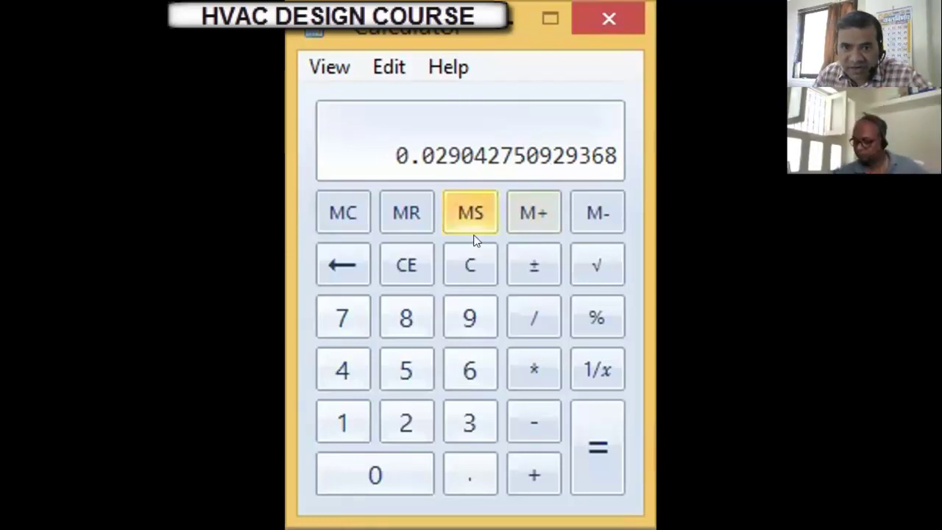
click(579, 268)
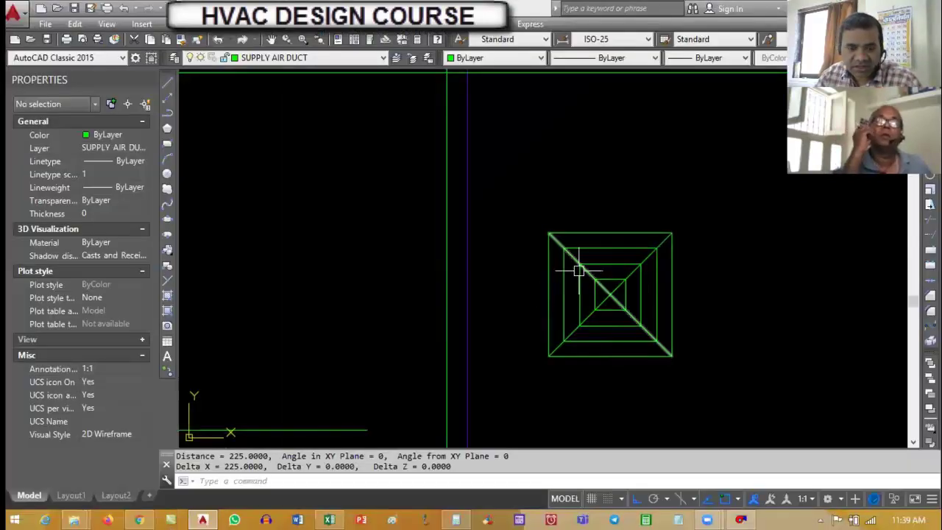
Measure the inner square's width with DI, confirming 225
text(DI)
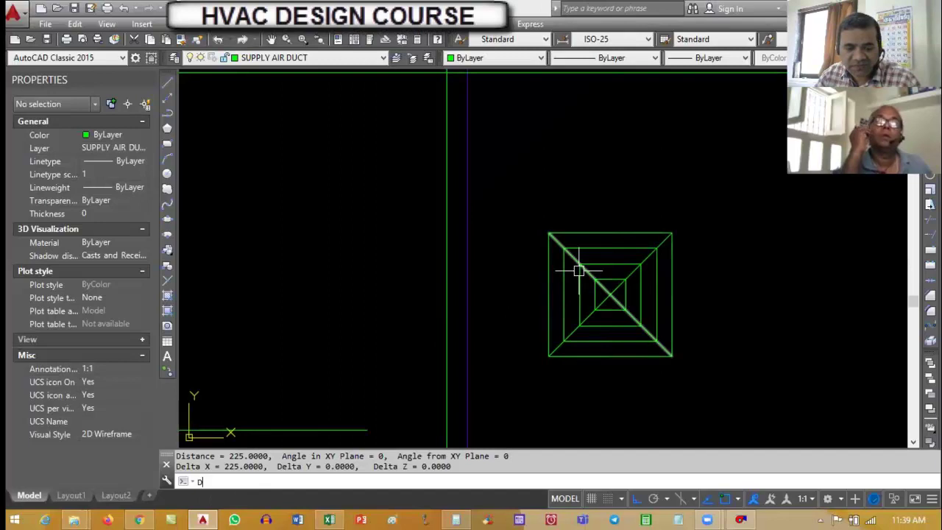
key(Return)
scroll(588, 258, up, 2)
click(552, 242)
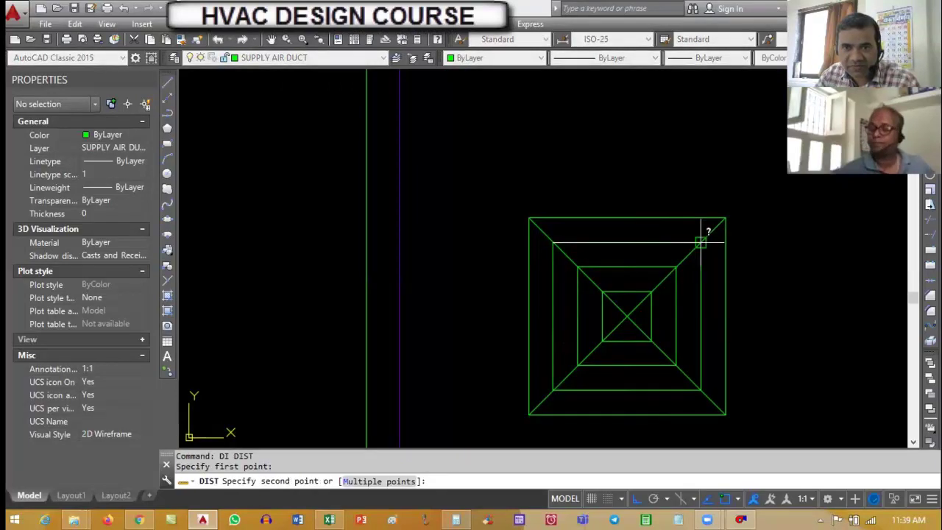
click(701, 242)
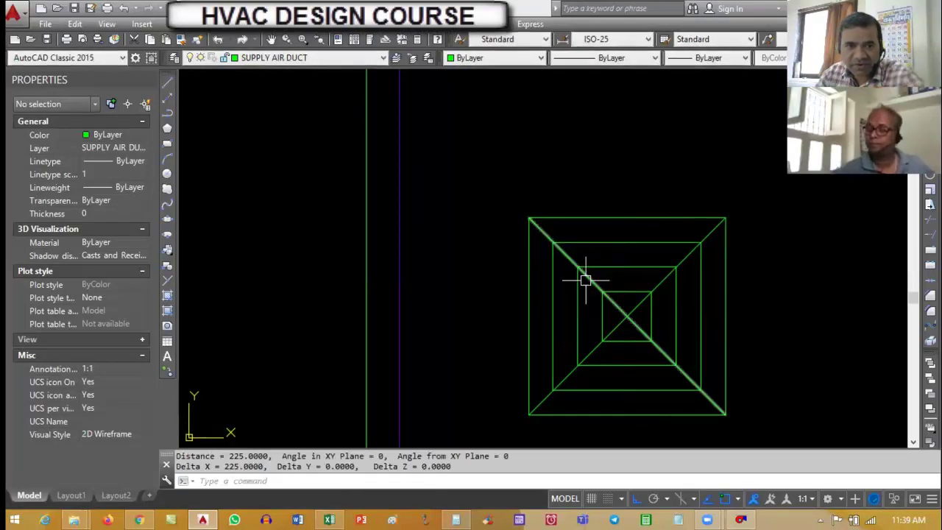
Set the 225 inner square's colour to Magenta in Properties
click(624, 243)
click(122, 135)
click(121, 135)
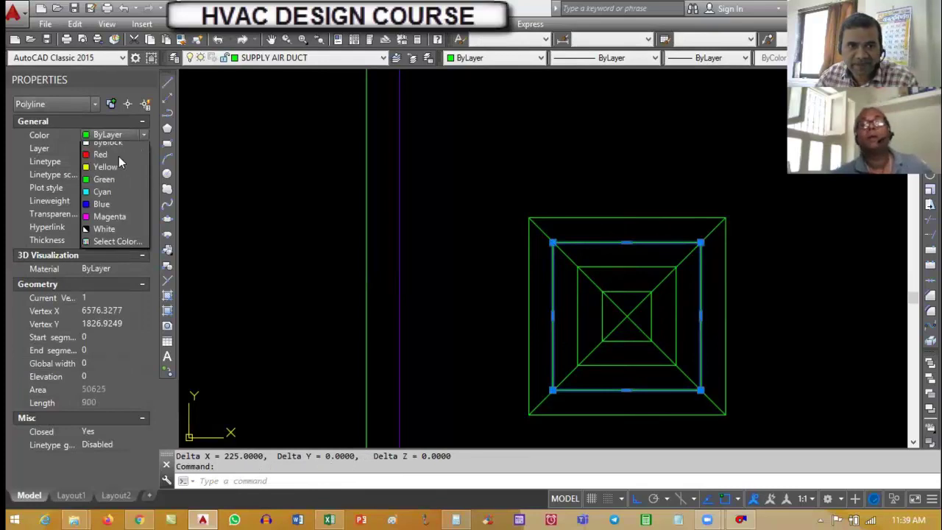
click(110, 234)
key(Escape)
key(Escape)
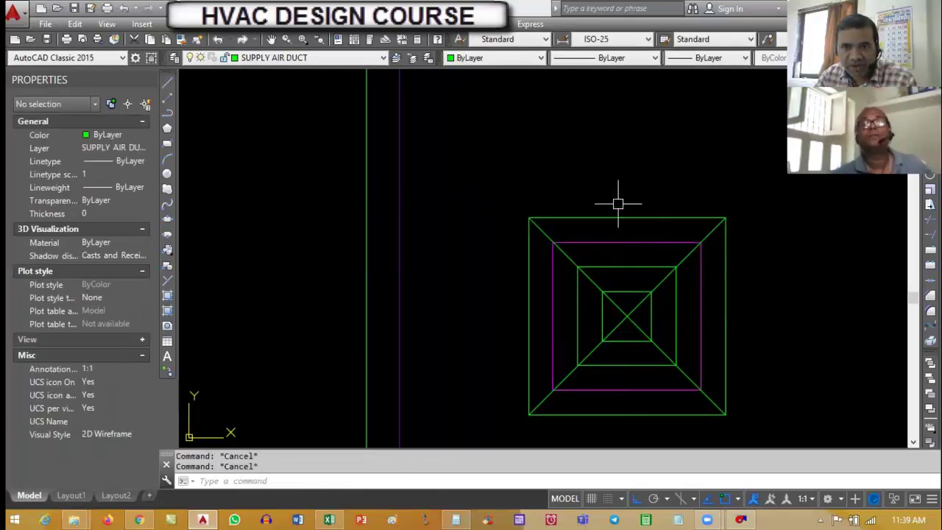
click(619, 217)
key(Escape)
scroll(567, 214, down, 4)
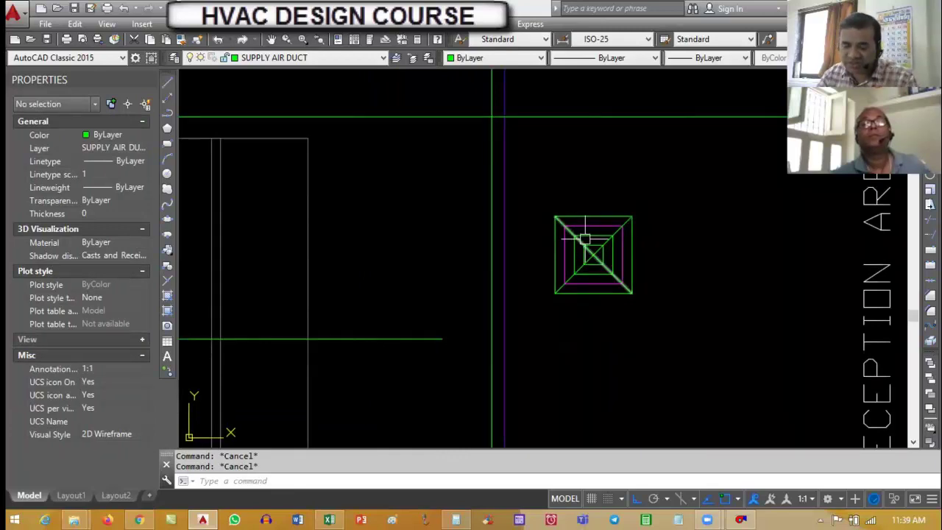
scroll(582, 243, up, 3)
scroll(622, 237, down, 3)
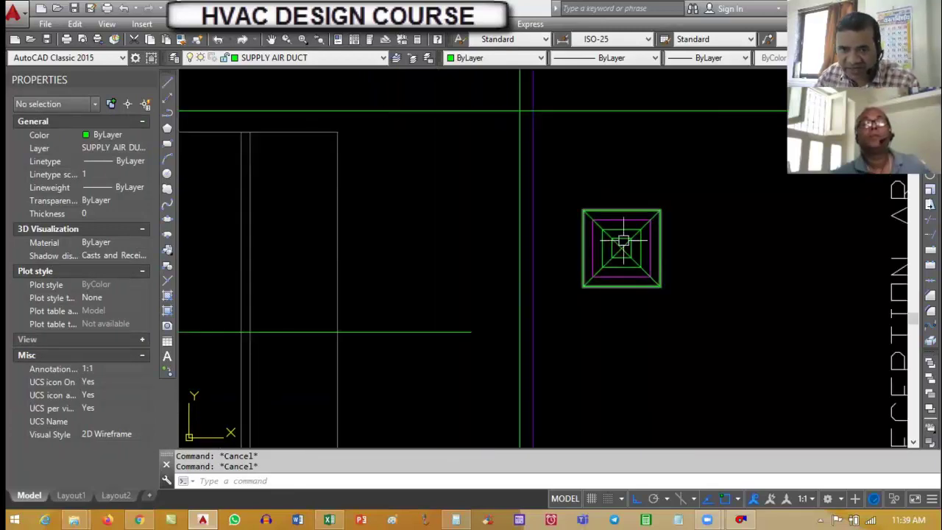
Define block SQ DIFF from the six diffuser objects, base point at its centre
text(b)
key(Return)
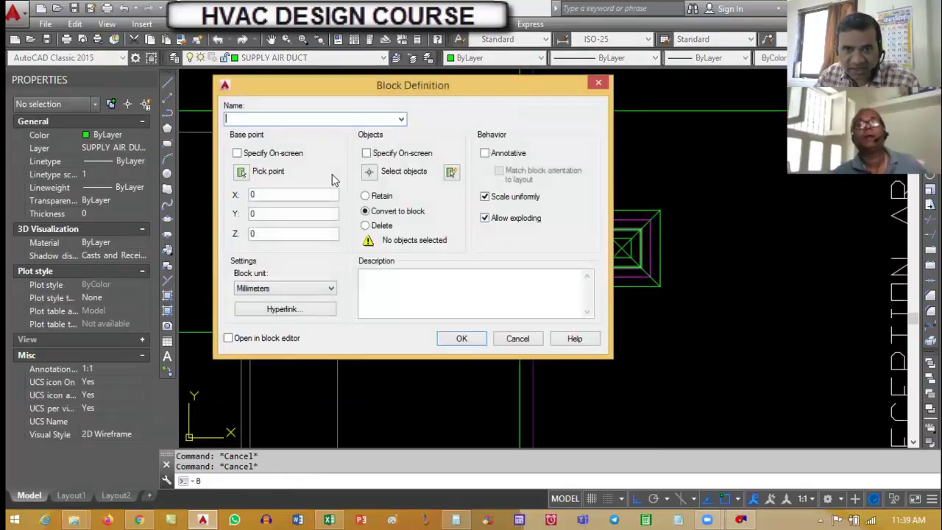
text(SQ DIFF)
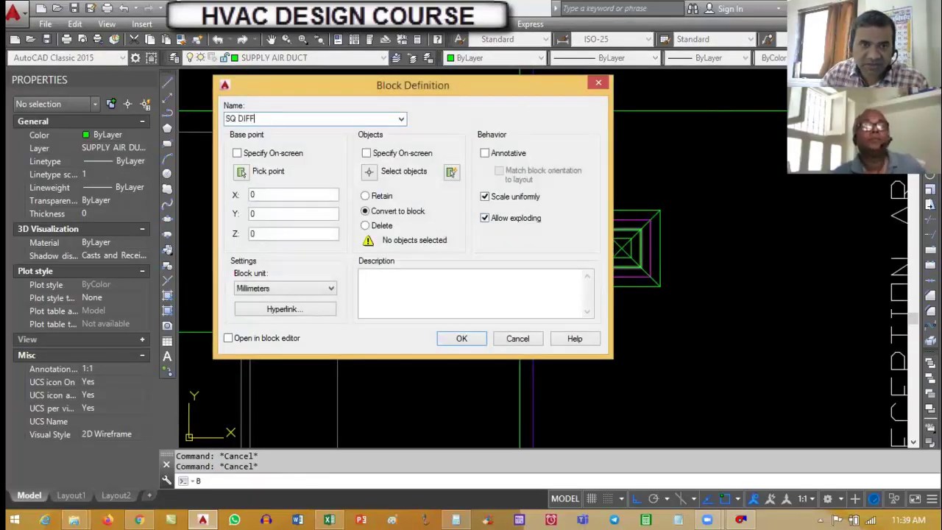
click(370, 174)
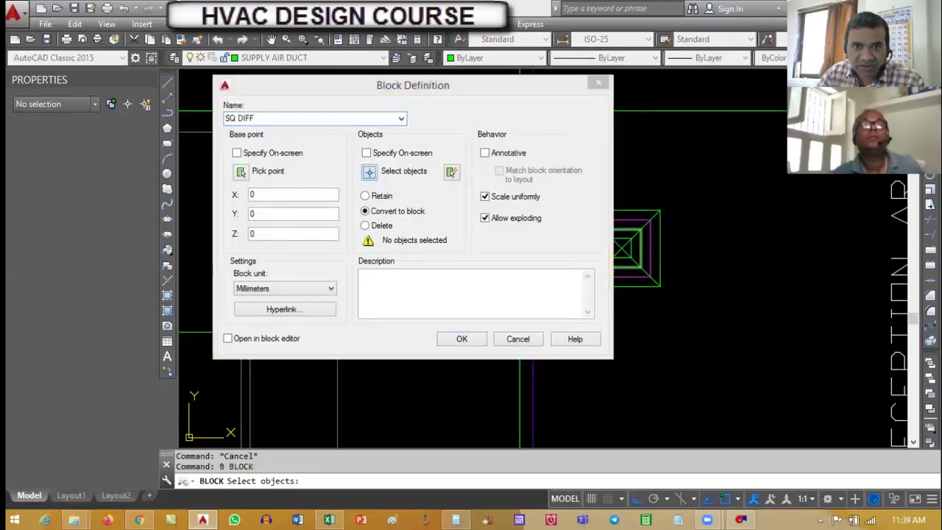
click(570, 185)
click(675, 299)
key(Return)
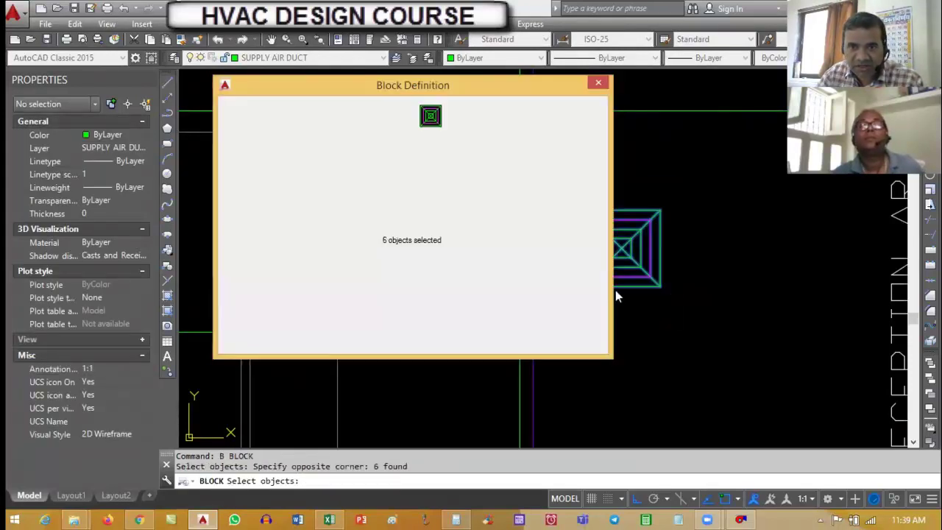
click(243, 171)
click(622, 248)
click(461, 339)
Begin a MOVE of the SQ DIFF block, selecting it
click(614, 272)
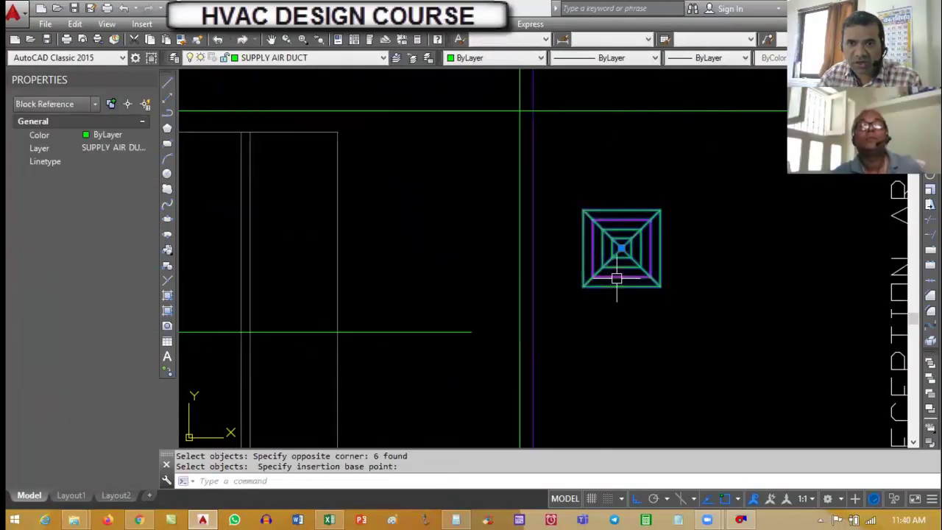
key(Escape)
key(Escape)
text(m)
key(Return)
click(610, 265)
key(Return)
Move the diffuser from its centre into the work station area
click(621, 248)
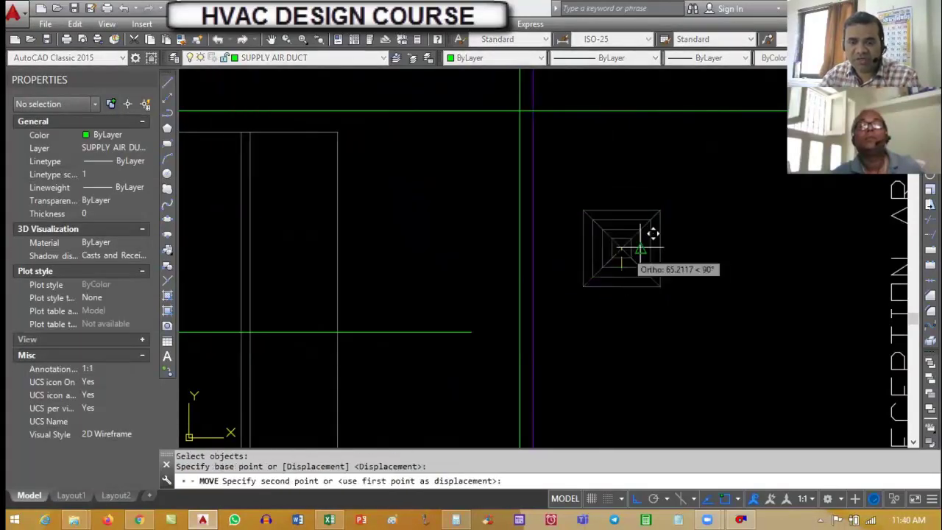
scroll(662, 250, down, 5)
scroll(555, 243, up, 2)
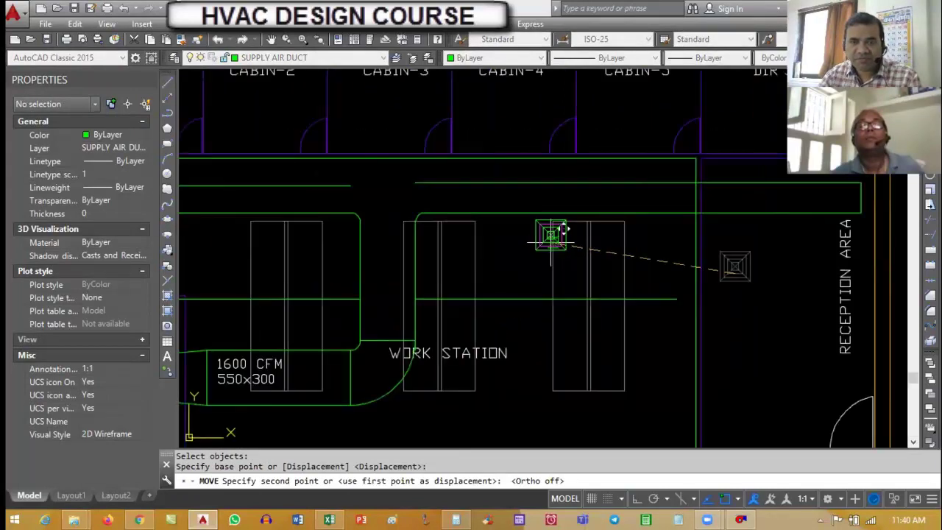
click(565, 246)
key(Escape)
key(Escape)
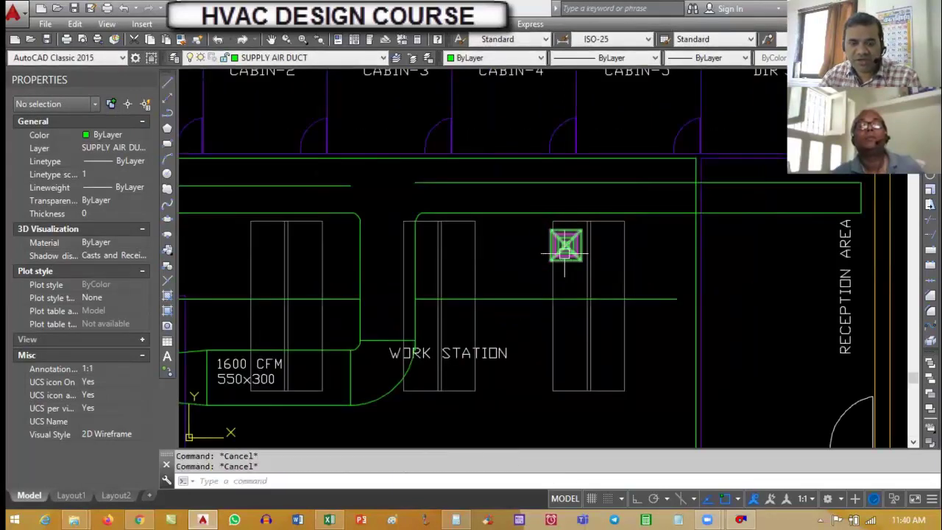
Copy the diffuser 1500 straight down with Ortho on
text(co)
key(Return)
click(599, 258)
scroll(625, 309, down, 3)
key(F8)
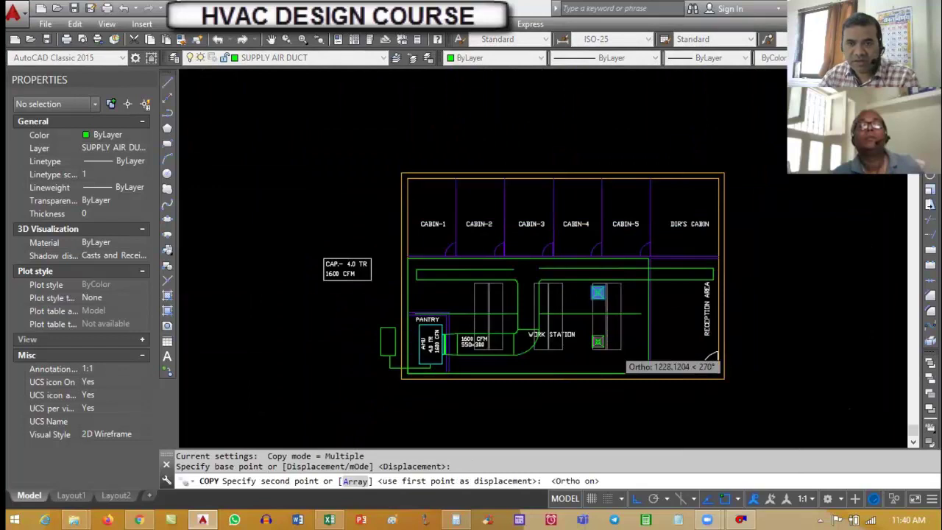
scroll(612, 375, up, 3)
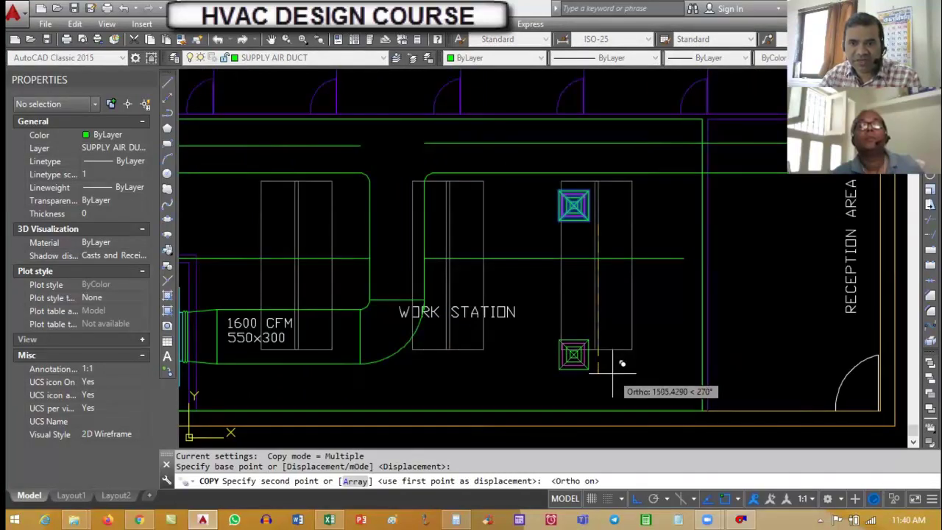
text(1500)
key(Return)
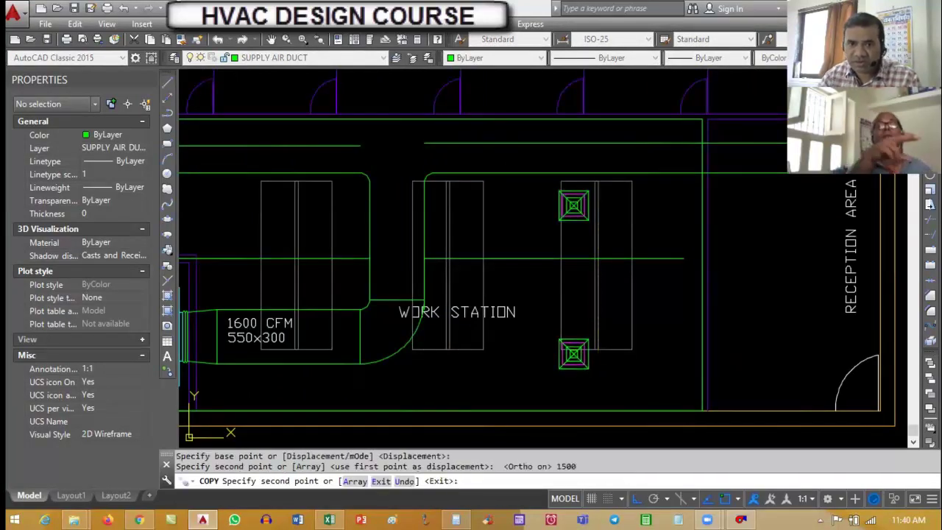
key(Escape)
scroll(736, 221, down, 2)
scroll(627, 316, up, 2)
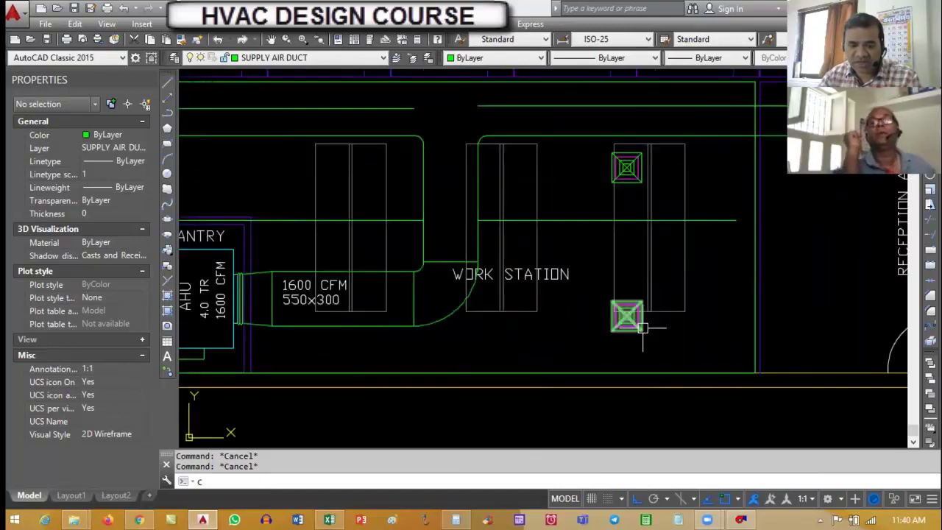
Copy the upper and lower diffuser pair further left in the work station
text(co)
key(Return)
click(626, 168)
click(626, 315)
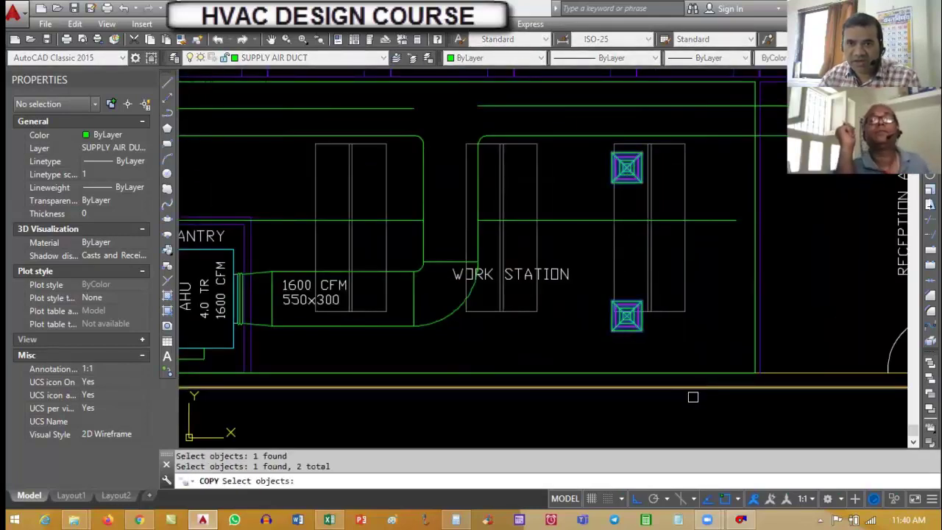
key(Return)
scroll(662, 401, down, 2)
click(658, 409)
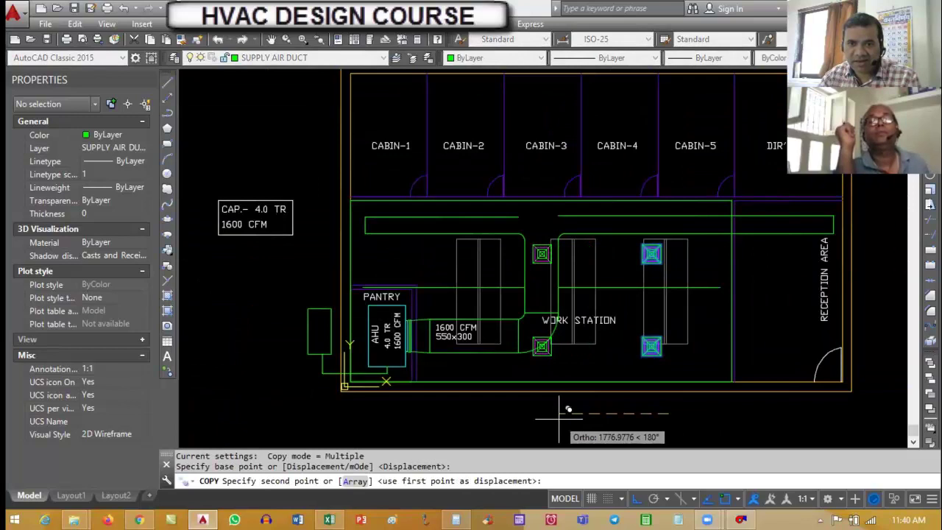
click(566, 410)
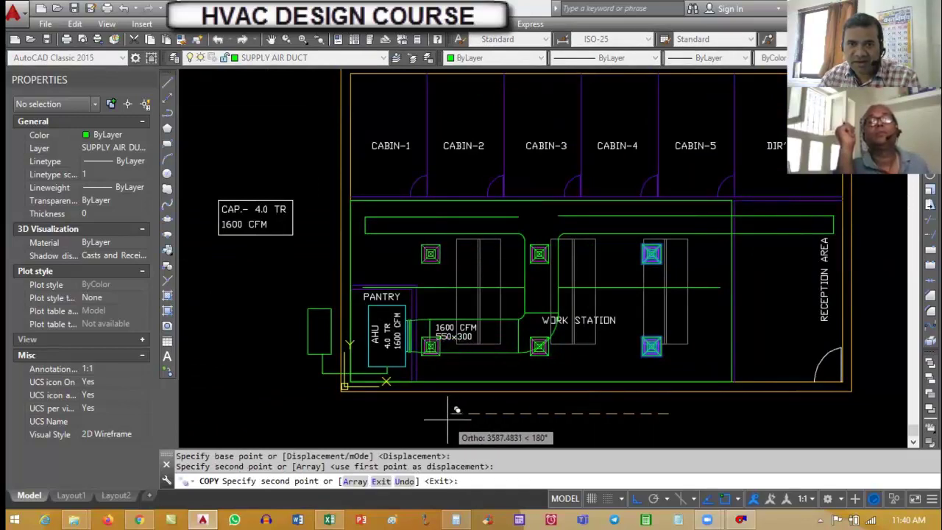
key(Escape)
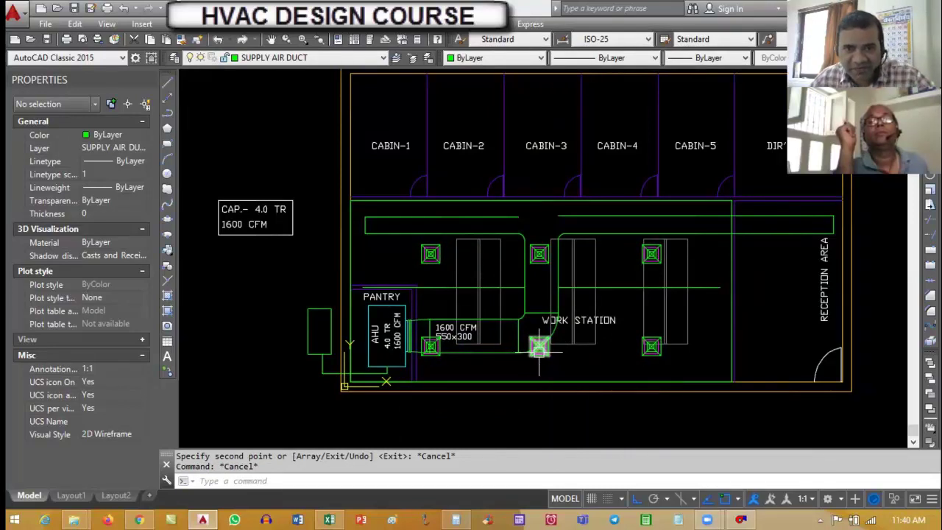
scroll(445, 367, up, 2)
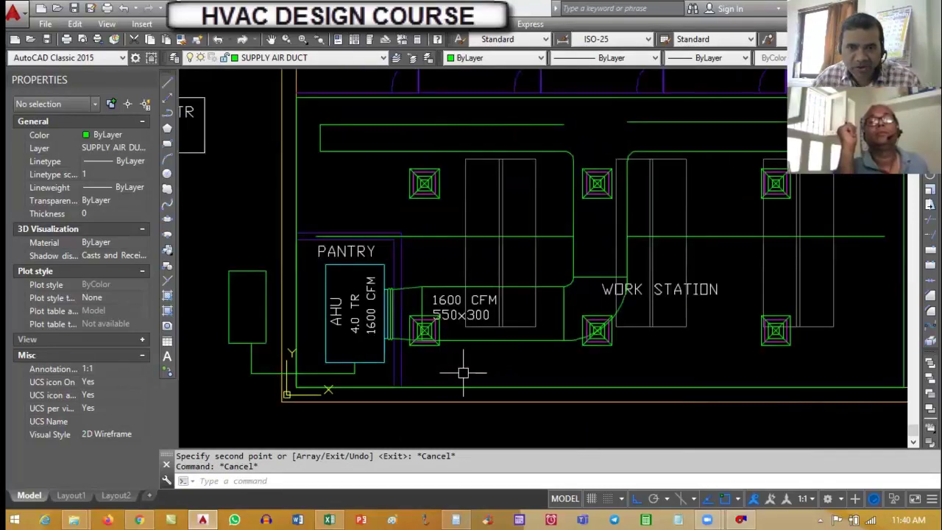
scroll(563, 361, down, 2)
Select all six diffusers for a move, set a base point, then cancel it
key(Escape)
text(m)
key(Return)
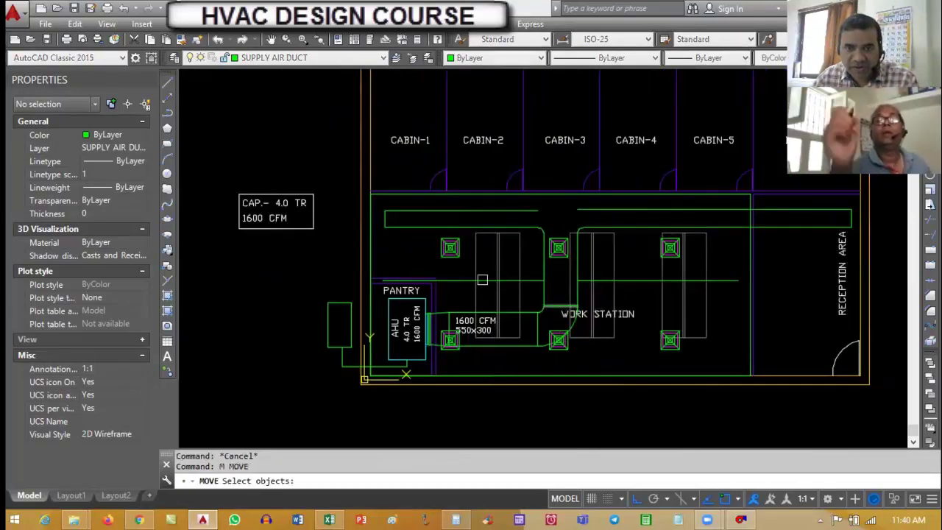
click(450, 247)
click(558, 248)
click(670, 247)
click(673, 332)
click(557, 339)
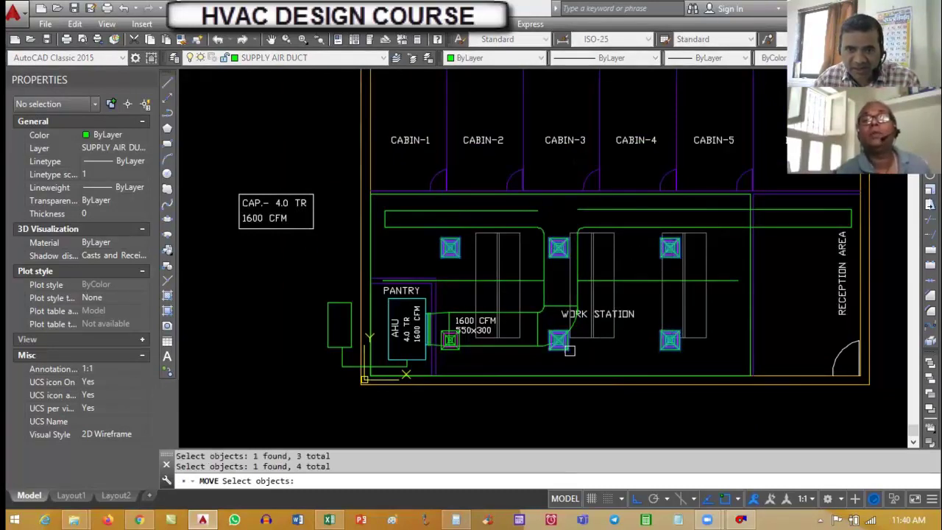
click(449, 340)
key(Return)
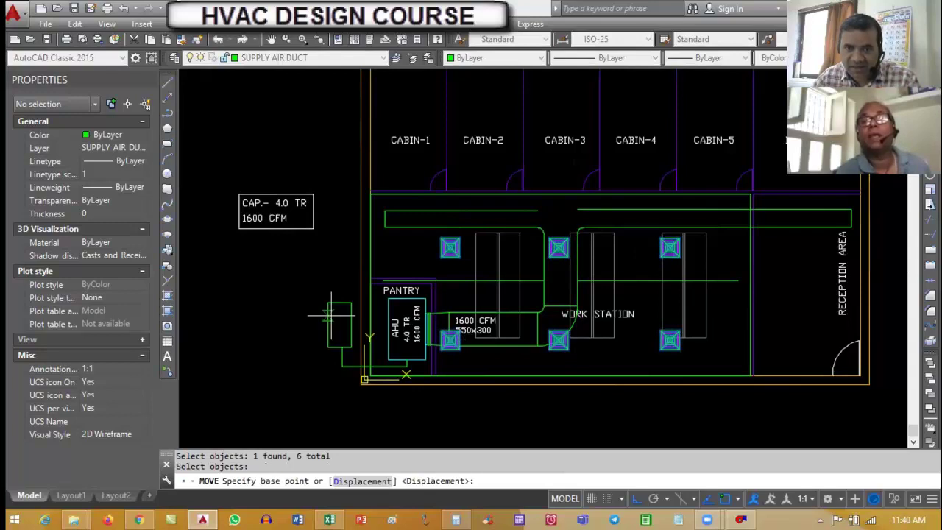
click(277, 310)
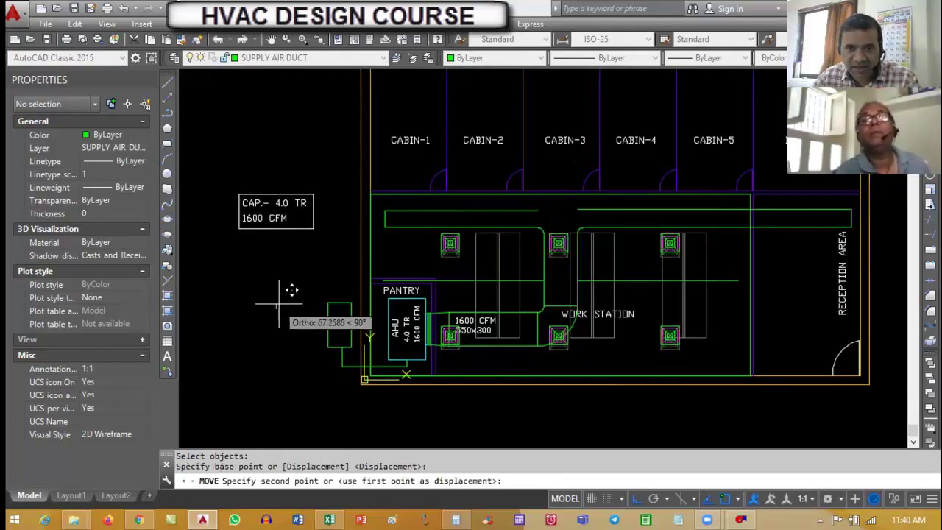
key(Escape)
Start another MOVE using a selection window, then cancel it
text(m)
key(Return)
scroll(469, 203, up, 3)
click(389, 210)
click(305, 185)
key(Escape)
scroll(616, 263, down, 5)
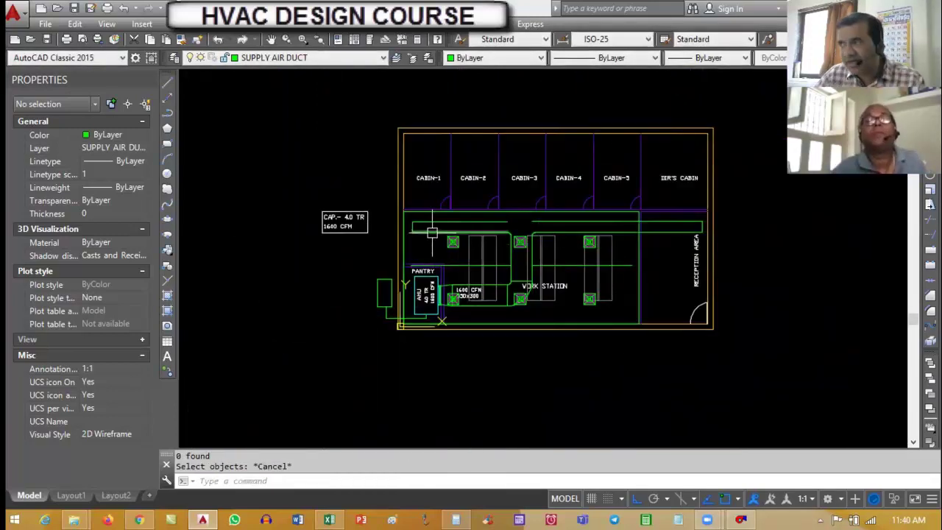
Measure the 6250 distance across the work area with DIST, then return to Calculator
key(Escape)
text(DI)
key(Return)
scroll(396, 231, up, 3)
click(401, 239)
scroll(437, 248, down, 5)
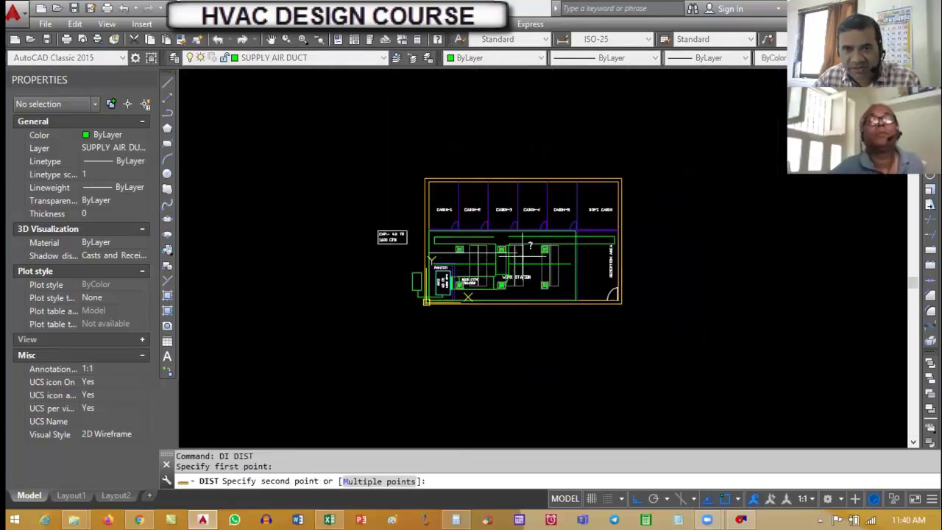
scroll(576, 250, up, 2)
click(525, 272)
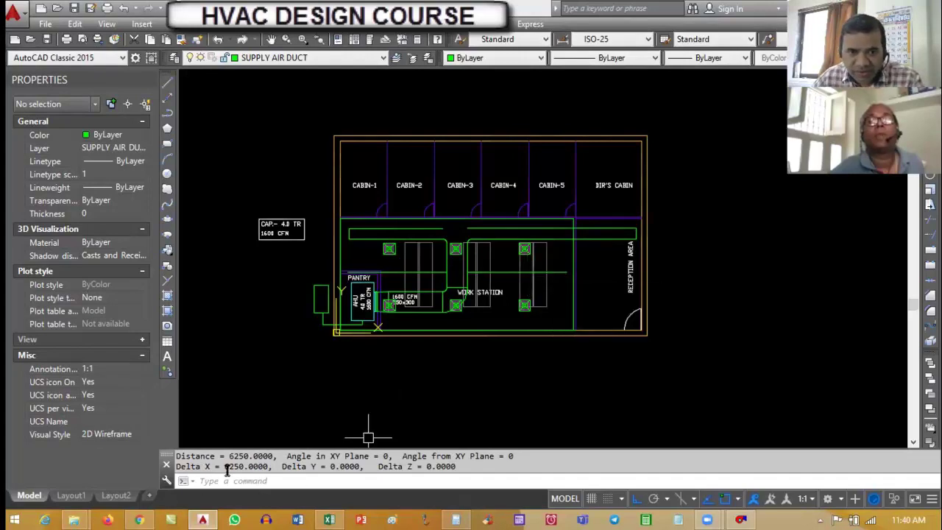
click(312, 400)
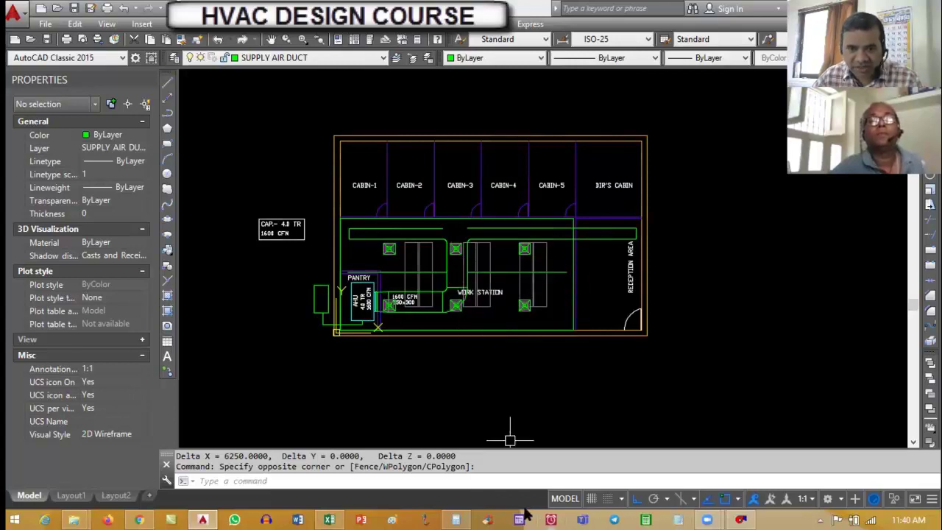
click(455, 519)
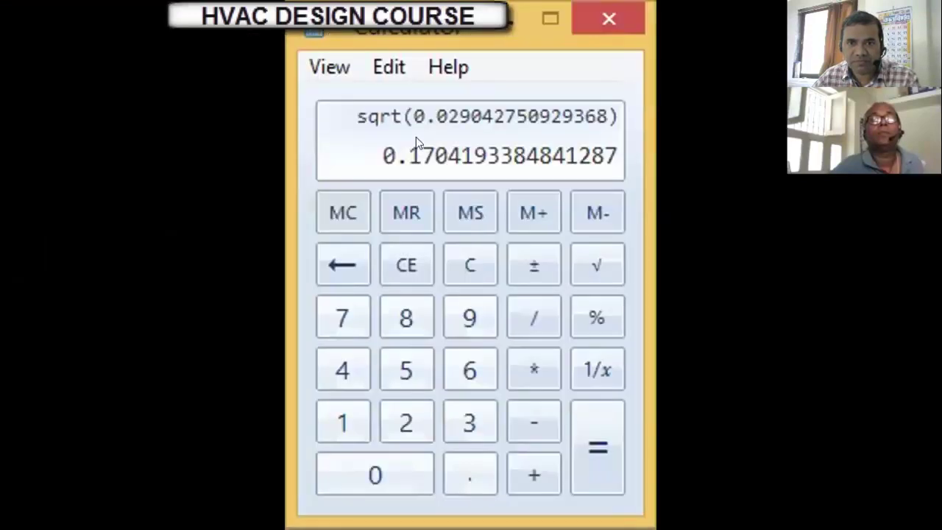
Compute 6250 ÷ 3, then halve it, giving 1041.666666666667
key(Escape)
text(6250 / 3)
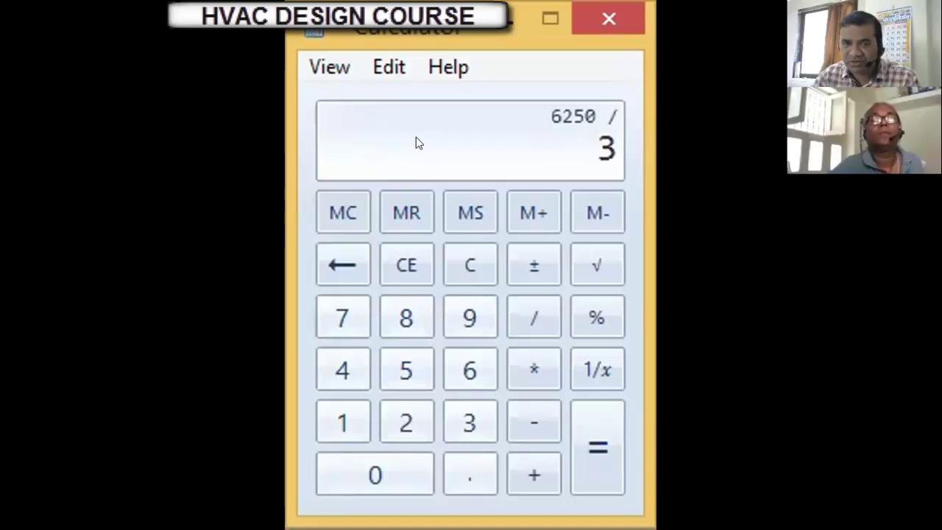
key(Return)
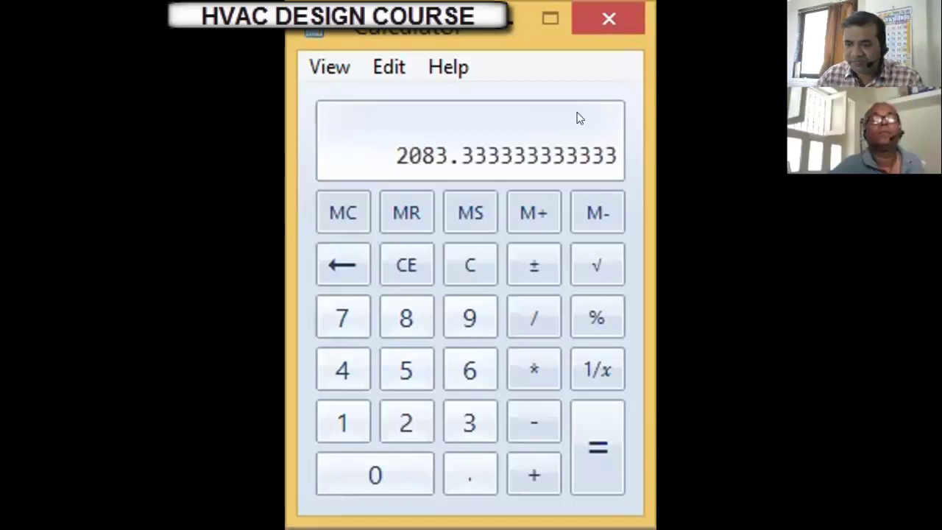
text(/2)
key(Return)
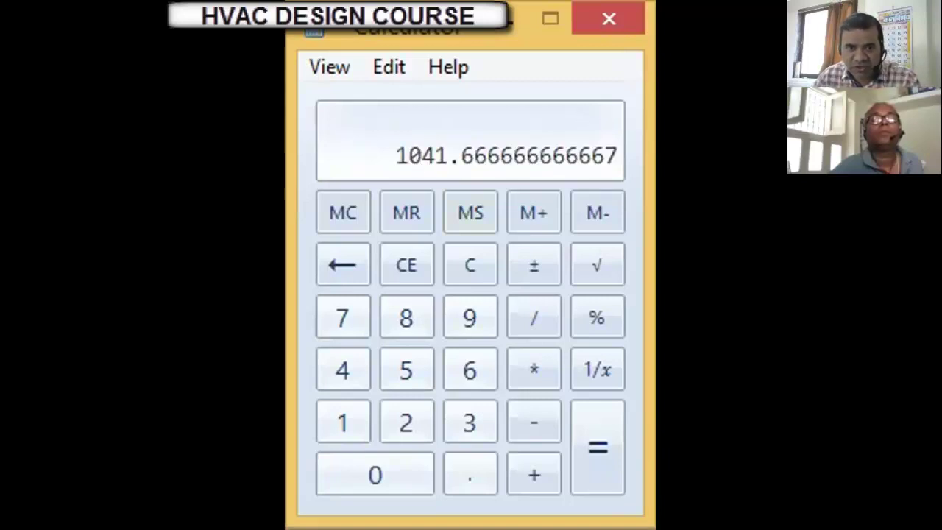
Back in AutoCAD, clear any active commands, cancelling a started line
key(alt+Tab)
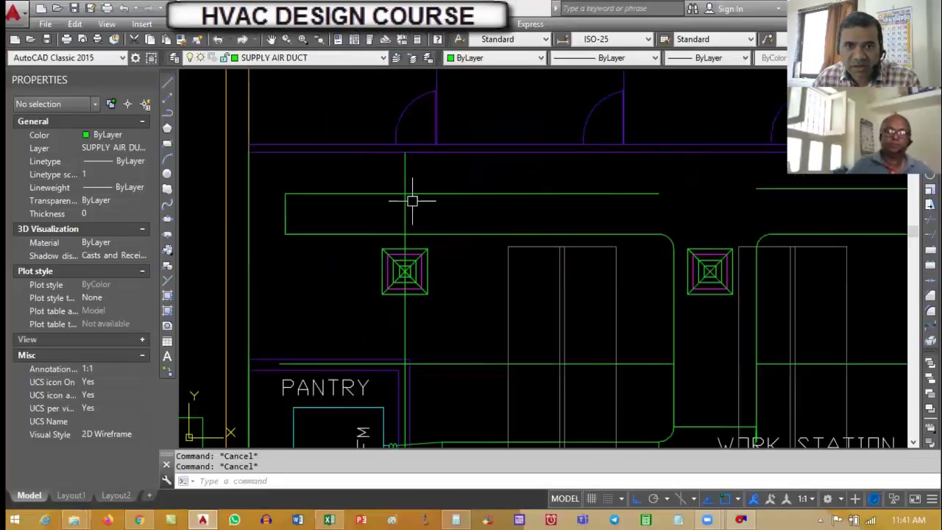
text(e)
key(Return)
key(Escape)
text(l)
key(Return)
key(Escape)
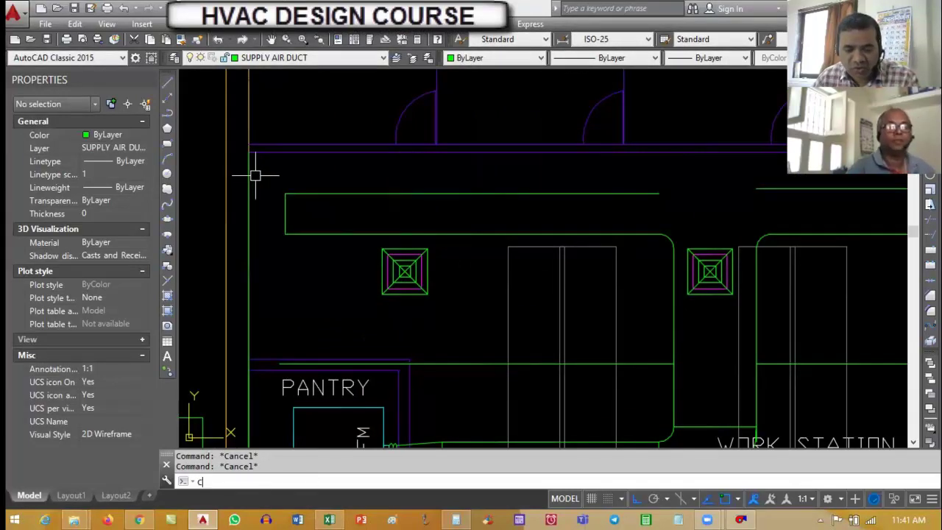
Copy a vertical centre line to a new position on the right
text(c)
key(Return)
click(251, 175)
key(Return)
click(308, 175)
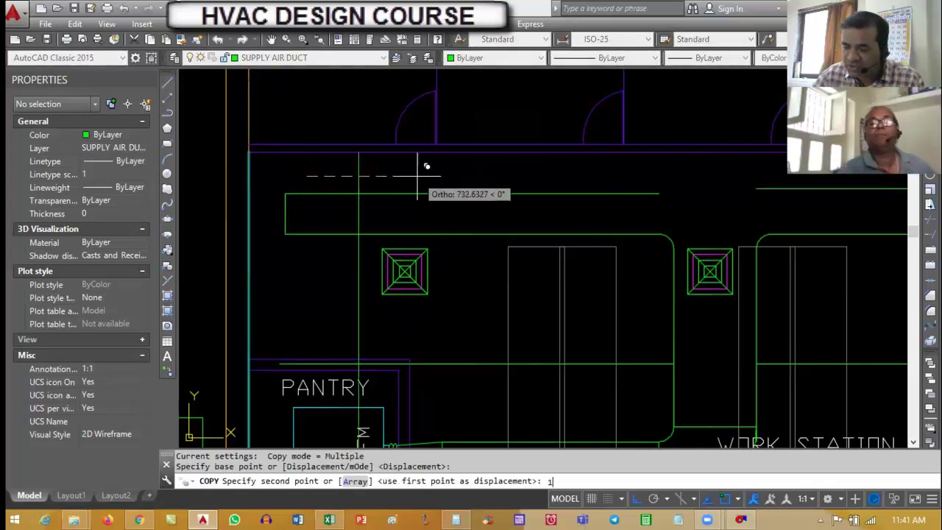
text(0)
key(Return)
key(Escape)
key(Escape)
key(Escape)
scroll(414, 298, up, 4)
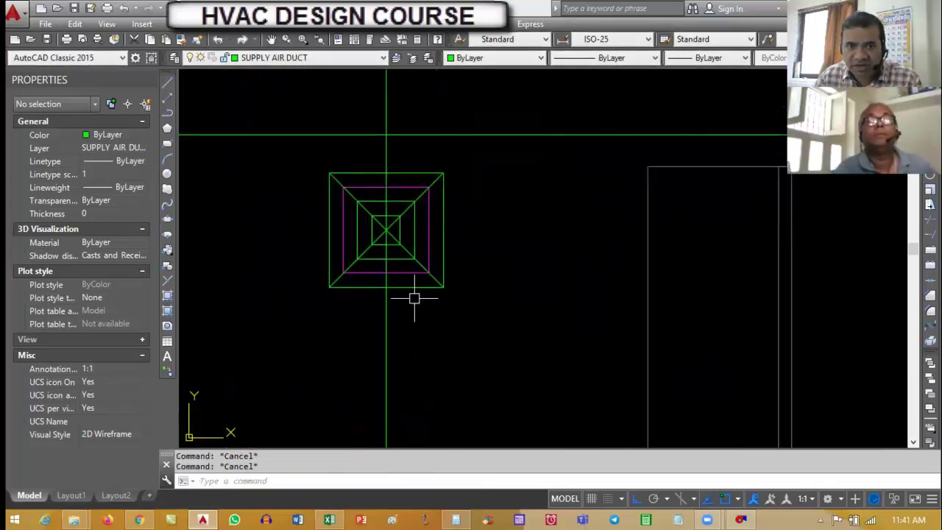
scroll(414, 269, down, 5)
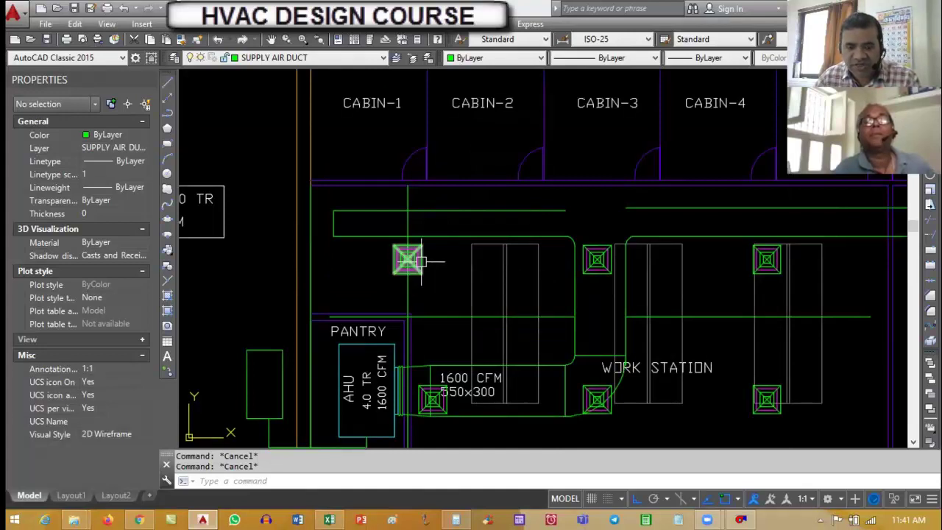
key(Escape)
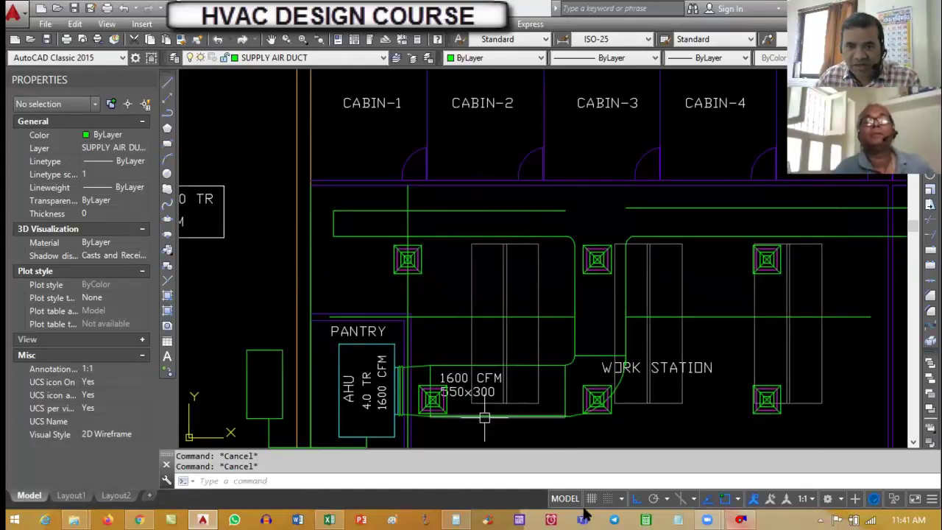
Double 1041.67 in Calculator to get the 2083.33 spacing
click(455, 520)
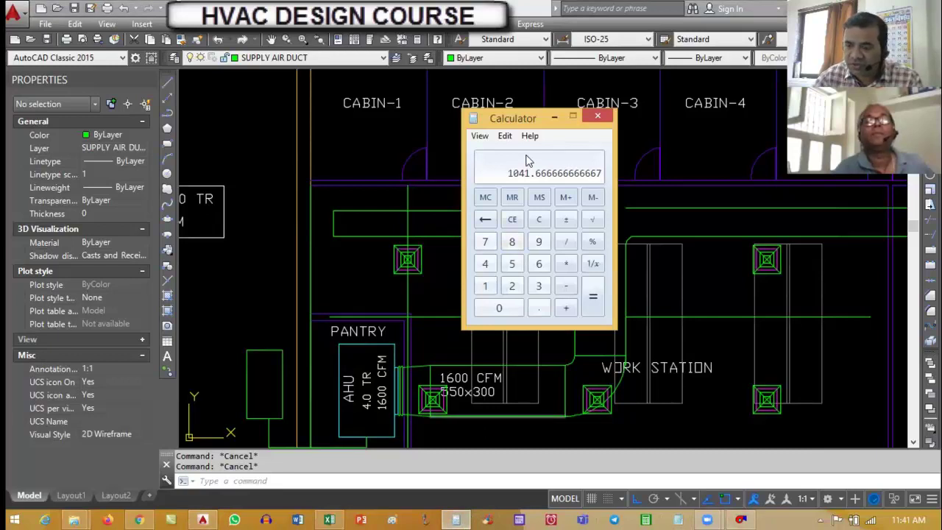
text(*2)
key(Return)
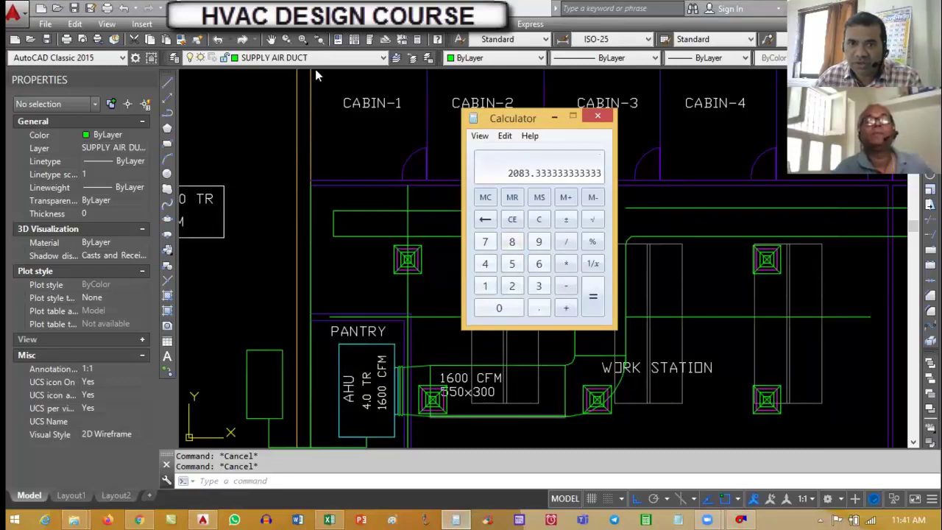
key(alt+F4)
Offset the vertical line 2083 to the right
text(o)
key(Return)
text(2083)
key(Return)
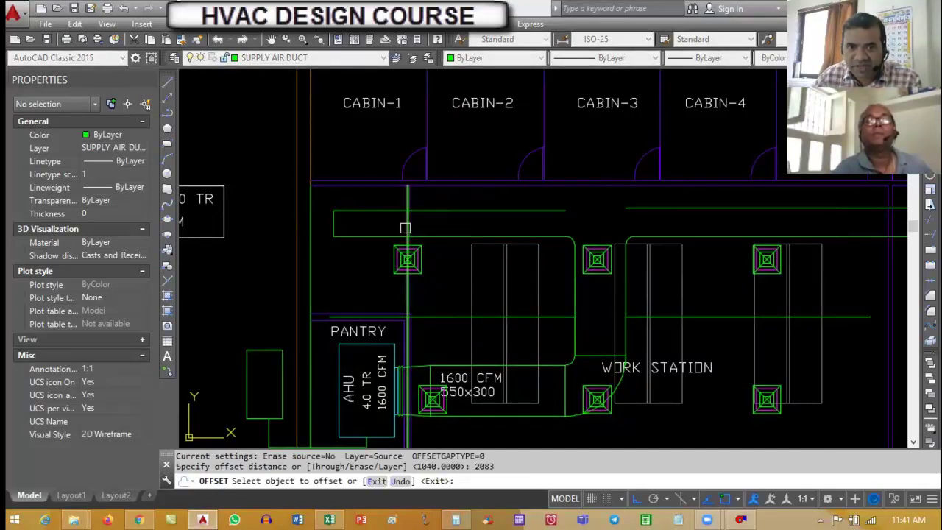
click(407, 222)
click(596, 259)
click(621, 238)
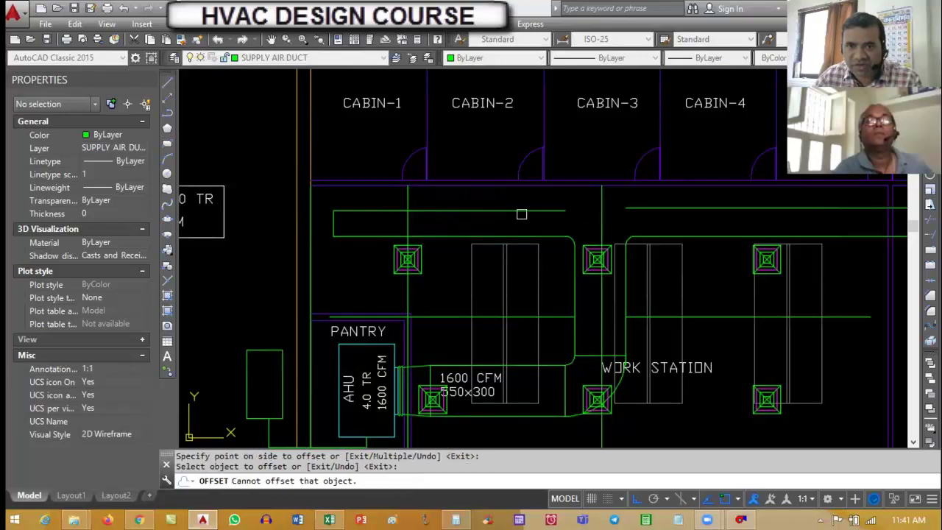
key(Escape)
key(Escape)
scroll(585, 257, up, 5)
Move the diffuser from its centre onto the new vertical line
text(m)
key(Return)
click(585, 258)
key(Return)
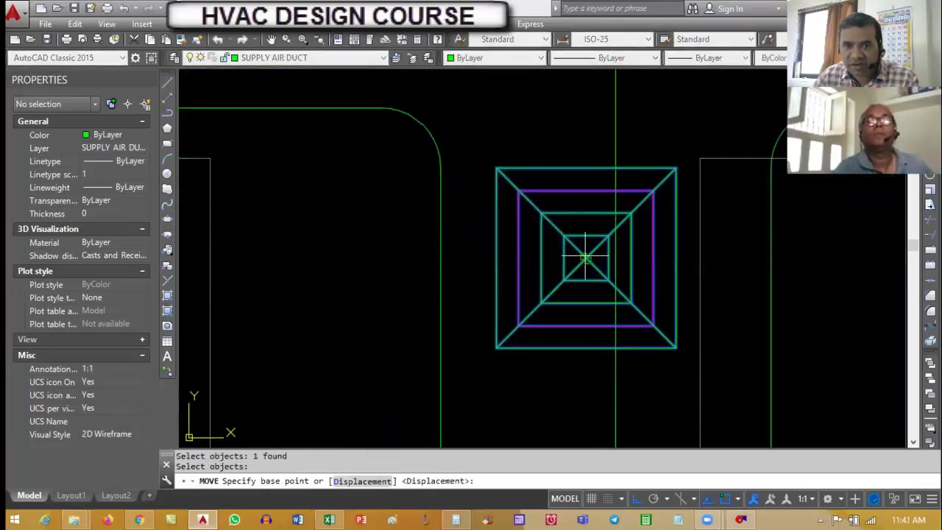
click(586, 258)
click(616, 254)
scroll(460, 258, down, 2)
key(Escape)
key(Escape)
scroll(557, 258, down, 5)
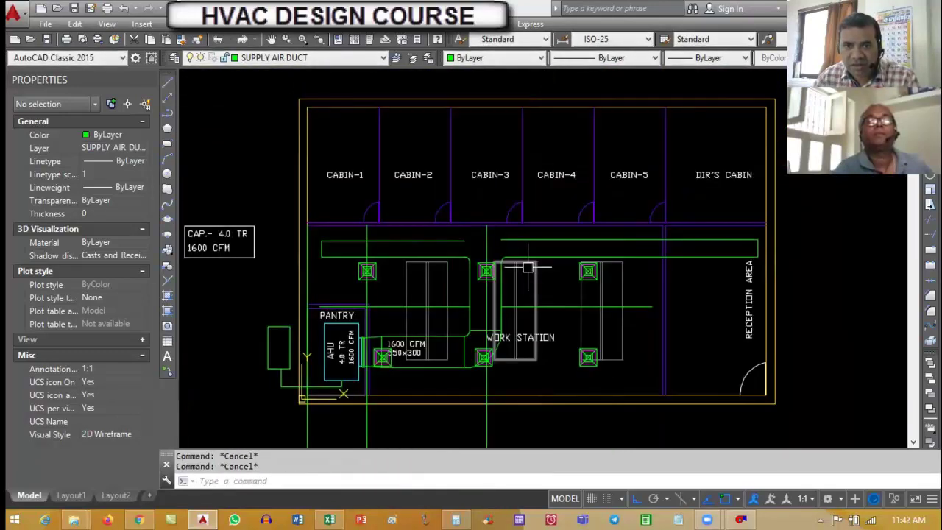
scroll(580, 273, up, 5)
Erase the misplaced right-hand diffuser
text(e)
key(Return)
click(600, 257)
key(Return)
key(Escape)
key(Escape)
Copy a diffuser 2000 to the right
text(co)
key(Return)
click(333, 252)
key(Return)
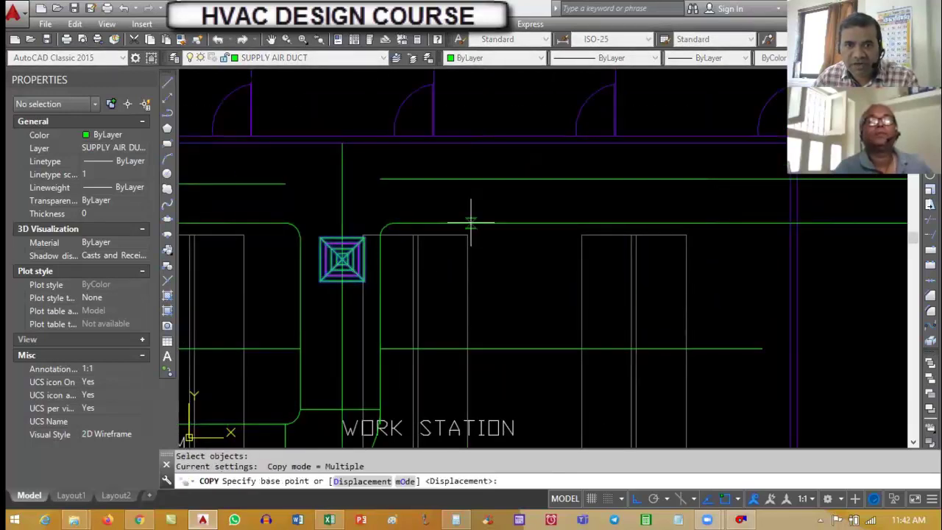
click(471, 209)
text(2000)
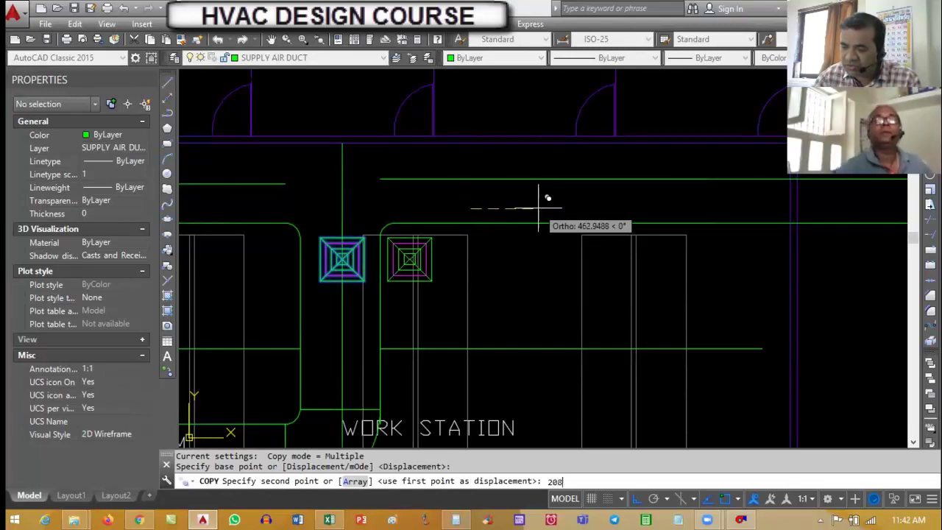
key(Return)
key(Escape)
key(Escape)
scroll(530, 264, down, 4)
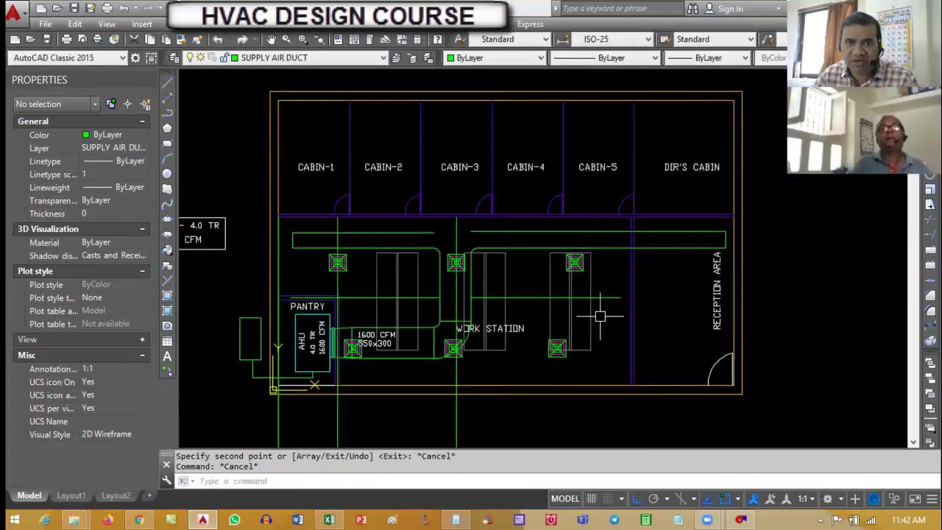
key(Escape)
Measure the 2950 vertical distance with DIST, then bring Calculator back
text(di)
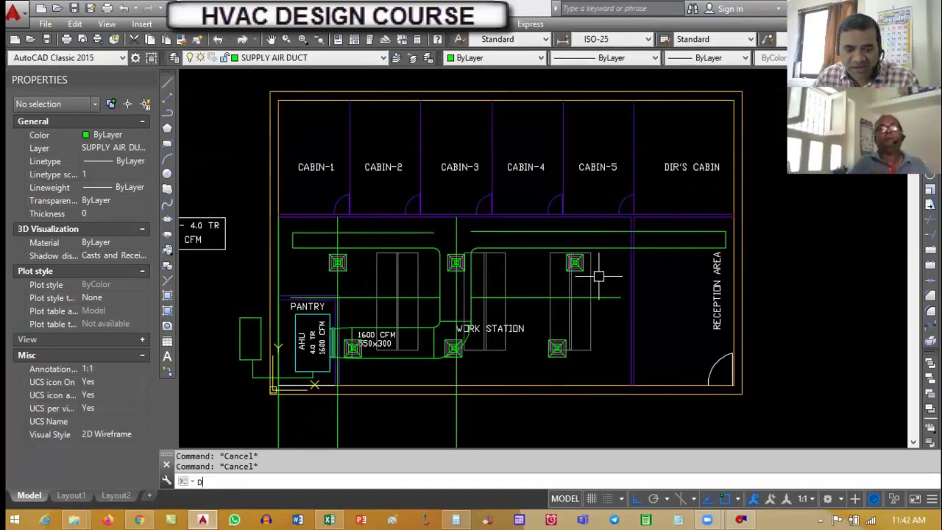
key(Return)
click(604, 218)
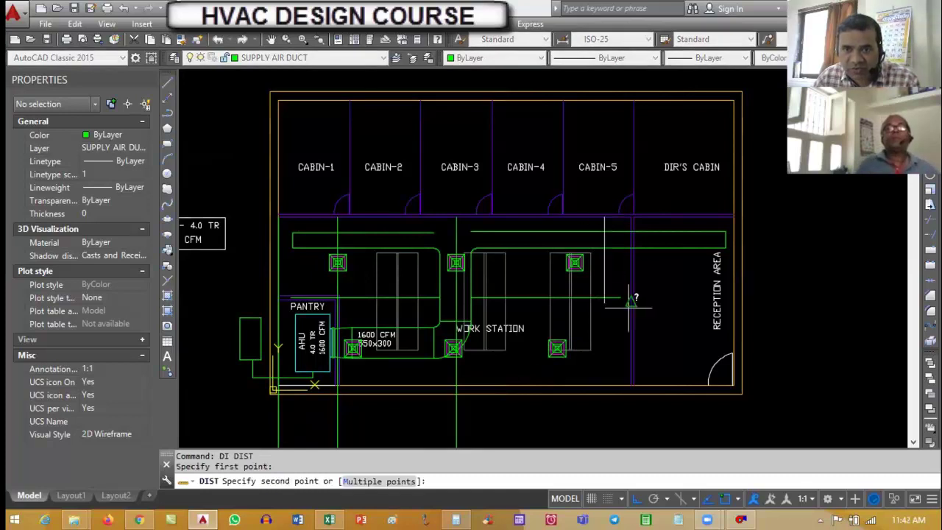
click(604, 384)
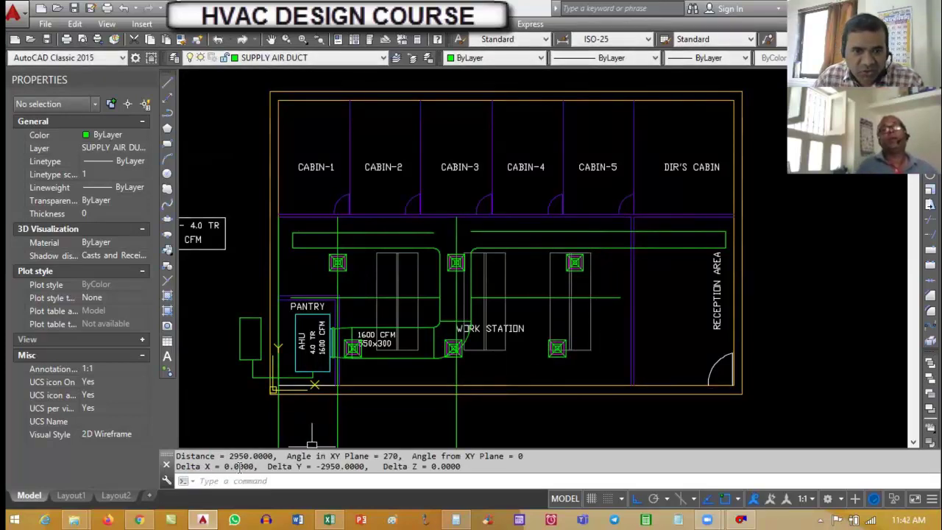
click(456, 520)
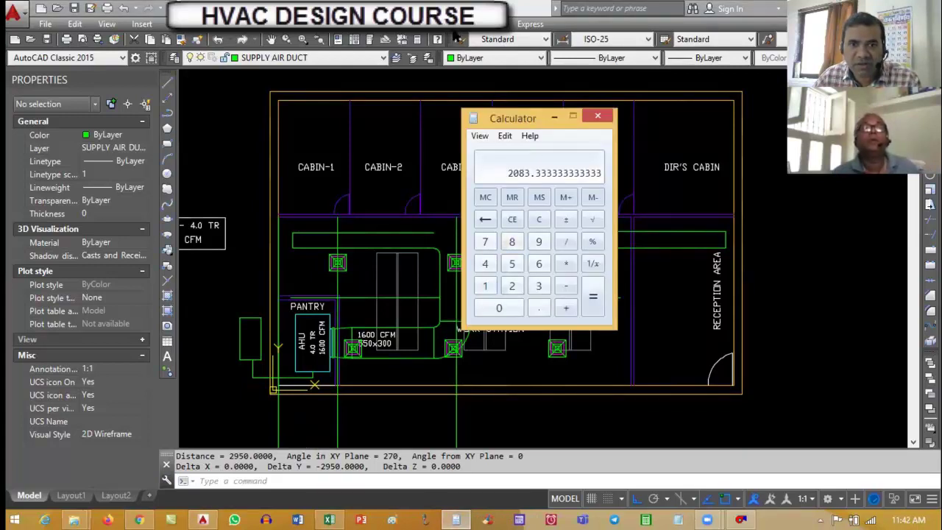
Divide 2950 by 2 to get 1475, then halve again to 737.5
key(Escape)
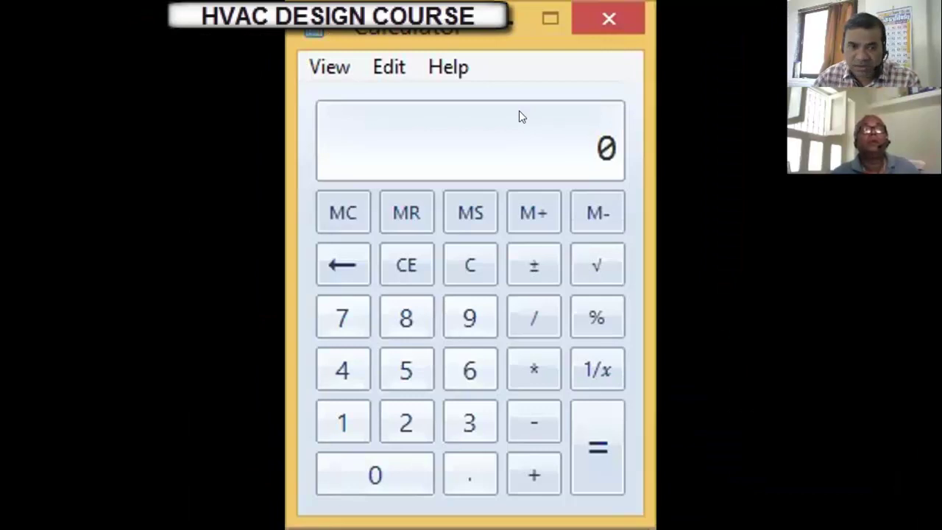
text(2950 / )
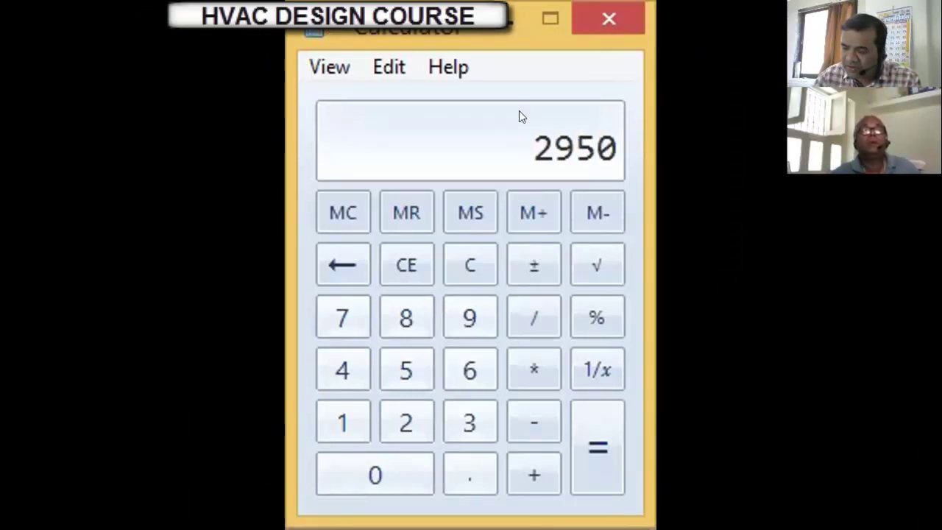
text(2)
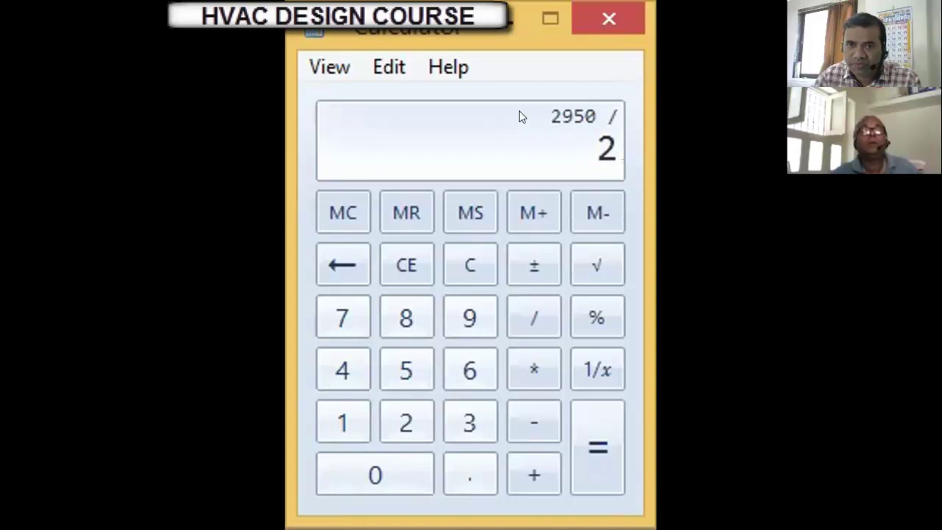
key(Return)
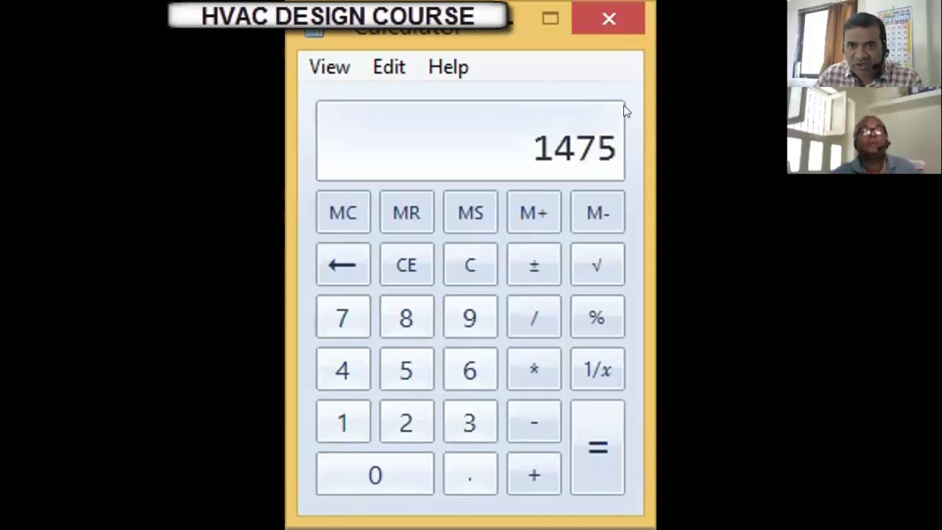
text(/2)
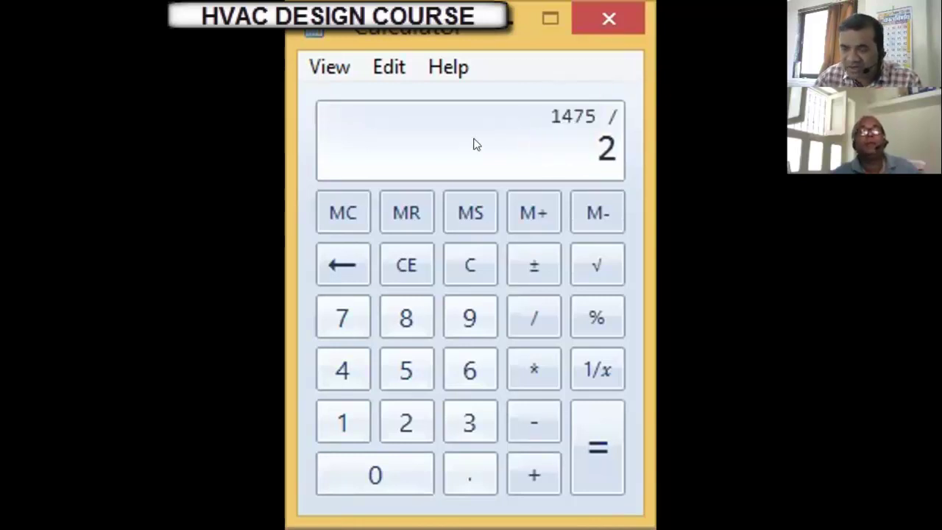
key(Return)
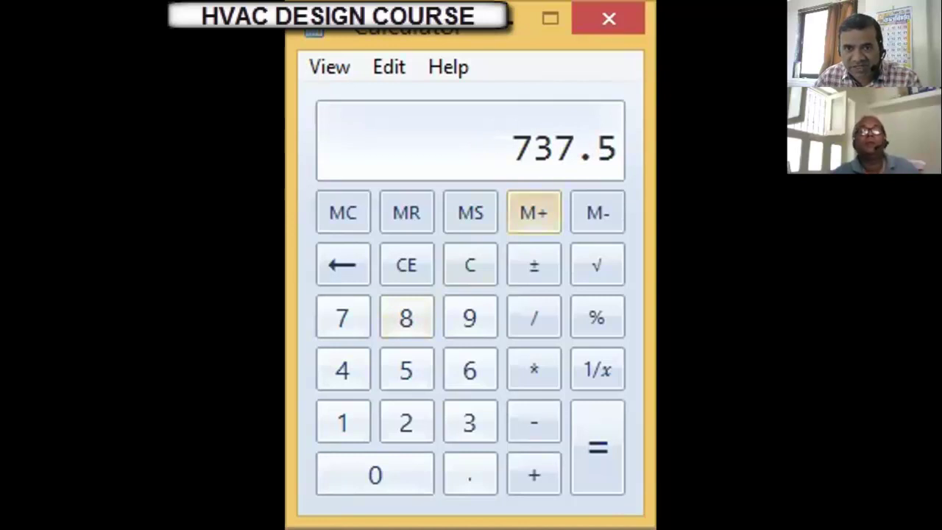
key(alt+Tab)
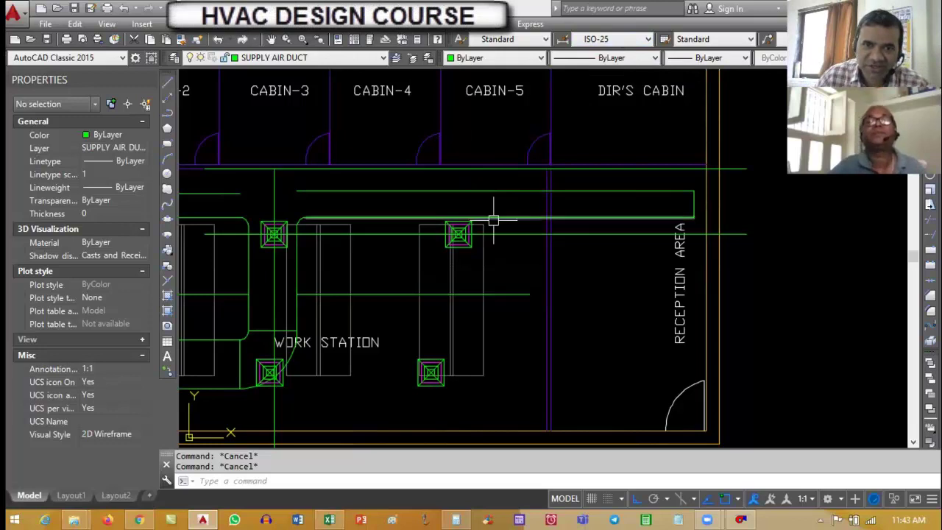
Select the long horizontal duct line, cancel its grip stretch, and reopen a cleared Calculator
scroll(595, 269, down, 2)
scroll(326, 252, up, 2)
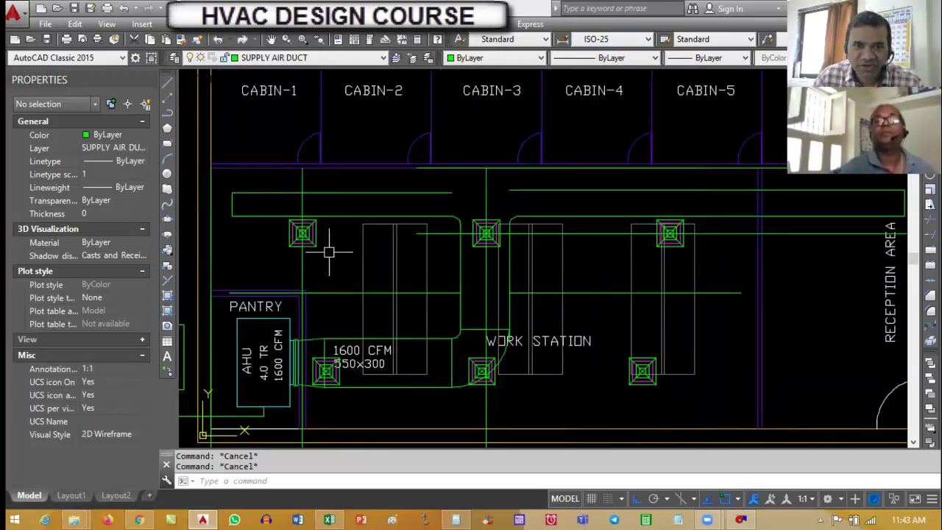
click(437, 234)
click(415, 234)
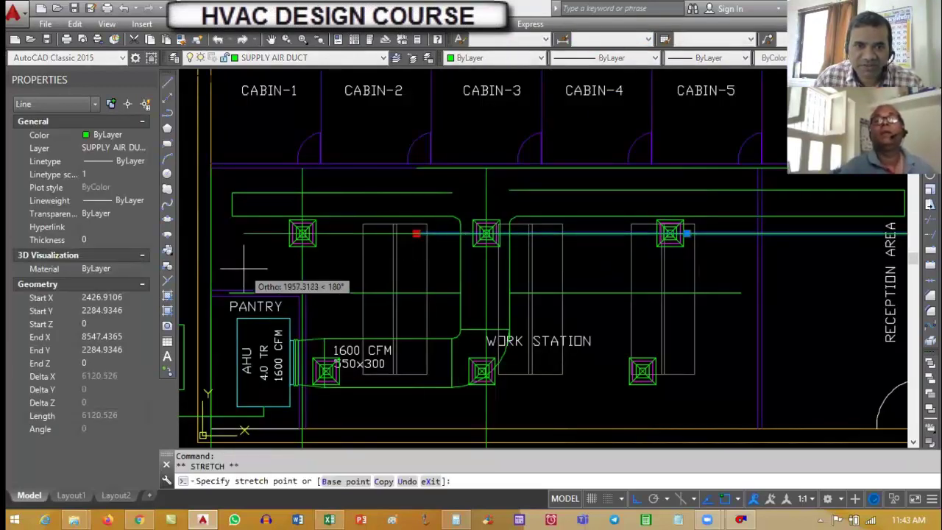
key(Escape)
key(Escape)
scroll(575, 277, down, 2)
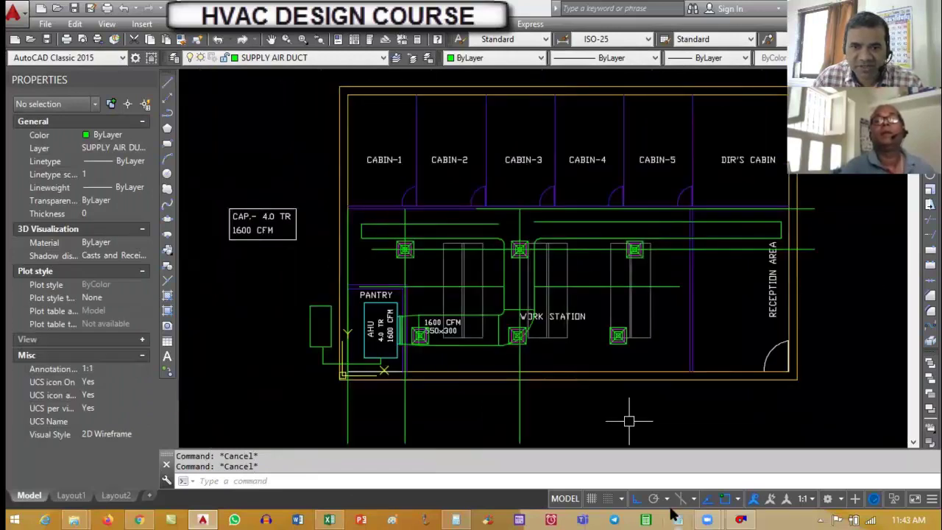
click(457, 520)
key(Escape)
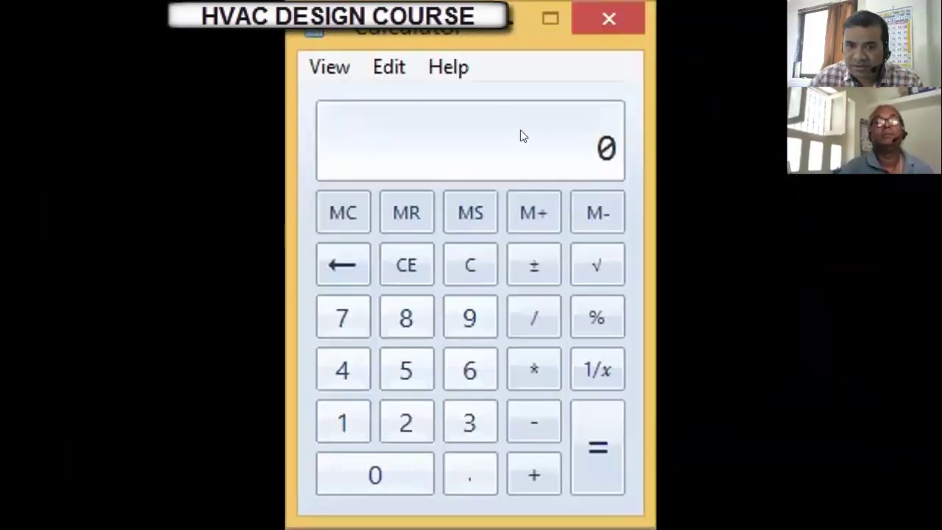
Multiply 737 by 2 to get 1474, then go back to AutoCAD
text(737)
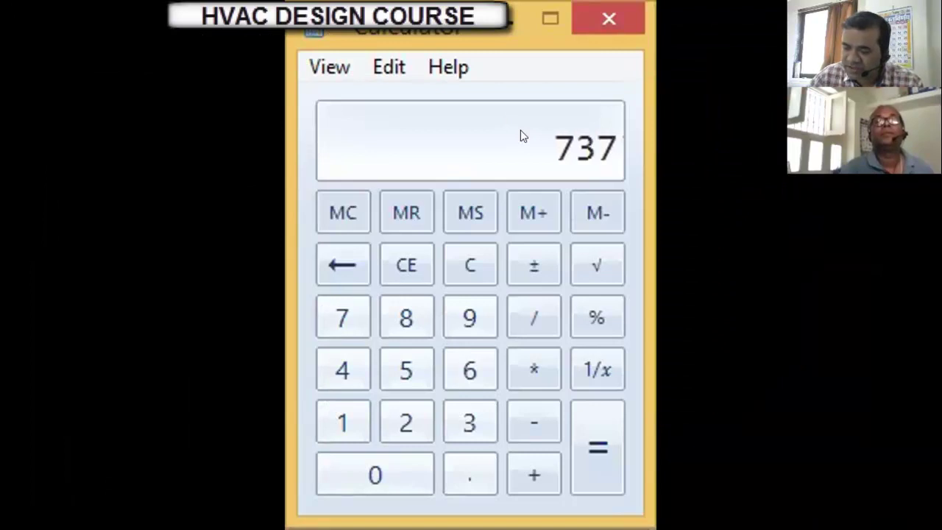
key(asterisk)
text(2)
key(Return)
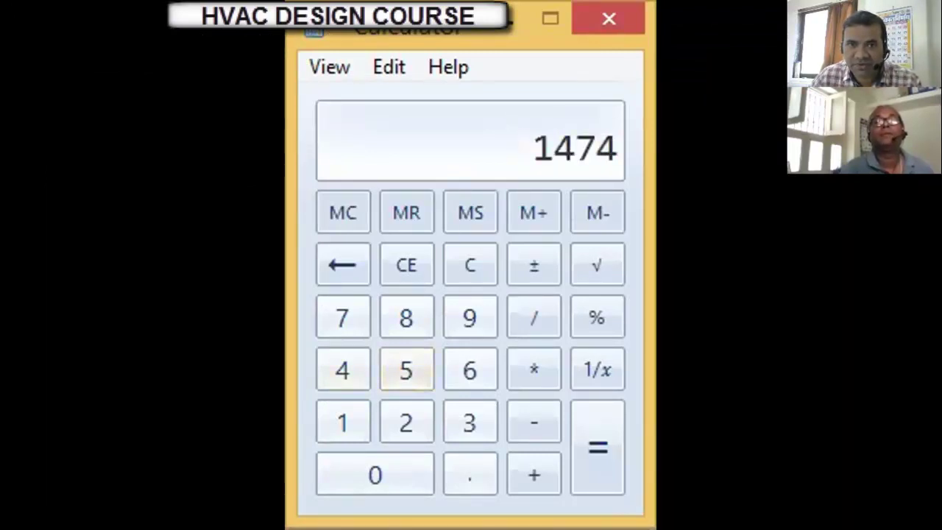
key(alt+Tab)
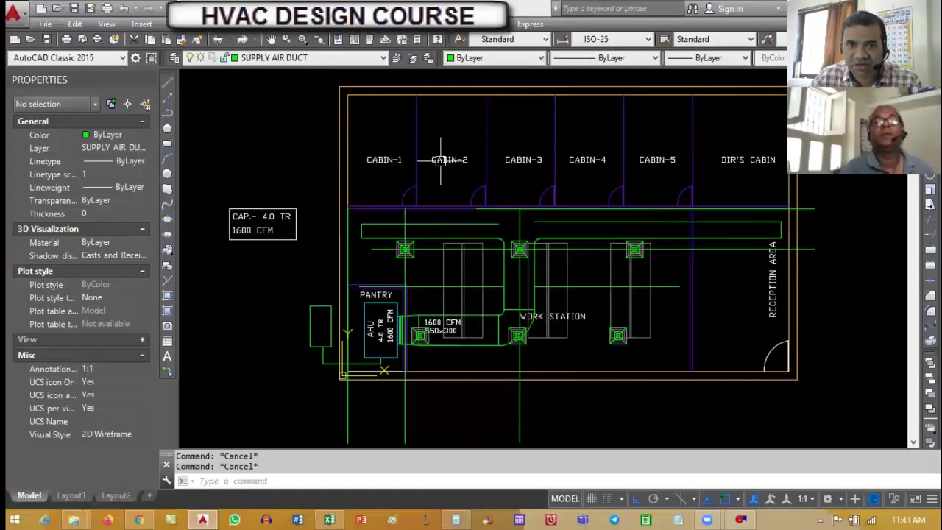
Offset the supply duct line by 1474
scroll(603, 266, up, 2)
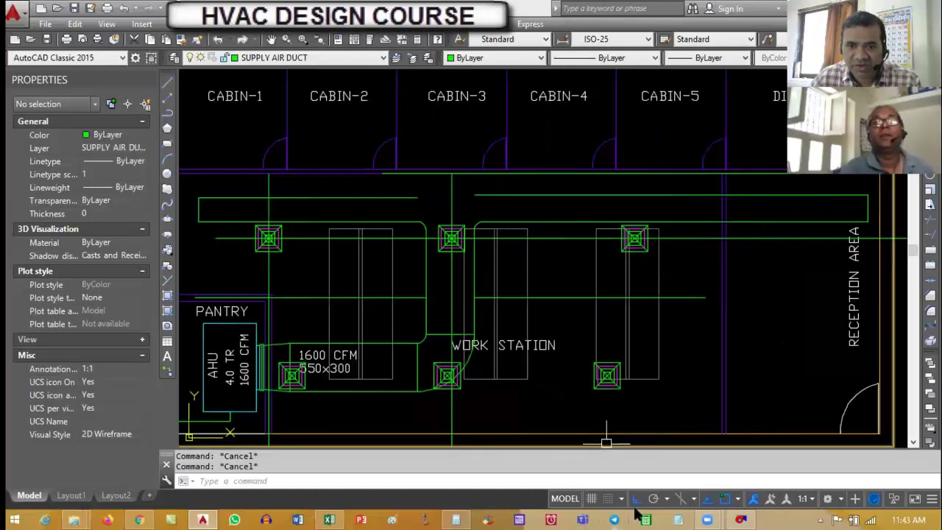
click(455, 520)
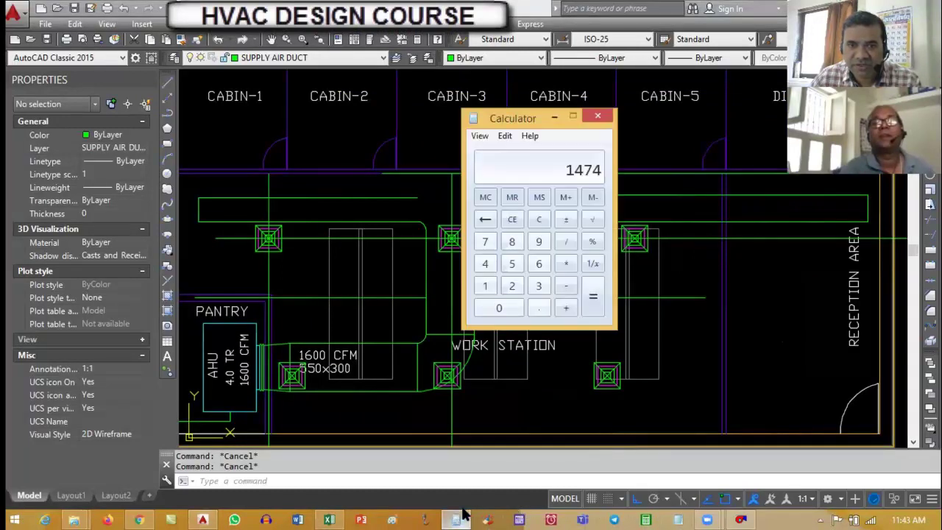
click(726, 204)
text(o)
key(Return)
text(1474)
key(Return)
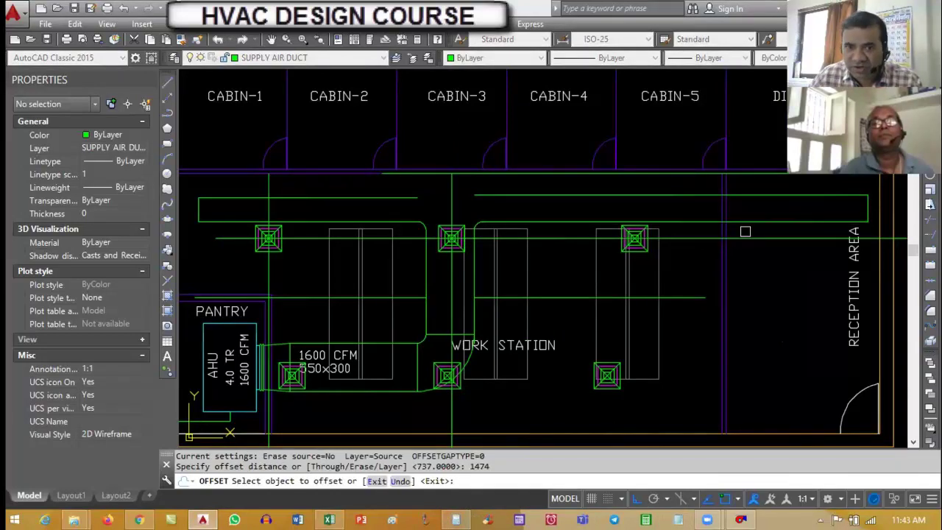
click(604, 239)
click(572, 294)
key(Escape)
Start moving three diffusers, then cancel the move
text(m)
key(Return)
scroll(611, 397, up, 2)
click(603, 376)
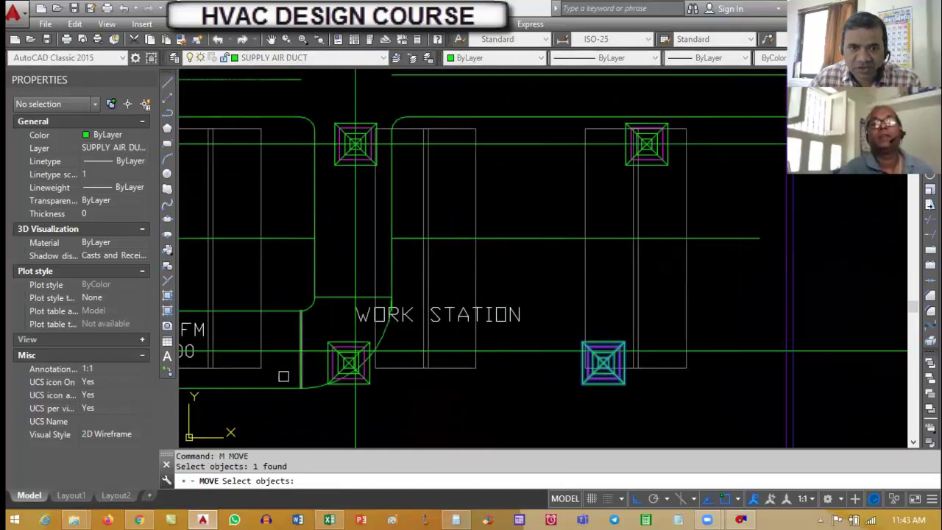
click(338, 338)
scroll(487, 329, down, 3)
scroll(236, 337, up, 3)
click(254, 317)
scroll(285, 351, up, 2)
key(Return)
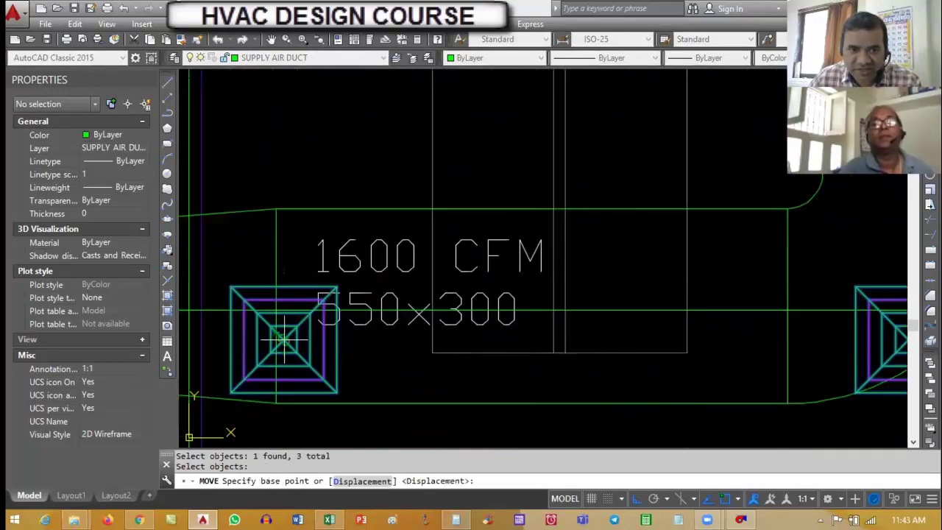
click(282, 338)
scroll(294, 298, up, 3)
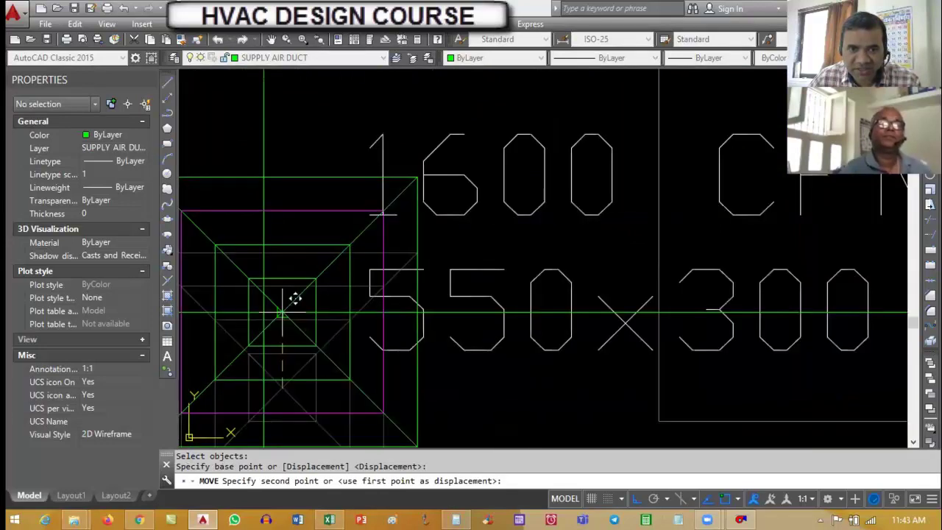
scroll(294, 298, down, 2)
key(Escape)
key(Escape)
scroll(449, 383, down, 5)
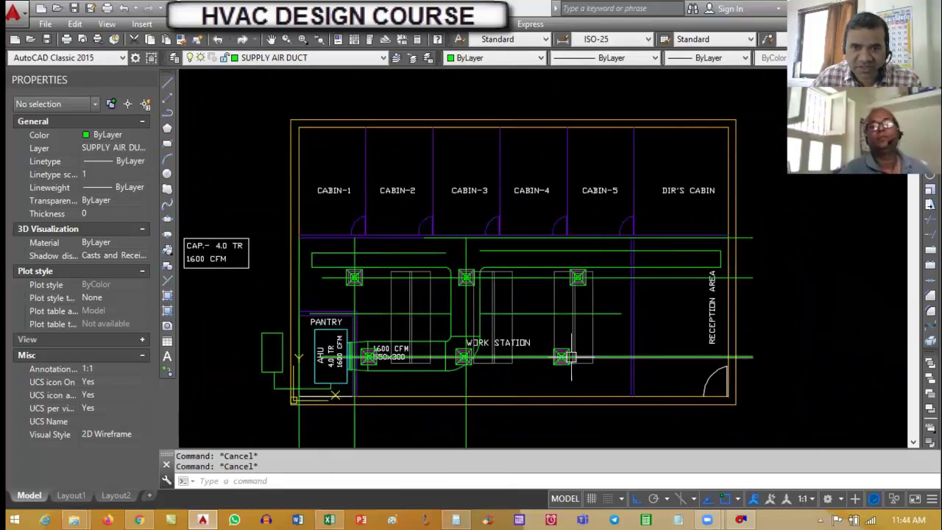
scroll(568, 359, up, 3)
Erase the three lower diffusers, including the 1600 CFM one
text(e)
key(Return)
click(562, 336)
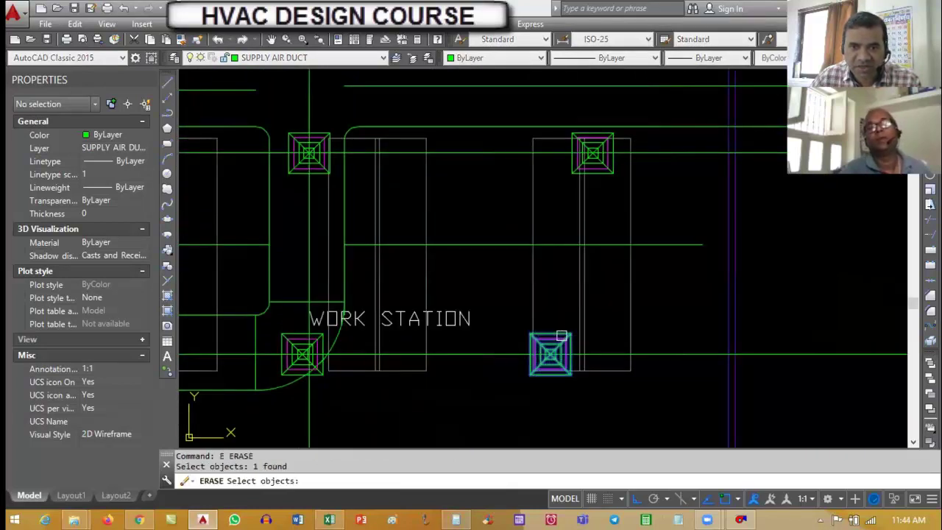
click(301, 353)
scroll(507, 331, down, 2)
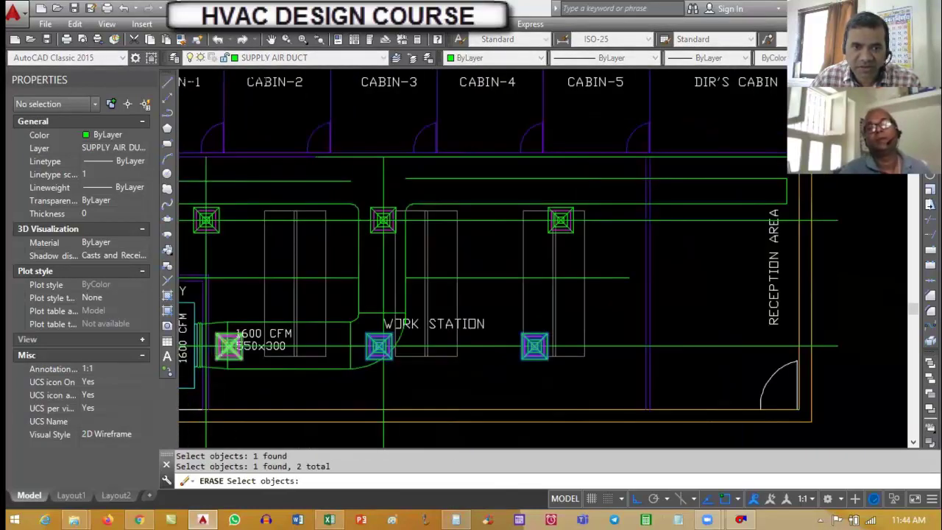
scroll(229, 345, up, 2)
click(241, 341)
key(Return)
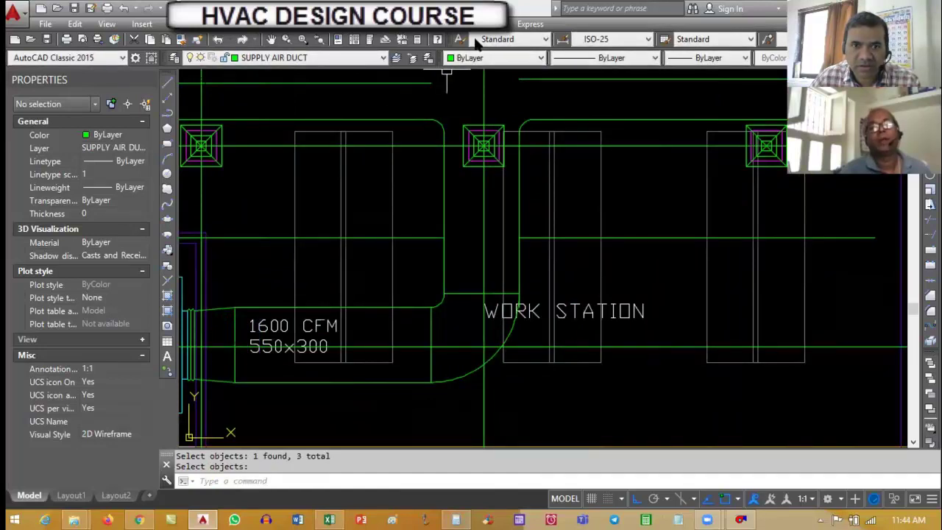
key(Escape)
key(Escape)
scroll(578, 275, down, 1)
Copy the left, middle and right upper diffusers straight down onto the lower work-station duct line
text(co)
key(Return)
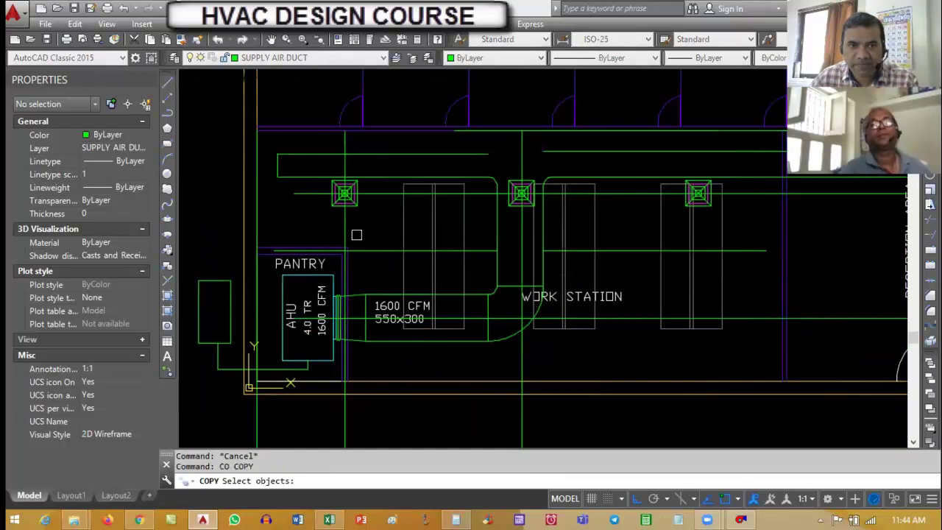
scroll(352, 205, up, 1)
click(352, 204)
click(621, 184)
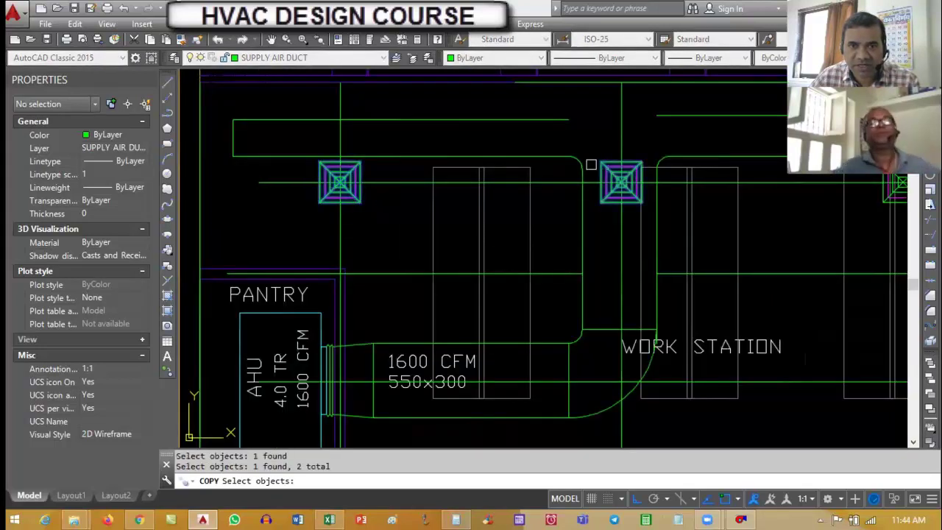
scroll(396, 211, down, 2)
click(724, 204)
click(715, 197)
click(713, 192)
key(Return)
click(651, 188)
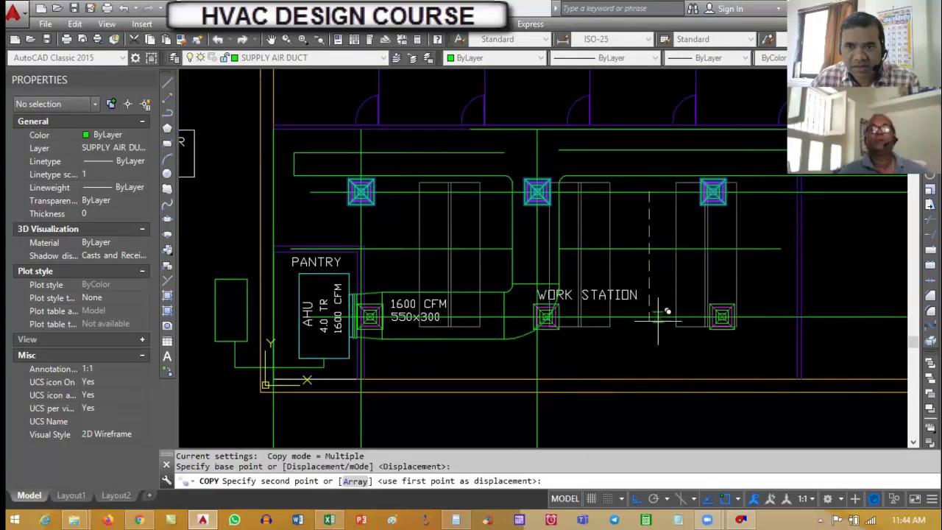
click(649, 315)
key(Escape)
key(Escape)
key(Escape)
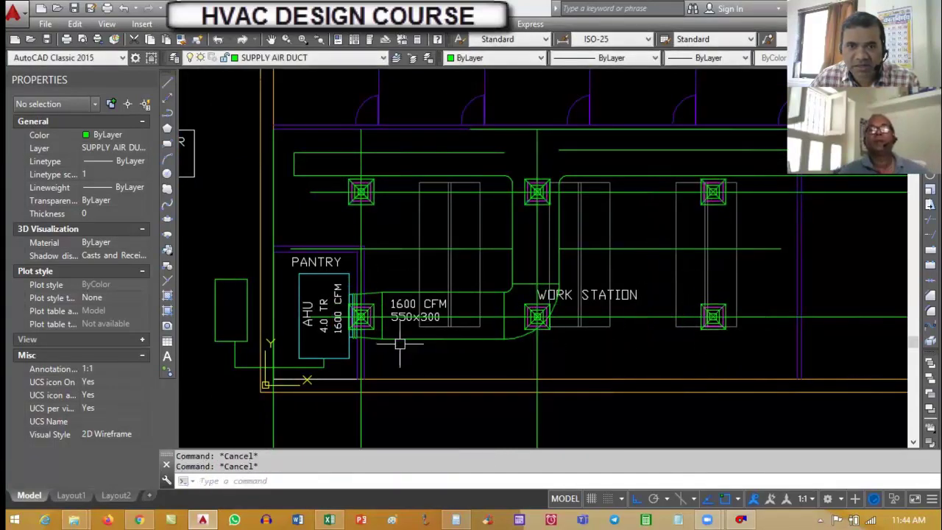
scroll(326, 329, up, 2)
scroll(525, 295, down, 1)
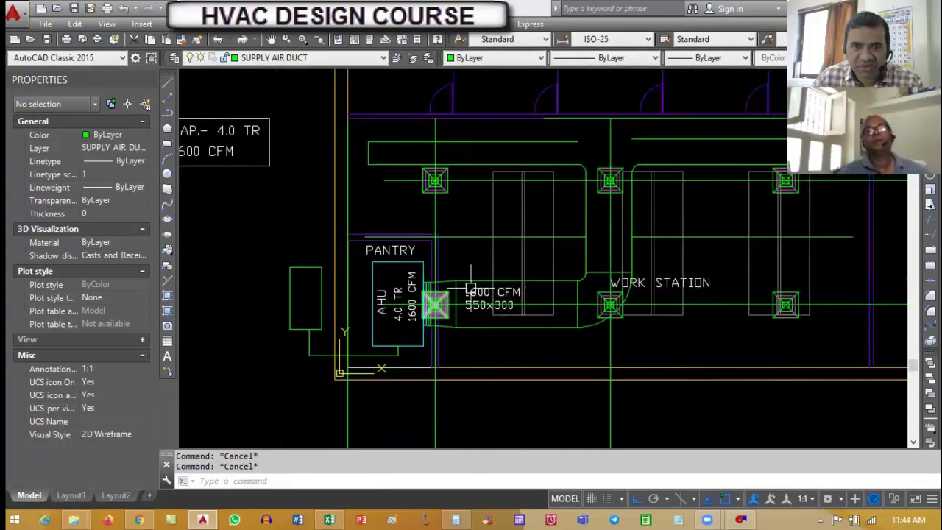
scroll(386, 359, down, 5)
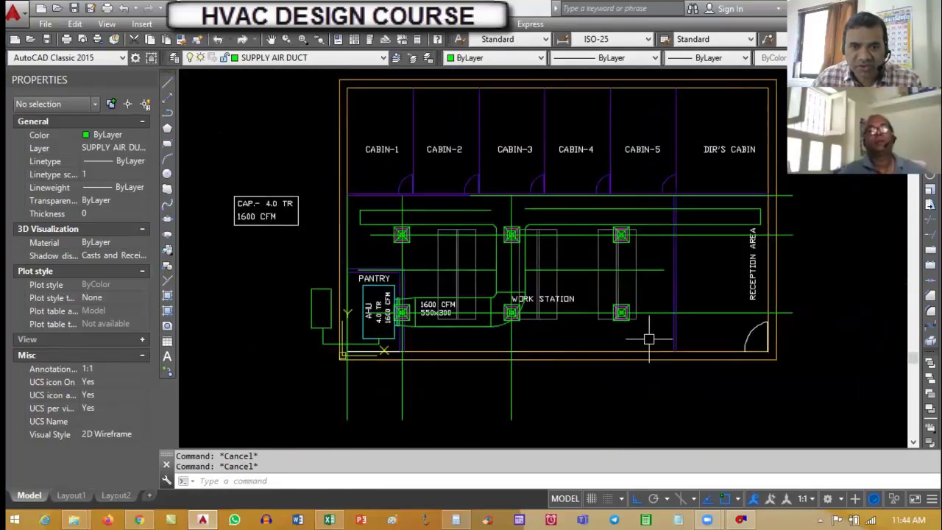
scroll(440, 354, up, 4)
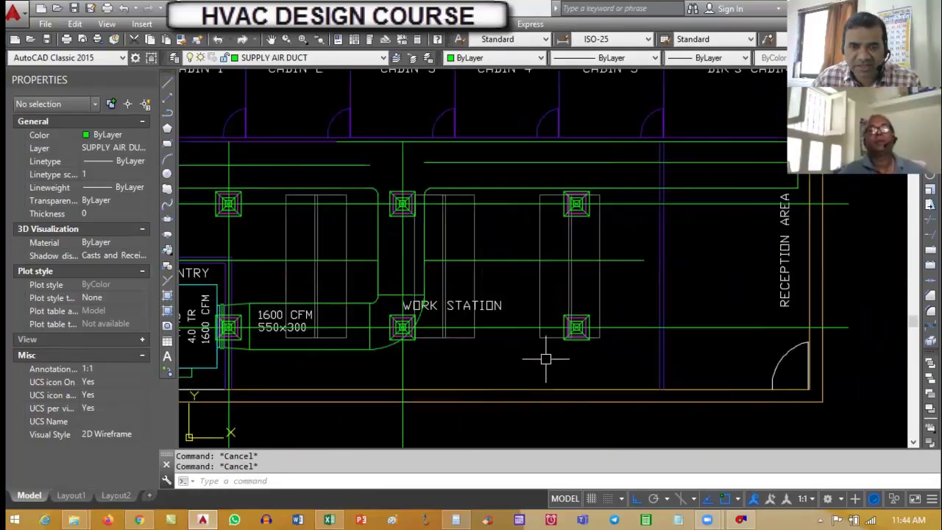
scroll(576, 306, down, 2)
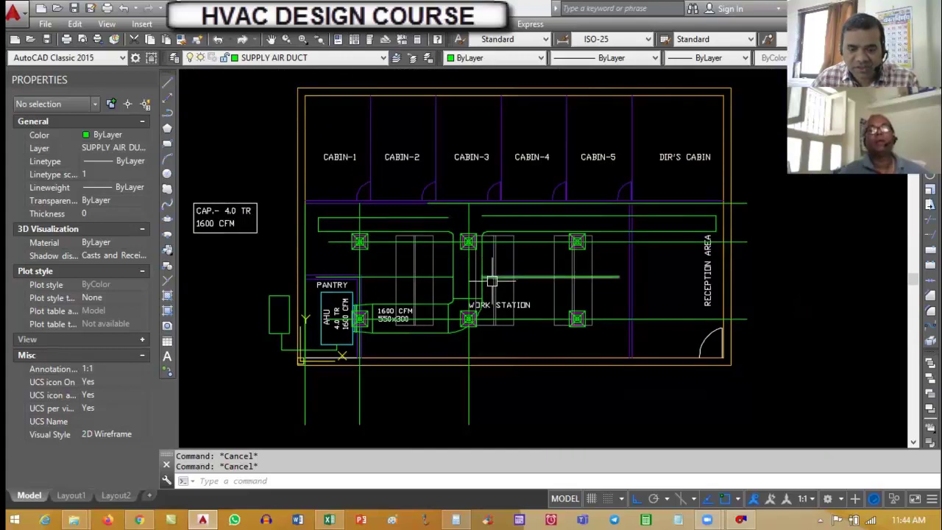
With the Move command, select the curved duct elbow and the branch's top and vertical lines
text(m)
key(Return)
scroll(483, 333, up, 5)
click(397, 320)
click(397, 193)
click(342, 234)
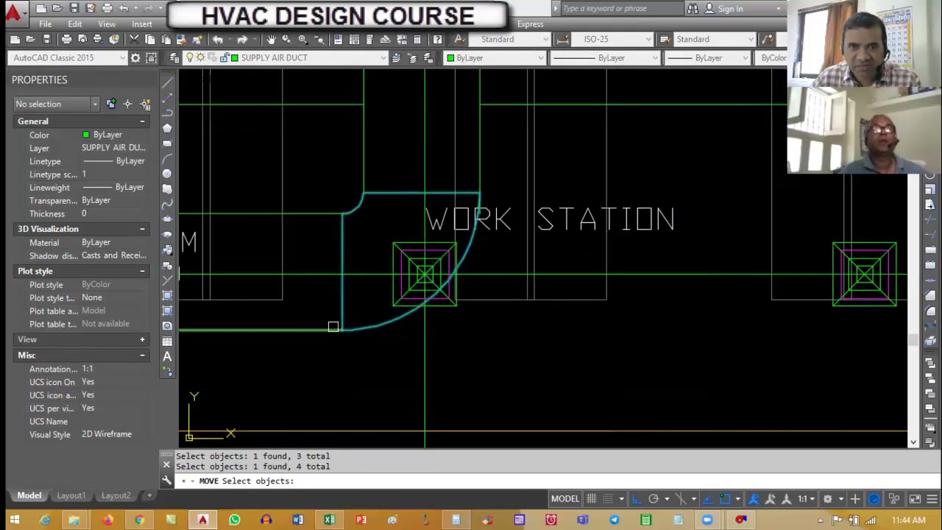
click(478, 176)
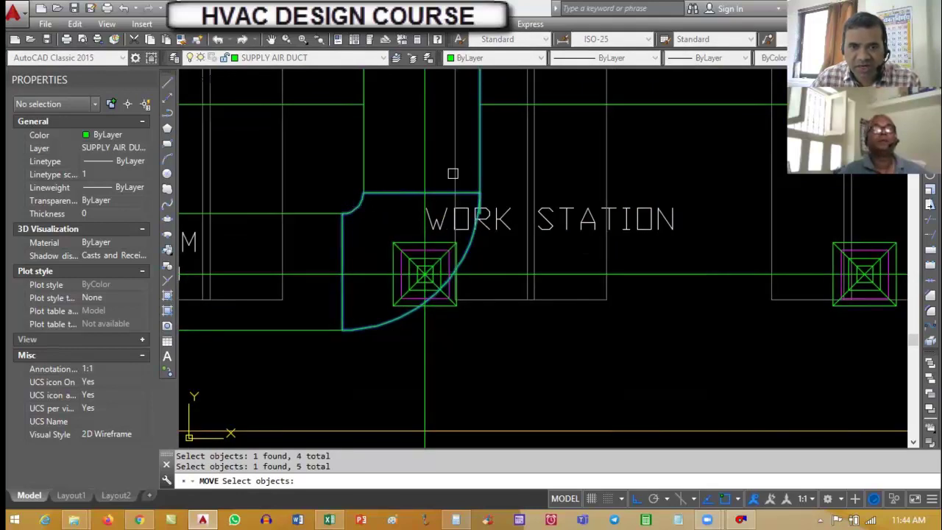
click(363, 160)
scroll(441, 214, down, 3)
scroll(450, 128, up, 2)
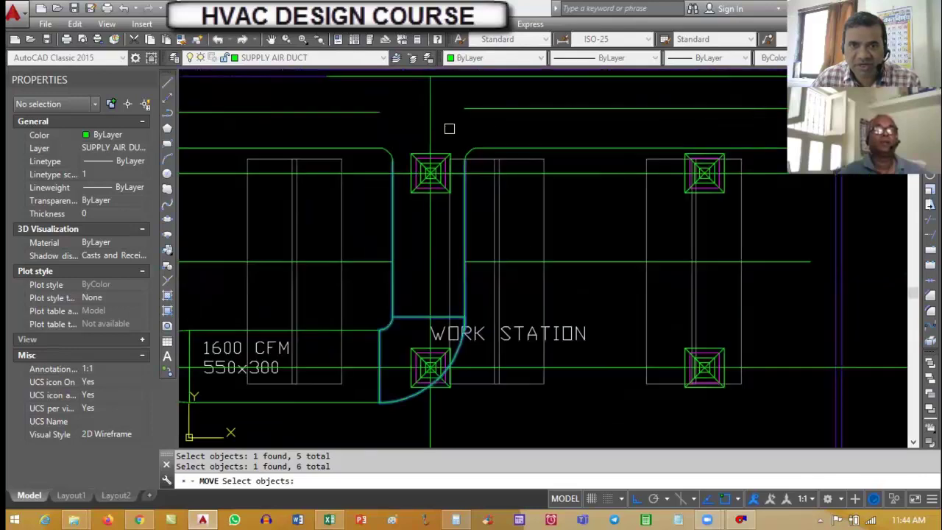
click(360, 126)
click(422, 206)
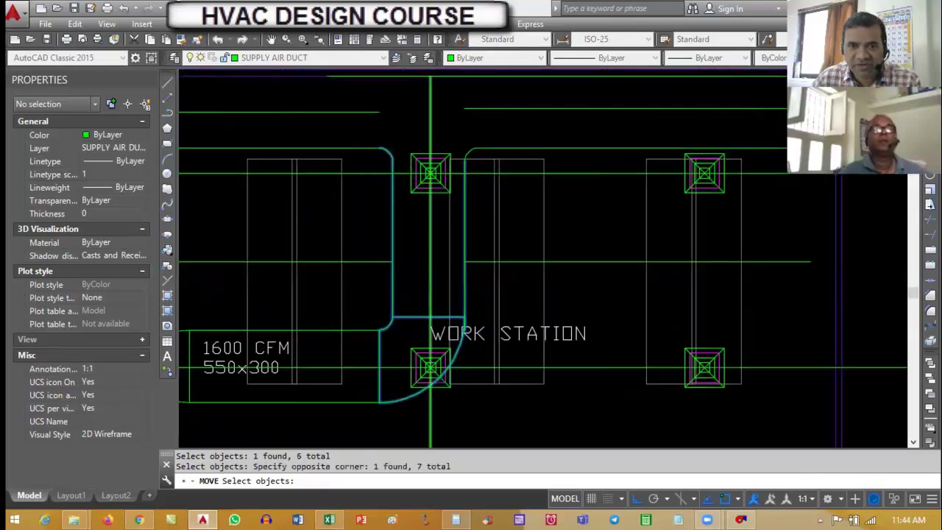
scroll(438, 151, up, 4)
click(463, 109)
click(597, 201)
scroll(442, 220, down, 6)
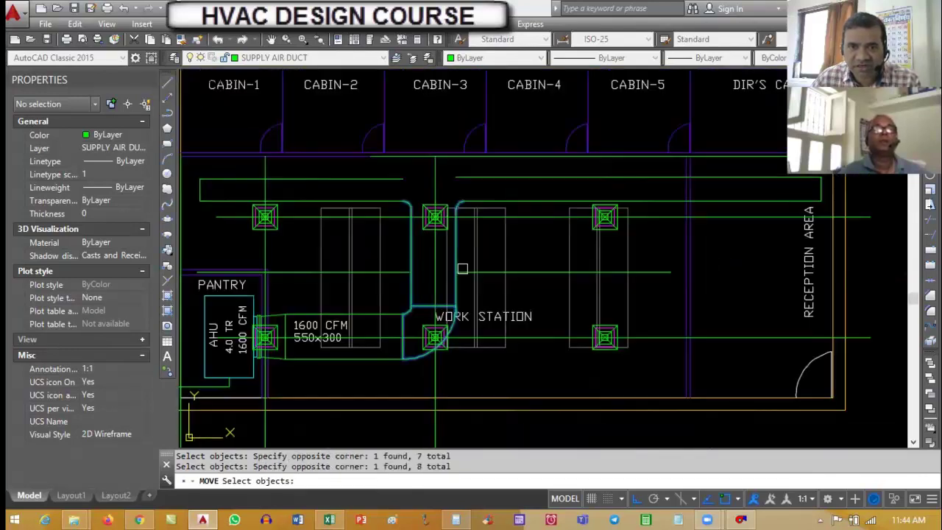
key(Return)
Shift the selected branch and elbow right along the main duct, beside the middle diffusers
click(503, 373)
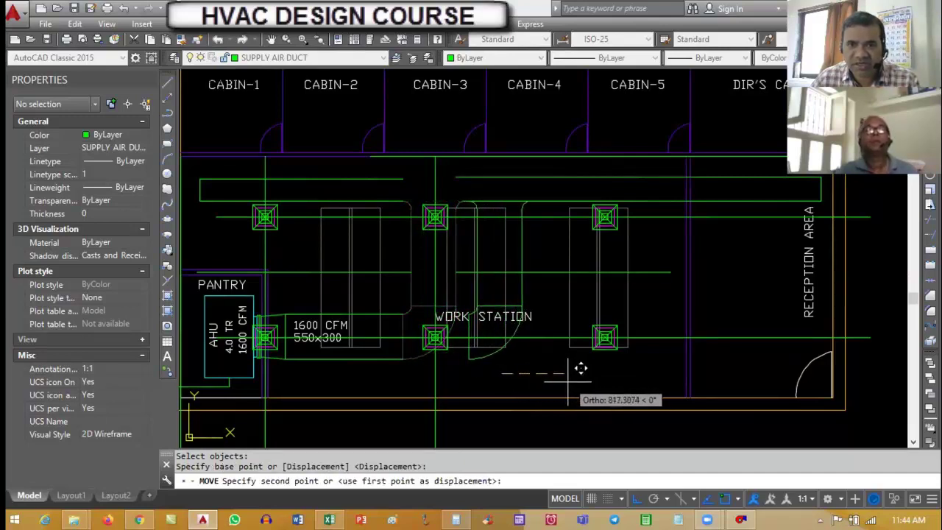
click(562, 437)
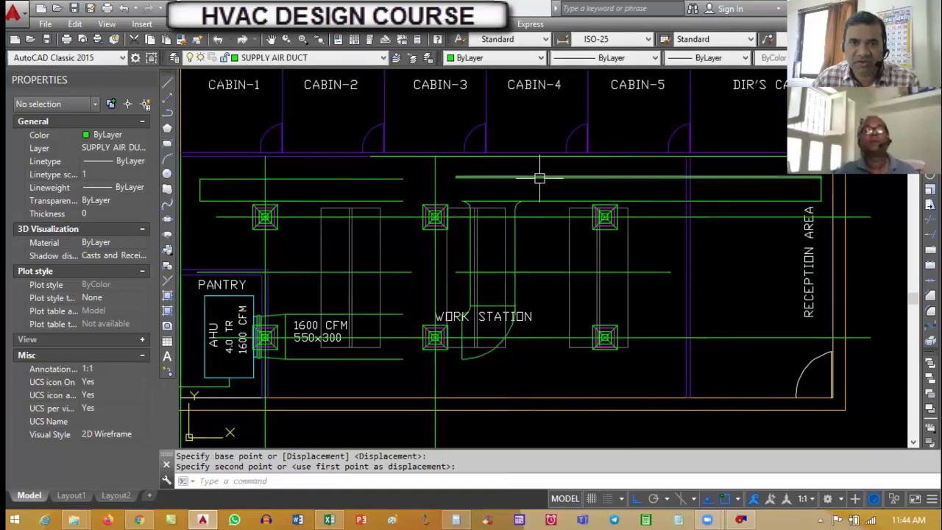
scroll(646, 239, down, 2)
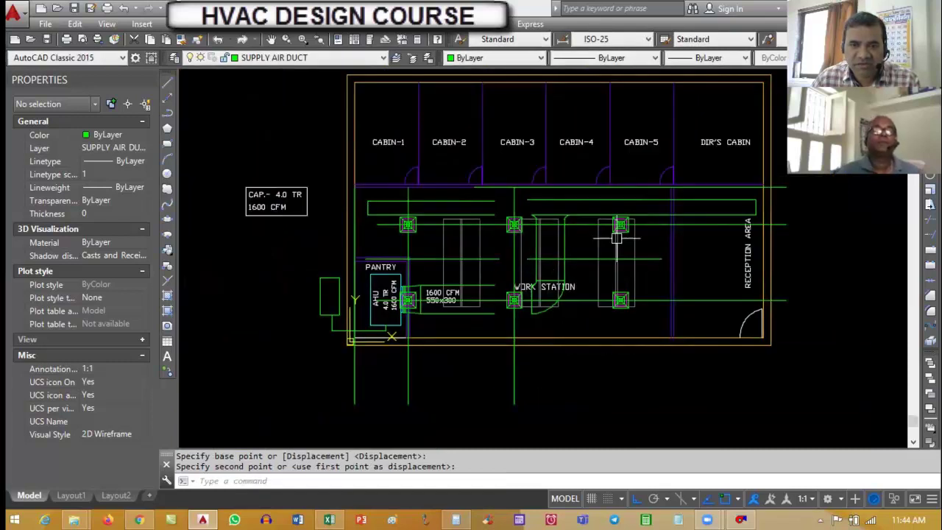
scroll(603, 294, up, 2)
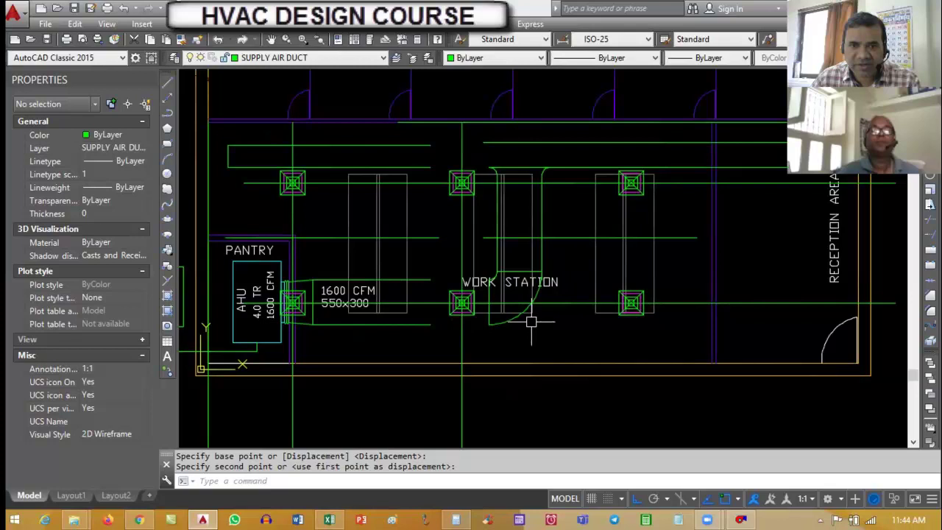
key(Escape)
key(Escape)
scroll(474, 294, up, 2)
Attempt to extend a line to the vertical boundary line, then cancel the unsuccessful extend
text(E)
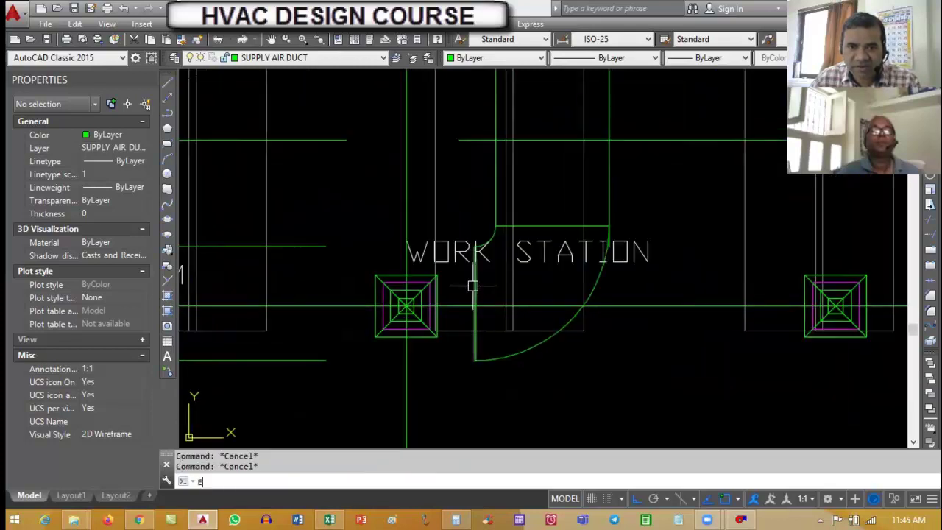
key(Return)
click(472, 286)
key(Return)
click(328, 364)
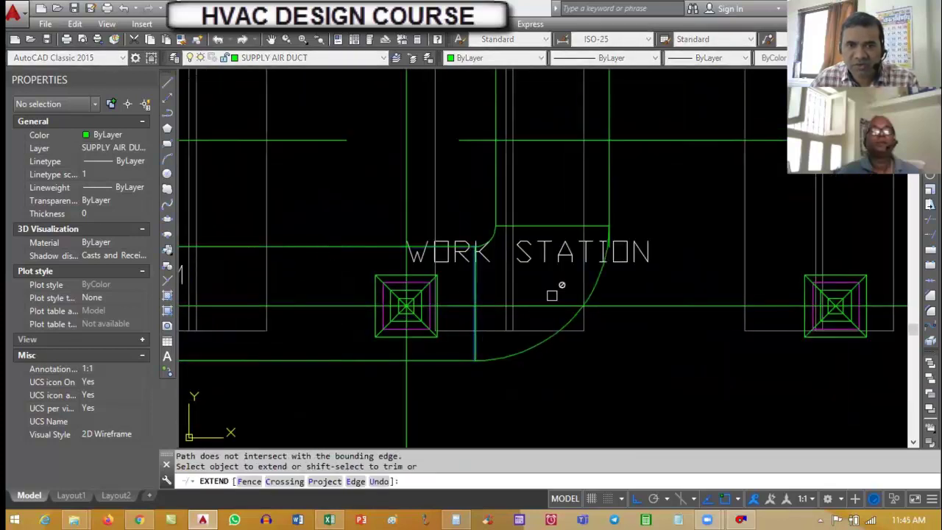
key(Escape)
scroll(552, 294, down, 3)
key(Escape)
Move the pantry diffuser into the main supply duct beside the 550x300 label
text(m)
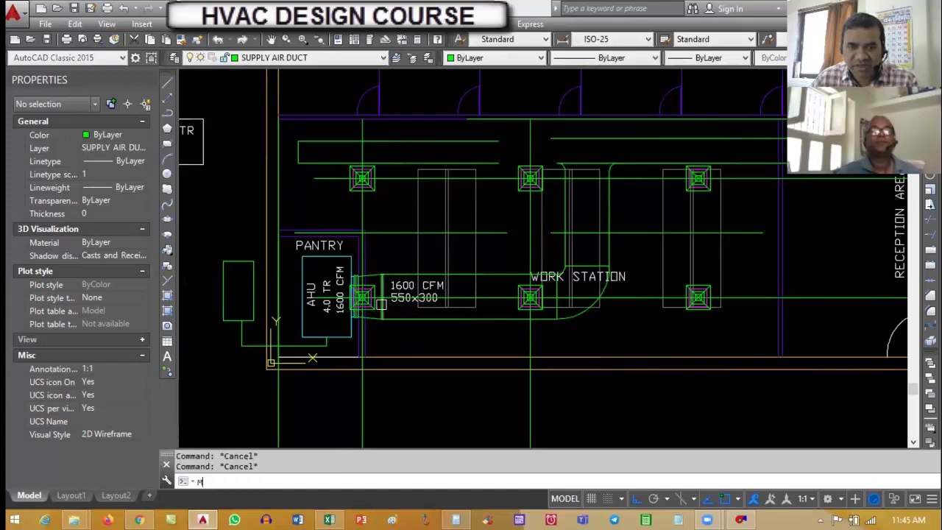
key(Return)
scroll(381, 304, up, 3)
click(362, 297)
key(Return)
scroll(382, 304, down, 2)
click(401, 331)
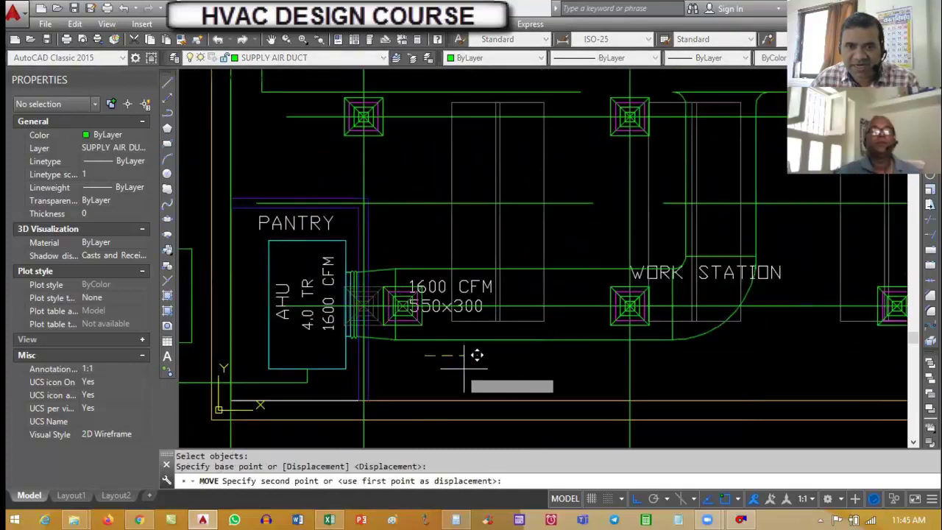
click(509, 358)
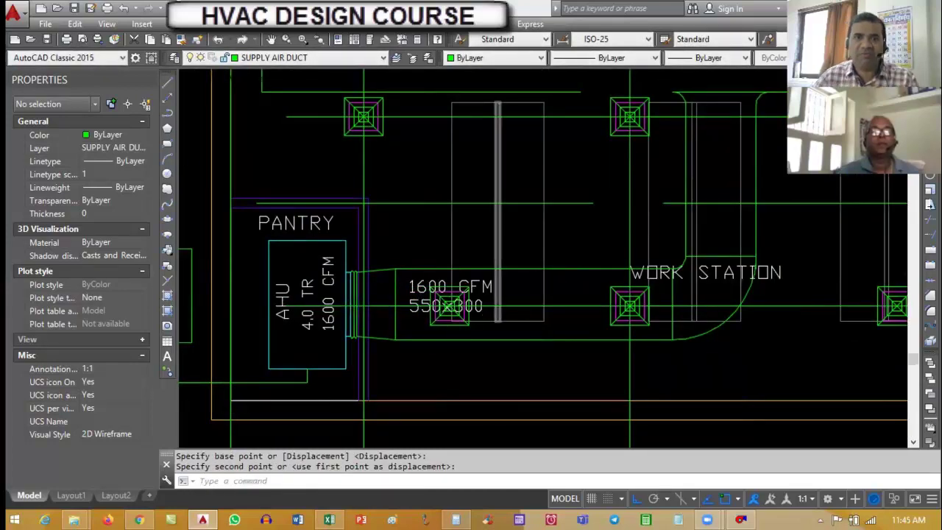
key(Escape)
key(Escape)
scroll(556, 318, down, 4)
scroll(509, 268, up, 2)
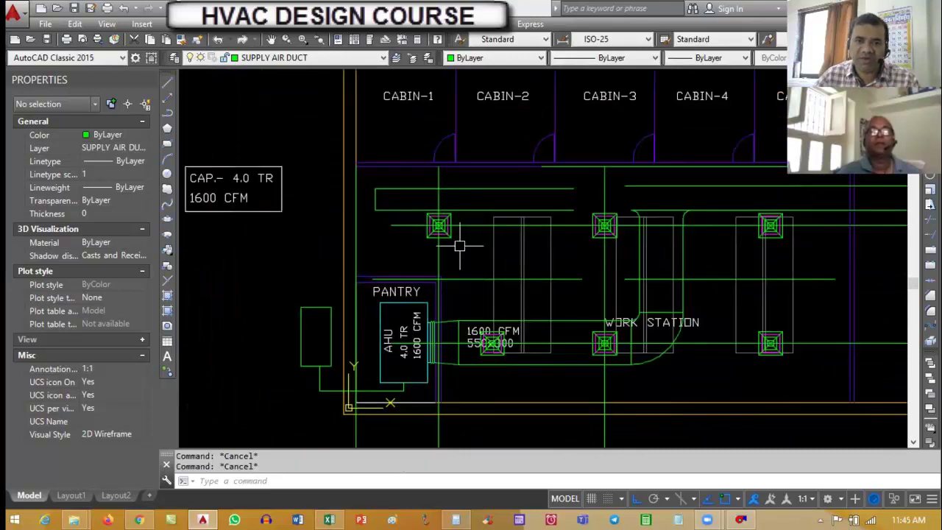
scroll(390, 321, down, 2)
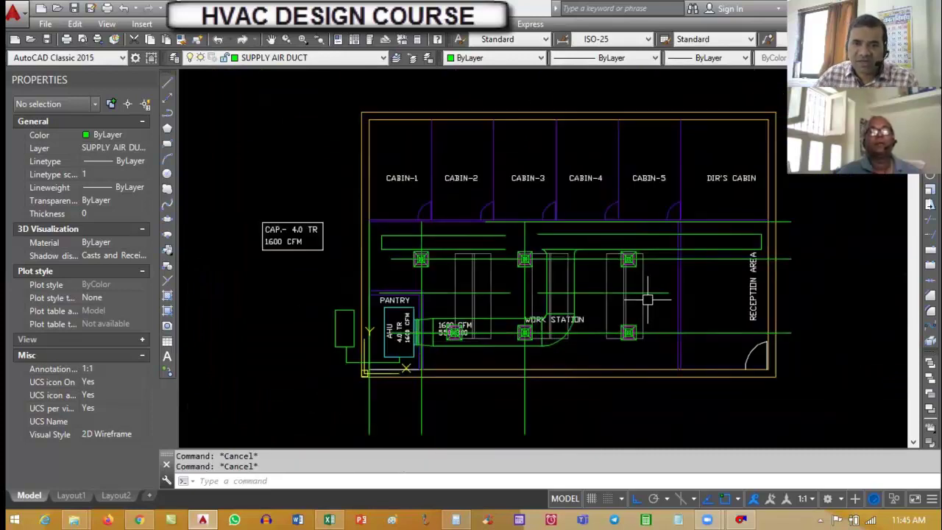
Erase the stray vertical duct lines below the plan, including the one near the cabin diffusers
text(e)
key(Return)
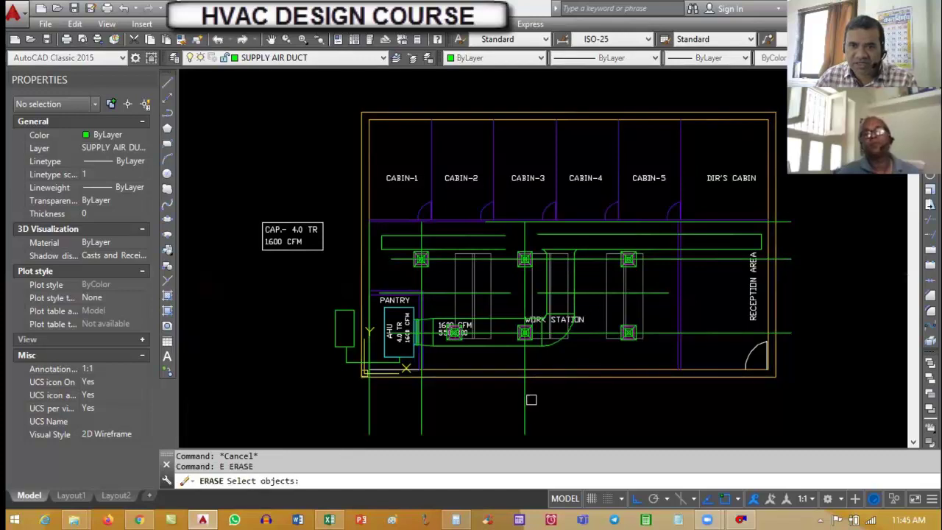
click(524, 401)
click(507, 395)
click(498, 405)
key(Return)
key(Escape)
key(Escape)
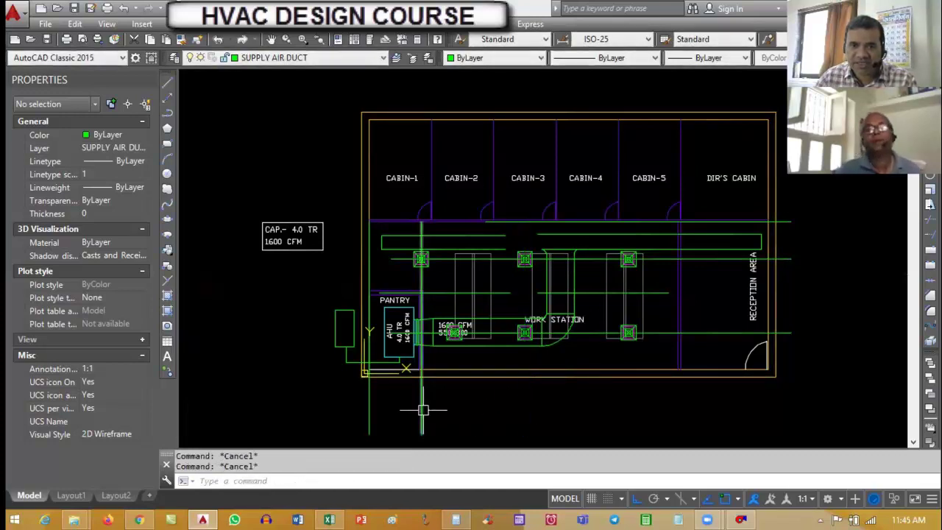
text(e)
key(Return)
click(421, 408)
key(Return)
key(Return)
click(374, 418)
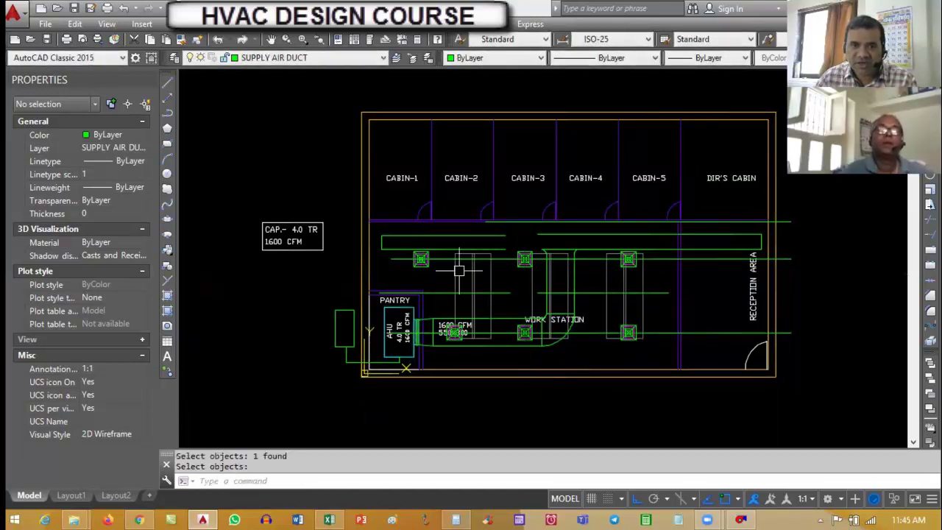
scroll(488, 259, up, 4)
key(Return)
scroll(442, 309, down, 2)
key(Escape)
key(Escape)
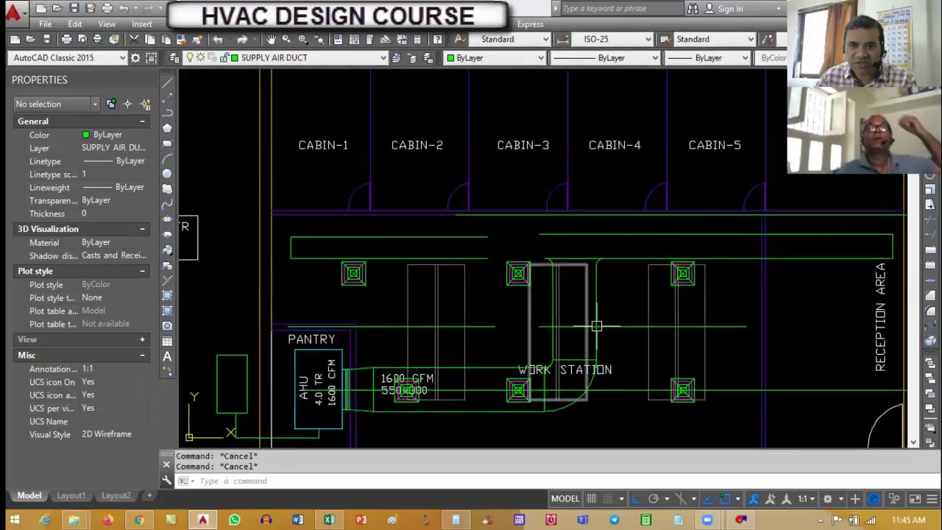
Erase the two stray cyan horizontal duct lines
text(e)
key(Return)
click(559, 326)
click(383, 326)
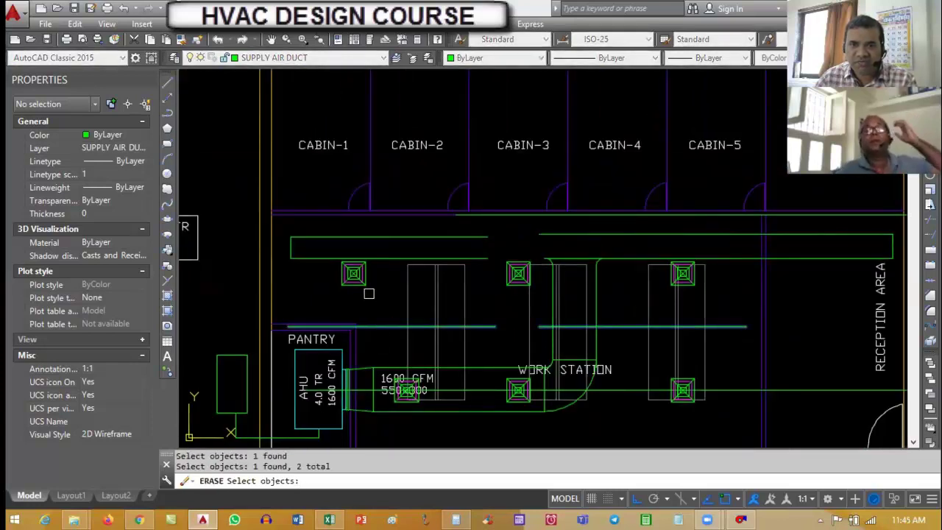
key(Return)
scroll(422, 311, down, 2)
key(Escape)
key(Escape)
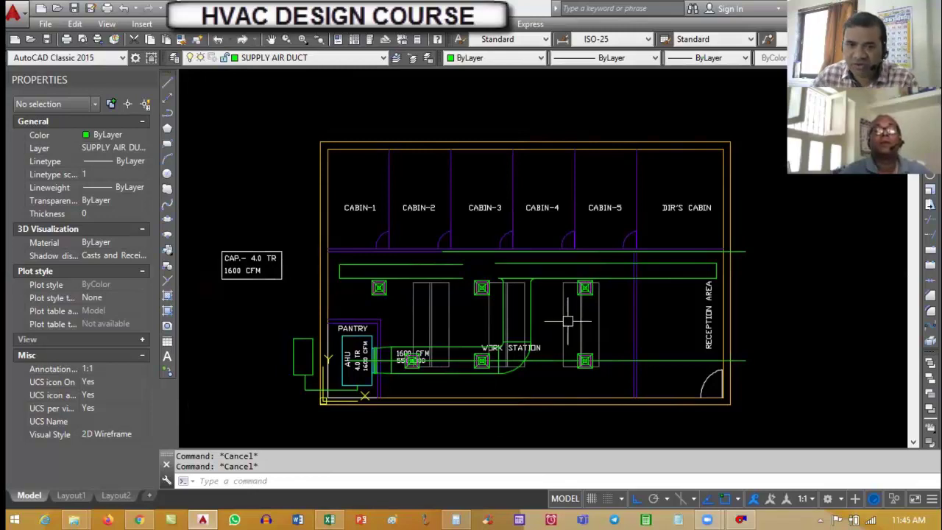
scroll(388, 362, up, 4)
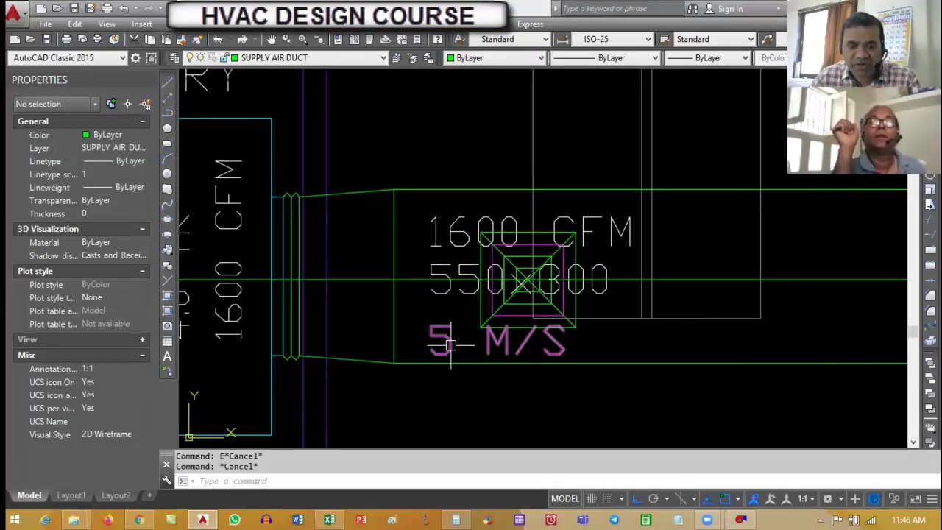
Delete the old 5 M/S note and copy the 1600 CFM and 550x300 labels just below
click(446, 340)
key(Delete)
text(co)
key(Return)
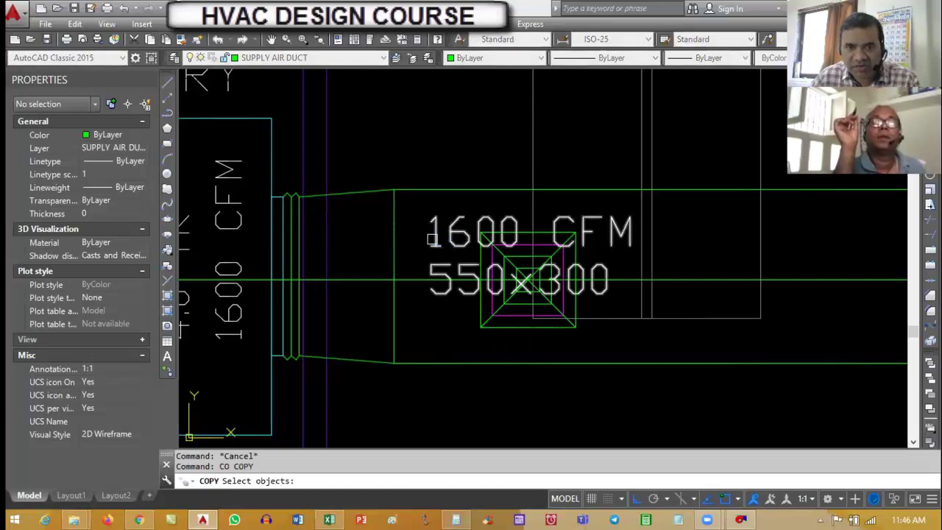
click(450, 287)
key(Return)
click(466, 268)
click(475, 380)
key(Escape)
key(Return)
click(476, 390)
key(Escape)
Erase the copied 550x300 label, keeping only the 1600 CFM copy
text(x)
key(Return)
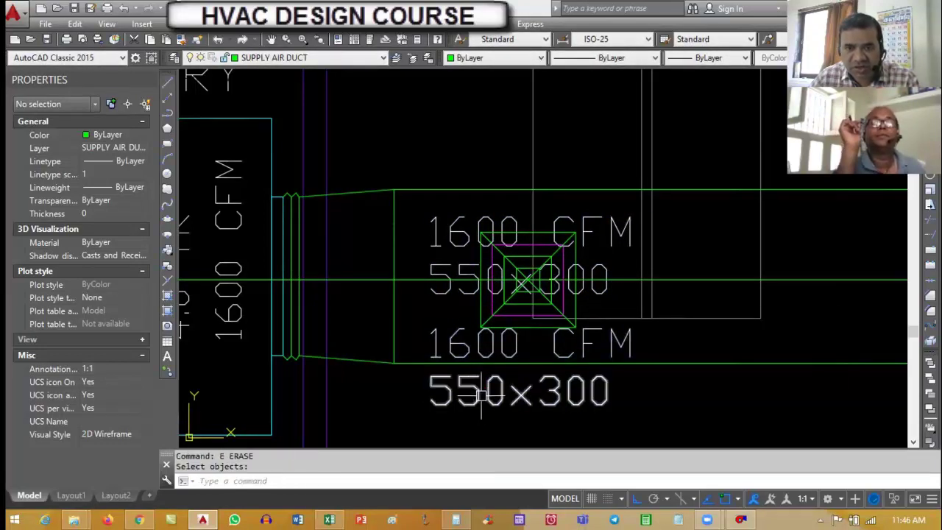
click(477, 394)
key(Return)
key(Escape)
Edit the copied 1600 CFM label so it reads 5 m/s
text(ed)
key(Return)
click(452, 351)
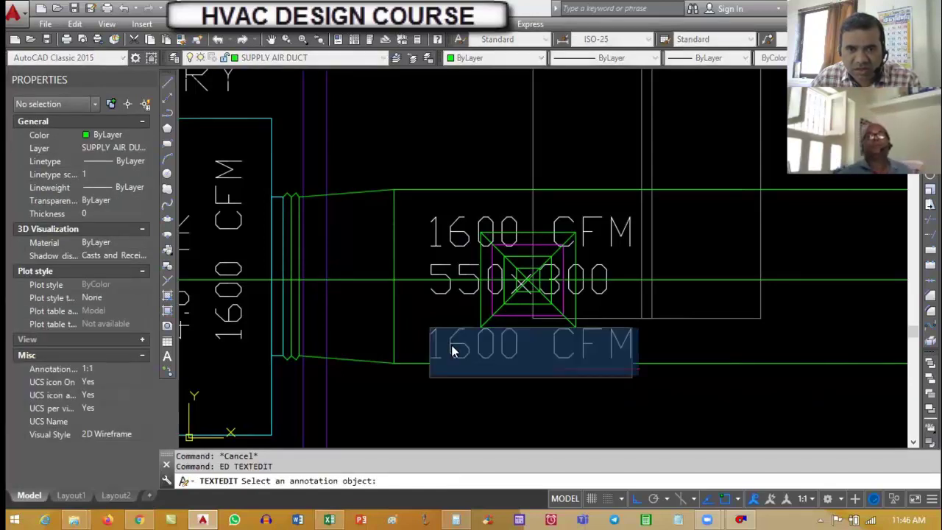
text(5)
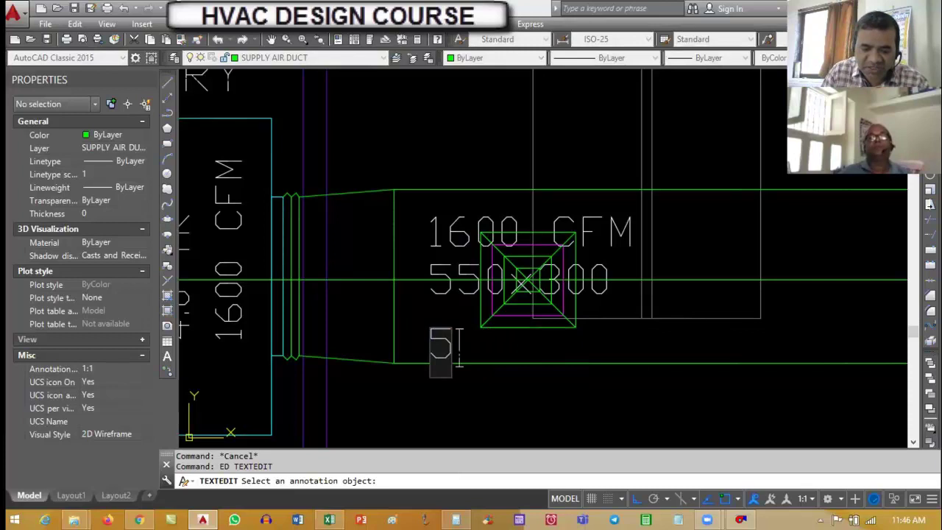
text( M/)
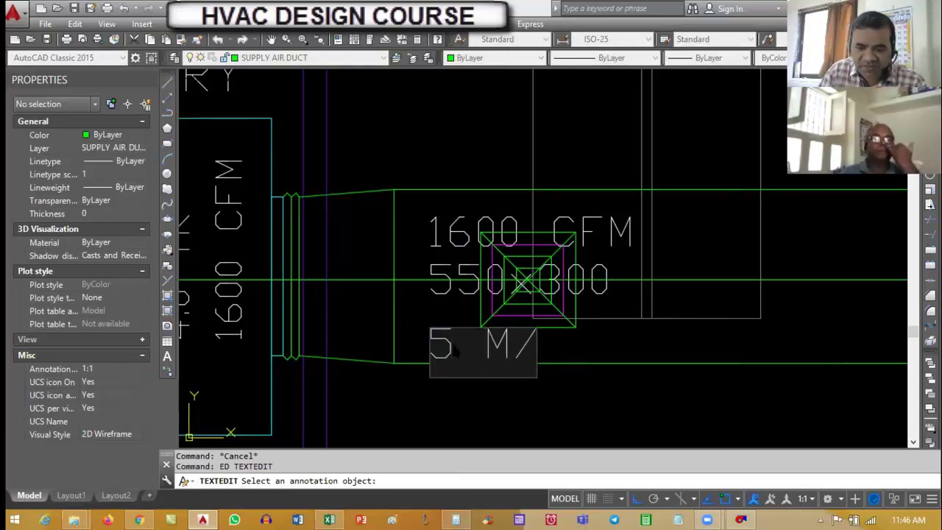
key(BackSpace)
key(BackSpace)
text(m/s)
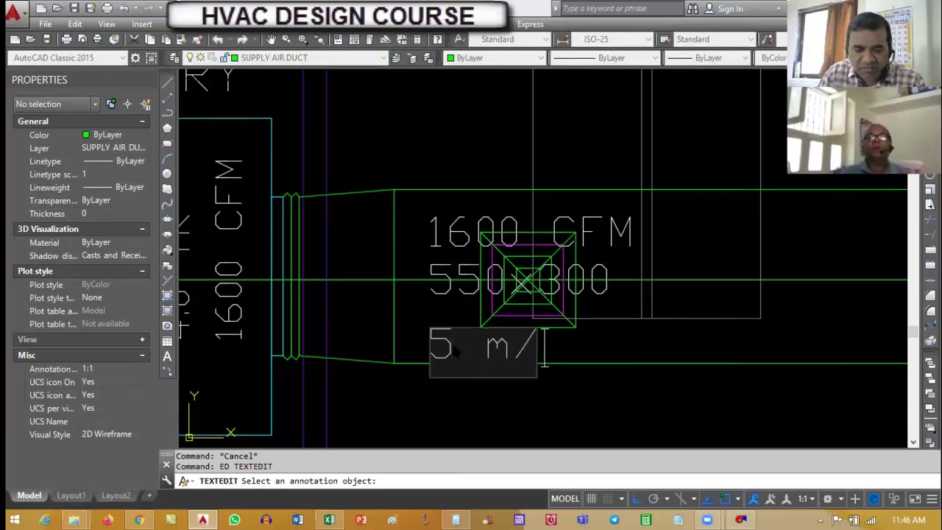
key(Return)
key(Escape)
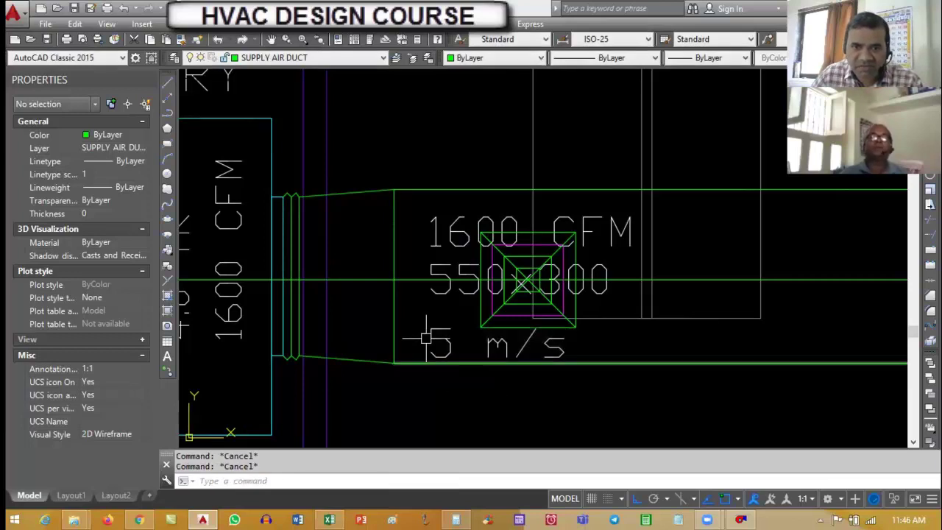
Set the colour of the 5 m/s label to Magenta
click(432, 350)
click(119, 132)
click(107, 233)
key(Escape)
key(Escape)
scroll(501, 393, down, 3)
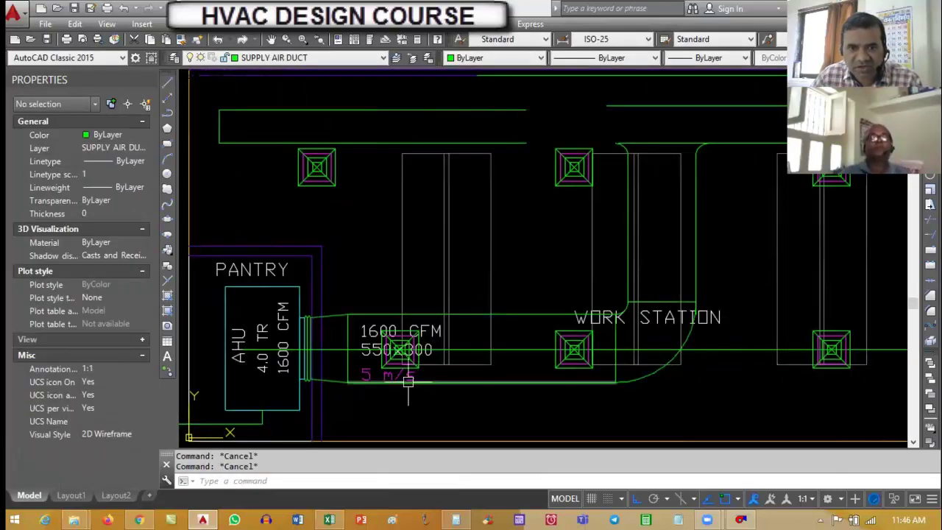
scroll(374, 378, up, 3)
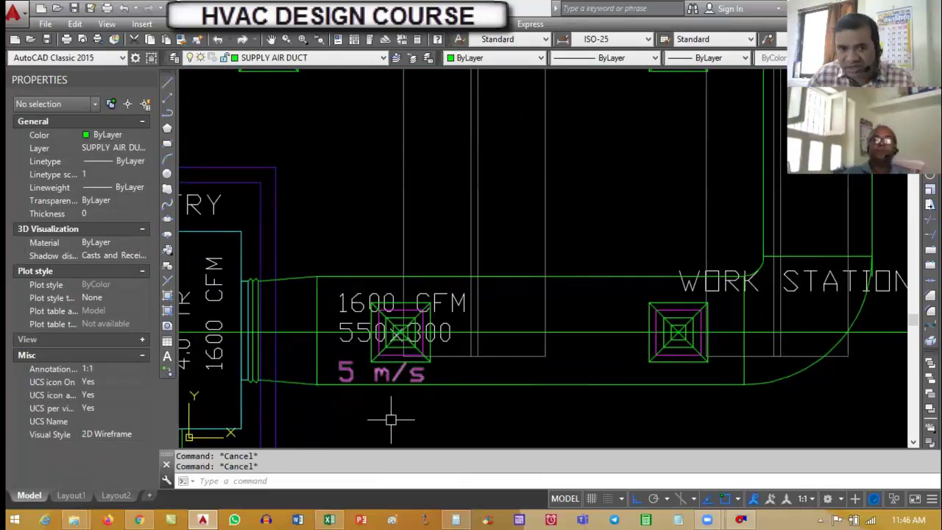
scroll(398, 371, down, 2)
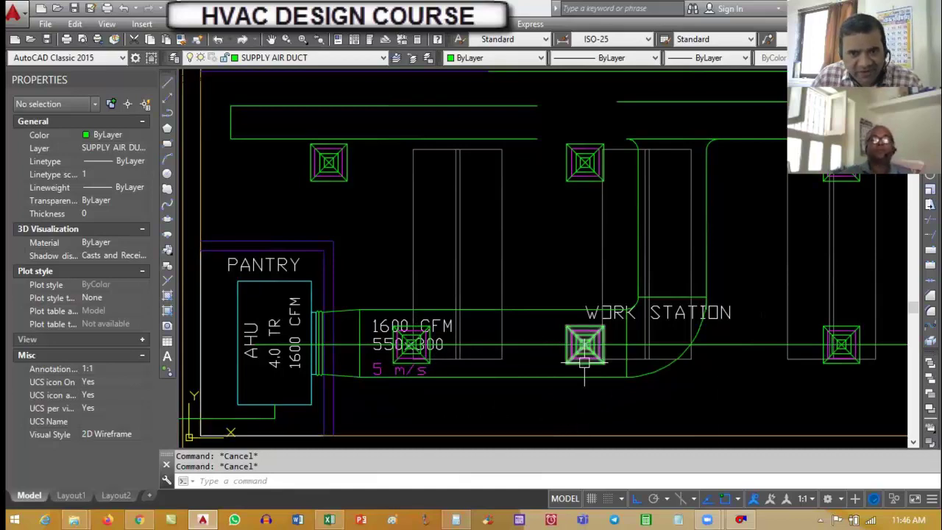
mouse_move(589, 364)
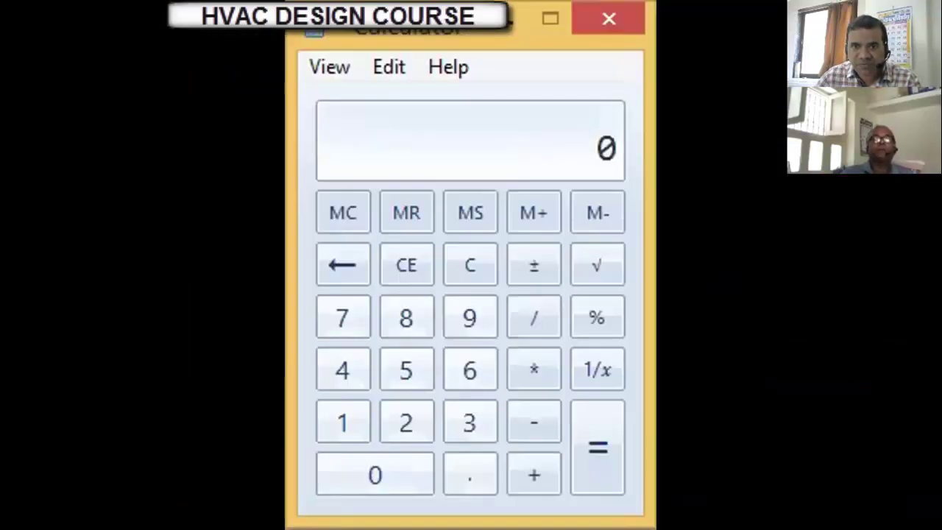
Calculate 1600 − 125 − 125 = 1350, then bring up the McQuay DuctSizer window
text(1600 -)
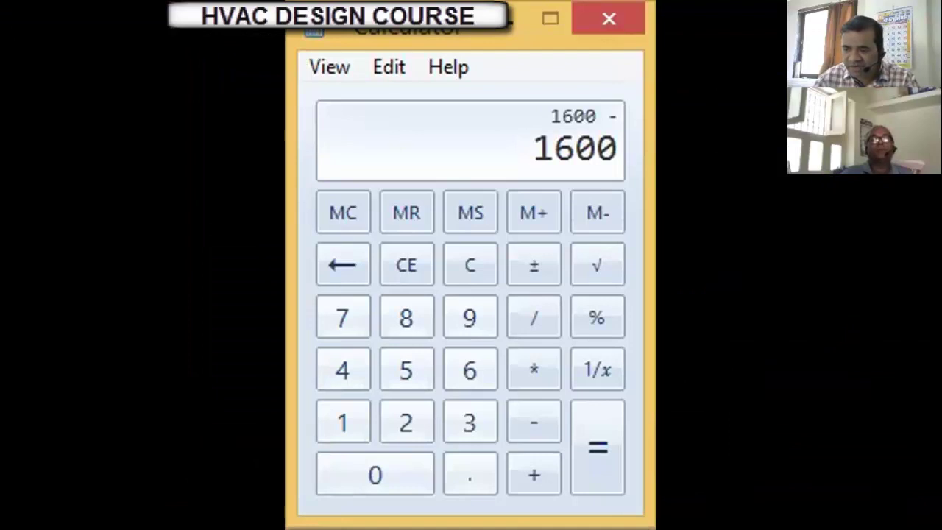
text( 125 - 125 -)
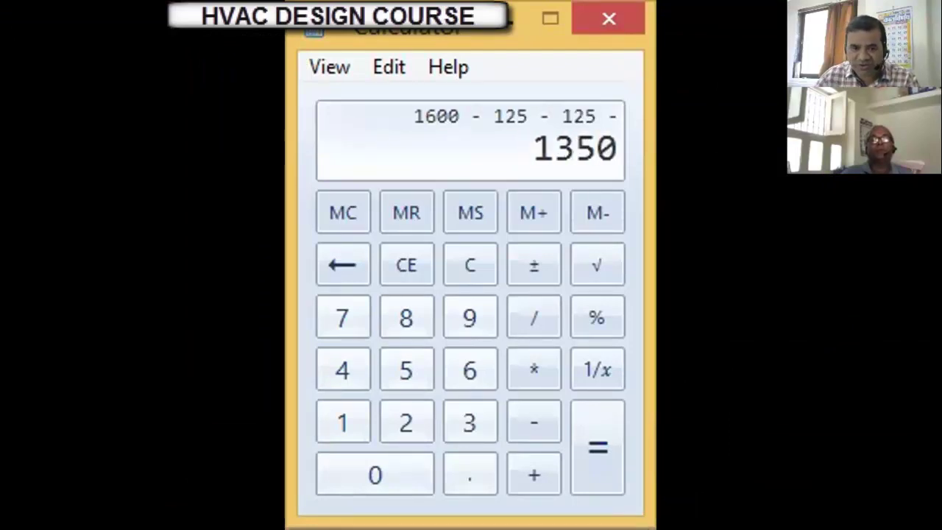
key(alt+Tab)
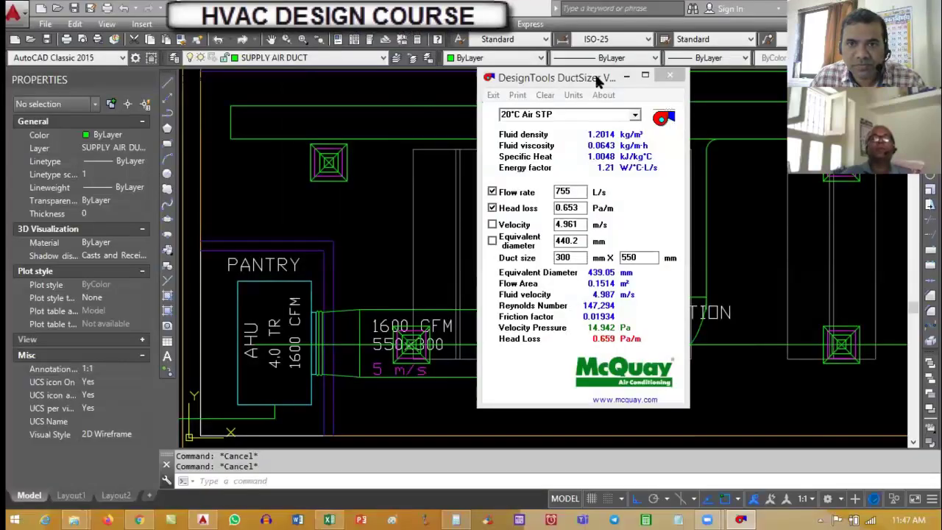
click(597, 81)
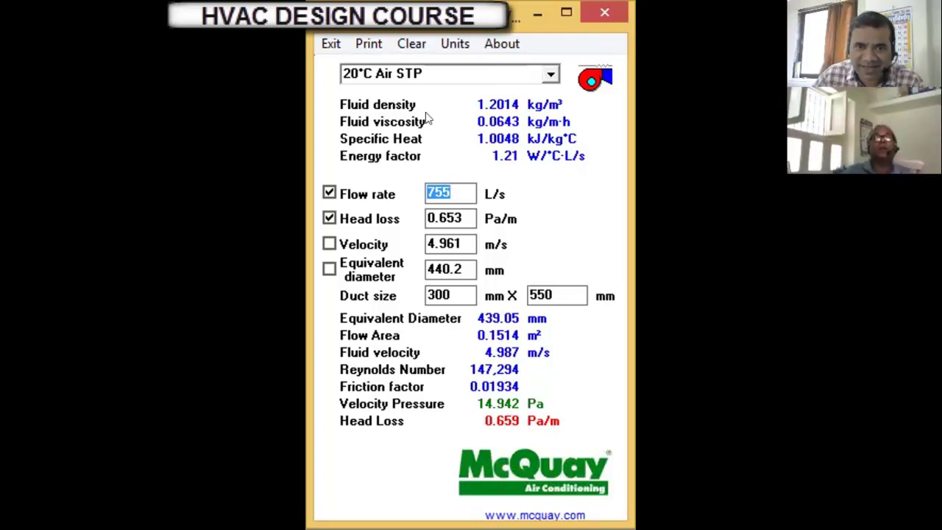
Switch Duct Sizer to ips (US) units and enter a 1350 cfm flow rate
click(457, 45)
click(473, 68)
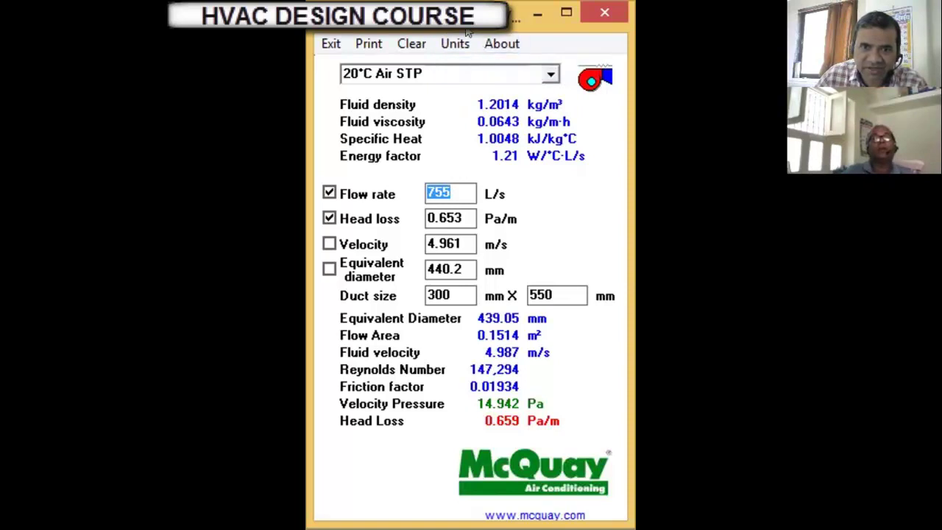
click(455, 44)
click(509, 93)
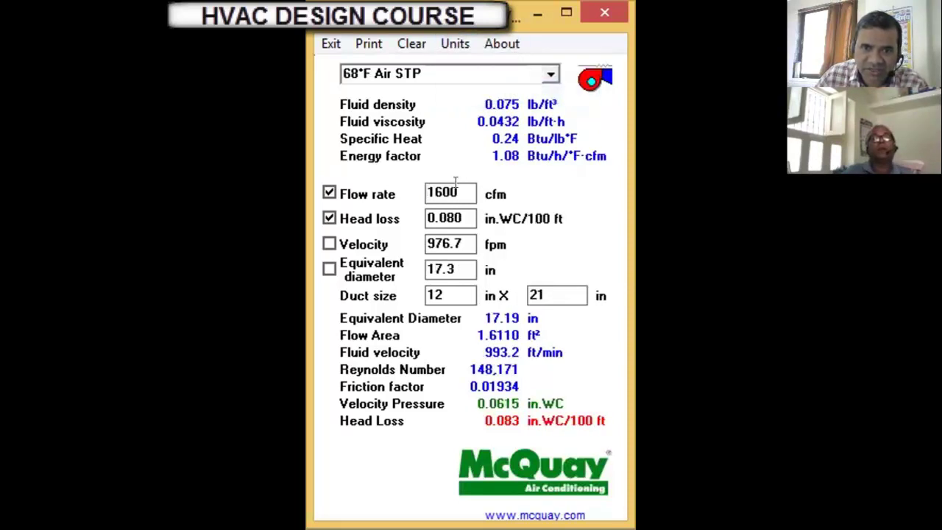
text(1350)
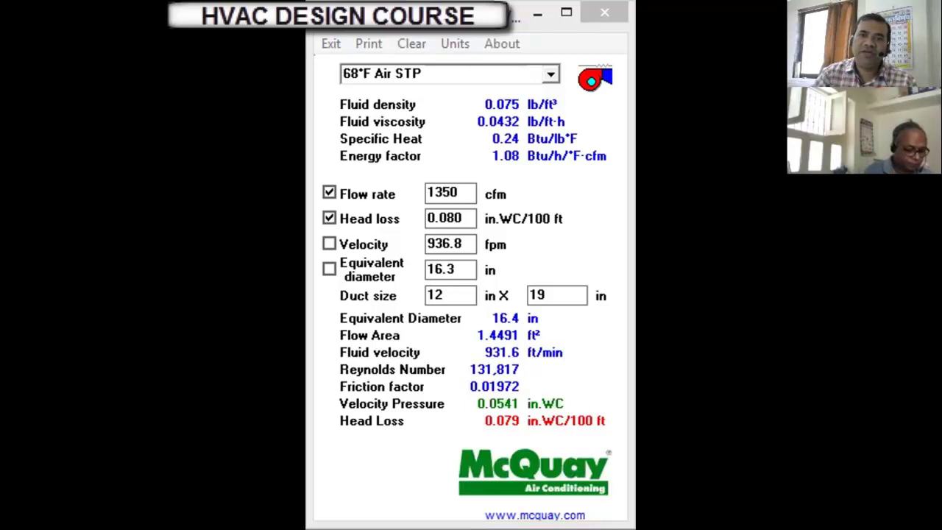
In Calculator, compute 0.3 ÷ 60 = 0.005, then multiply by 1350 to get 6.75
key(alt+Tab)
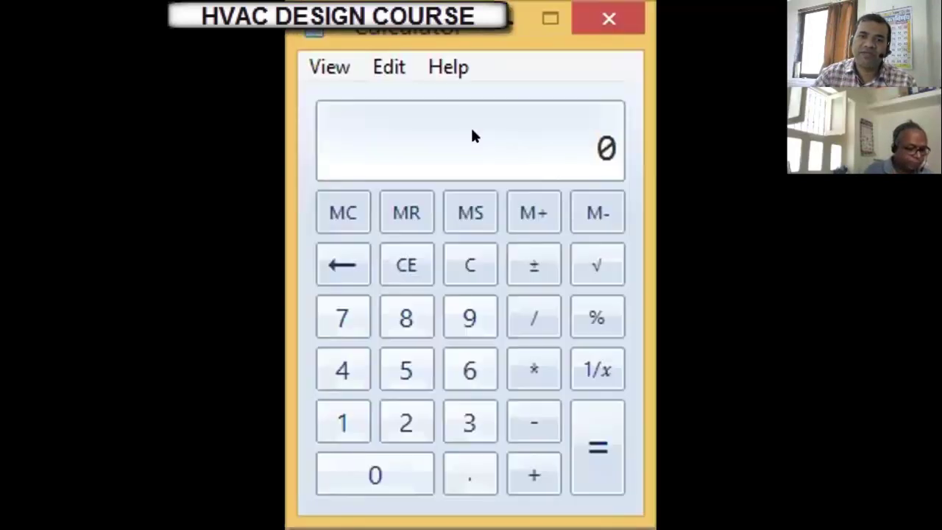
text(0.3 )
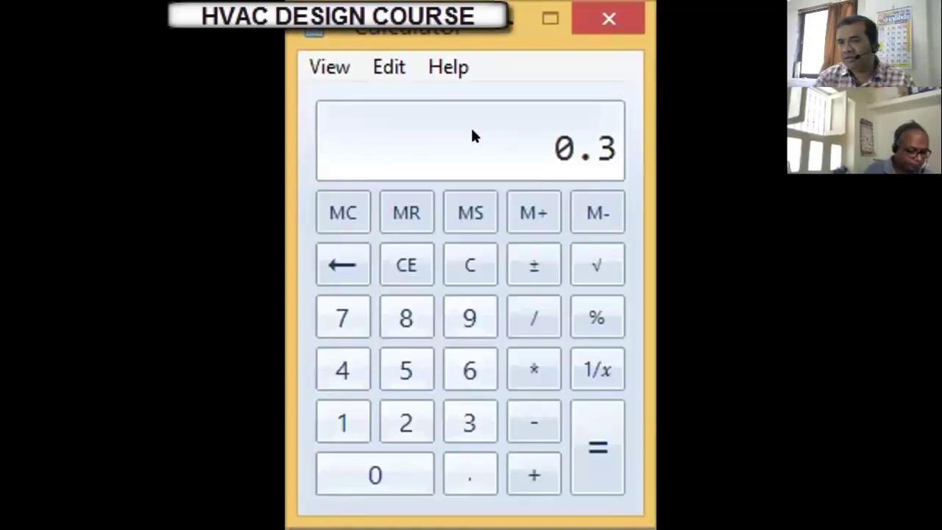
text(/ 60)
key(Return)
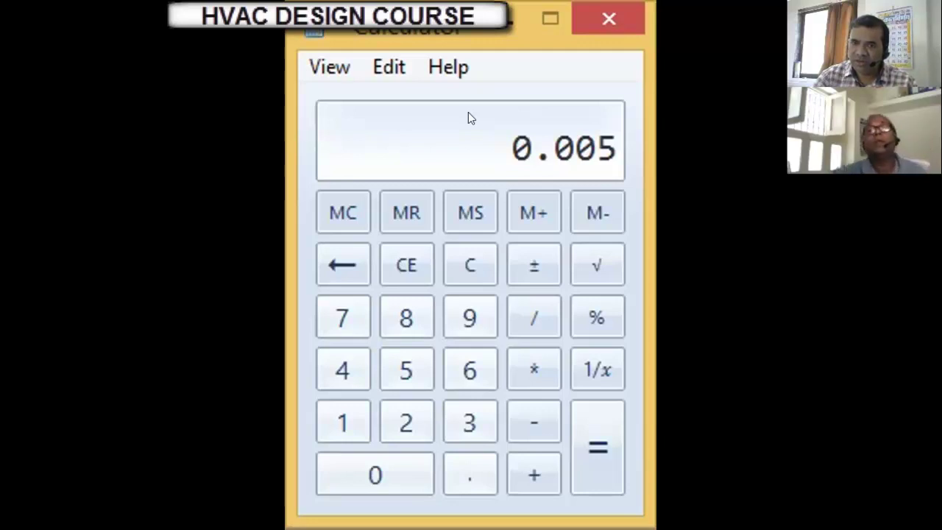
text(*13)
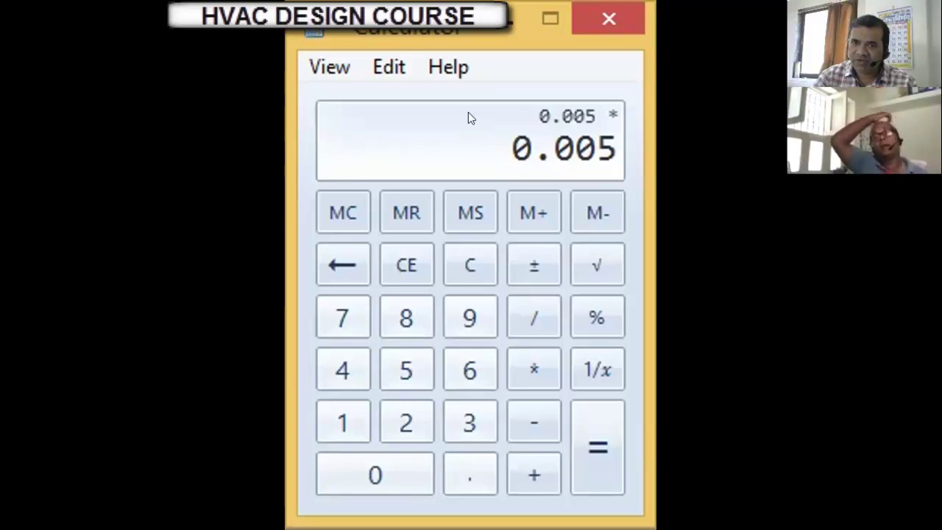
text(50)
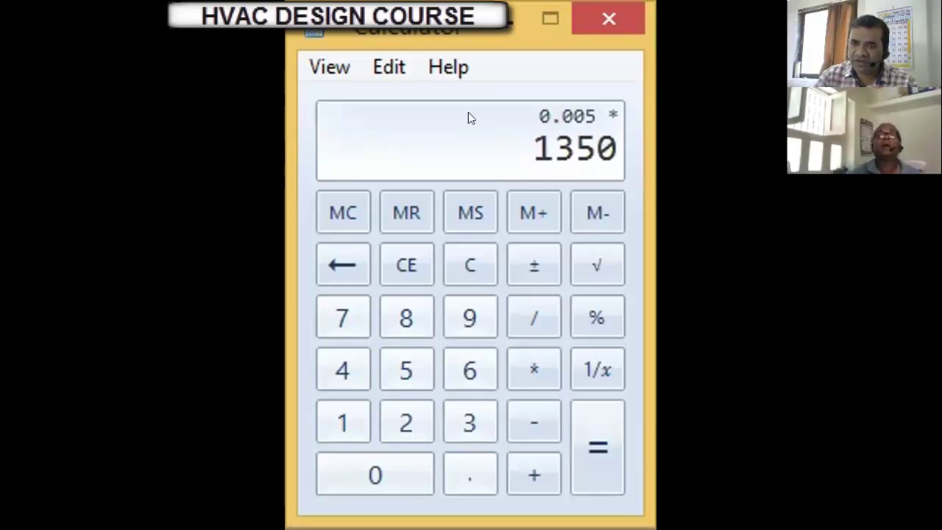
key(Return)
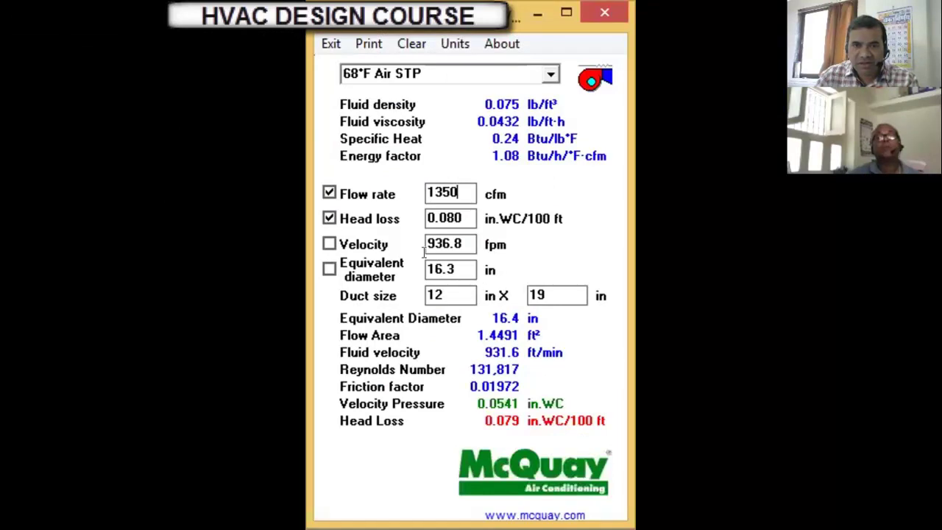
click(441, 291)
click(554, 291)
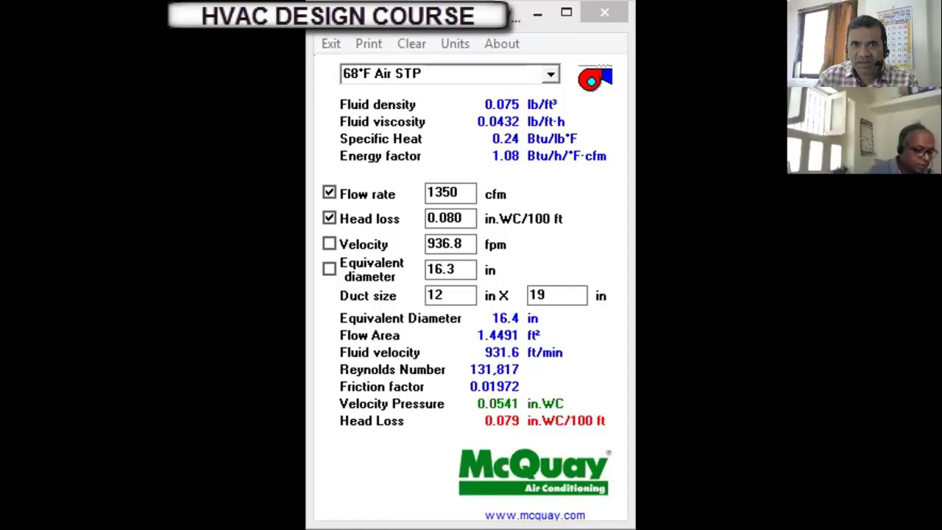
Edit the 1350 CFM label's duct size from 550x300 to 500x300, then return to Duct Sizer
text(ed)
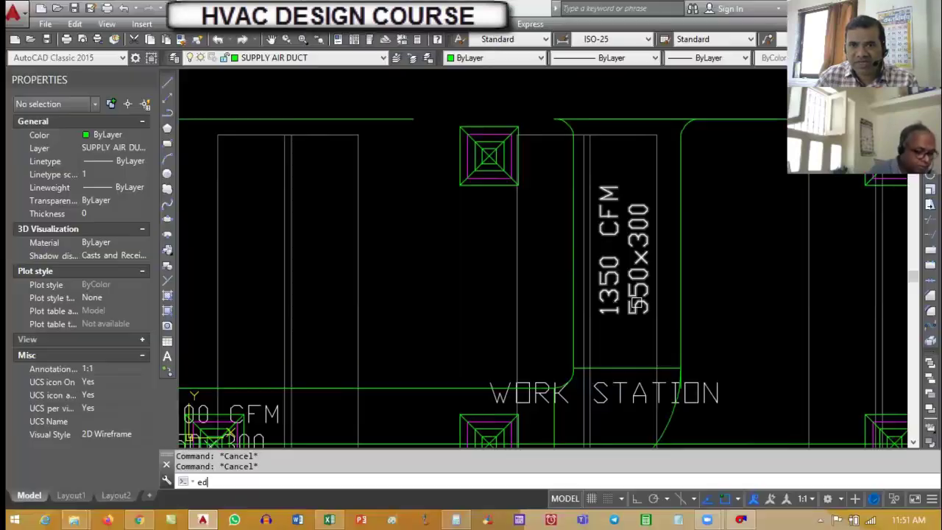
key(Return)
click(635, 301)
key(Delete)
key(Delete)
text(50)
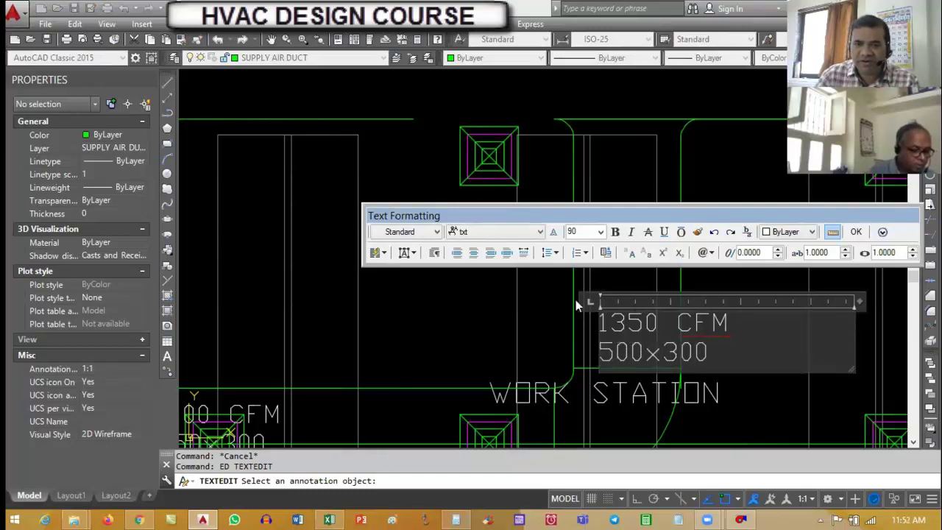
click(576, 299)
scroll(521, 296, down, 2)
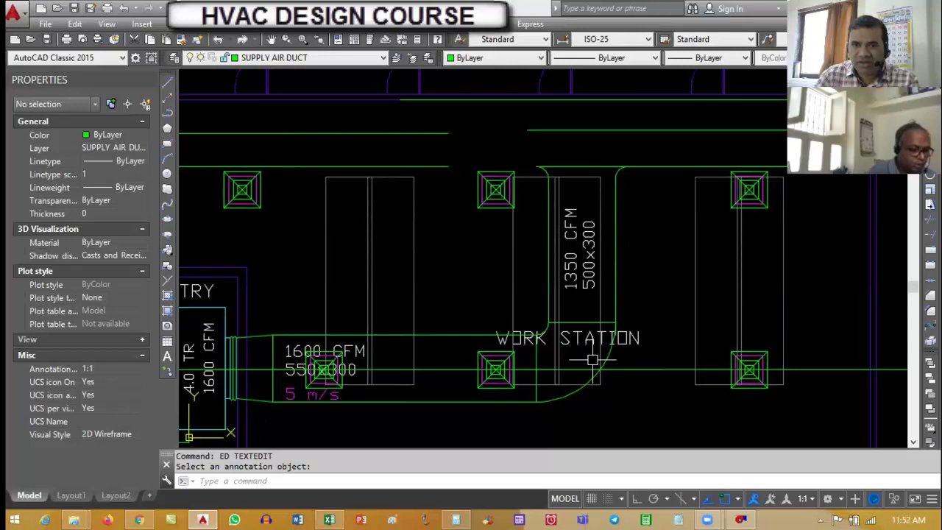
scroll(548, 284, up, 2)
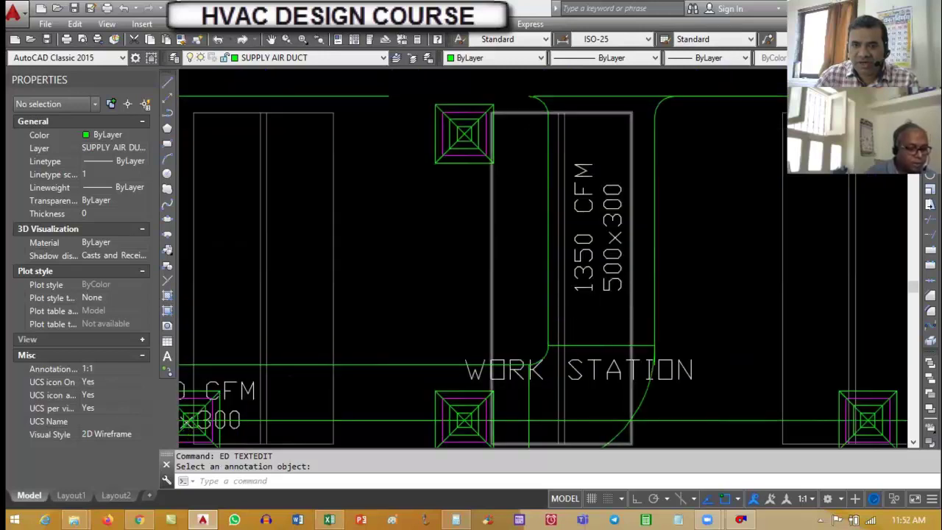
scroll(637, 295, down, 2)
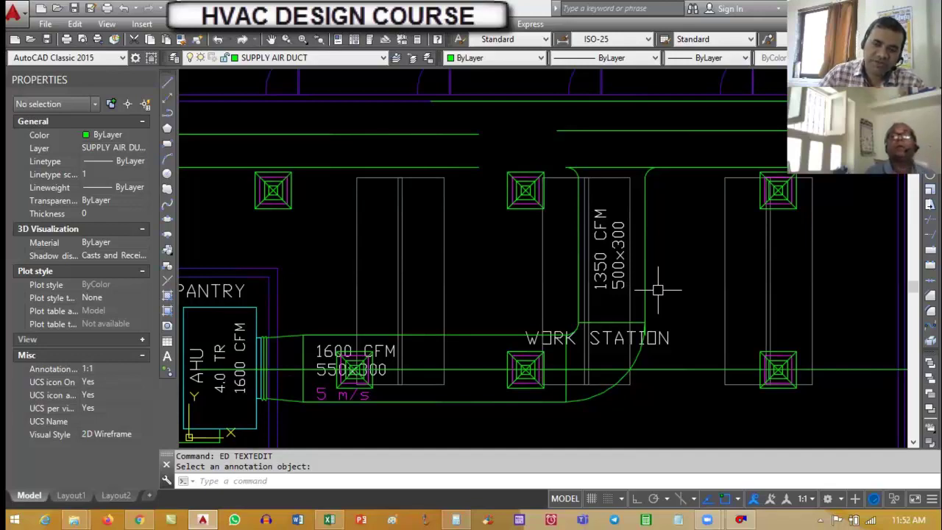
click(740, 519)
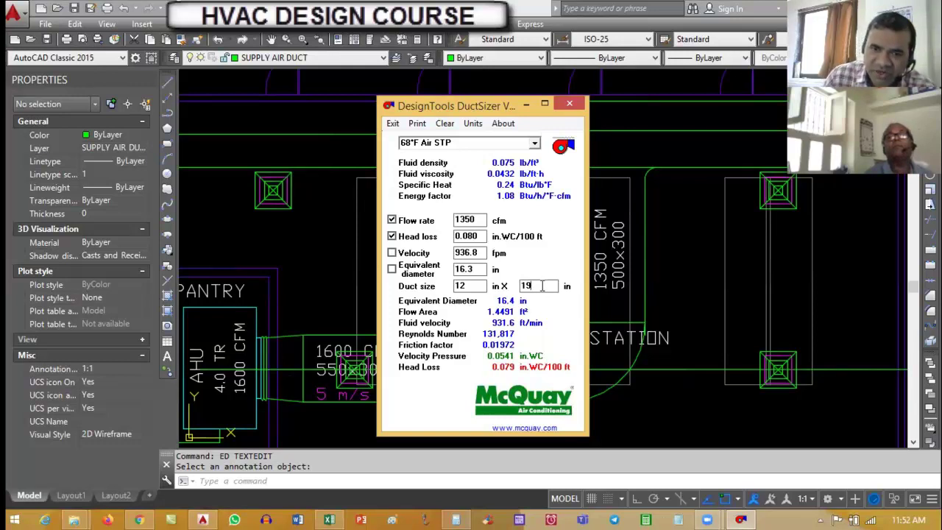
Edit the 1350 CFM label so its duct size reads 450x300 instead of 500x300
click(671, 286)
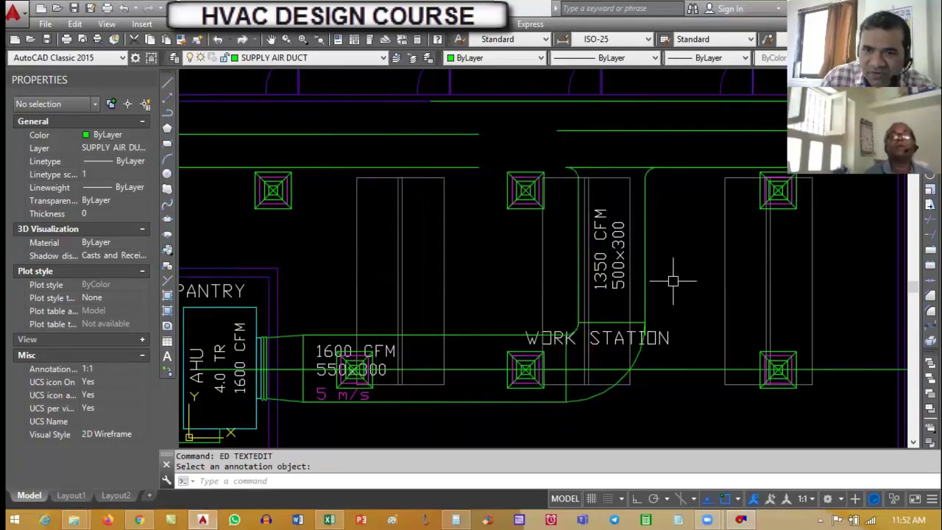
scroll(588, 250, up, 5)
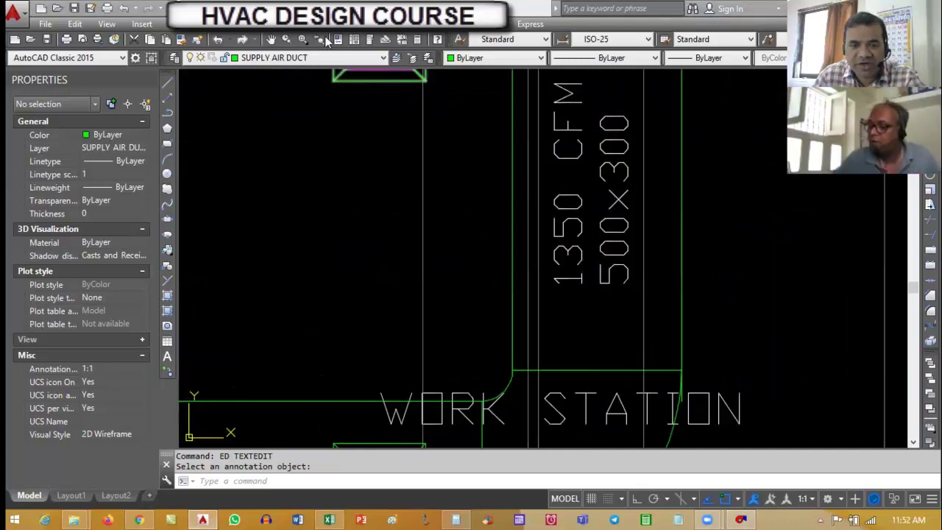
text(ed)
key(Return)
click(569, 273)
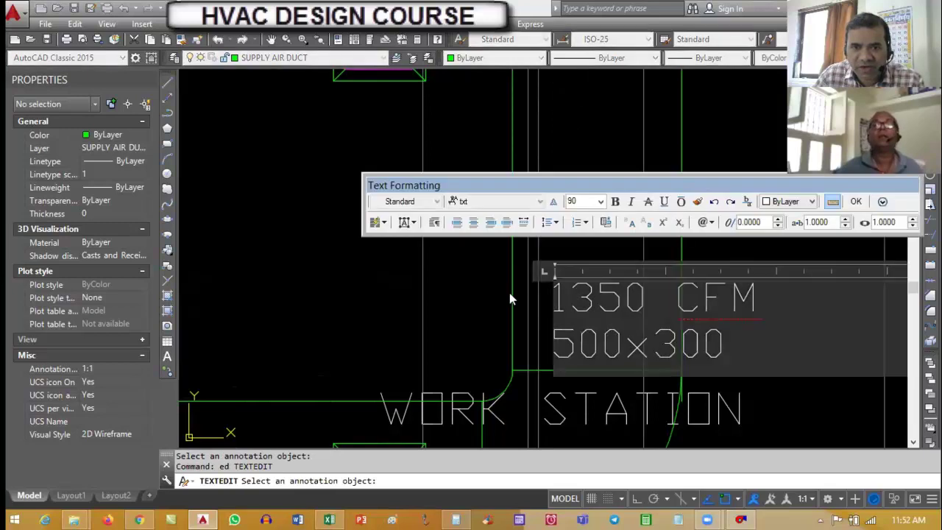
click(601, 338)
key(Delete)
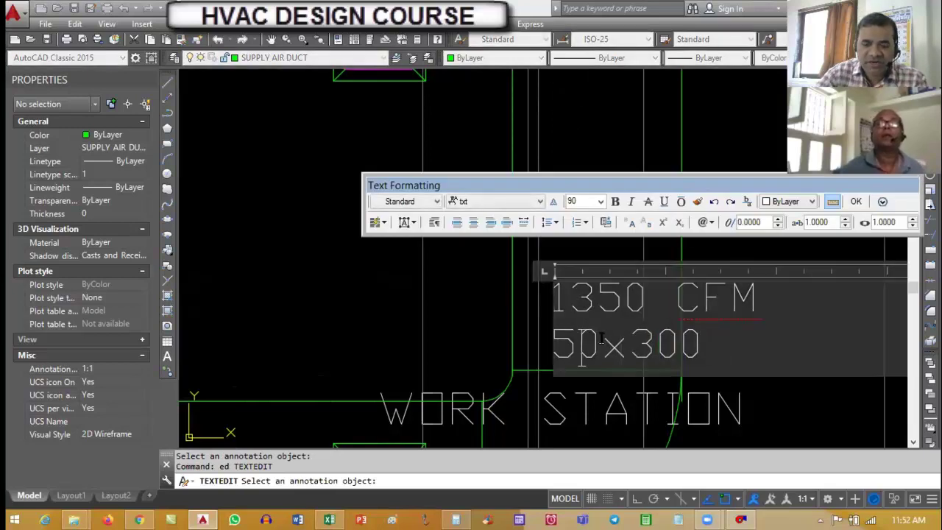
text(4)
key(ctrl+Return)
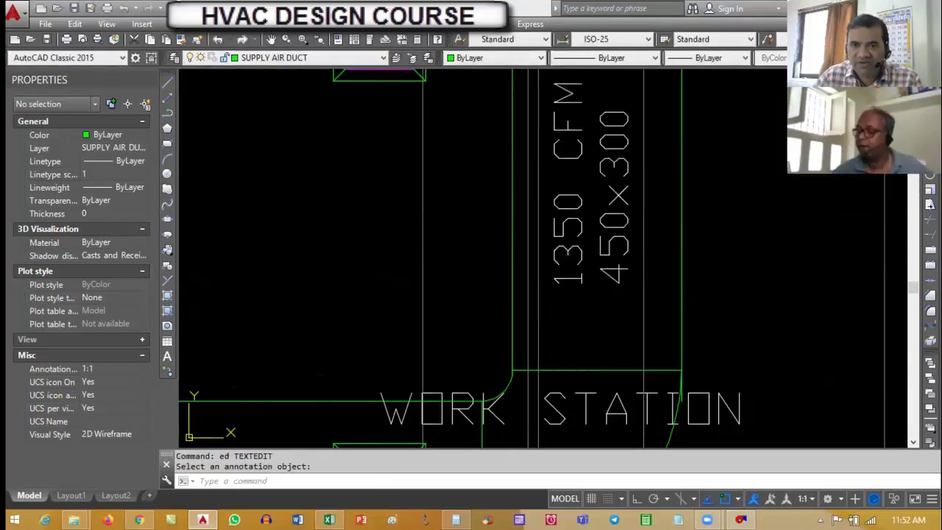
key(Escape)
key(Escape)
Copy the 5 m/s velocity text onto the 1350 CFM duct
scroll(652, 340, down, 2)
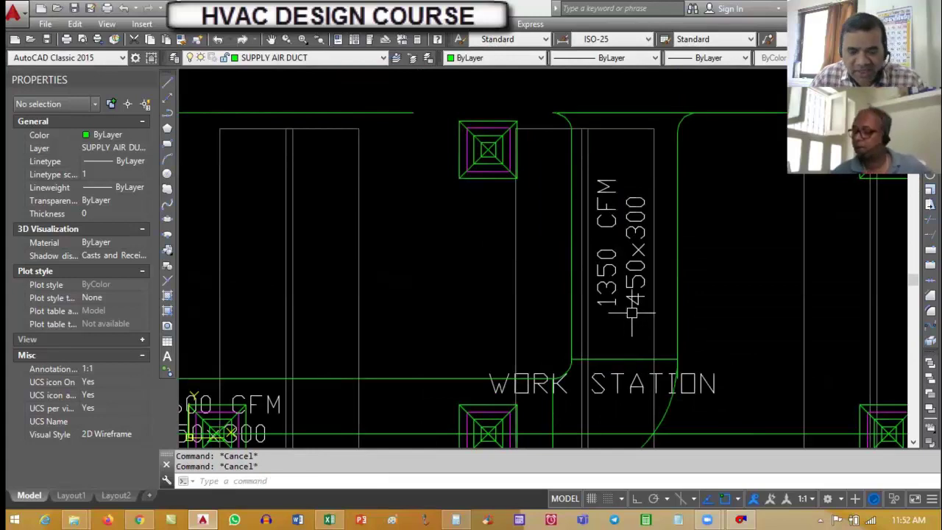
text(co)
key(Return)
scroll(317, 409, down, 1)
scroll(318, 409, up, 4)
click(318, 409)
key(Return)
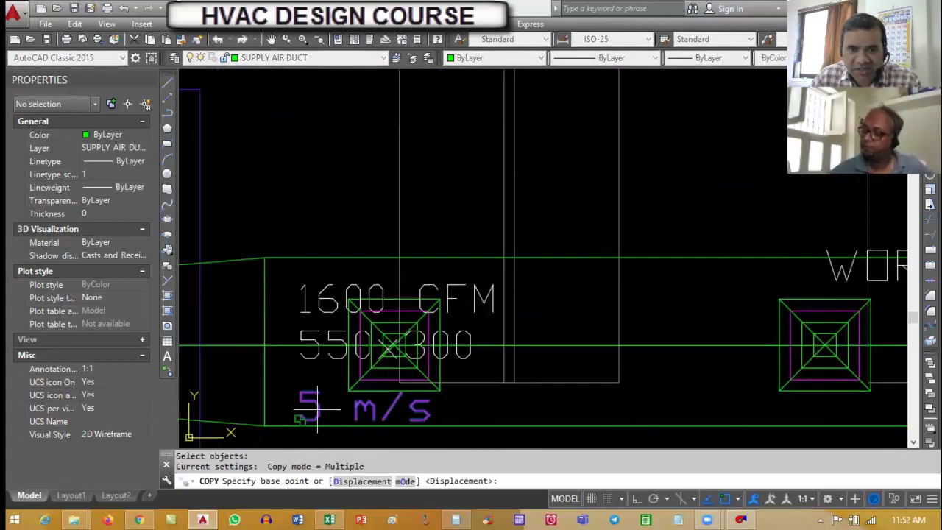
click(318, 409)
scroll(389, 353, down, 2)
scroll(637, 293, up, 4)
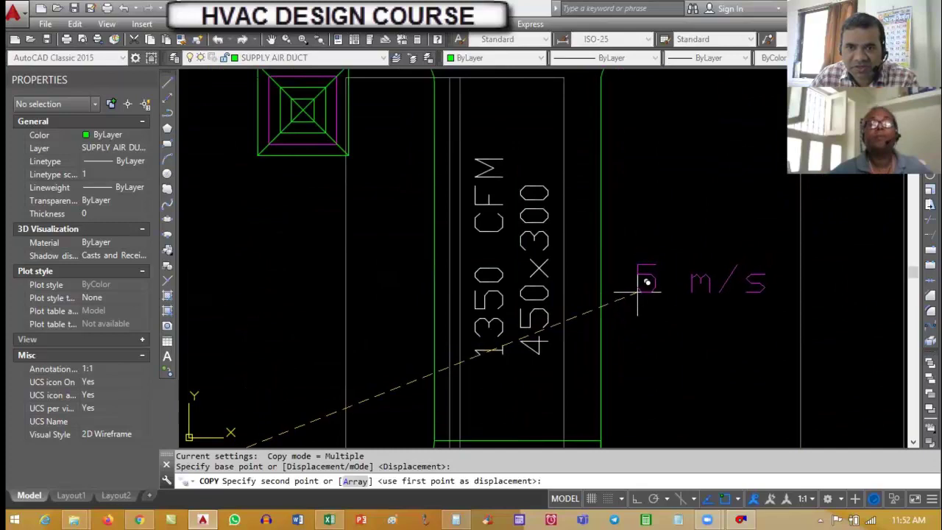
click(651, 287)
key(Escape)
key(Escape)
Rotate the copied 5 m/s text 90 degrees
text(ro)
key(Return)
click(651, 300)
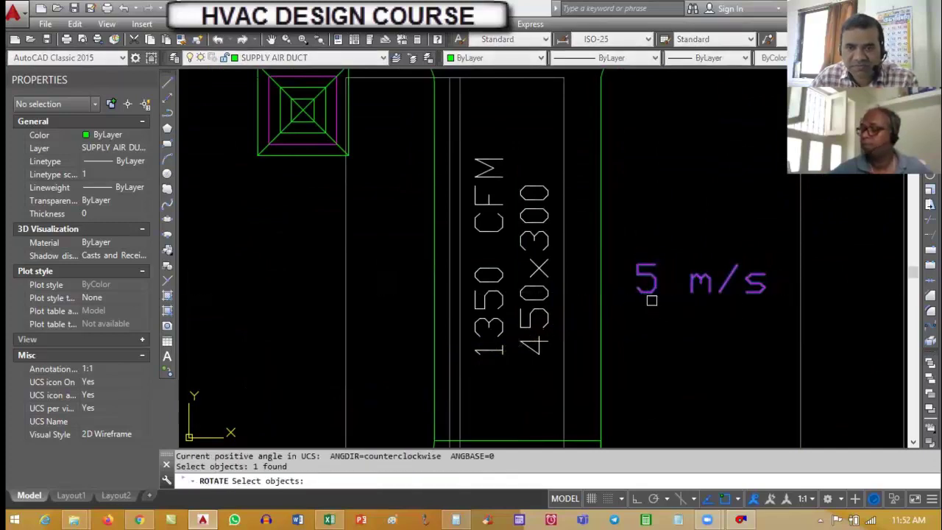
key(Return)
click(651, 305)
text(90)
key(Return)
key(Escape)
key(Escape)
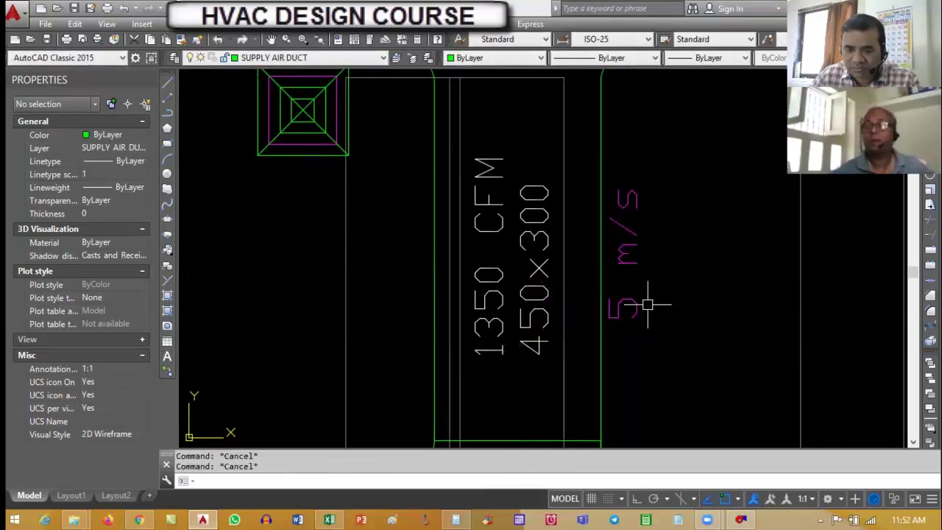
Move the vertical 5 m/s text to sit beside the 1350 CFM label
text(m)
key(Return)
click(639, 301)
key(Return)
click(665, 256)
click(626, 275)
key(Escape)
key(Escape)
scroll(581, 426, down, 2)
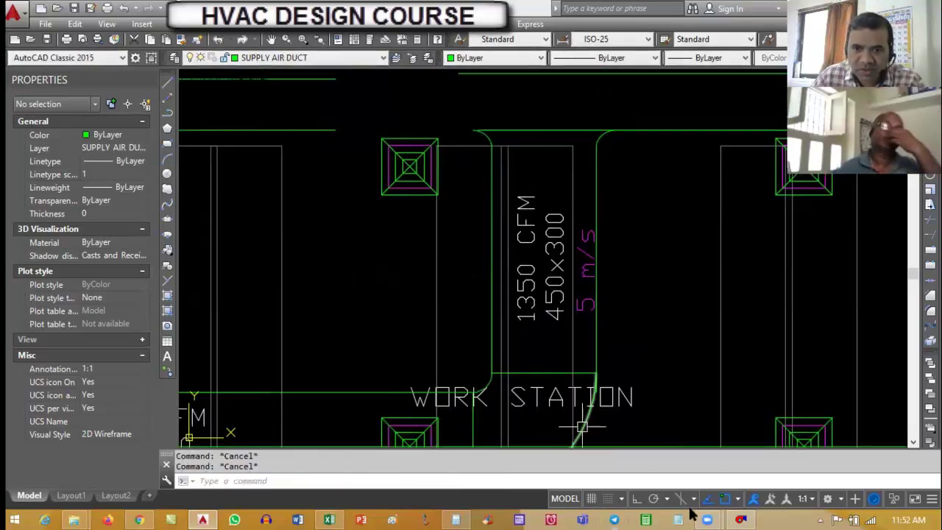
click(740, 520)
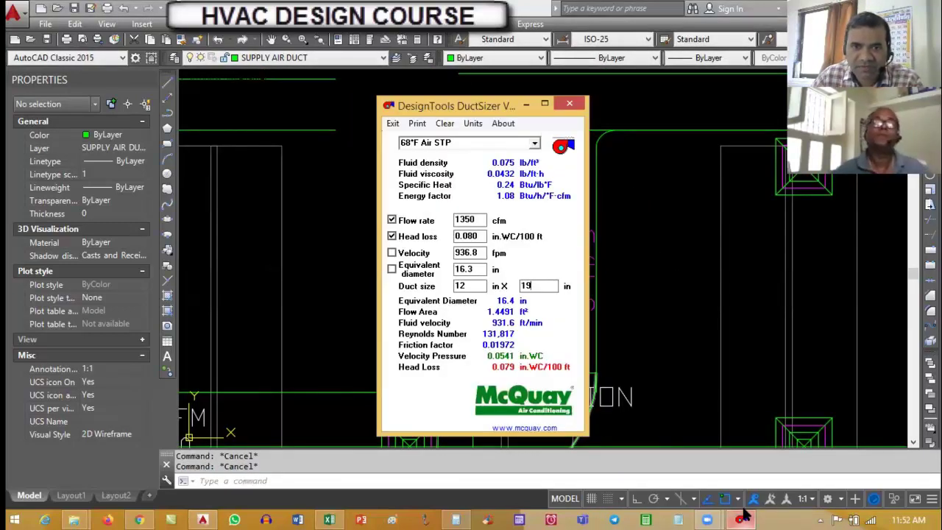
Switch DuctSizer's unit system between metric and US units
click(475, 124)
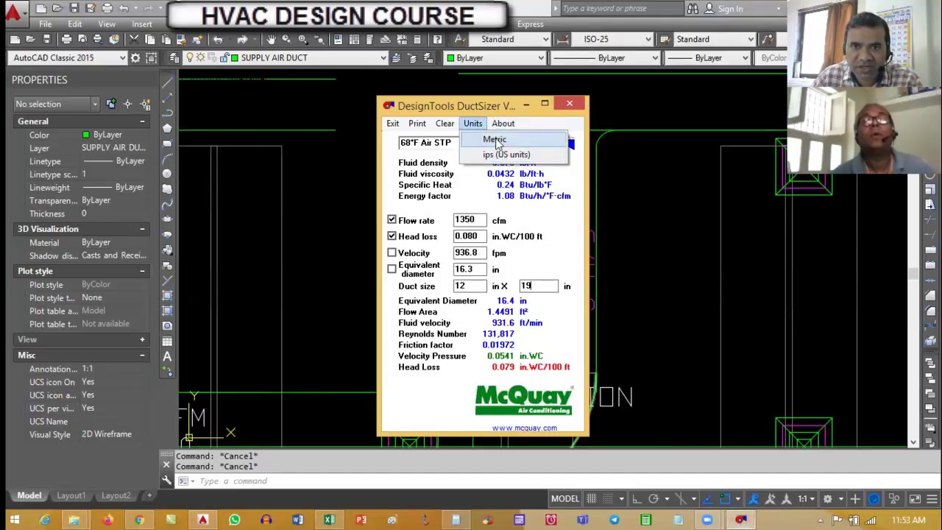
click(495, 139)
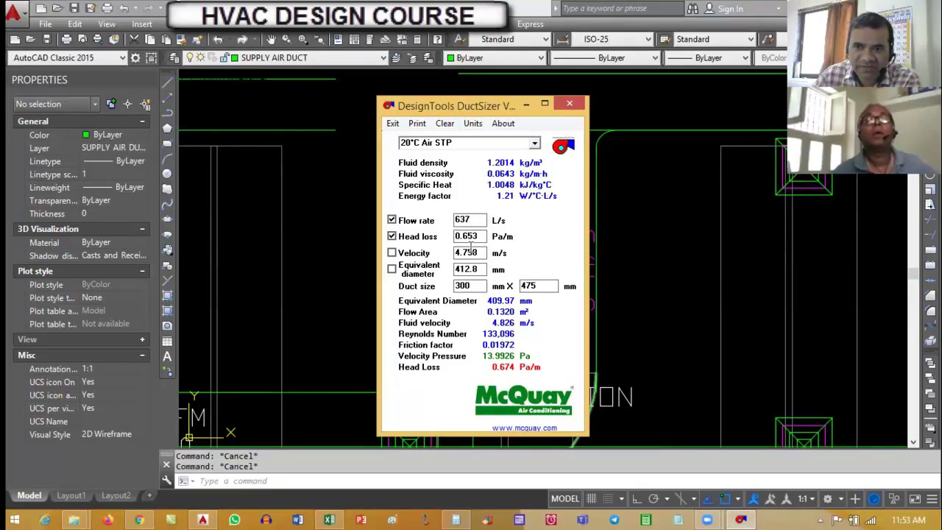
click(499, 82)
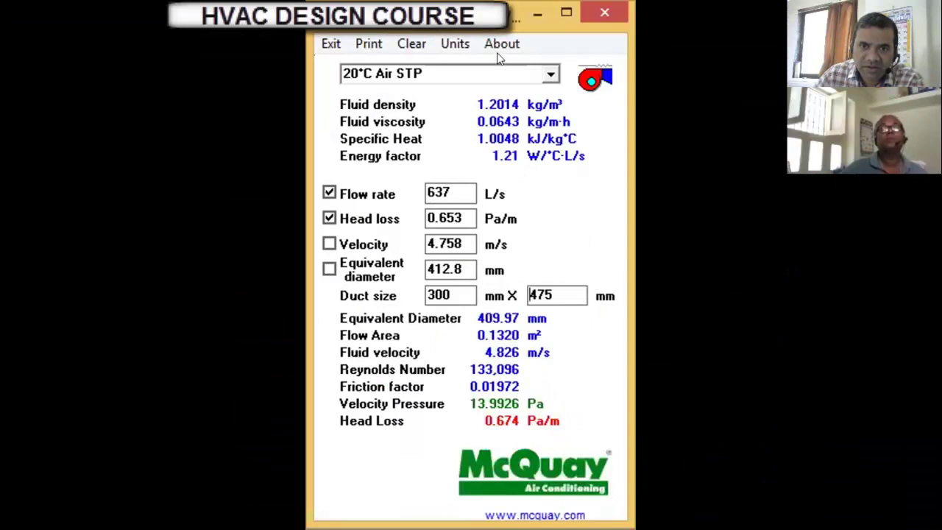
click(472, 123)
click(478, 74)
click(457, 44)
click(488, 67)
click(460, 44)
click(507, 91)
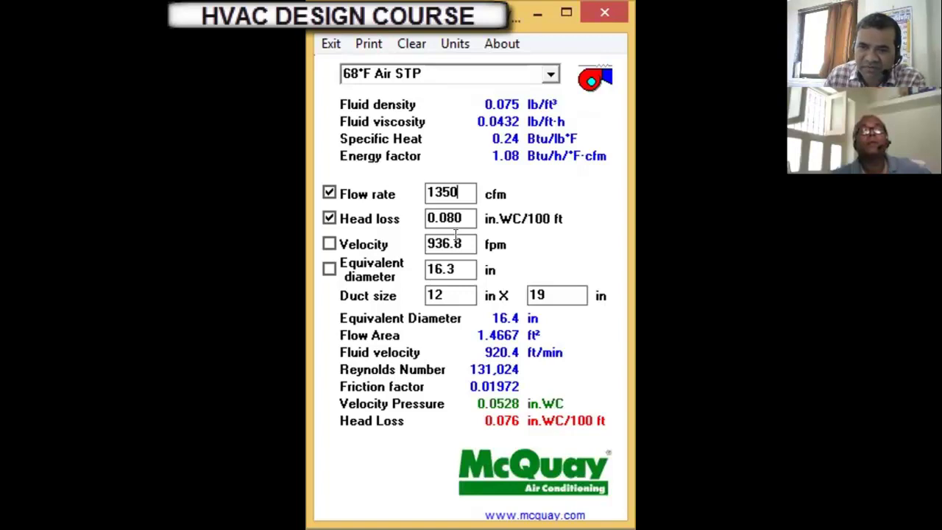
Set DuctSizer to metric units so all 1350 cfm sizing results convert
click(454, 44)
click(481, 72)
click(455, 43)
click(457, 46)
click(455, 44)
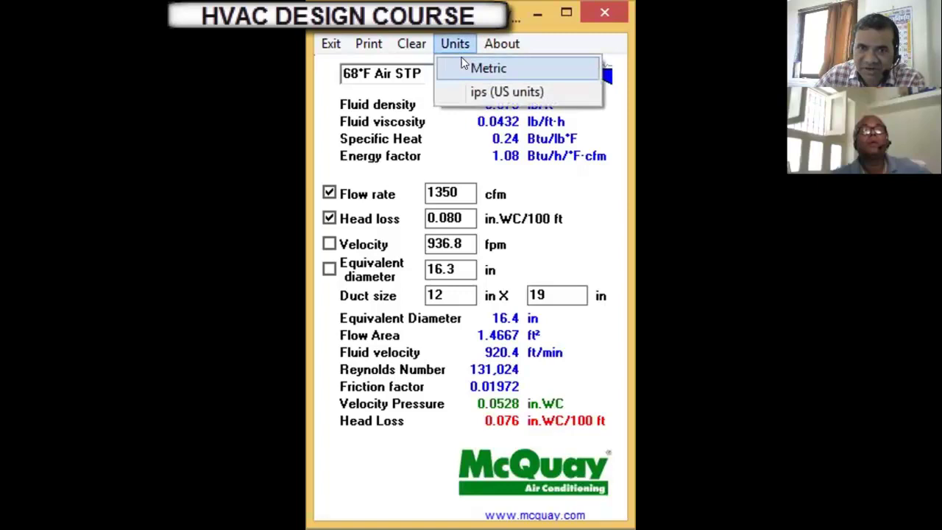
click(485, 68)
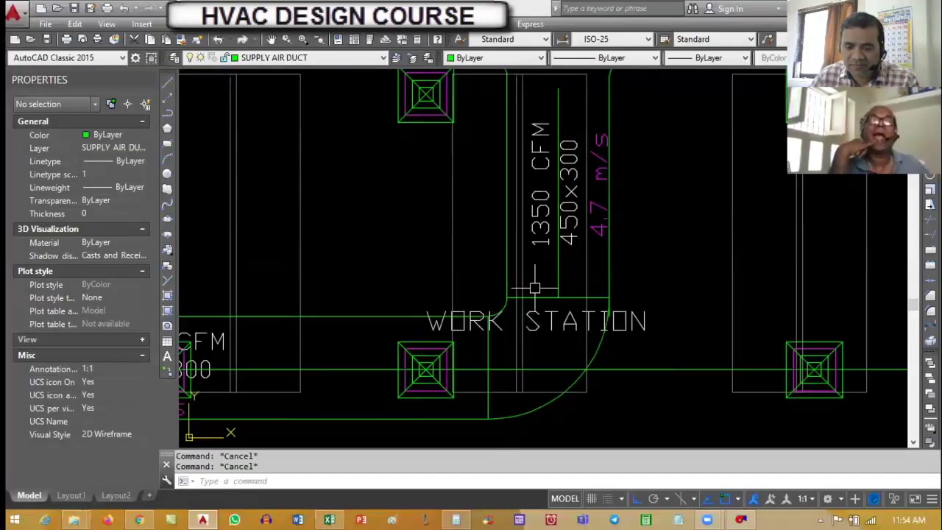
Offset the vertical duct lines by 450 and 350 to mark the narrower duct width
text(o)
key(Return)
text(450)
key(Return)
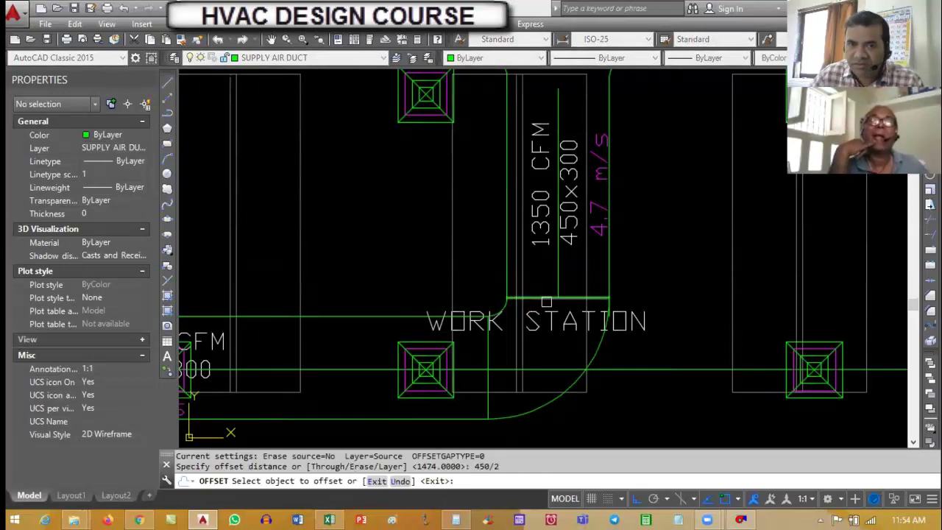
click(557, 264)
click(559, 263)
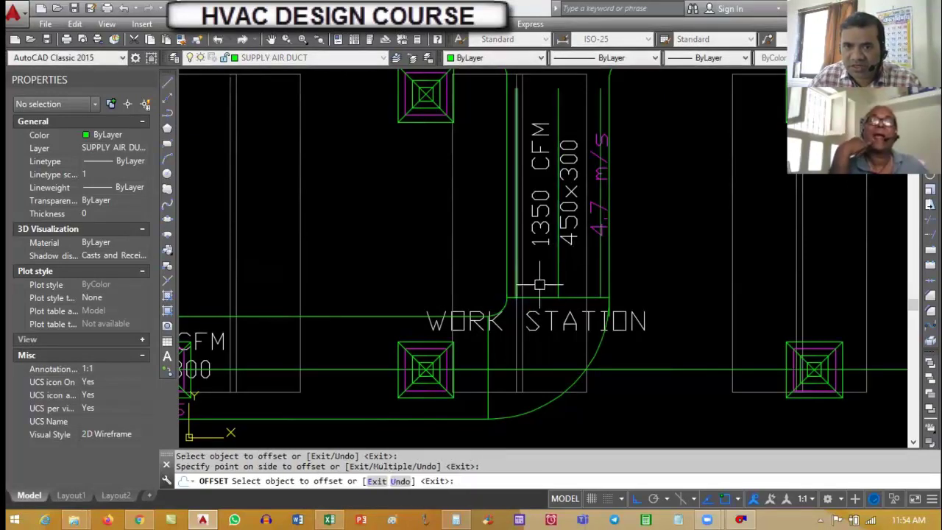
key(Escape)
key(Escape)
text(o)
key(Return)
text(350)
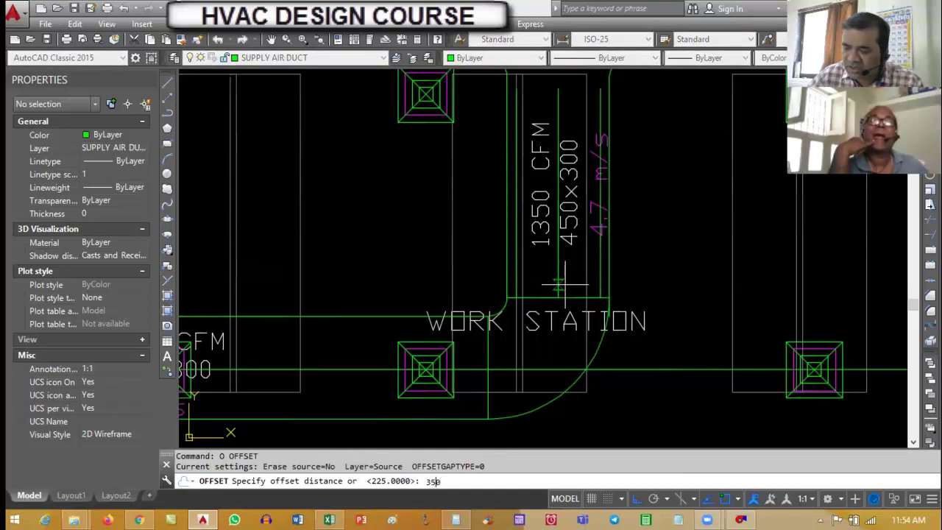
key(Return)
scroll(563, 283, up, 2)
click(497, 246)
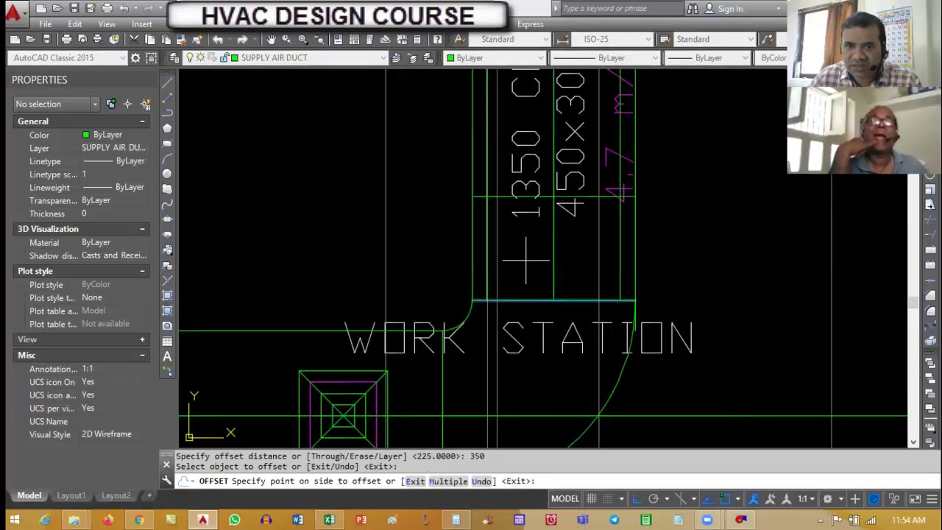
click(492, 221)
key(Escape)
key(Escape)
scroll(486, 198, up, 3)
click(490, 206)
key(Escape)
key(Escape)
Offset the horizontal duct line up 100, then that copy up 350, bounding the taper
text(o)
key(Return)
scroll(493, 216, down, 1)
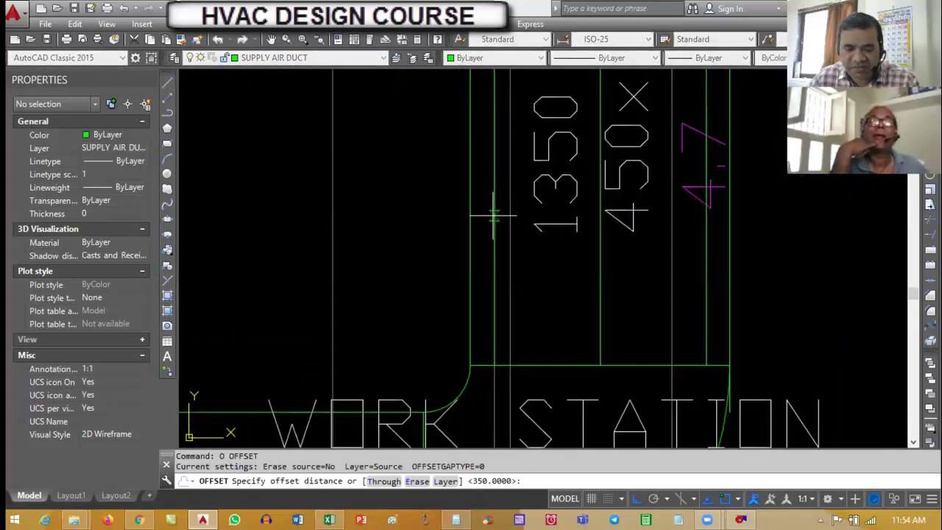
text(100)
key(Return)
click(519, 364)
click(526, 316)
key(Escape)
key(Escape)
text(o)
key(Return)
text(350)
key(Return)
click(539, 318)
click(538, 284)
key(Return)
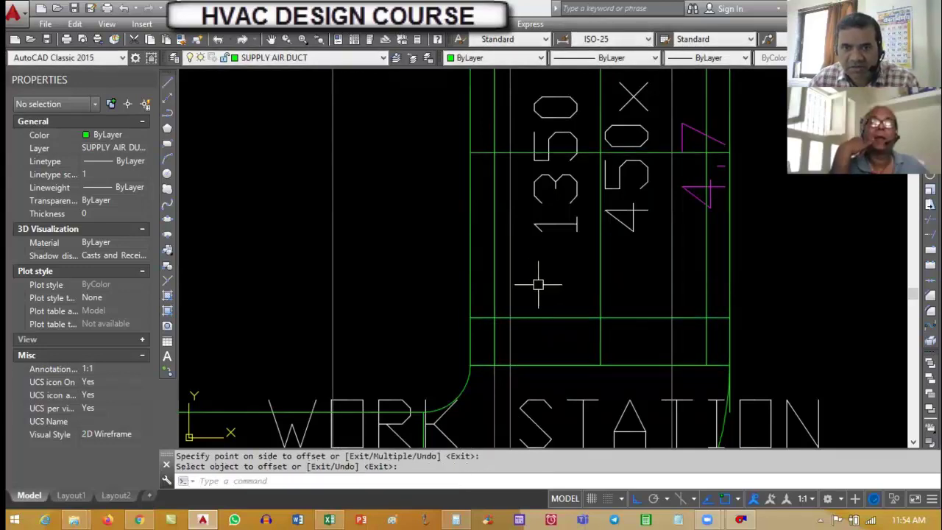
key(Escape)
key(Escape)
Draw the two sloped lines forming the left and right sides of the reducer
text(l)
key(Return)
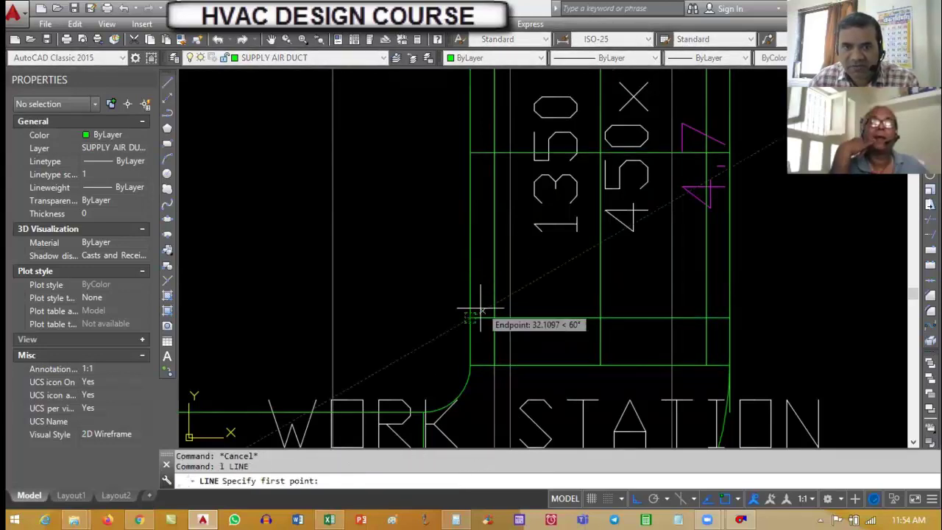
click(480, 309)
click(494, 153)
key(Return)
Trim the old straight duct sides back to the sloped reducer lines
key(Return)
click(707, 153)
click(729, 317)
key(Escape)
key(Escape)
text(tr)
key(Return)
click(722, 261)
click(483, 228)
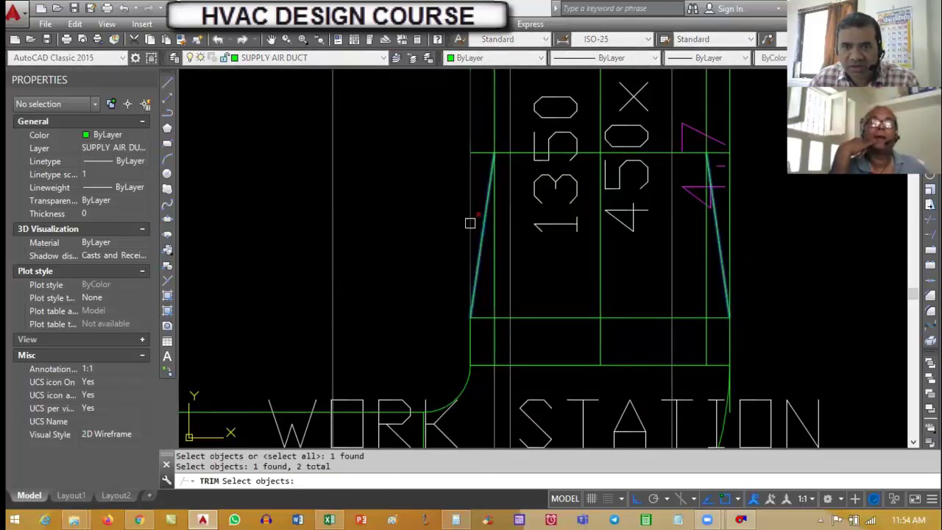
key(Return)
click(470, 223)
click(493, 233)
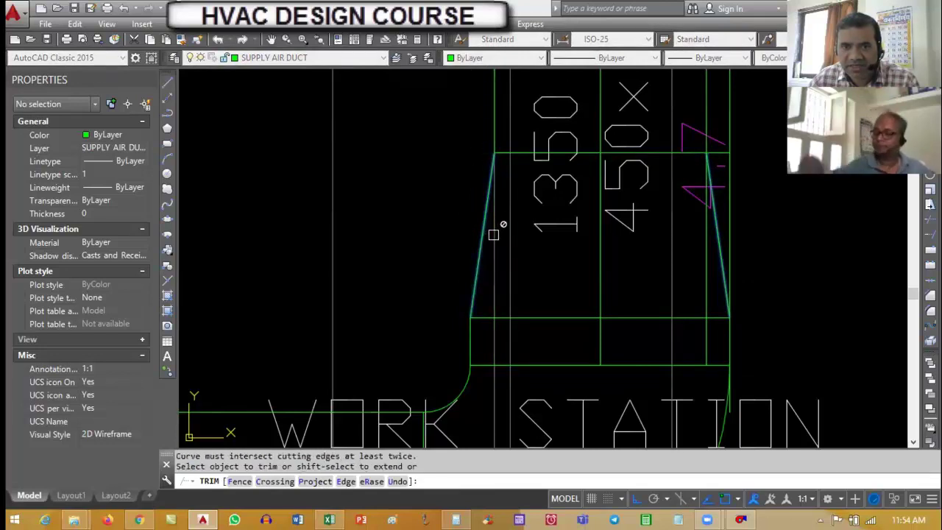
click(724, 238)
click(729, 235)
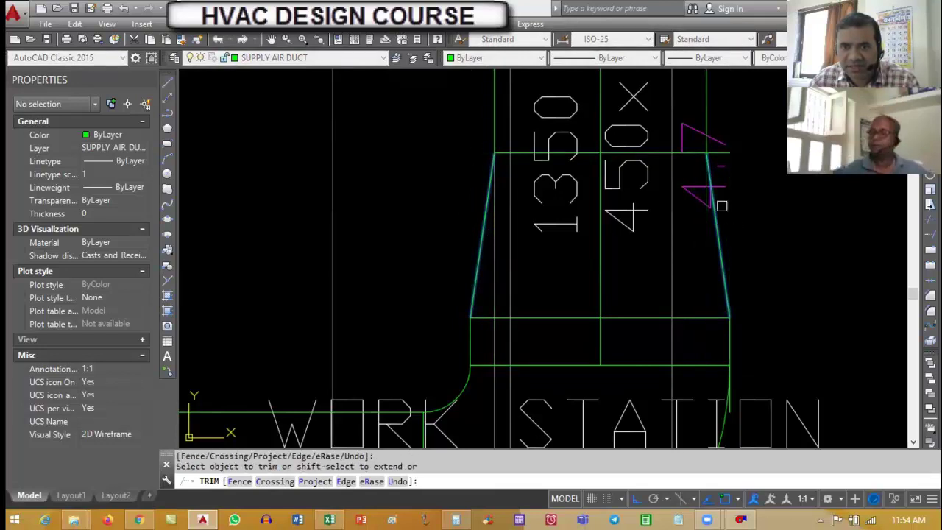
click(733, 139)
End the trim, then pick a duct line to erase and cancel the erase
scroll(519, 291, down, 6)
key(Escape)
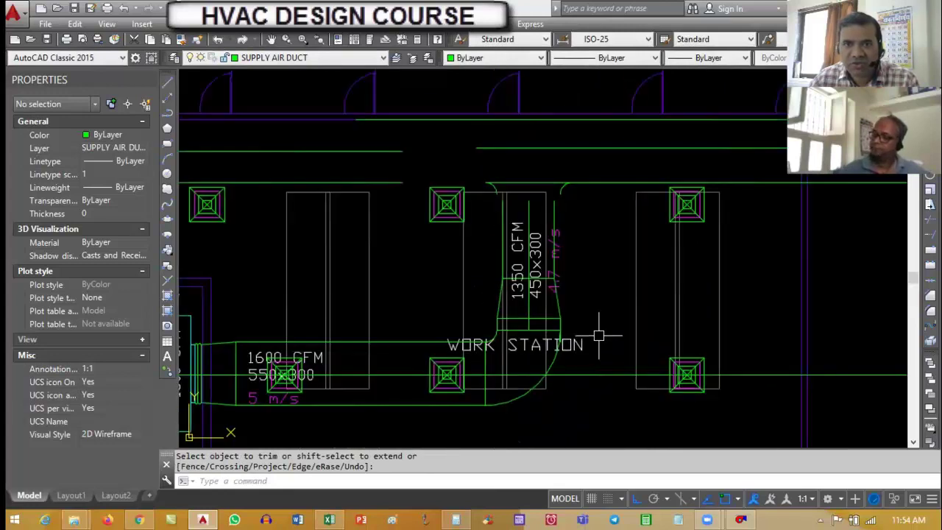
scroll(589, 335, up, 3)
text(e)
key(Return)
click(515, 279)
key(Escape)
scroll(549, 313, down, 3)
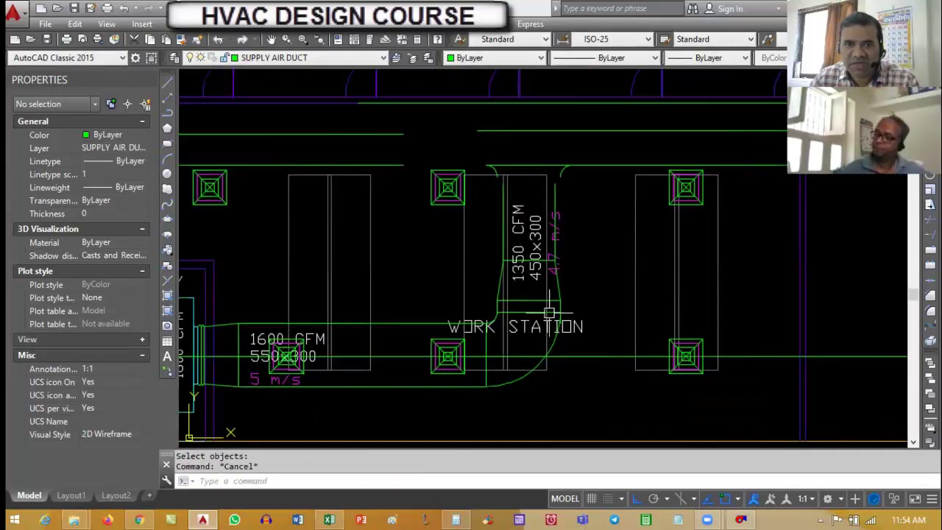
scroll(543, 239, up, 3)
Select the 1350 CFM and 450x300 labels for a move, then abandon it
text(m)
key(Return)
click(522, 235)
click(574, 221)
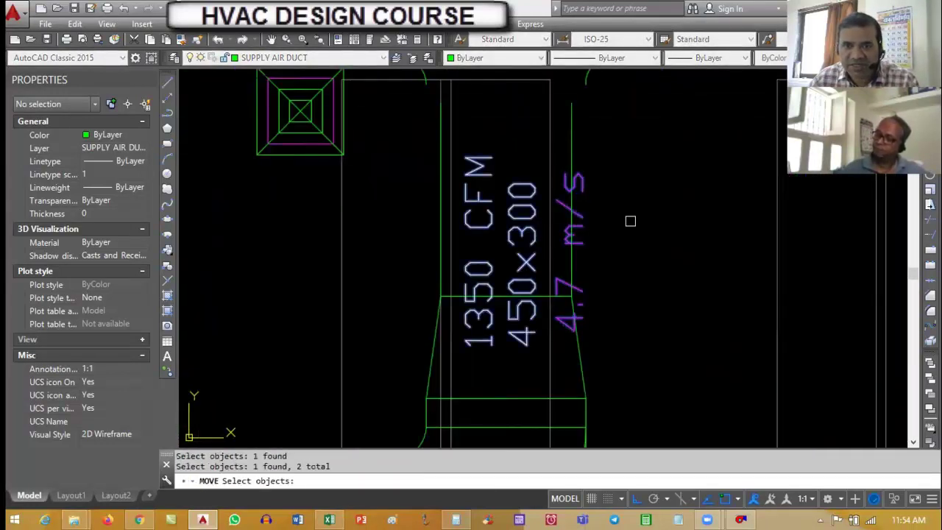
key(Return)
click(634, 199)
key(Escape)
key(Escape)
Stretch the 1350 CFM branch's reducer lines 50 units downward with STRETCH
scroll(641, 132, down, 4)
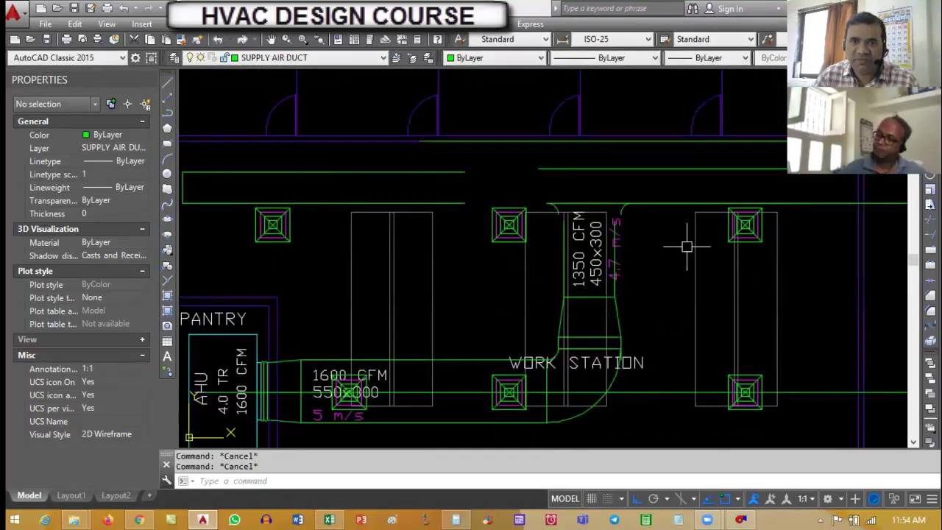
scroll(468, 286, down, 2)
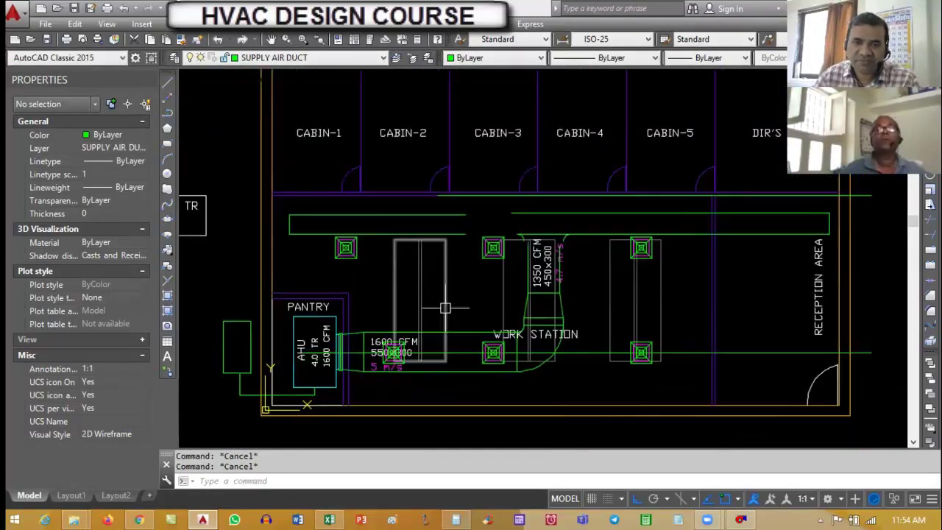
scroll(479, 284, down, 3)
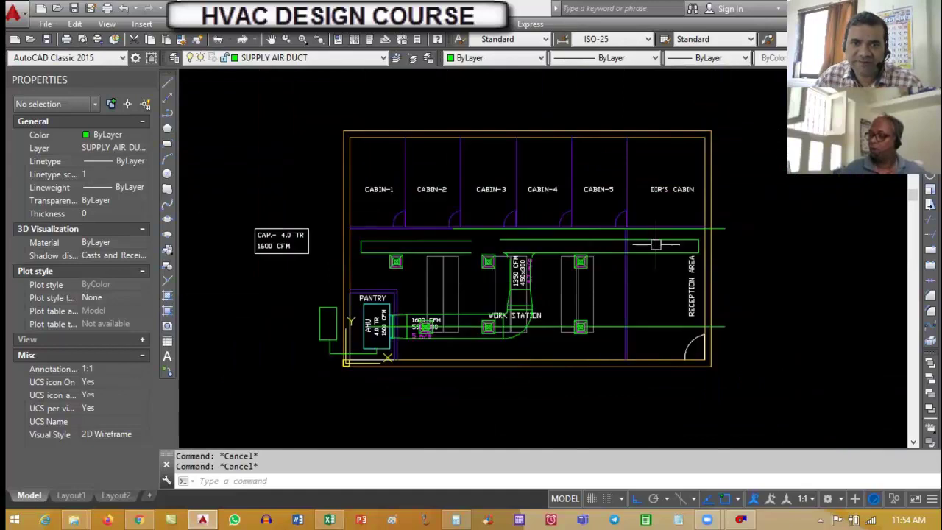
scroll(624, 247, up, 3)
scroll(441, 317, up, 4)
scroll(441, 315, down, 2)
scroll(498, 322, up, 2)
text(s)
key(Return)
click(495, 301)
click(371, 321)
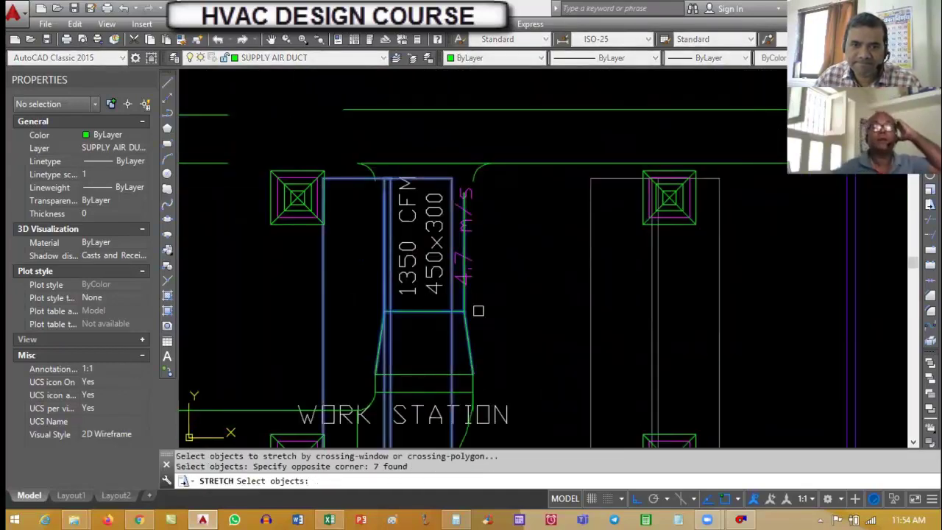
key(Return)
click(528, 282)
text(5)
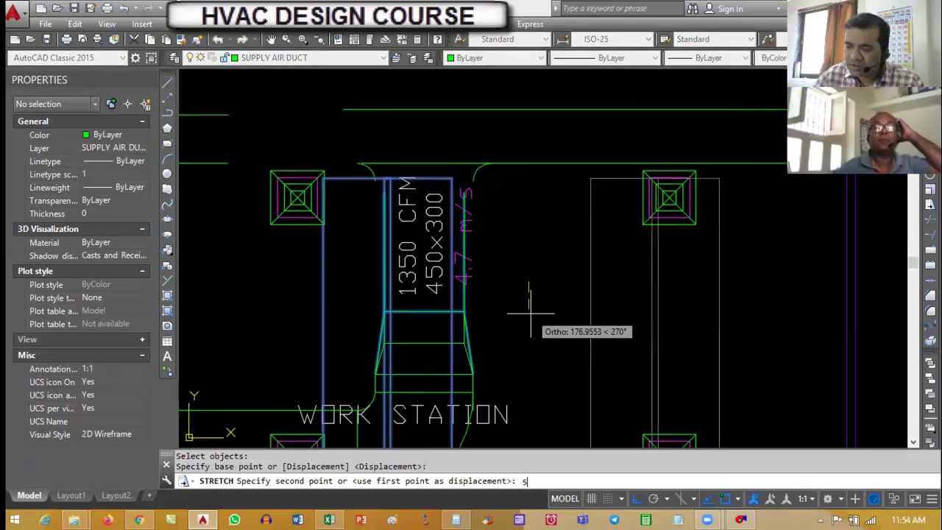
text(0)
key(Return)
Review the branch layout and begin a MOVE of more duct labels
scroll(548, 309, down, 2)
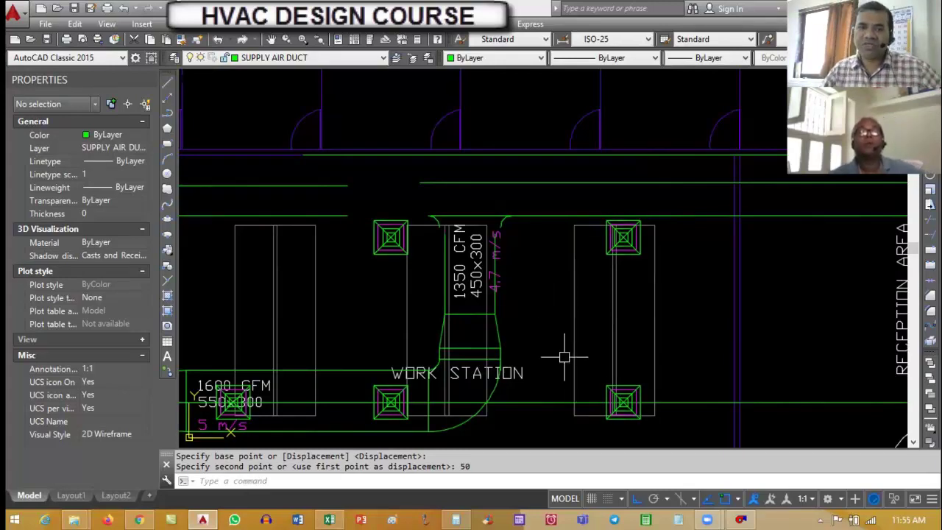
scroll(463, 344, up, 2)
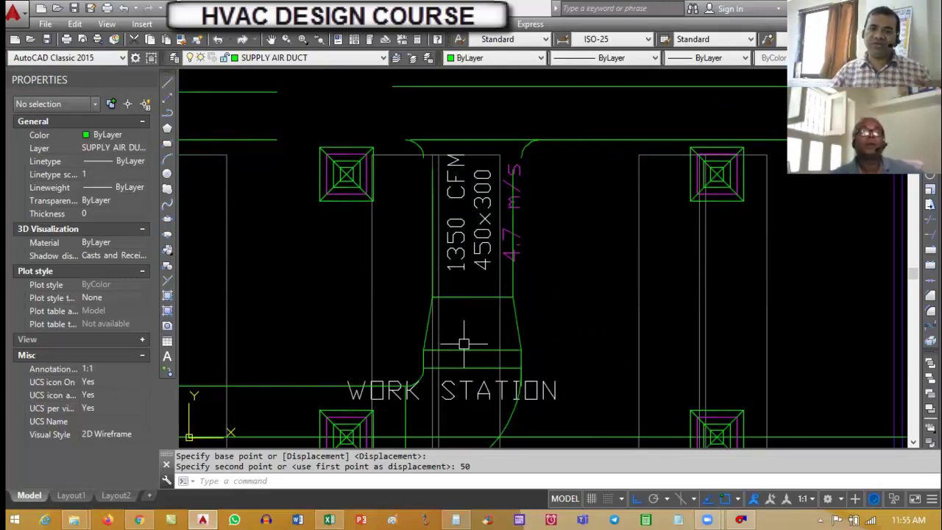
scroll(463, 344, down, 2)
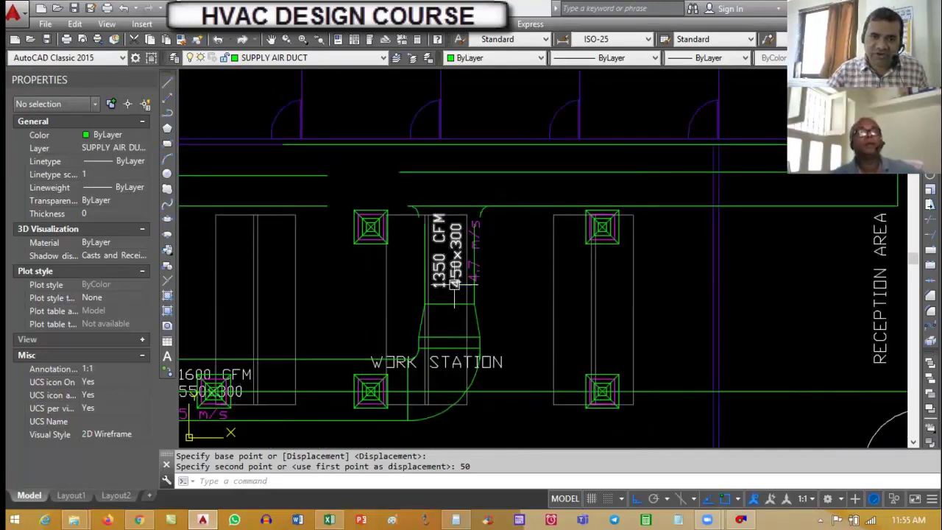
scroll(279, 309, down, 2)
scroll(243, 346, up, 4)
text(m)
key(Return)
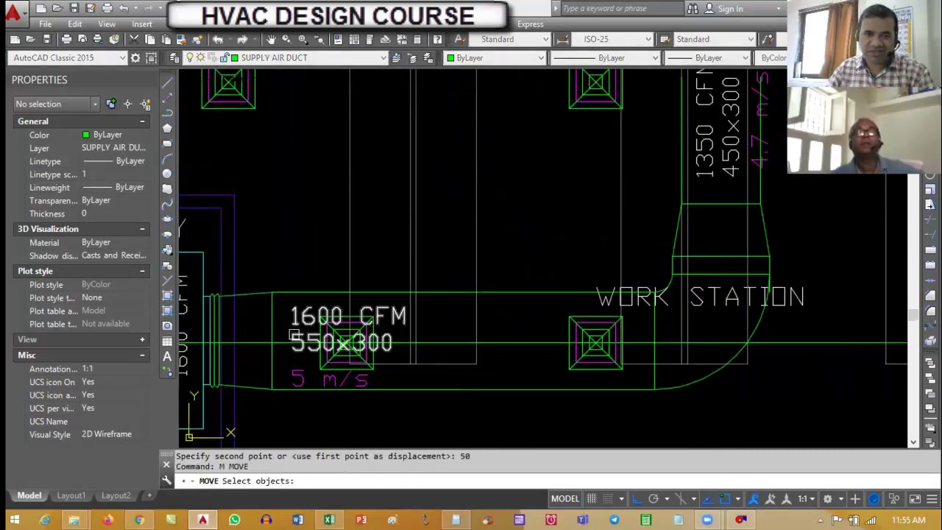
Move the 1600 CFM and 550x300 labels higher above their duct
scroll(293, 337, up, 2)
click(293, 336)
click(295, 309)
key(Return)
click(500, 306)
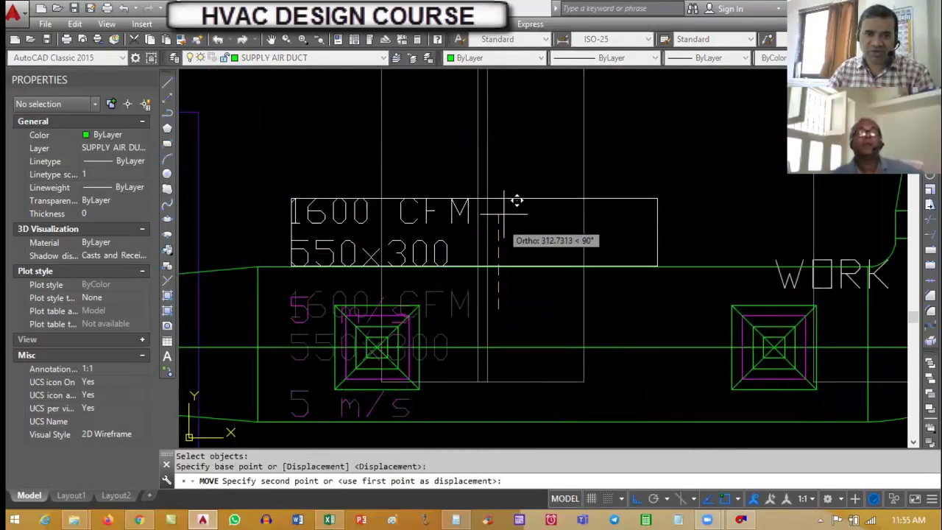
click(516, 192)
key(Escape)
scroll(425, 235, down, 1)
key(Escape)
Copy the 1350 CFM branch labels down beside the originals
scroll(454, 389, down, 3)
scroll(420, 326, up, 2)
scroll(657, 174, up, 1)
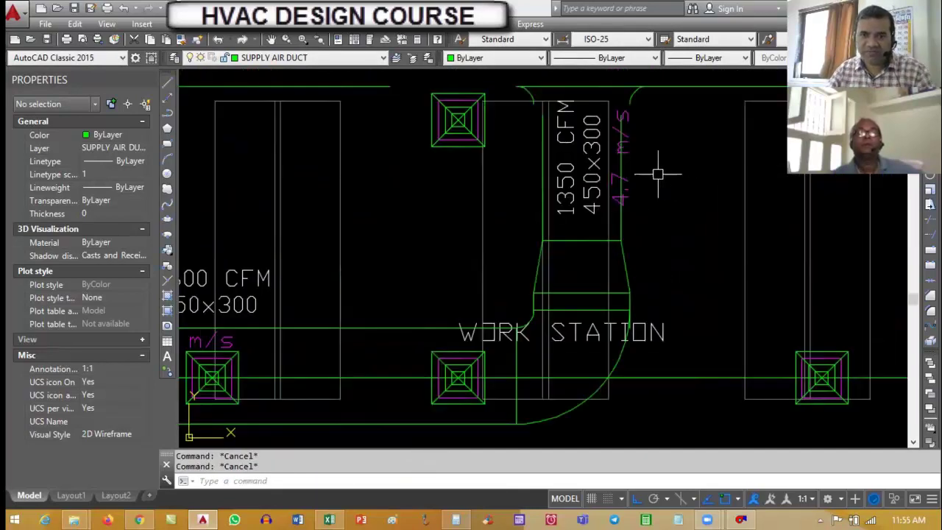
scroll(630, 178, down, 1)
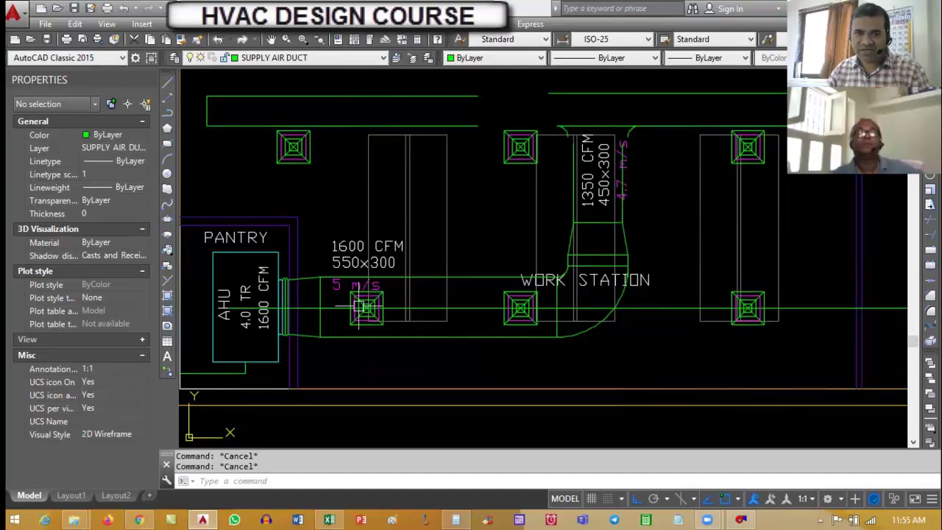
scroll(333, 294, up, 2)
scroll(333, 293, down, 2)
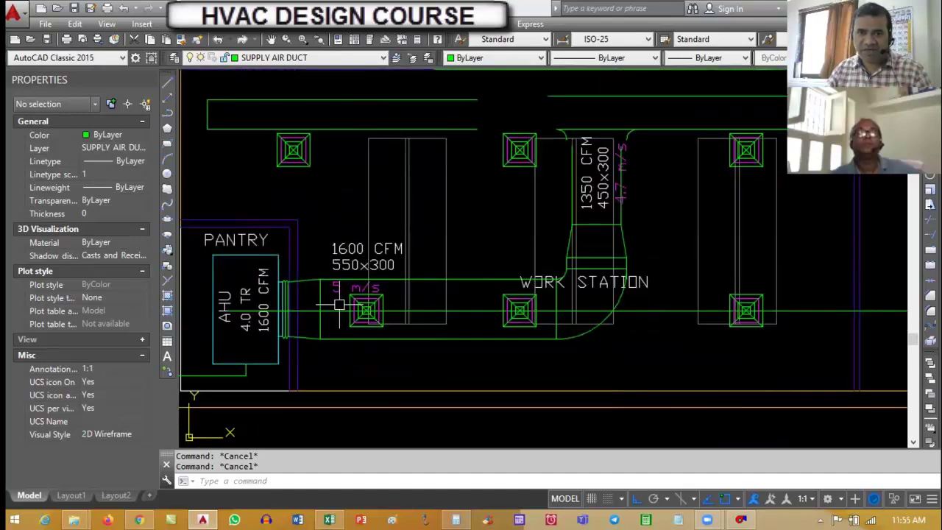
text(co)
key(Return)
scroll(627, 178, up, 2)
click(593, 169)
key(Return)
click(661, 202)
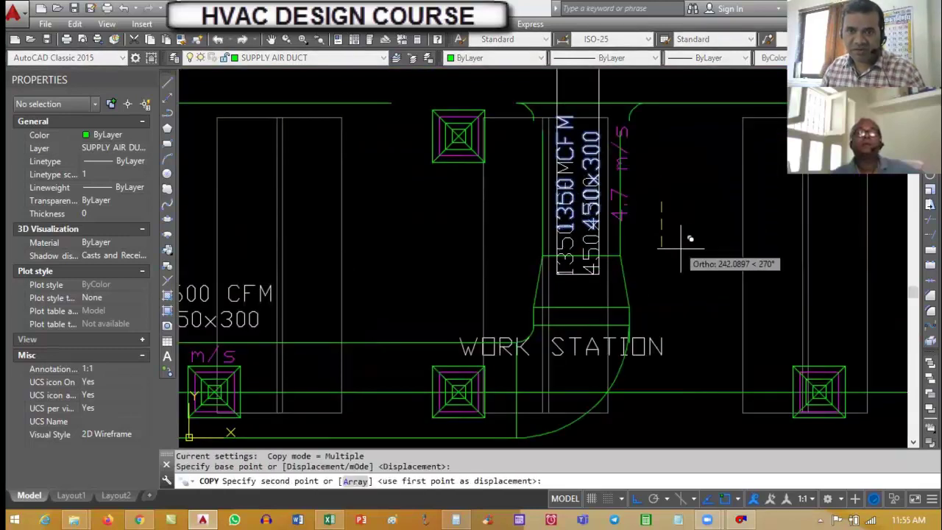
click(680, 250)
key(Escape)
Explode the copied label and edit its text to a lowercase t
text(x)
key(Return)
click(566, 243)
click(593, 276)
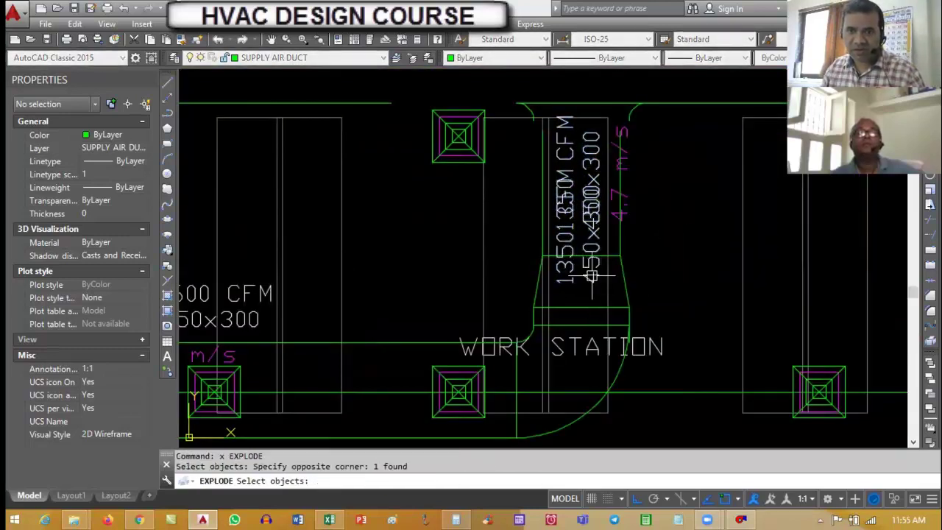
key(Return)
text(ed)
key(Return)
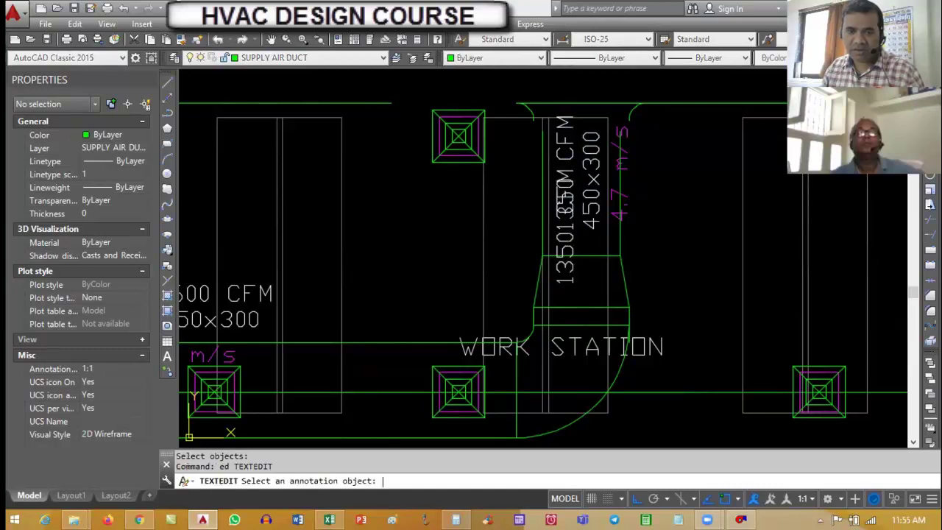
click(580, 280)
text(t)
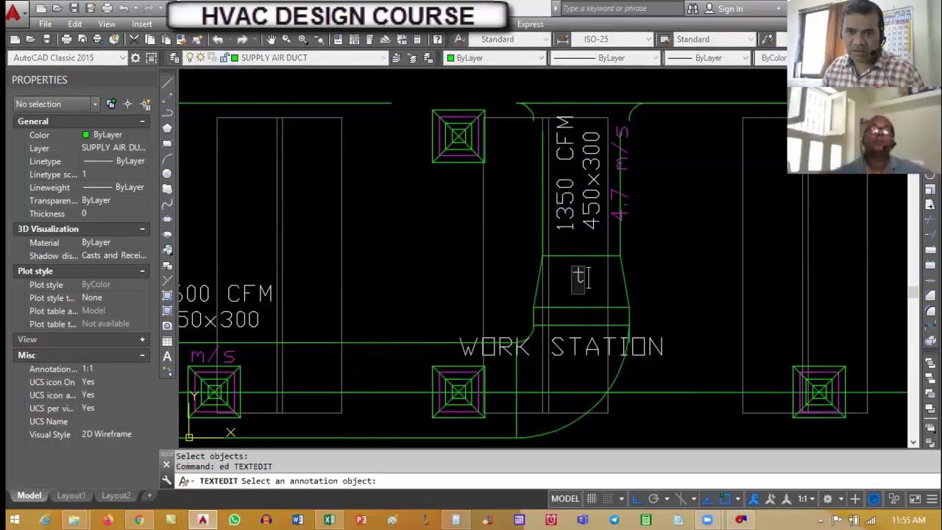
key(Escape)
scroll(577, 280, up, 2)
key(Escape)
Change the copied label's text to a capital T
text(ed)
key(Return)
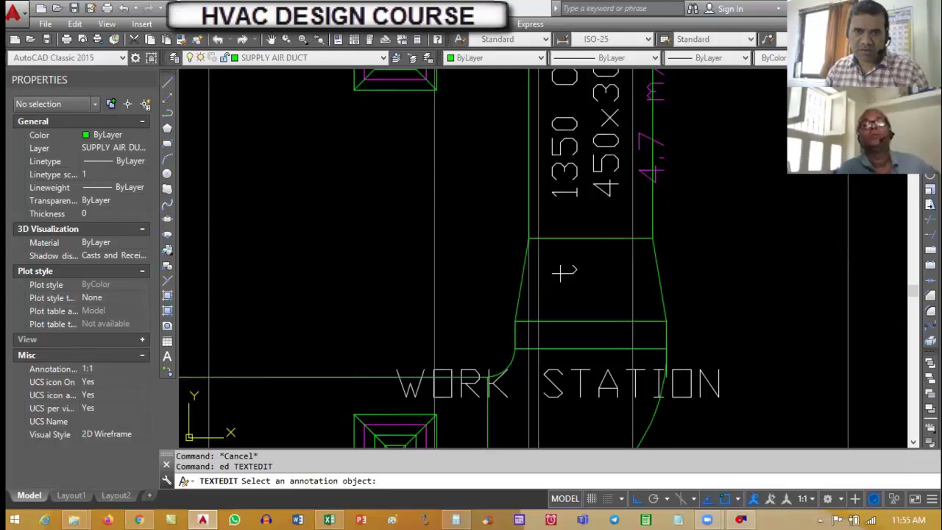
click(563, 276)
text(T)
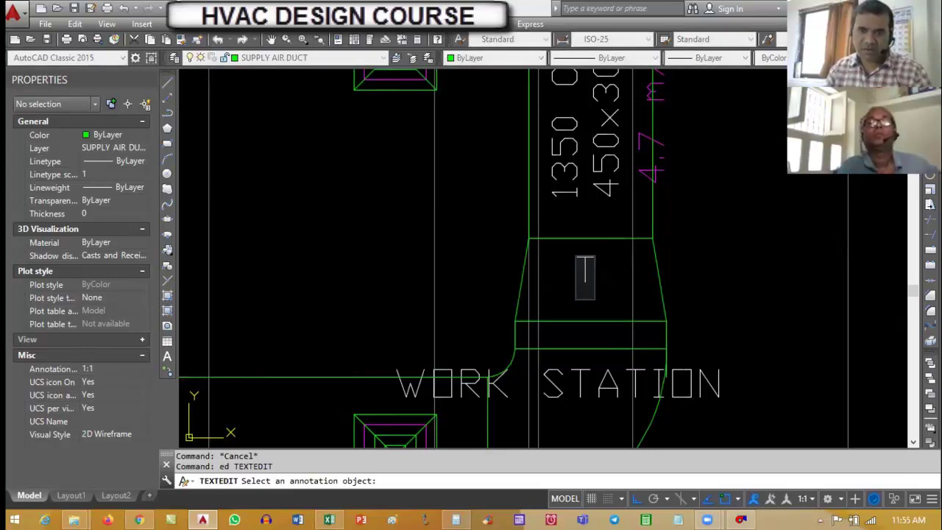
click(641, 301)
key(Escape)
key(Escape)
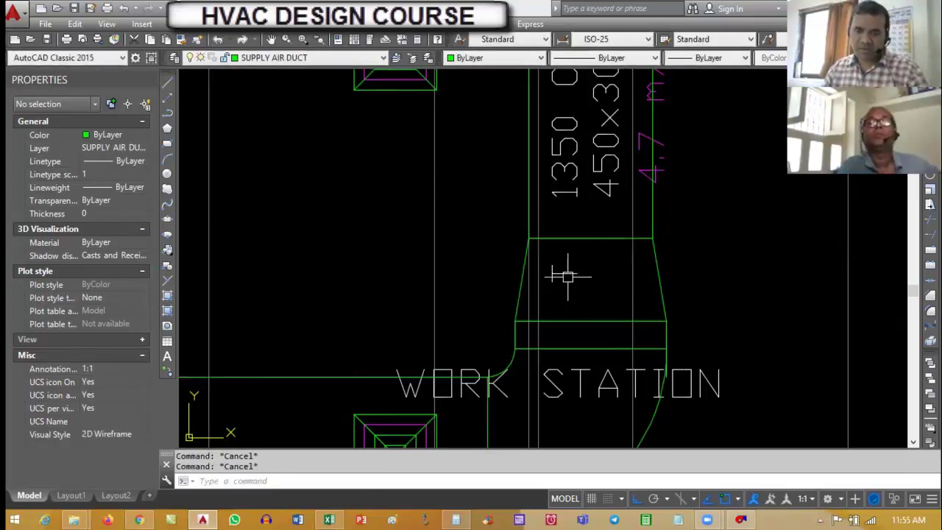
Select the T label for moving, then cancel the move
text(m)
key(Return)
click(557, 273)
scroll(567, 297, up, 3)
key(Return)
key(Escape)
key(Escape)
Browse the duct sizer folder, then select cell C5 in the Excel schedule
scroll(578, 316, down, 5)
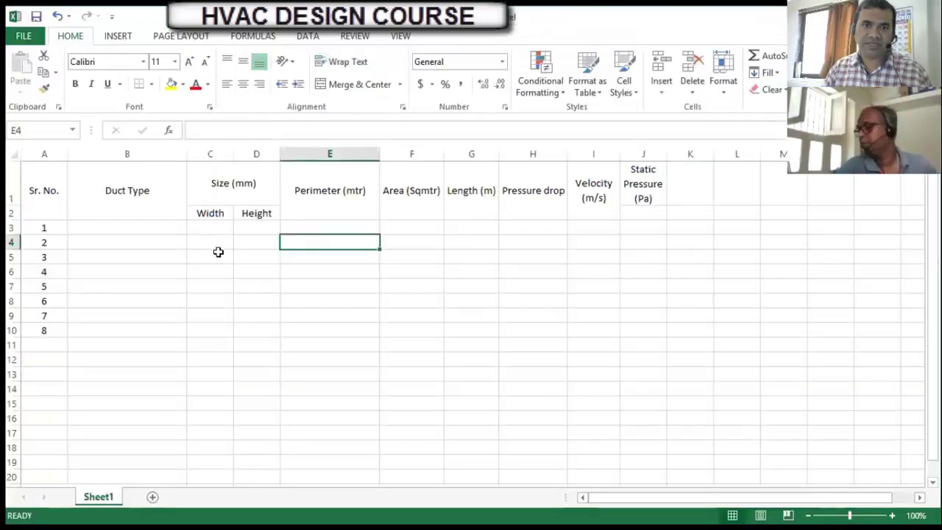
click(217, 253)
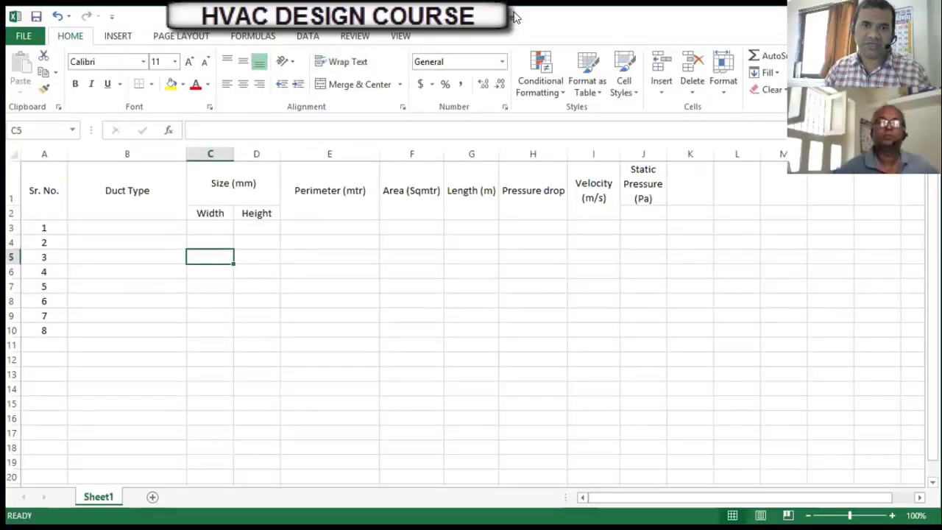
Fill B3–B6 with Taper, Staright Duct, Taper, Straight Duct, then return to AutoCAD
click(136, 223)
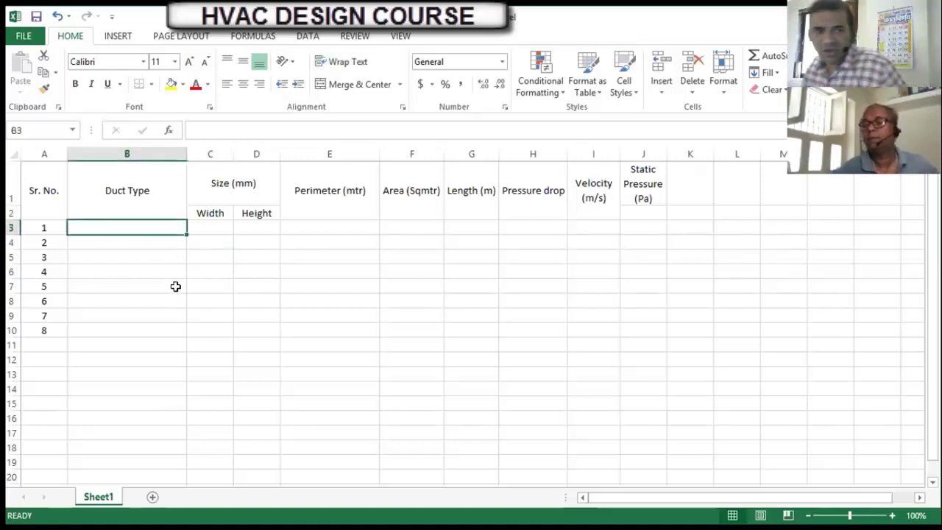
text(Taper)
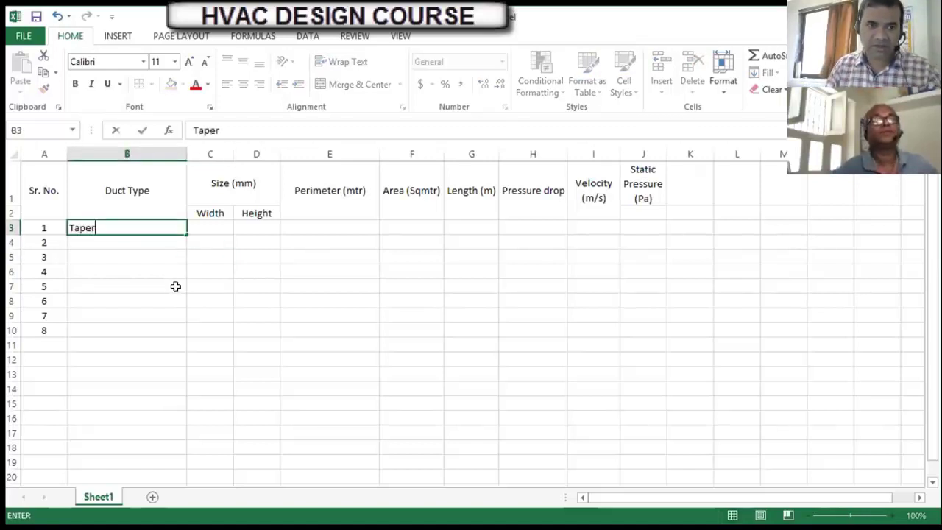
key(Return)
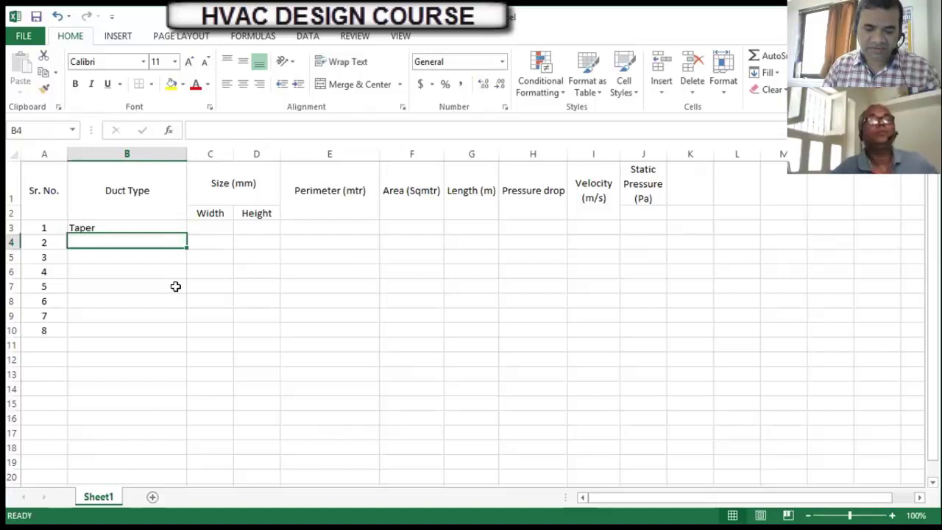
text(Staright Duct)
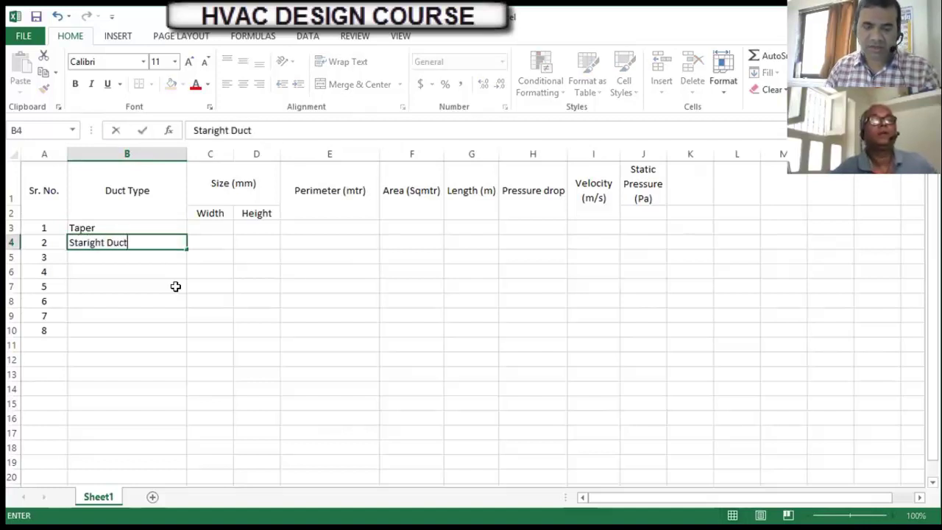
key(Return)
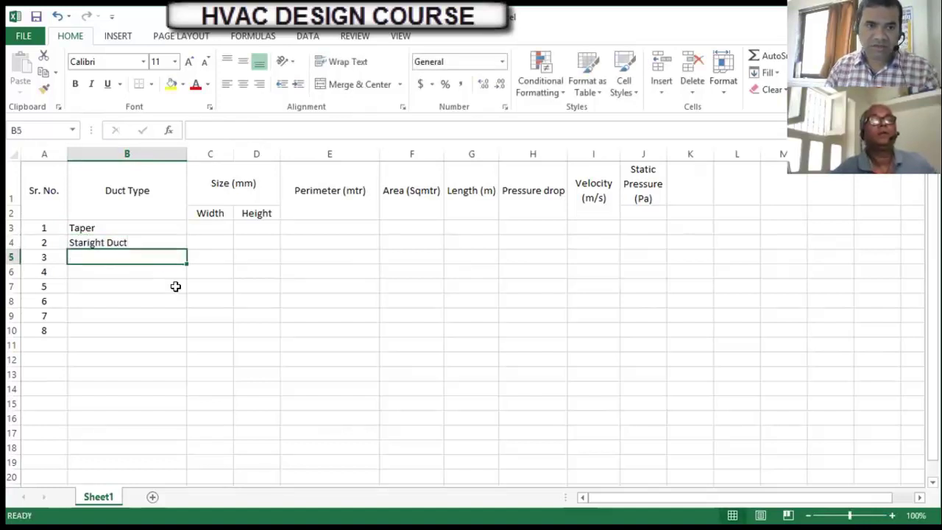
text(Taper)
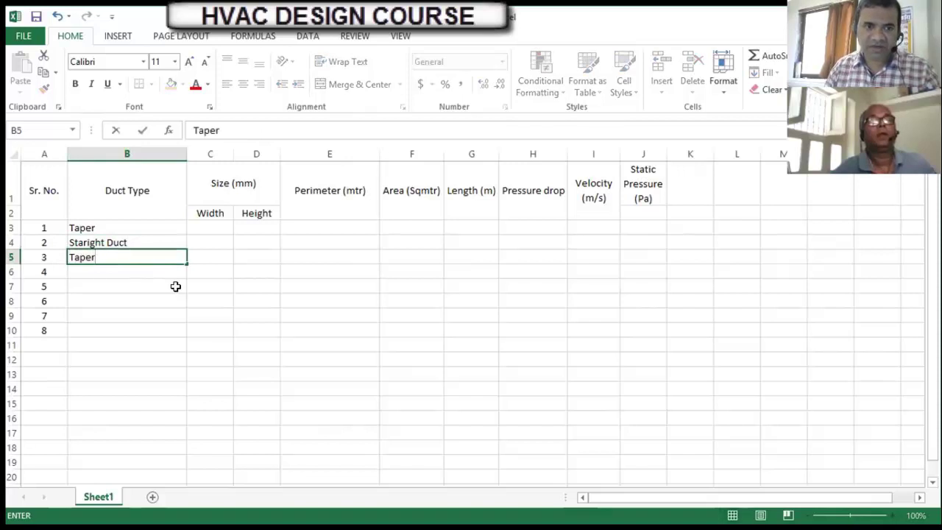
key(Return)
text(Straig)
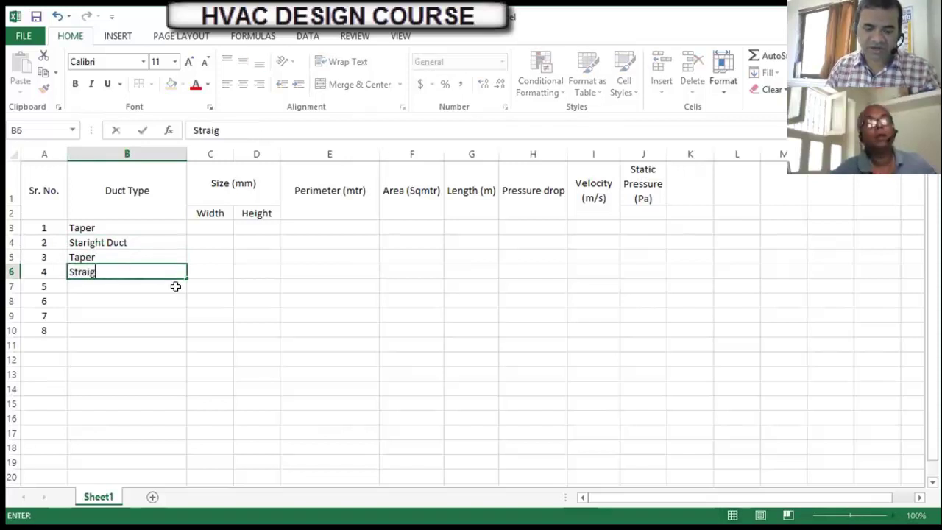
key(Return)
key(Up)
key(Up)
key(Up)
key(Up)
key(Right)
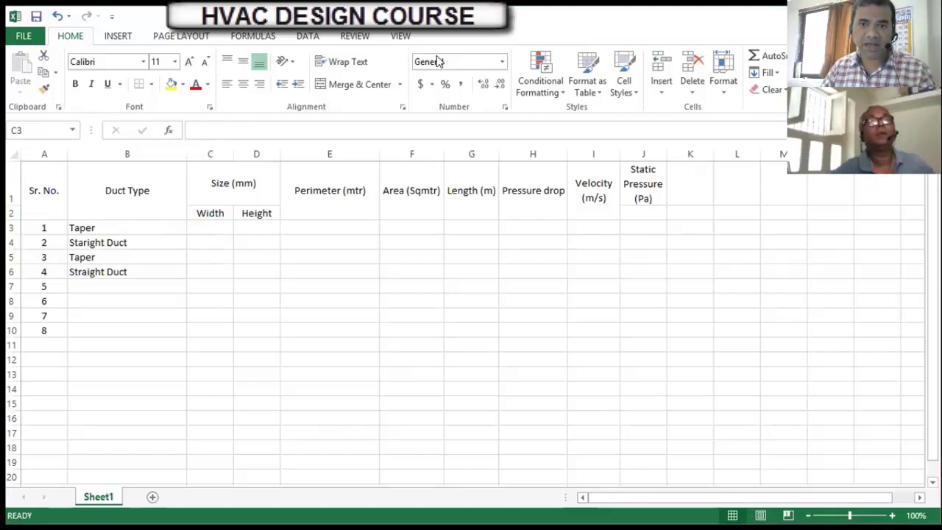
key(alt+Tab)
Copy the T label into the taper at the AHU outlet
click(488, 315)
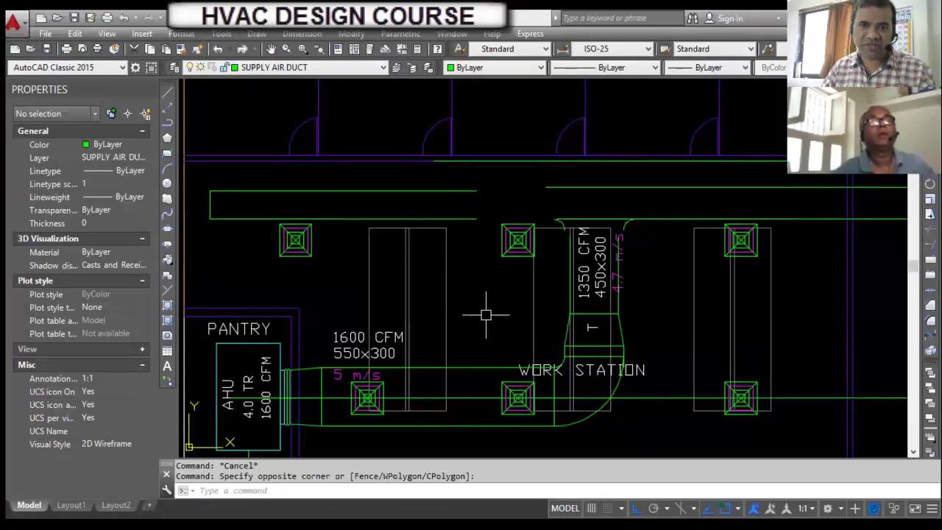
scroll(292, 394, up, 4)
scroll(291, 393, down, 2)
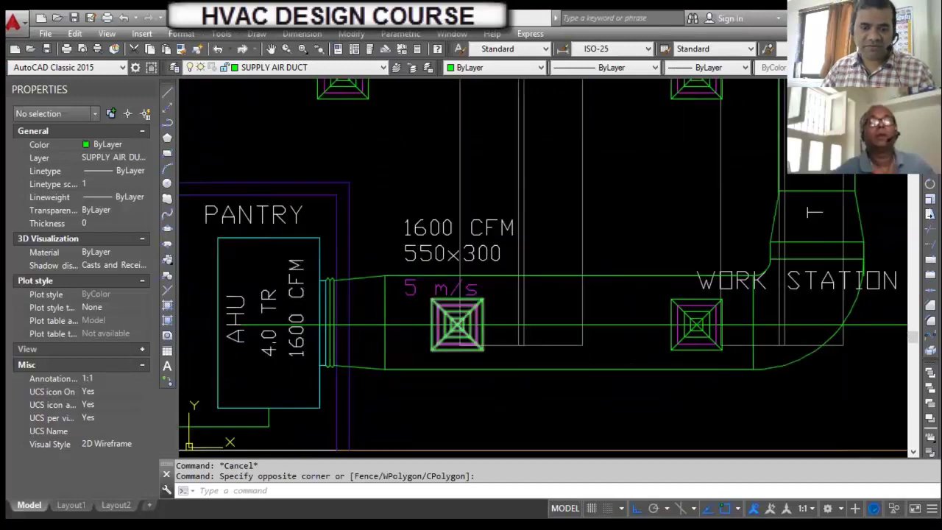
key(Escape)
text(co)
key(Return)
scroll(423, 313, down, 3)
scroll(557, 221, up, 4)
click(557, 219)
key(Return)
click(561, 219)
scroll(250, 342, down, 2)
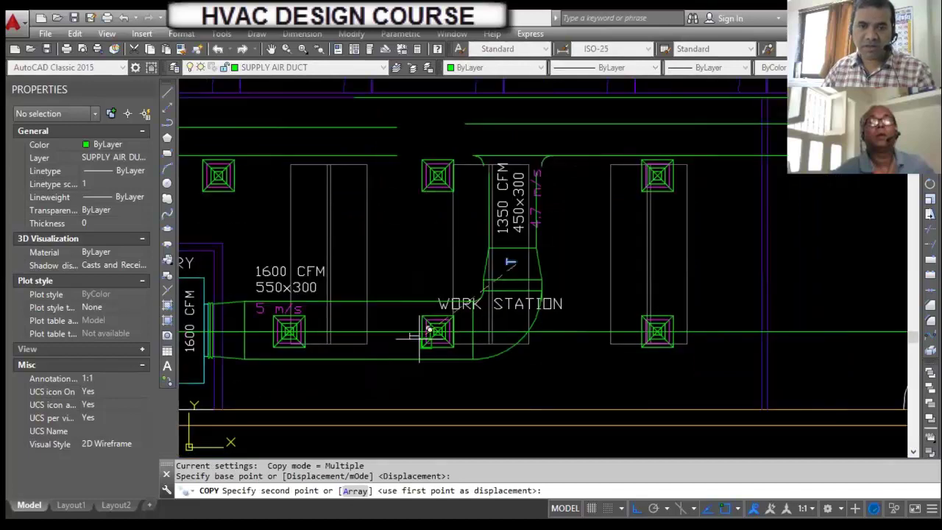
scroll(228, 320, up, 4)
click(225, 315)
key(Escape)
key(Escape)
Rotate the copied T label by -90 degrees
scroll(221, 315, down, 2)
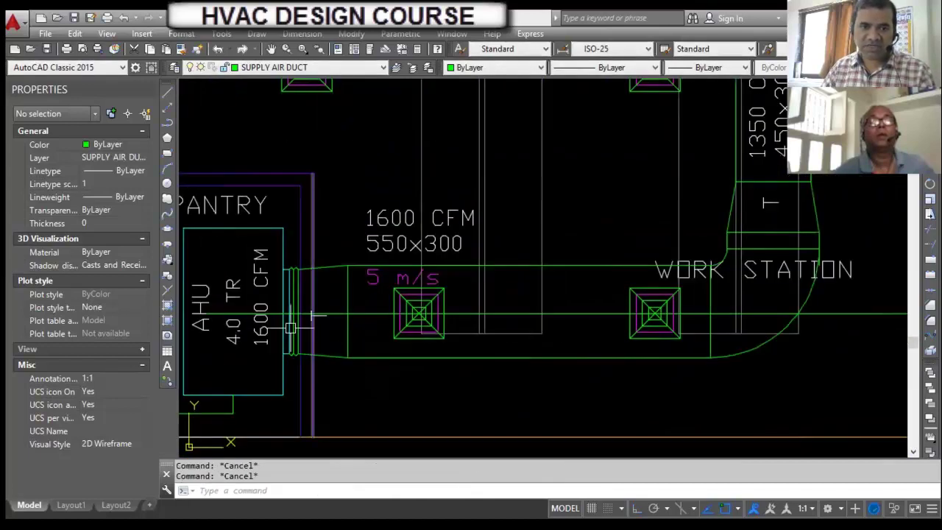
scroll(324, 309, up, 2)
text(ro)
key(Return)
scroll(324, 309, up, 2)
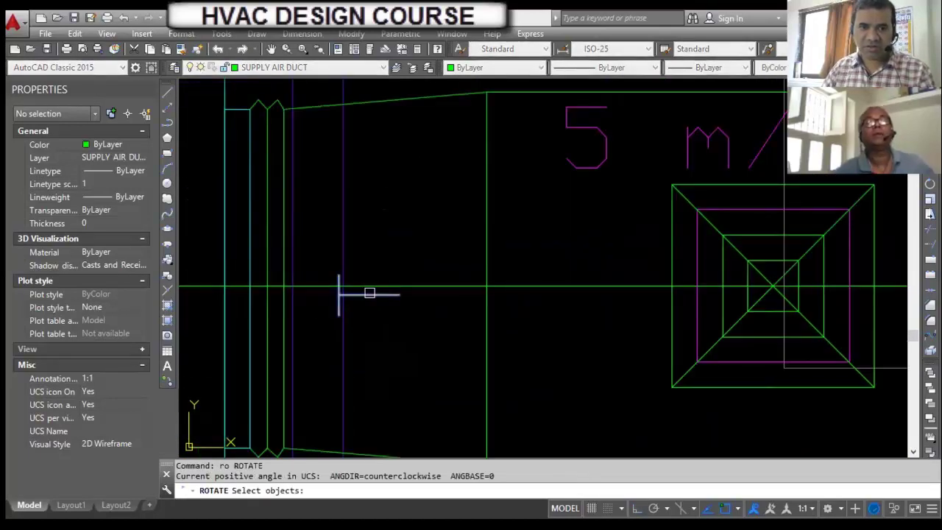
click(358, 294)
key(Return)
click(361, 295)
key(Return)
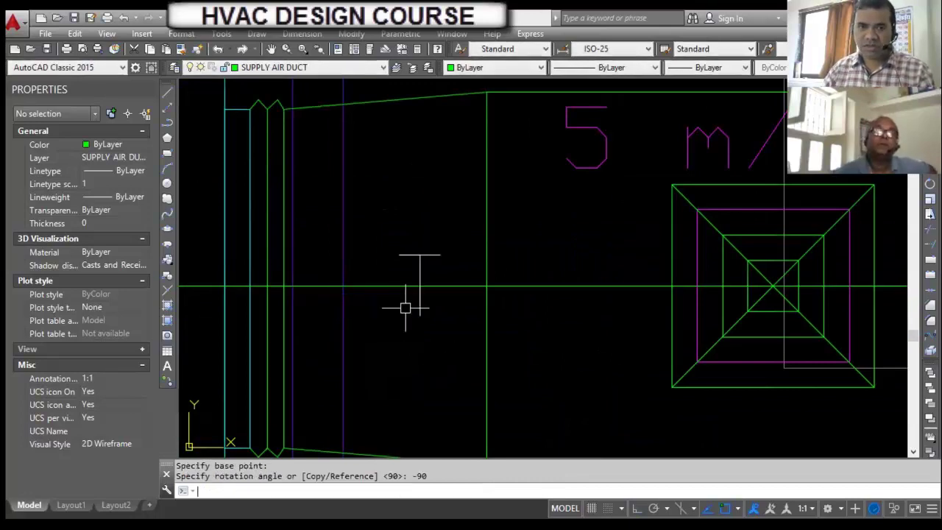
key(Escape)
key(Escape)
Check the length of the taper's vertical edge, 550, in Properties
scroll(406, 309, down, 2)
scroll(390, 316, down, 2)
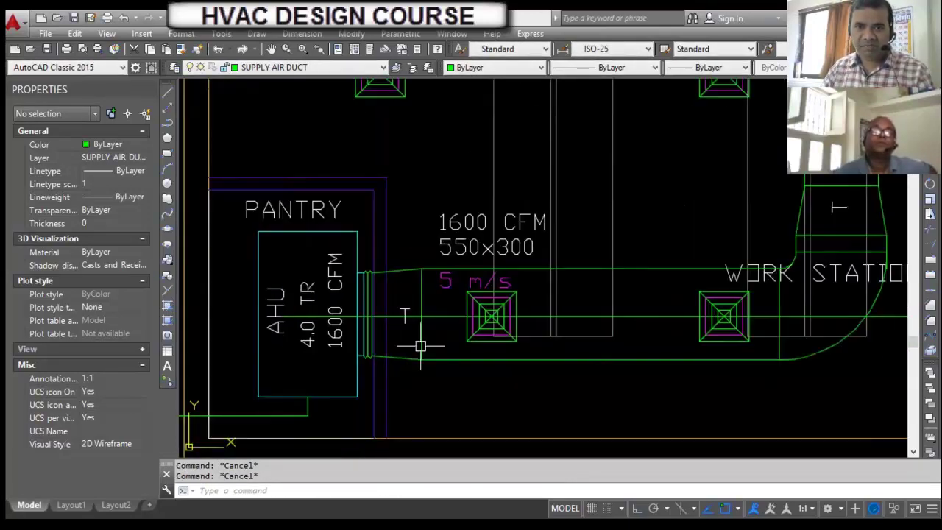
scroll(247, 334, down, 2)
scroll(357, 316, up, 2)
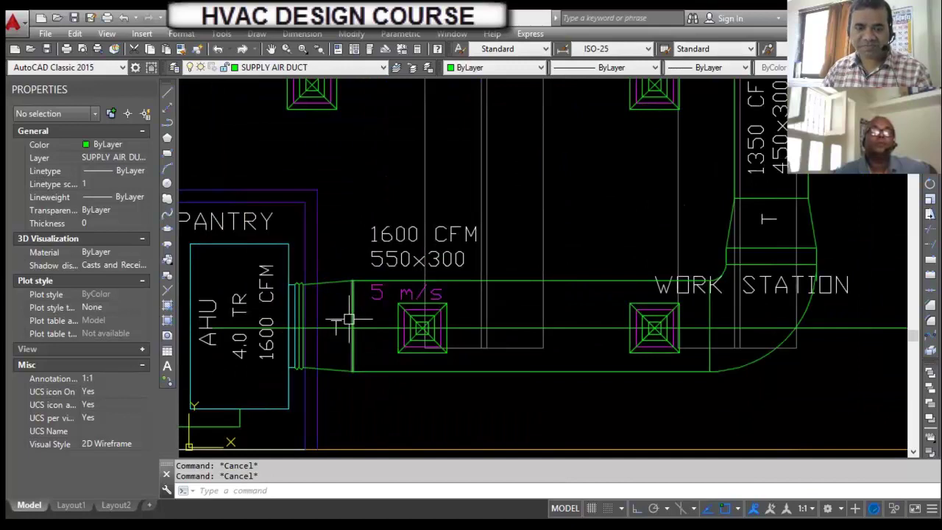
text(di)
key(Return)
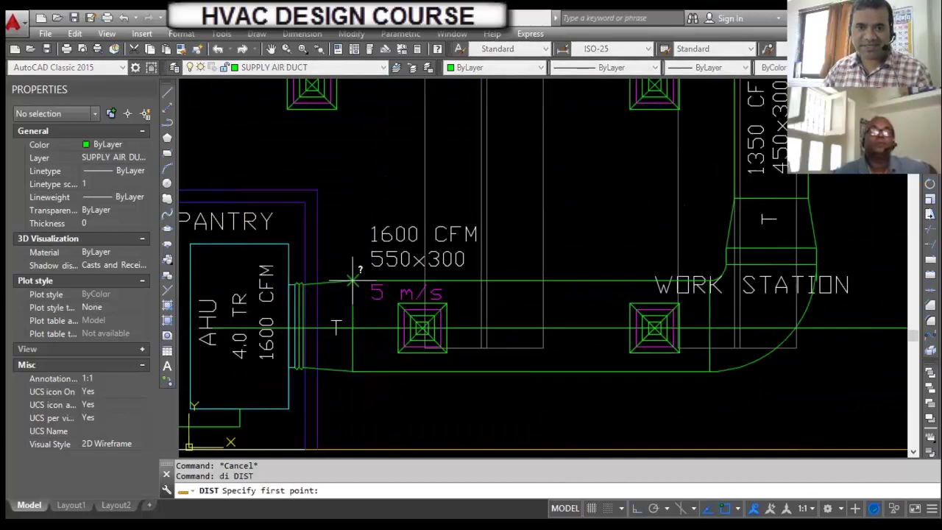
key(Escape)
key(Escape)
click(351, 337)
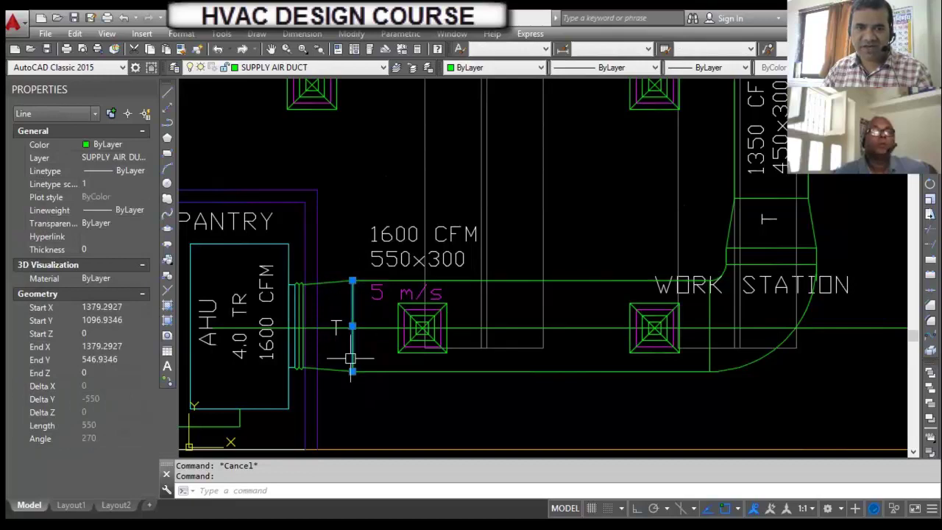
key(Escape)
scroll(299, 312, up, 5)
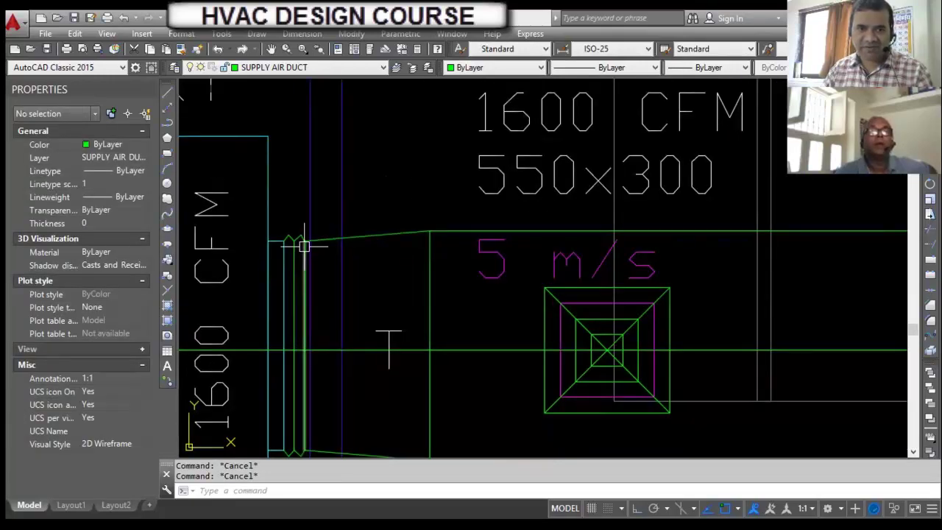
scroll(304, 246, down, 3)
Measure the 500 width across the outlet with DIST, then return to the Excel schedule
text(di)
key(Return)
click(303, 243)
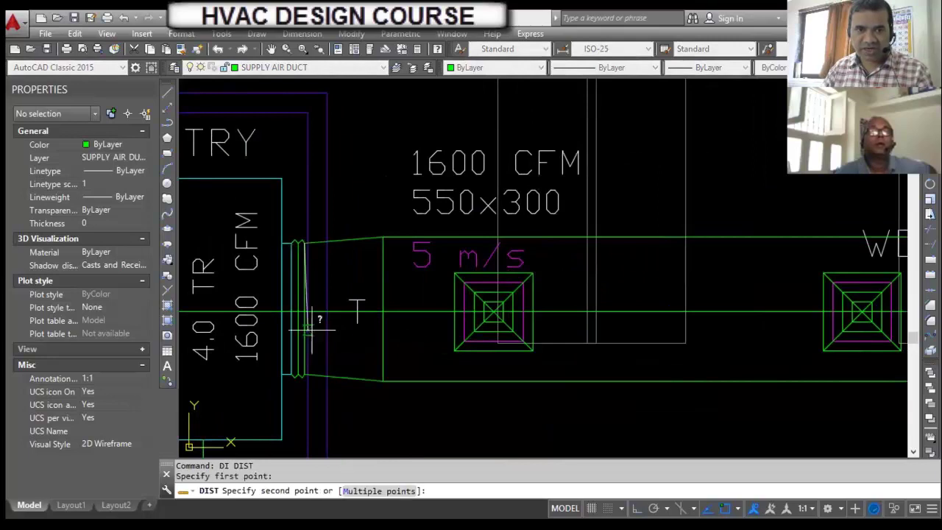
click(304, 374)
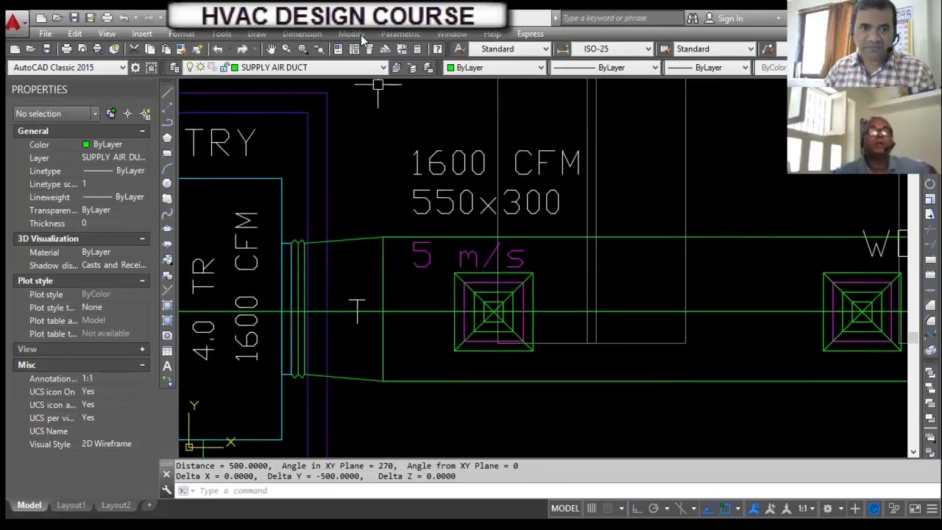
key(alt+Tab)
click(274, 288)
Enter width 550 in C3 and height 300 in D3 for the first taper
click(213, 225)
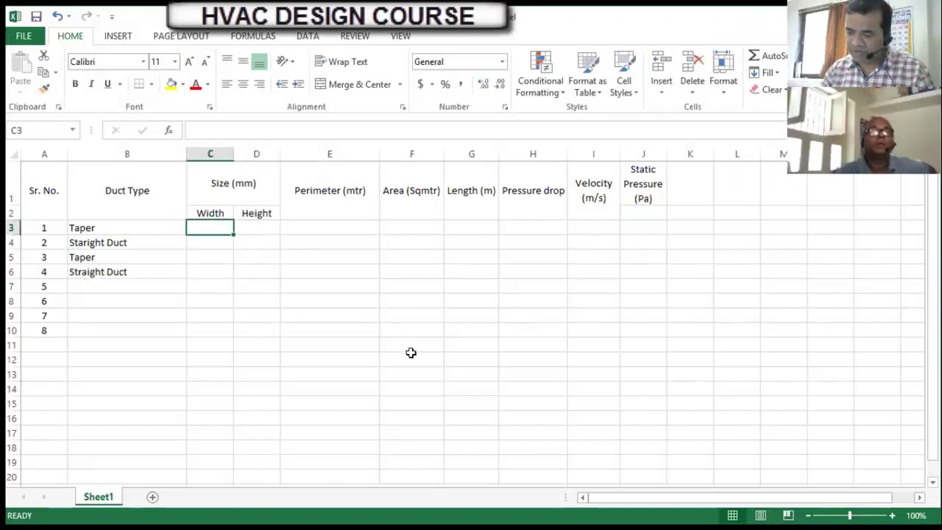
text(550)
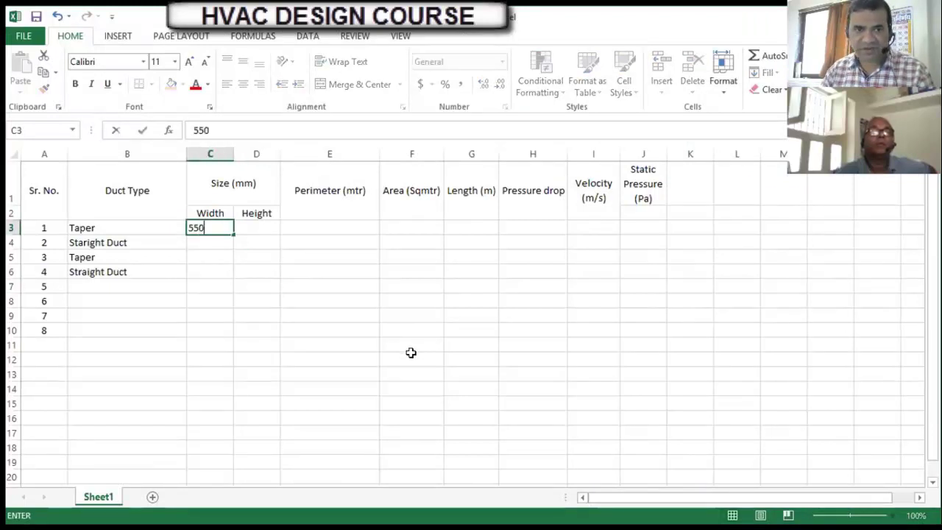
key(Return)
key(Up)
key(Right)
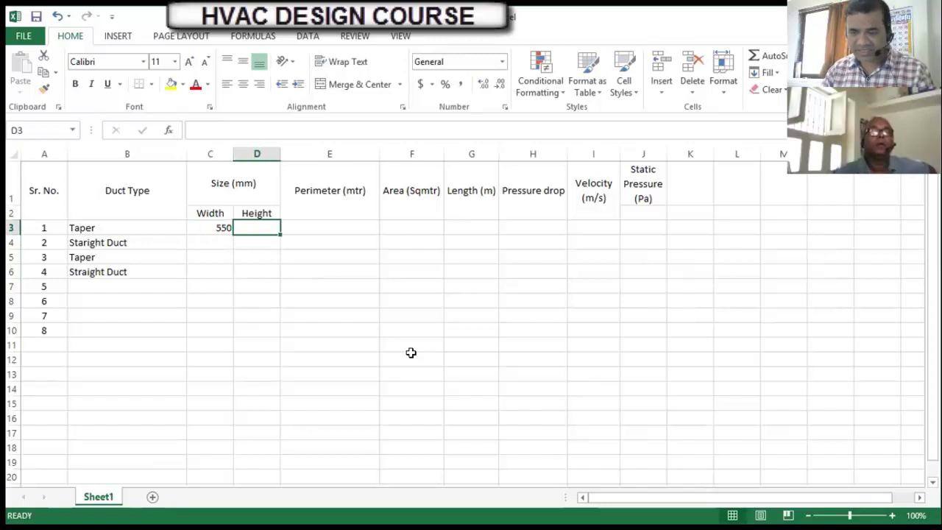
text(300)
key(Return)
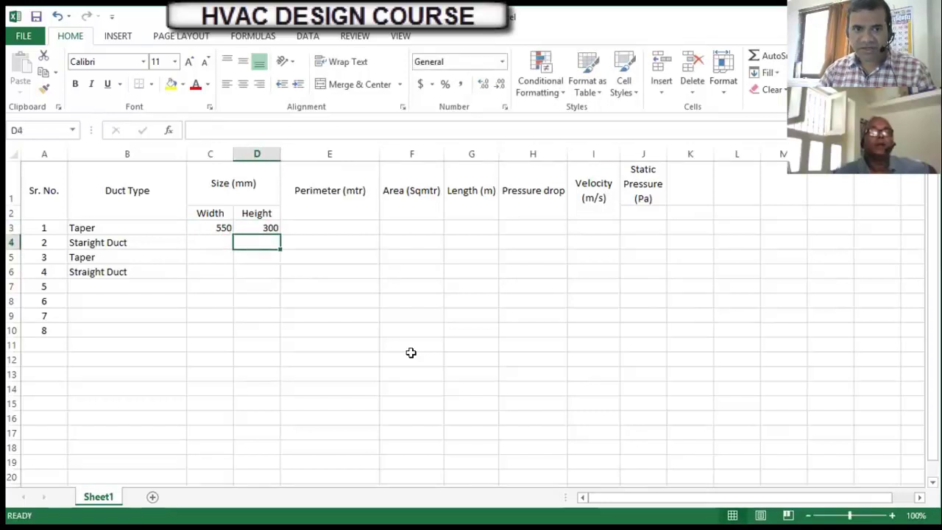
key(Up)
key(Right)
Calculate the perimeter in E3 as =2*(C3+D3)/1000, giving 1.7 m
text(=)
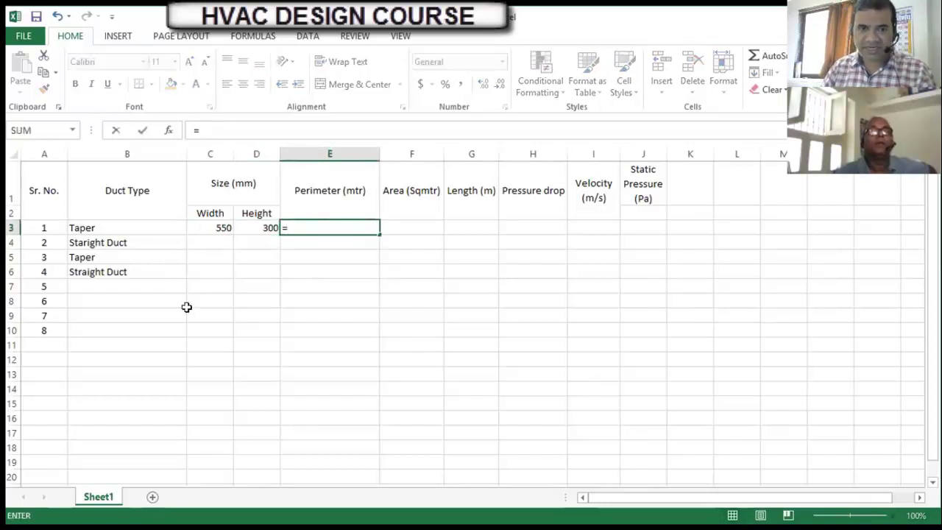
click(199, 227)
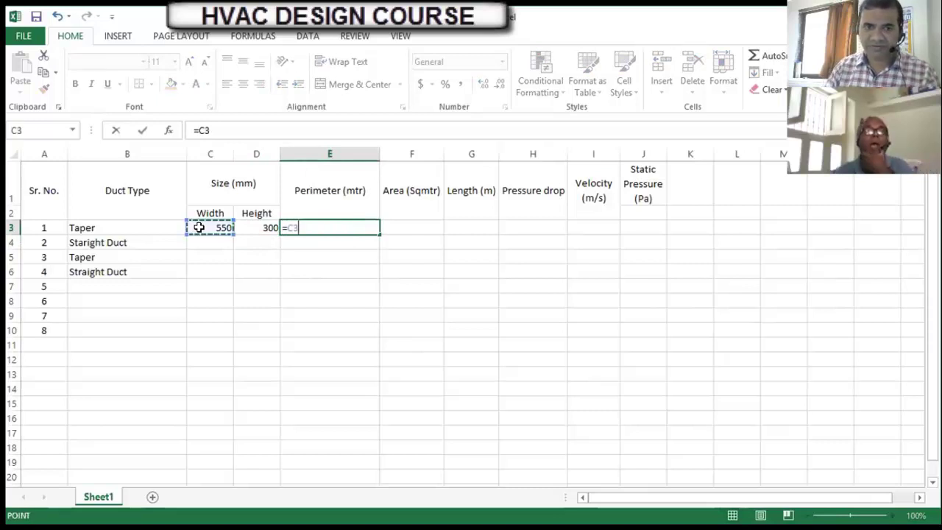
key(Escape)
text(=)
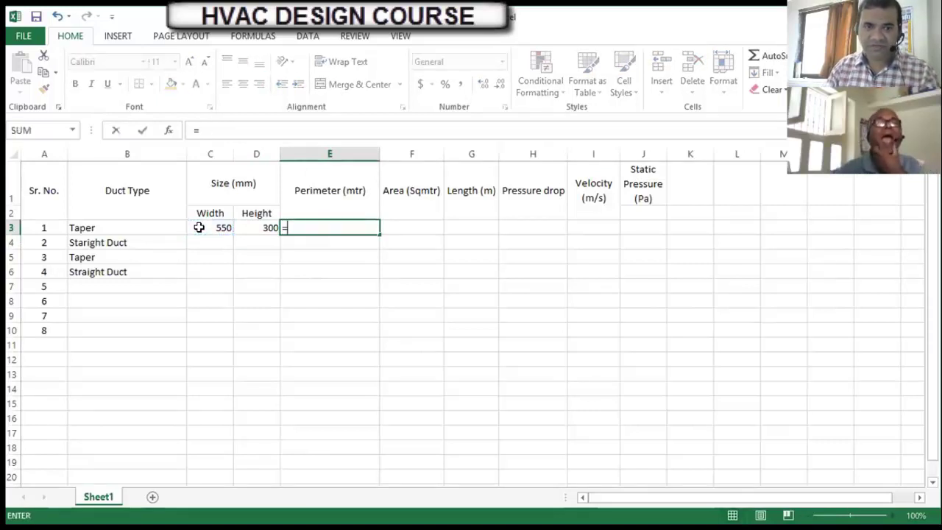
text(2()
click(199, 228)
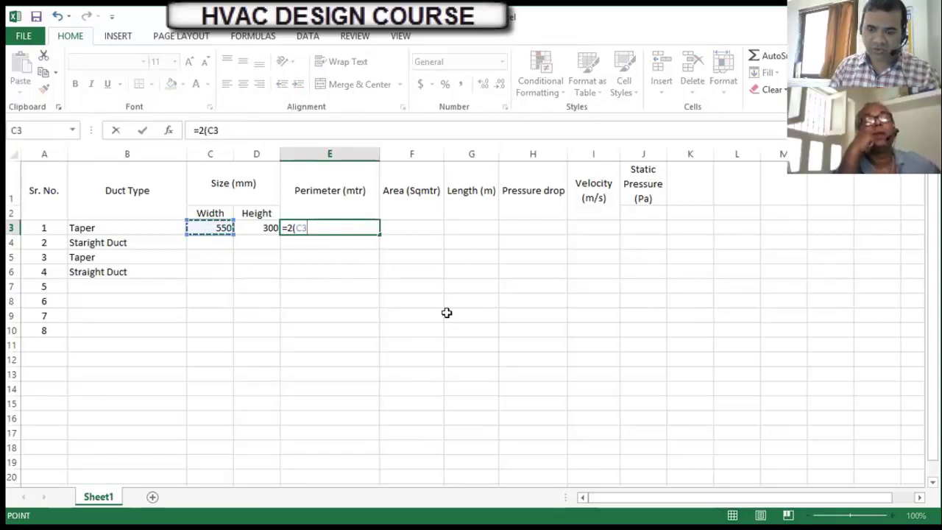
text(+)
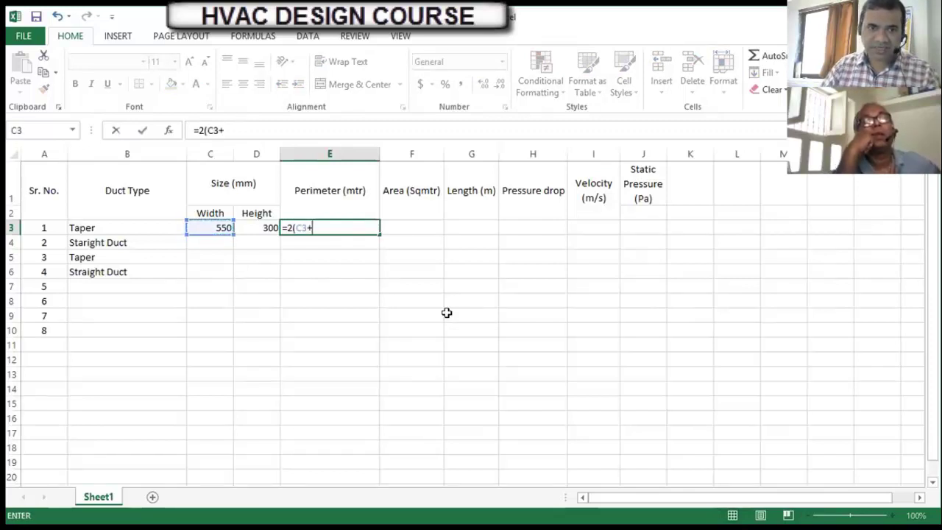
click(265, 227)
text())
key(Return)
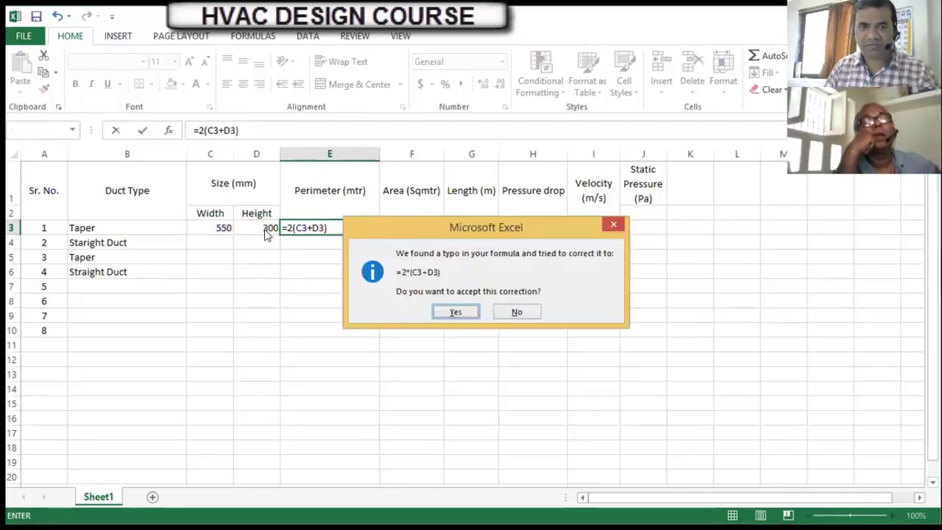
key(Return)
key(Up)
key(F2)
text(/1000)
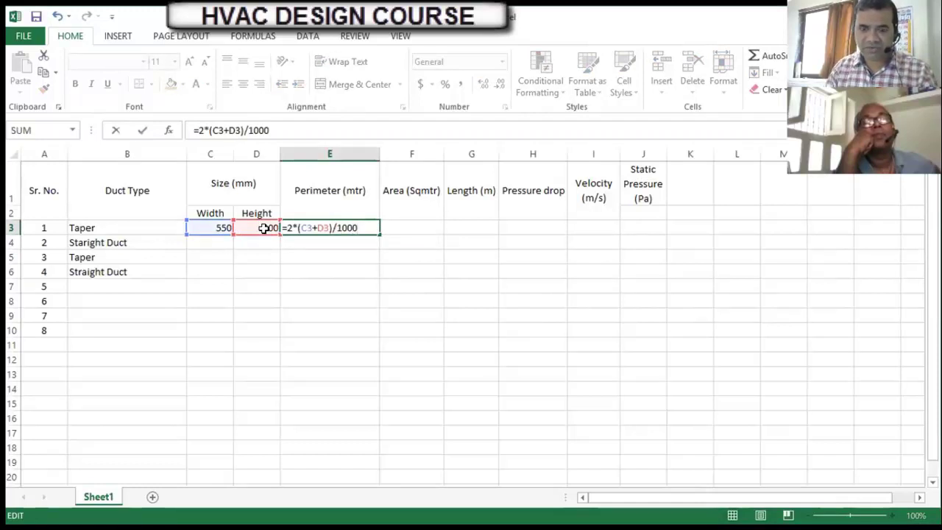
key(Return)
key(Up)
key(Up)
key(Down)
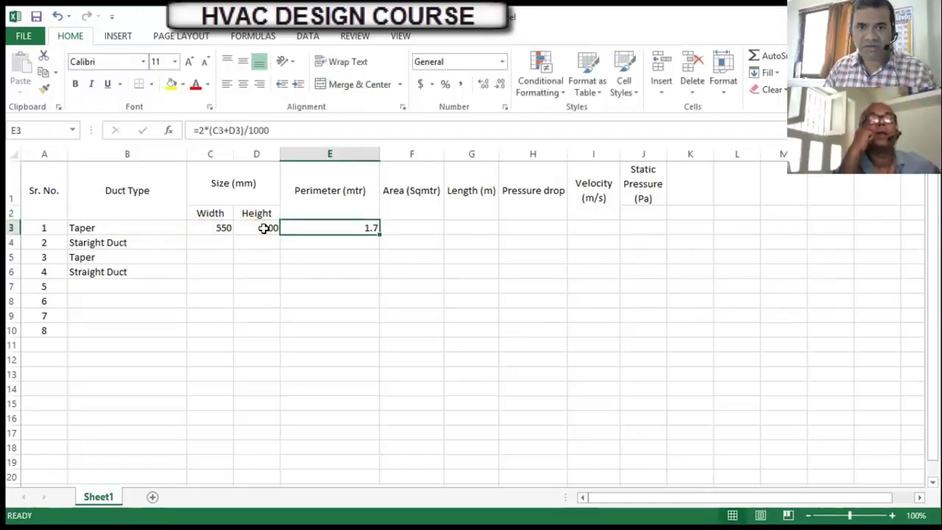
key(Right)
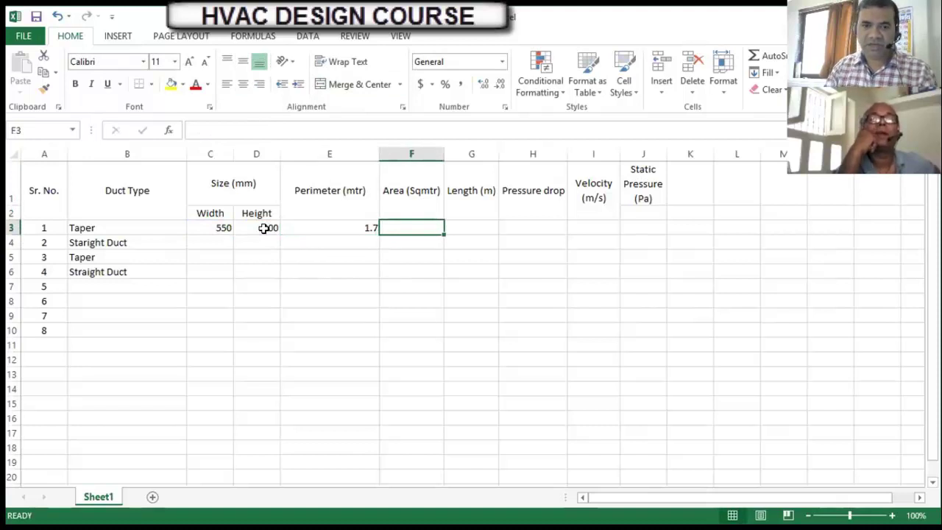
Copy the Area (Sqmtr) header into G1 and rename F1 to 'Length (mtr)'
text(=)
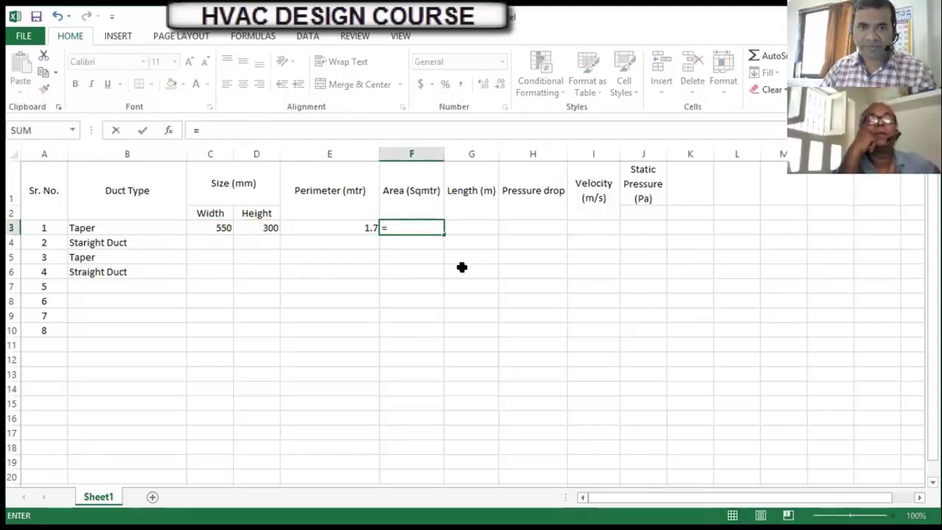
key(Escape)
click(415, 200)
click(415, 153)
click(415, 182)
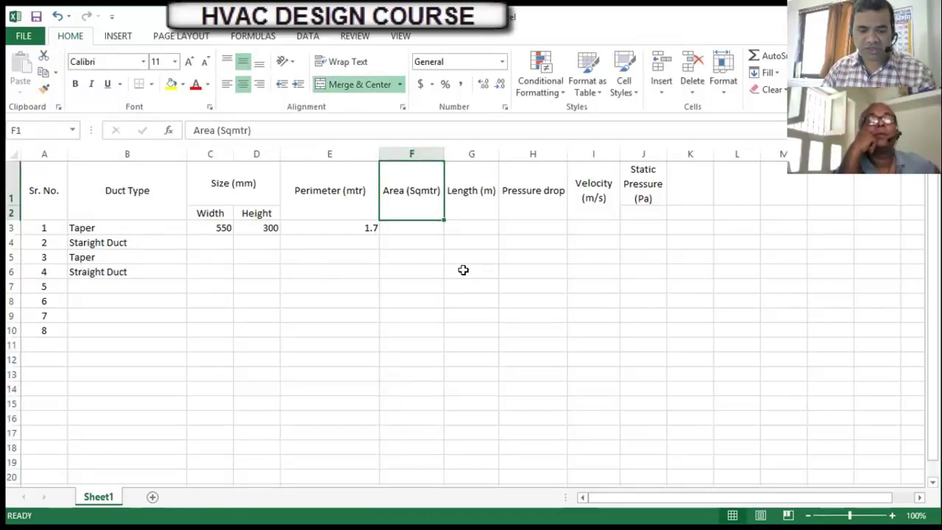
key(ctrl+c)
key(Right)
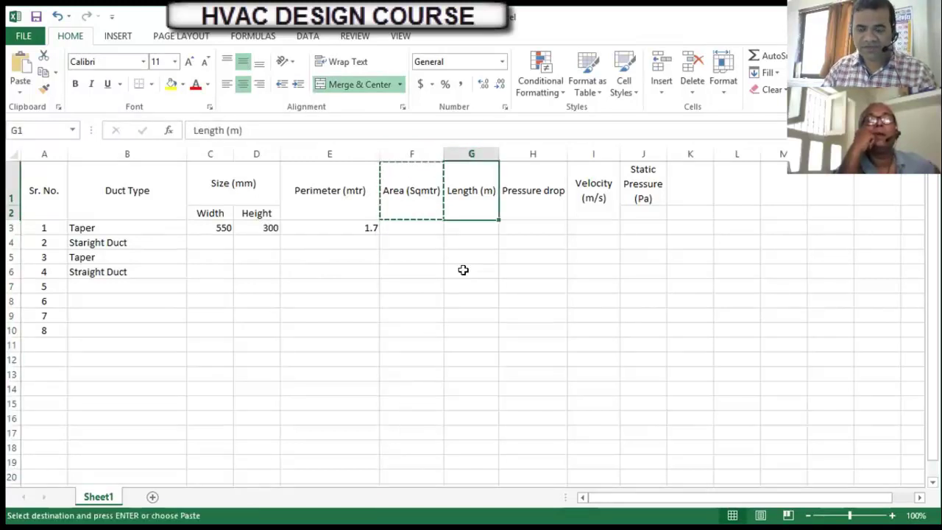
key(Return)
key(Left)
text(Length)
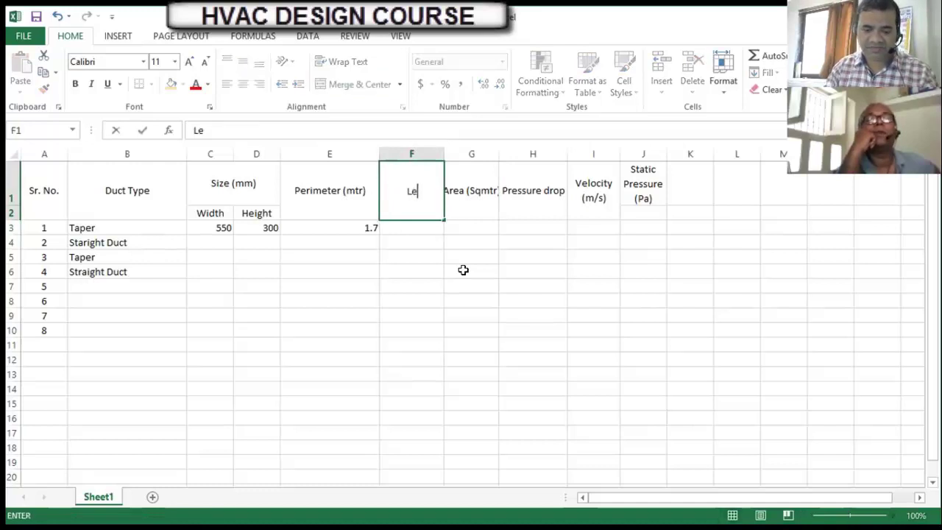
key(Return)
key(Up)
key(F2)
text((mtr))
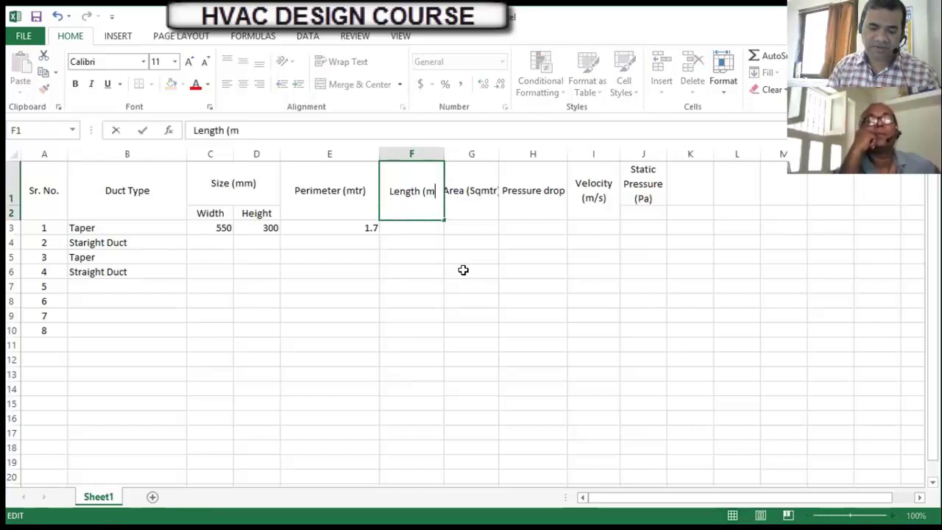
key(Return)
Wrap both the Area (Sqmtr) and Length (mtr) headers onto two lines
key(Up)
key(Right)
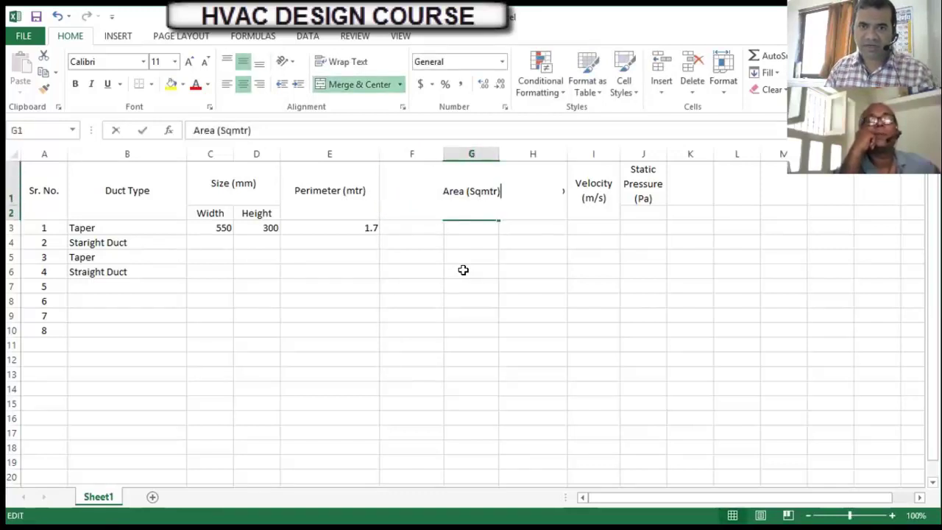
double_click(469, 190)
key(alt+Return)
key(Return)
key(Up)
key(Left)
key(F2)
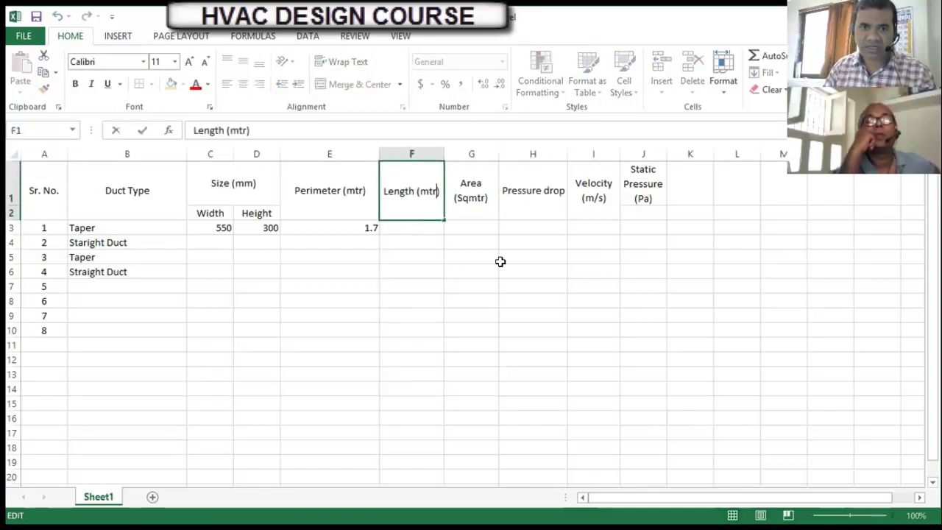
key(alt+Return)
key(Return)
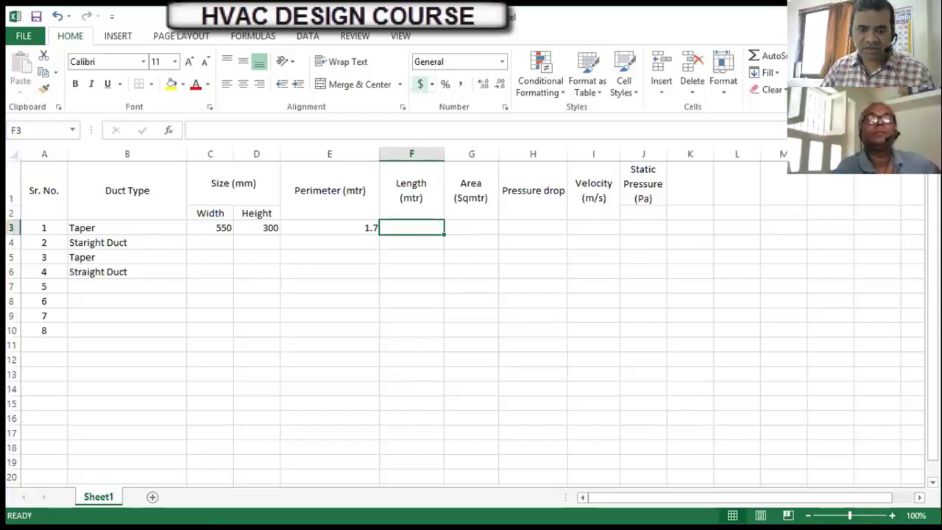
Return to AutoCAD and close the Dimension Style Manager
key(alt+Tab)
text(d)
key(Return)
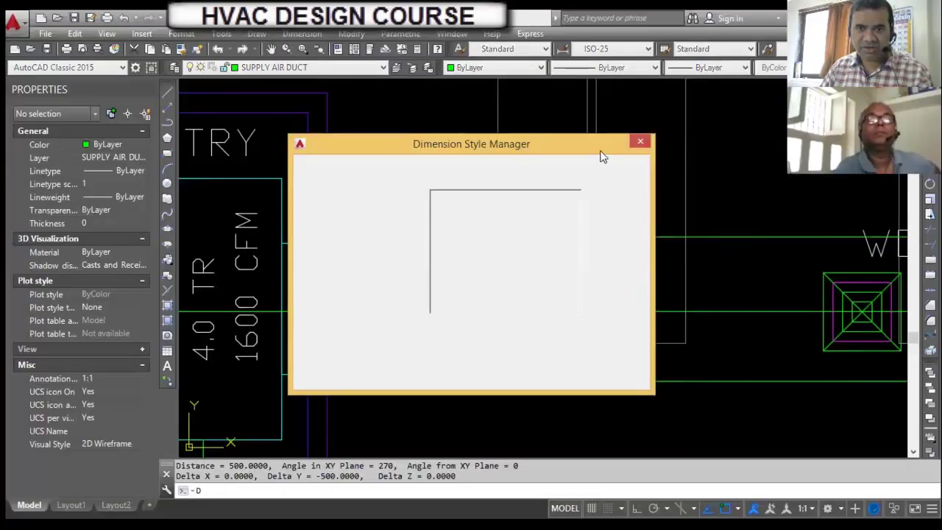
click(639, 142)
Measure the AHU taper's length as 300 with DI and confirm its end line reads 550
text(di)
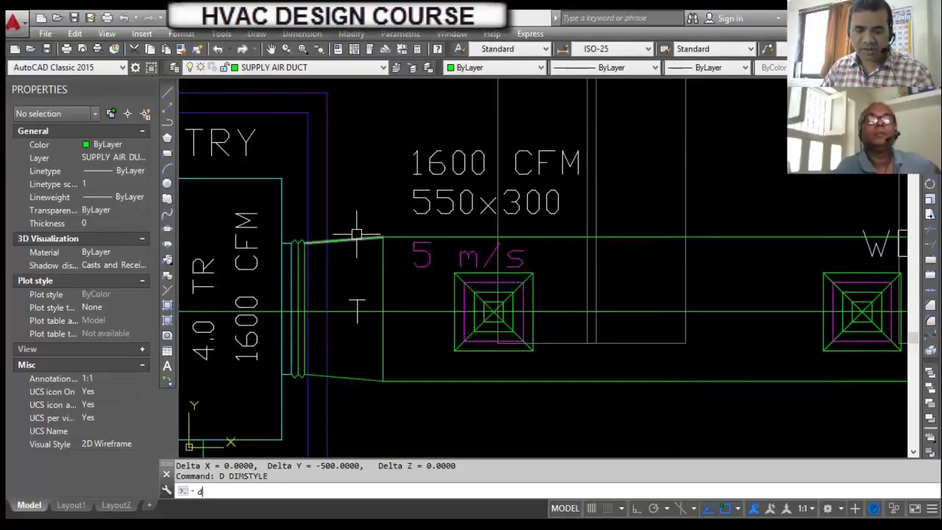
key(Return)
scroll(301, 278, up, 2)
click(301, 278)
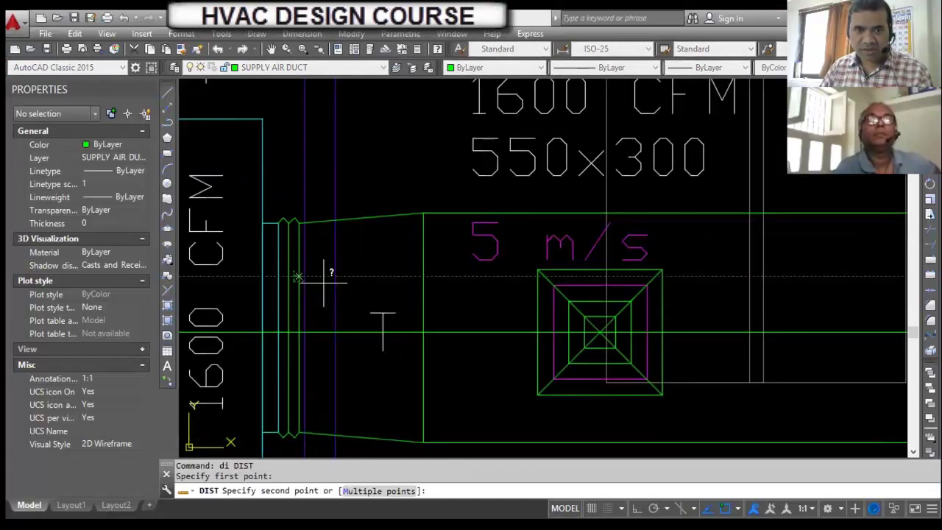
click(422, 272)
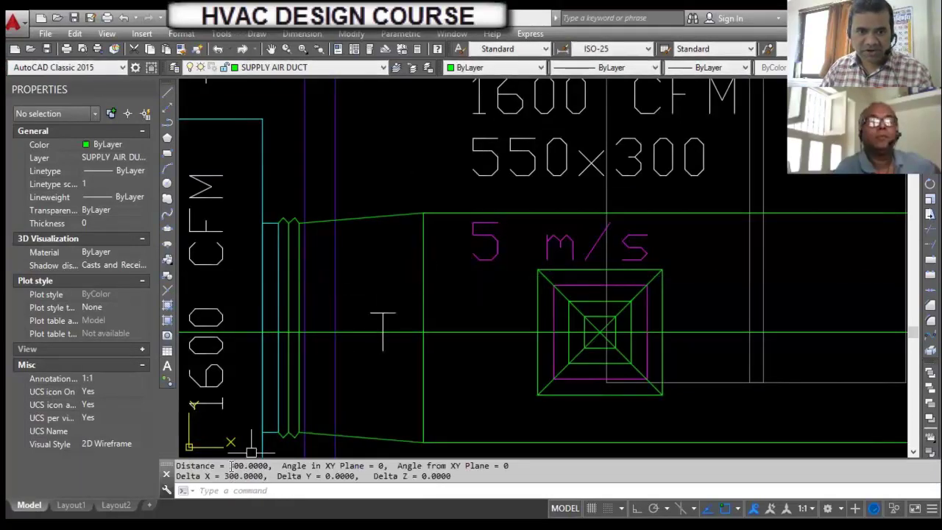
click(423, 414)
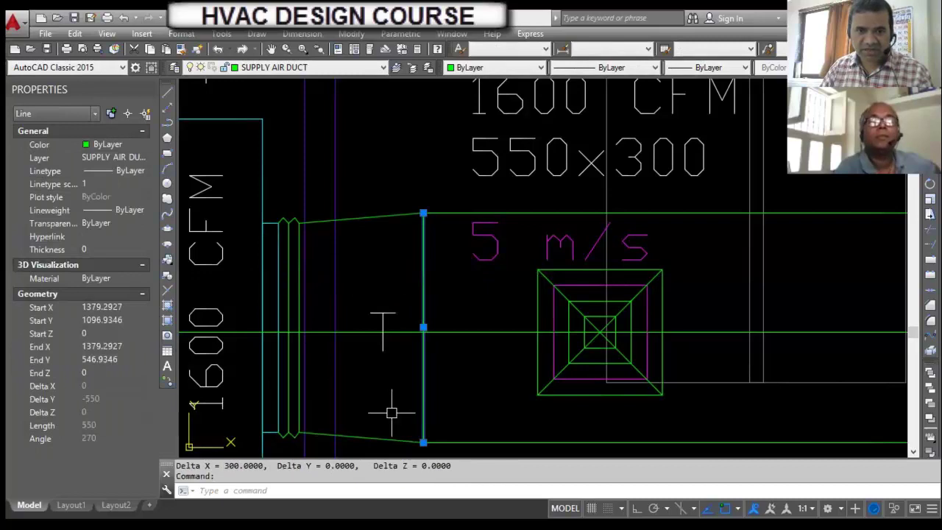
key(Escape)
key(Escape)
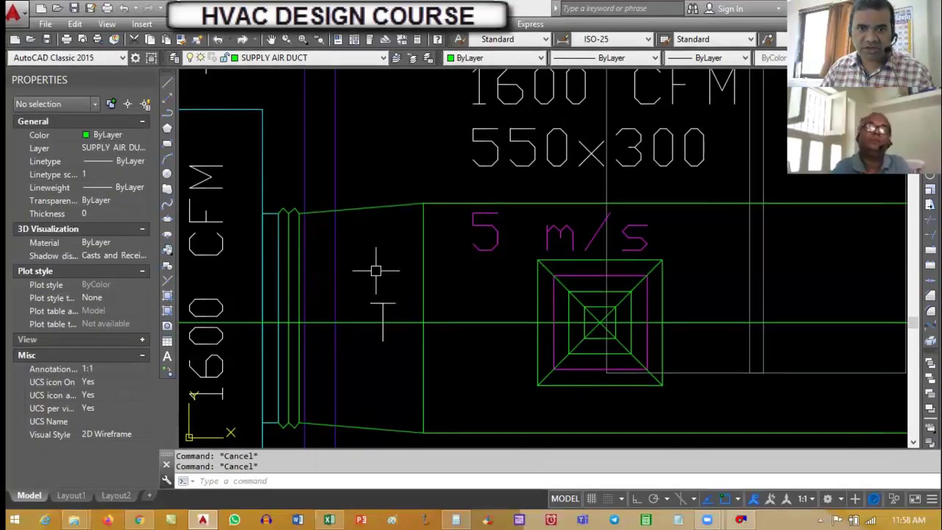
scroll(472, 239, down, 2)
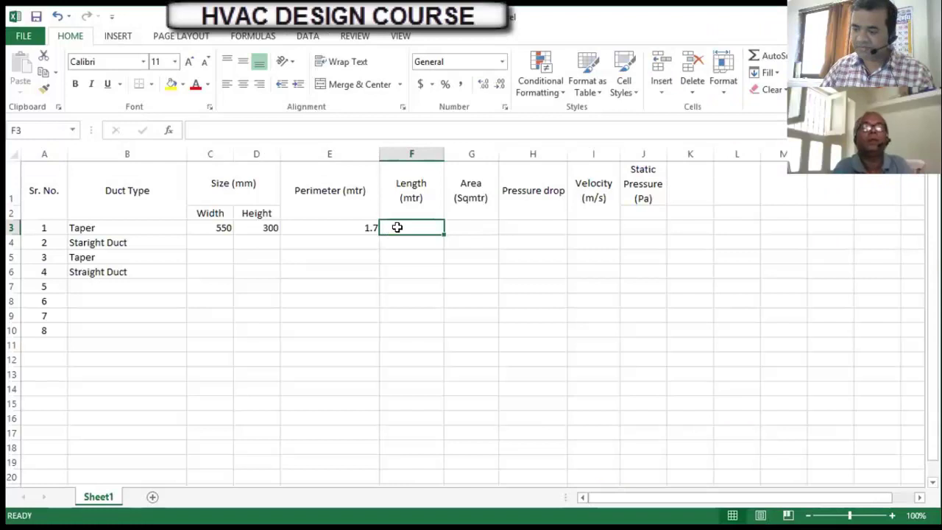
Enter 0.3 as the taper's length in F3
text(.3)
key(Return)
click(397, 228)
key(Right)
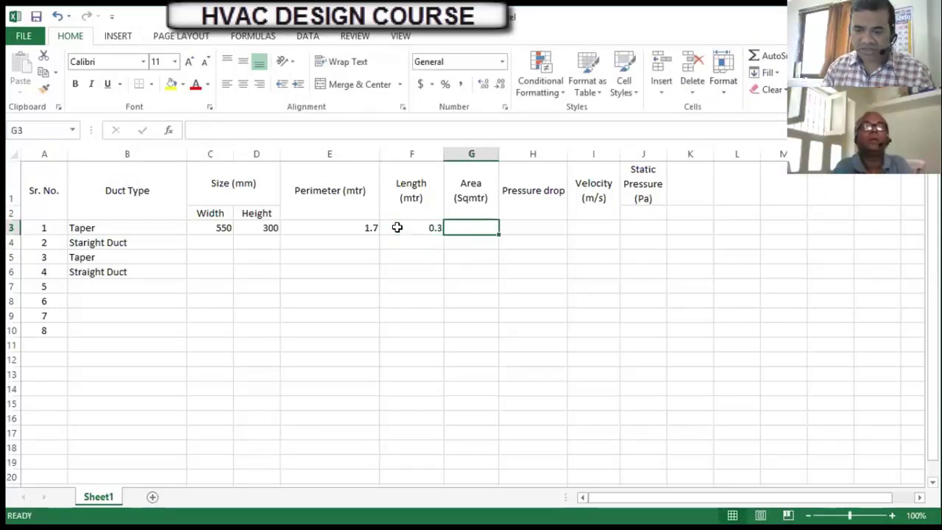
Calculate the area in G3 as =E3*F3, giving 0.51
text(=)
click(346, 226)
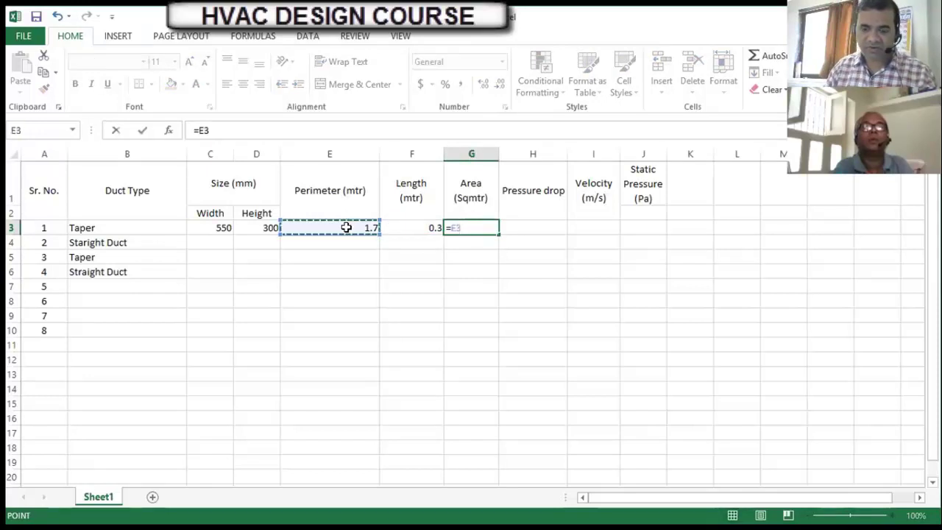
text(*)
click(399, 227)
key(Return)
key(Up)
key(Right)
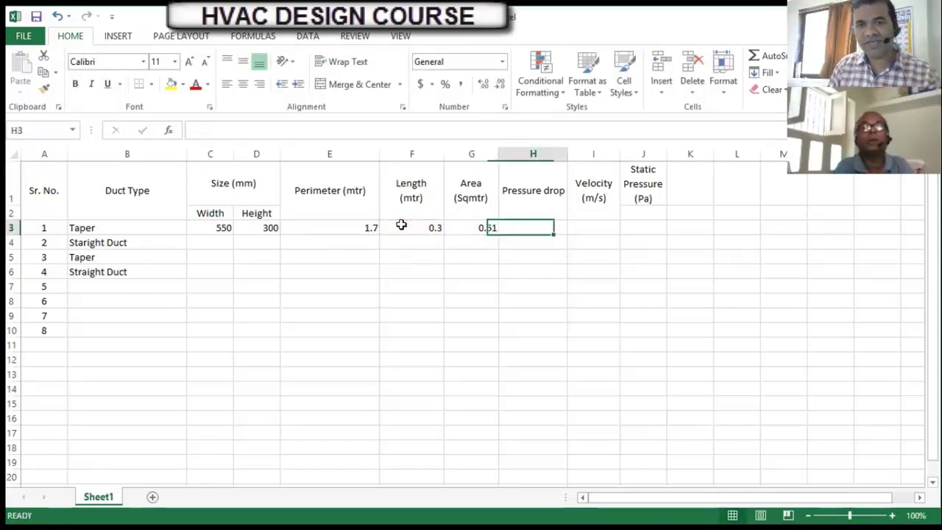
key(Left)
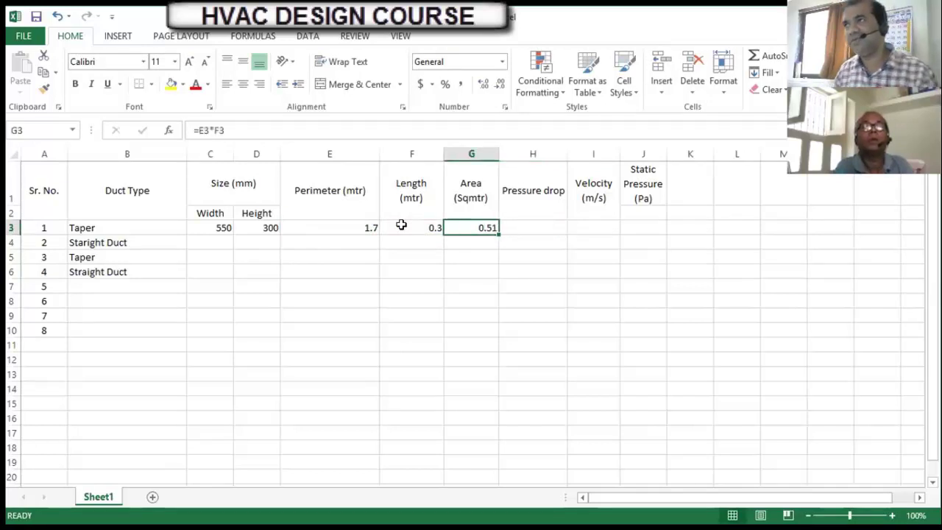
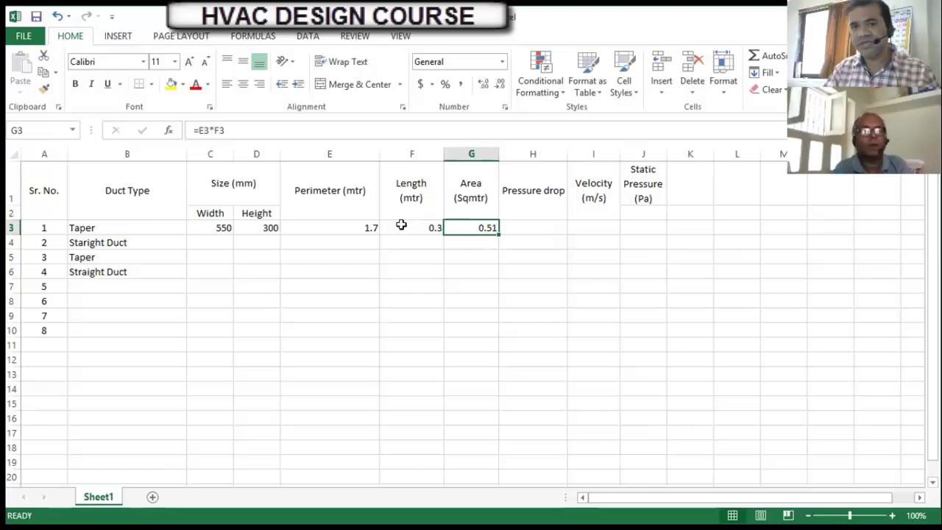
Give the taper row a velocity of 5 m/s, discarding an unfinished pressure drop entry
key(Right)
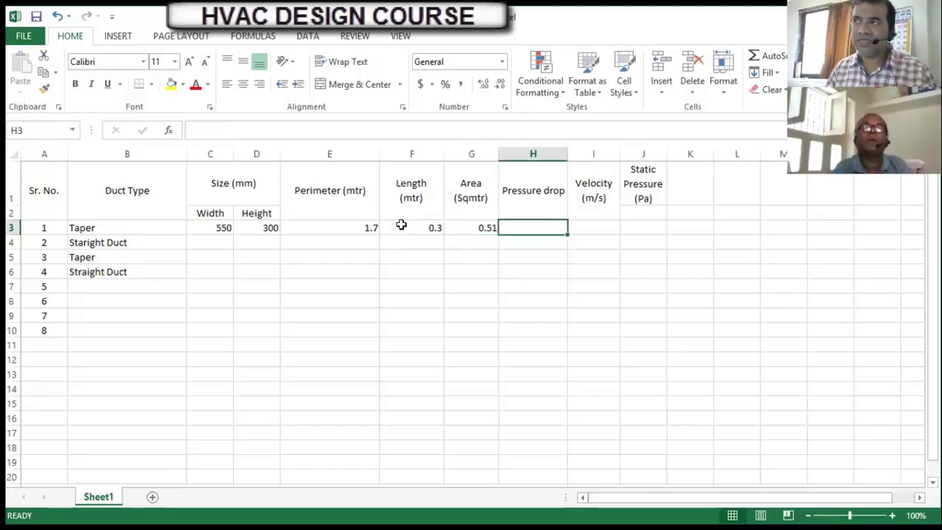
text(0)
key(Escape)
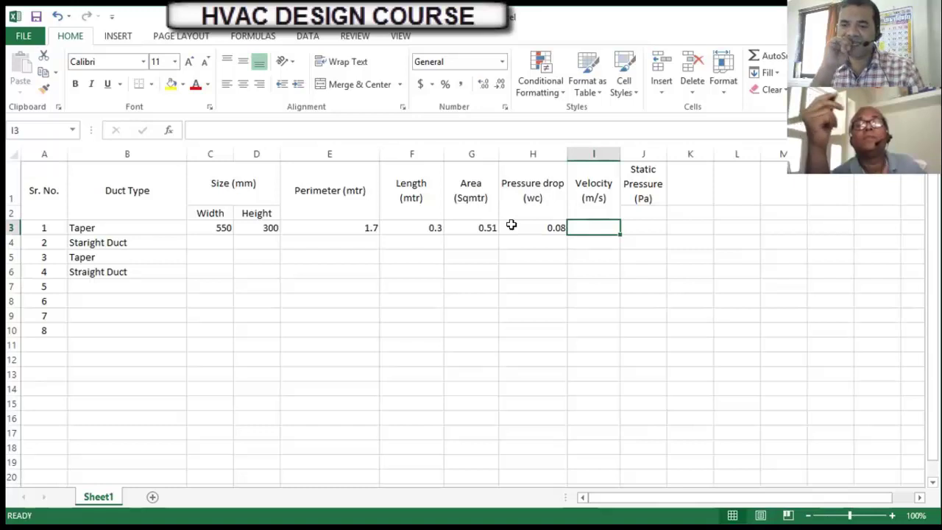
text(5)
key(Return)
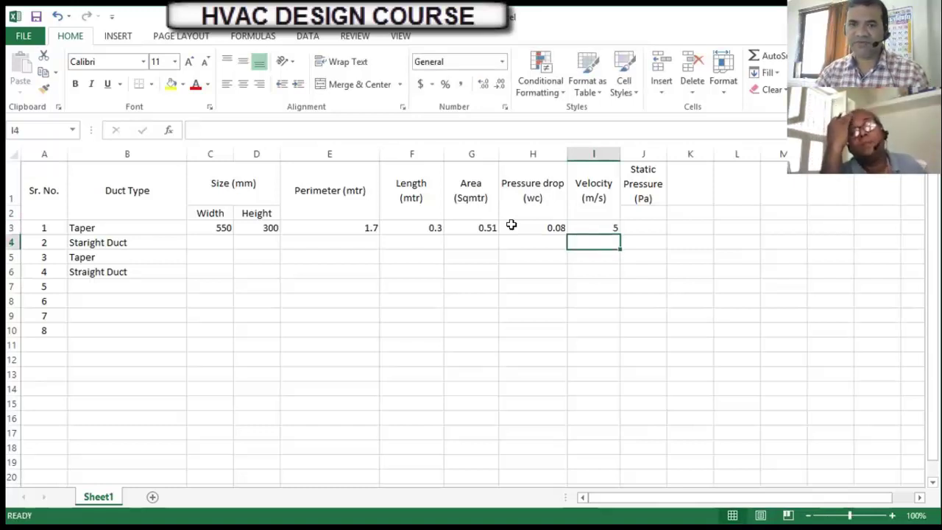
key(Up)
key(Right)
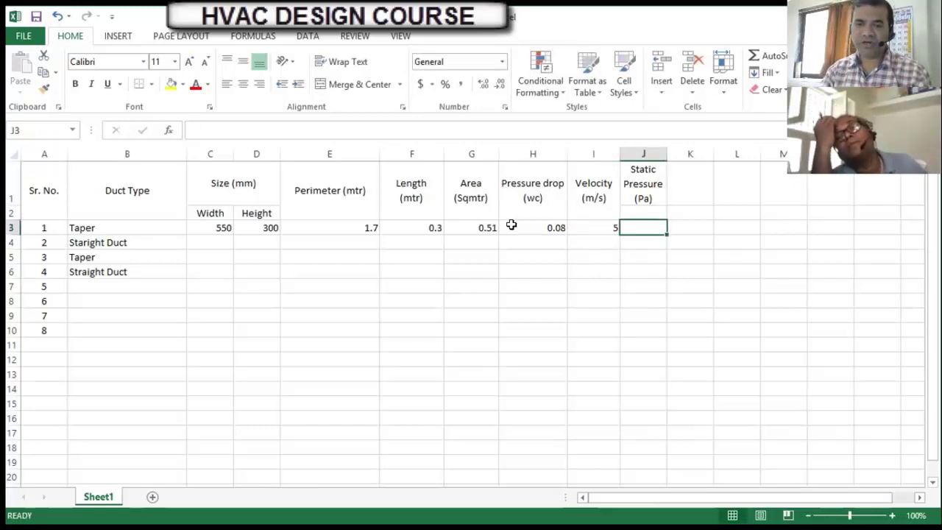
Enter the static pressure formula =G3*H3*I3 in J3 for the taper row
text(=)
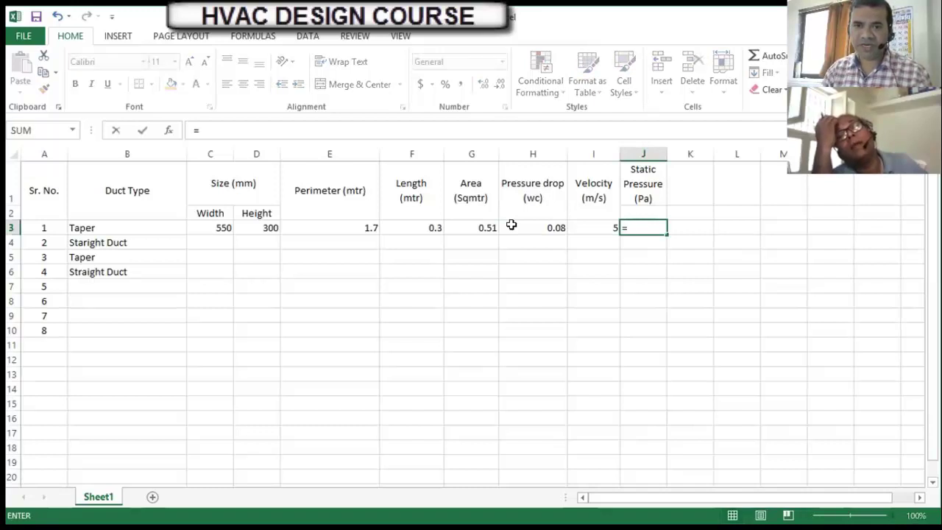
click(489, 226)
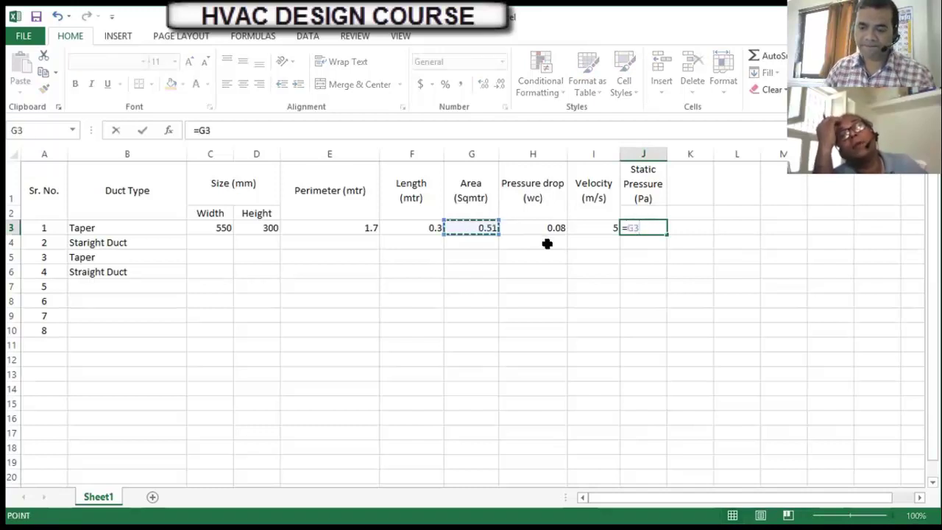
text(*)
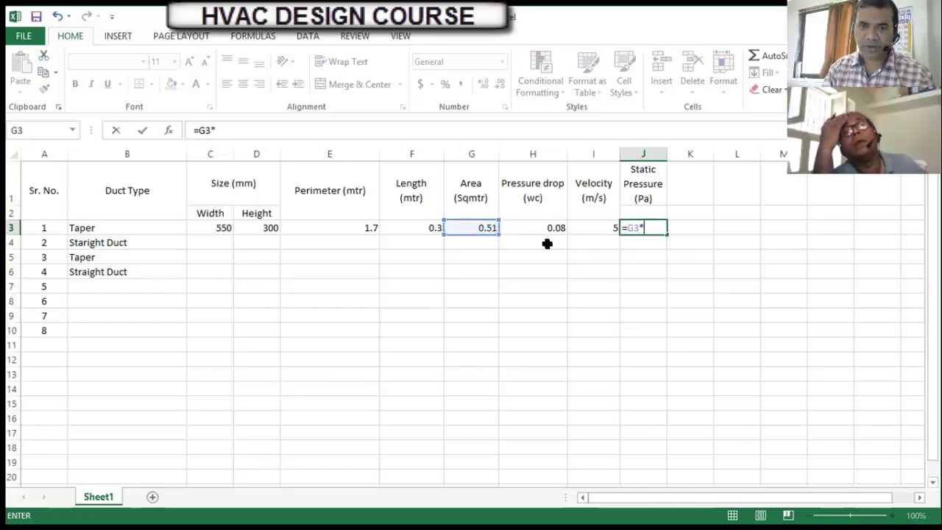
click(529, 221)
text(*)
click(592, 224)
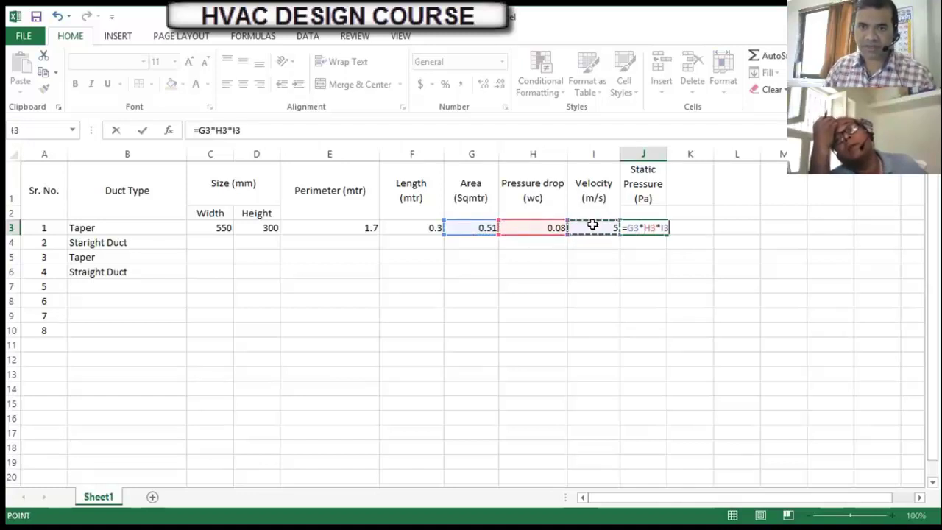
key(Return)
key(Up)
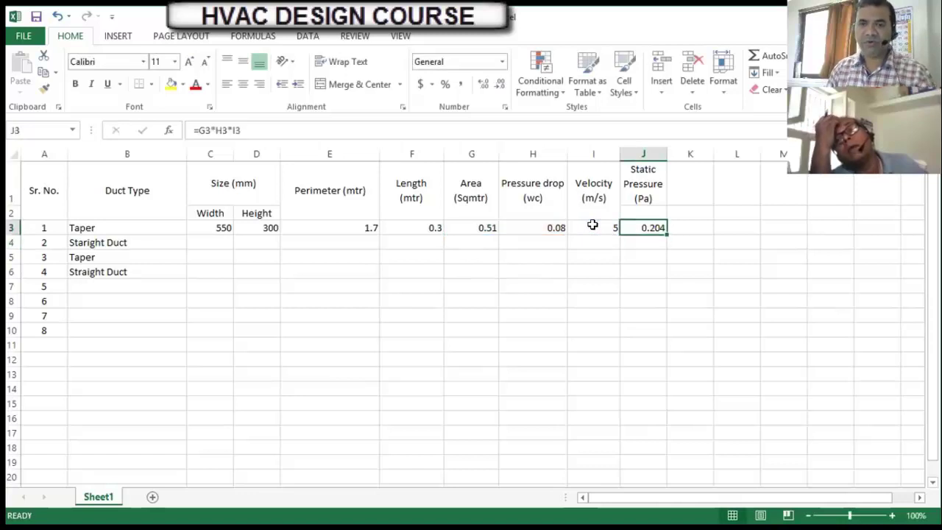
Change the H1 header to 'Pressure drop (mm)'
key(Left)
key(Left)
key(Up)
key(F2)
key(BackSpace)
key(BackSpace)
key(BackSpace)
text(mm))
key(Return)
key(Return)
Set the taper's pressure drop to 1.25 and check the recalculated static pressure
key(Up)
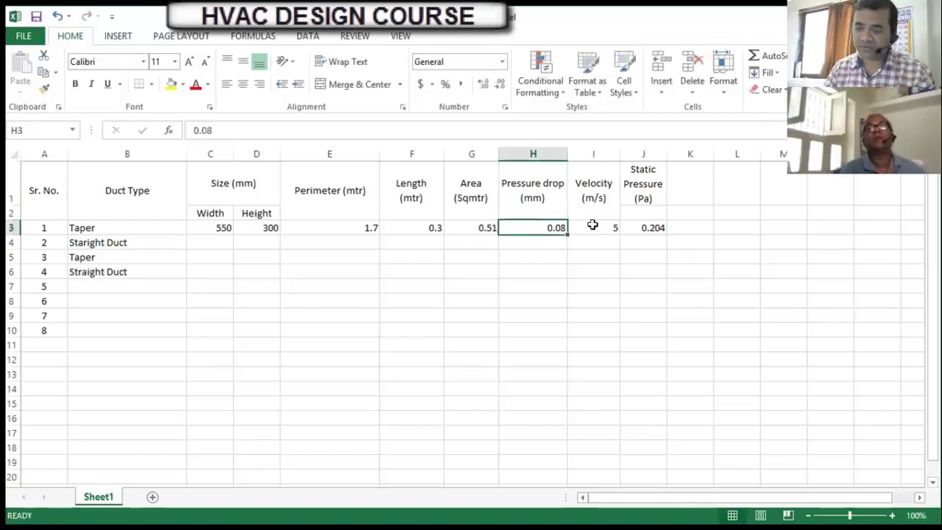
text(1.25)
key(Return)
key(Right)
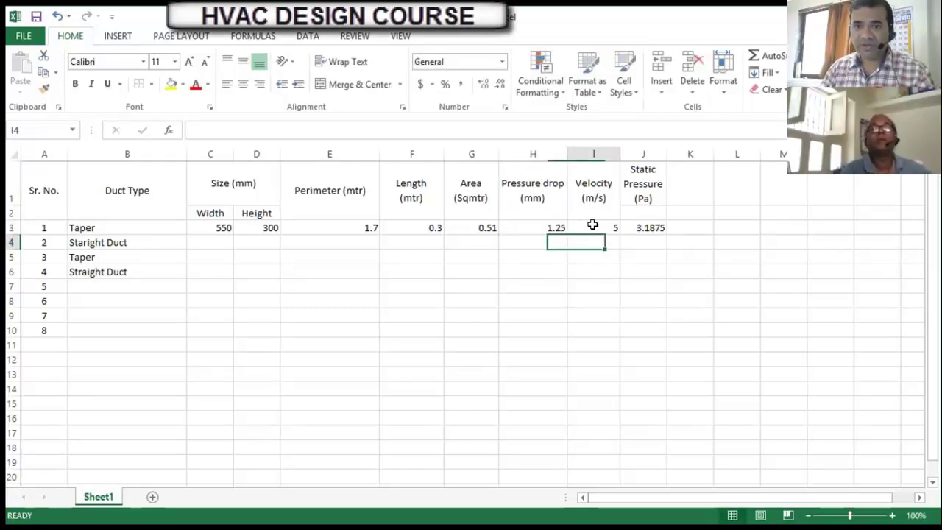
key(Up)
key(Right)
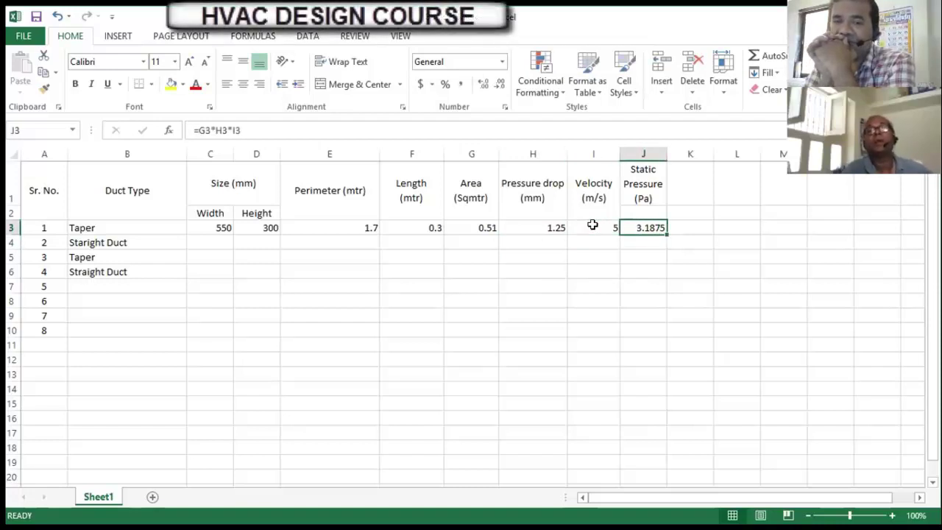
Enter the straight duct size as 550 wide by 300 high in C4 and D4
key(Left)
key(Left)
key(Left)
key(Left)
key(Left)
key(Left)
key(Left)
key(Left)
key(Left)
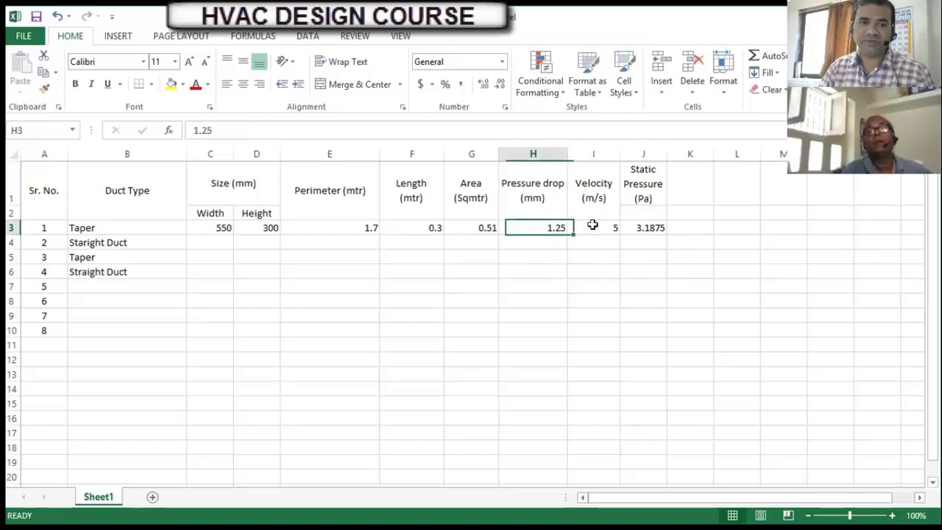
key(Right)
key(Down)
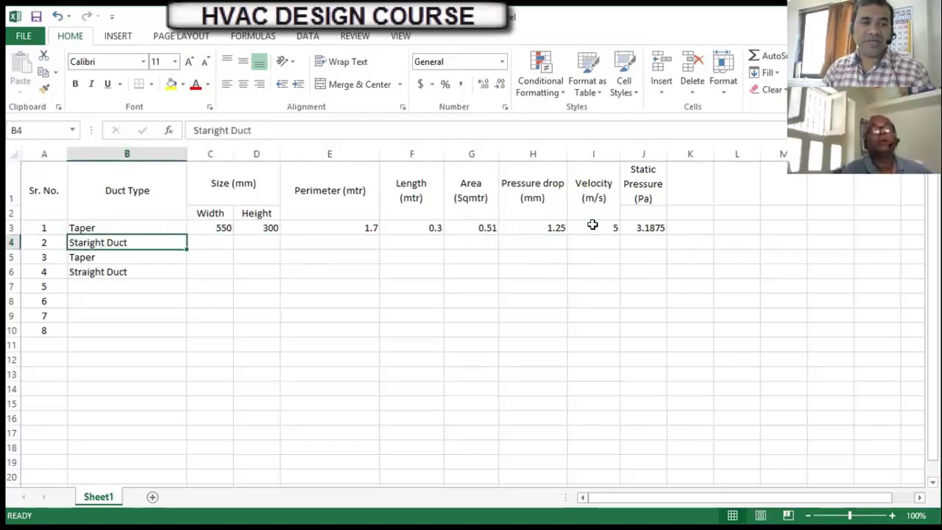
key(Left)
key(Right)
key(Right)
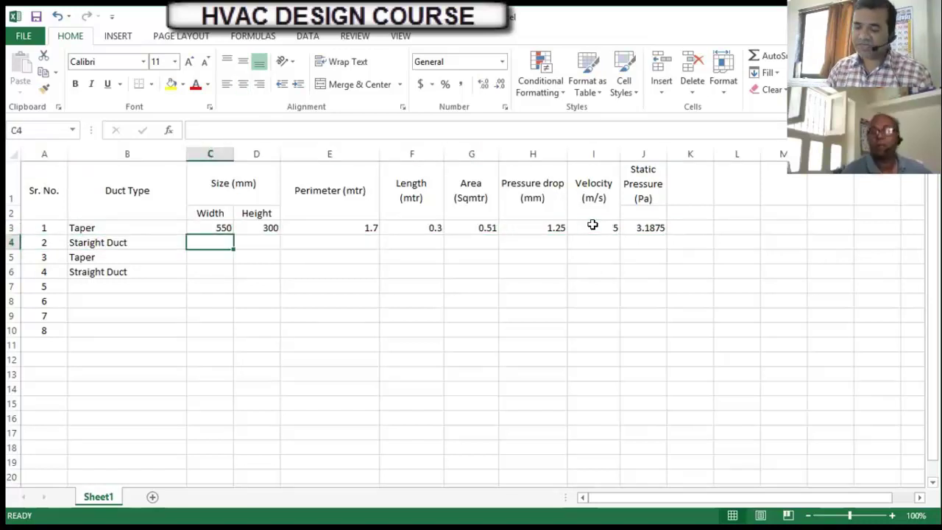
text(500)
key(Escape)
text(550)
key(Right)
text(300)
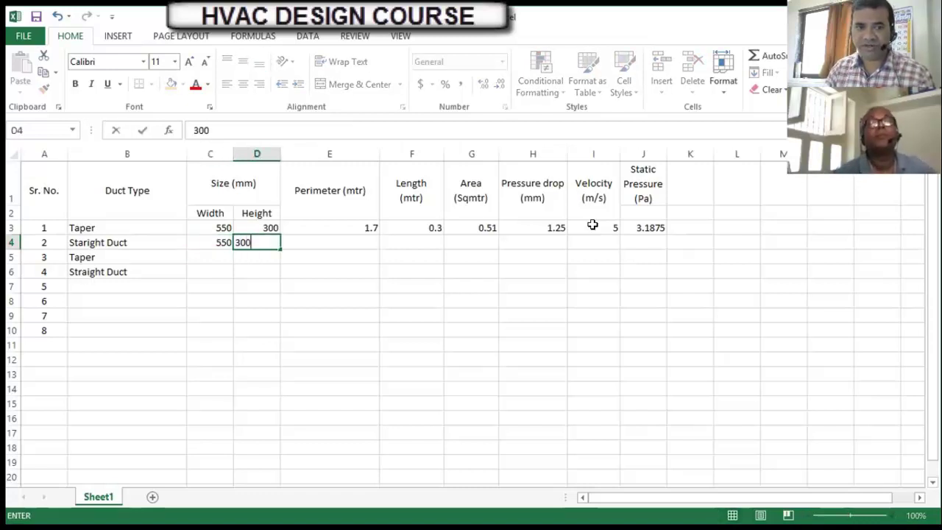
key(Right)
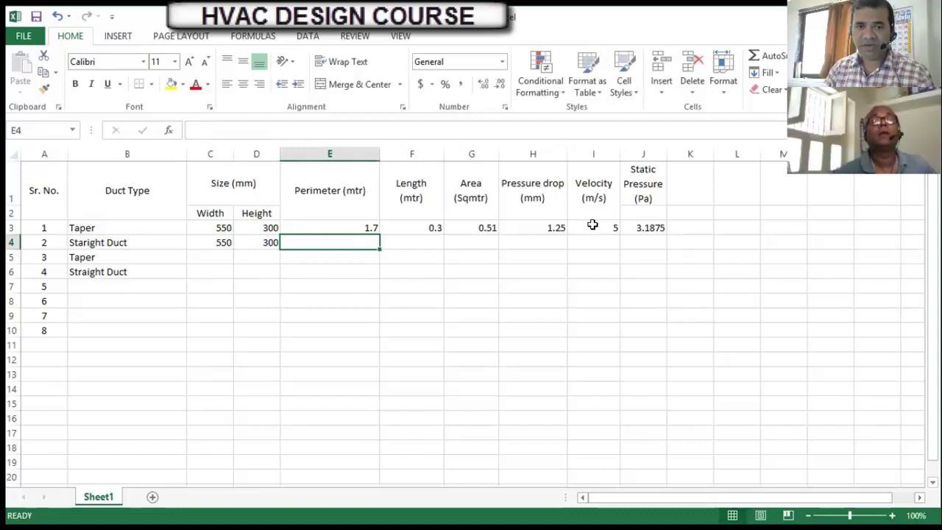
Wrap the Perimeter (mtr) header onto two lines and narrow column E to fit
double_click(342, 191)
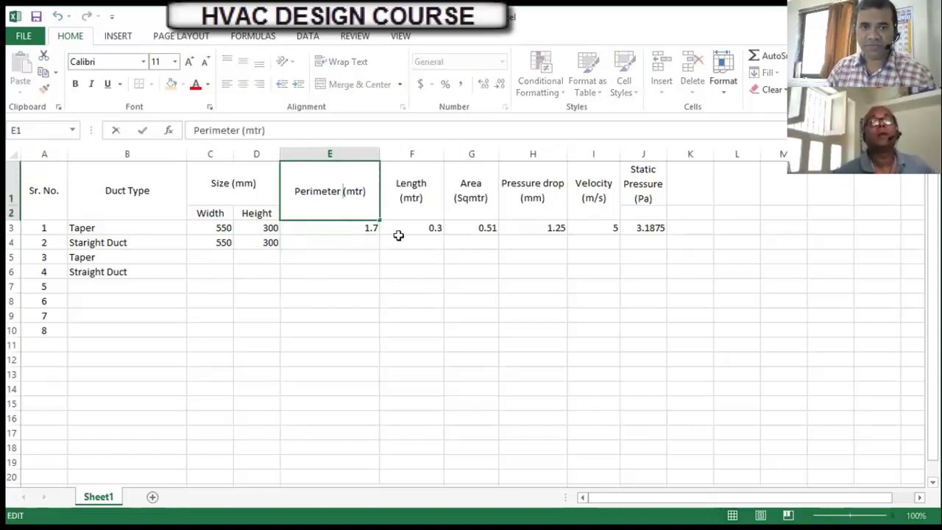
key(alt+Return)
key(Return)
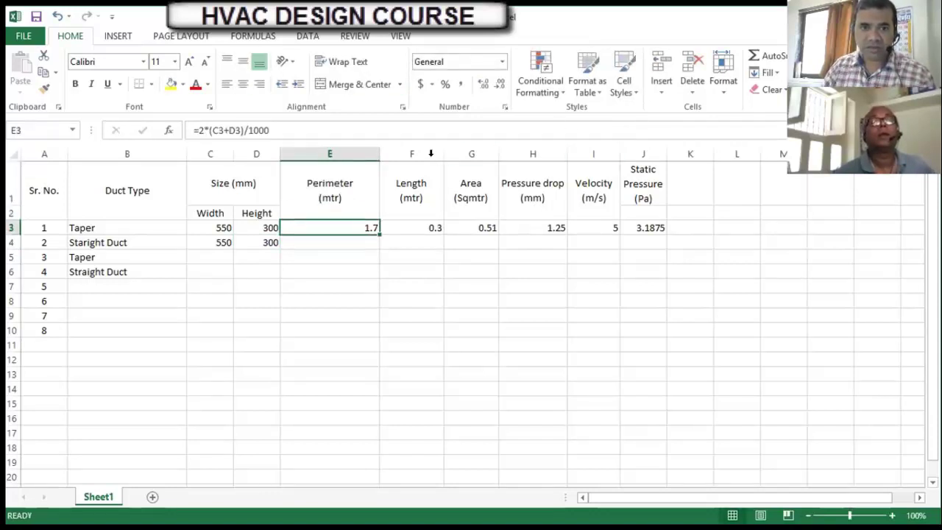
drag(379, 153, 334, 153)
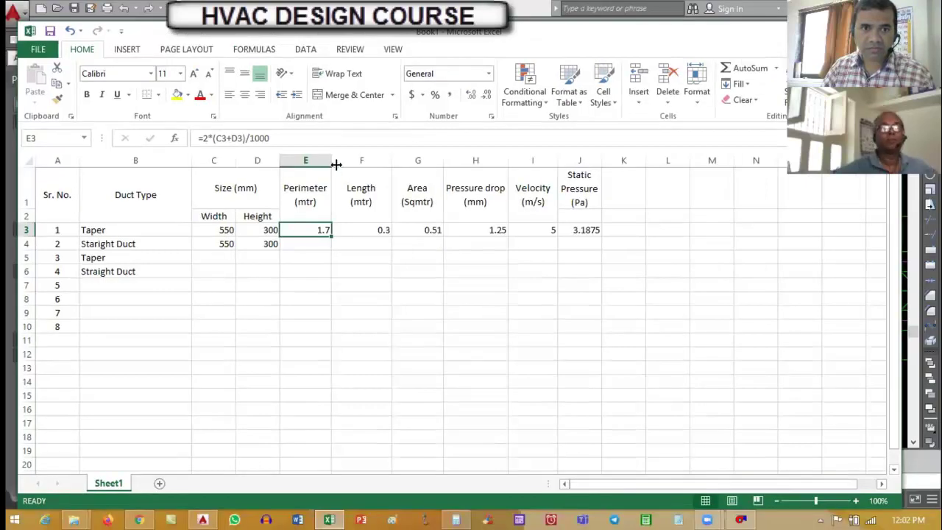
drag(336, 165, 327, 160)
Fill the perimeter formula down into E4, giving the straight duct a perimeter of 1.7
key(Right)
key(Left)
key(Down)
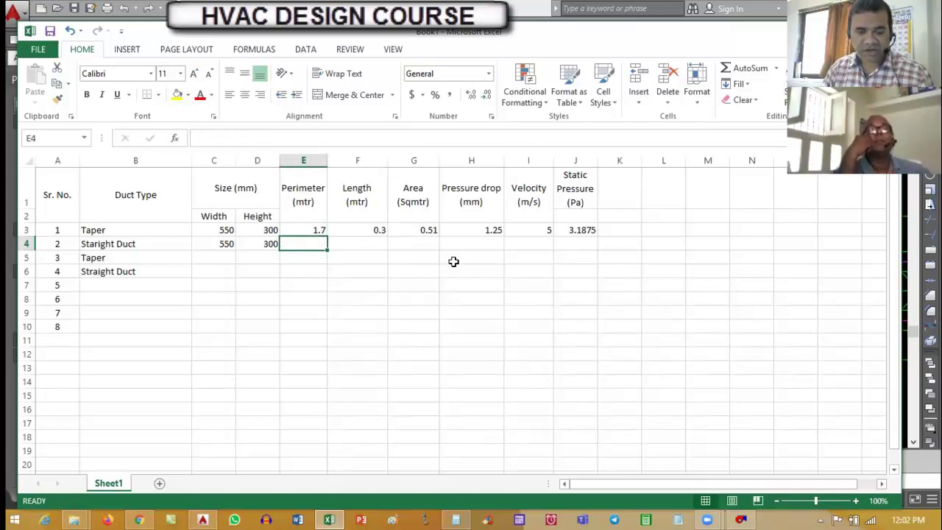
key(ctrl+d)
key(F2)
key(Escape)
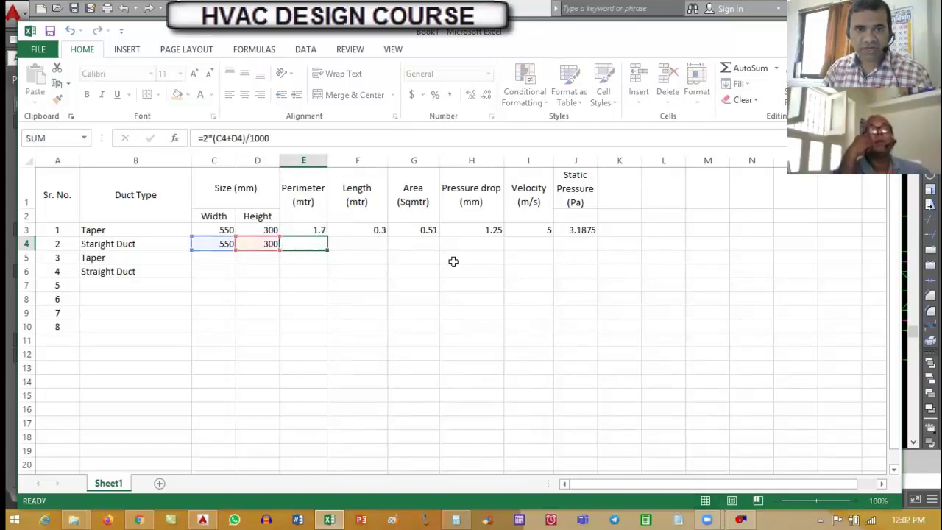
key(Left)
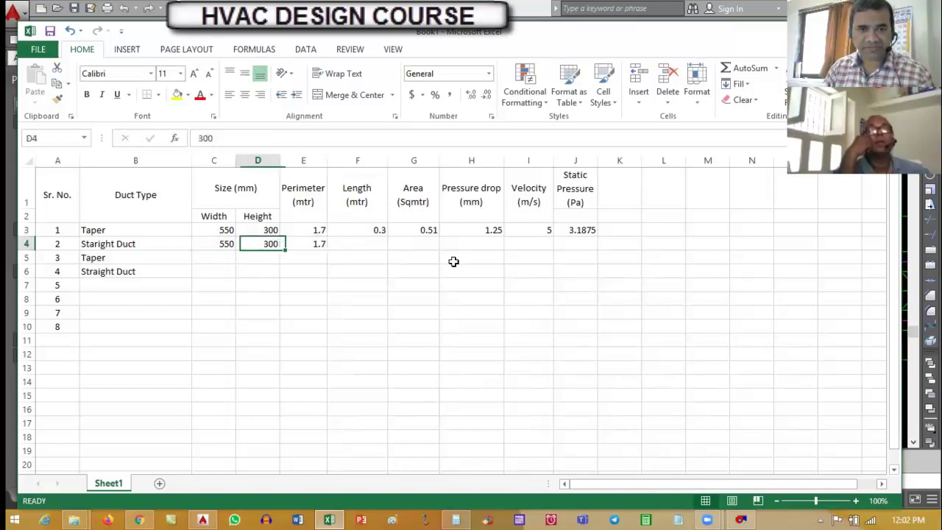
key(Right)
key(Right)
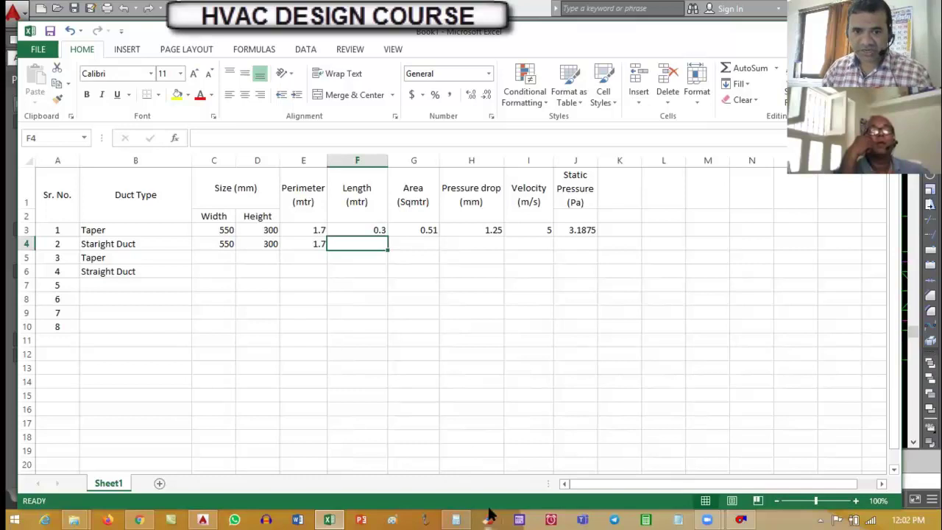
click(272, 246)
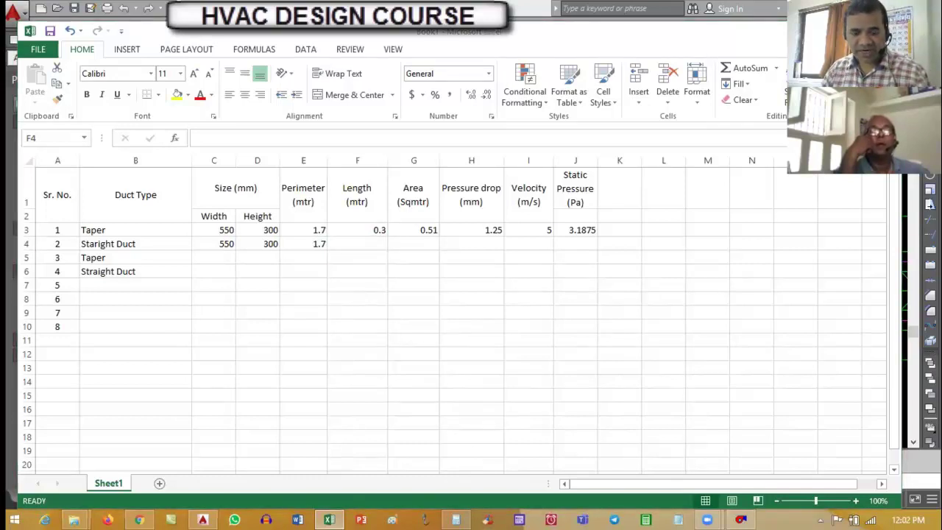
key(alt+Tab)
Start a DI distance measurement on the supply duct, cancel it, and browse the drafting tools
text(di)
key(Return)
click(354, 282)
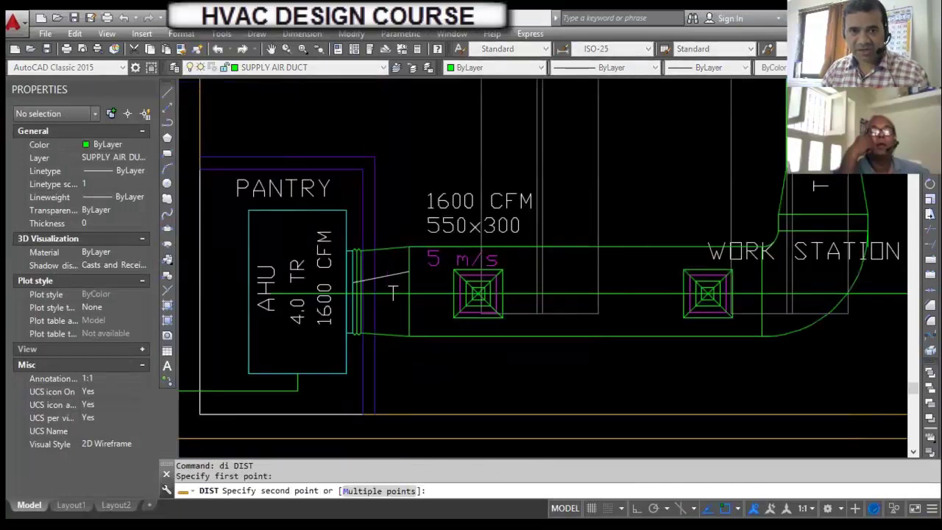
scroll(353, 283, down, 3)
key(Escape)
key(Escape)
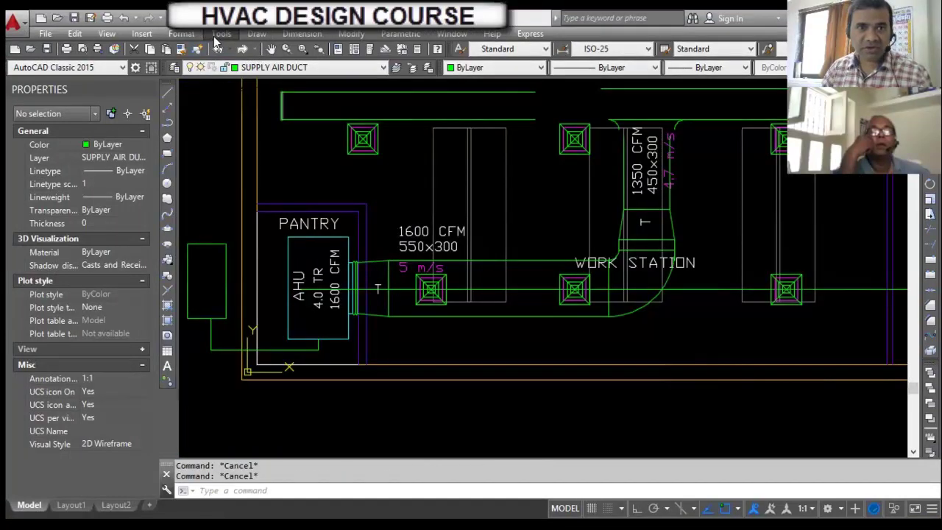
click(257, 33)
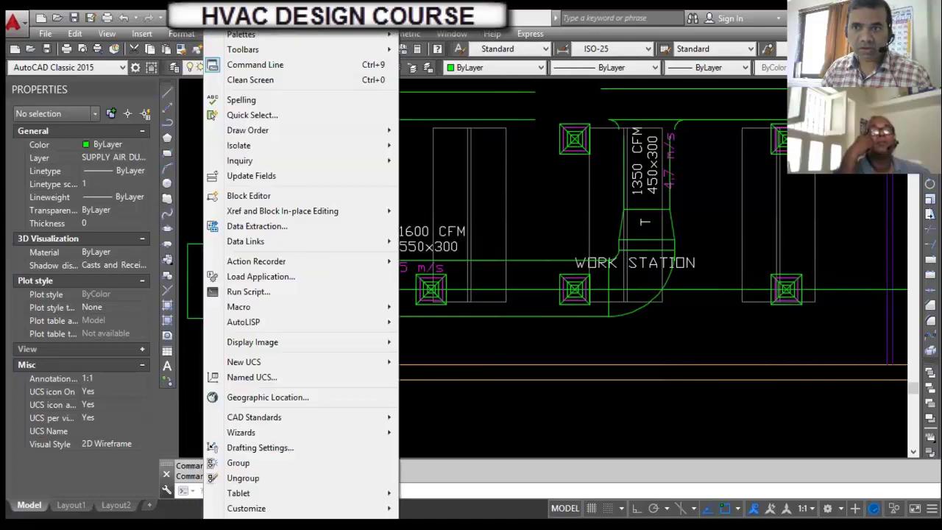
click(691, 92)
Start the DIM command, toggle object snap with F3, then cancel back to the duct view
text(dim)
key(Return)
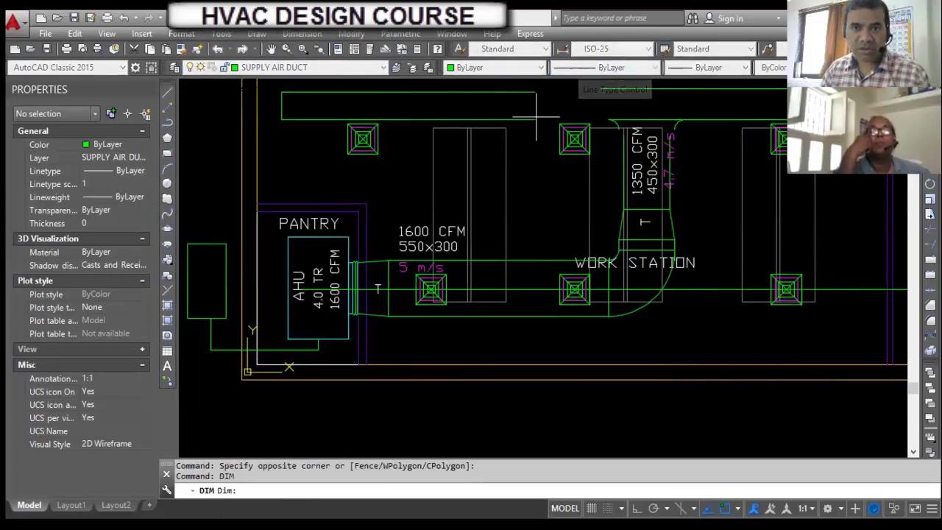
scroll(418, 295, down, 2)
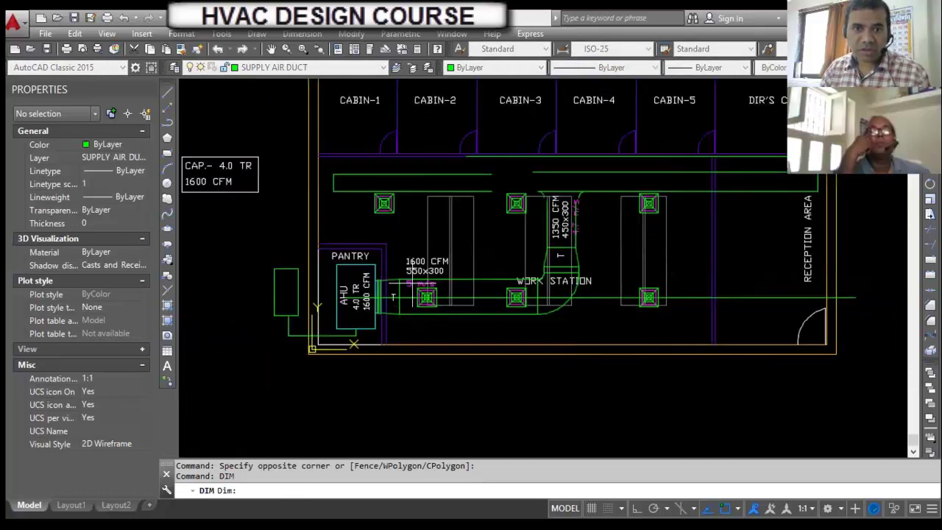
scroll(412, 279, up, 3)
key(F3)
key(F3)
key(Escape)
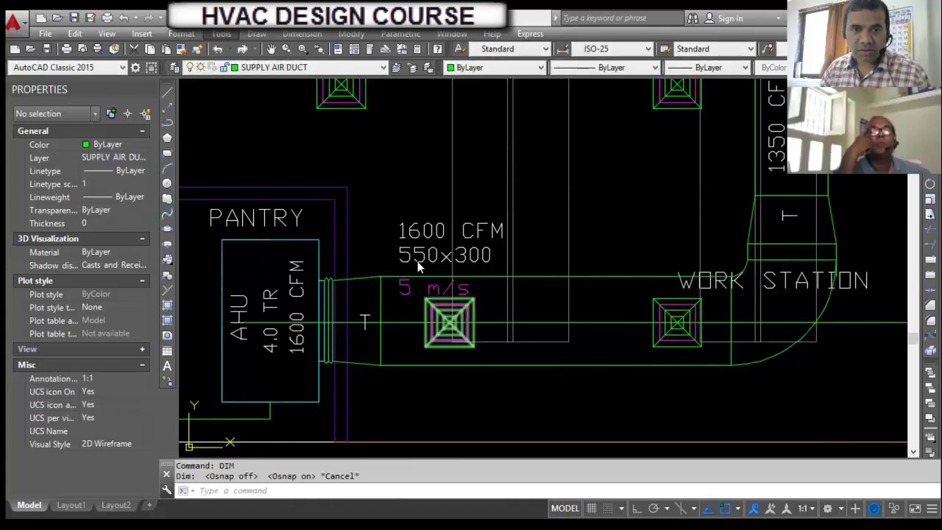
click(400, 164)
key(Escape)
key(Escape)
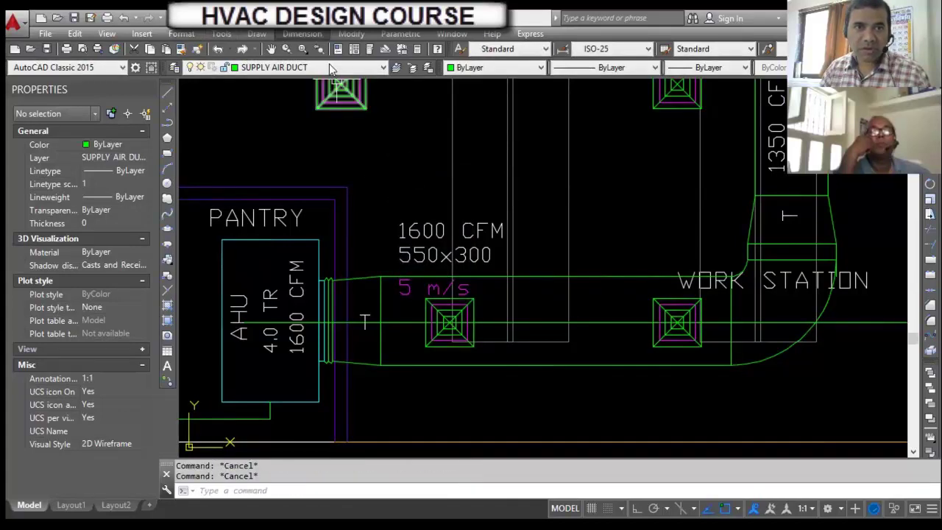
Place a linear dimension along the straight duct from taper to elbow, reading 2169.18
click(301, 34)
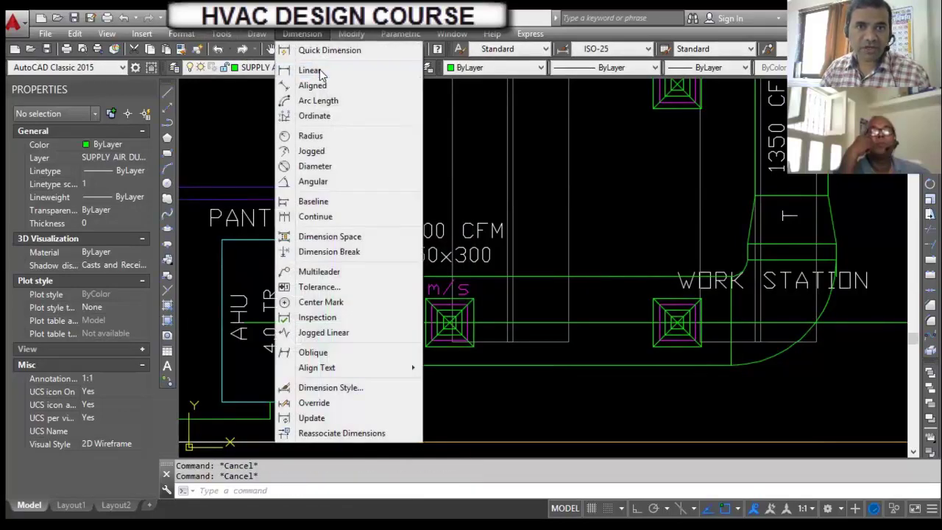
click(315, 68)
click(380, 277)
scroll(316, 265, down, 3)
scroll(585, 268, up, 5)
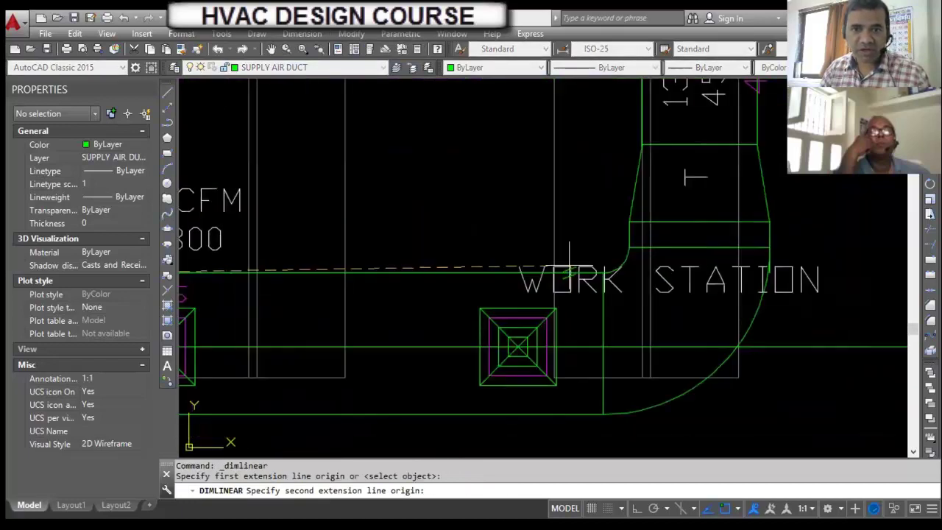
click(603, 250)
scroll(518, 236, down, 4)
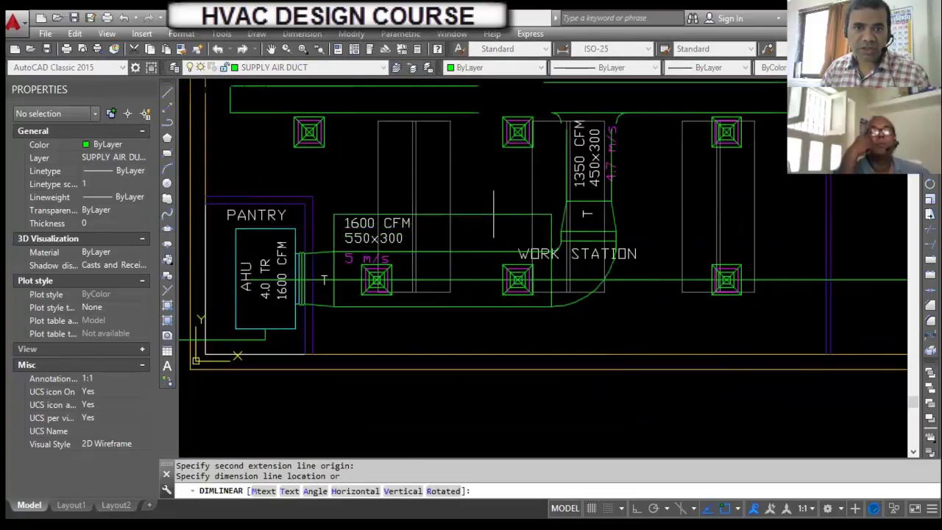
click(435, 206)
scroll(435, 208, up, 5)
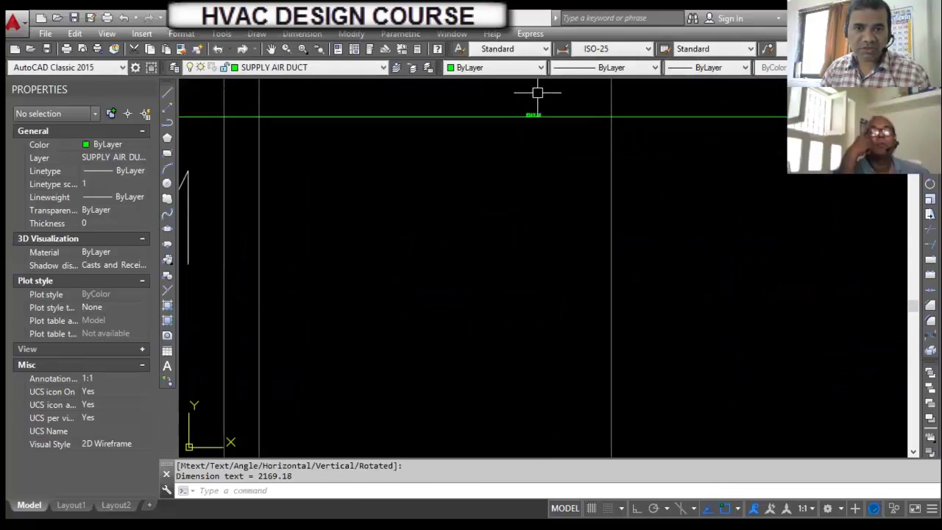
scroll(540, 93, up, 3)
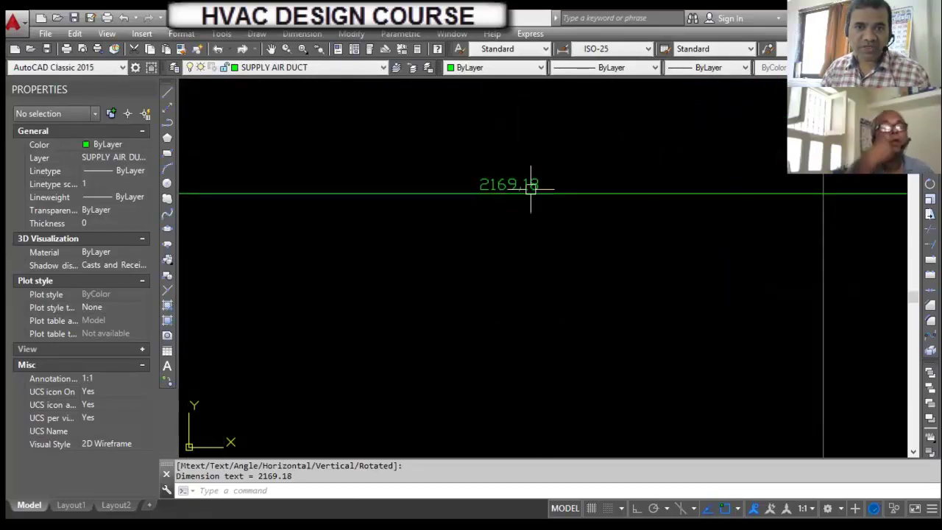
scroll(459, 225, down, 2)
scroll(433, 197, up, 6)
scroll(488, 189, down, 8)
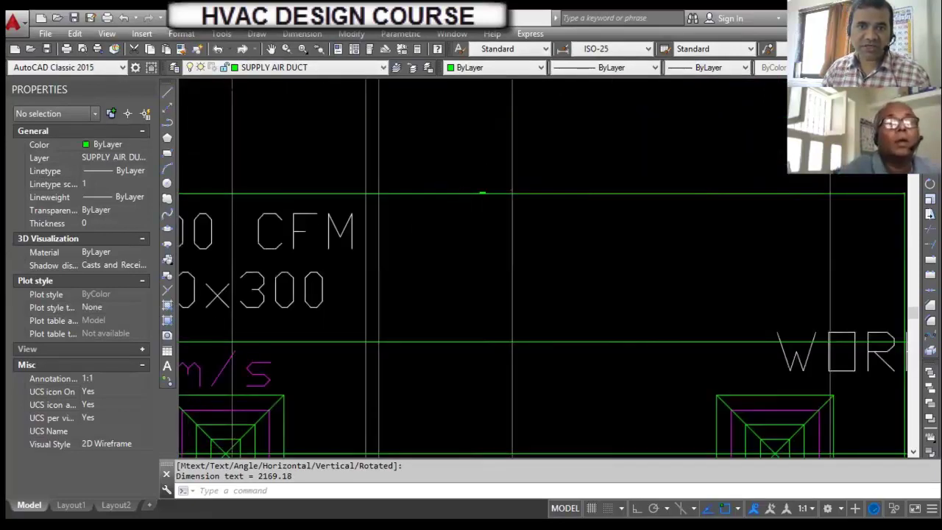
key(Escape)
key(Escape)
Set the ISO-25 dimension style's text height and arrow size to 125
text(d)
key(Return)
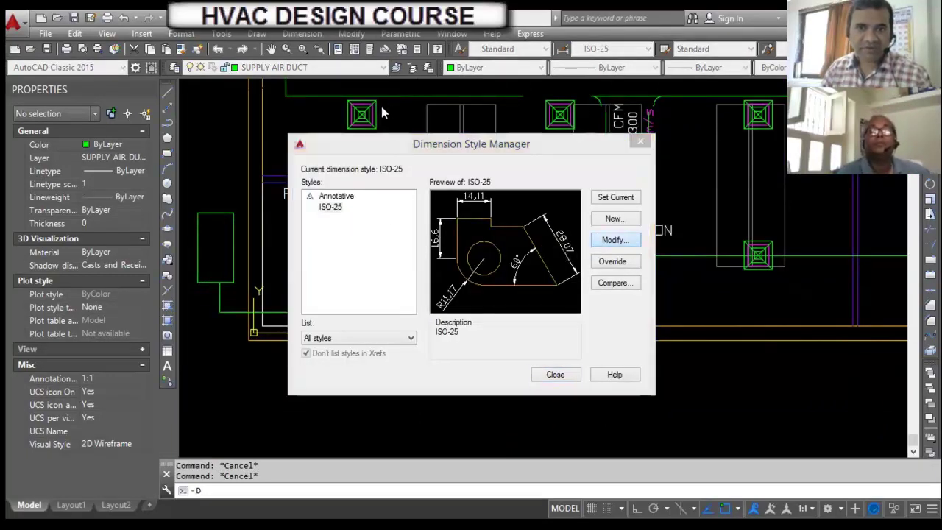
key(Return)
click(364, 91)
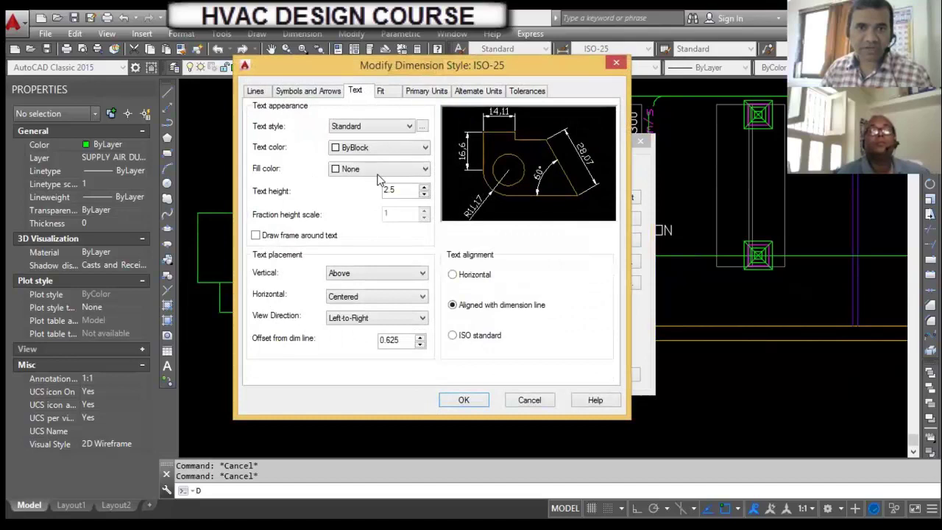
double_click(393, 190)
text(1)
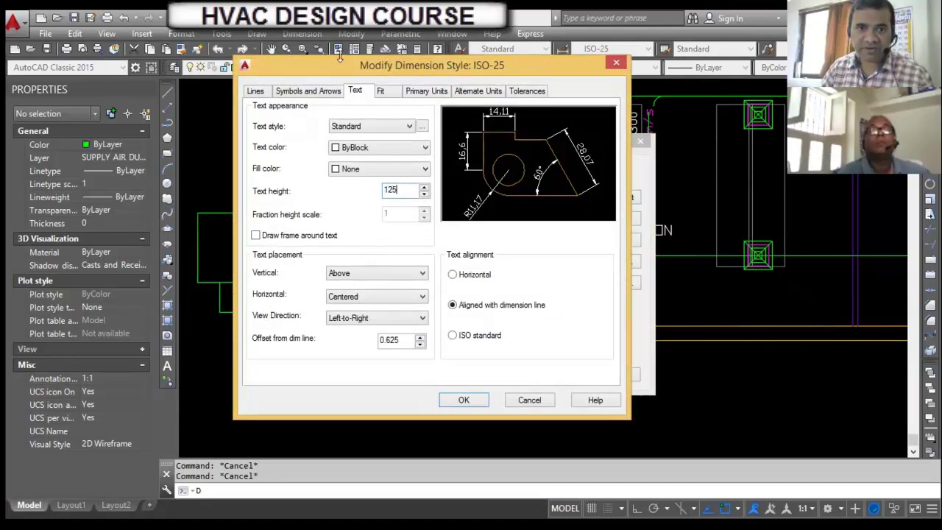
click(300, 92)
double_click(276, 231)
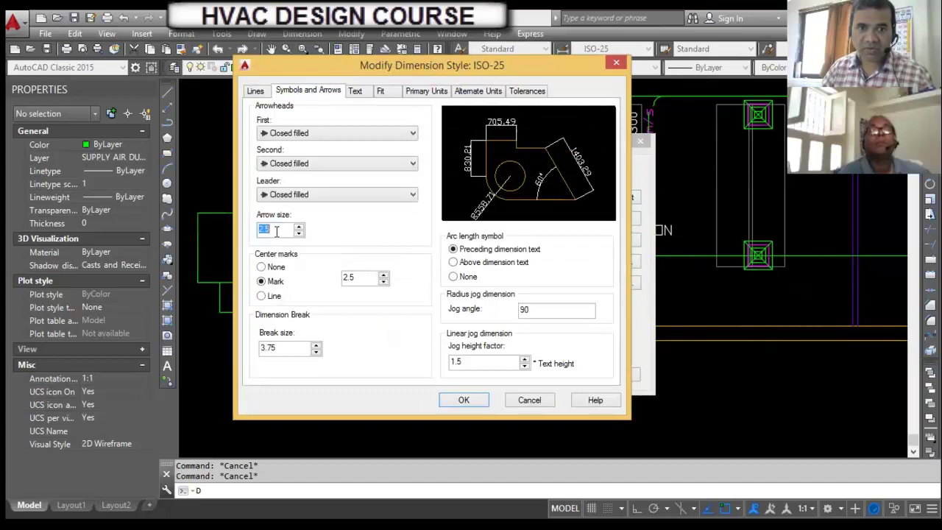
text(125)
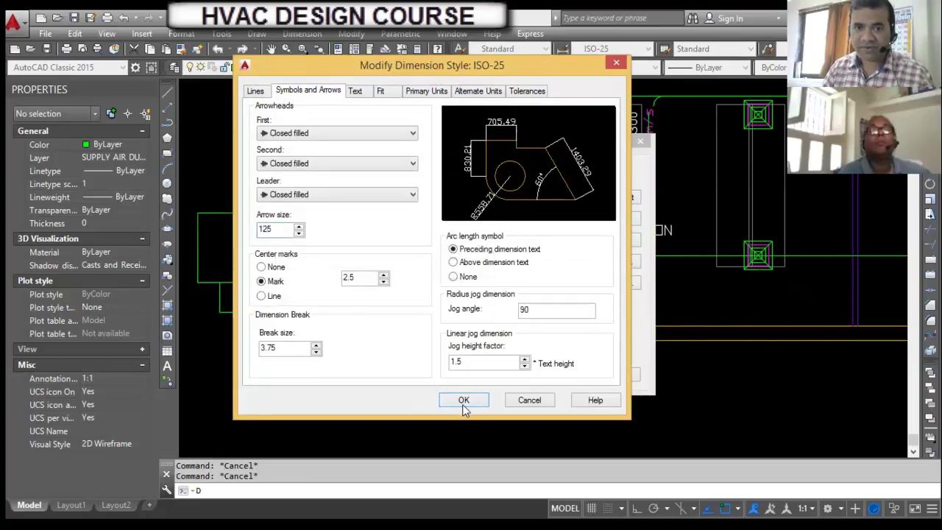
click(462, 400)
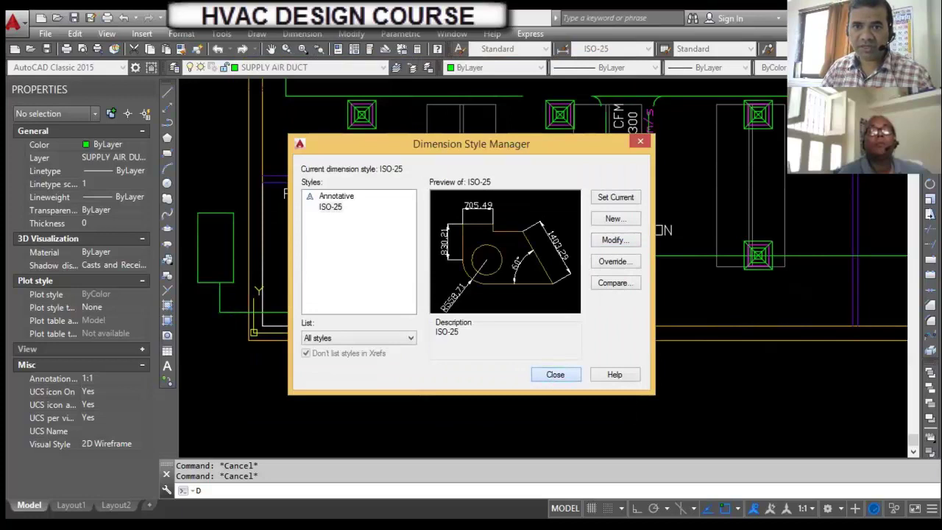
click(555, 373)
Check the enlarged 2169.18 duct dimension in the drawing
scroll(441, 246, up, 2)
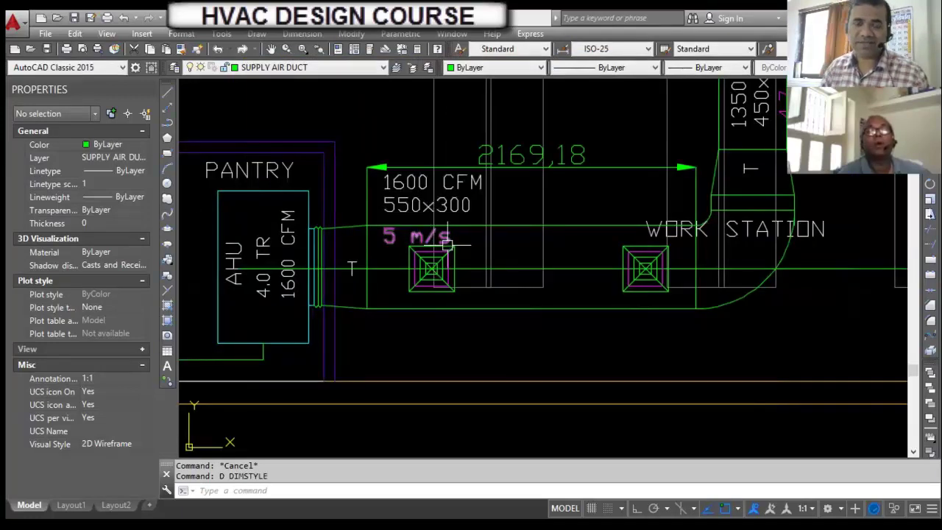
click(517, 167)
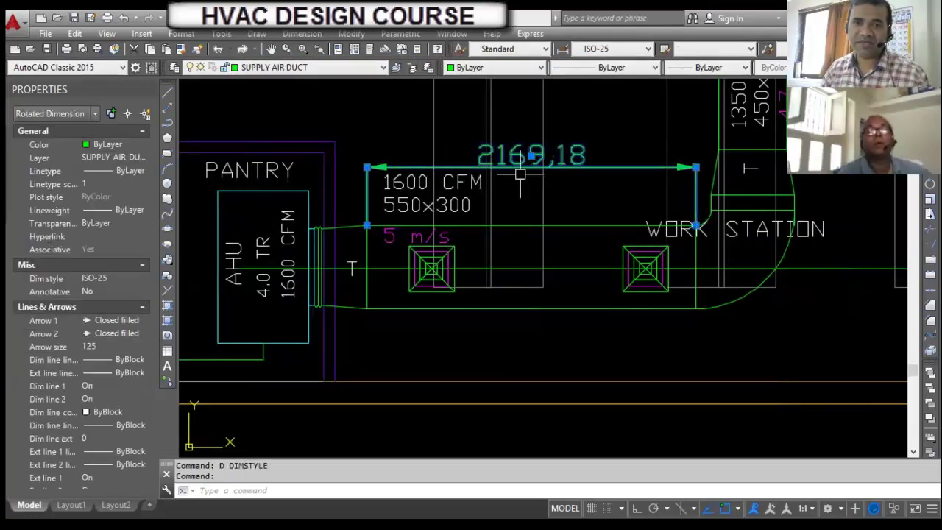
key(Escape)
key(Escape)
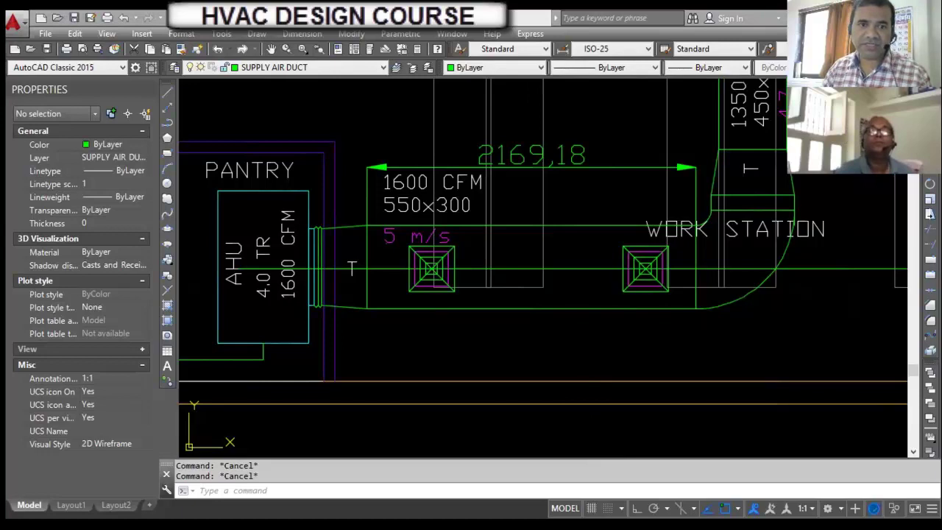
key(alt+Tab)
Enter a 2.2 length in F4 and copy the area formula down into G4
click(349, 240)
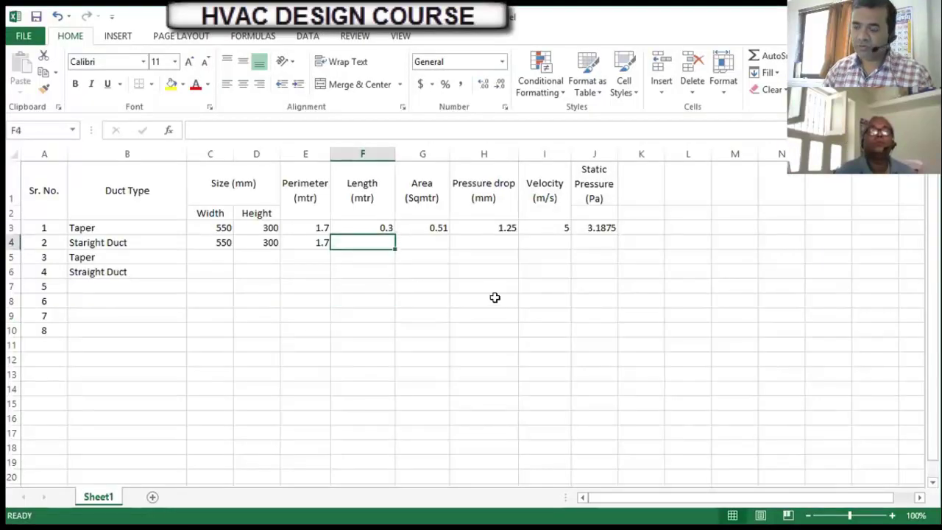
text(2.2)
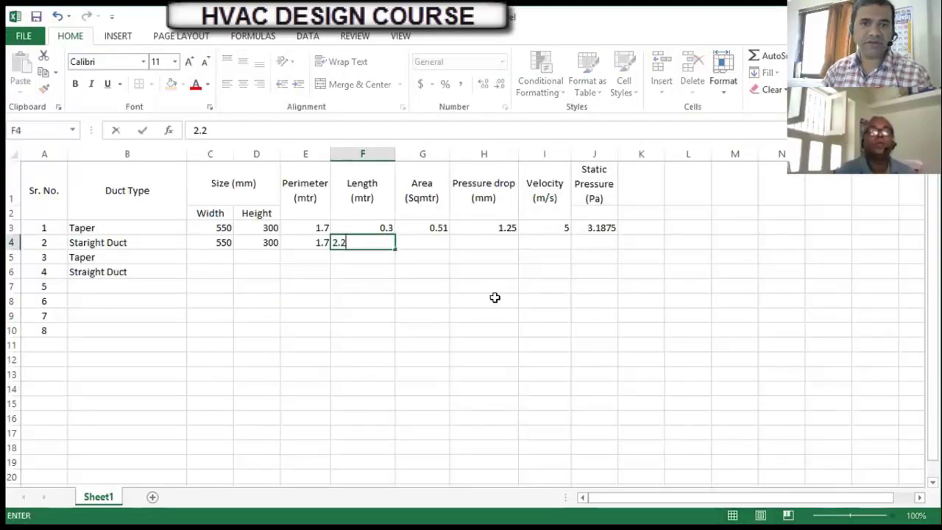
key(Return)
key(Up)
key(Right)
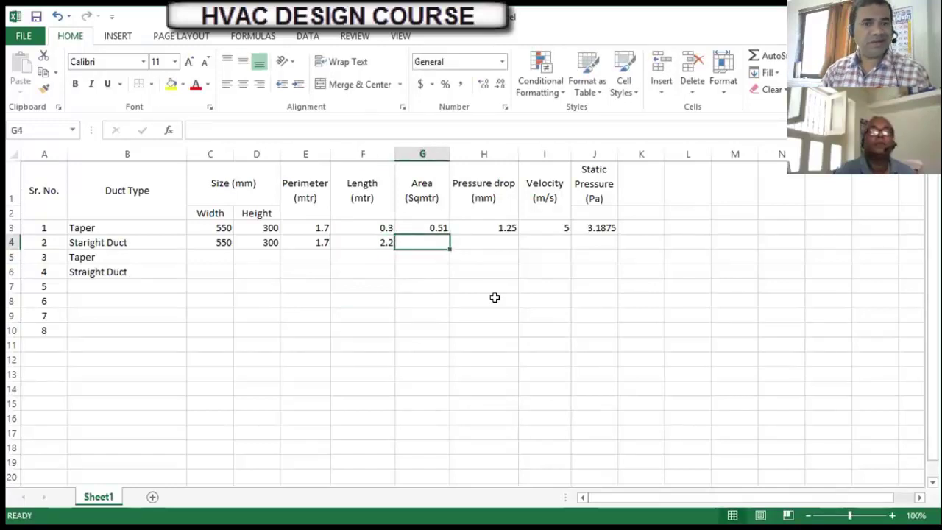
key(ctrl+d)
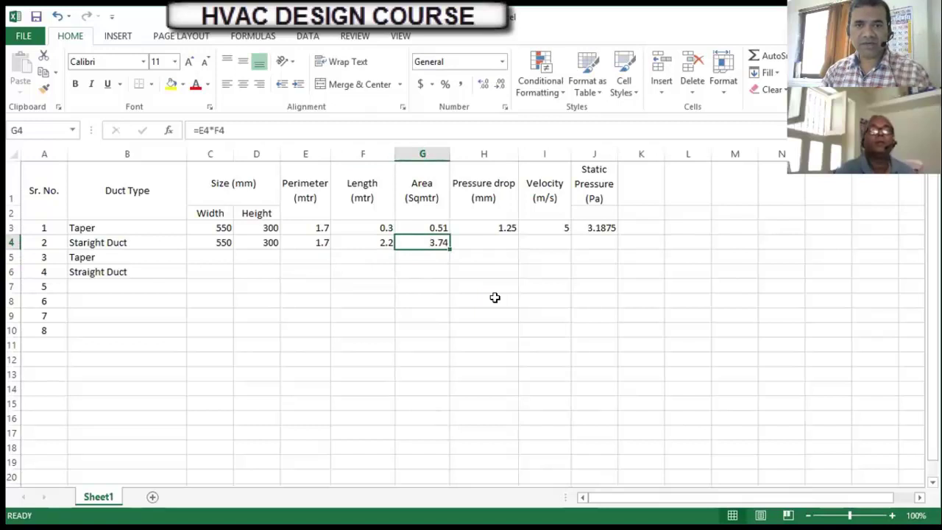
key(F2)
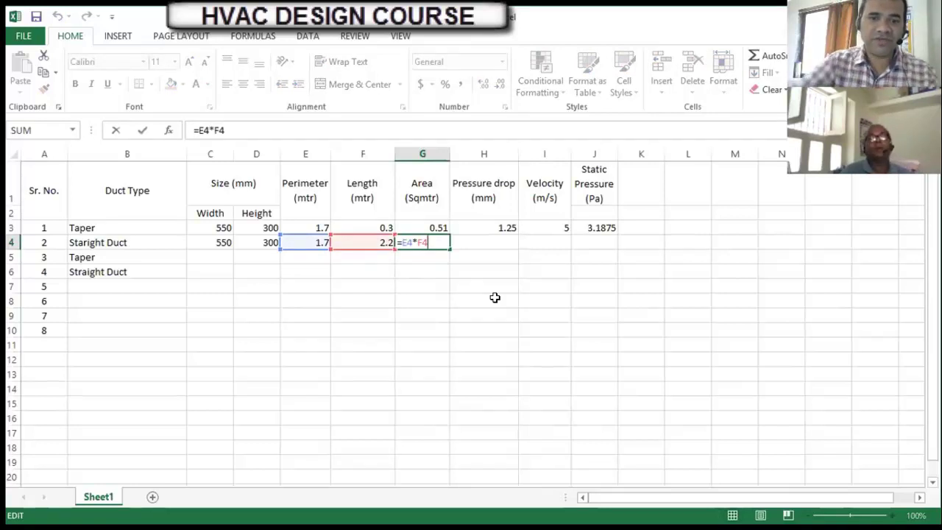
key(ctrl+Return)
key(F2)
key(ctrl+Return)
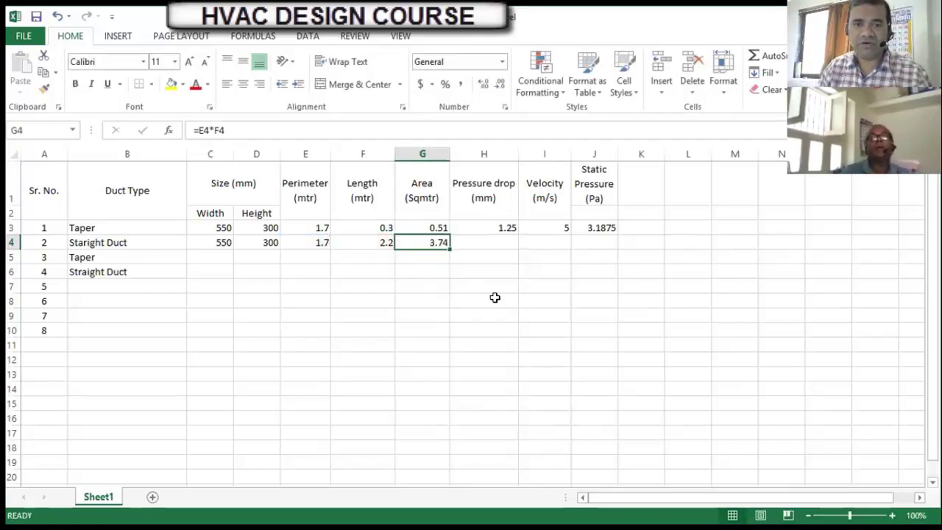
Copy the 1.25 pressure drop from H3 down the column to row 14
key(Right)
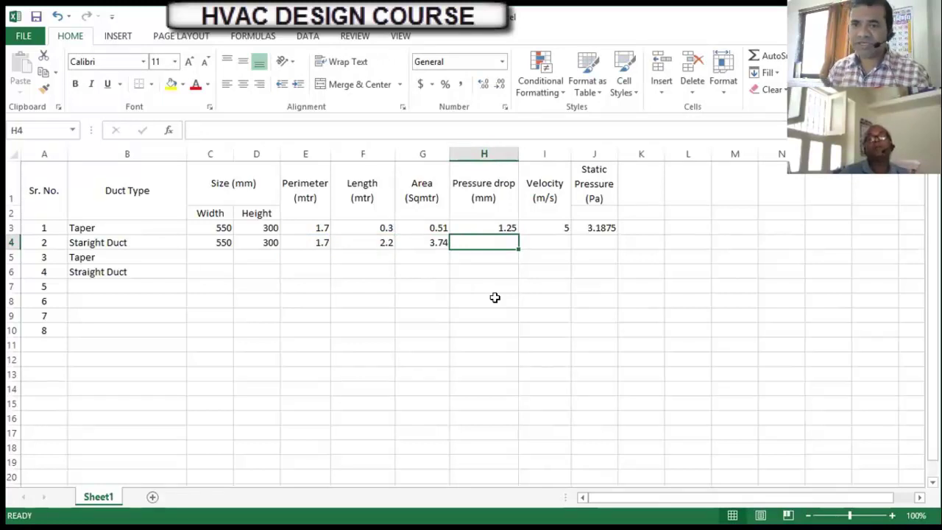
click(482, 229)
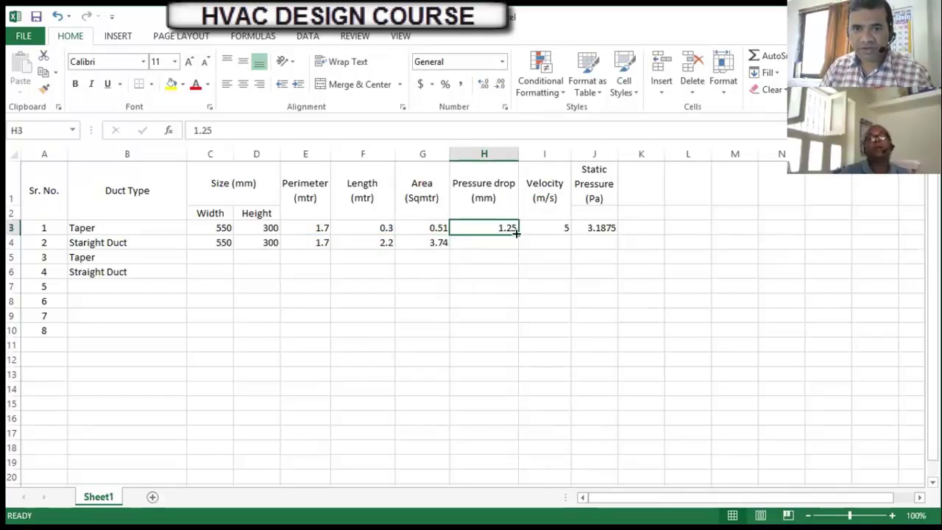
drag(518, 237, 498, 395)
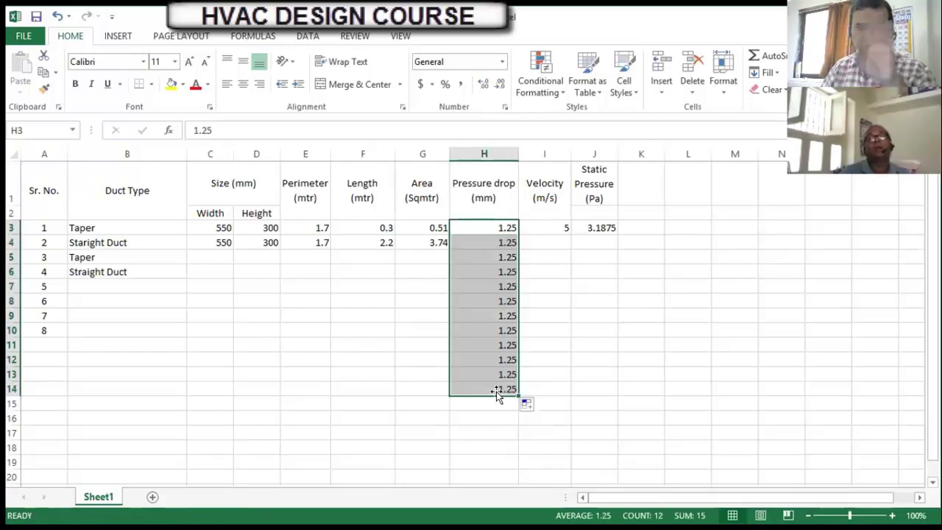
click(498, 244)
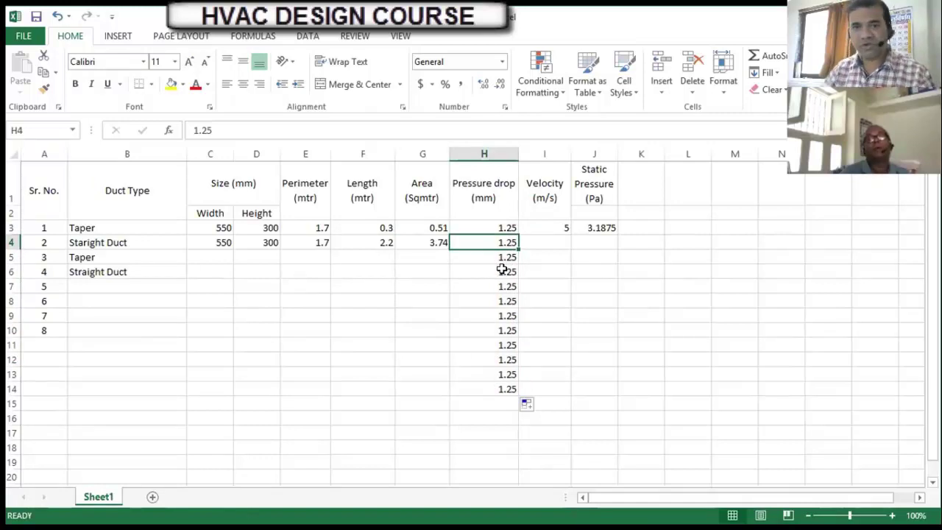
Set the straight duct velocity to 4.7 and fill the static pressure formula =G4*H4*I4 into J4
click(552, 244)
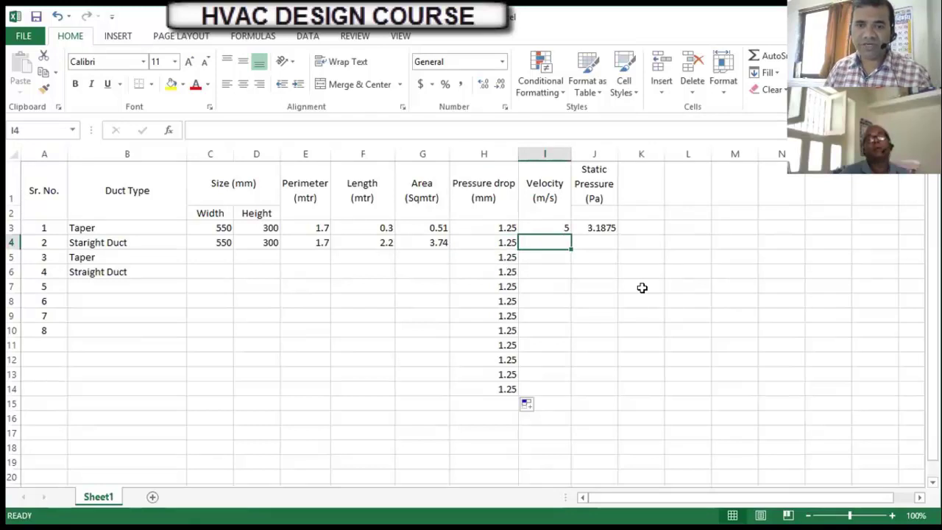
text(4.7)
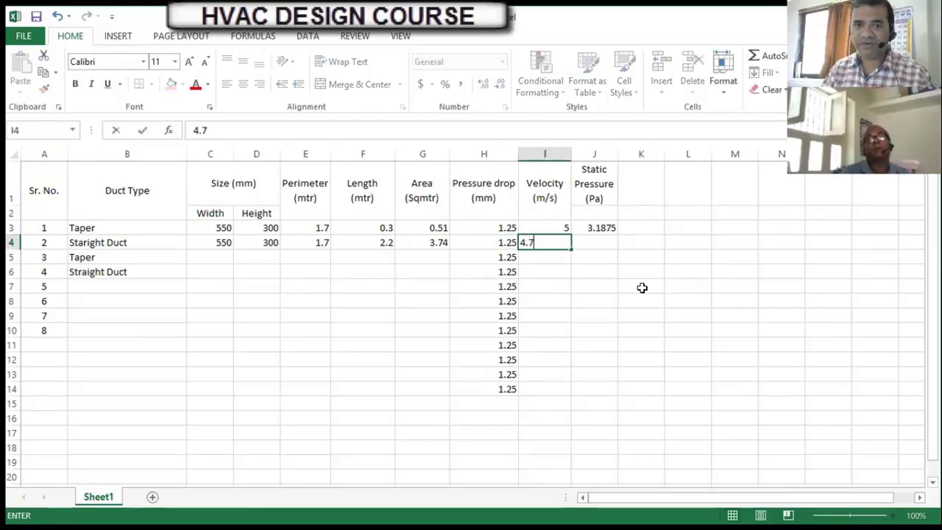
key(Return)
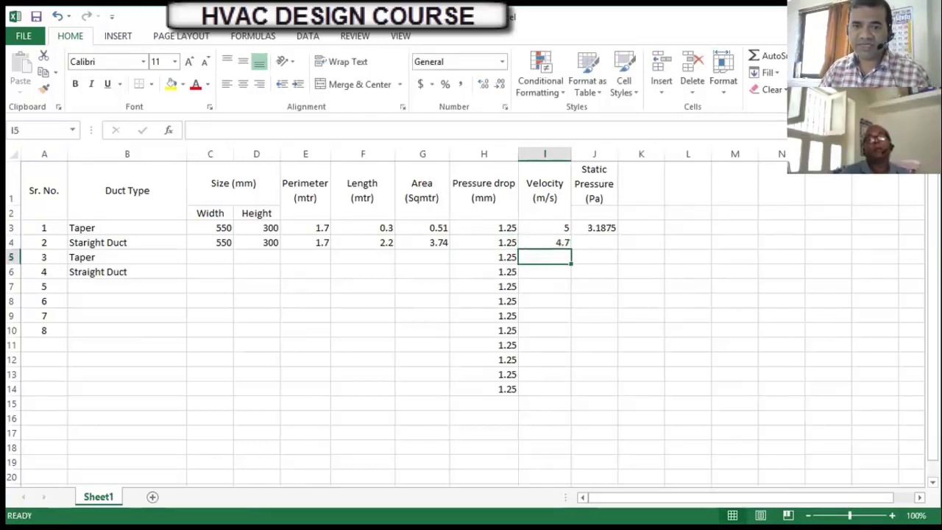
click(586, 239)
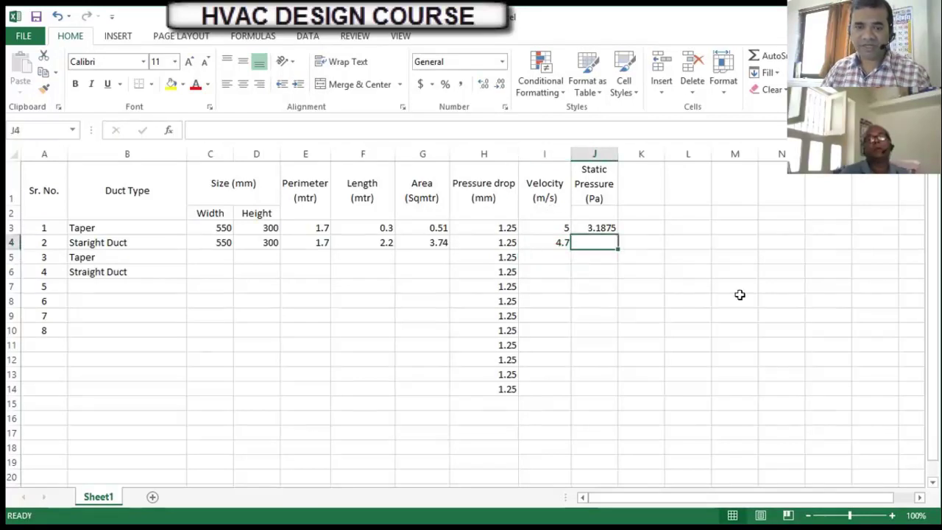
key(ctrl+d)
key(F2)
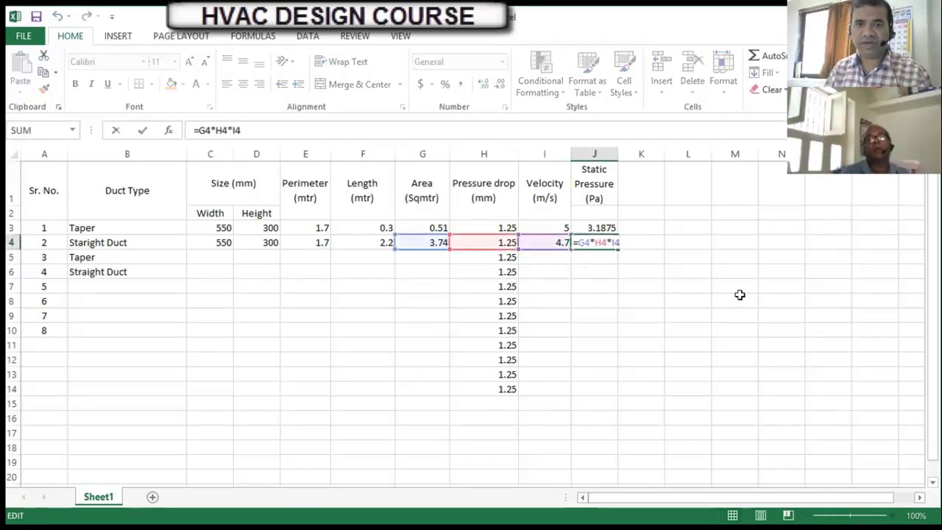
key(Escape)
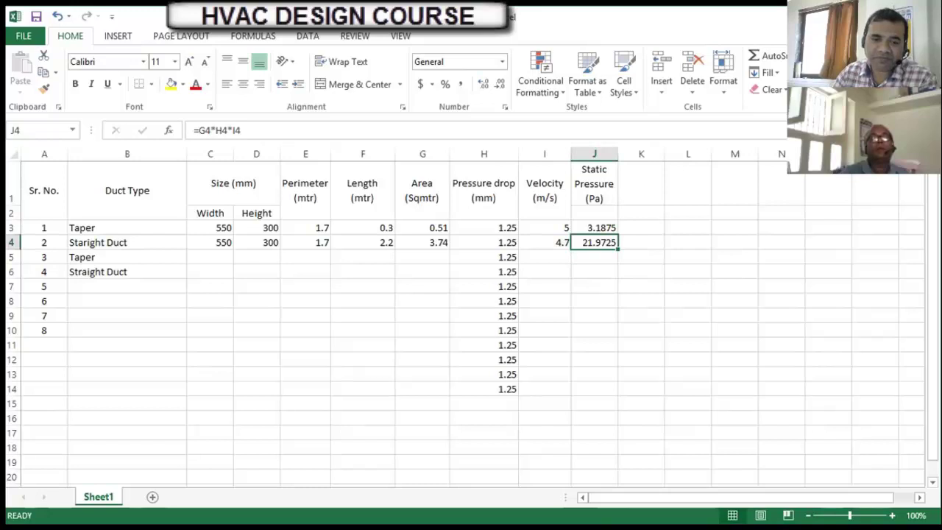
Set the third row's duct type to Elbow, correcting the 'Elebow' typo
click(106, 259)
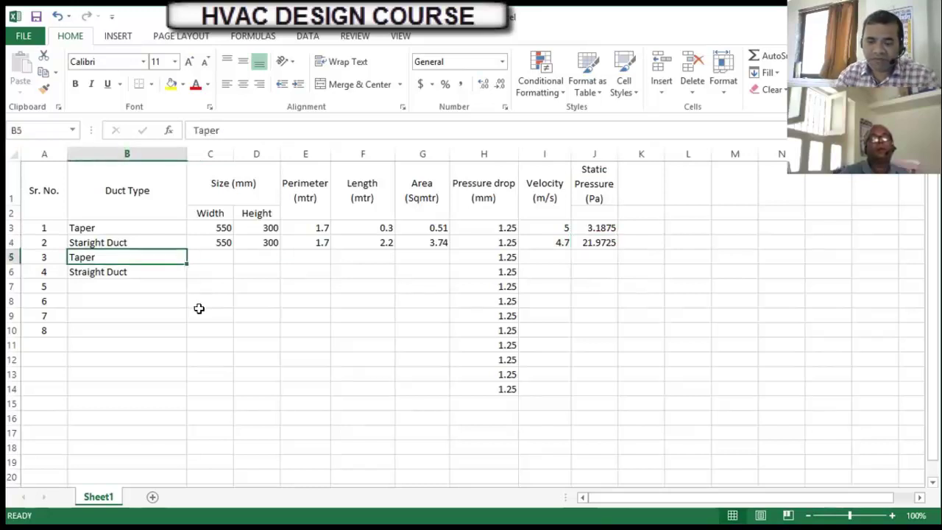
text(Elebow)
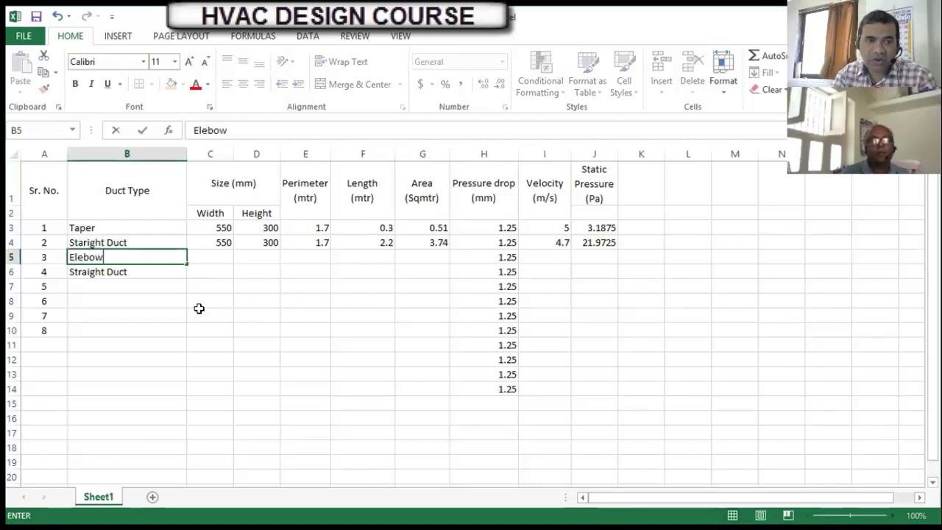
key(Return)
key(Up)
key(F2)
key(Left)
key(Left)
key(Left)
key(Delete)
key(Return)
Enter a 550 mm width for the elbow in C5
key(Up)
key(Right)
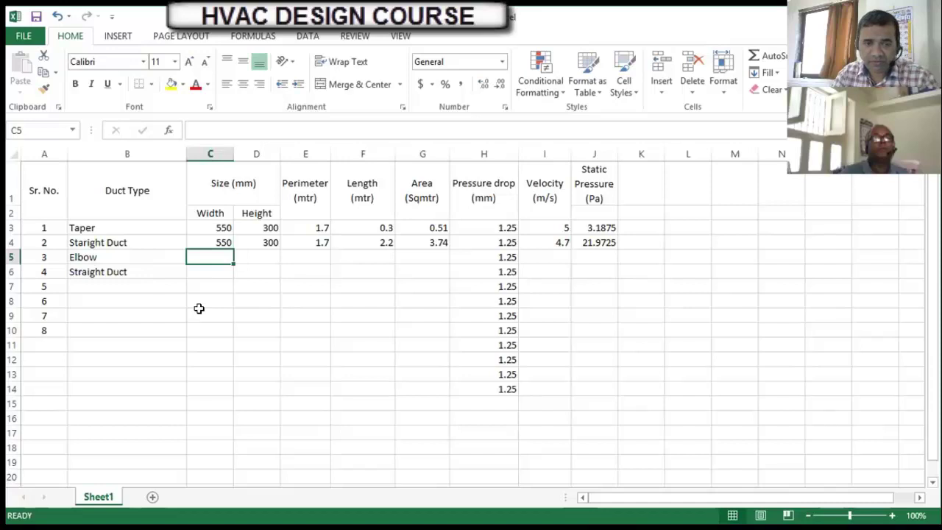
text(550)
key(Right)
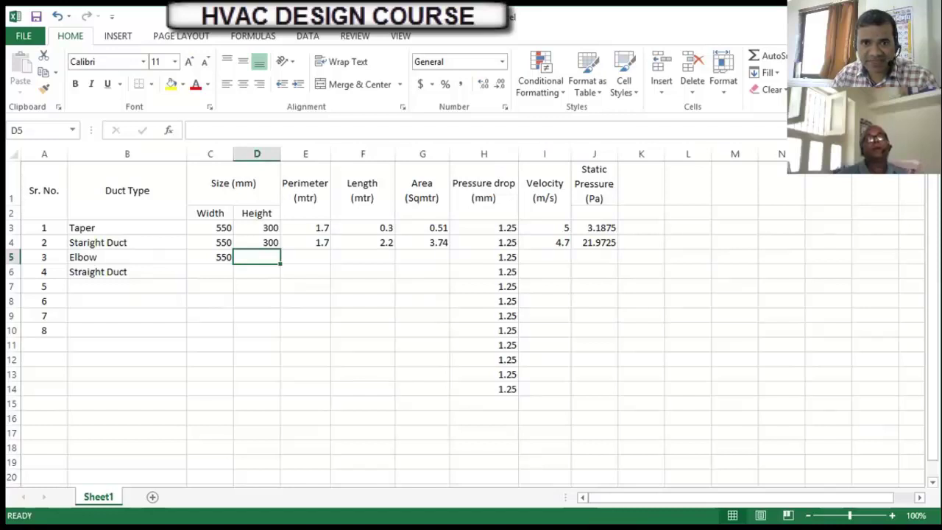
key(alt+Tab)
Zoom around WORK STATION to read the 550×300 duct and its elbow into the 450×300 branch
scroll(603, 290, up, 3)
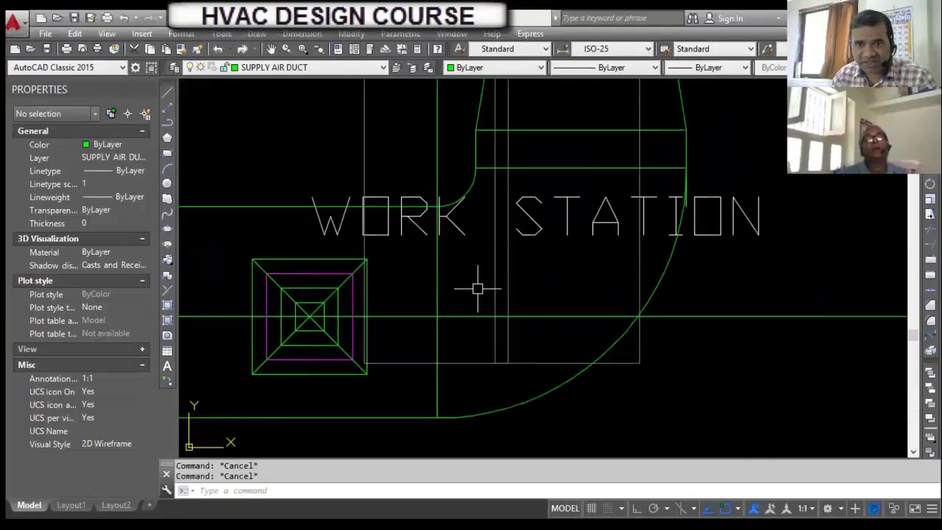
scroll(562, 285, down, 3)
scroll(565, 287, down, 1)
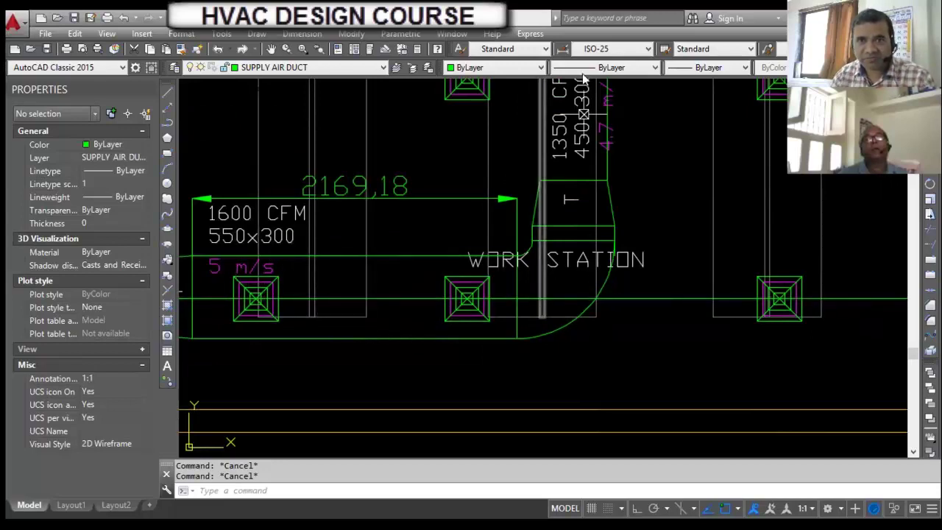
Enter the elbow's 300 mm height in D5 and fill its perimeter formula in E5, giving 1.7 m
key(alt+Tab)
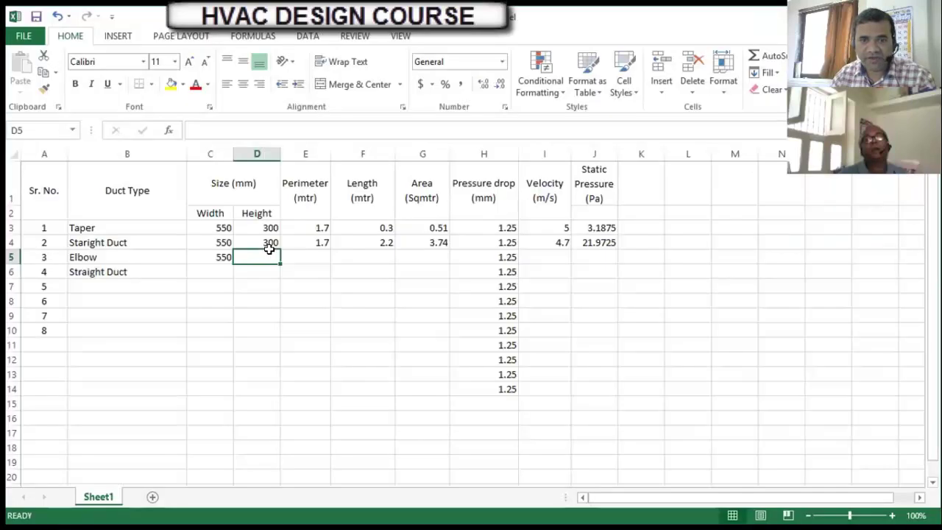
text(300)
key(Return)
key(Up)
key(Right)
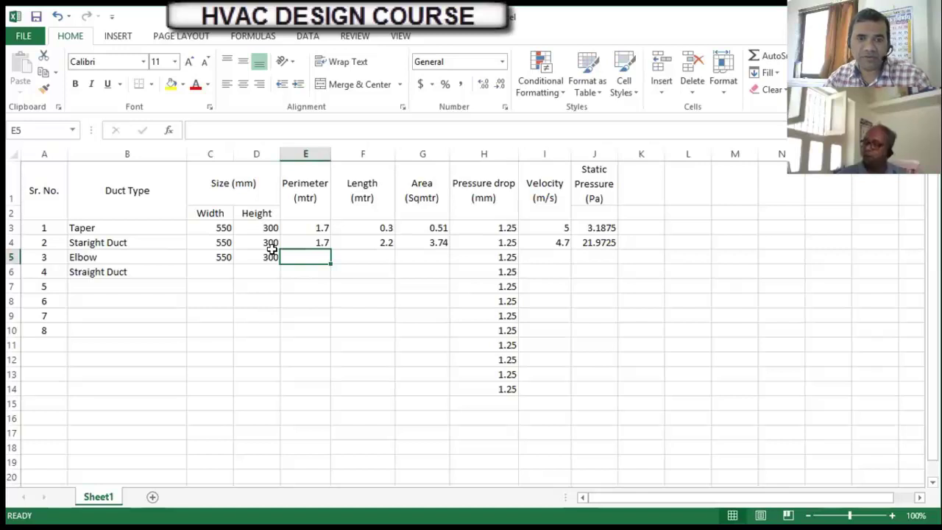
key(ctrl+d)
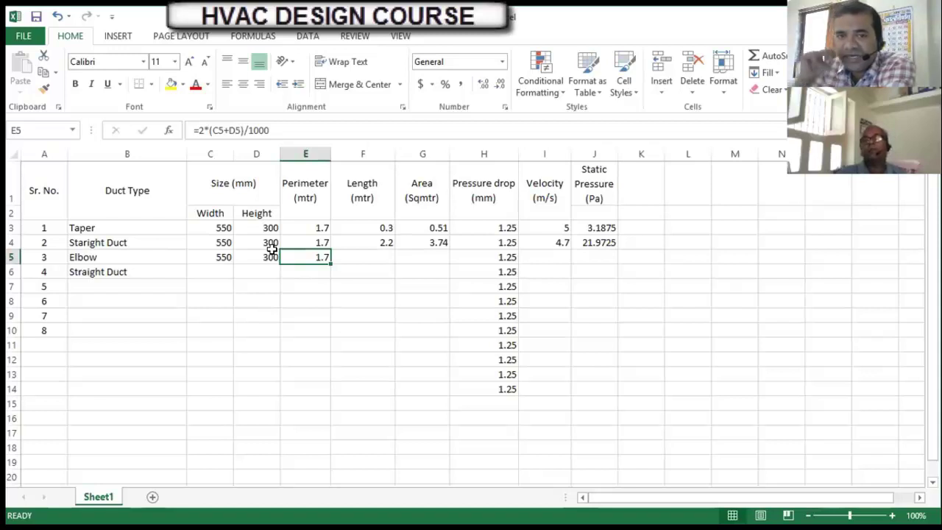
key(Right)
key(Right)
key(Right)
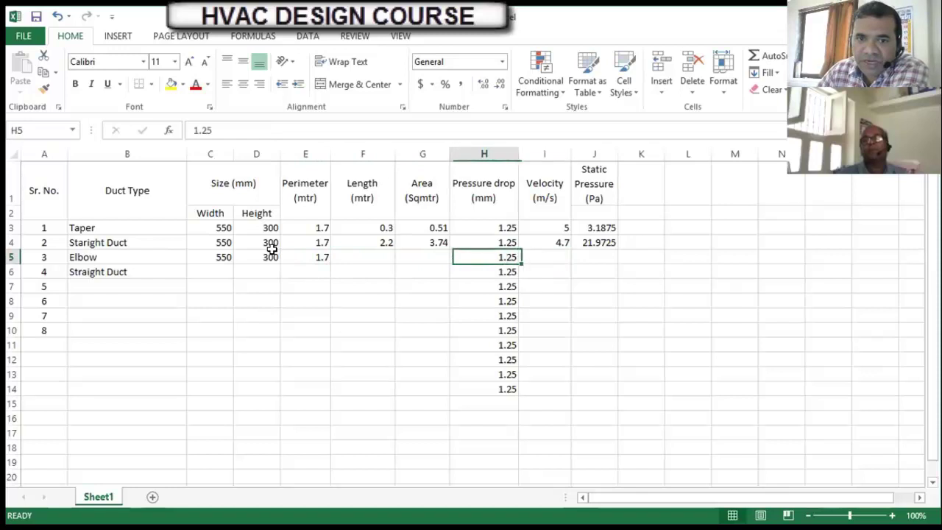
key(Up)
key(Down)
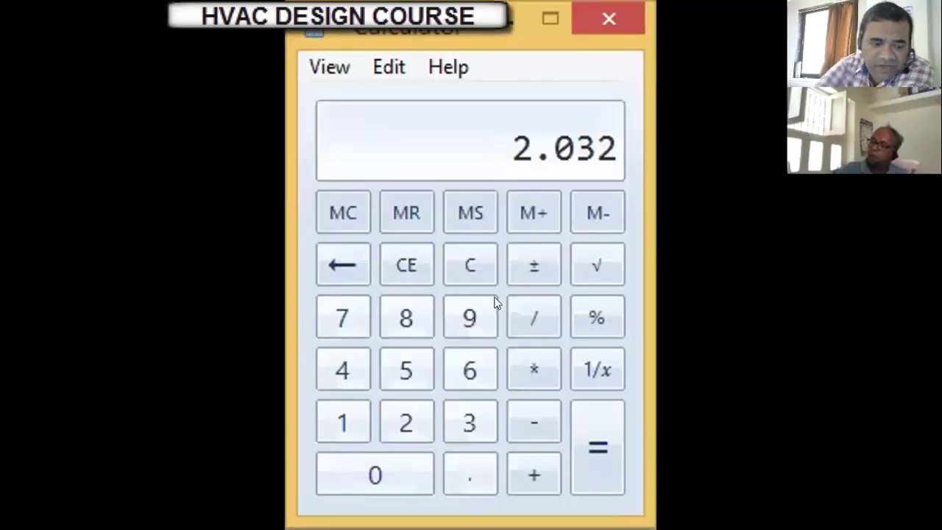
key(Escape)
Compute 0.1 × 25 = 2.5 in Calculator for the elbow's pressure drop
text(.1*)
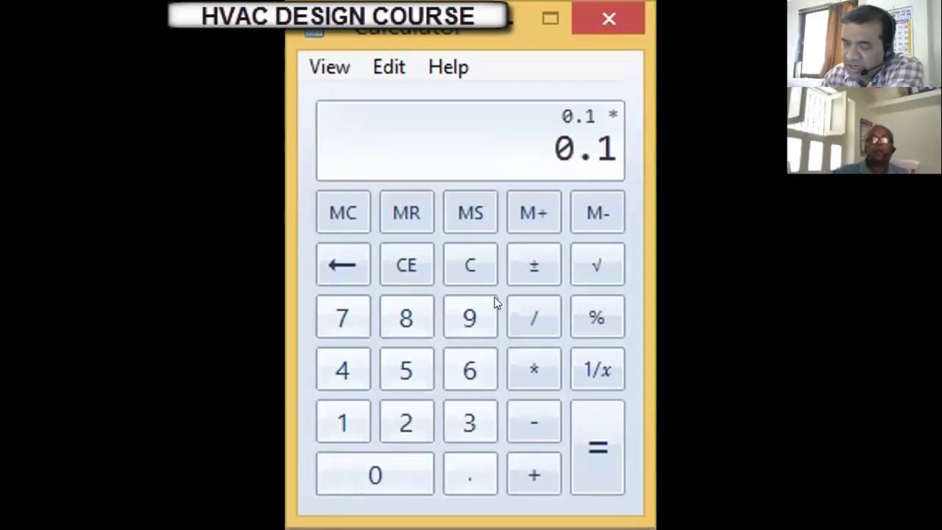
text(25=)
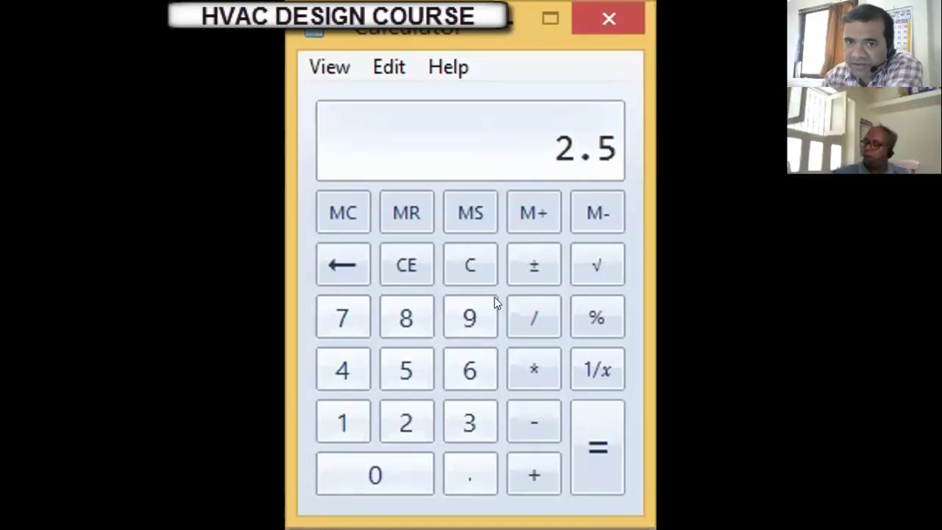
key(alt+Tab)
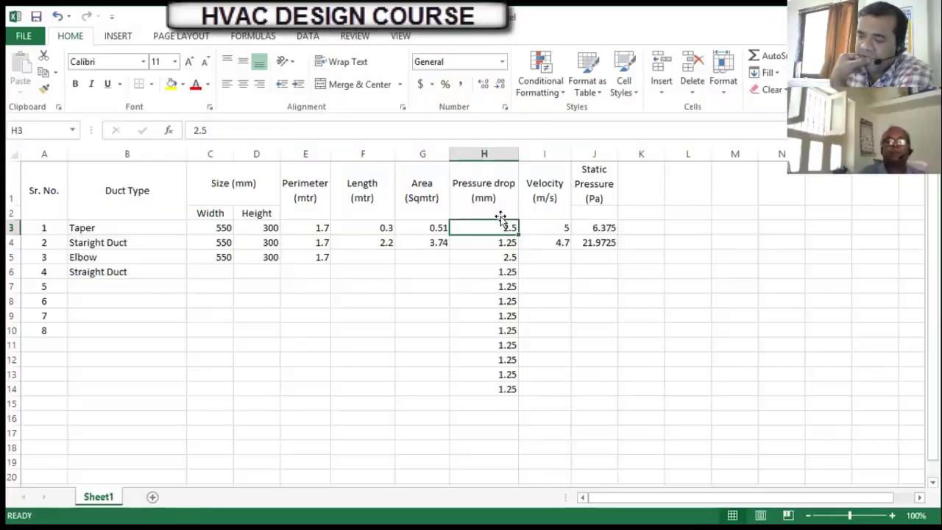
Enter 2.5 as the taper's pressure drop in H3, making its static pressure 6.375 Pa
text(2.5)
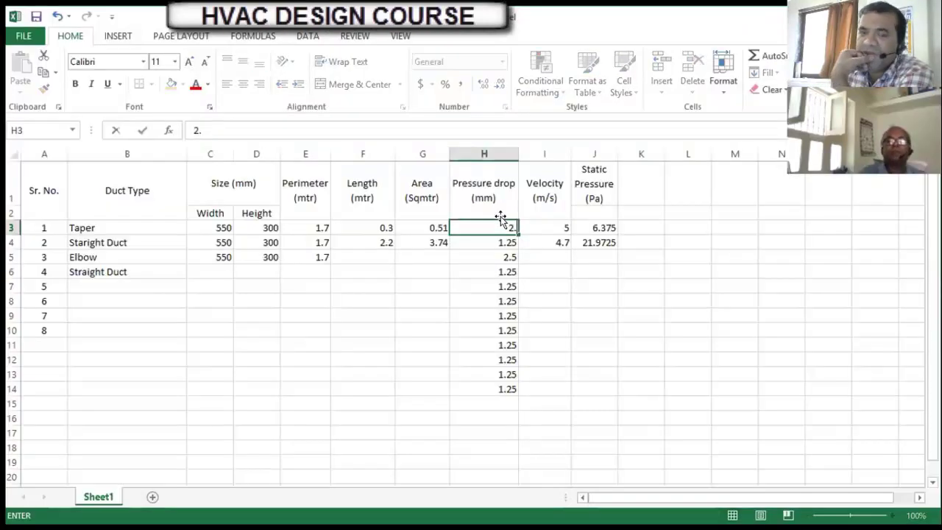
key(Return)
click(500, 221)
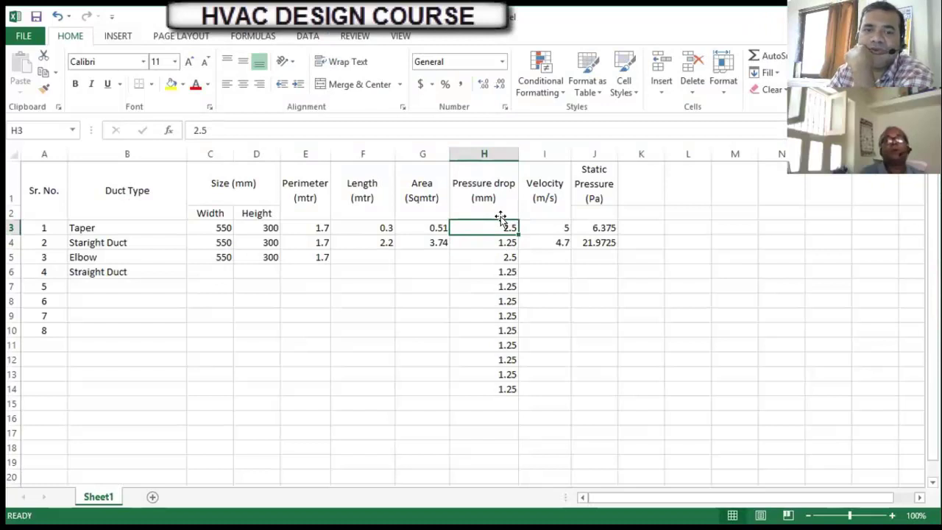
key(Down)
key(Down)
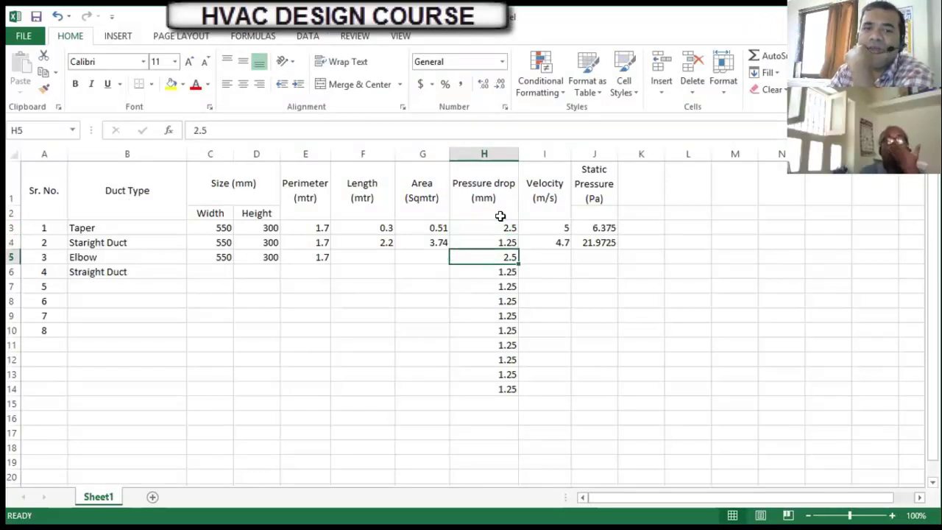
key(Left)
key(Left)
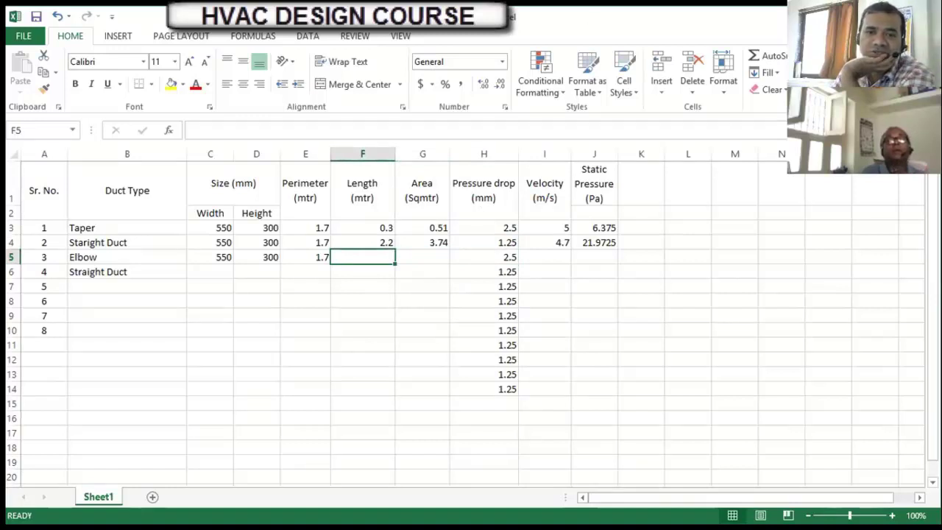
key(alt+Tab)
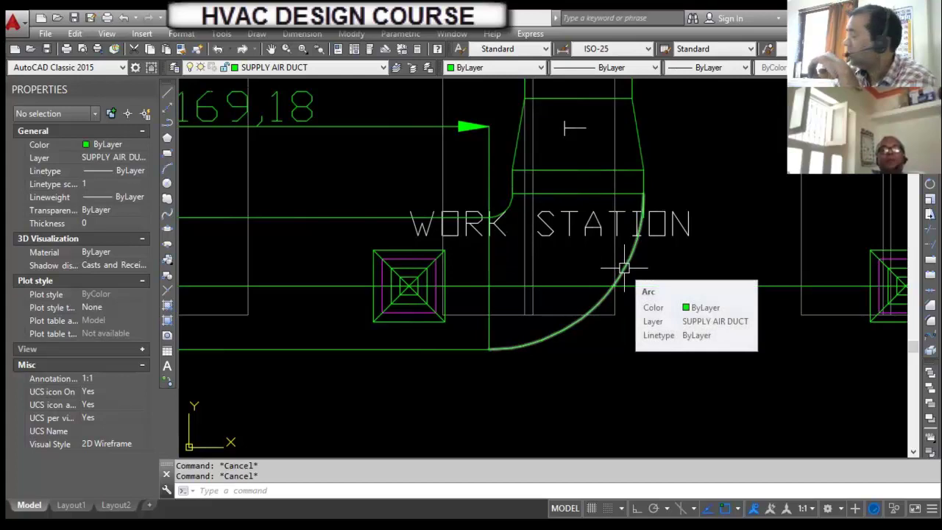
List the elbow arc with LI to read radius 650 and length 1021.0176
text(li)
key(Return)
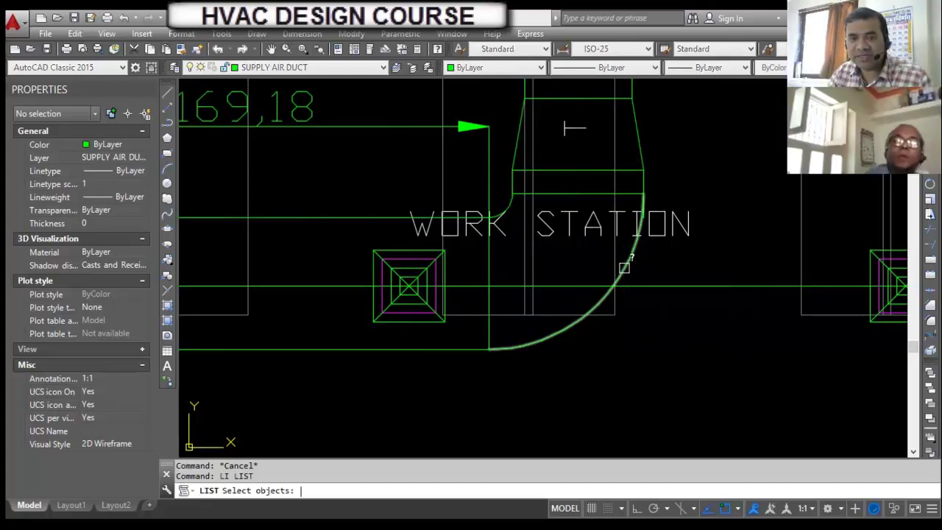
click(628, 268)
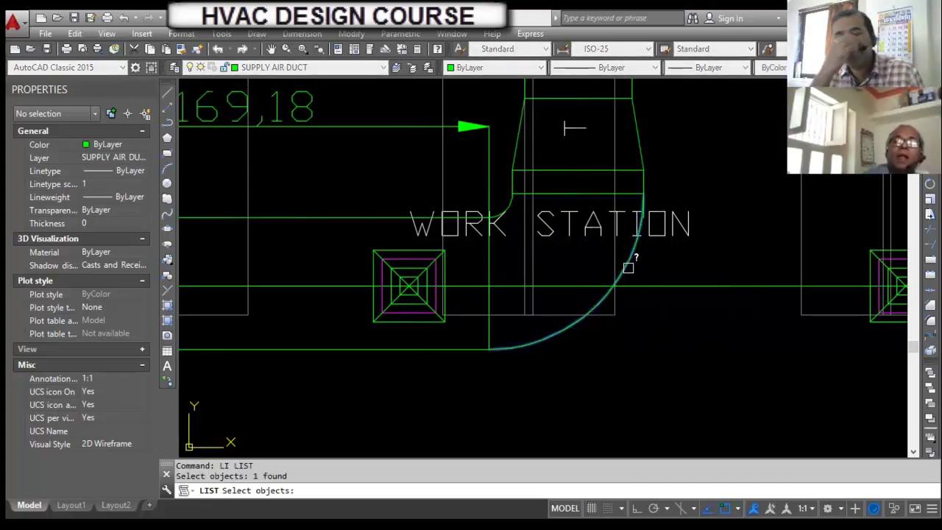
key(Return)
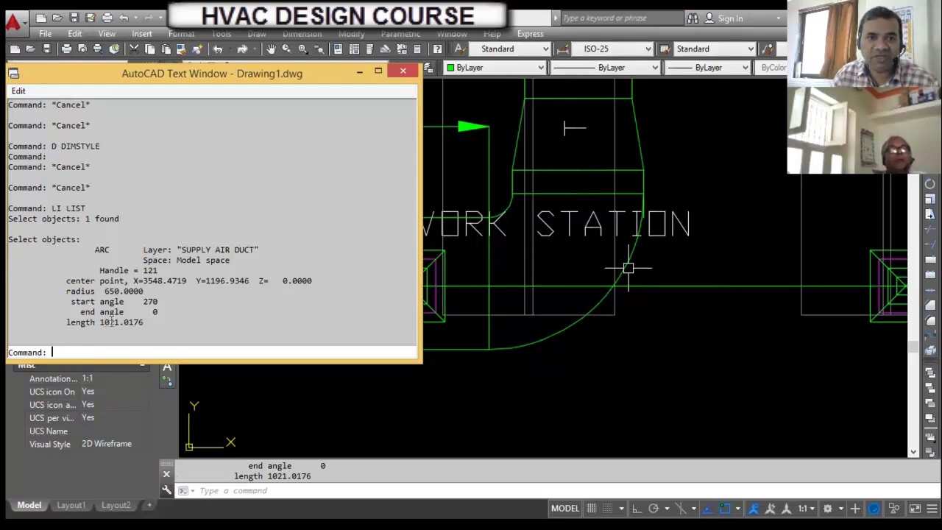
click(489, 400)
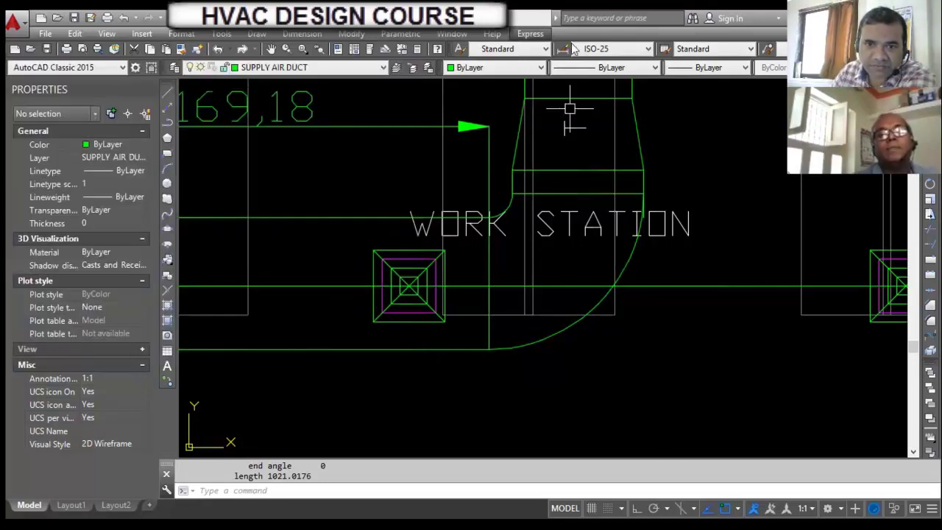
key(alt+Tab)
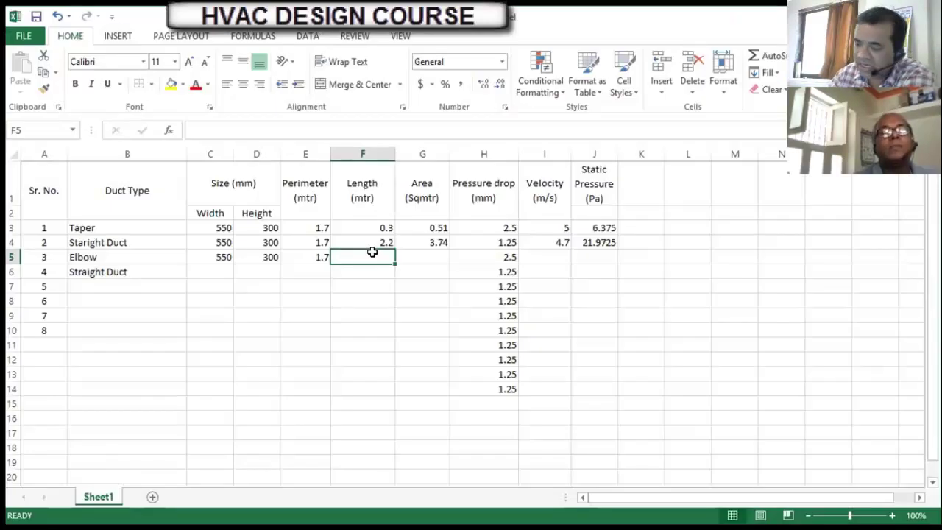
Enter 1 m as the Elbow length in F5 and fill the area formula down, giving 1.7
text(1)
key(Return)
key(Up)
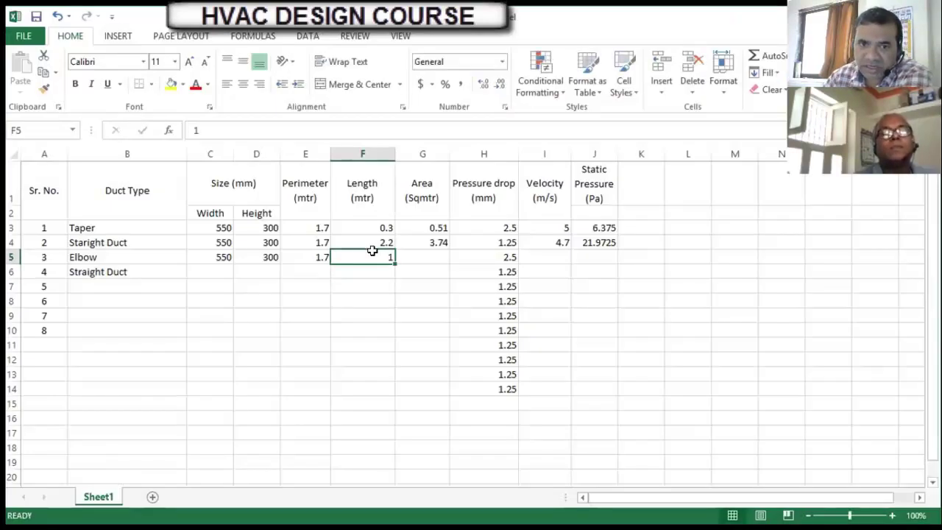
key(Right)
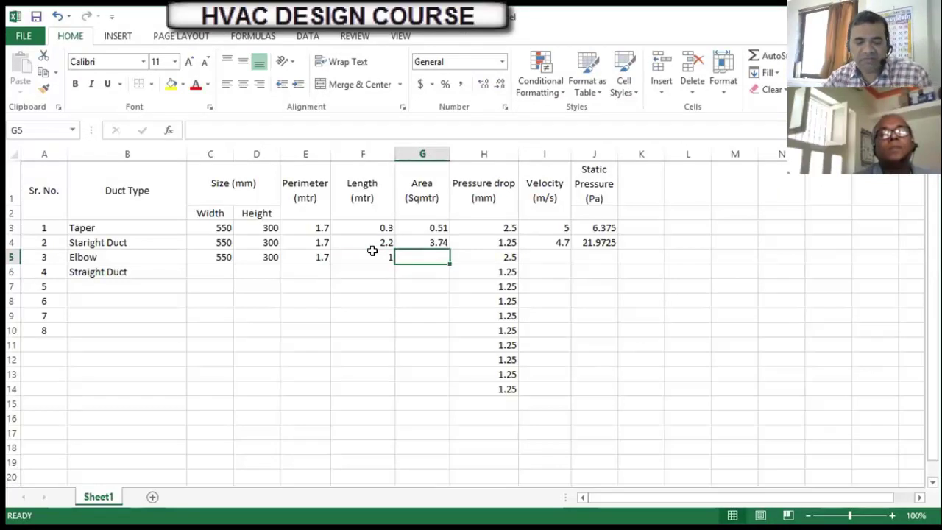
key(ctrl+d)
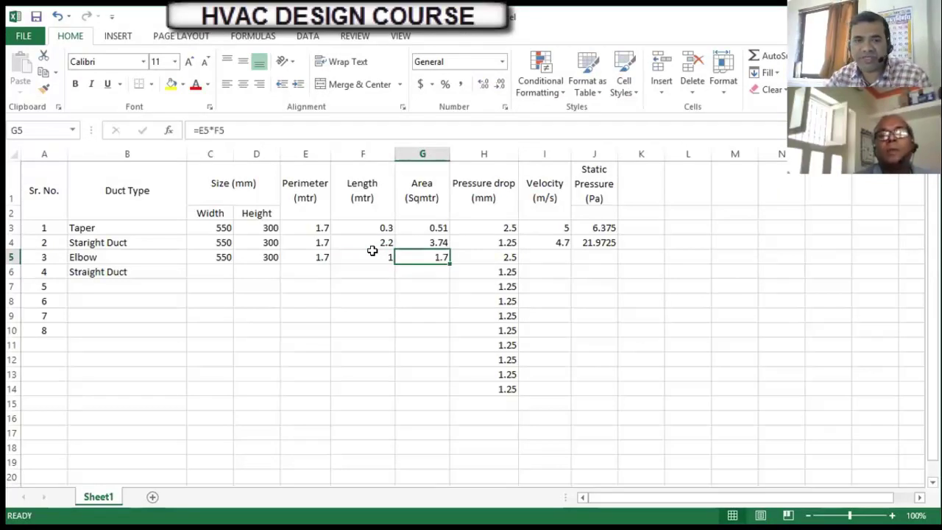
Check the Elbow row's area (=E5*F5) and perimeter formulas without changing them
key(F2)
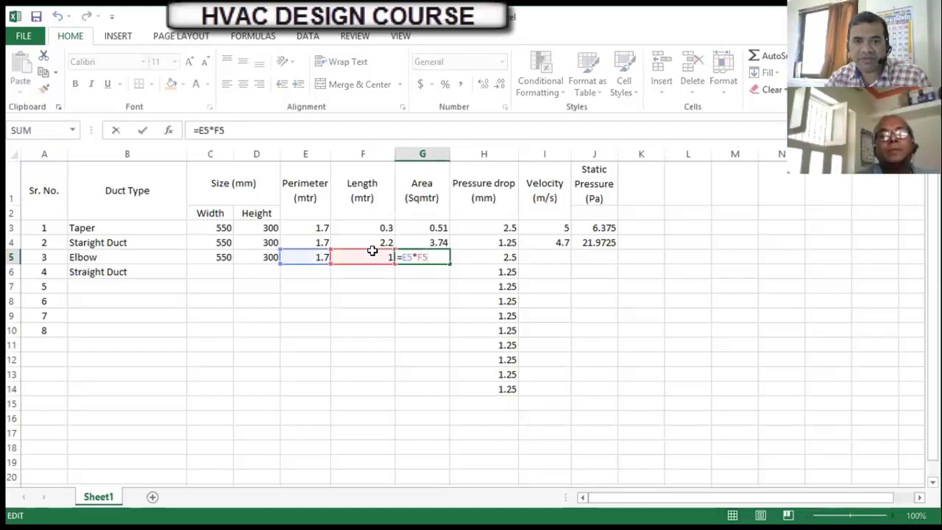
key(Escape)
key(Left)
key(Left)
key(F2)
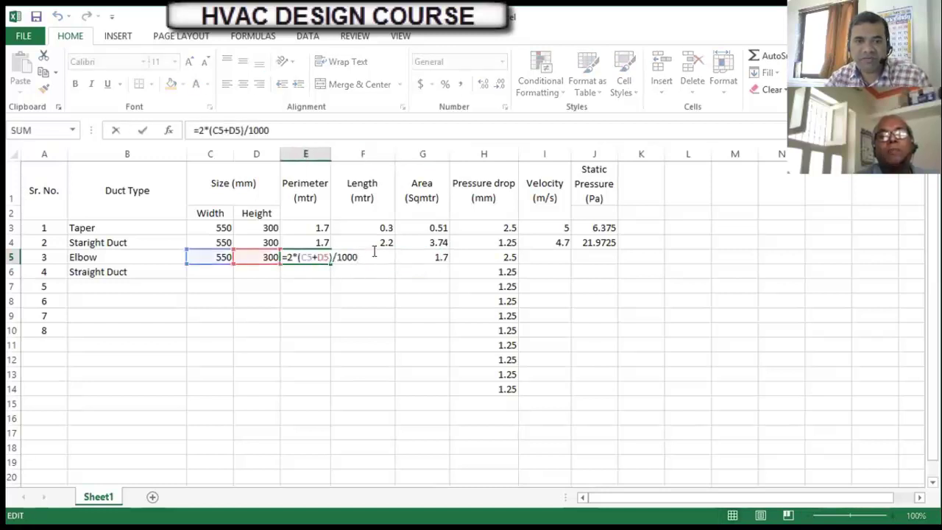
key(Escape)
key(Right)
key(Right)
key(Right)
key(Left)
key(F2)
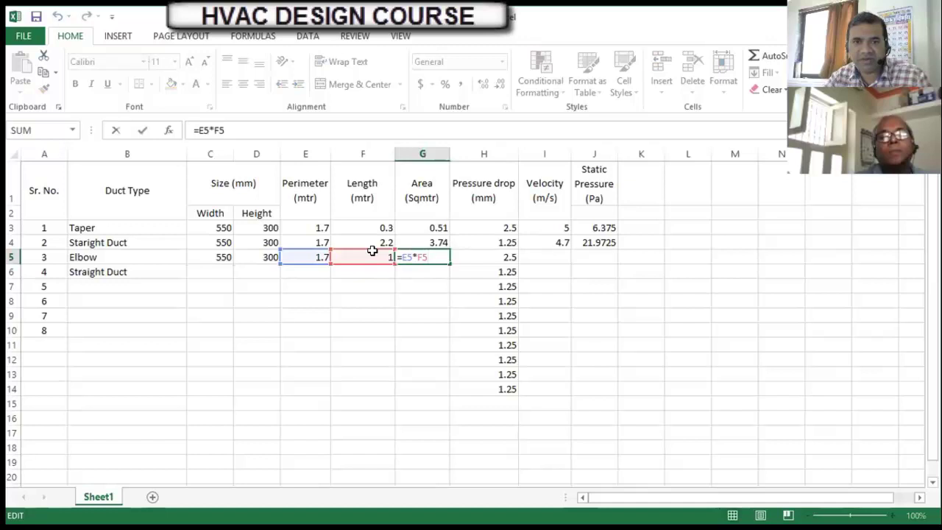
key(Escape)
key(Right)
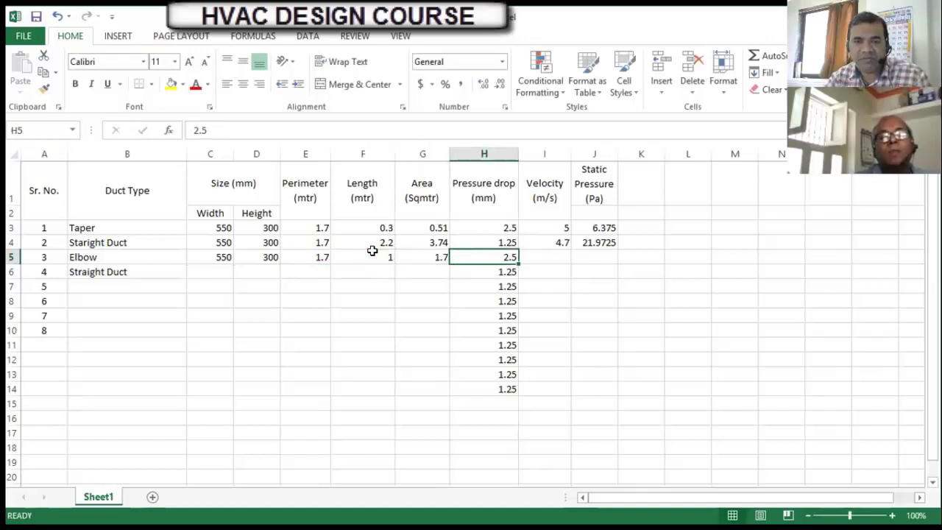
key(Right)
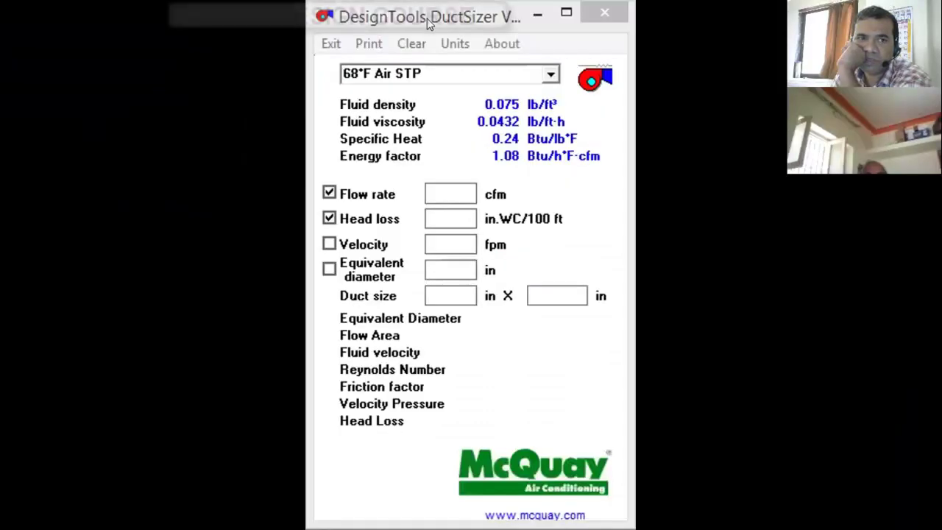
Enter flow rate 1600 cfm and head loss 0.08 in.WC/100 ft, yielding 976.7 fpm and 17.3 in diameter
key(alt+Tab)
click(433, 188)
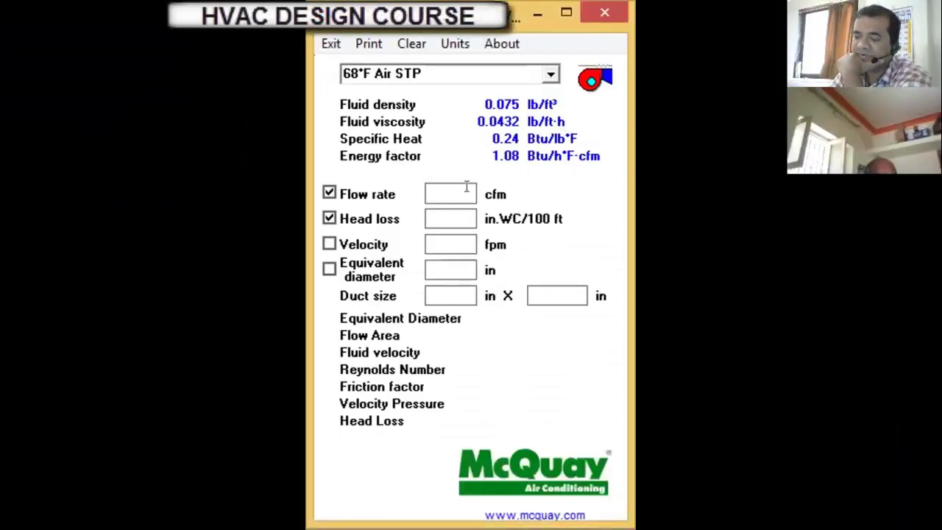
text(1600)
click(429, 214)
text(0.08)
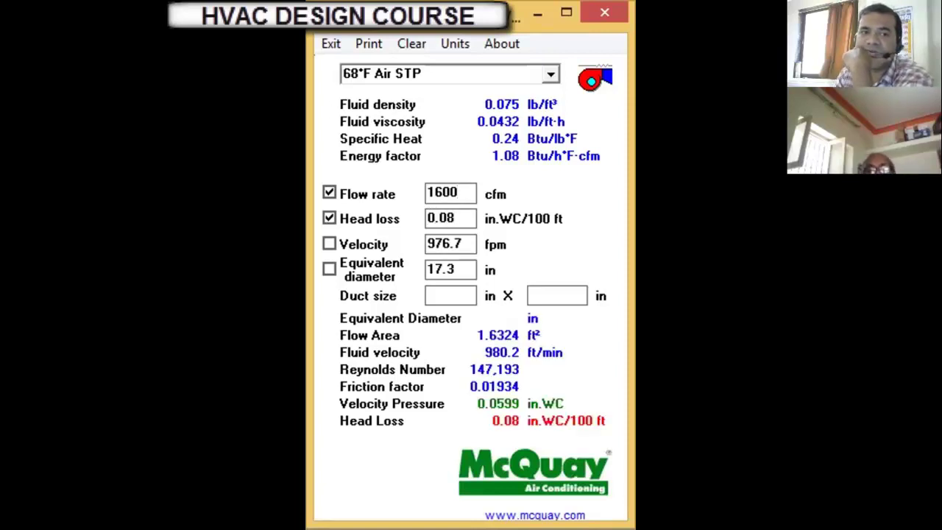
click(449, 187)
double_click(449, 187)
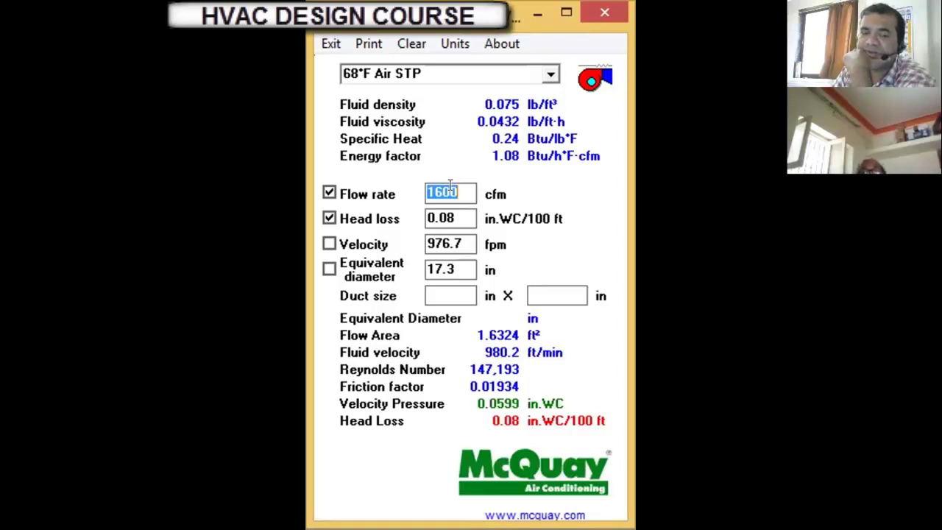
click(454, 187)
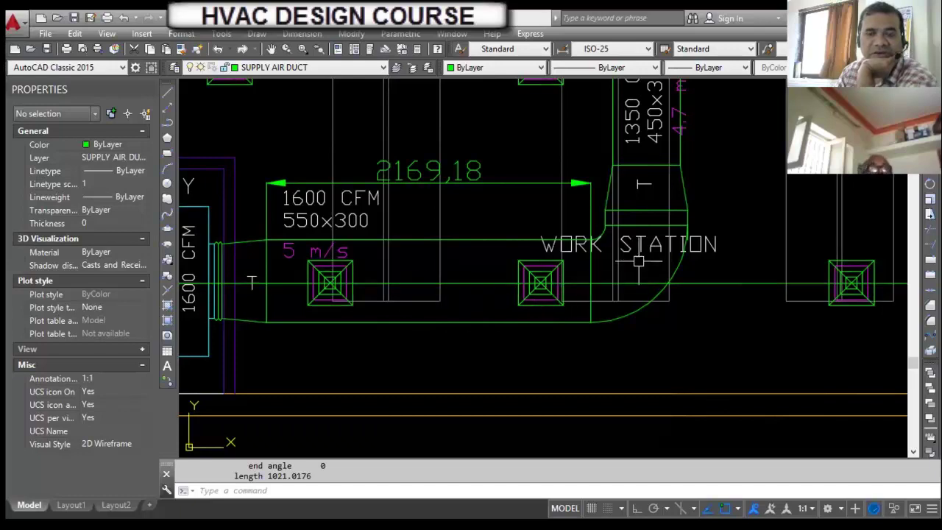
scroll(545, 282, down, 2)
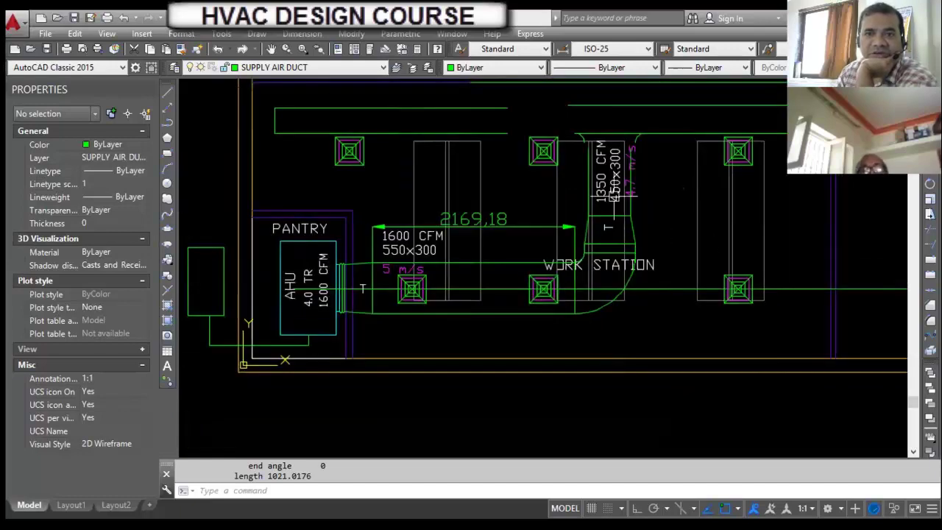
scroll(618, 176, up, 2)
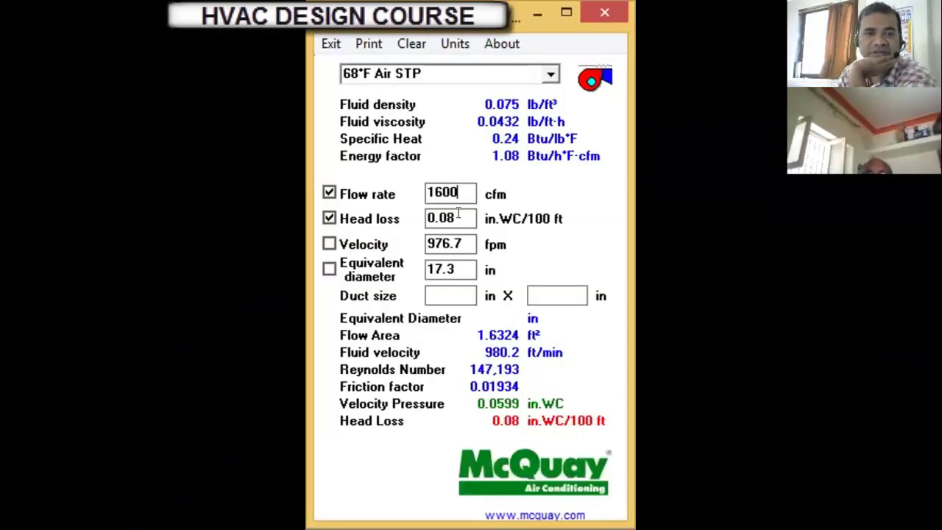
Change the head loss from 0.08 to 0.1 in.WC/100 ft, recalculating velocity to 1067.4 fpm
key(BackSpace)
key(BackSpace)
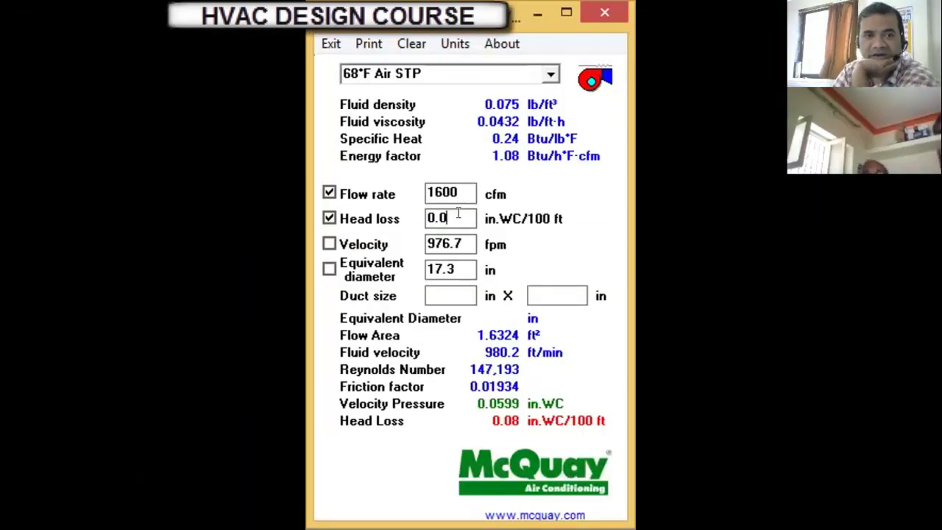
text(1)
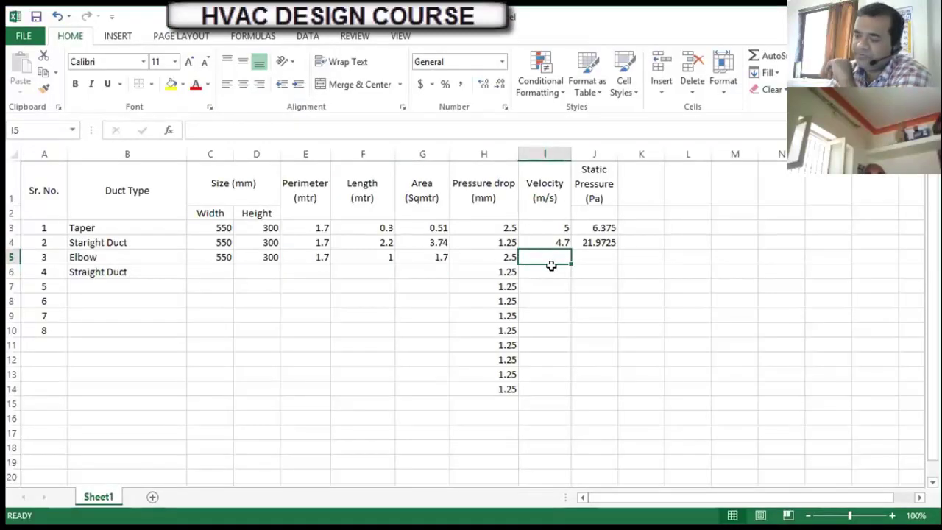
Enter 5.35 m/s as the Elbow velocity and fill static pressure =G5*H5*I5, giving 22.7375 Pa
text(5.)
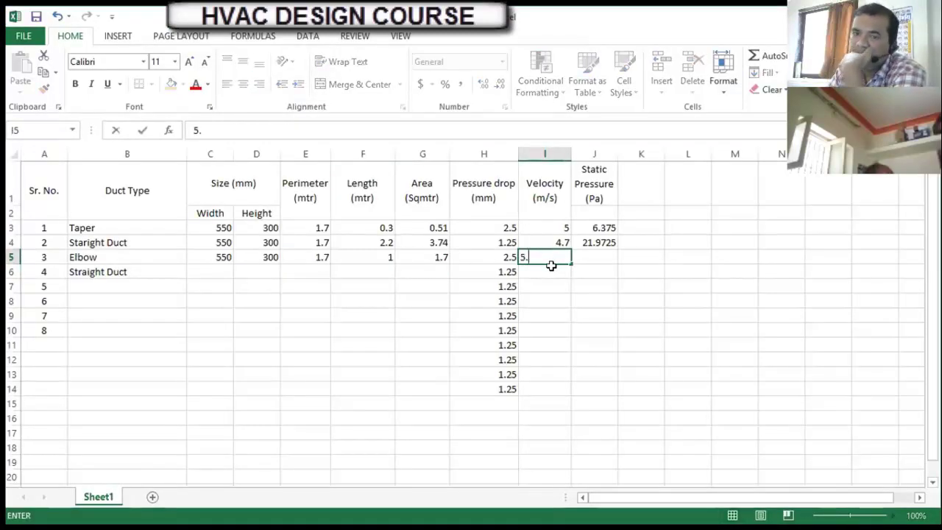
text(35)
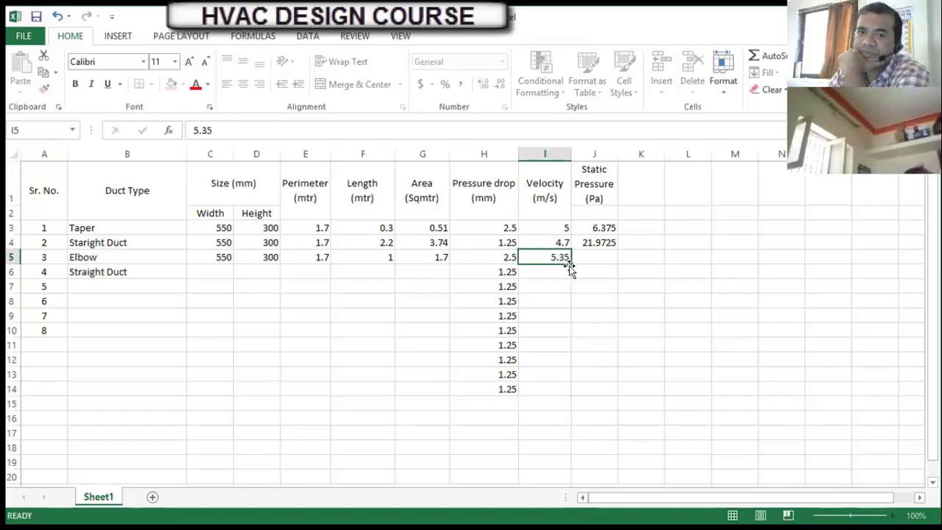
key(Tab)
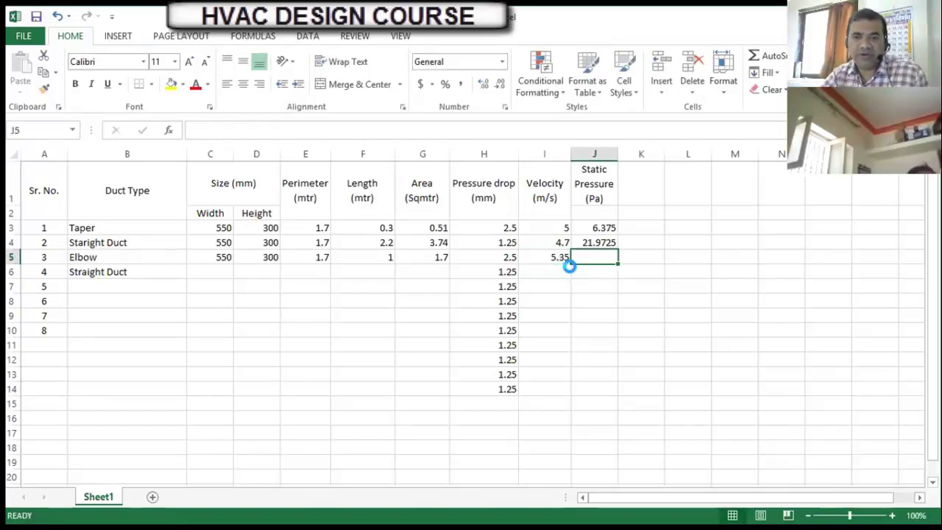
key(ctrl+d)
key(F2)
key(Escape)
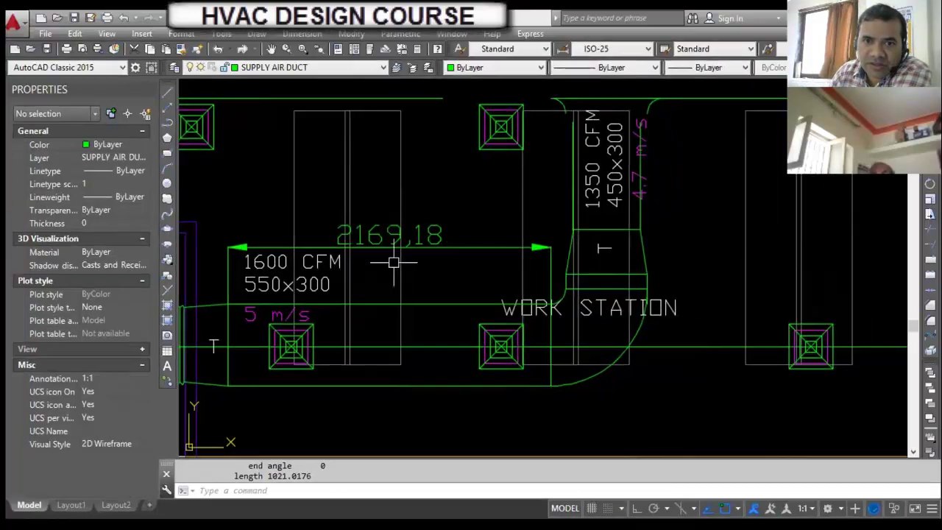
scroll(508, 309, down, 2)
scroll(611, 271, up, 3)
scroll(519, 329, down, 1)
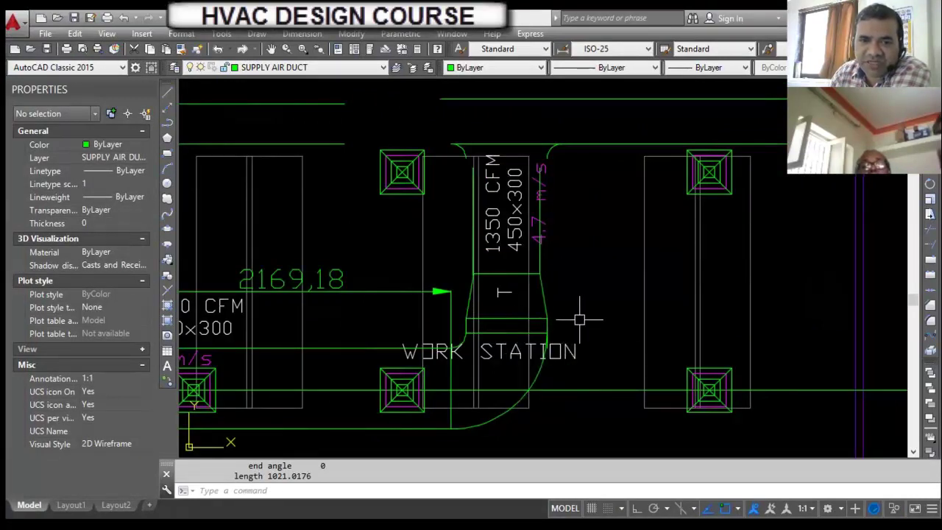
Cancel a false DIST start and close the accidentally opened Dimension Style dialog
scroll(581, 317, down, 2)
scroll(563, 284, up, 2)
text(di)
key(Return)
scroll(582, 363, up, 2)
key(Escape)
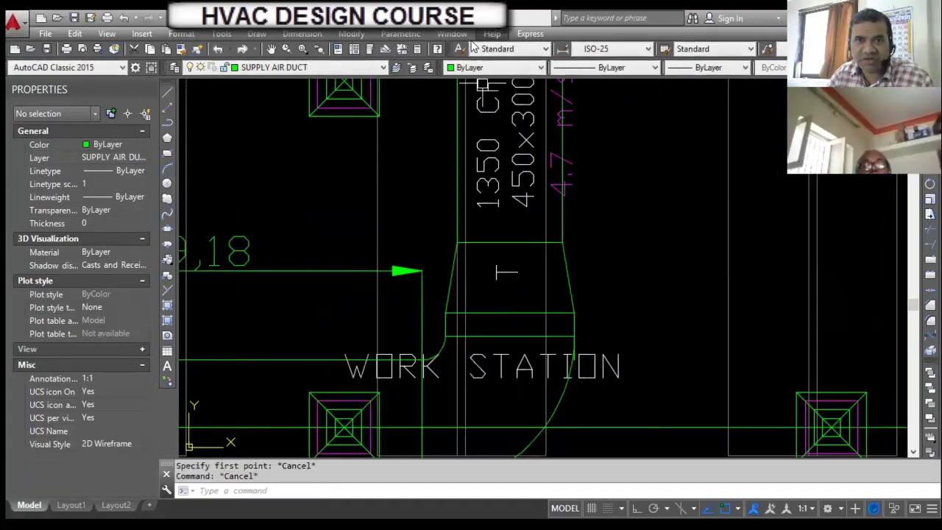
key(Escape)
text(d)
key(Return)
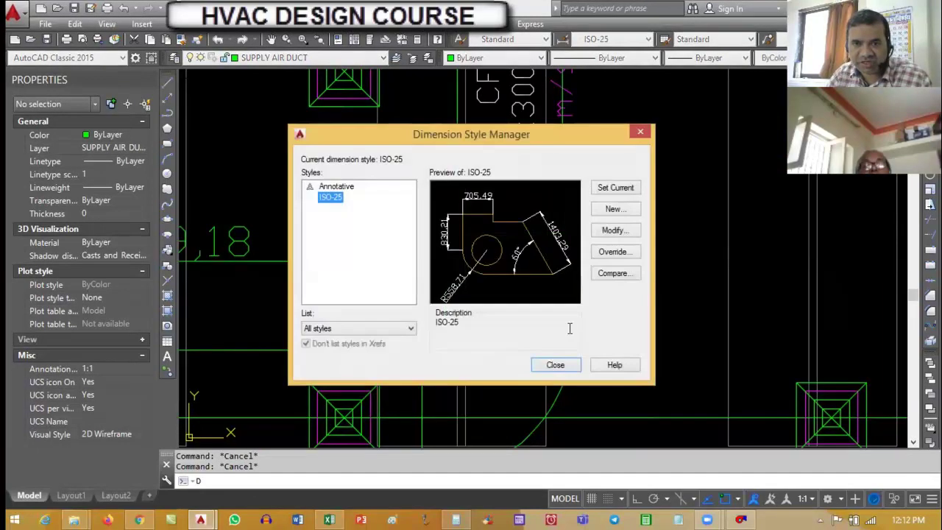
key(Escape)
Measure the vertical branch taper with DIST from bottom corner to top end, reading 100
text(di)
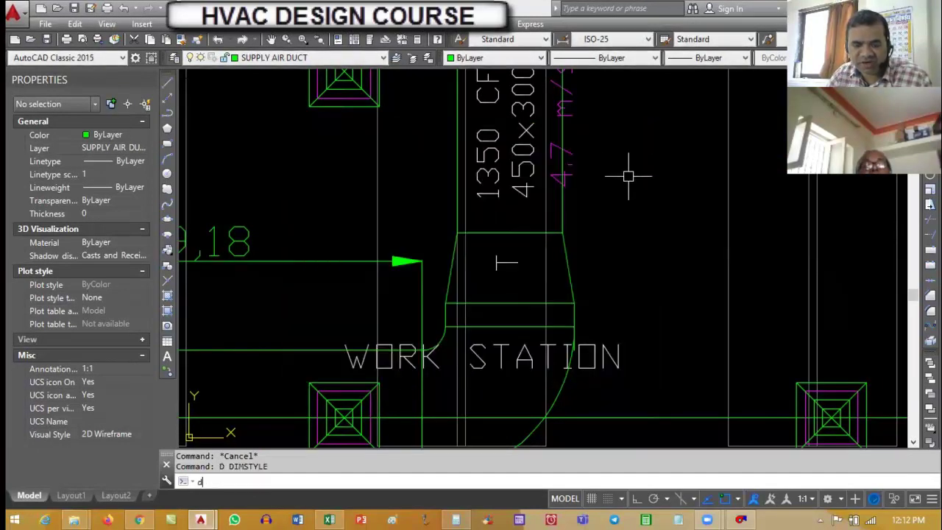
key(Return)
click(574, 326)
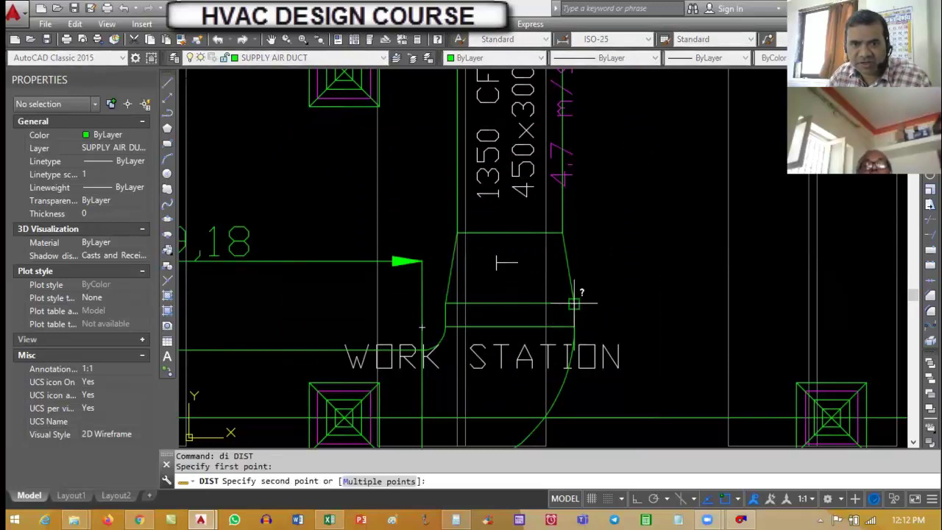
click(572, 303)
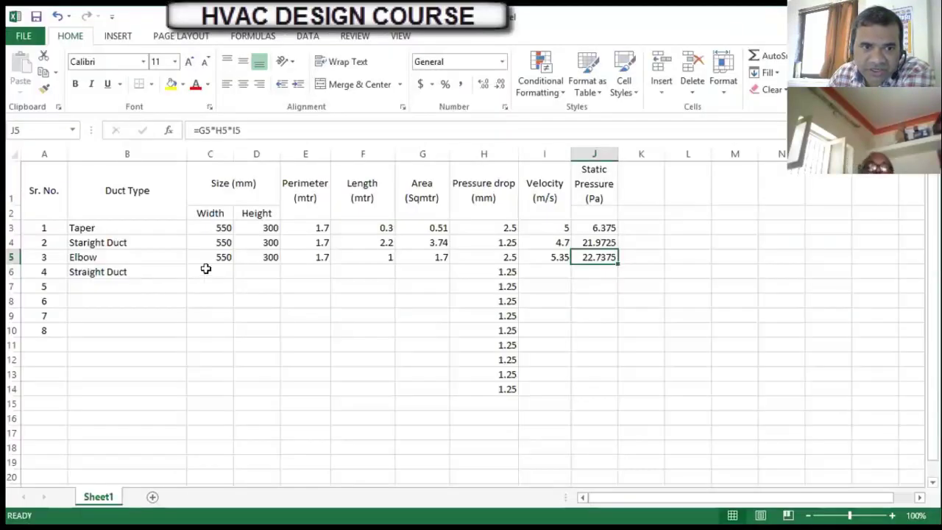
click(204, 270)
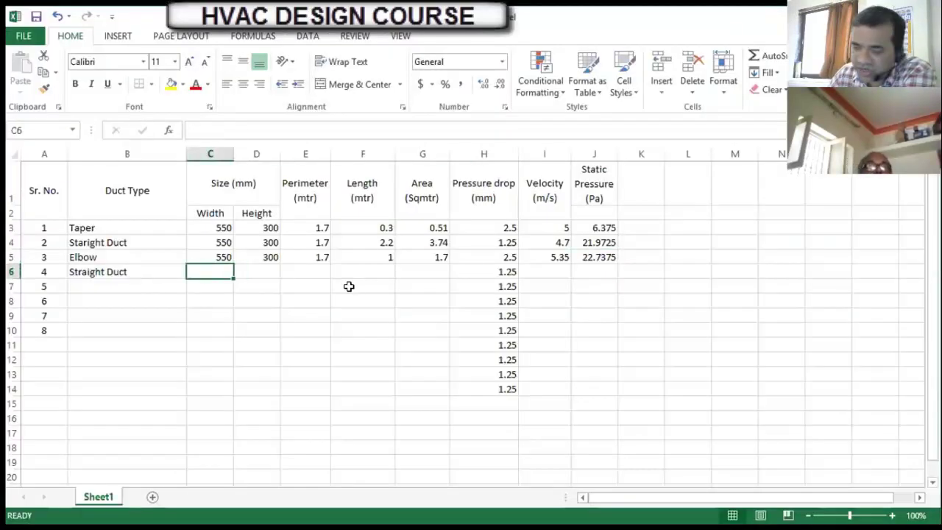
Enter 550 × 300 for the Straight Duct row and fill its perimeter, giving 1.7
text(550)
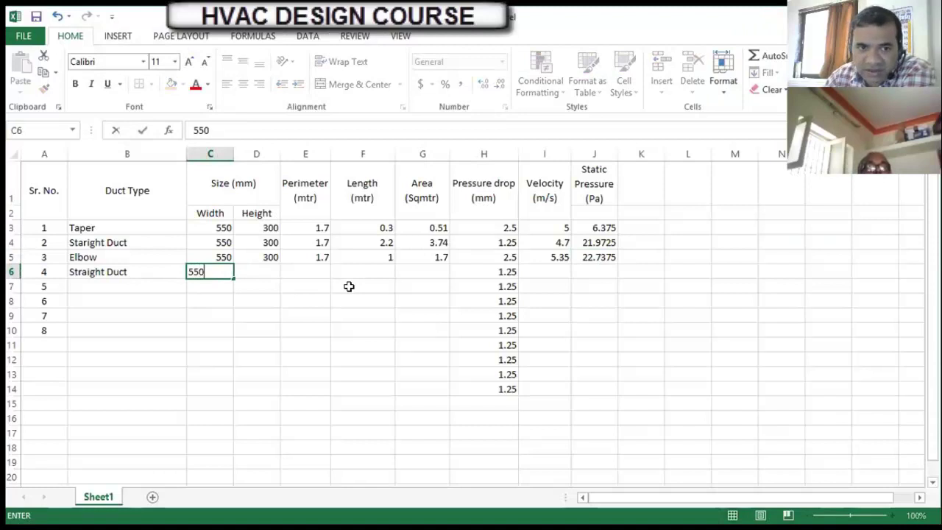
key(Tab)
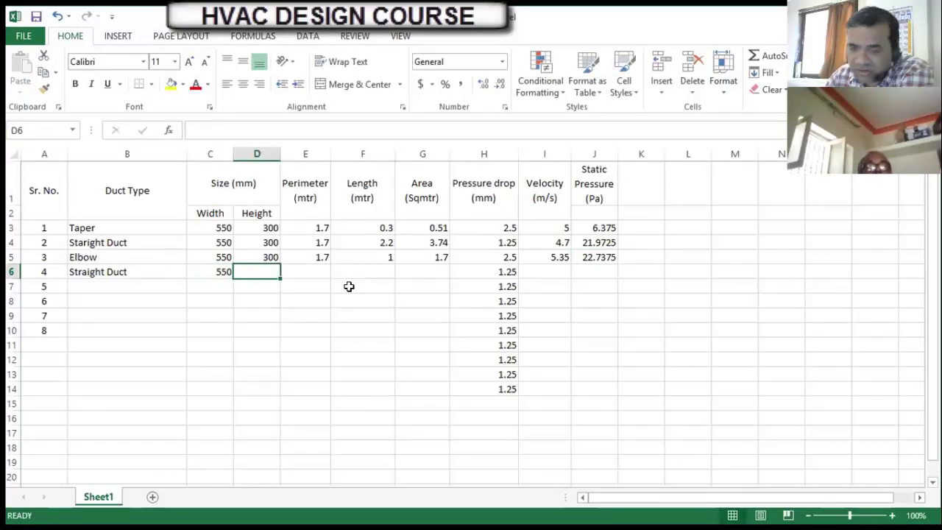
text(300)
key(Tab)
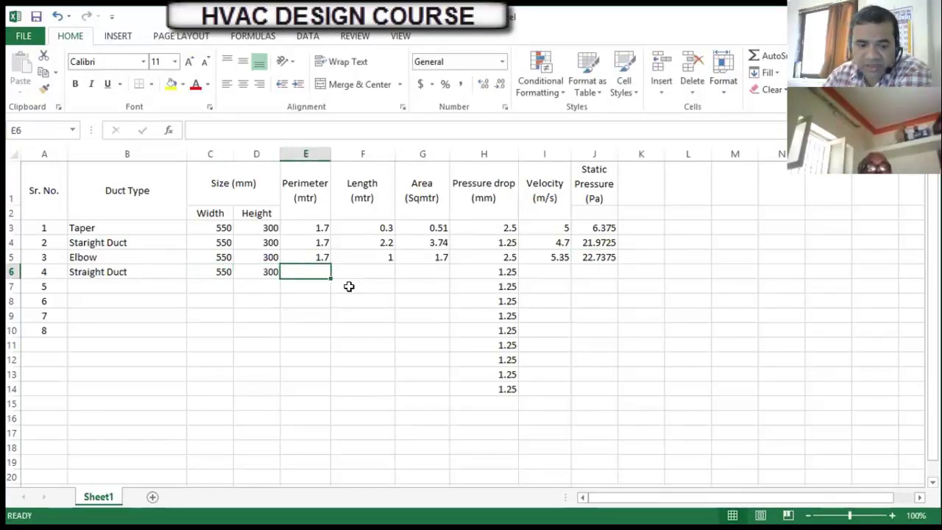
key(ctrl+d)
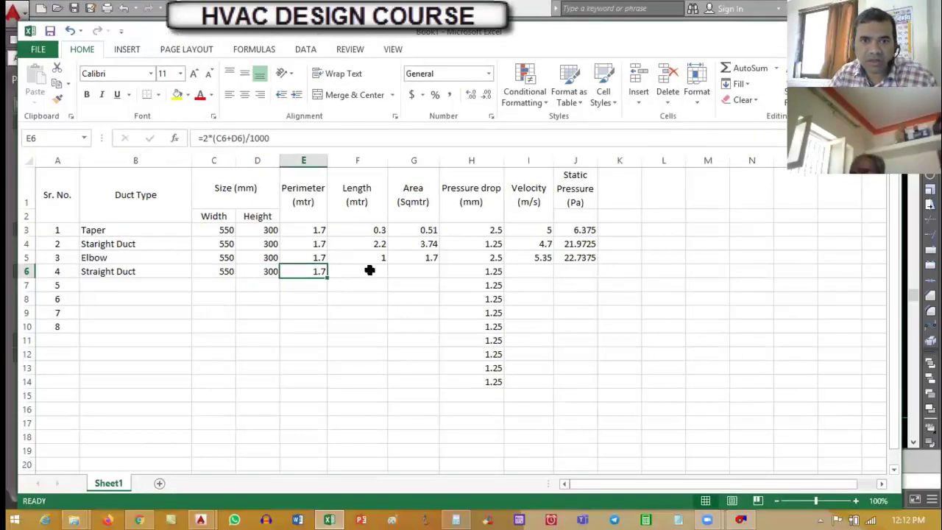
Enter 0.1 as the row's length and fill its area formula, giving 0.17
click(373, 270)
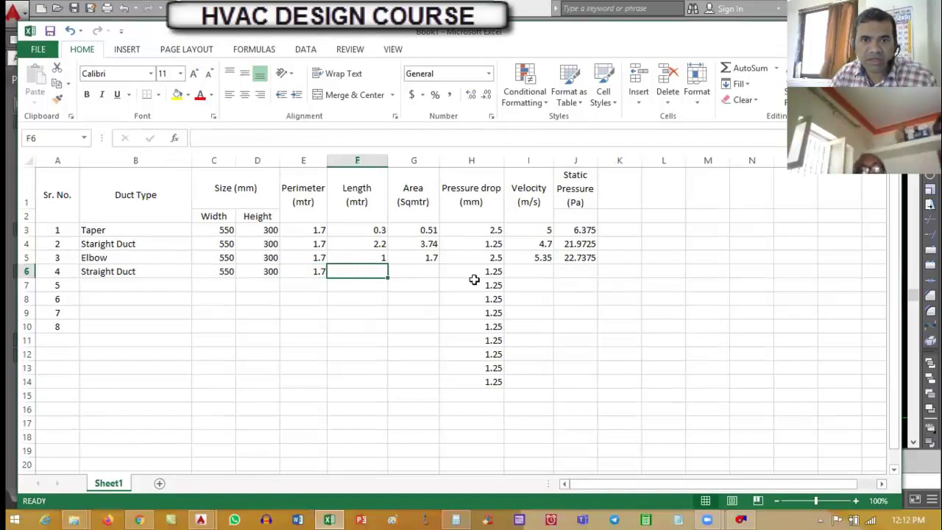
text(0.1)
key(Return)
key(Up)
key(Right)
key(ctrl+d)
Enter 4.7 m/s velocity and fill static pressure =G6*H6*I6, giving 0.99875
key(Right)
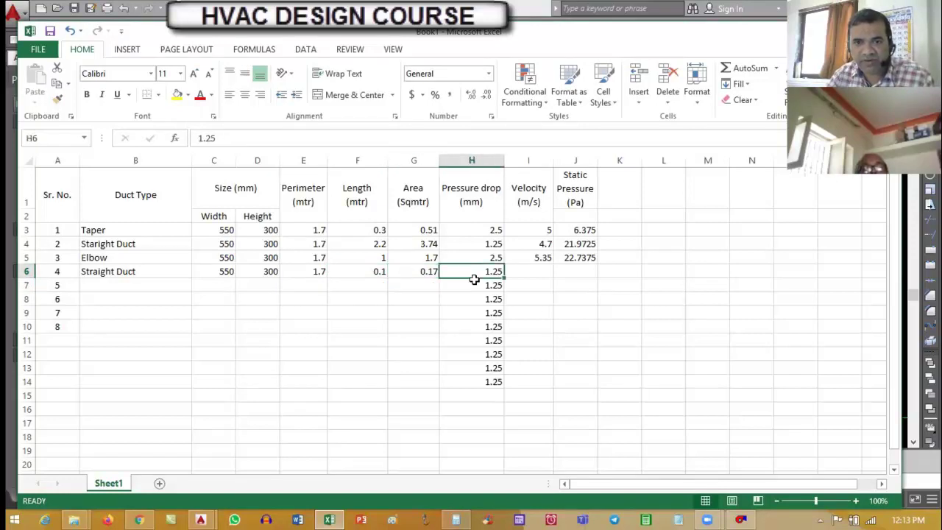
key(Right)
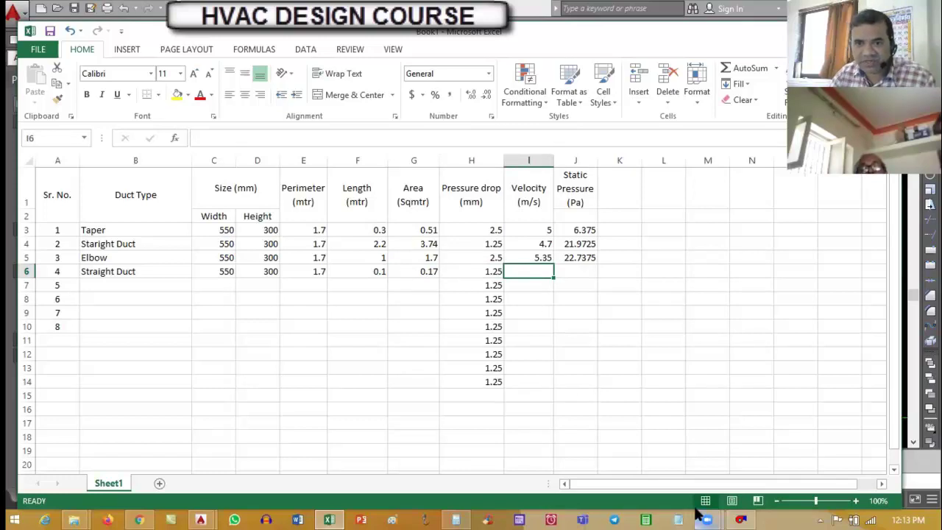
click(542, 243)
click(525, 273)
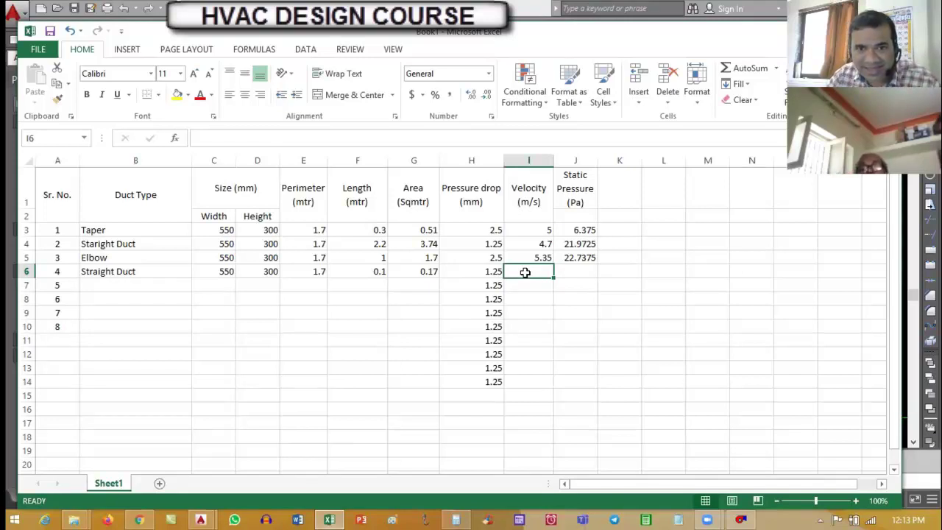
text(4)
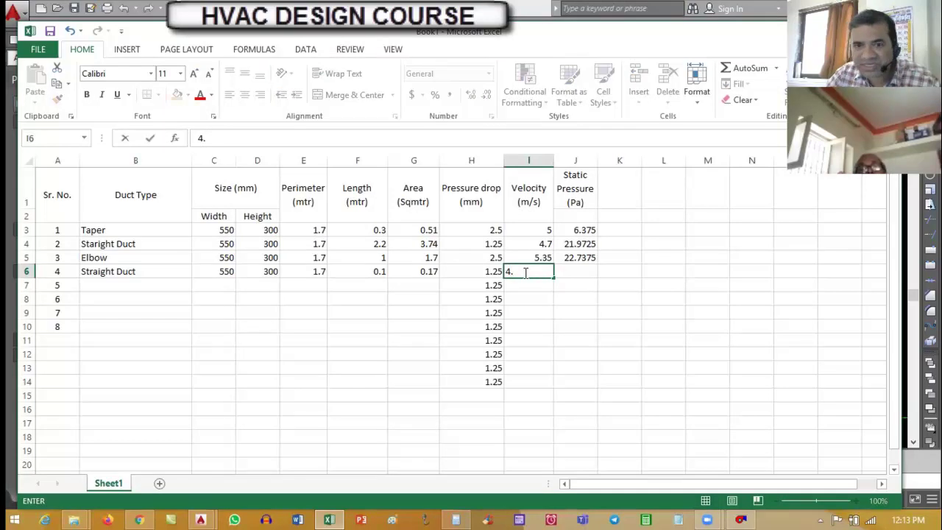
text(.7)
key(Return)
key(Up)
key(Up)
key(Up)
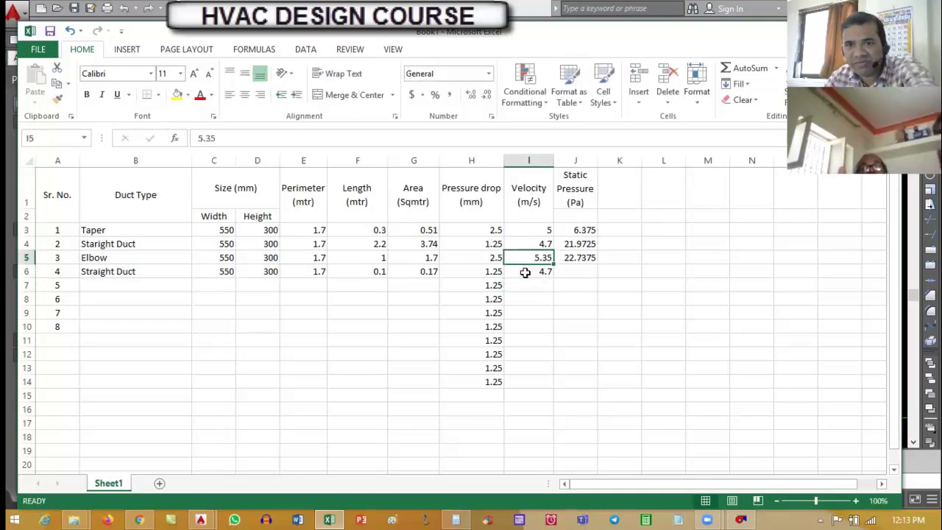
key(Down)
key(Down)
key(Right)
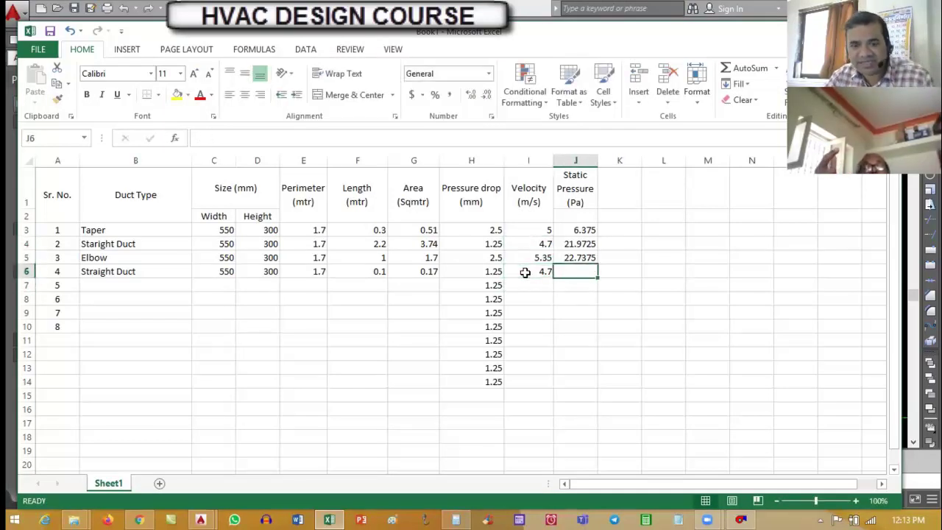
key(ctrl+d)
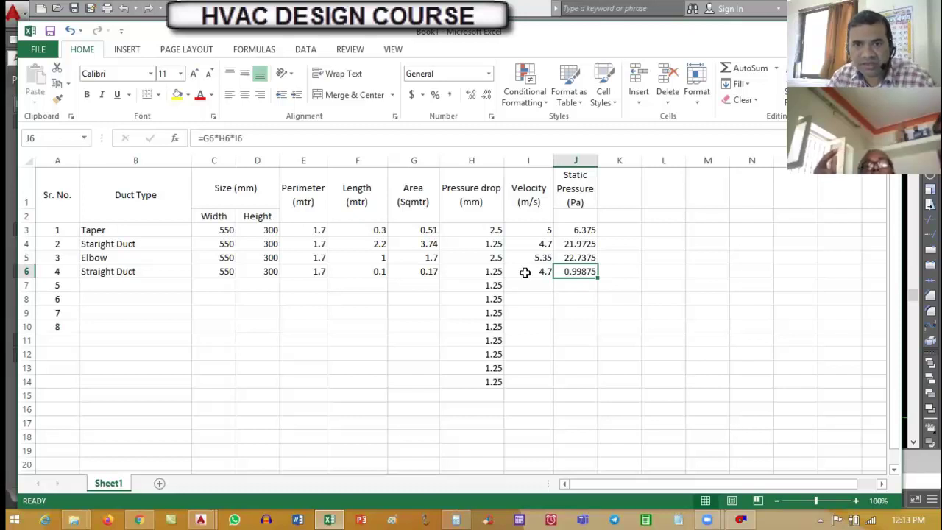
key(F2)
key(Escape)
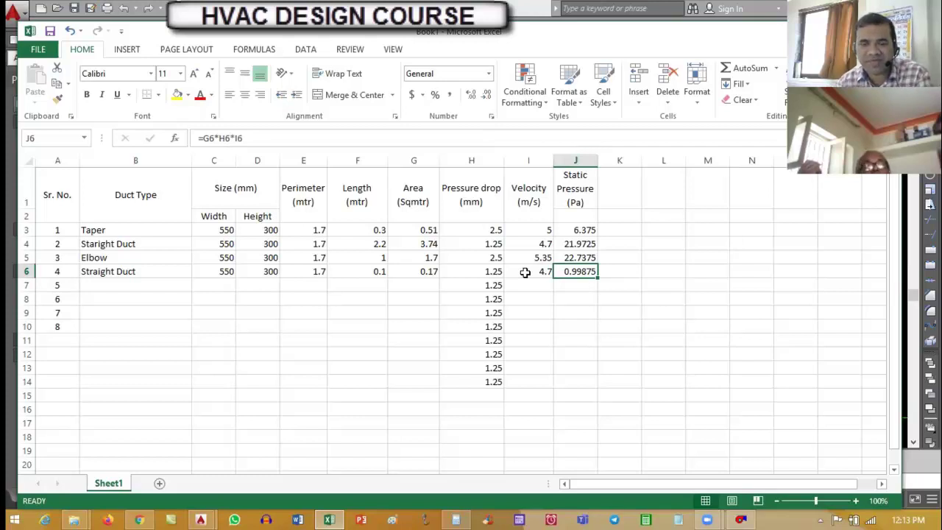
Label the Sr. No. 5 row's duct type as Taper
key(Left)
key(Left)
key(Left)
key(Left)
key(Left)
key(Left)
key(Left)
key(Left)
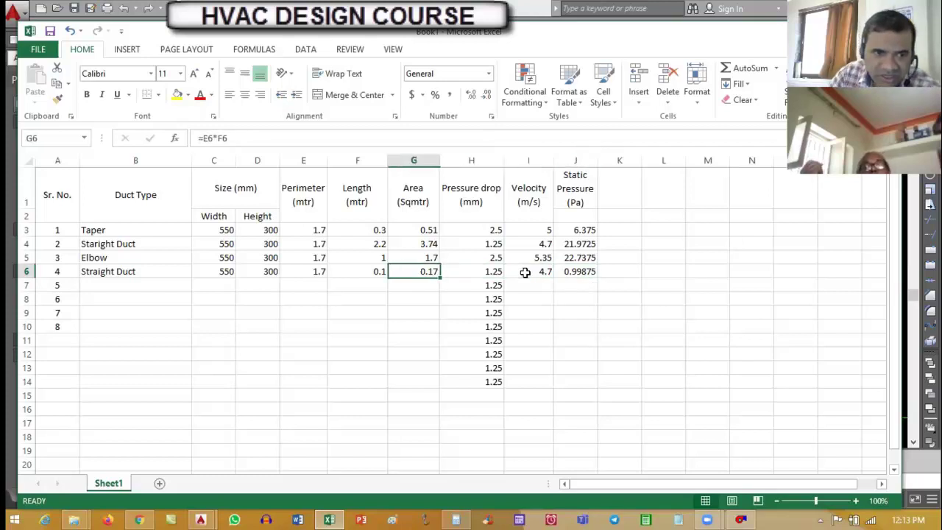
key(Down)
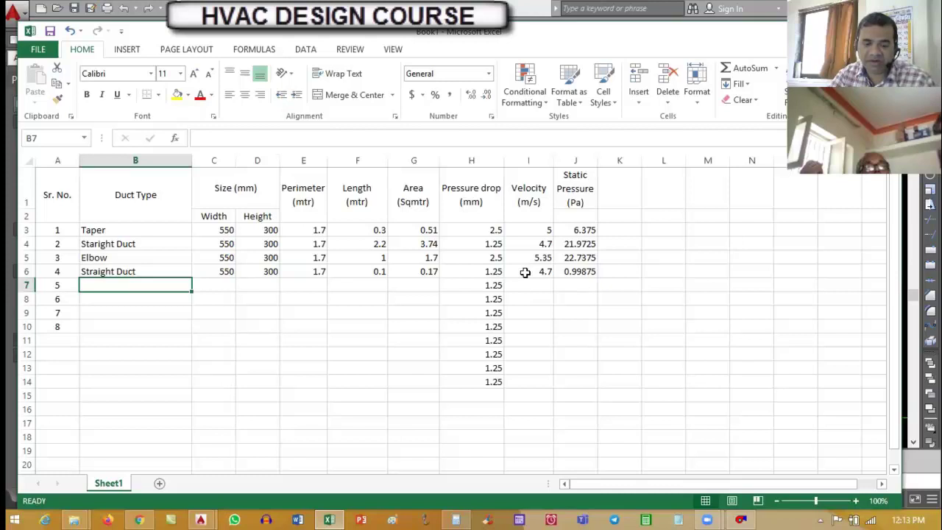
text(Taper)
key(Tab)
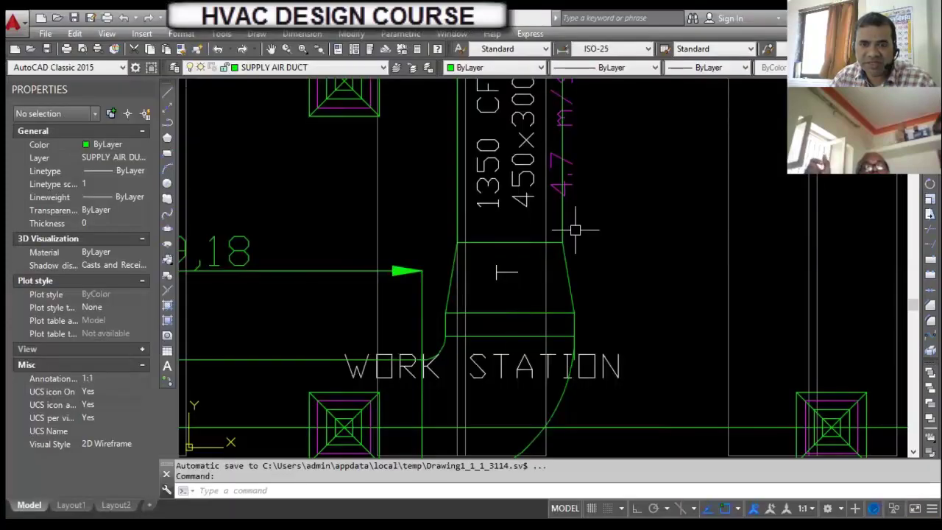
Erase the long horizontal duct line beneath the work station area
scroll(321, 370, down, 2)
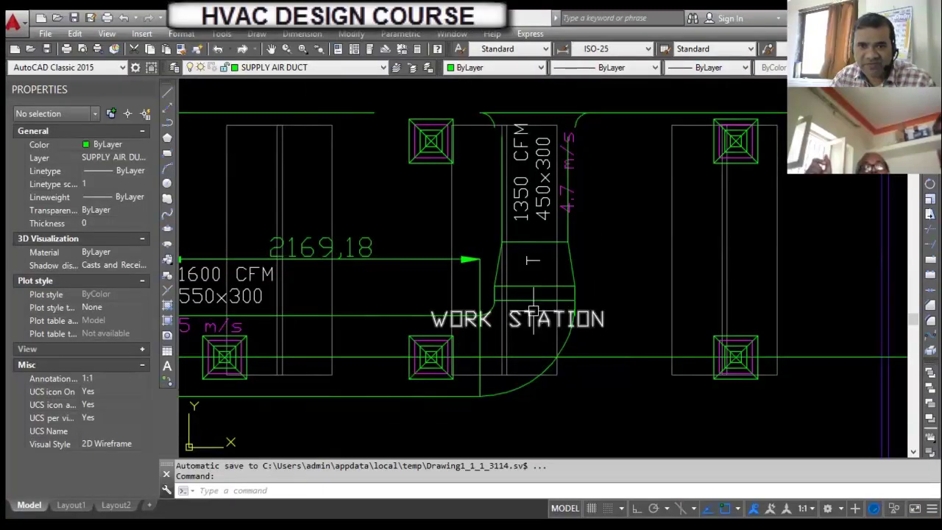
scroll(621, 316, down, 2)
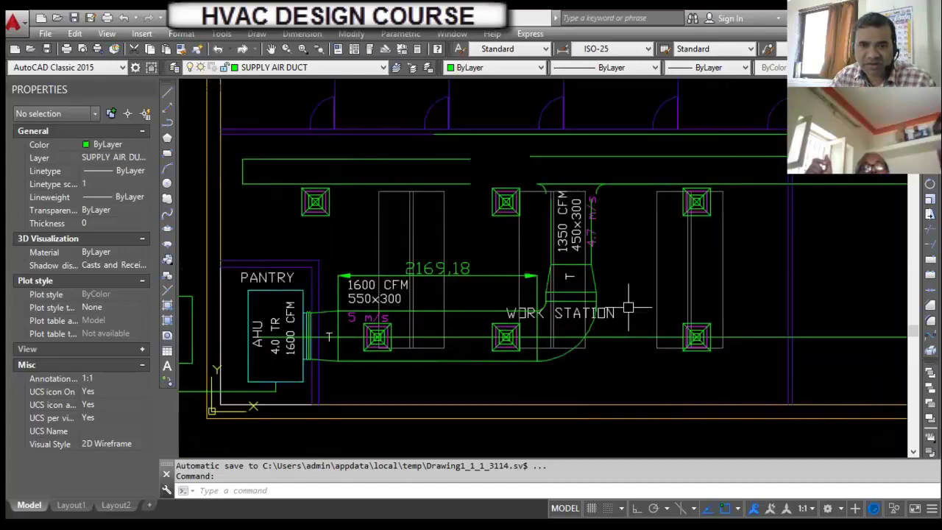
scroll(566, 246, up, 2)
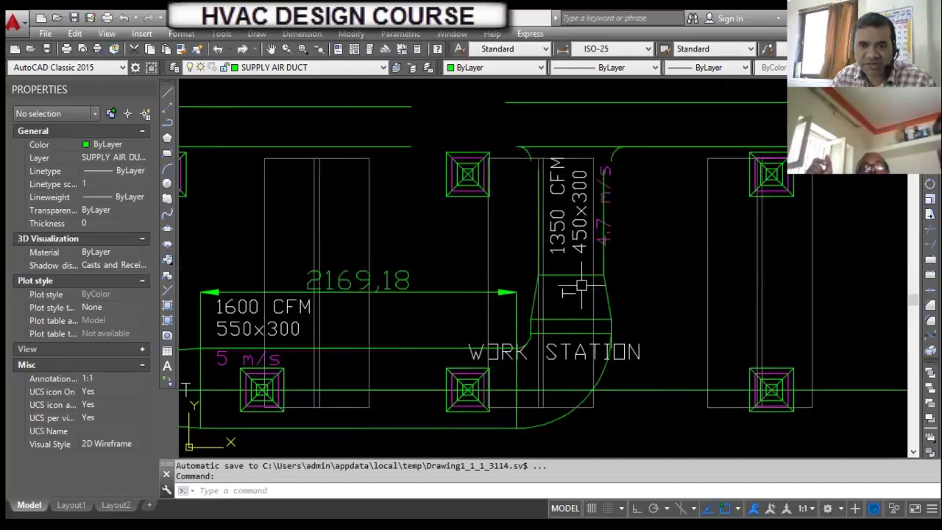
key(Escape)
key(Escape)
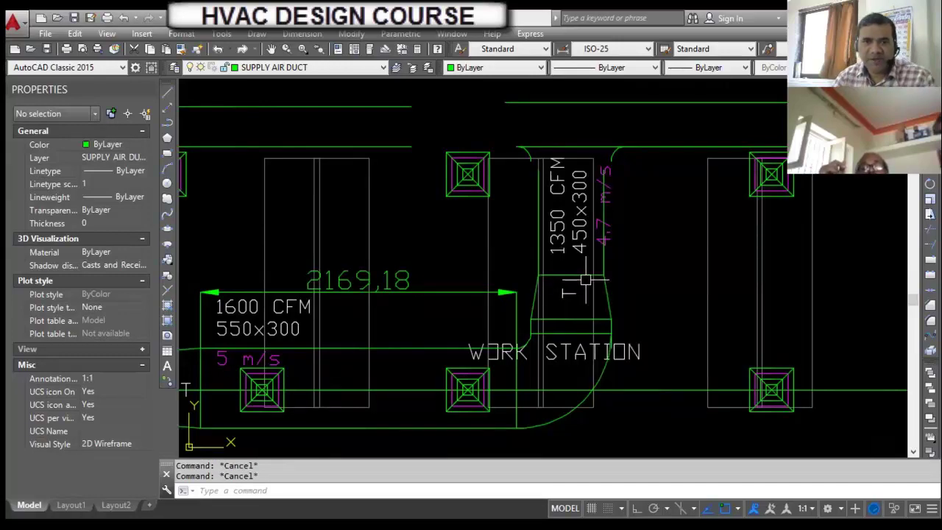
mouse_move(589, 278)
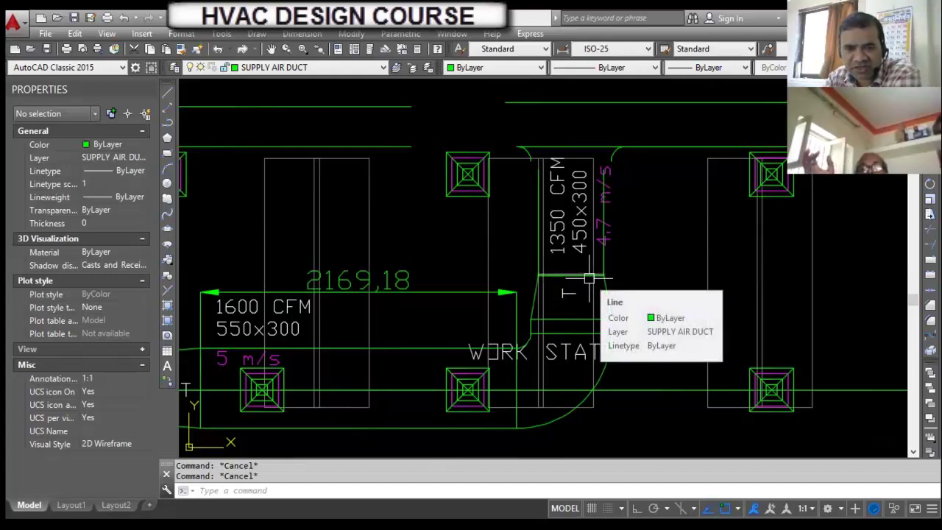
text(e)
key(Return)
click(658, 389)
key(Return)
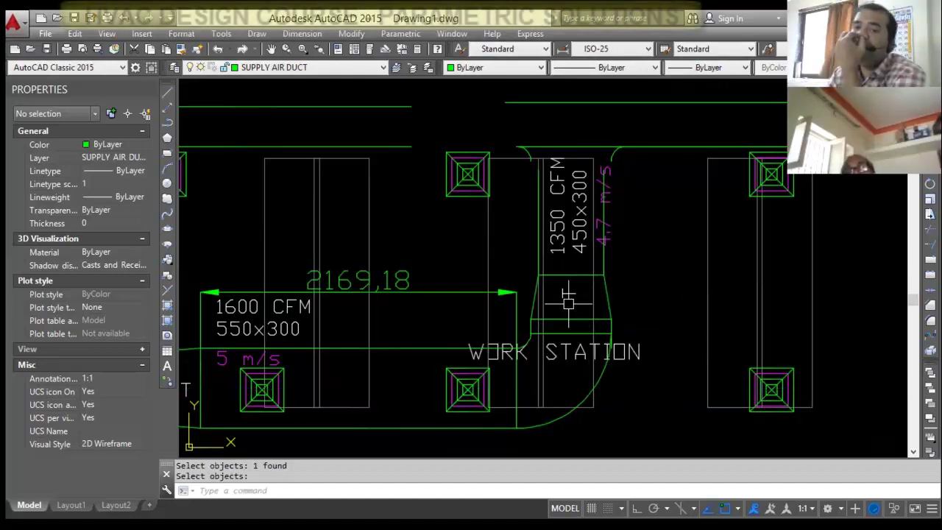
Zoom out to the pantry, then select the Excel Taper row from width through static pressure
scroll(597, 305, down, 2)
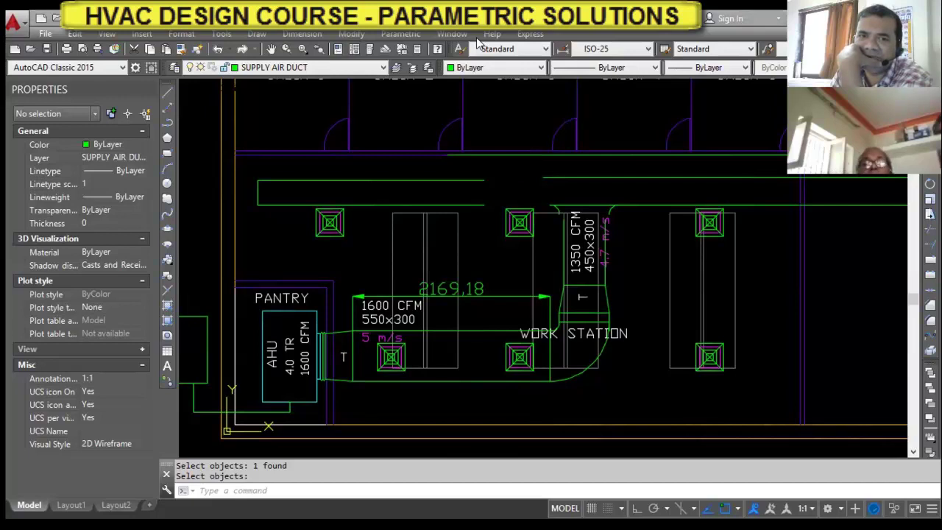
key(alt+Tab)
drag(201, 227, 591, 227)
Paste the copied Taper values (550×300 through 6.375 Pa) into row 7
key(ctrl+c)
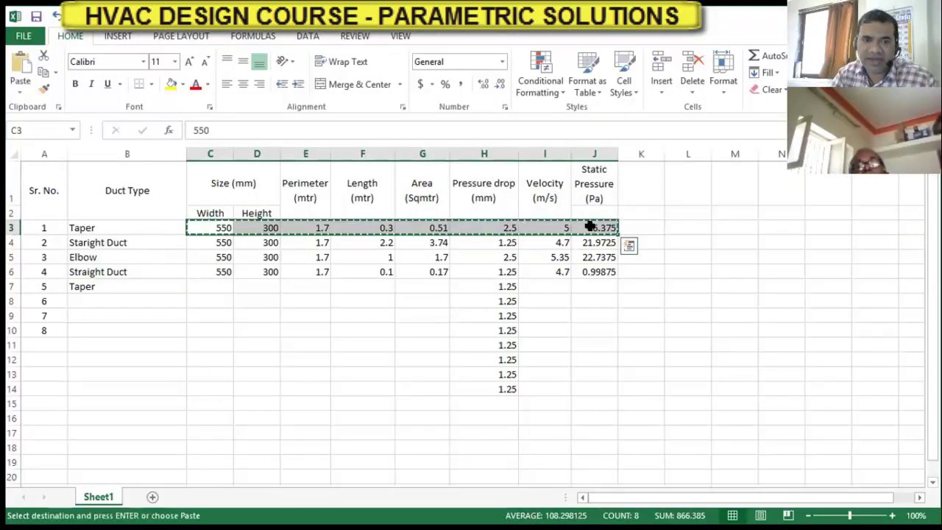
key(Down)
key(Down)
key(Down)
key(Down)
key(Return)
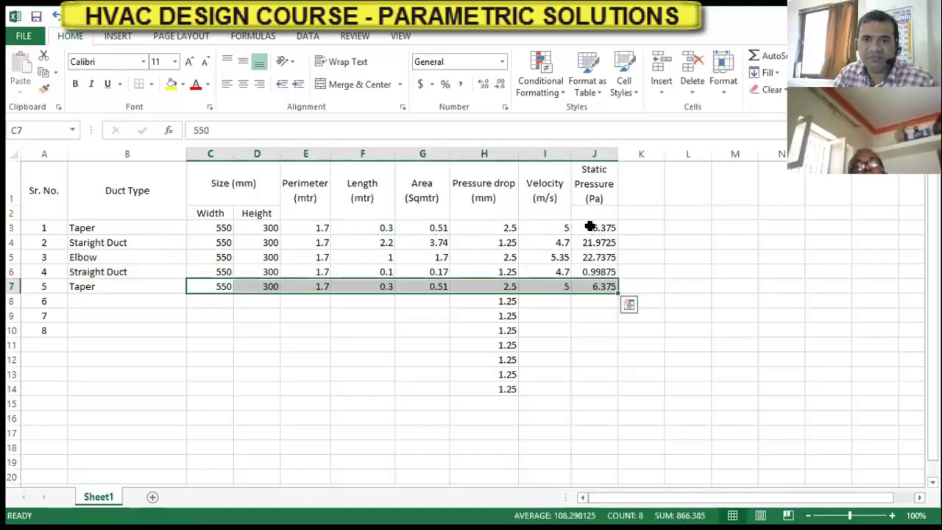
key(Right)
Copy the 'Straight Duct' label into B8 for the sixth row
key(Left)
key(Left)
key(Left)
key(Down)
key(Right)
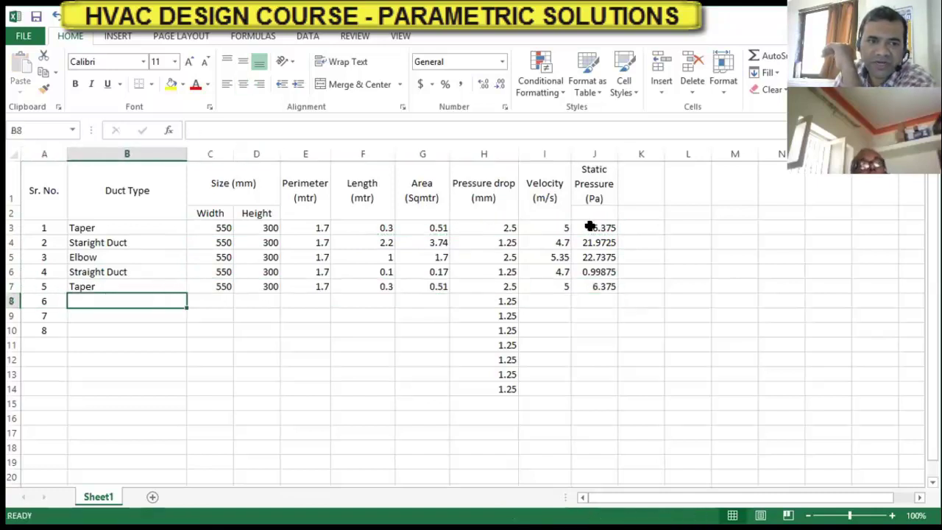
text(S)
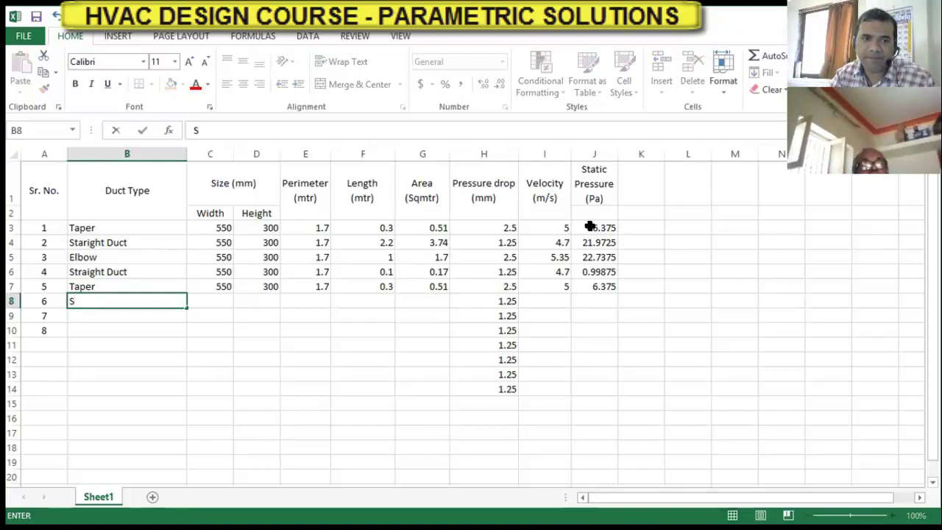
key(Escape)
key(Up)
key(Up)
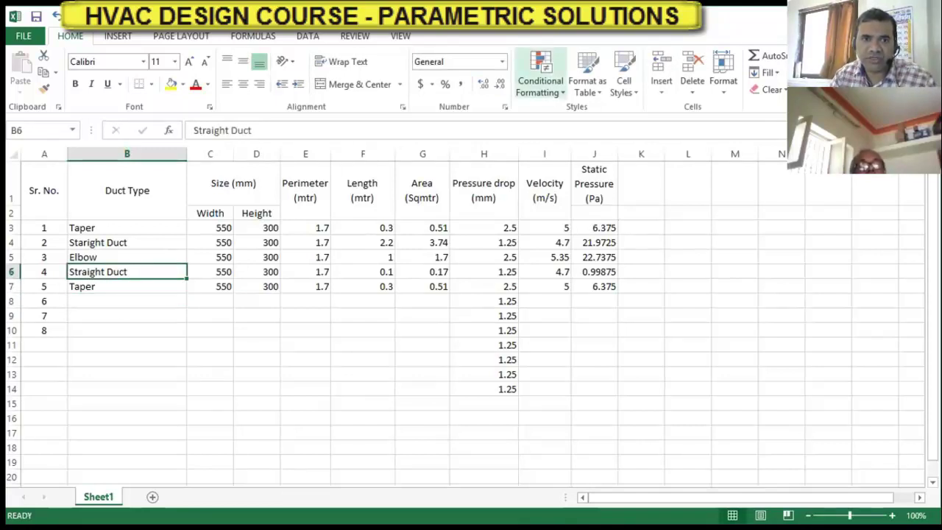
key(Up)
key(Down)
key(Down)
key(Up)
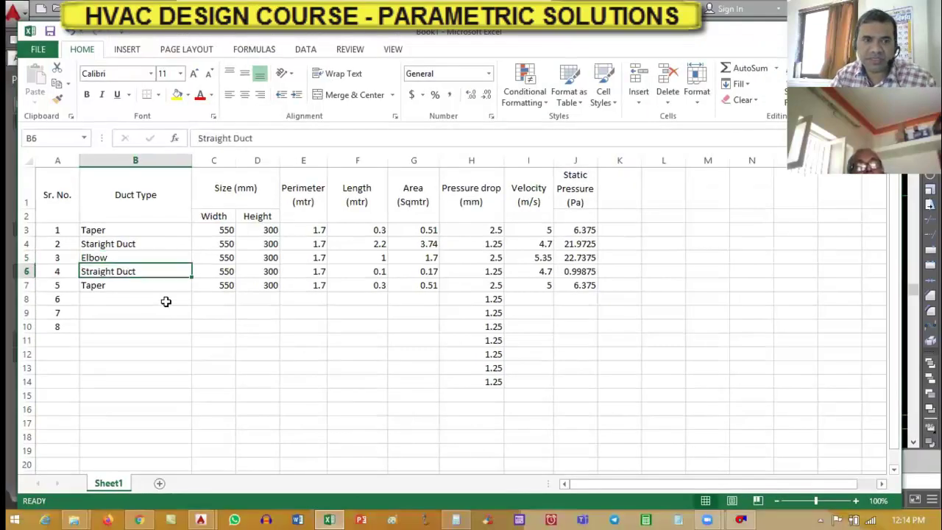
key(ctrl+c)
click(166, 302)
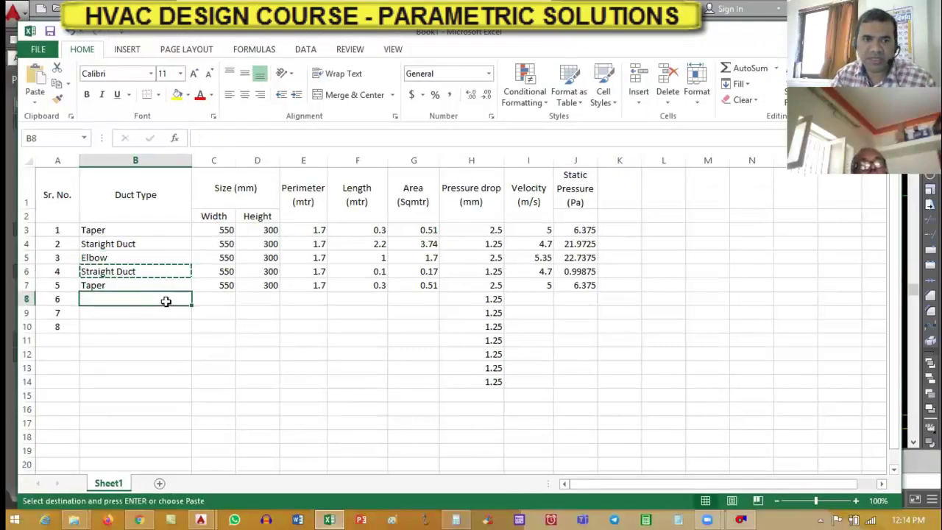
key(Return)
key(Right)
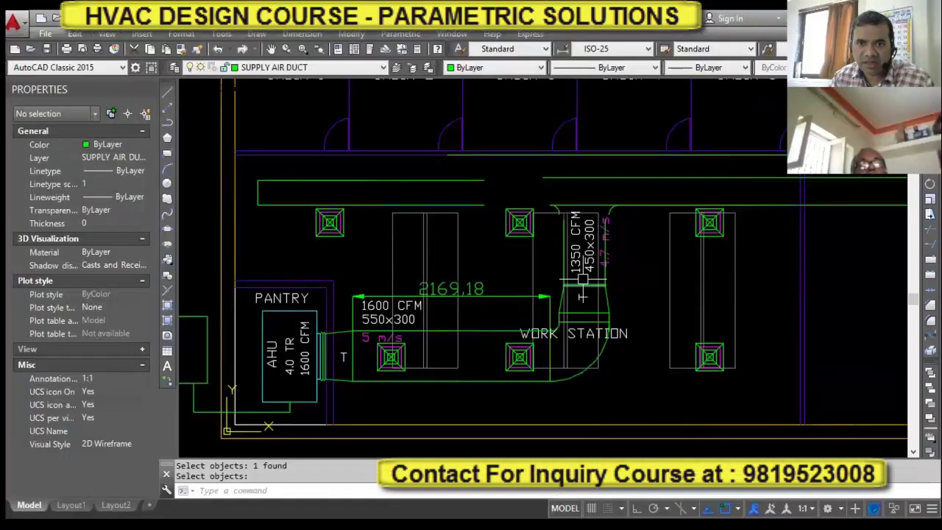
Enter 450 × 300 in C8:D8 and fill the perimeter formula to get 1.5
scroll(582, 278, up, 4)
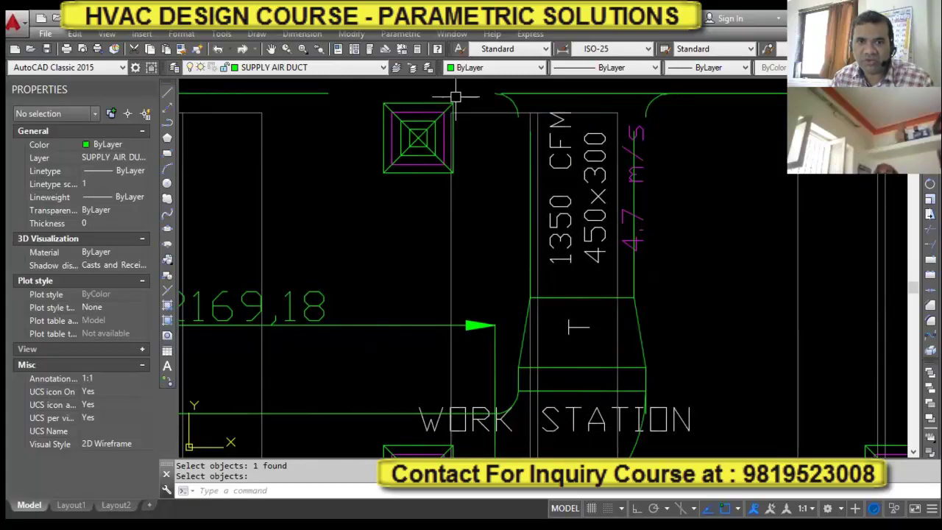
key(alt+Tab)
click(220, 301)
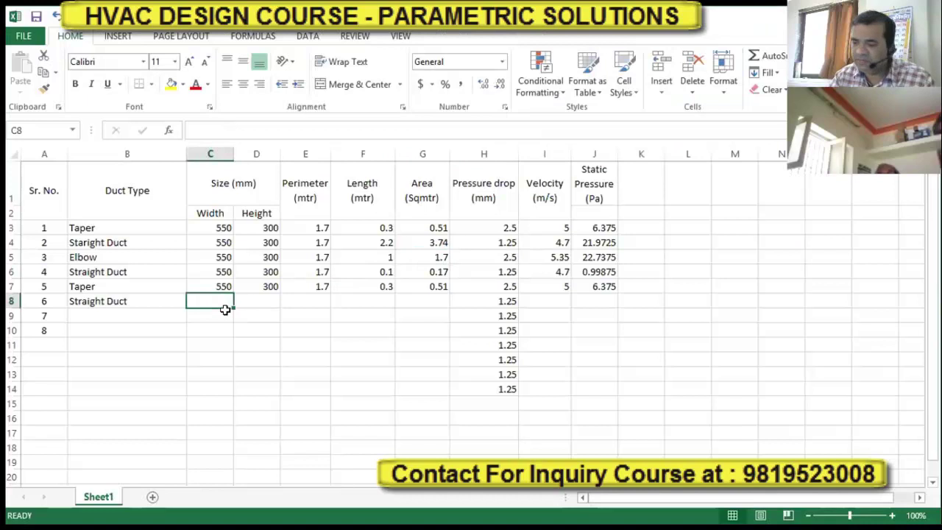
text(450)
key(Tab)
text(300)
key(Tab)
key(ctrl+d)
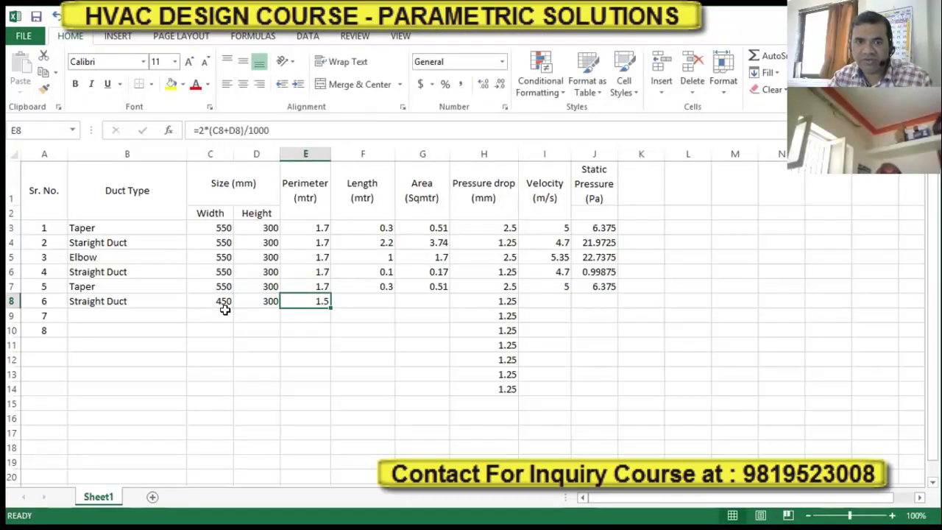
key(Tab)
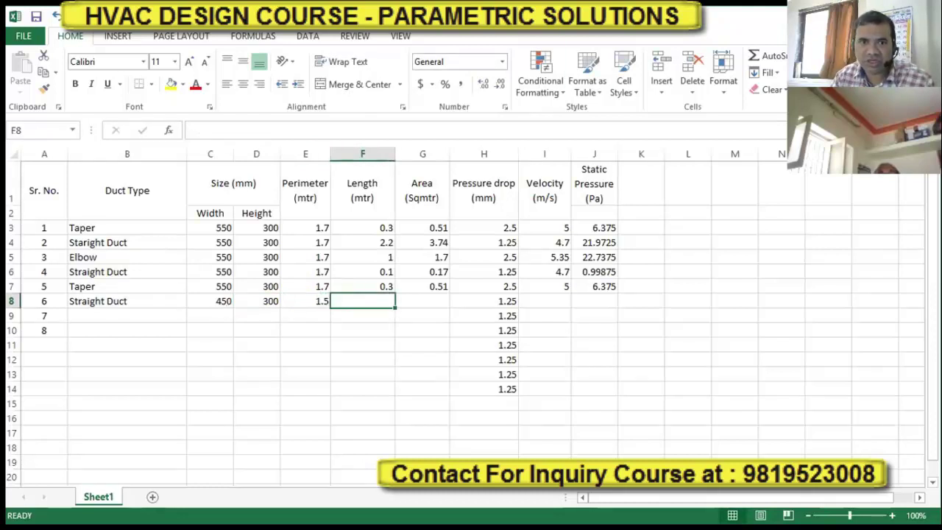
Add a vertical 721.22 linear dimension from the taper end to the duct top, left of the duct
key(alt+Tab)
text(di)
key(Return)
key(Escape)
key(Escape)
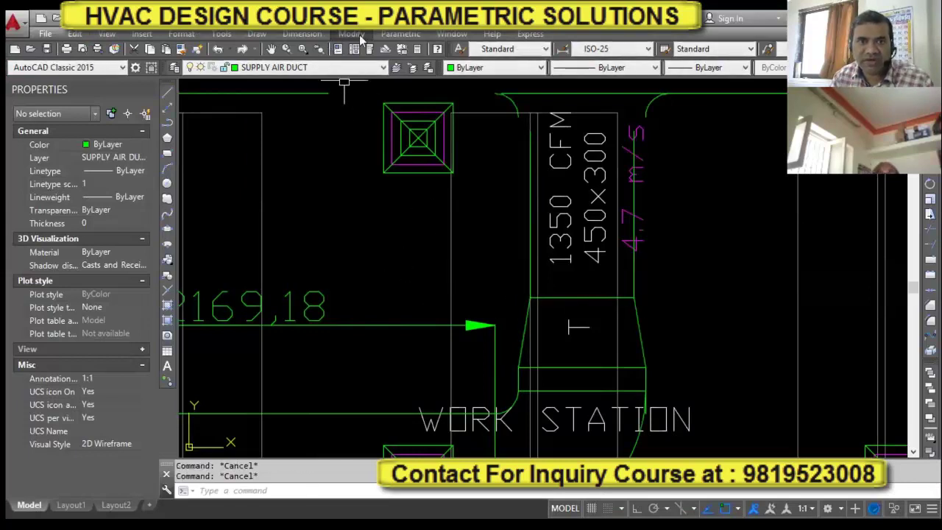
click(301, 34)
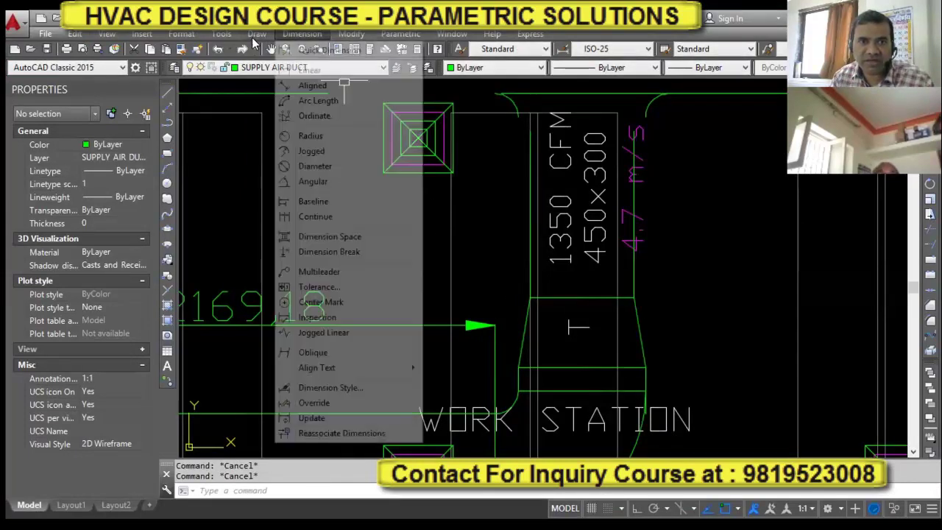
click(312, 69)
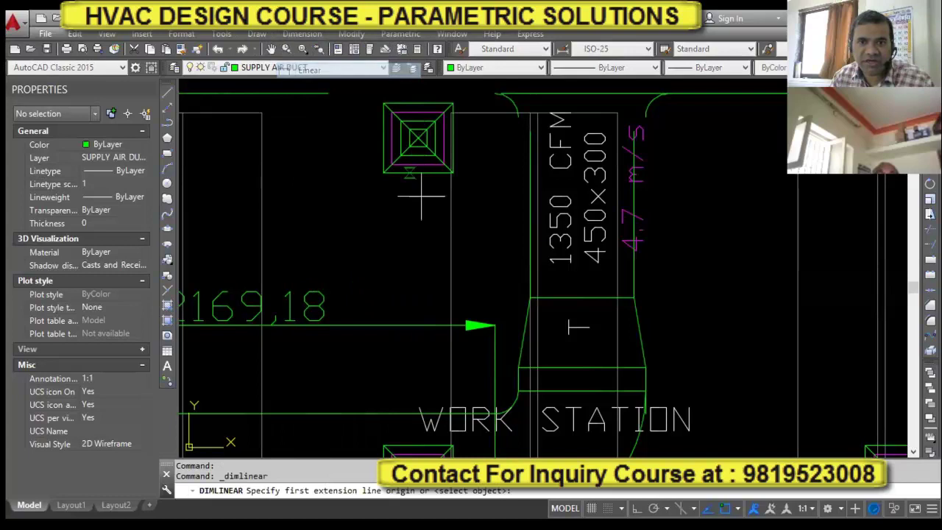
click(528, 298)
click(529, 131)
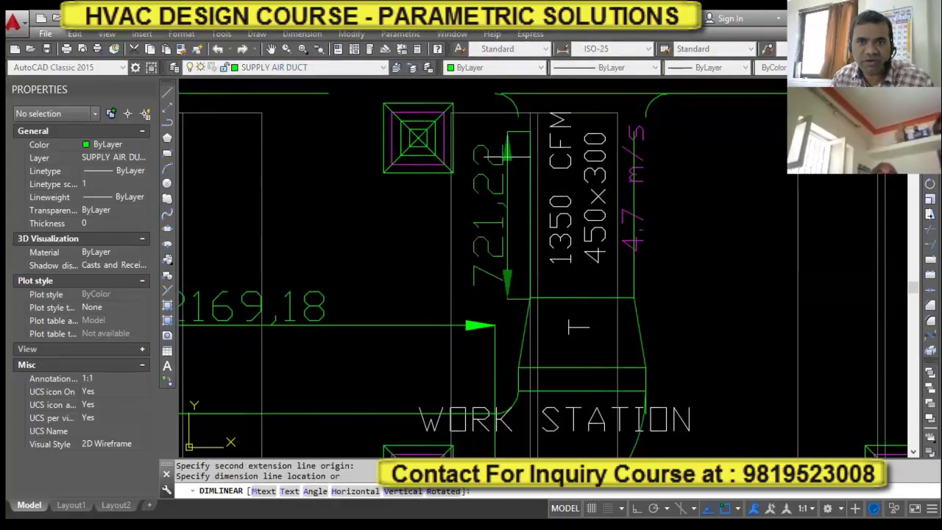
click(501, 214)
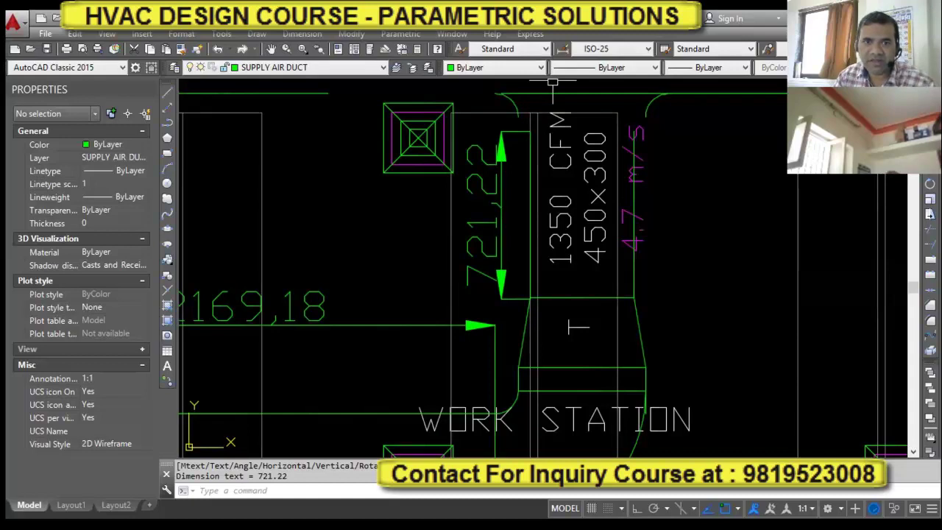
key(alt+Tab)
Enter 0.75 as the F8 length, giving area 1.125, and check the H8 pressure drop
text(.75)
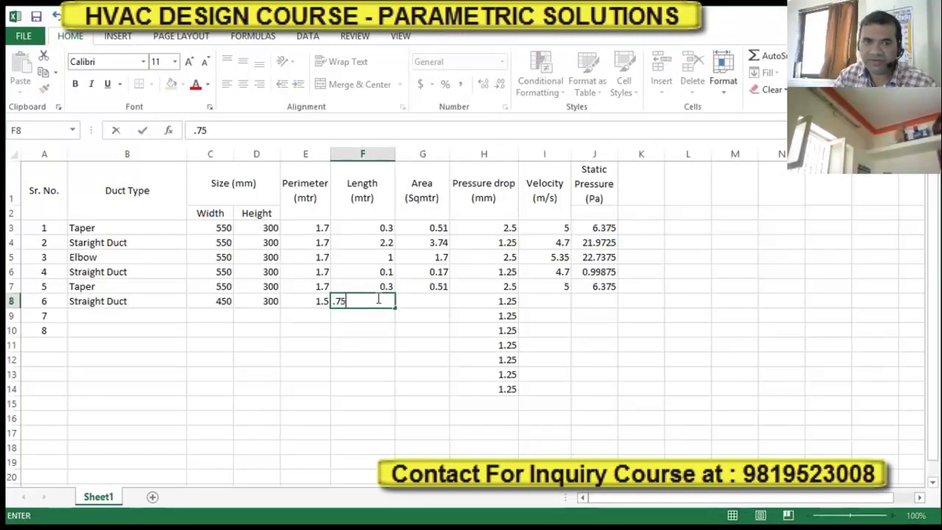
key(Return)
key(Up)
key(Right)
key(Right)
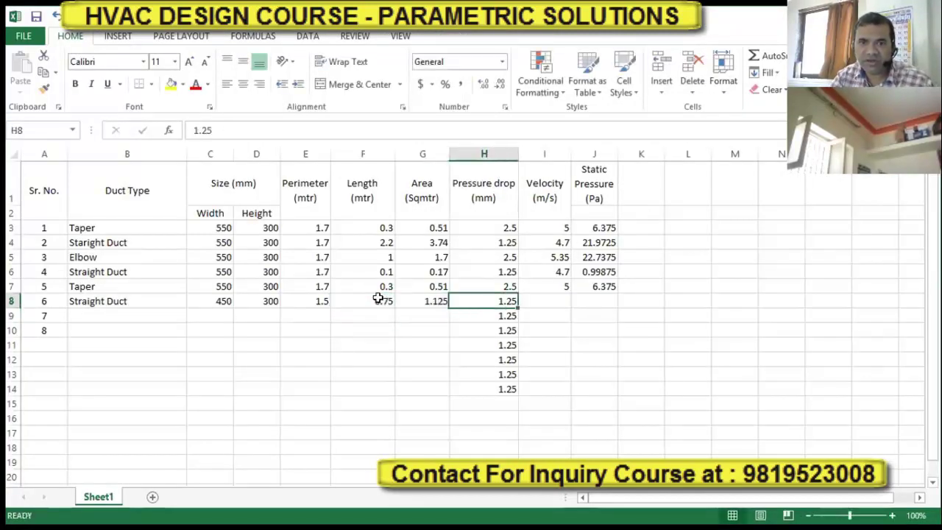
key(F2)
key(Escape)
key(Left)
key(Right)
key(Right)
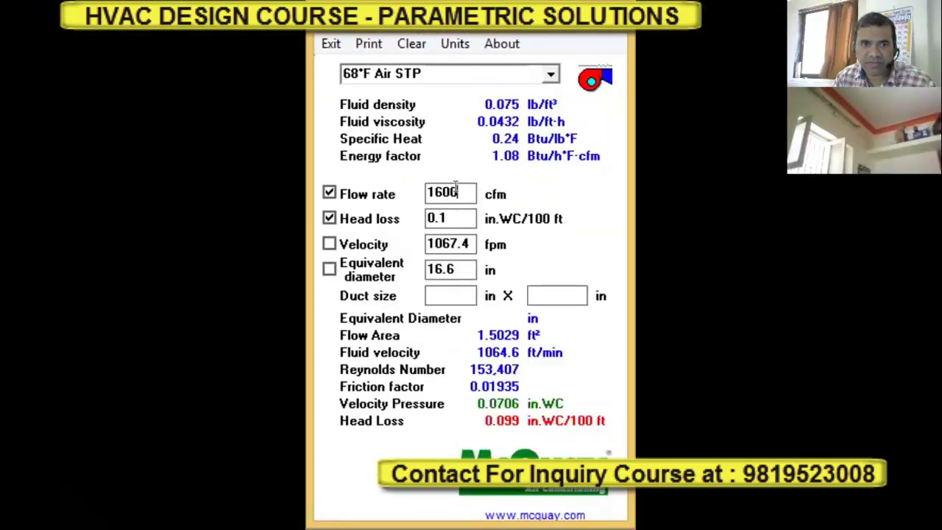
Set the flow rate to 1350 cfm and the head loss to 0.08 in.WC/100 ft
double_click(227, 195)
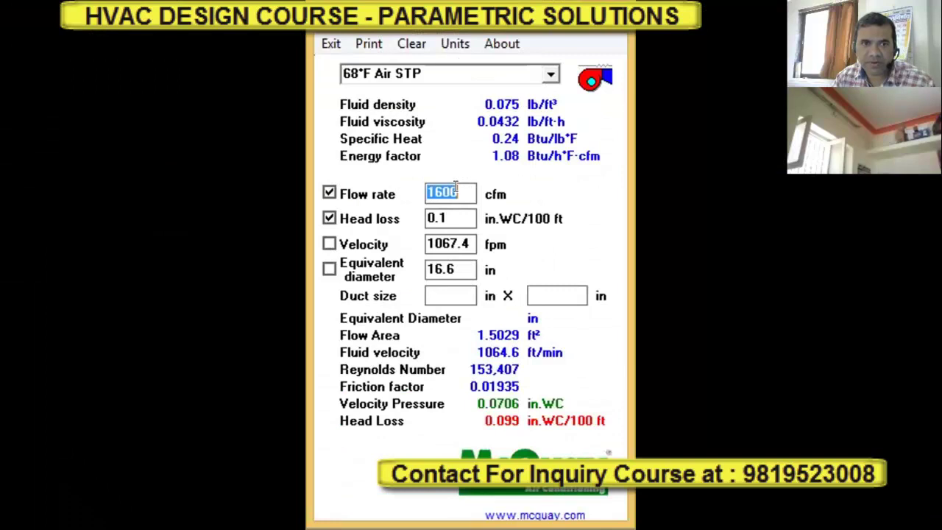
text(150)
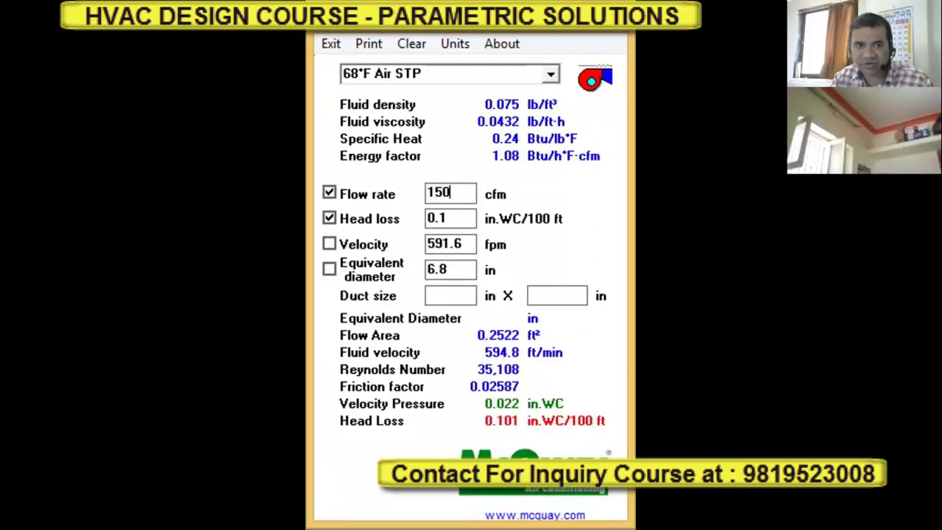
key(BackSpace)
key(BackSpace)
key(BackSpace)
text(1350)
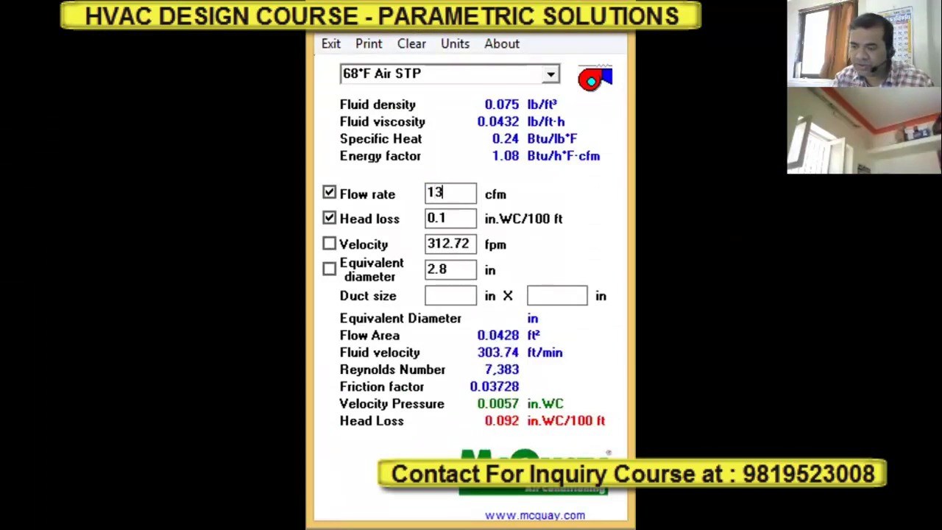
click(454, 218)
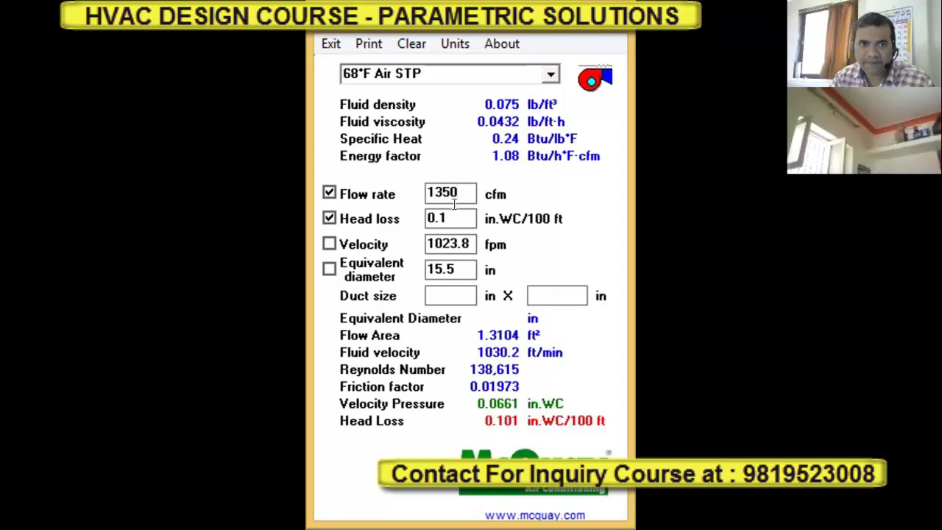
key(BackSpace)
text(08)
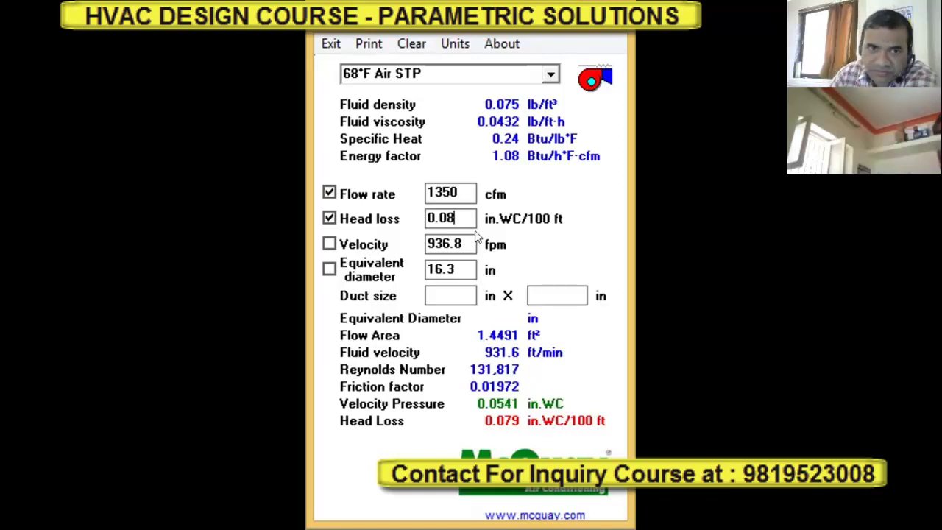
Compare the results in Metric units, then switch back to US (ips) units
click(455, 43)
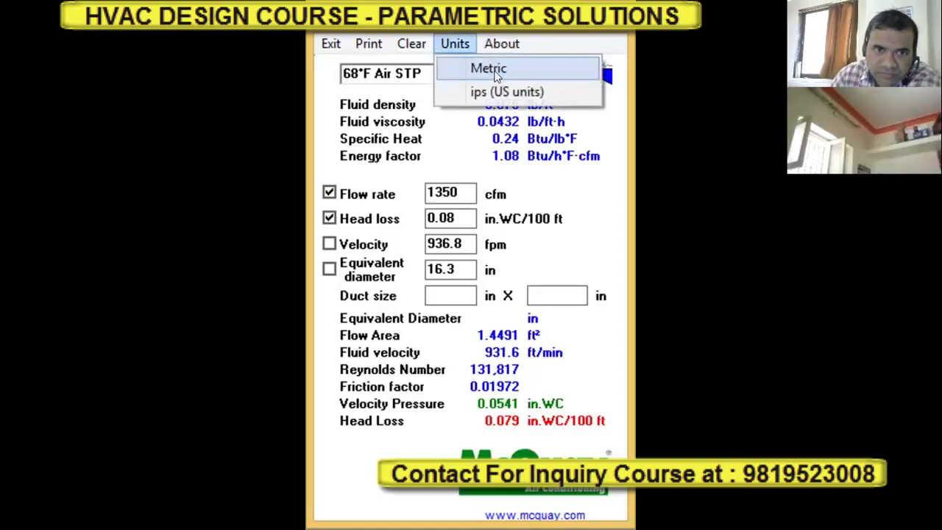
click(489, 69)
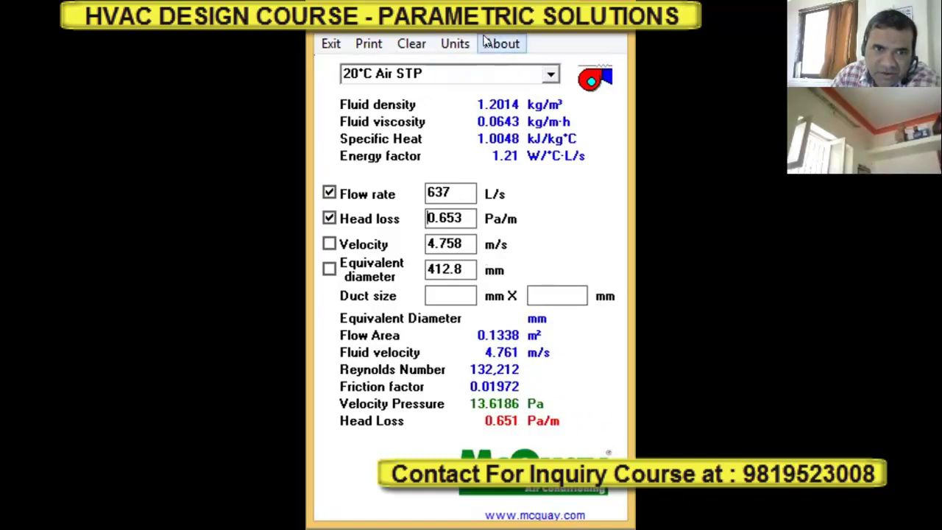
click(456, 43)
click(511, 66)
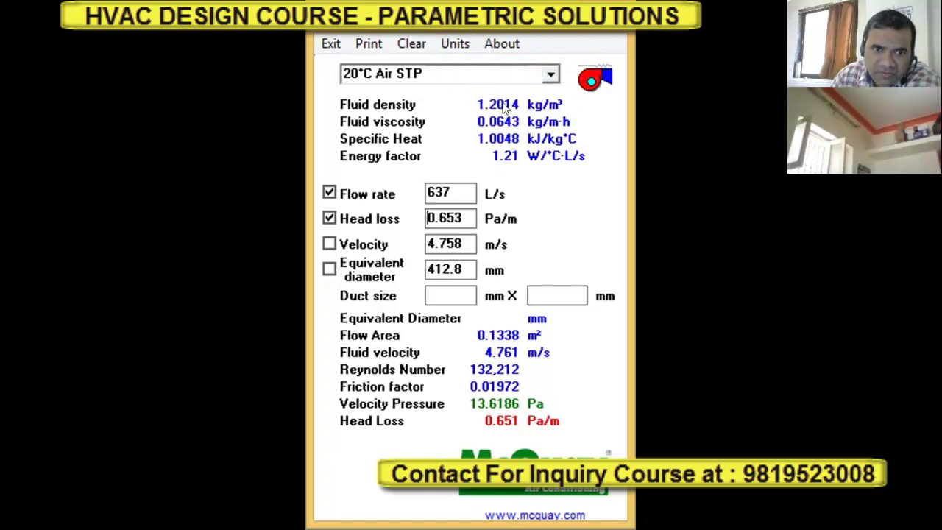
click(455, 43)
click(489, 66)
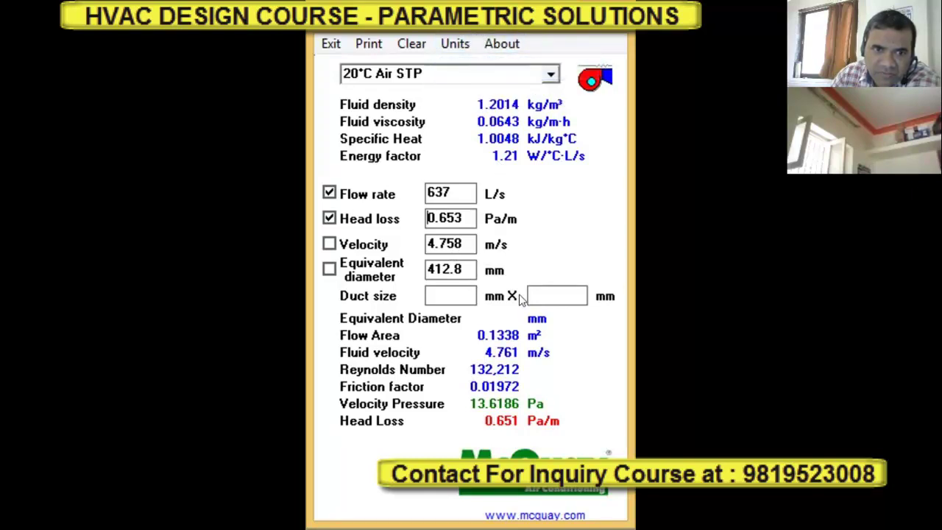
click(455, 44)
click(500, 92)
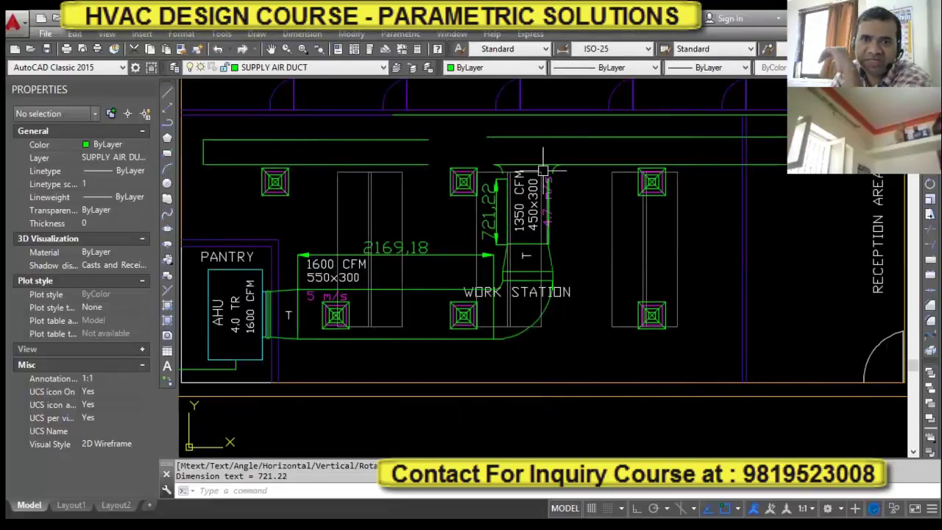
Zoom out to the full office duct layout and dismiss the Save Drawing As prompt
scroll(455, 170, down, 3)
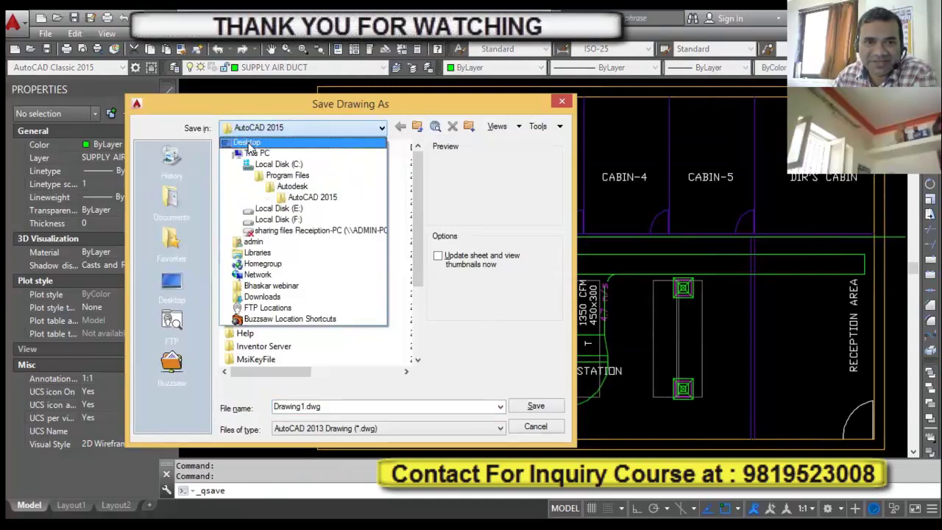
click(264, 154)
key(Escape)
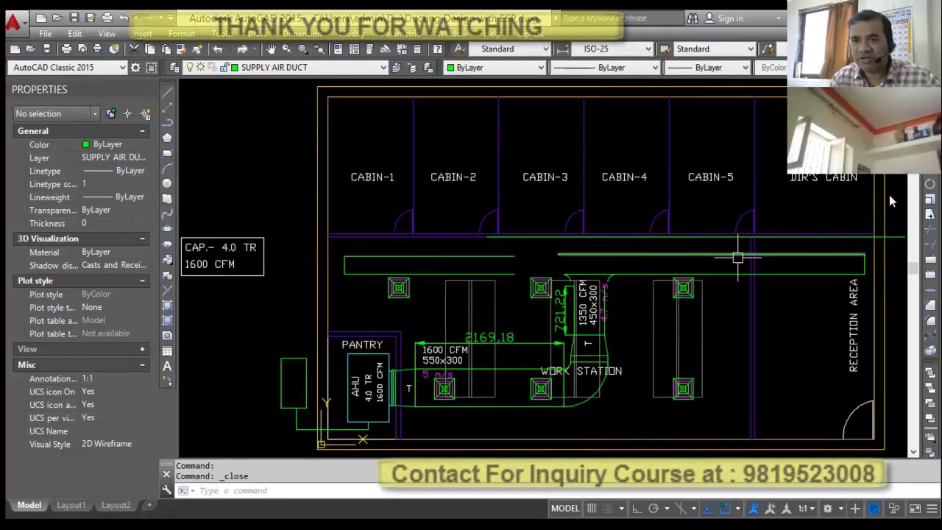